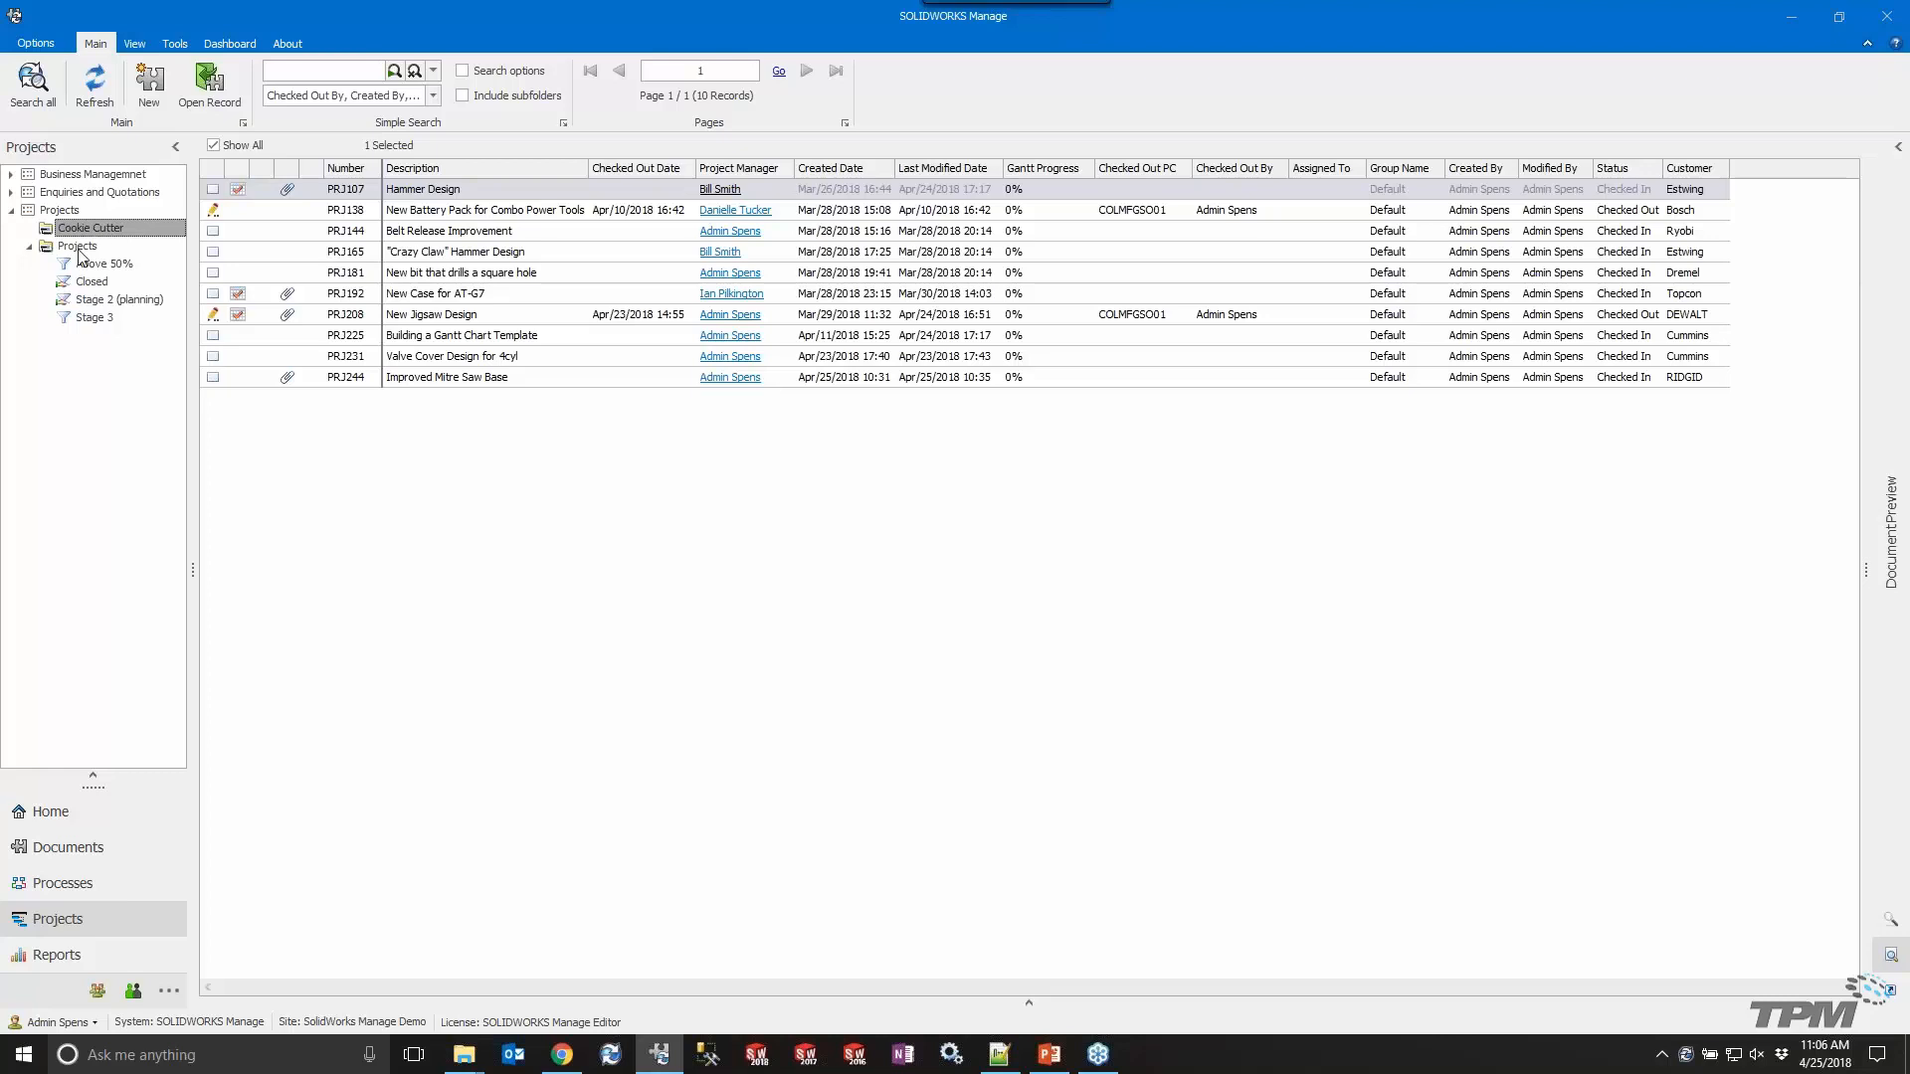
Review the Satelite TV Antenna project's bill of materials, related files, planning schedule and task list.
click(79, 248)
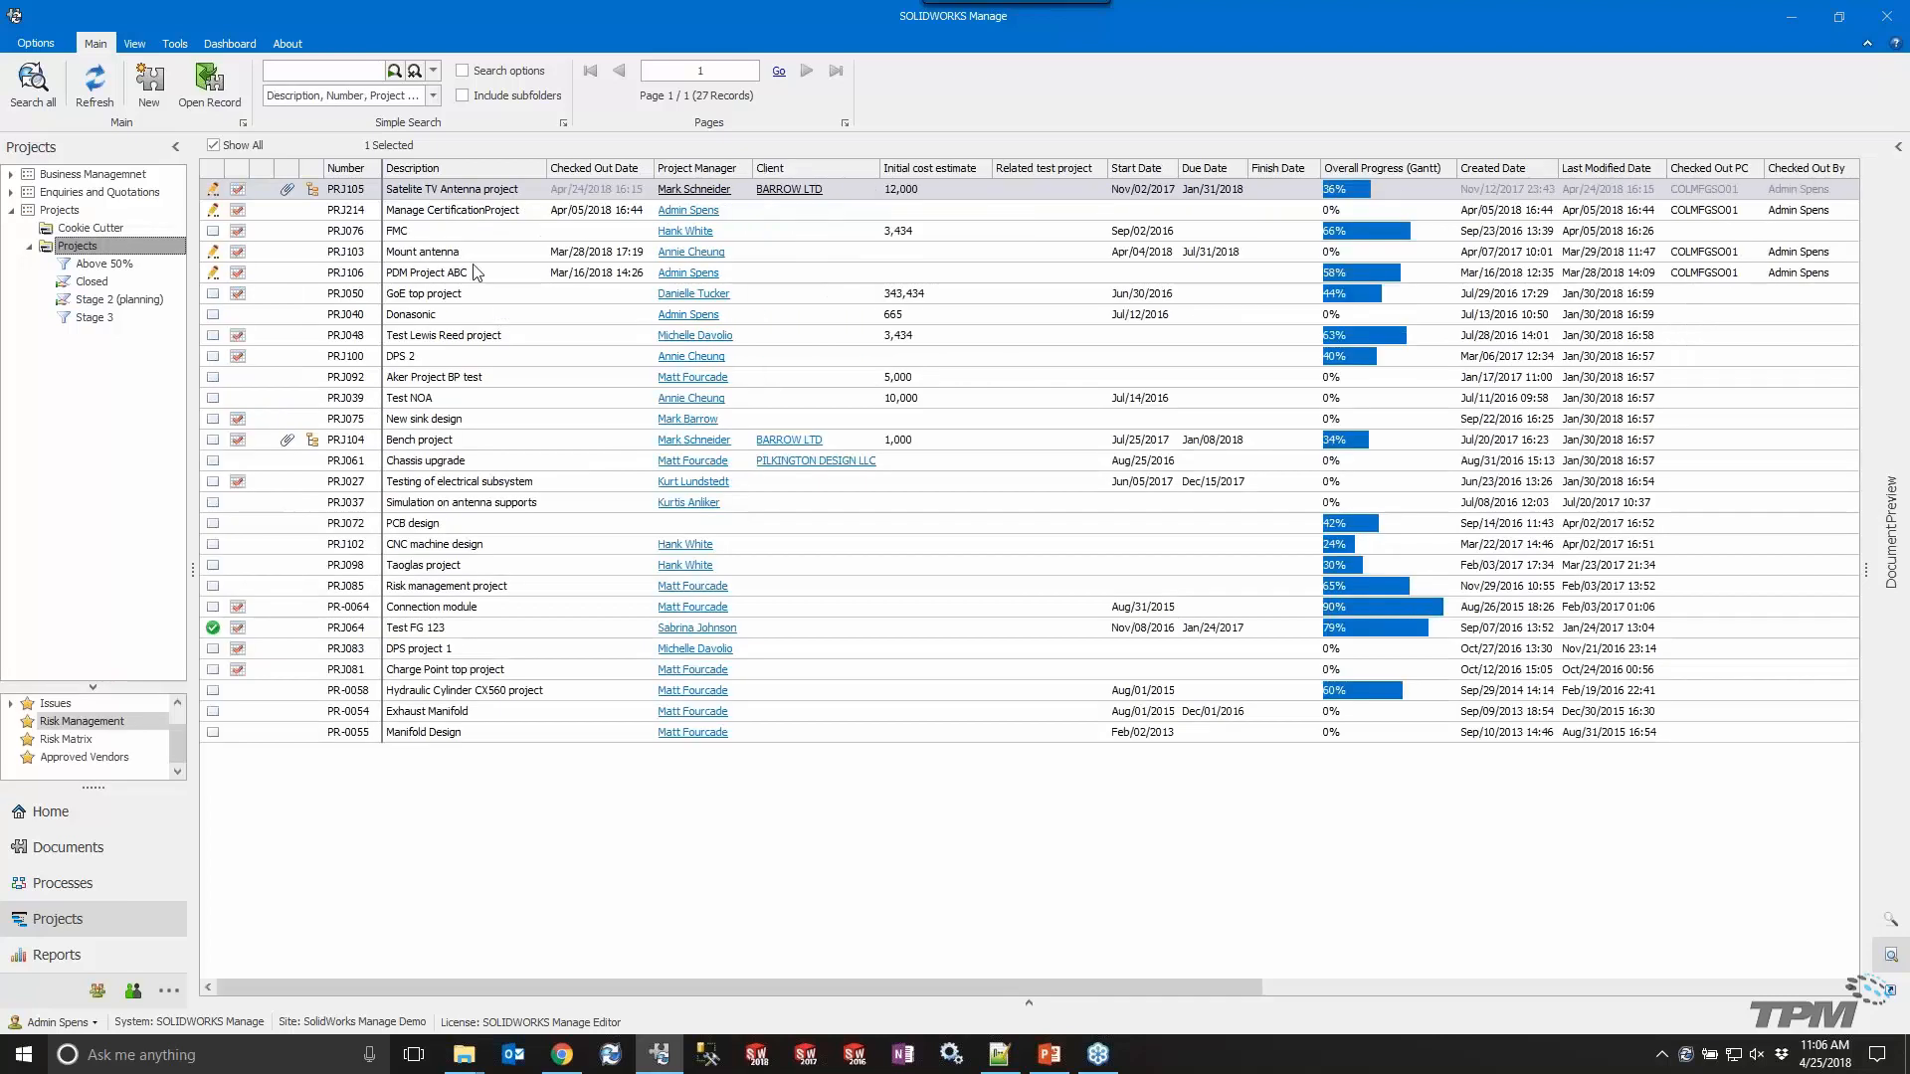
click(445, 191)
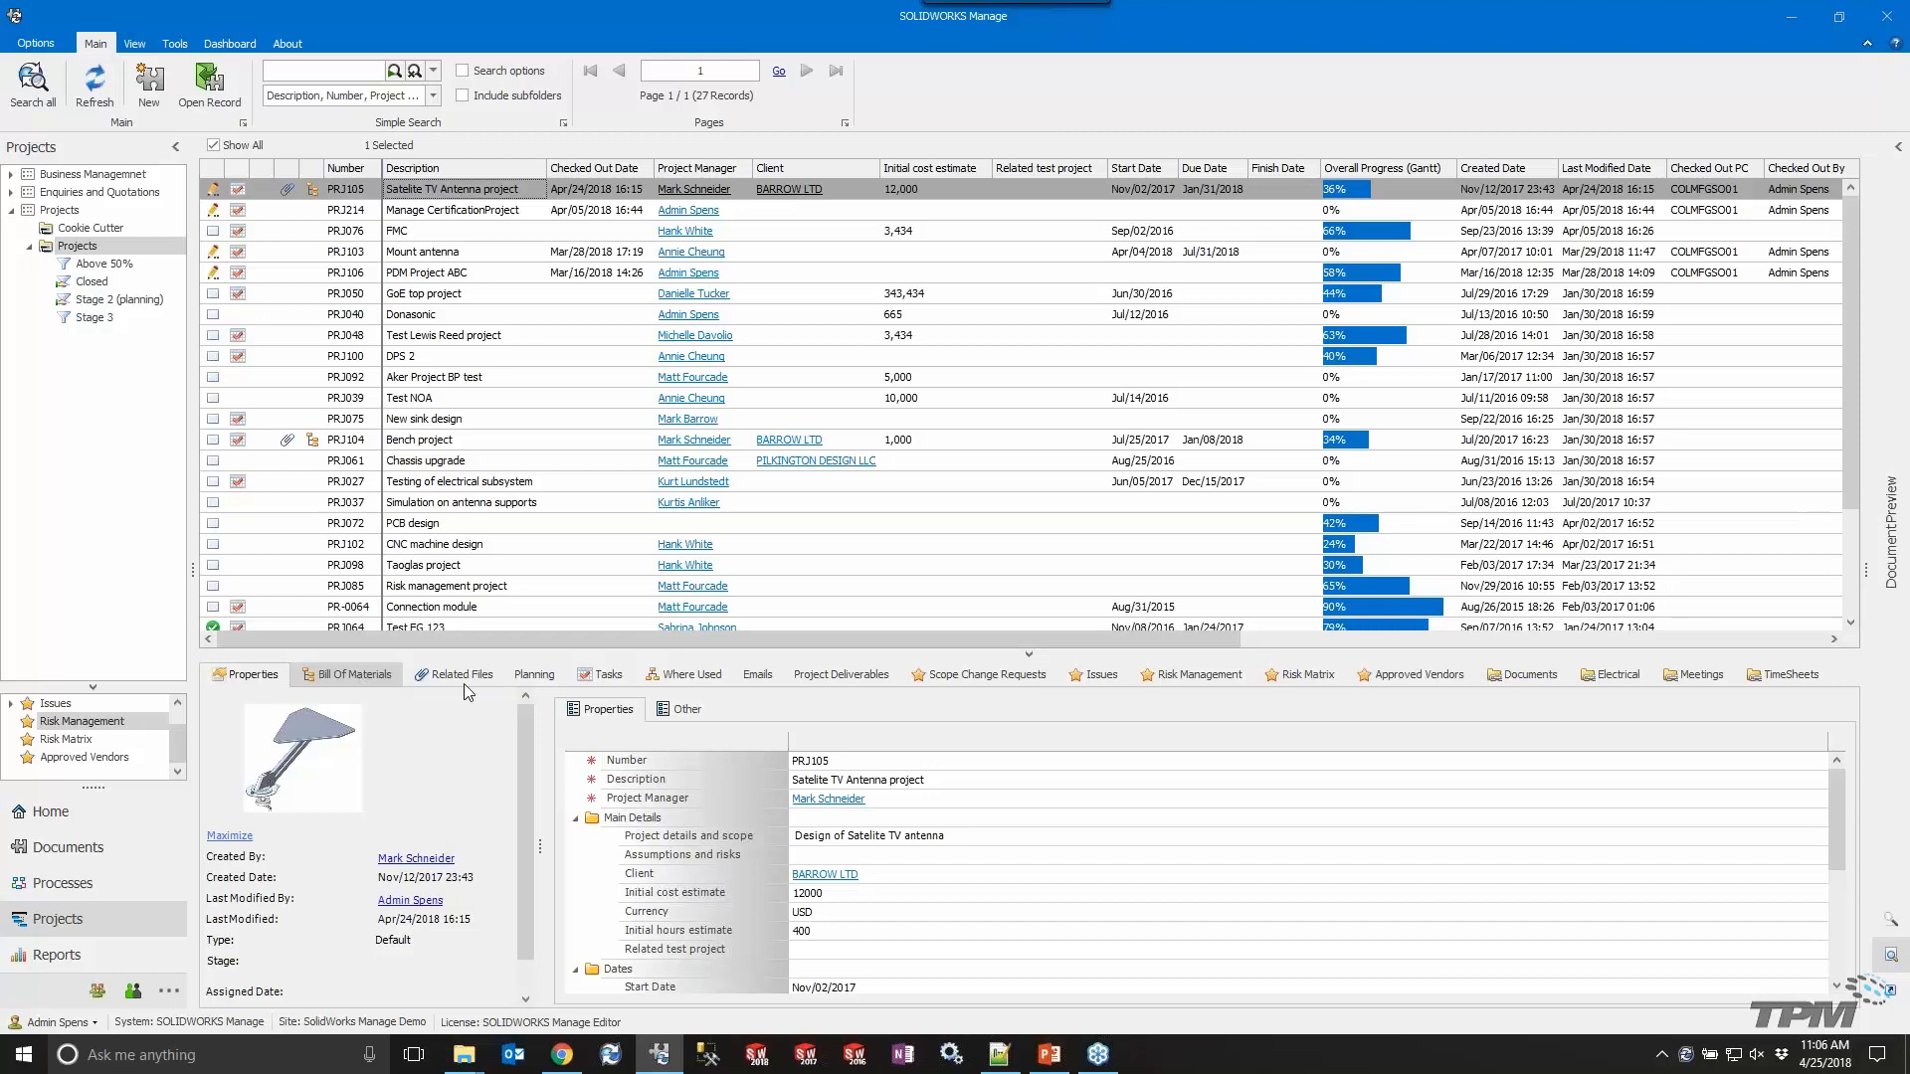
click(354, 679)
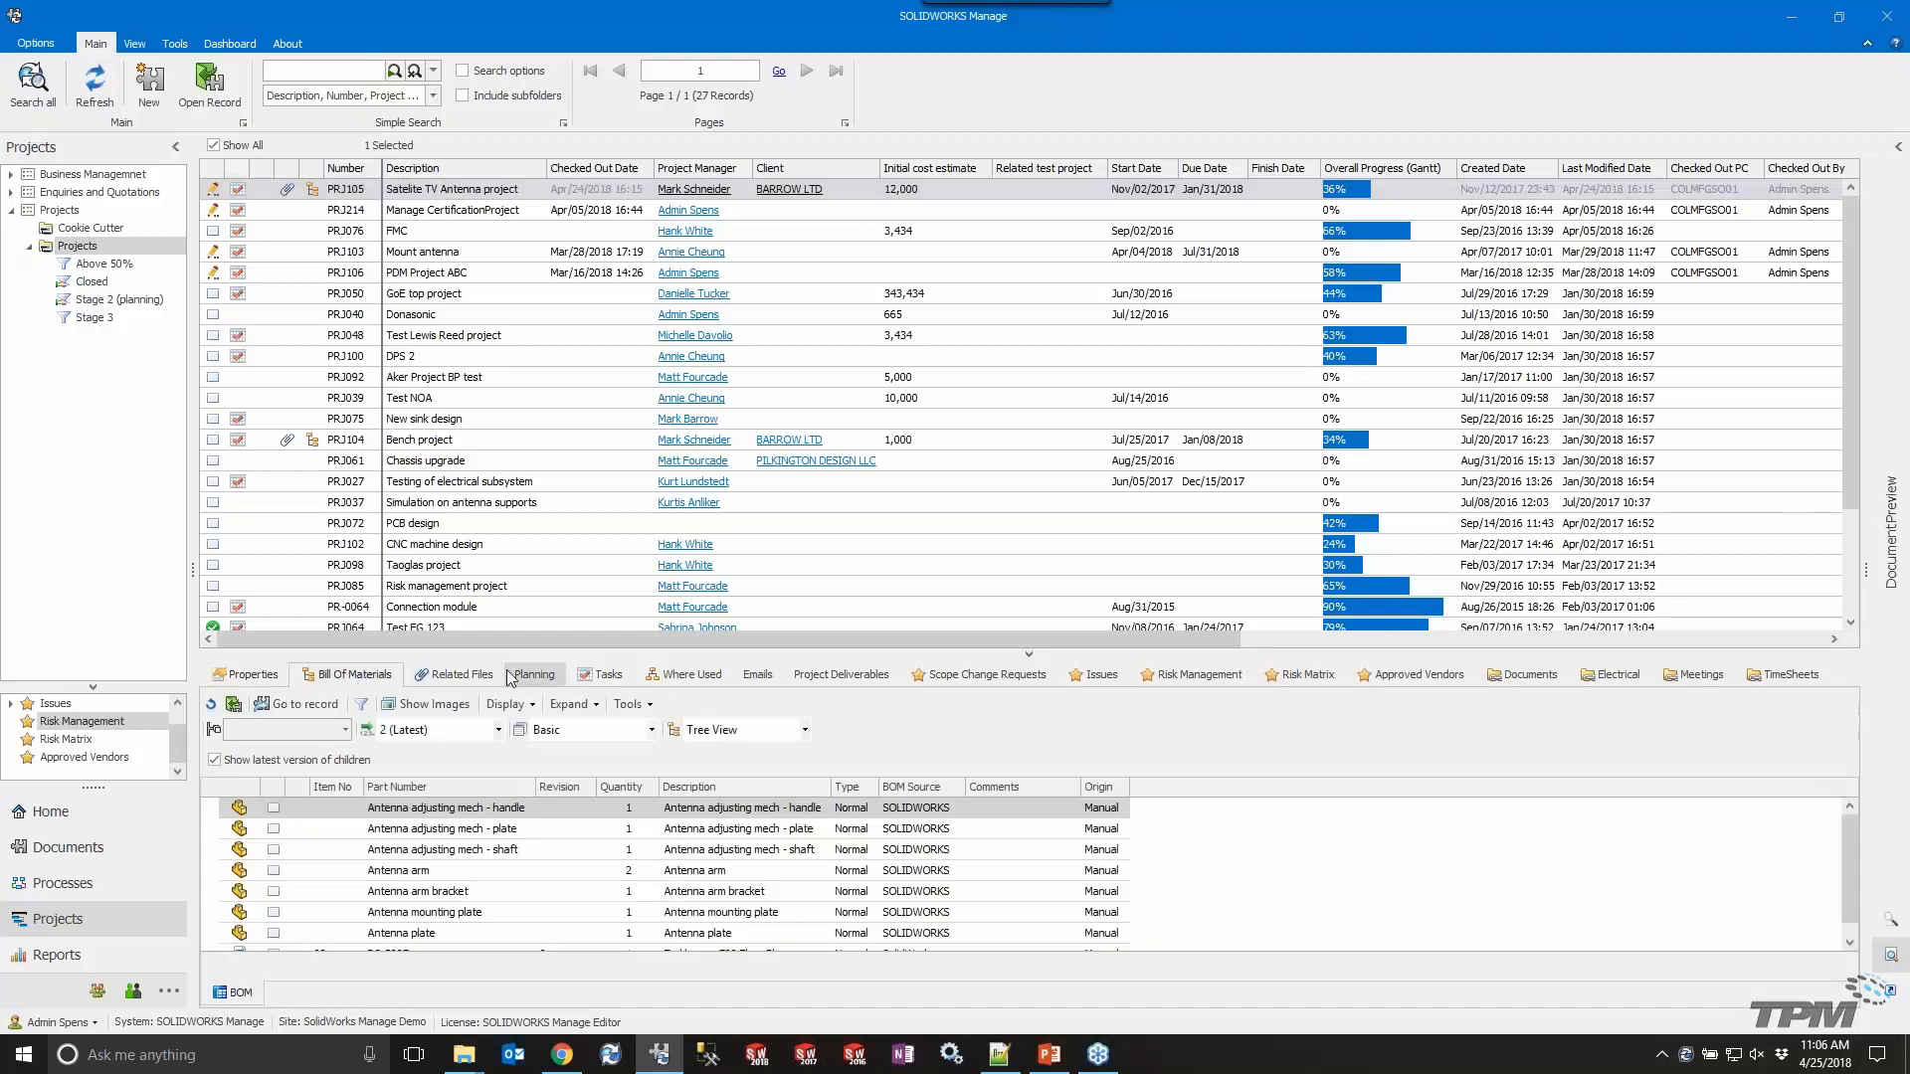
click(437, 678)
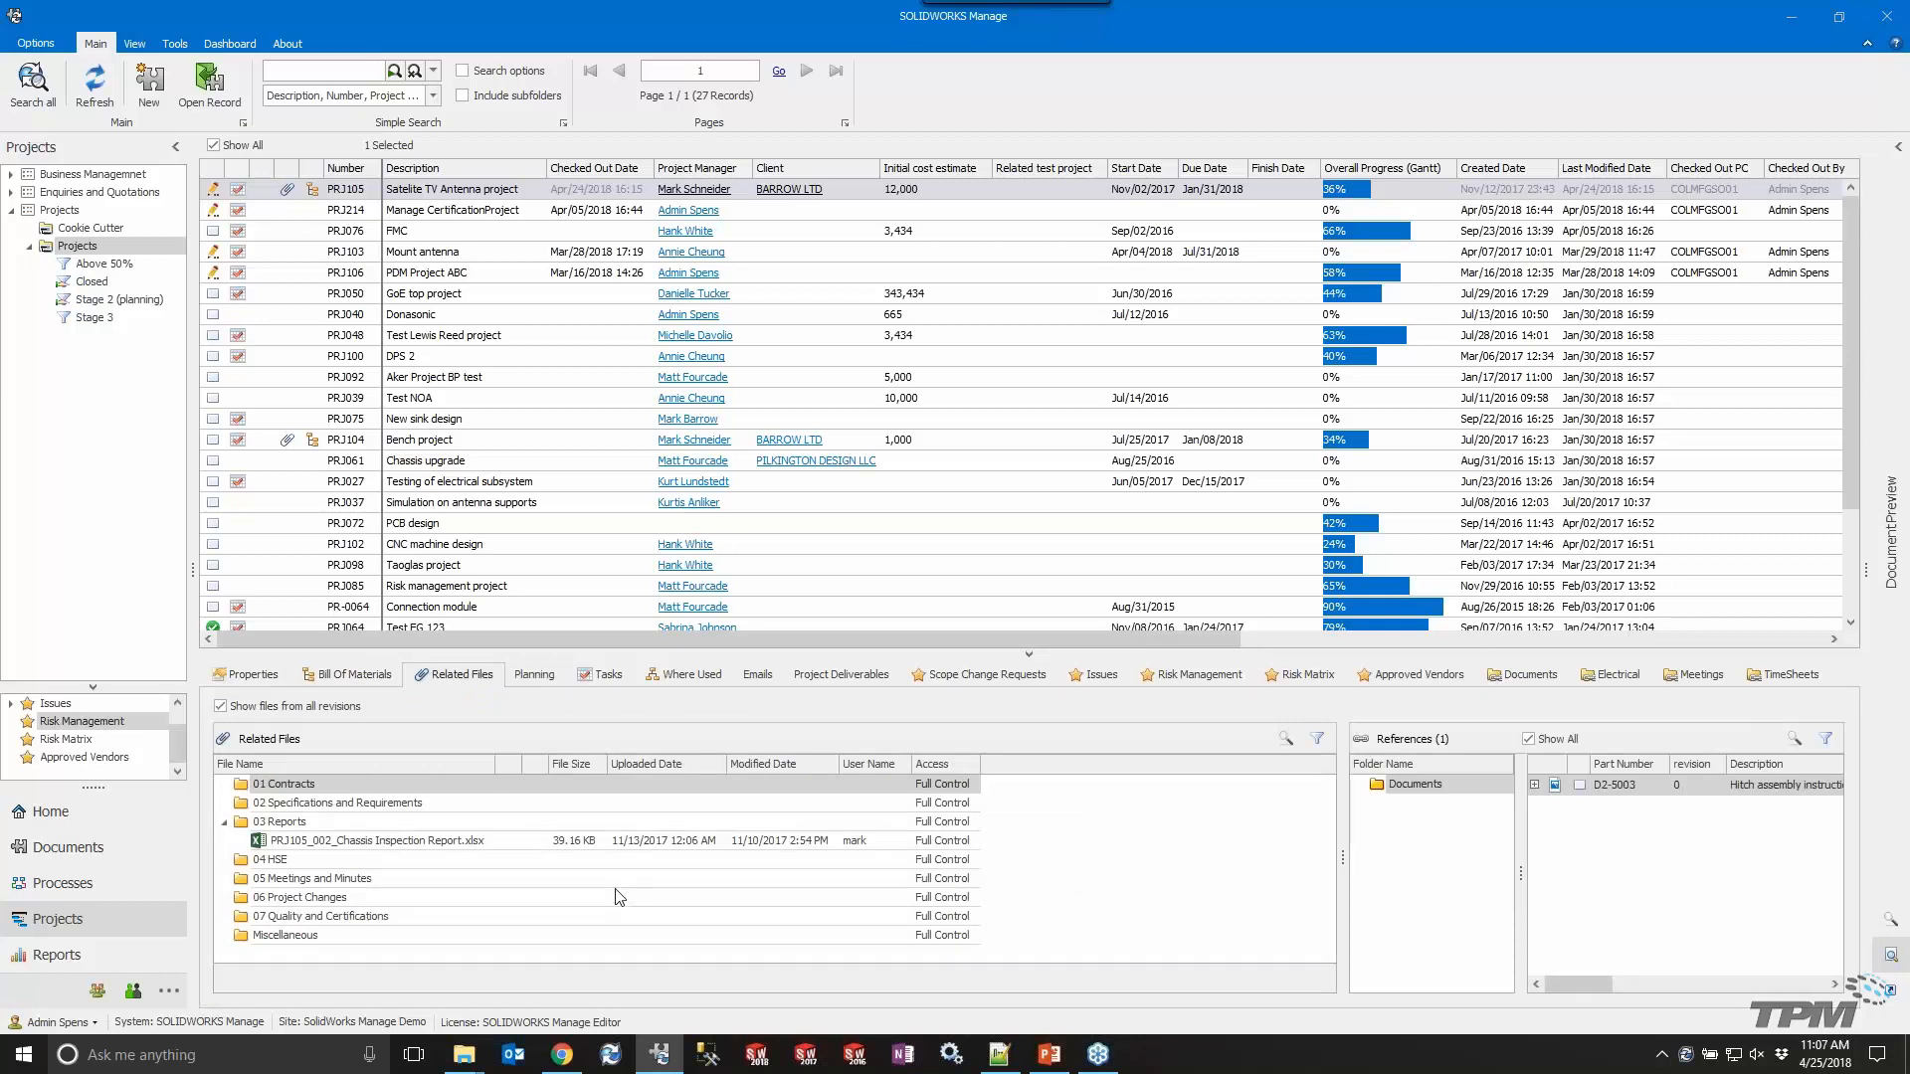
click(537, 679)
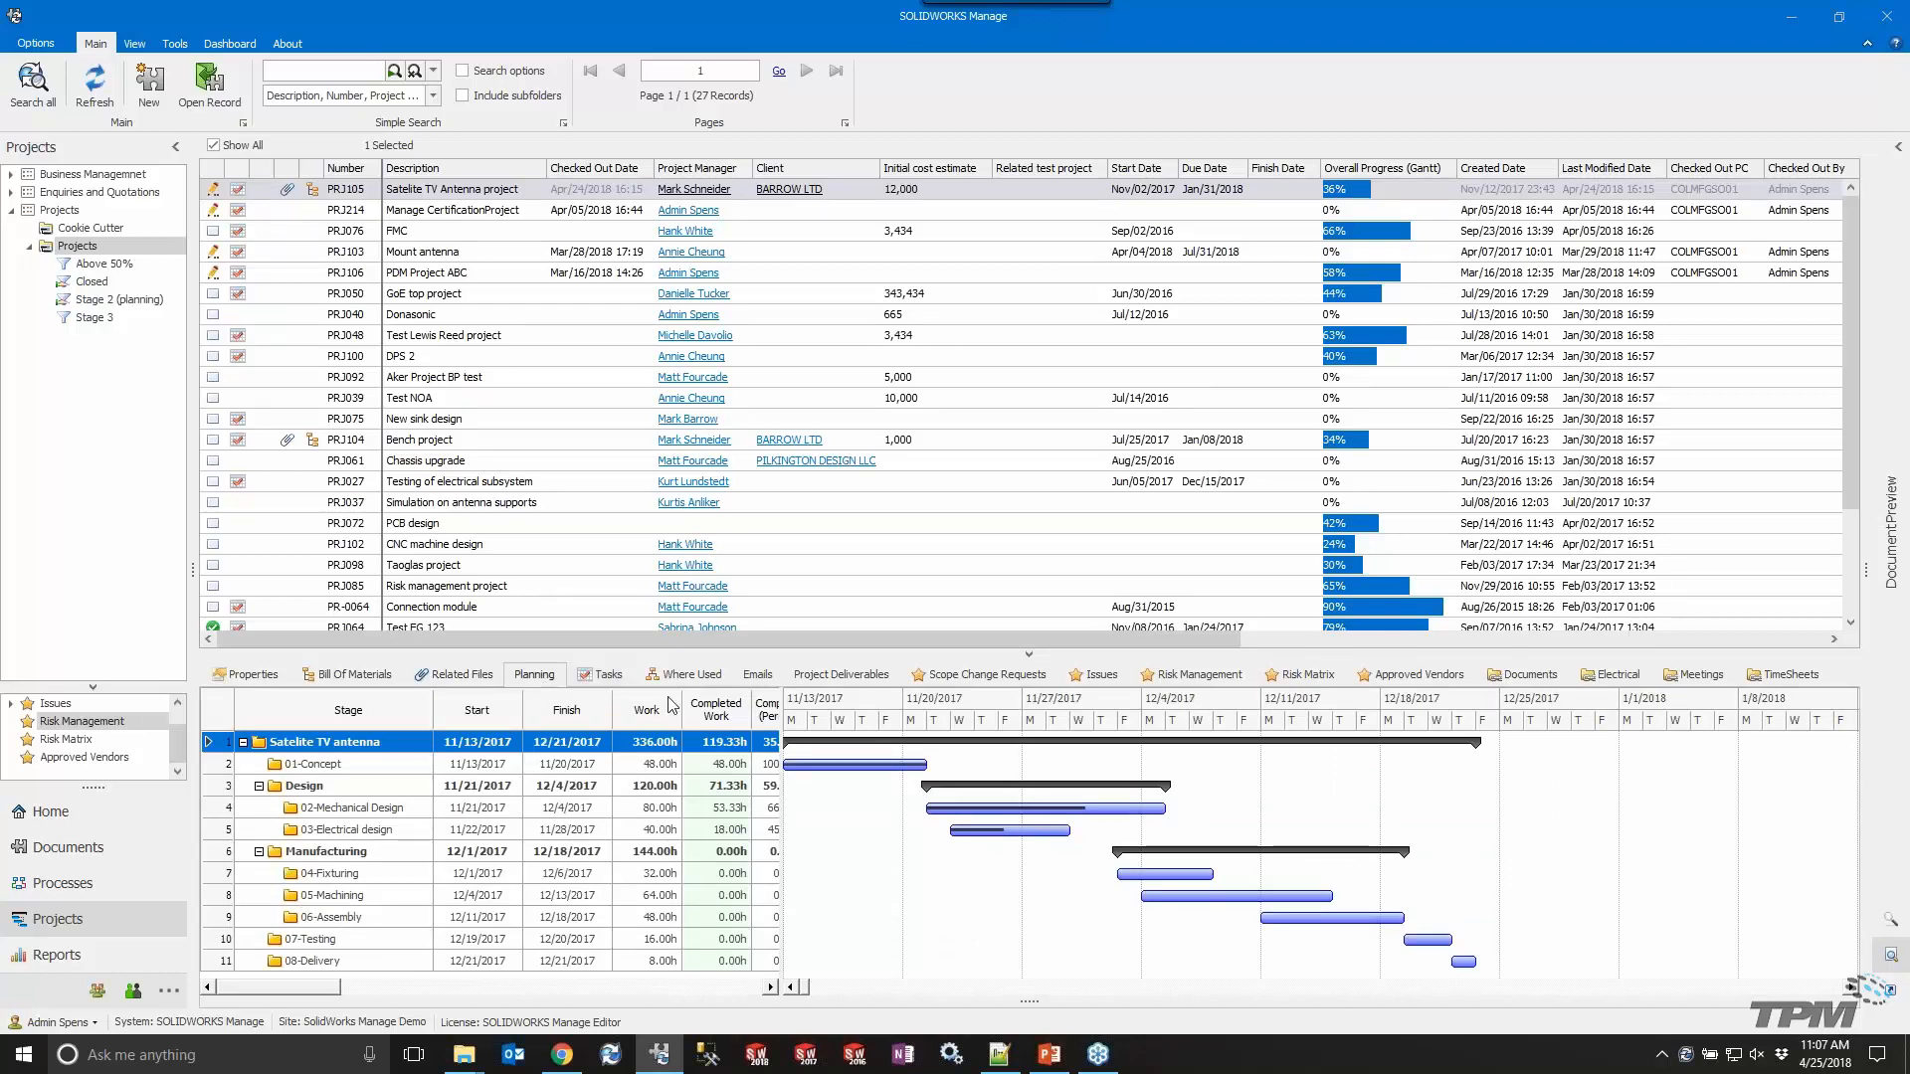
click(601, 676)
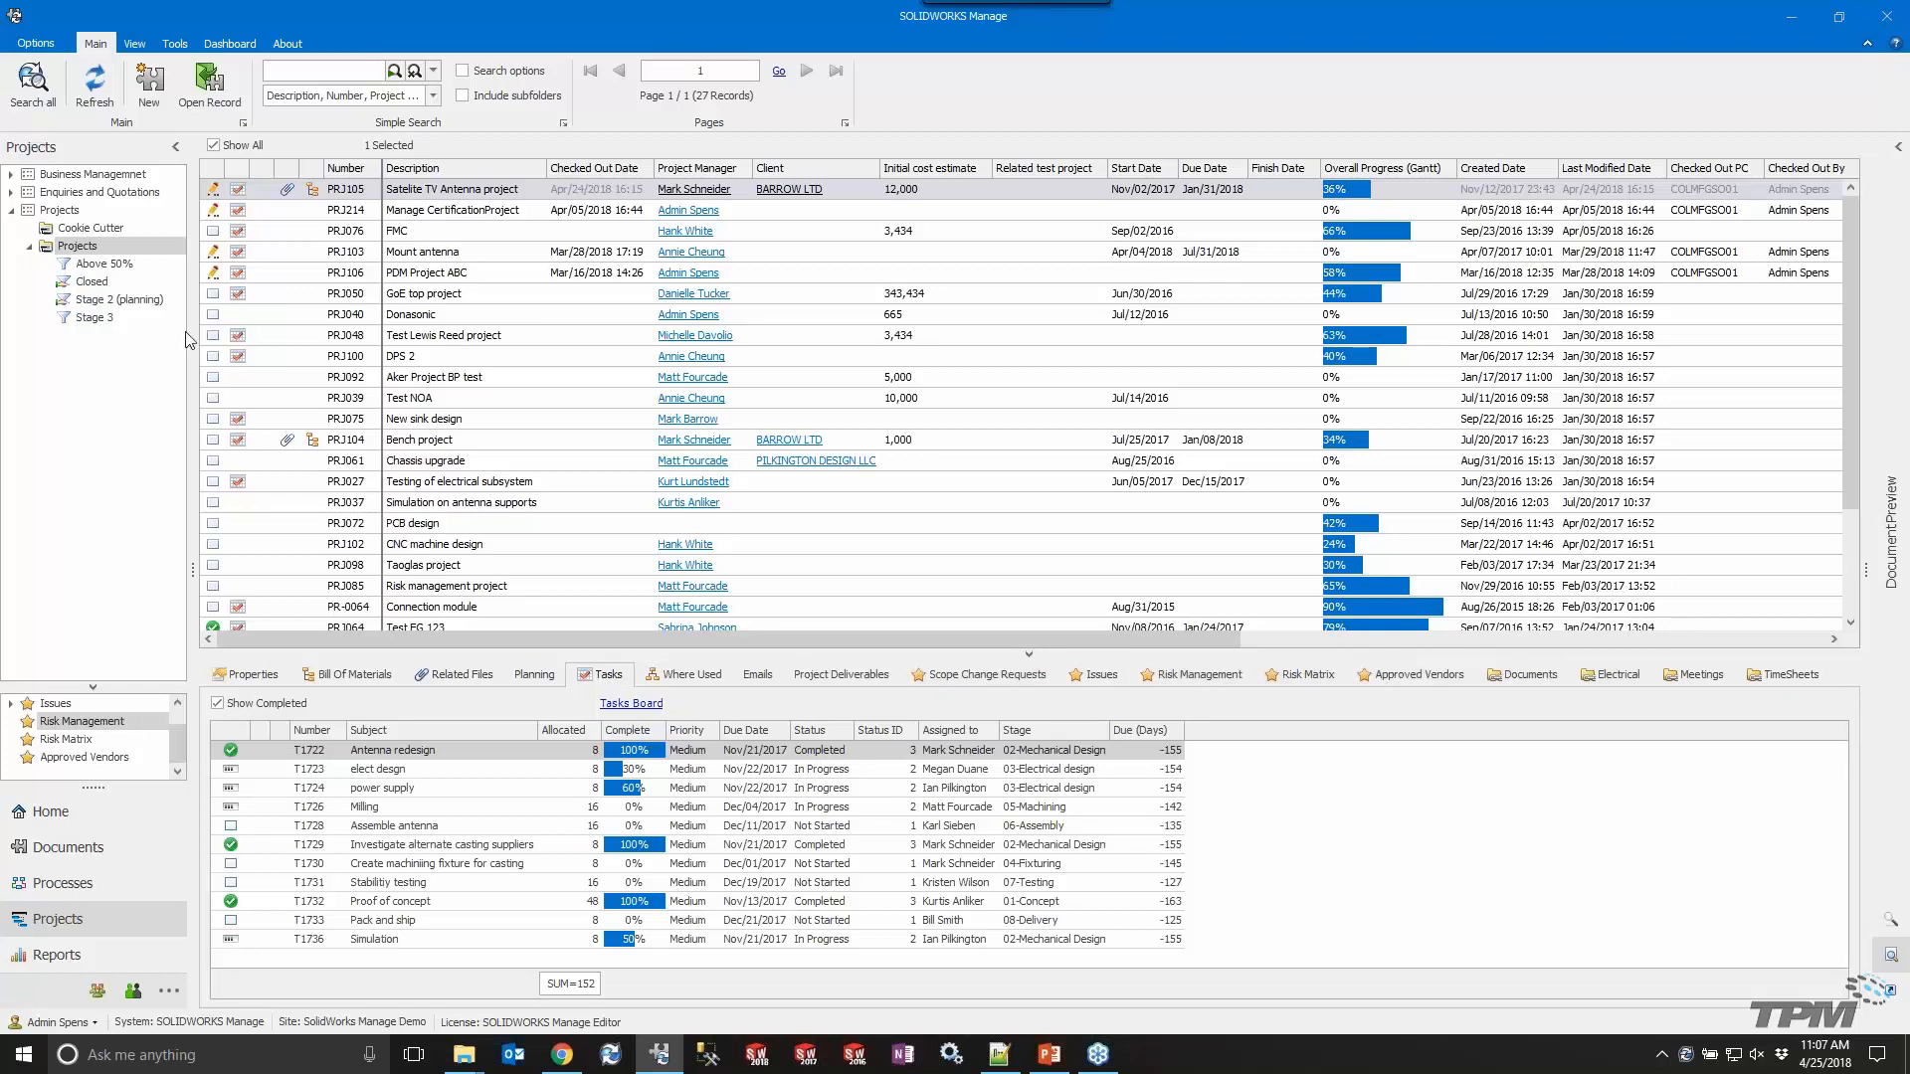
Check the Cookie Cutter project "New bit that drills a square hole" and compare with the standard Projects list.
click(93, 230)
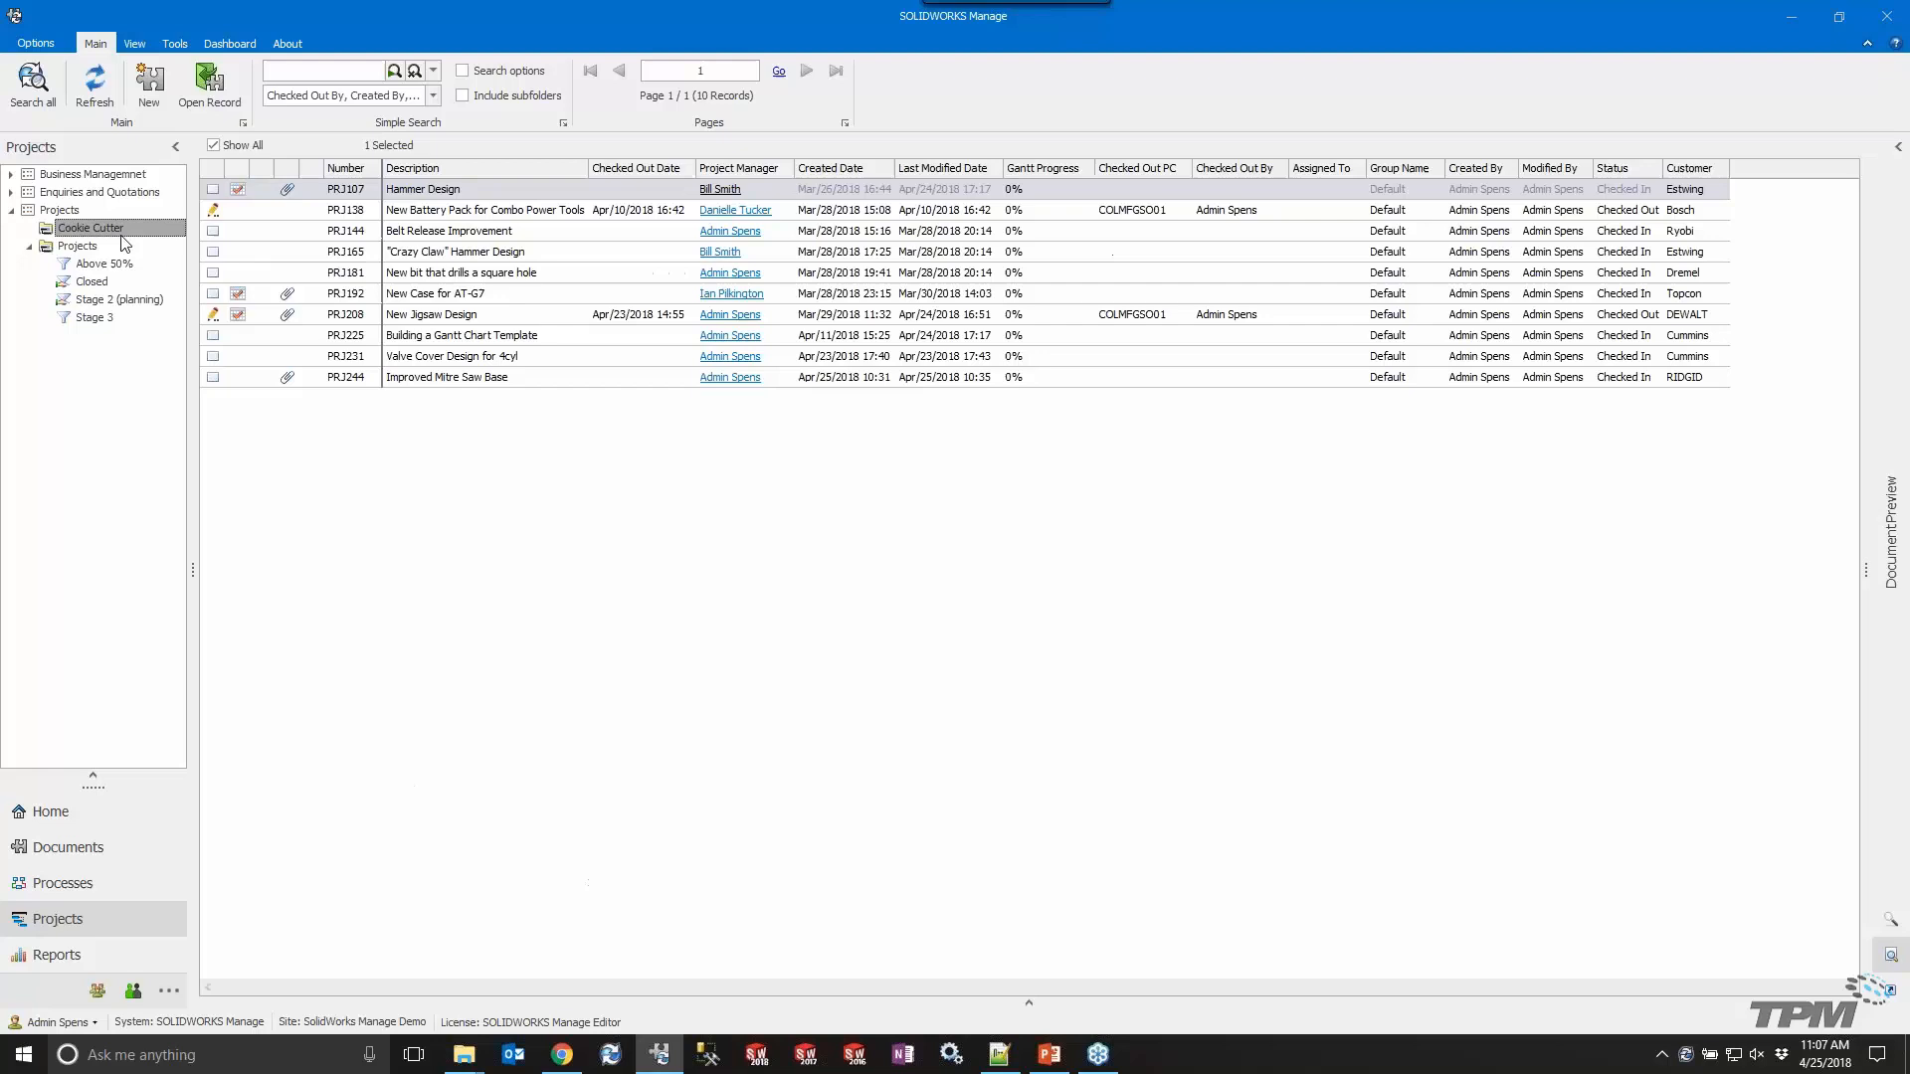
click(518, 274)
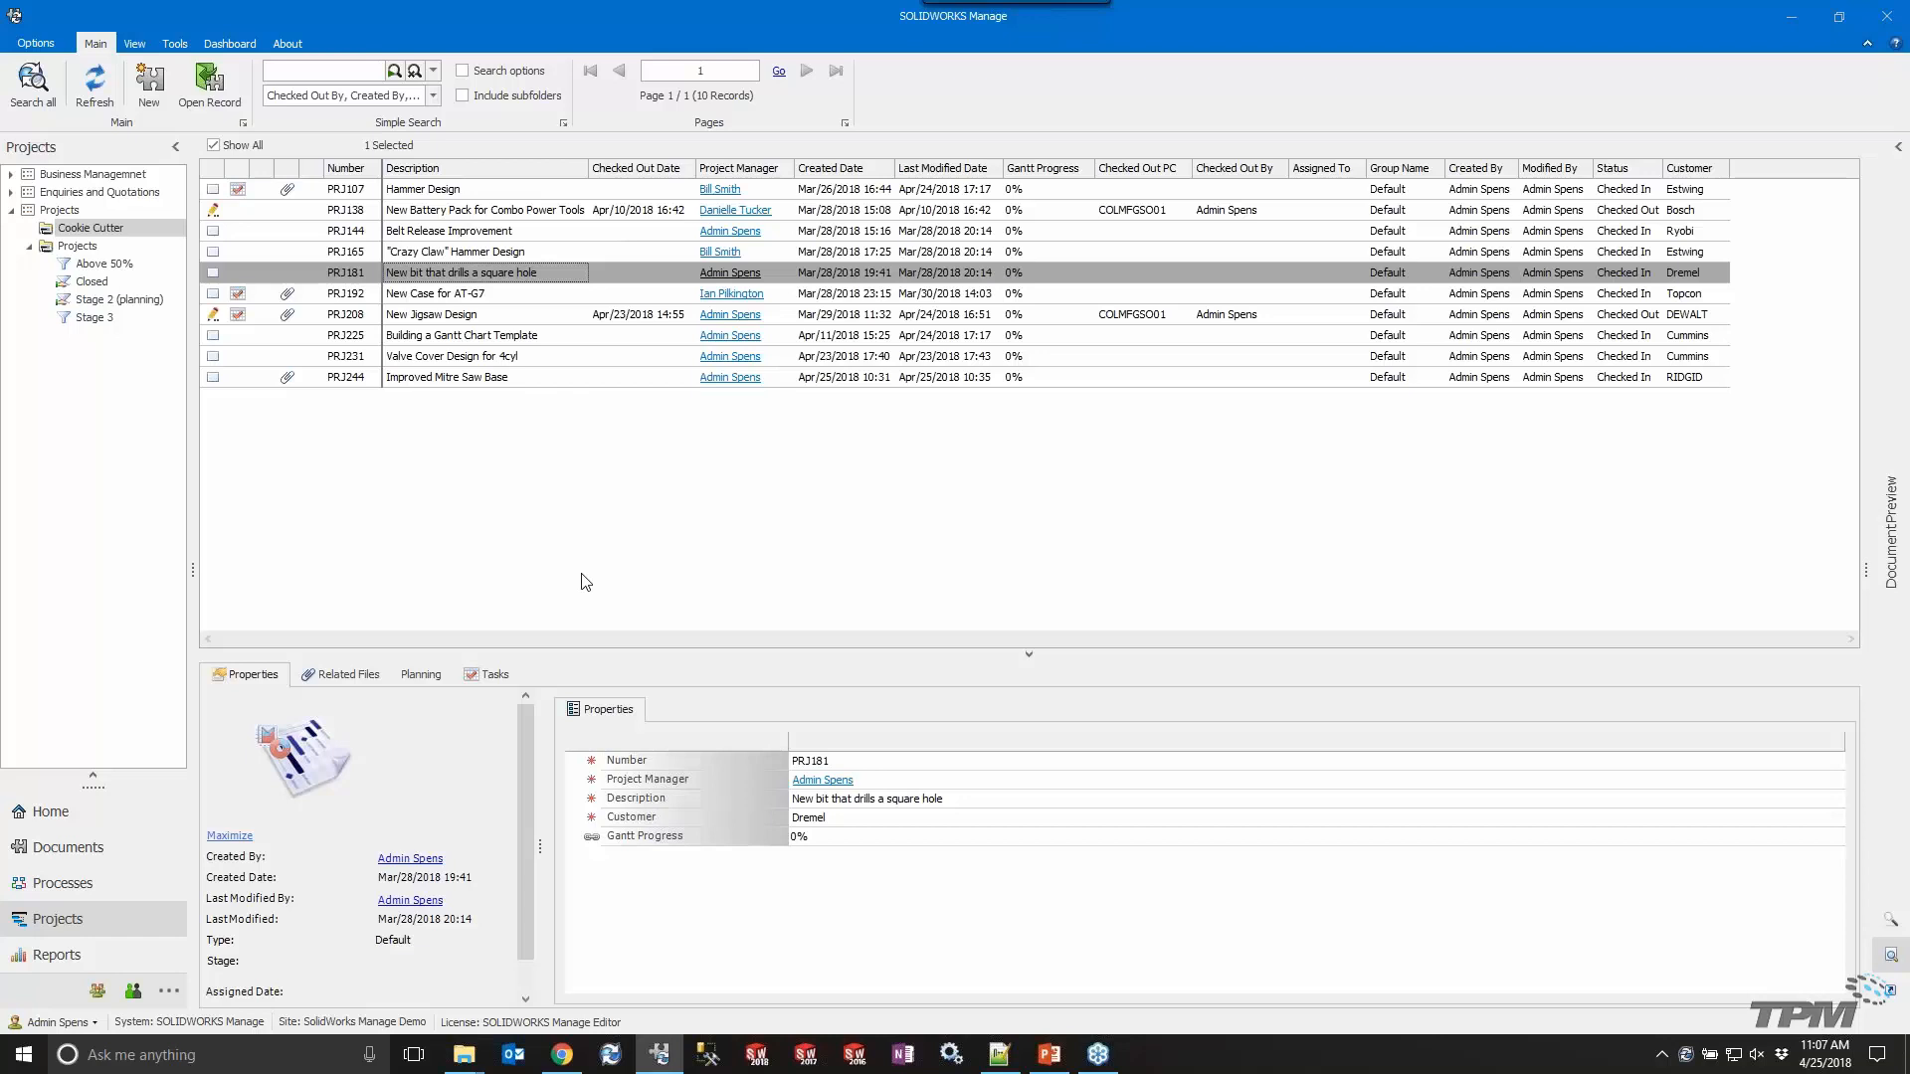
click(90, 249)
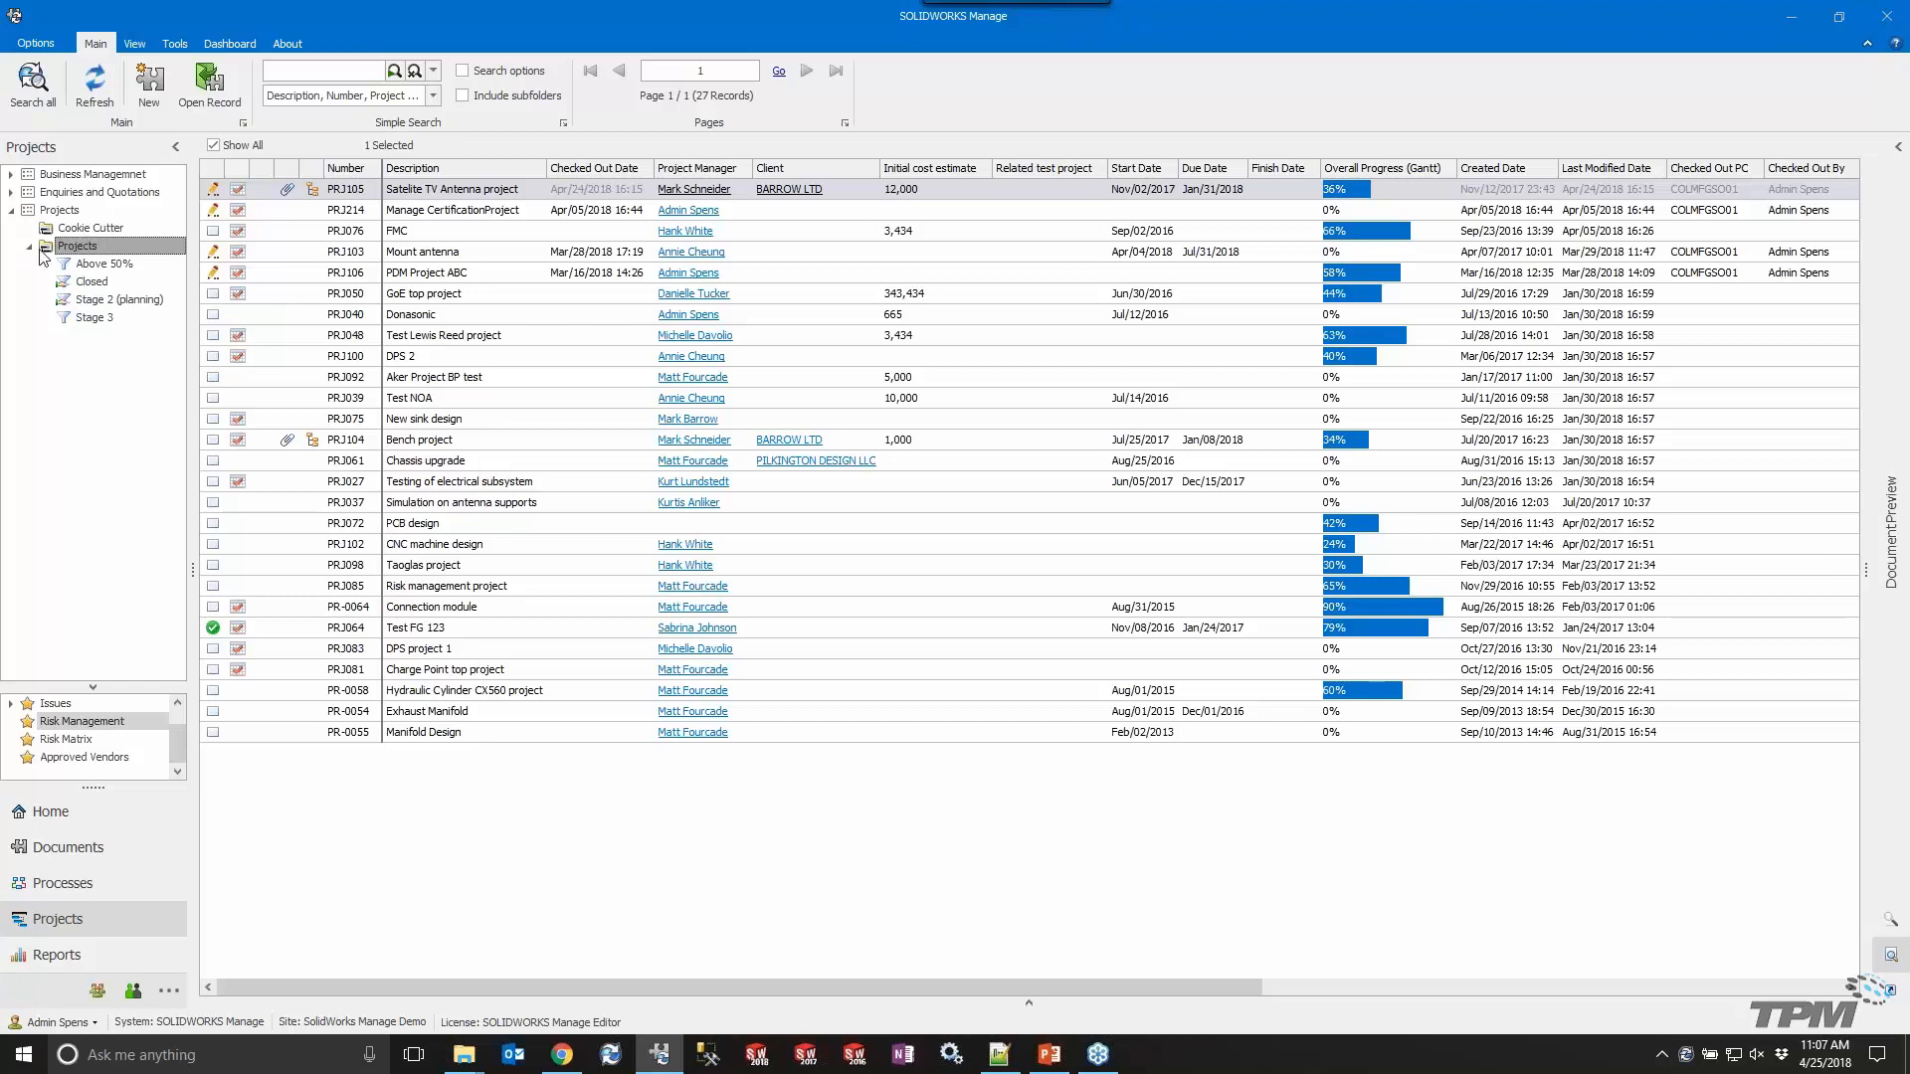
Create a new Cookie Cutter project record and assign the administrator employee as its project manager.
click(103, 229)
right_click(453, 459)
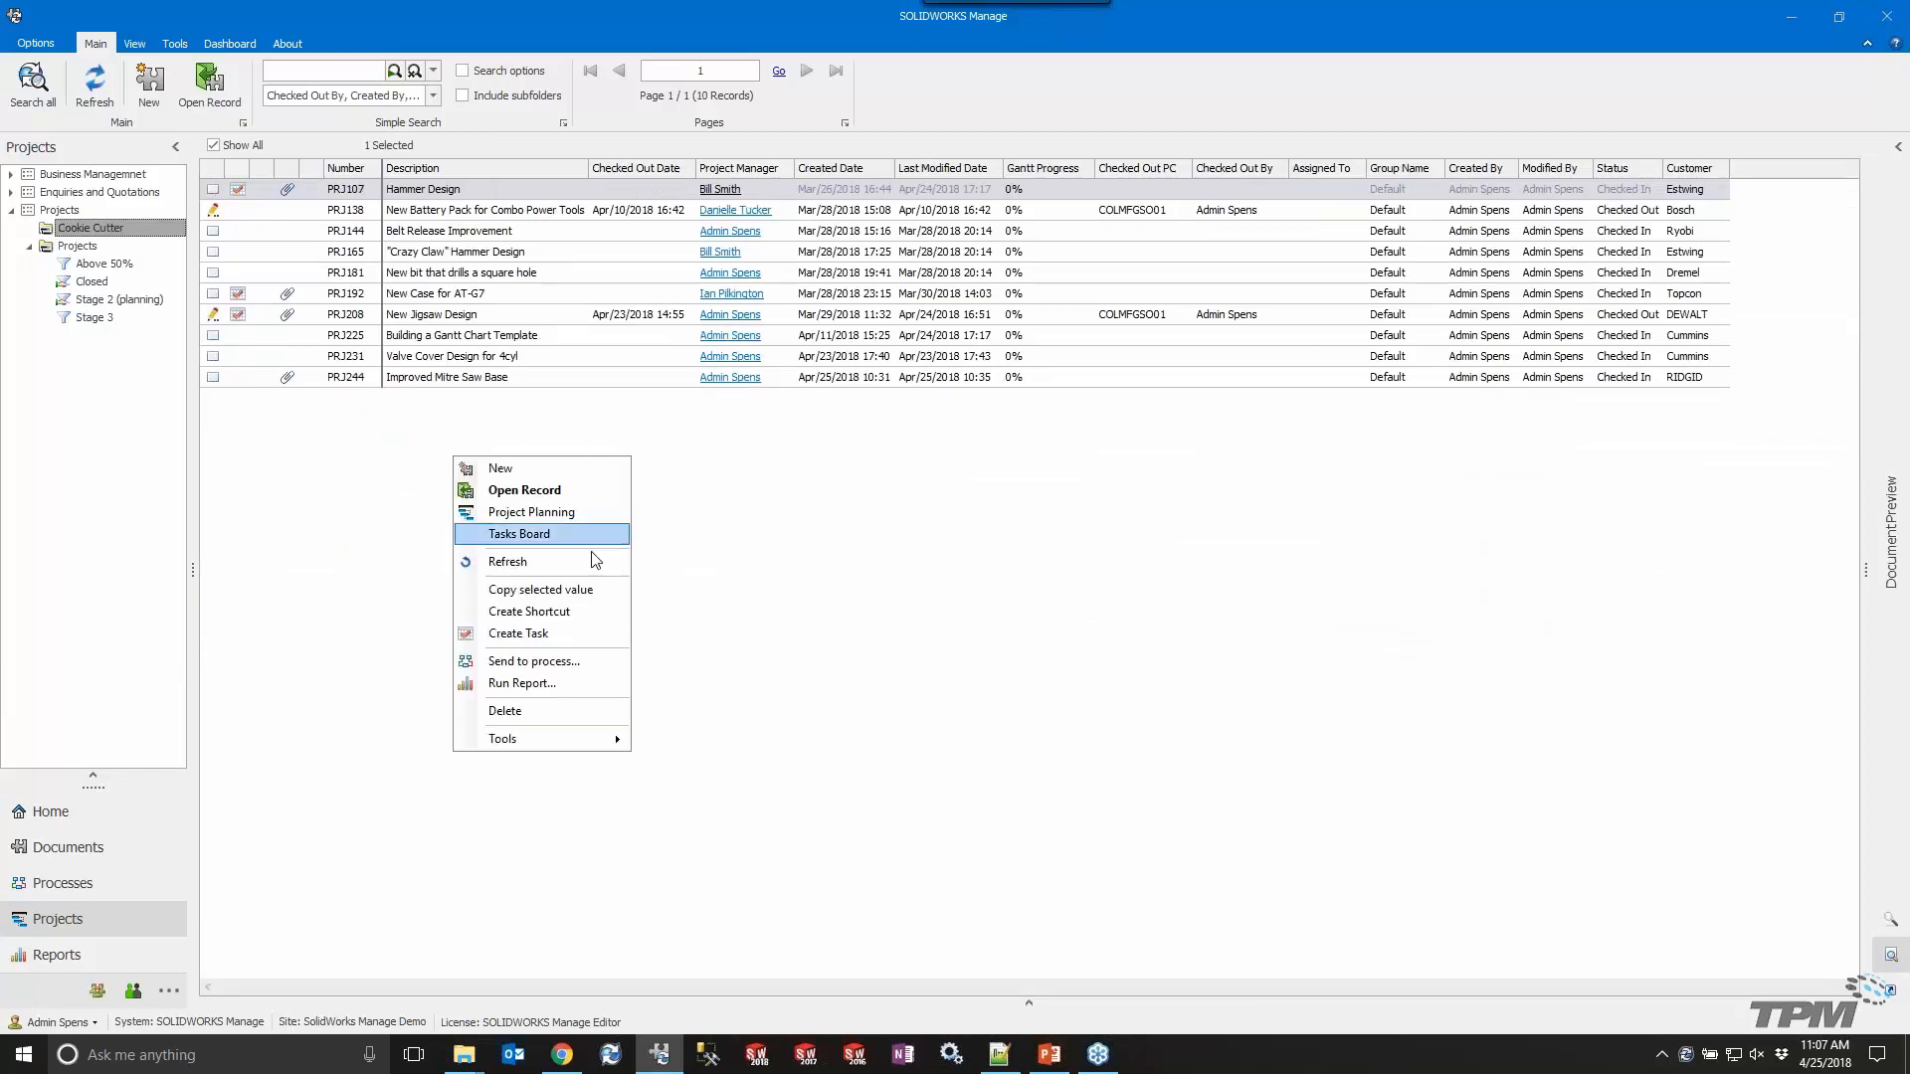
click(545, 469)
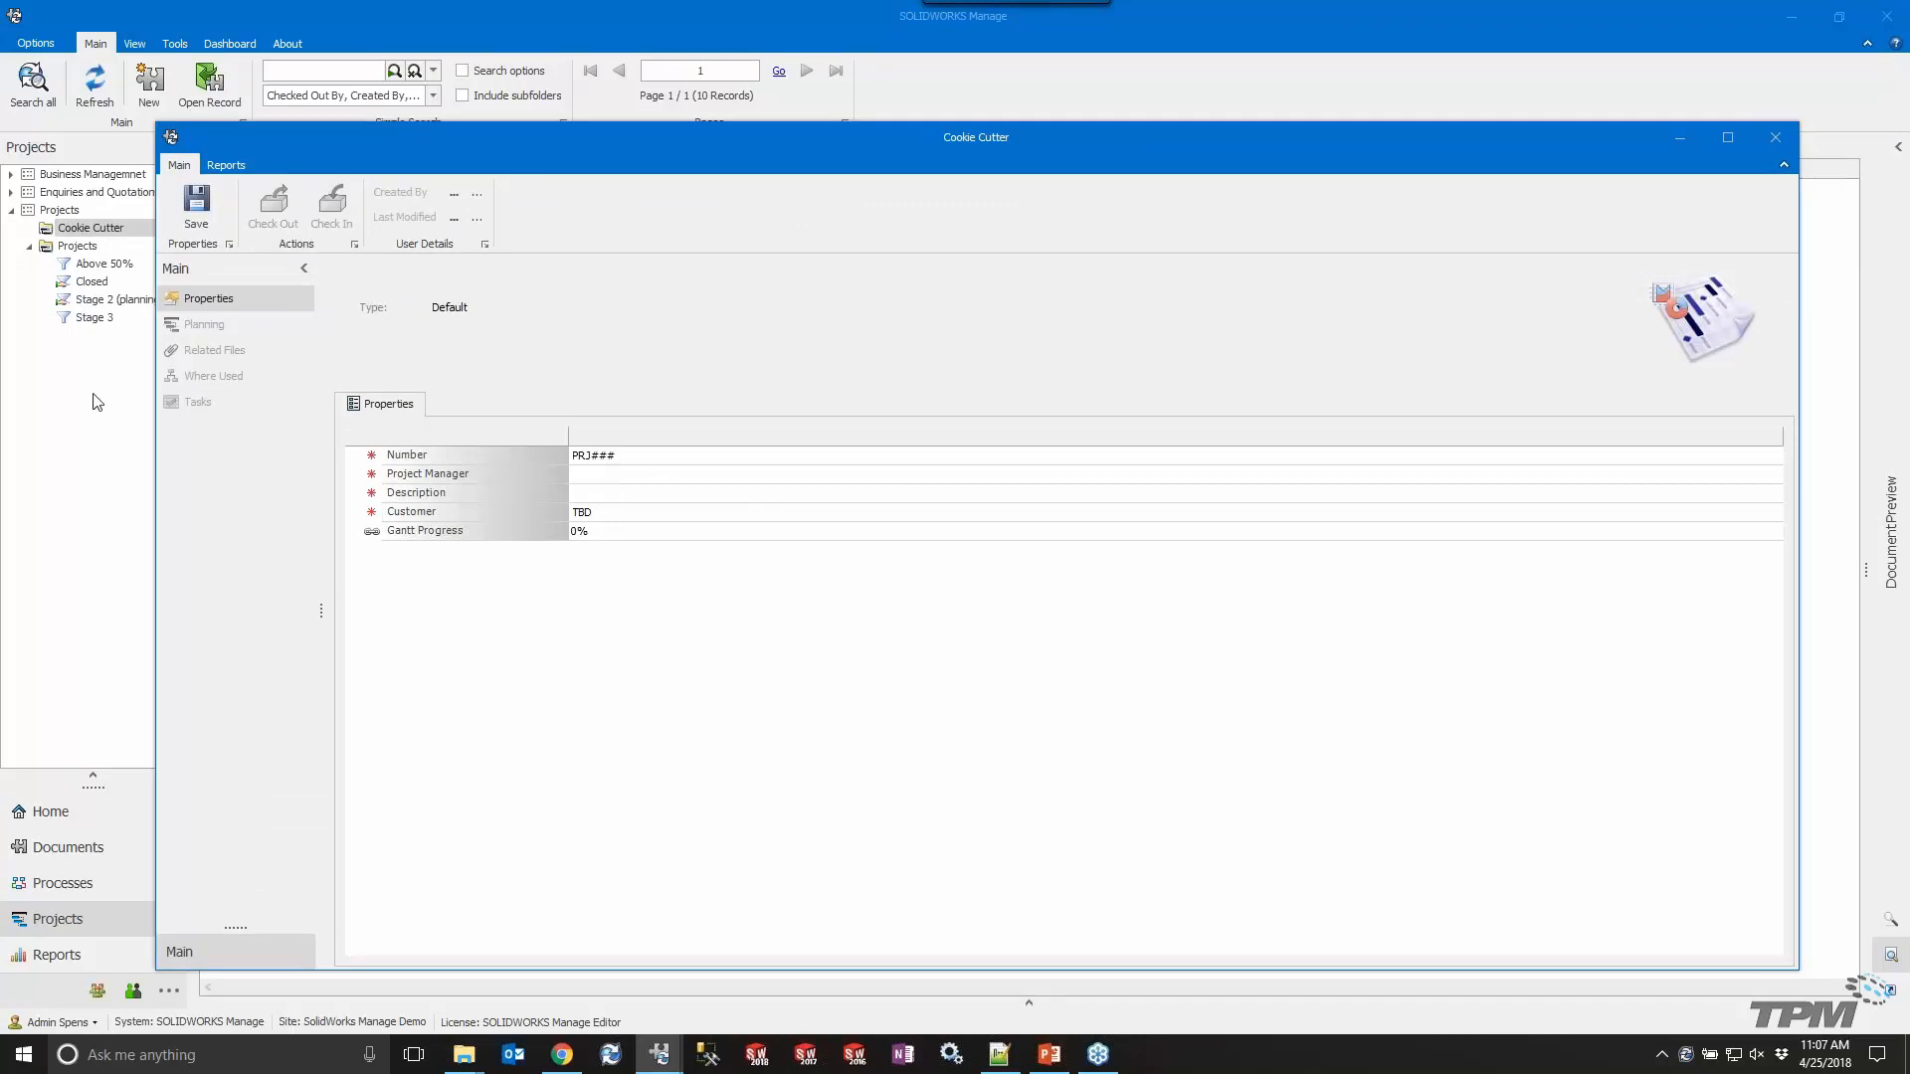
click(725, 482)
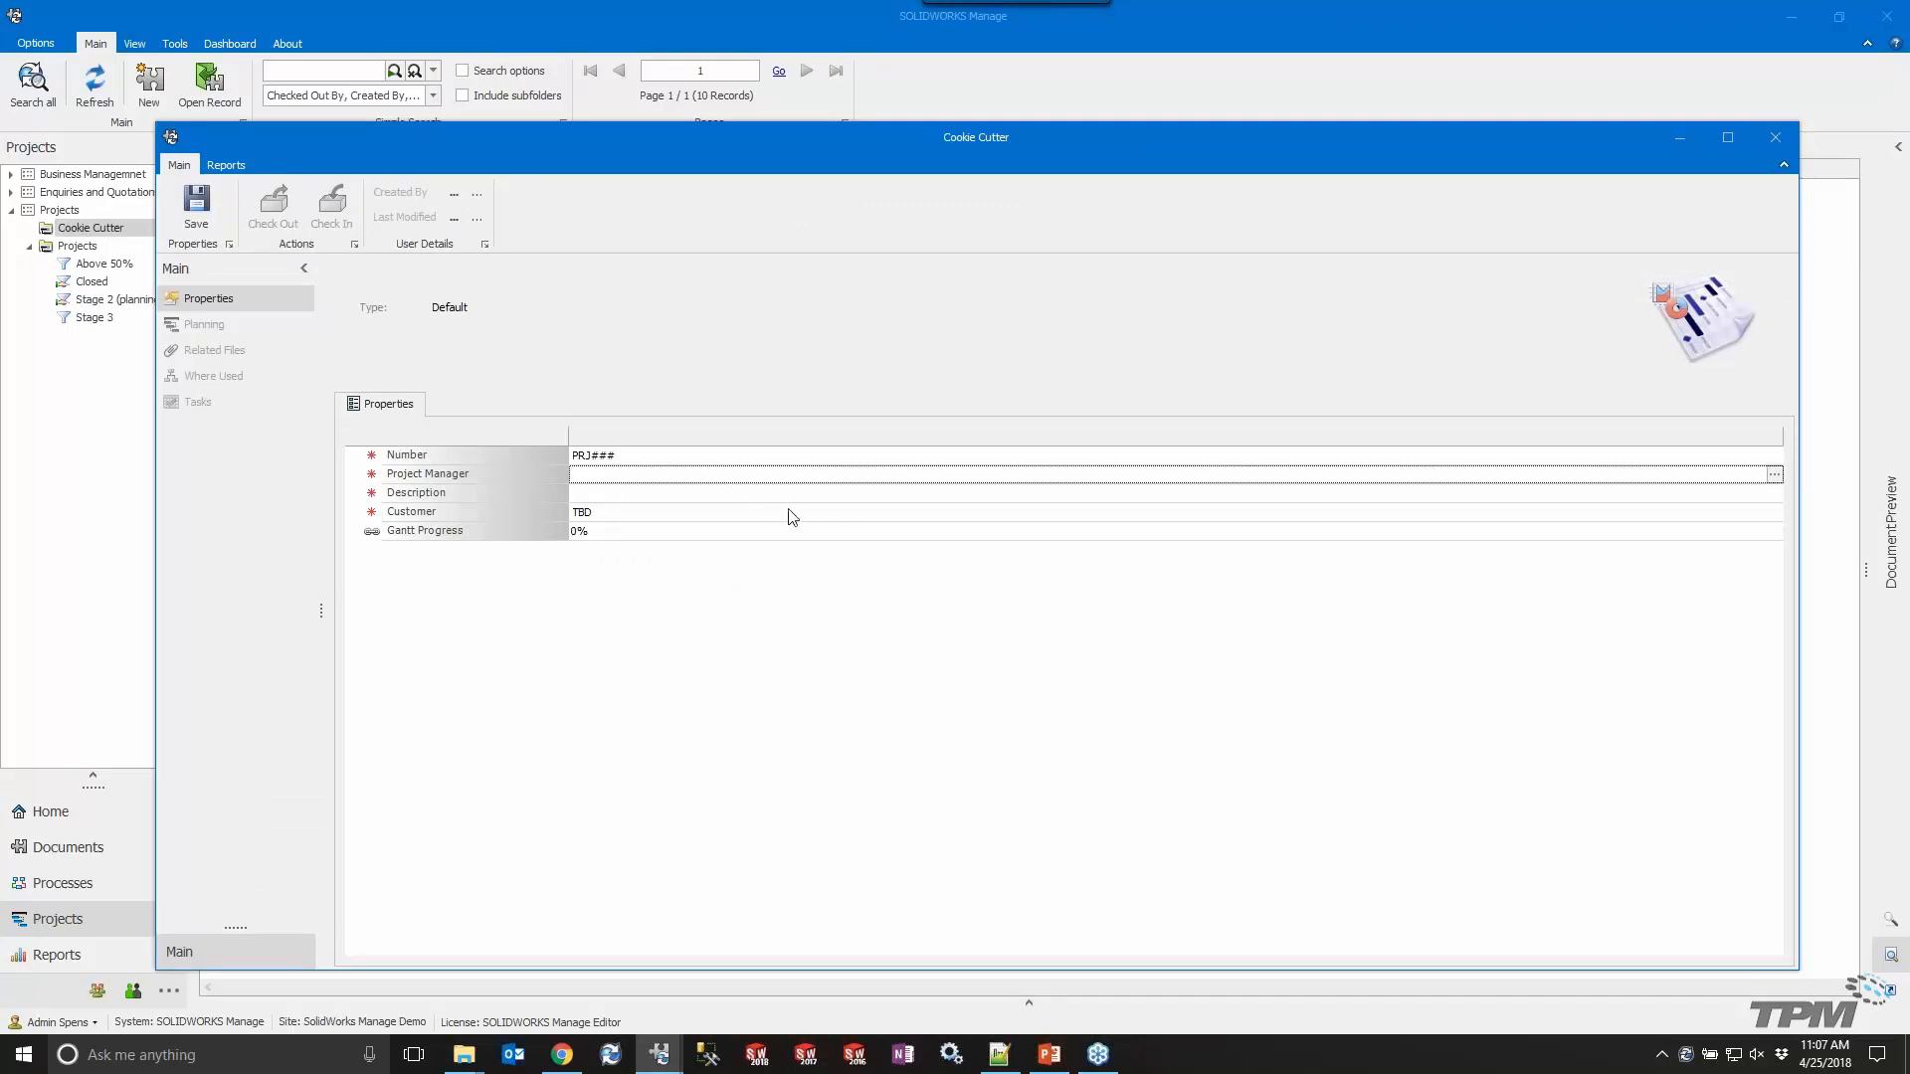
click(1774, 475)
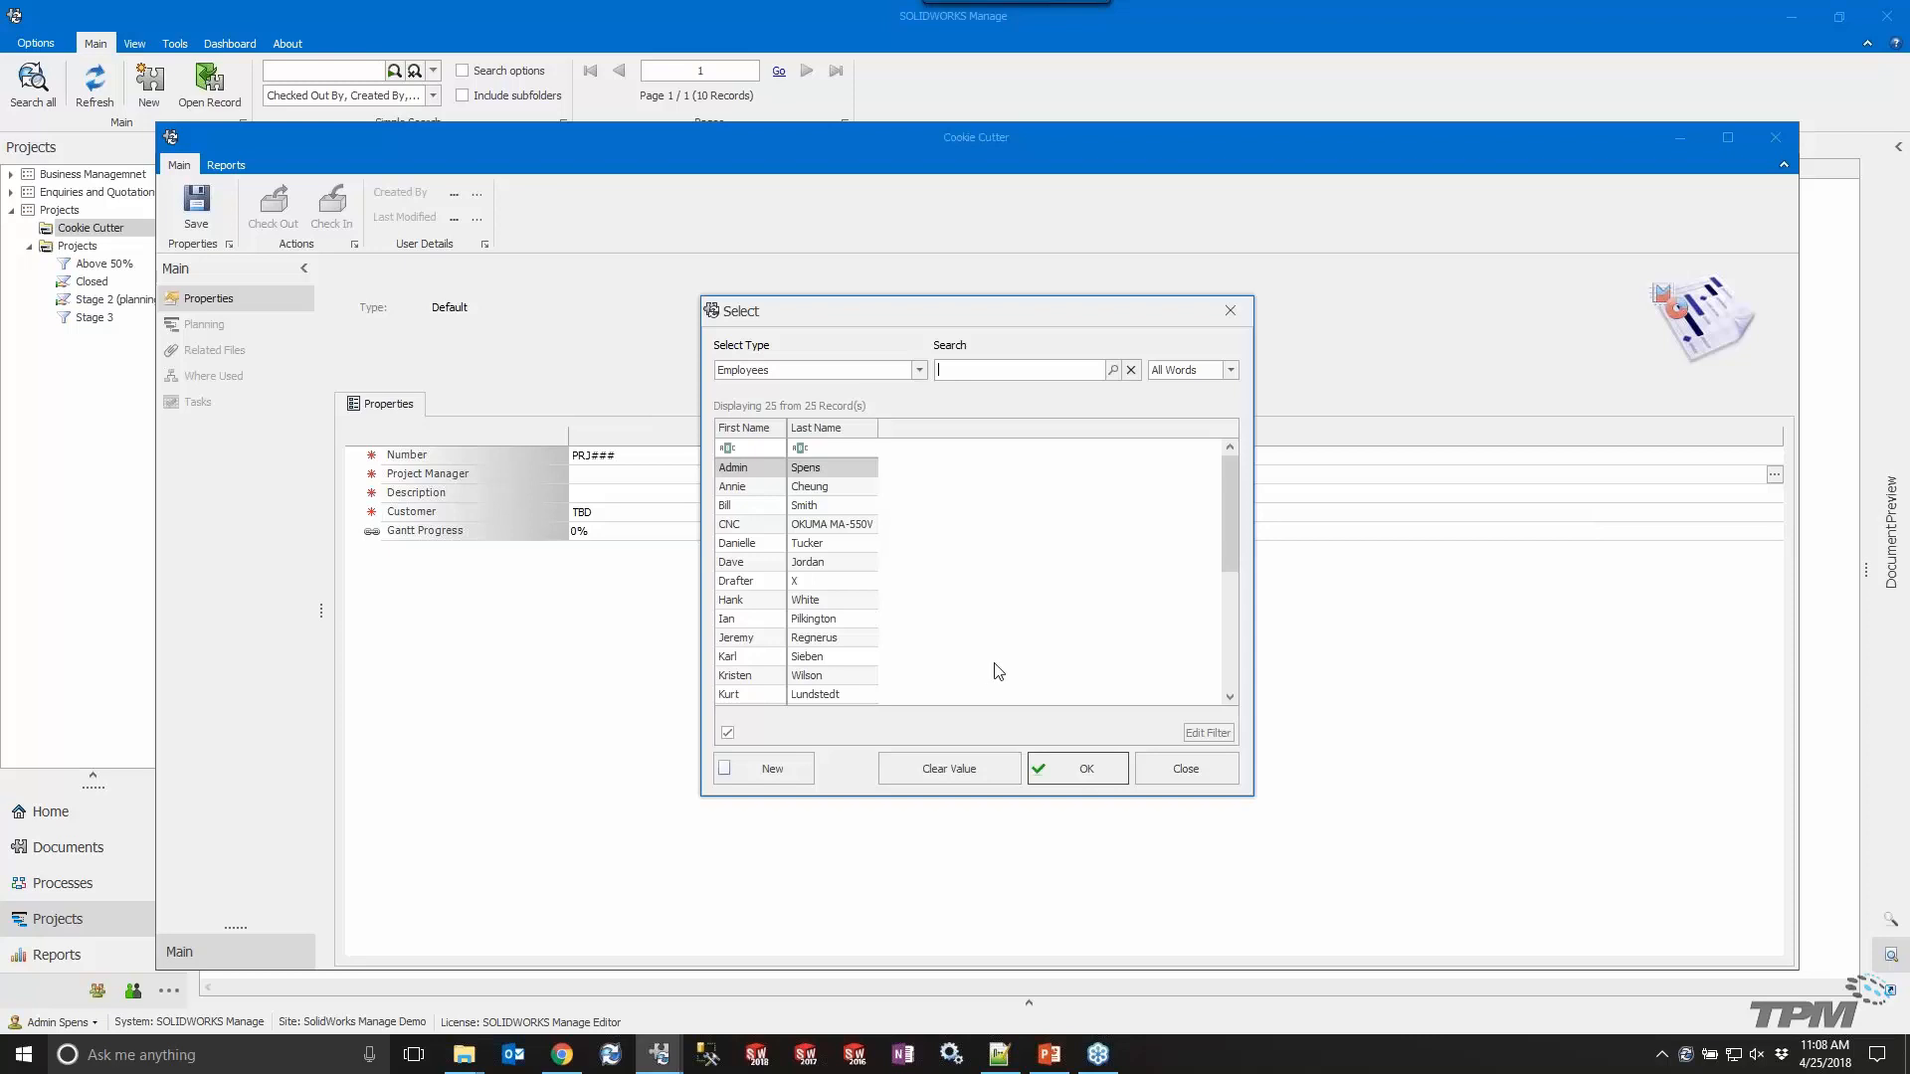
click(748, 470)
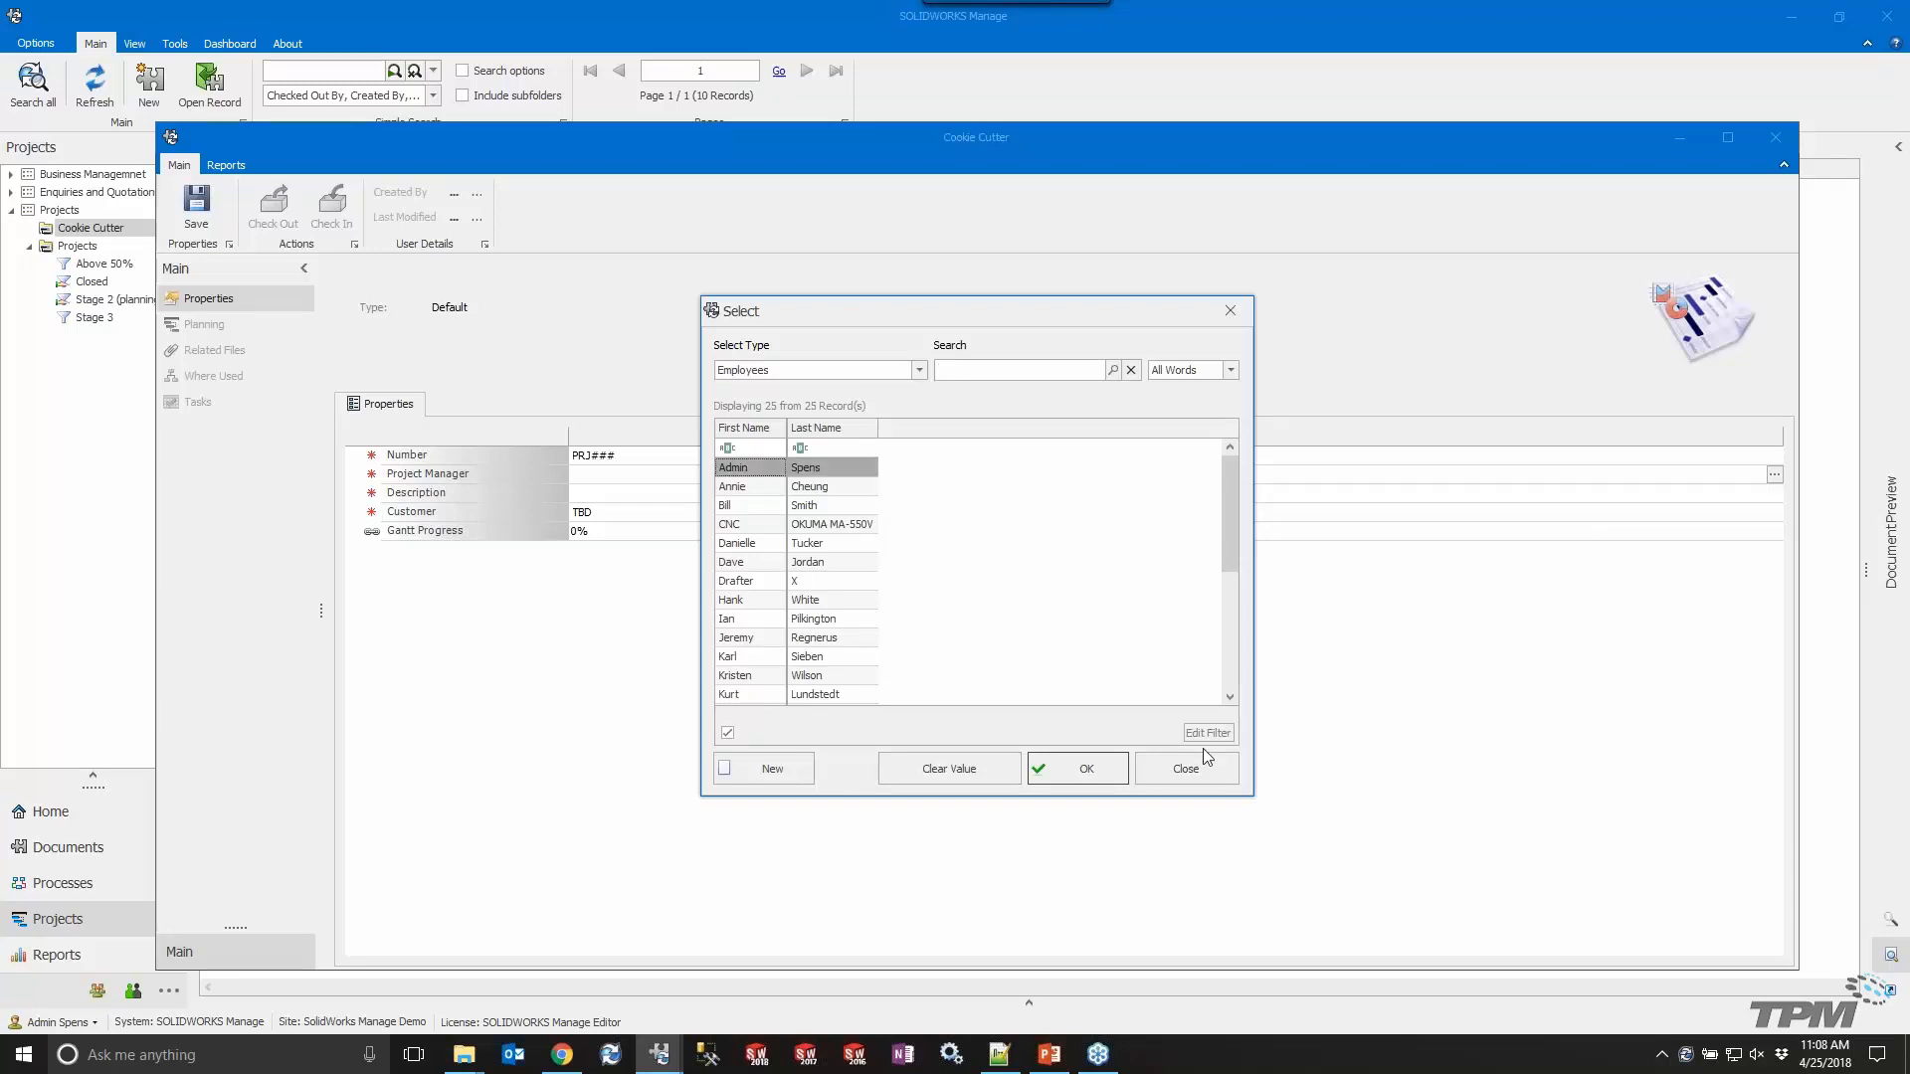
click(1087, 768)
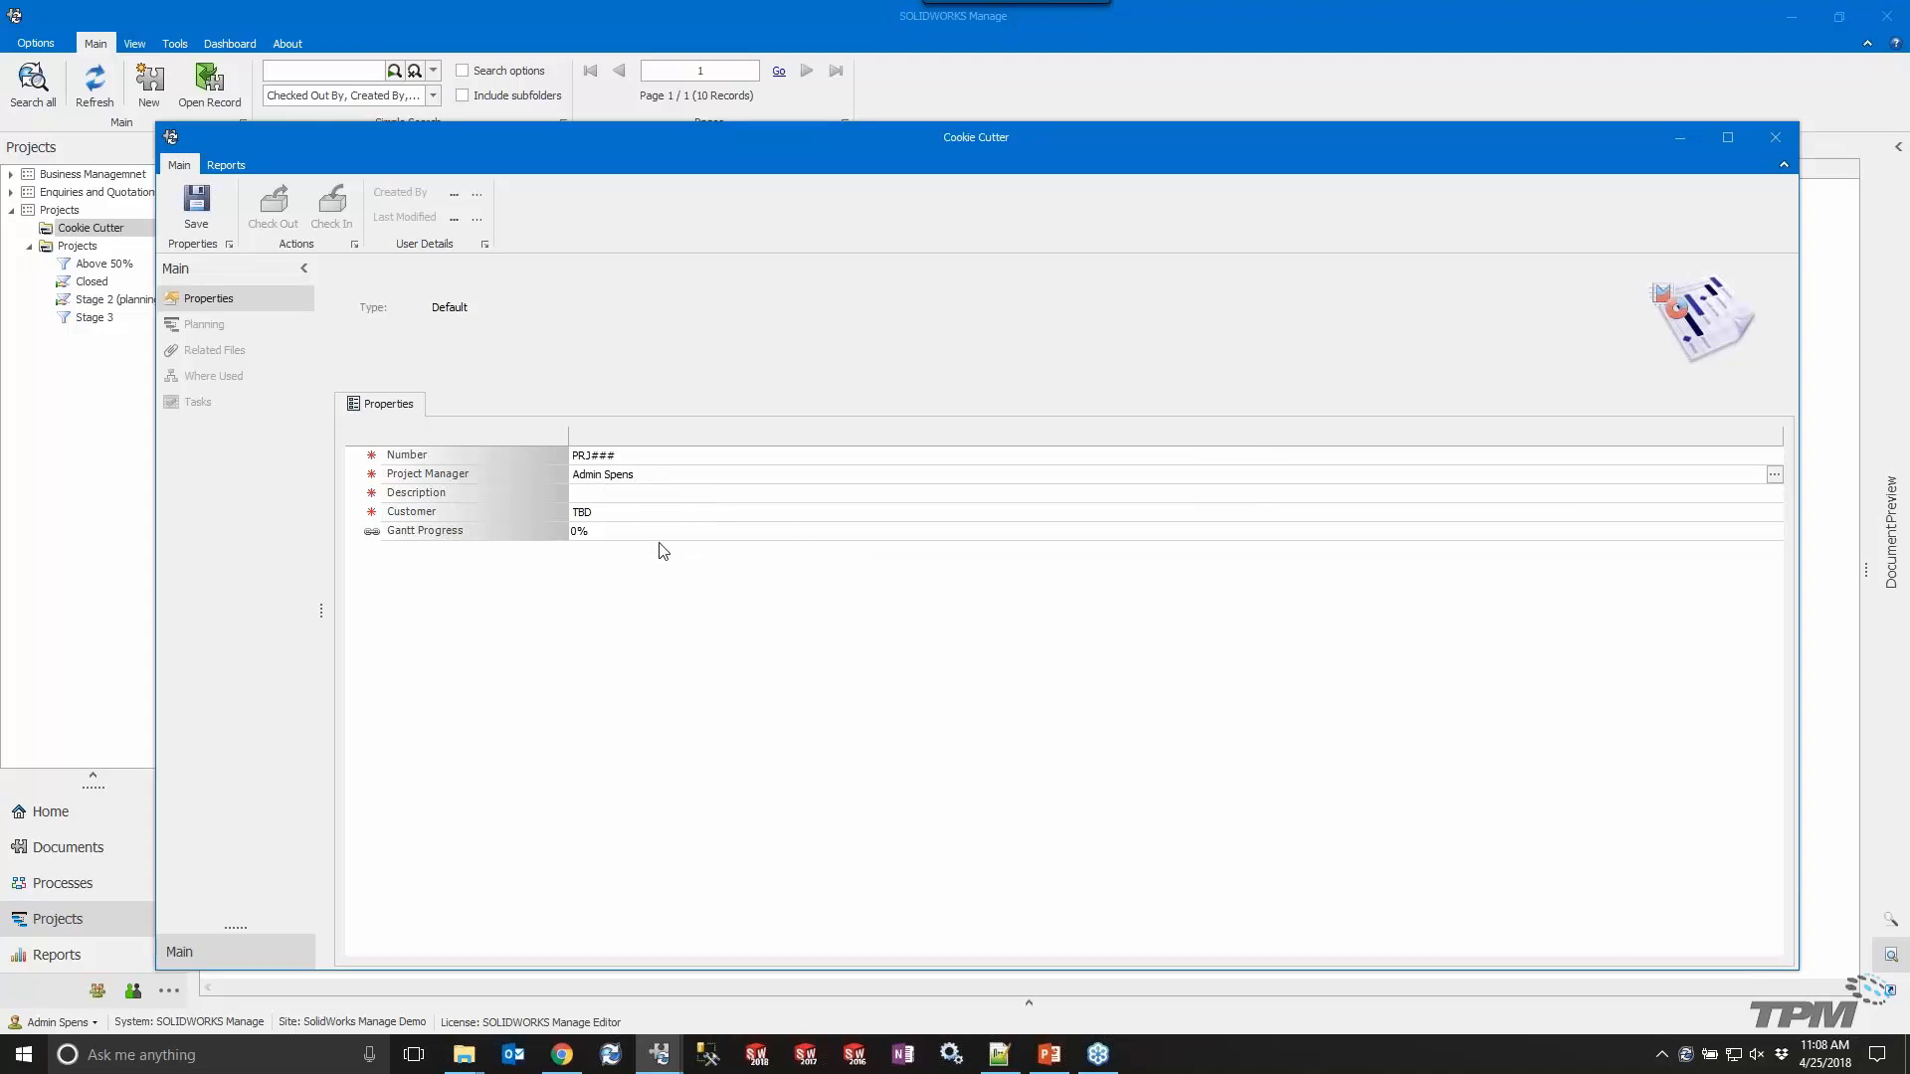
Enter the description "12V 2.0-Amp Hour Hyper Lithium-Ion Battery" with customer RIDGID, and save the project record.
key(alt+Tab)
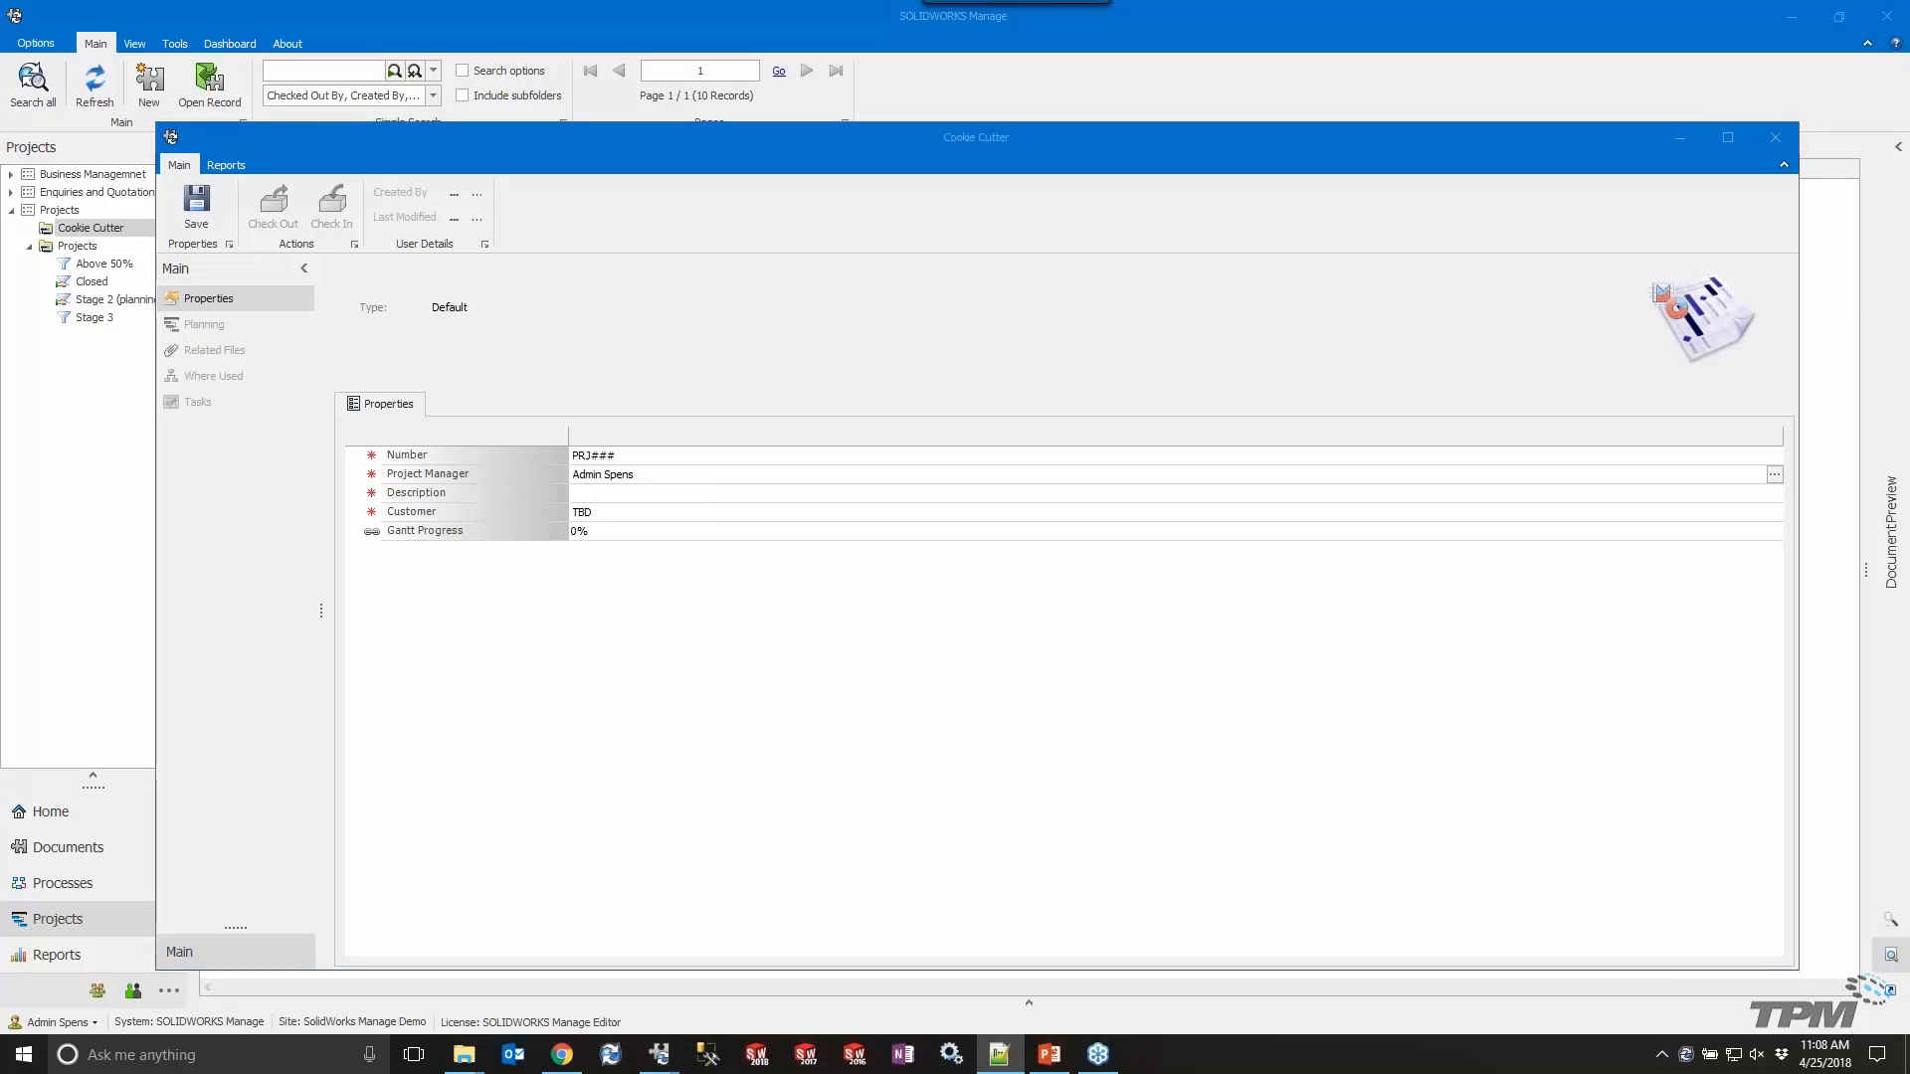
click(644, 500)
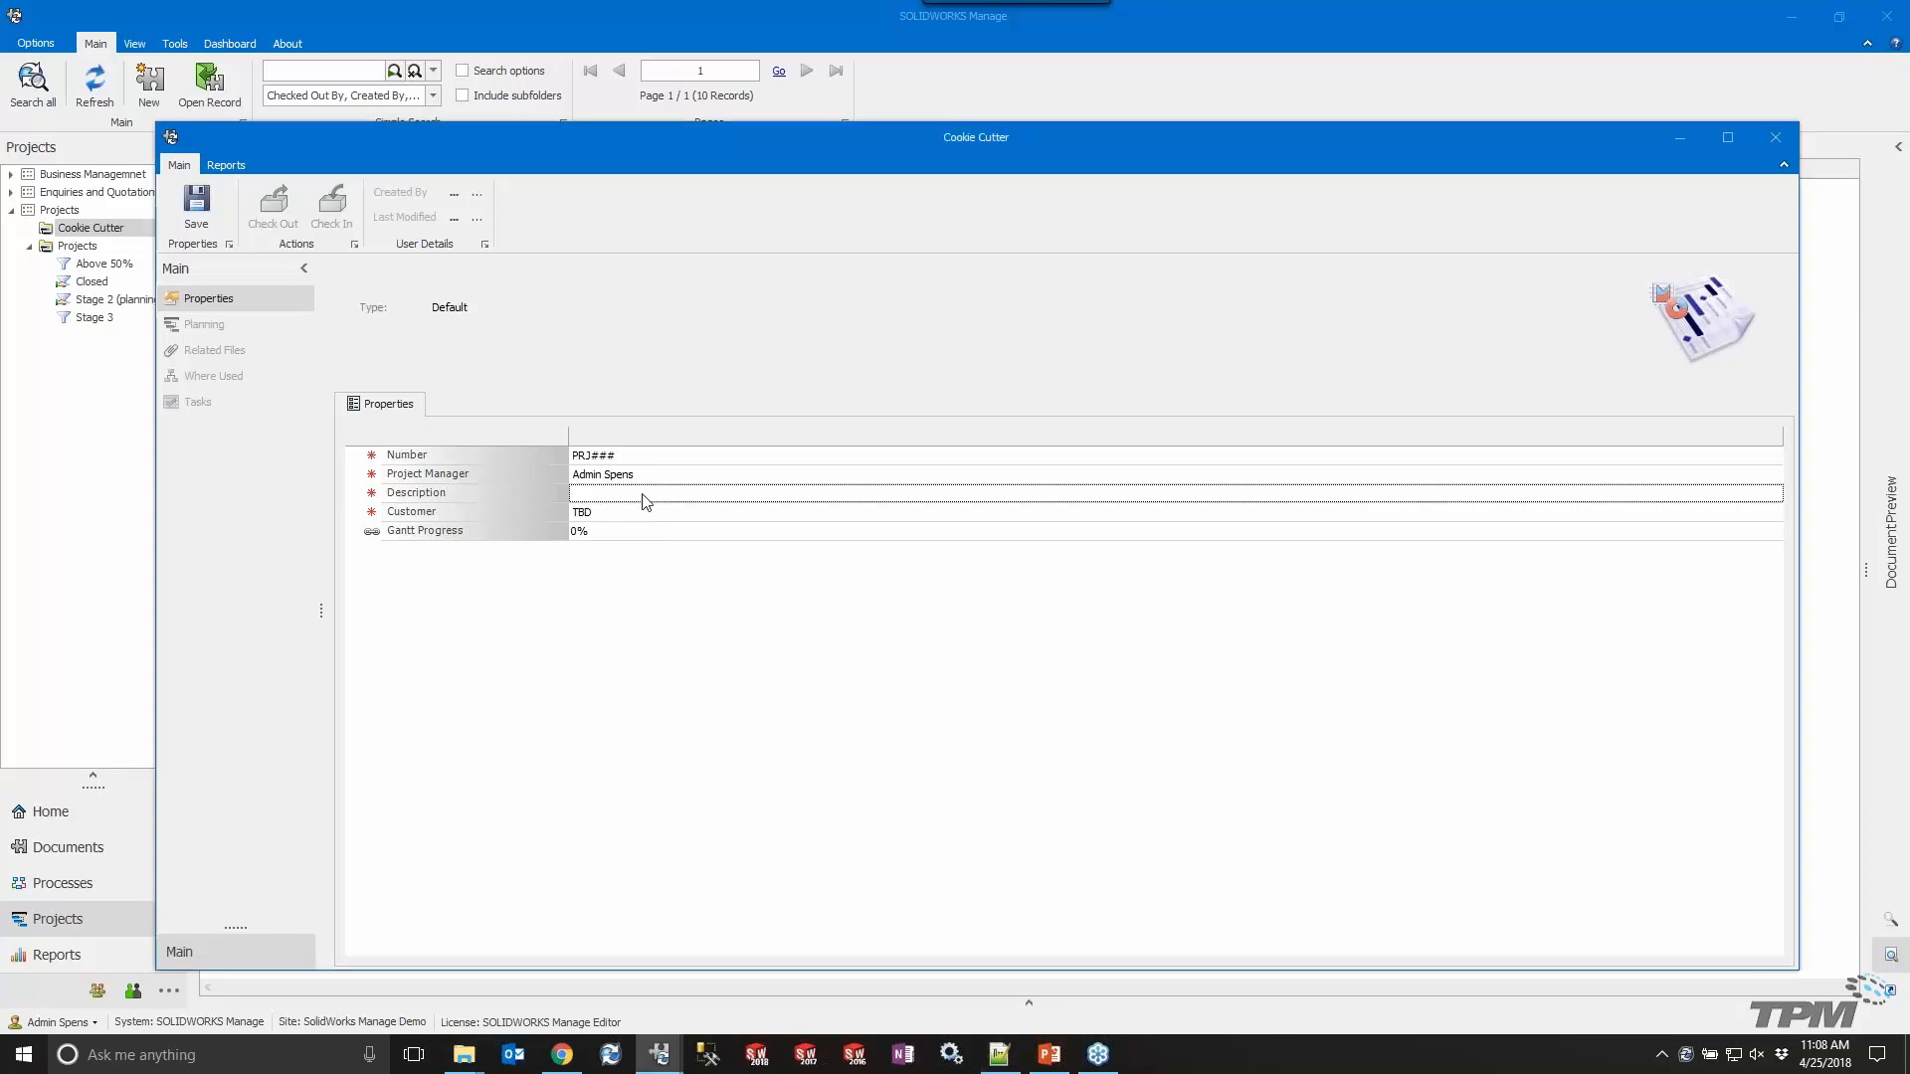
click(647, 497)
text(12V 2.0-Amp Hour Hyper Lithium-Ion Battery)
click(655, 515)
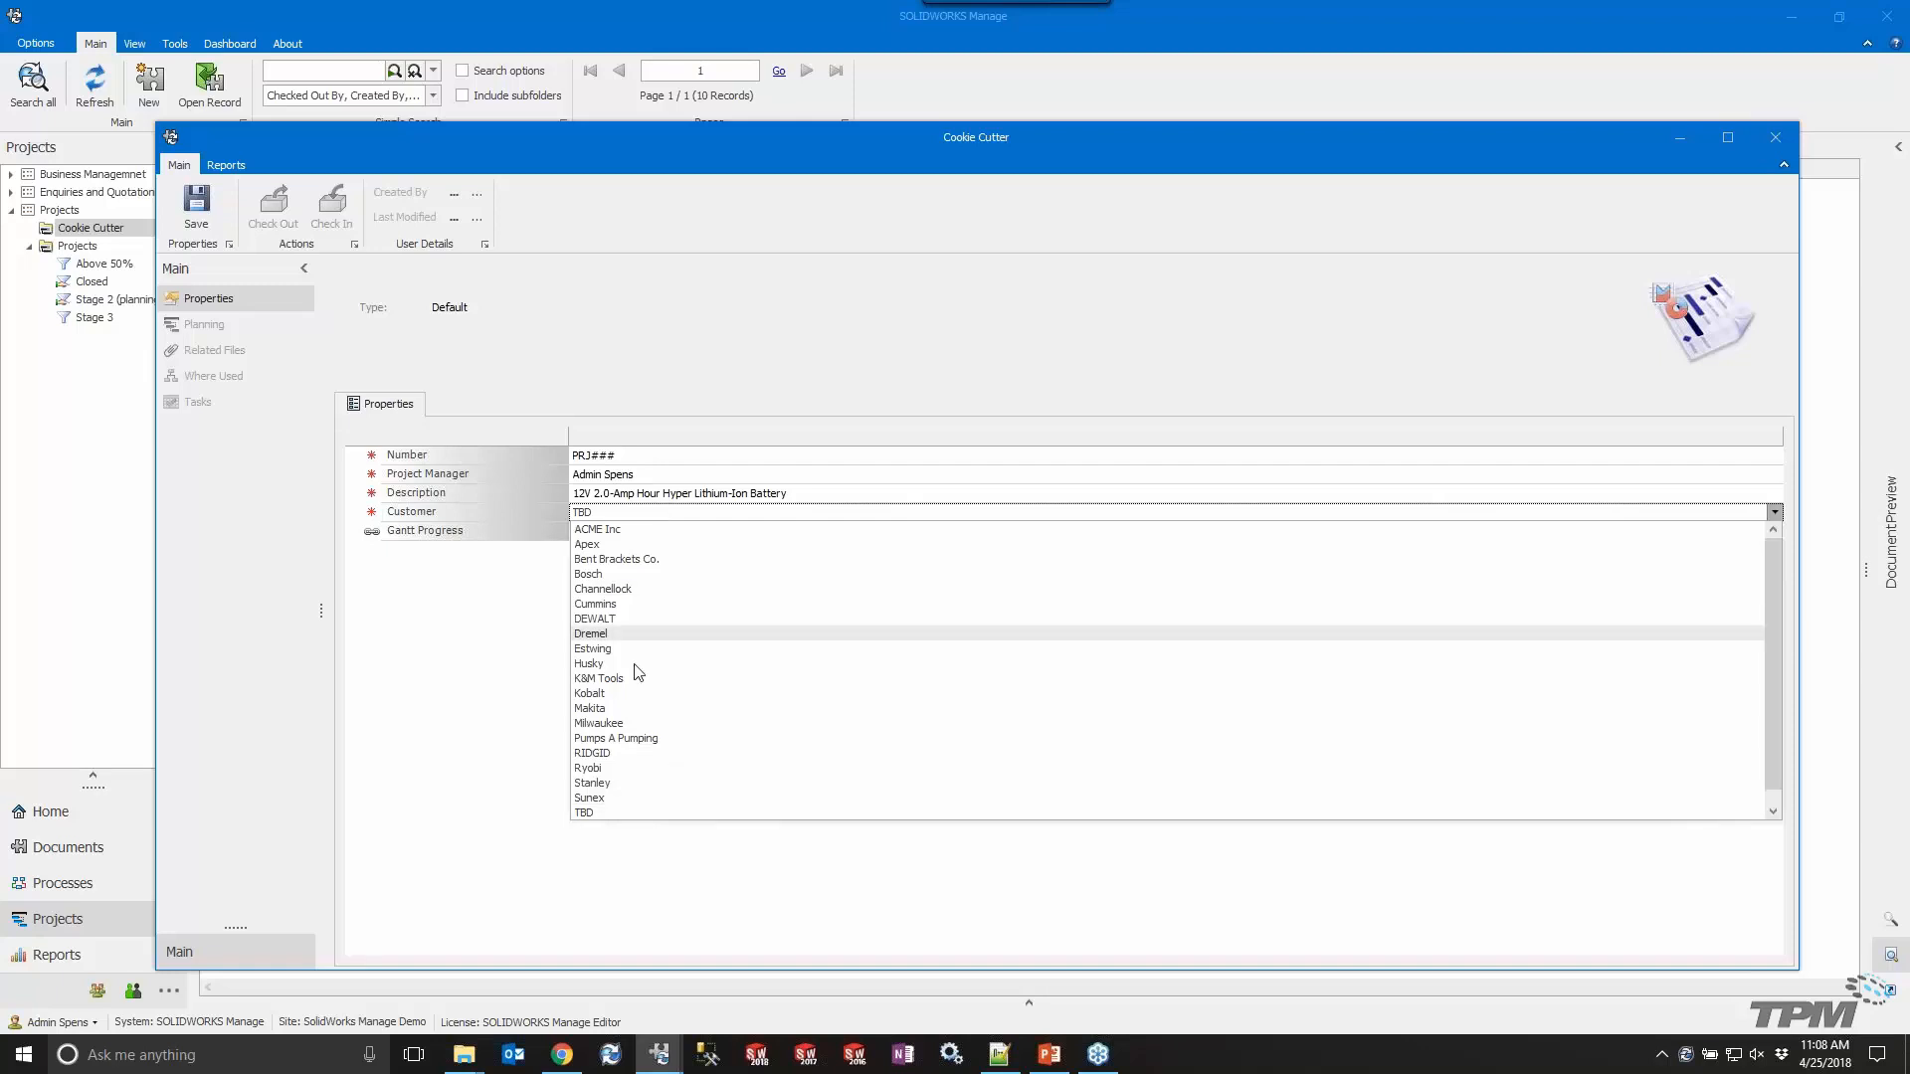
click(622, 755)
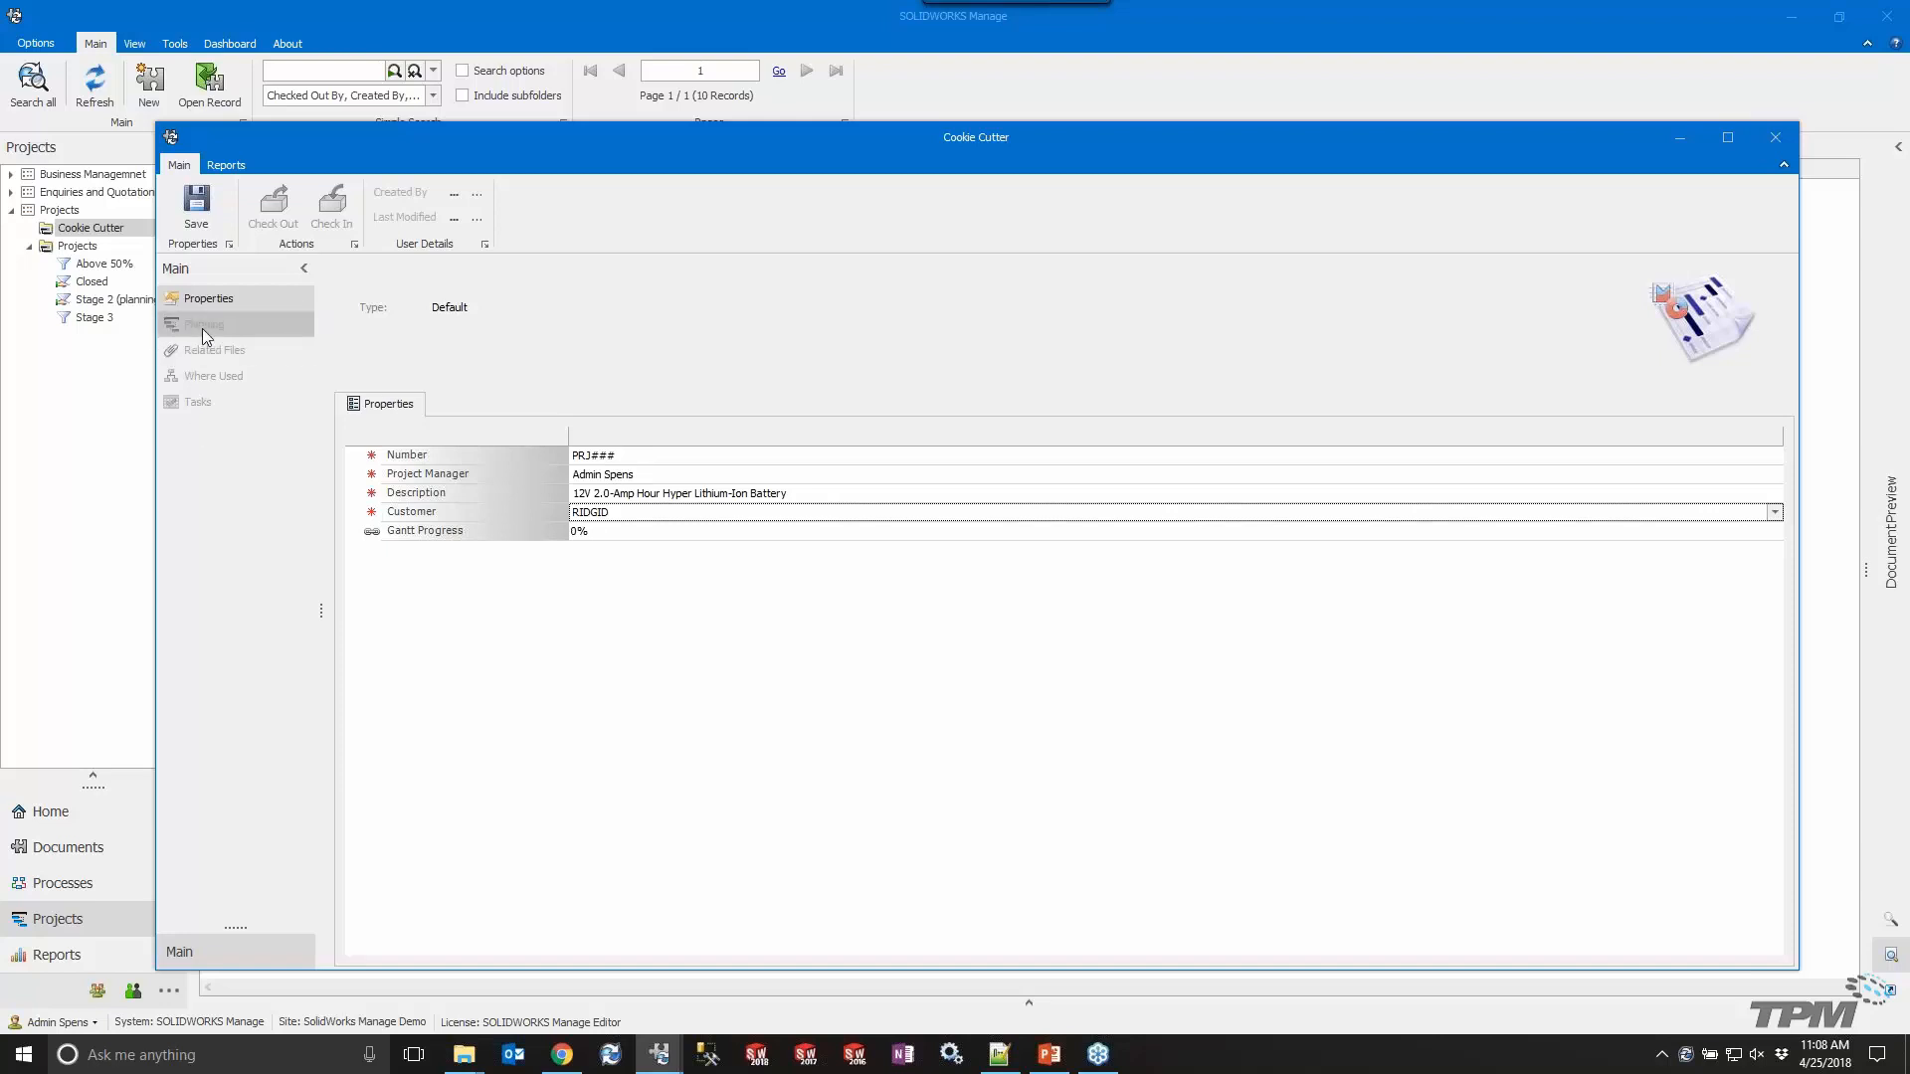
click(196, 207)
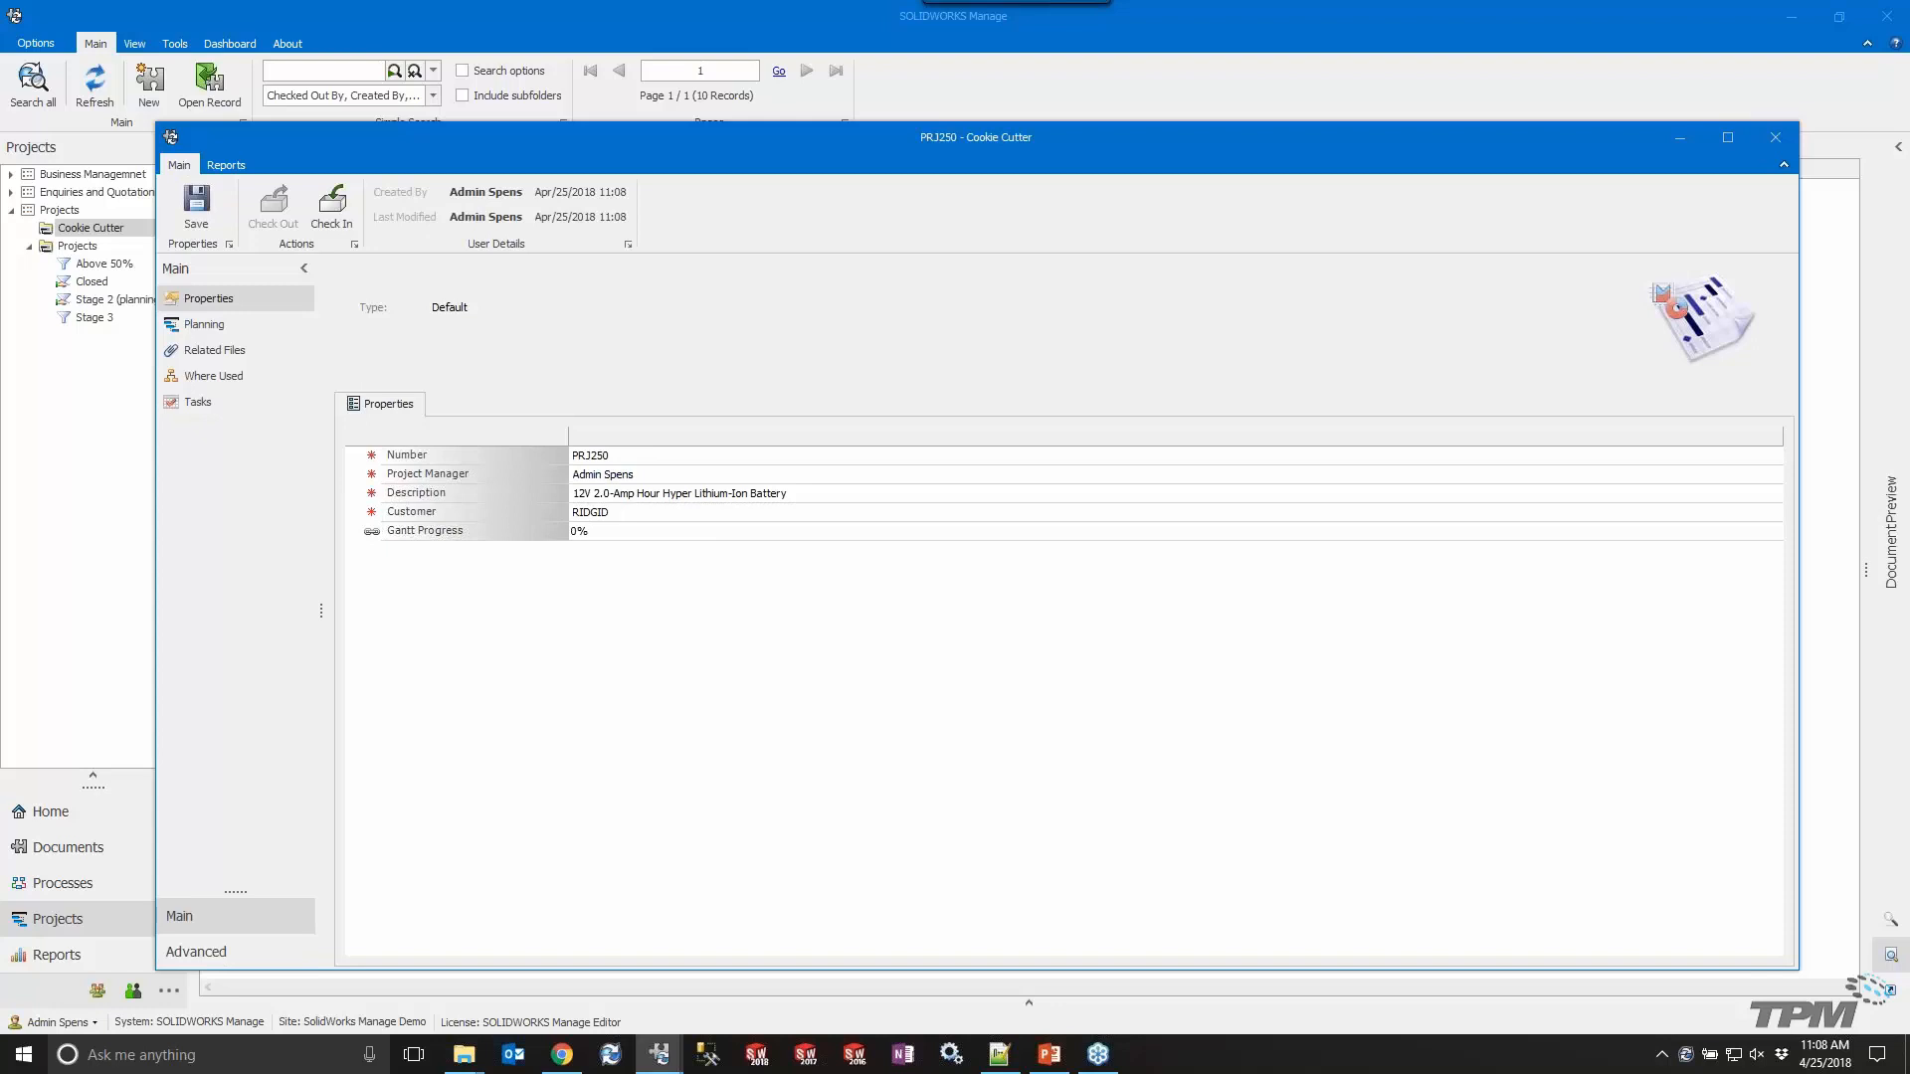
Apply the CookieCutter template to the project's planning with start date 4/25/2018, and save the plan.
click(206, 332)
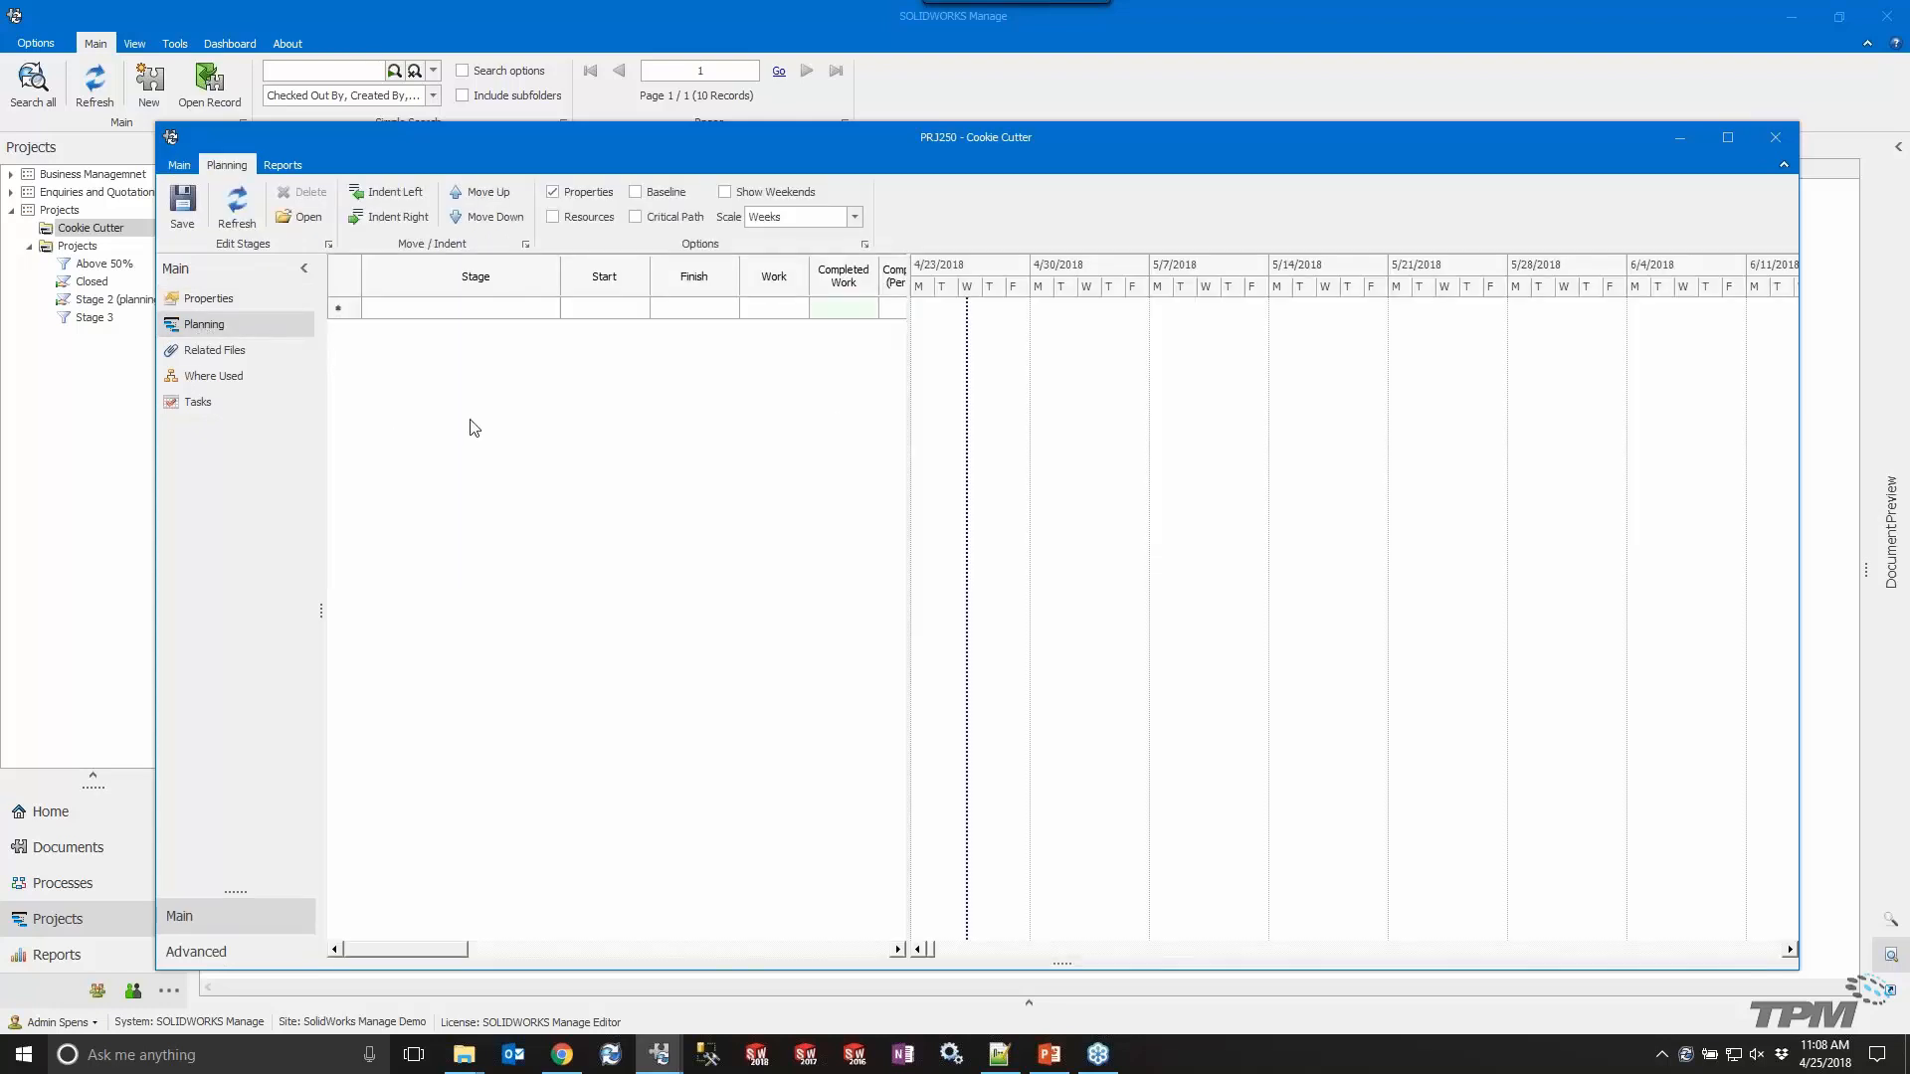
click(299, 218)
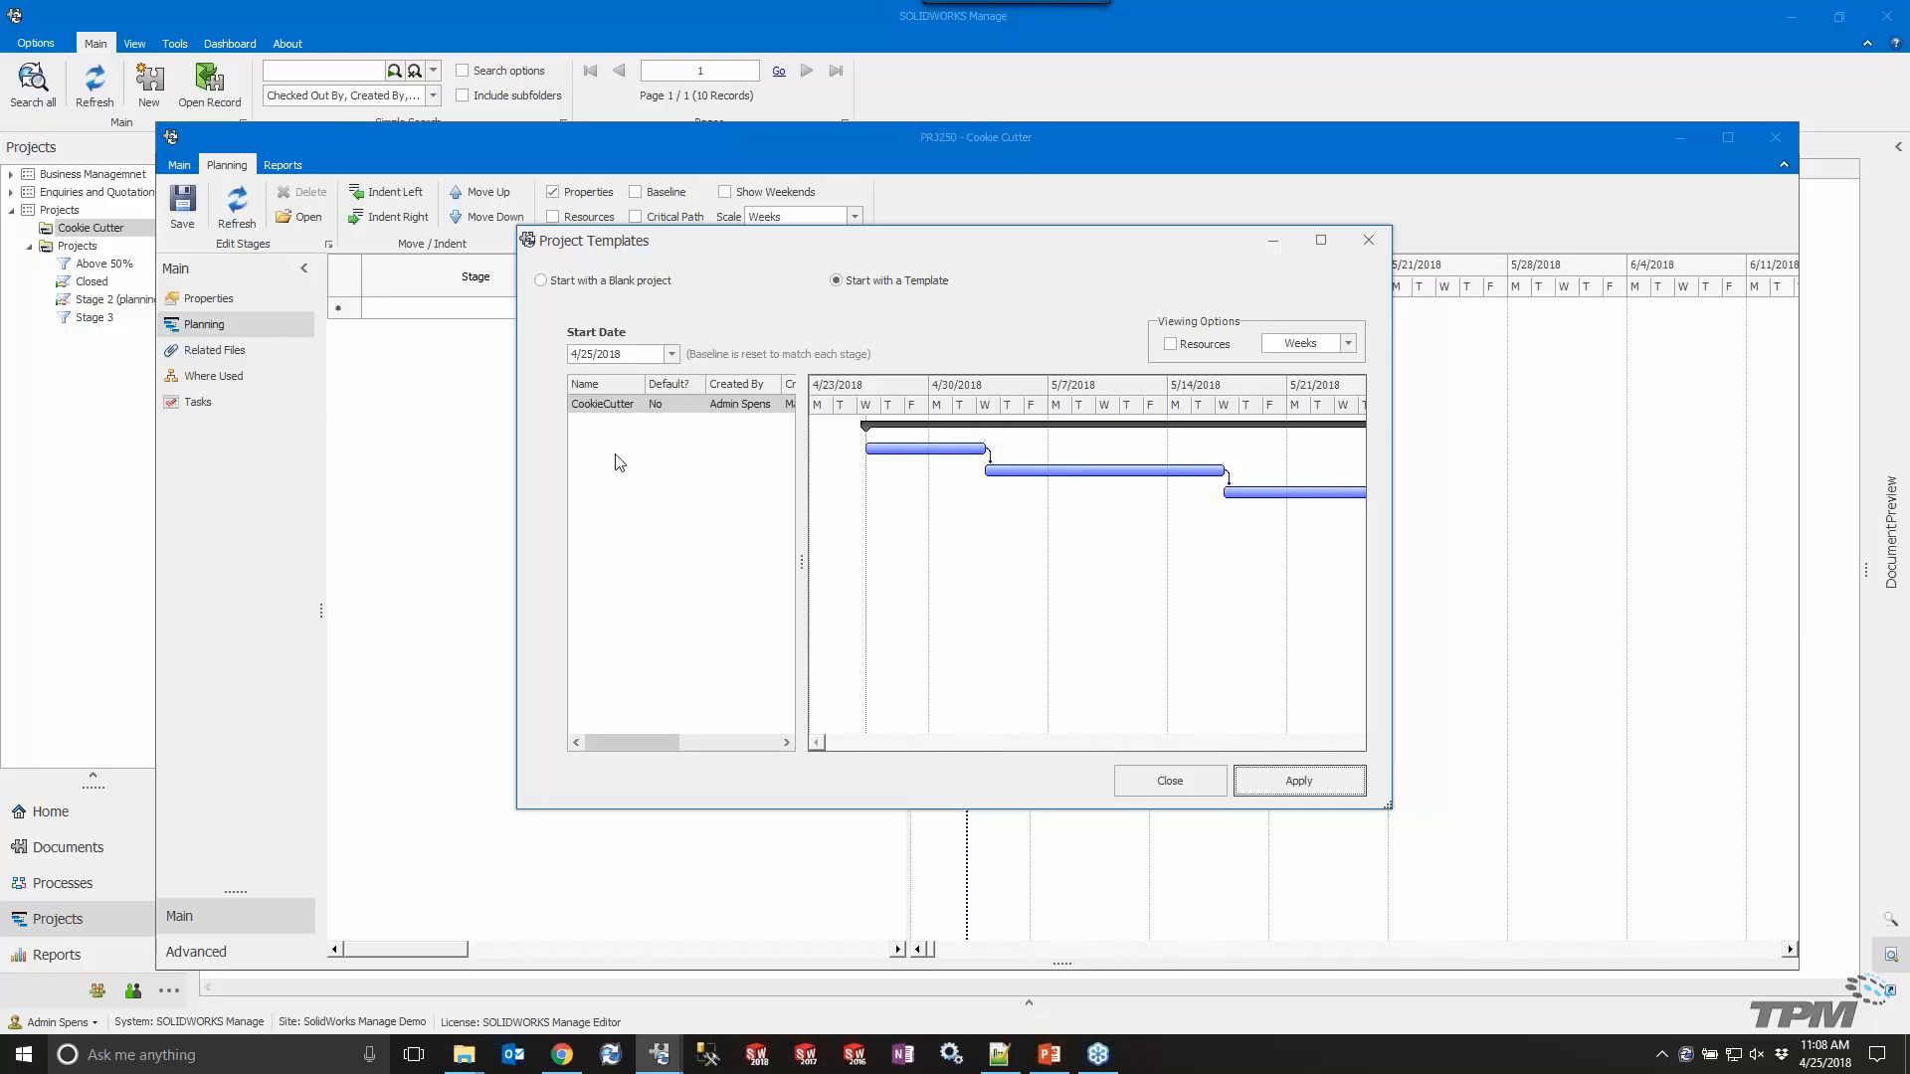
click(672, 354)
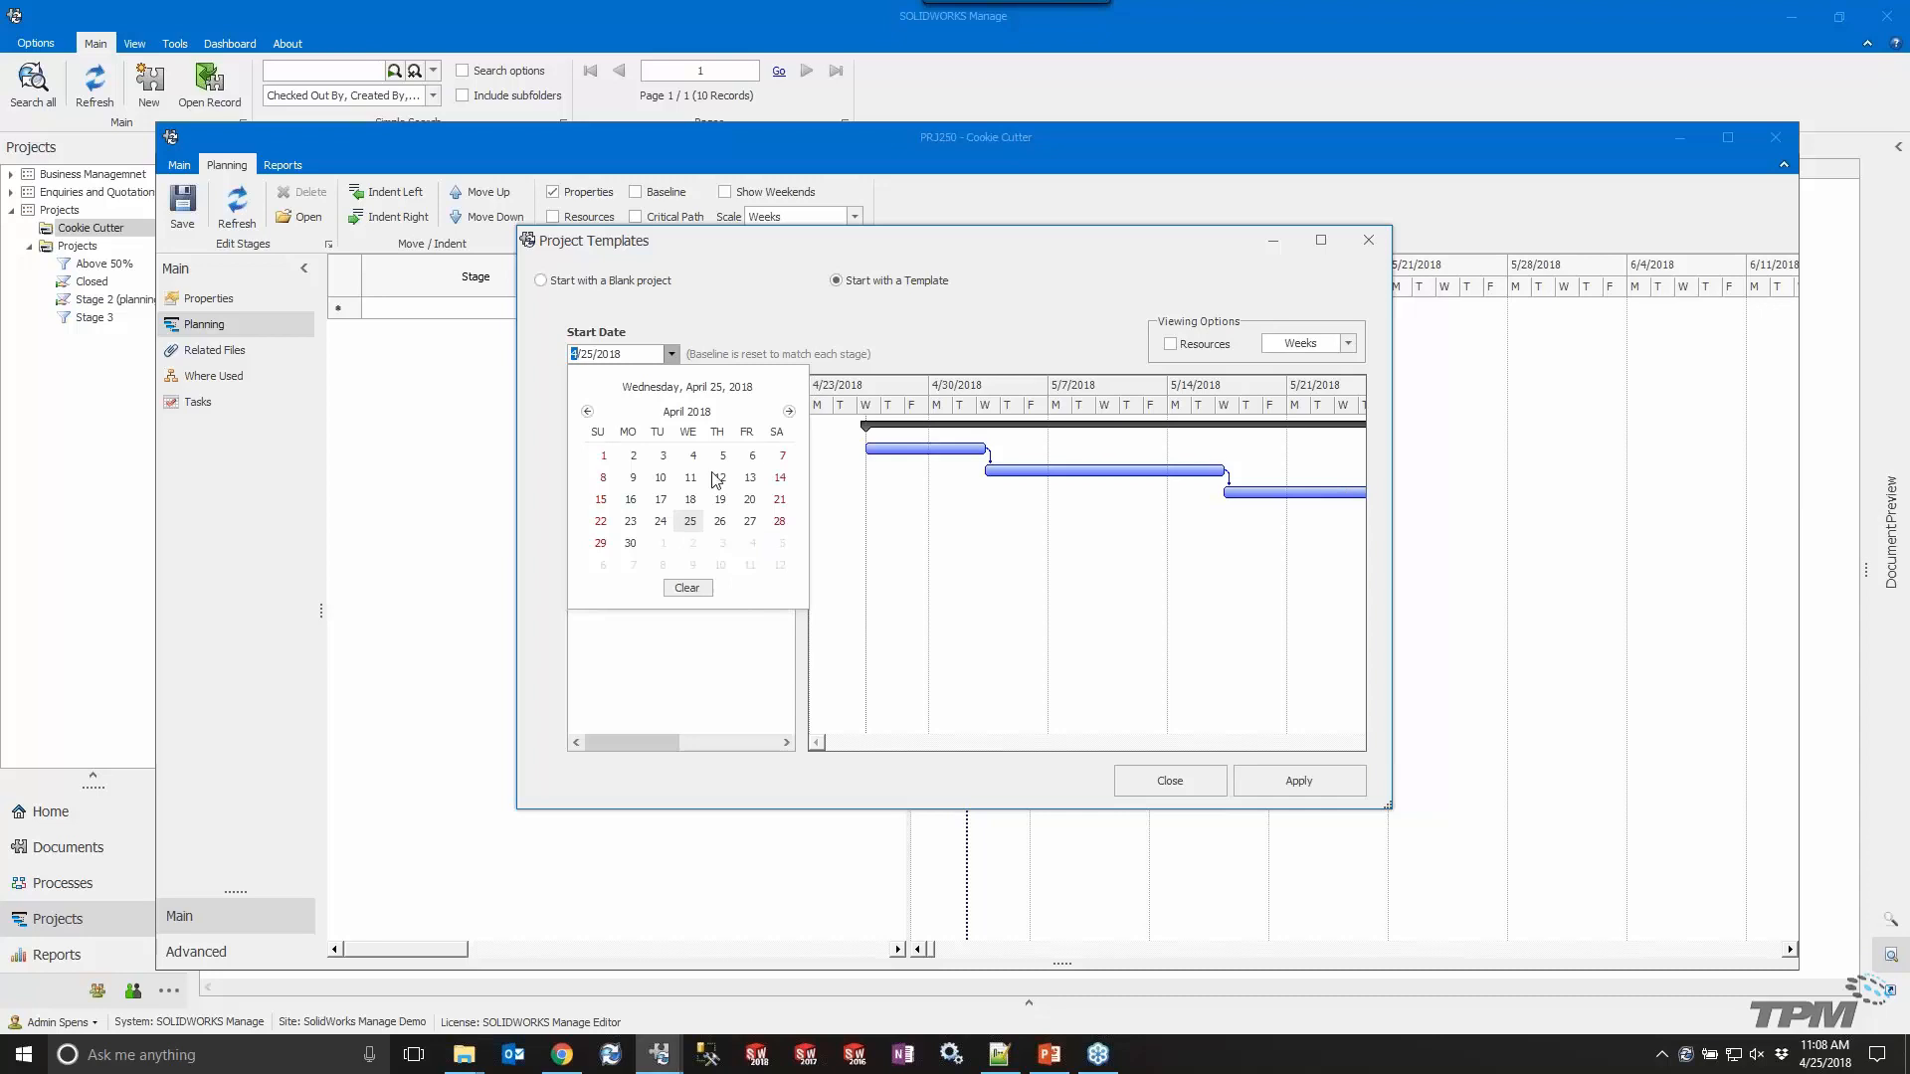
click(689, 522)
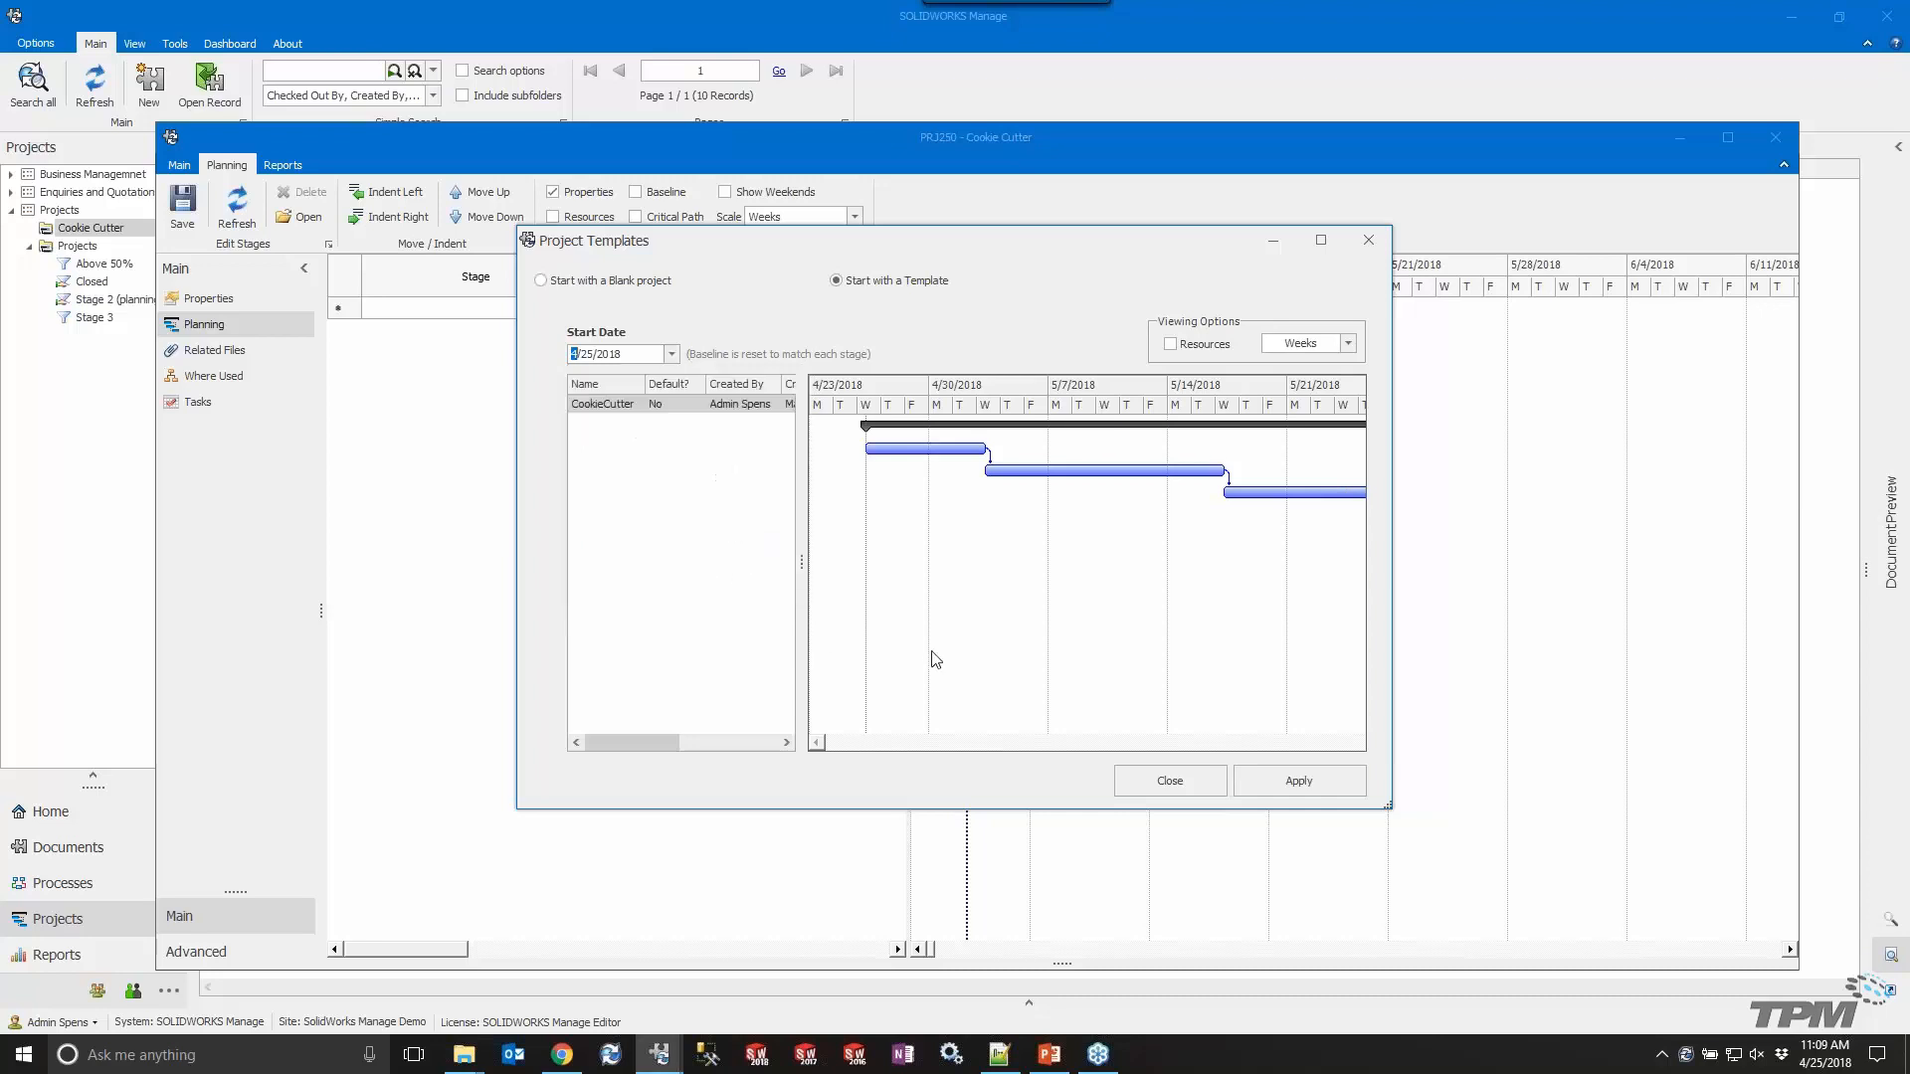
click(1293, 781)
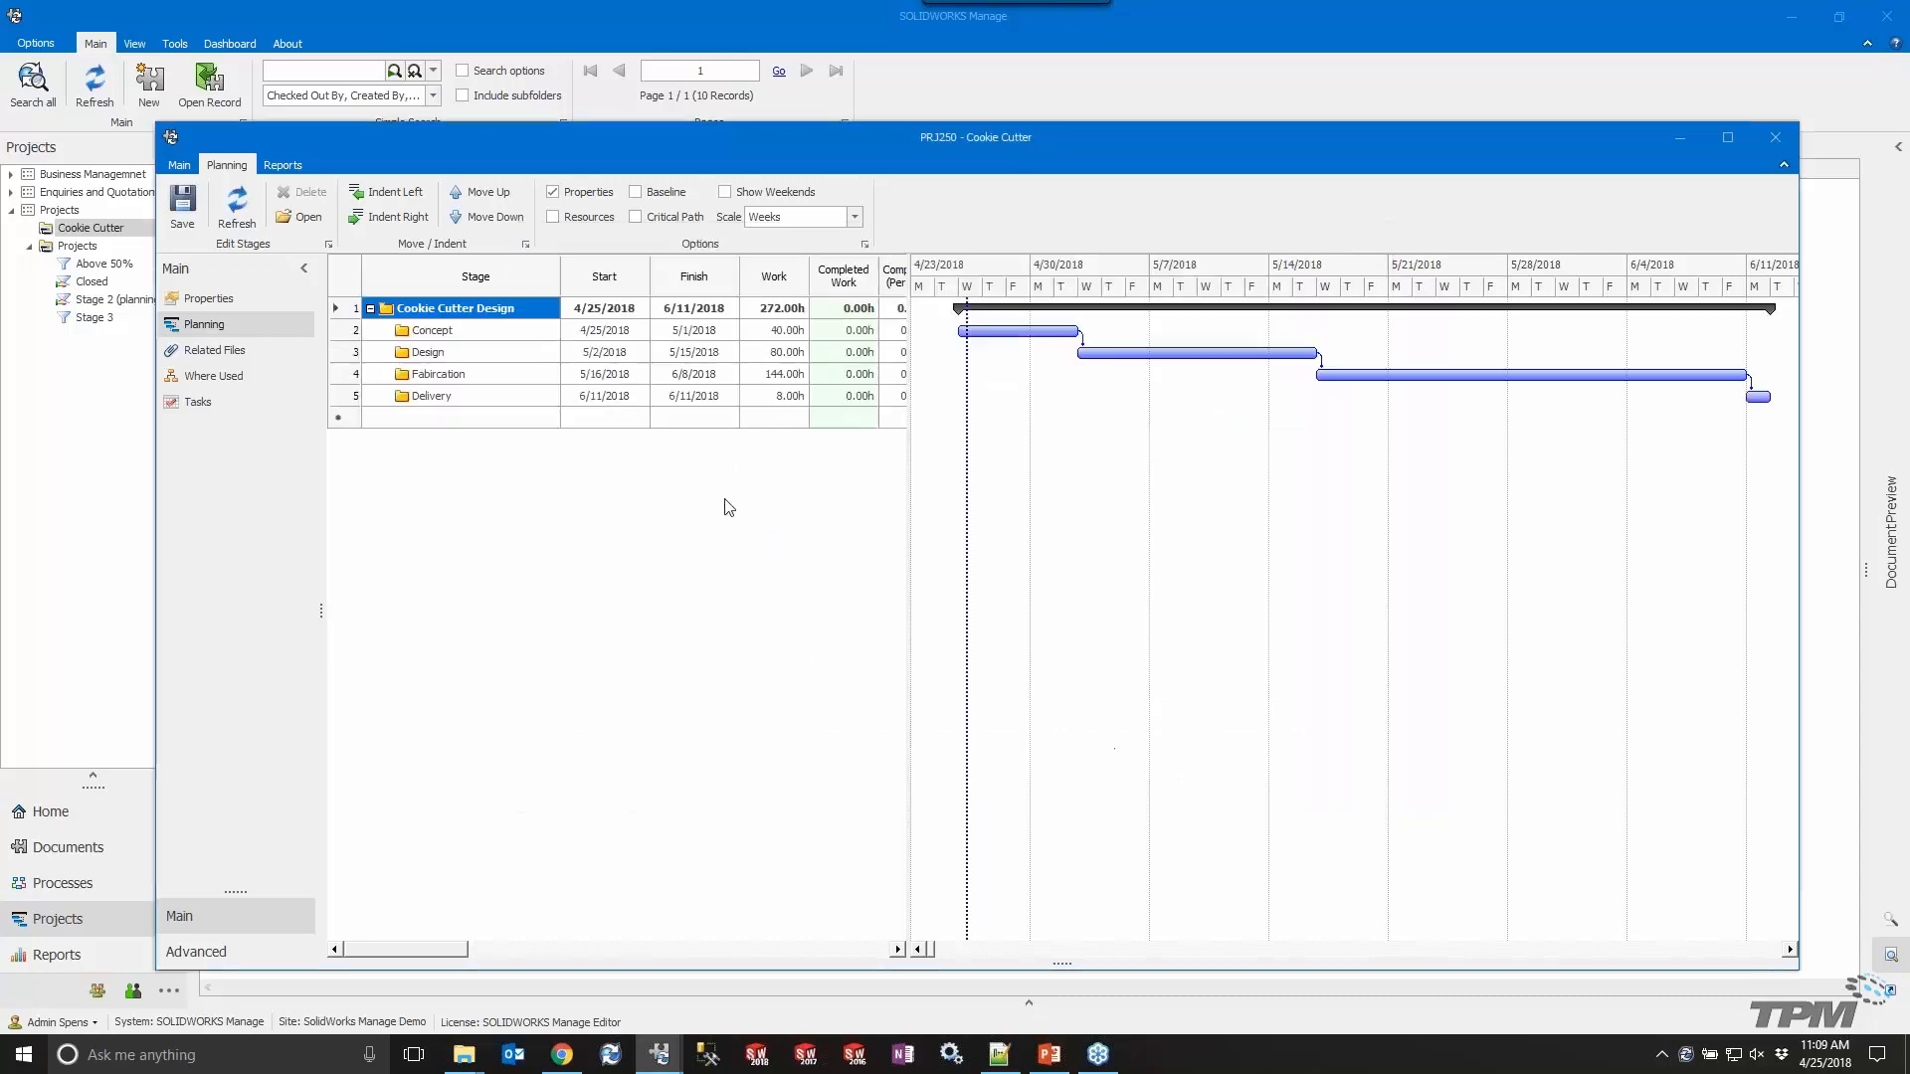
click(434, 332)
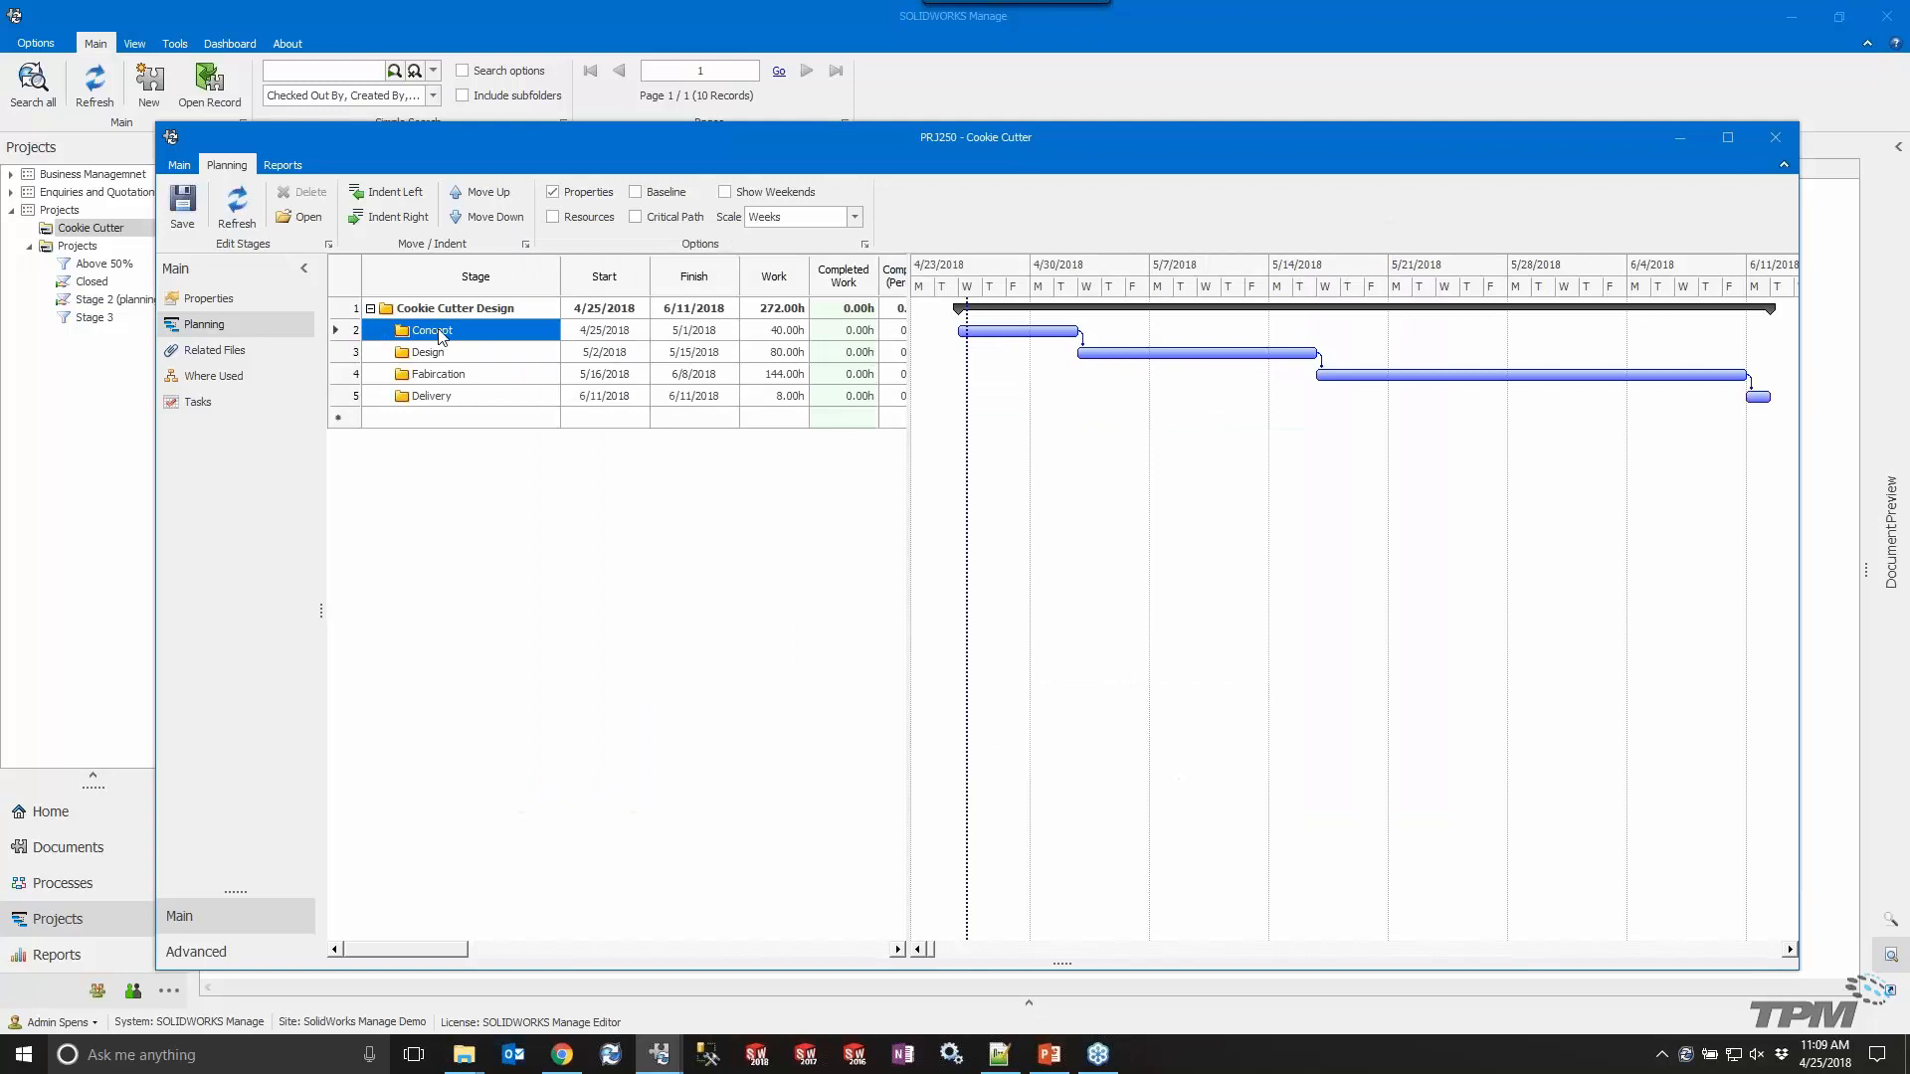
click(180, 202)
click(182, 202)
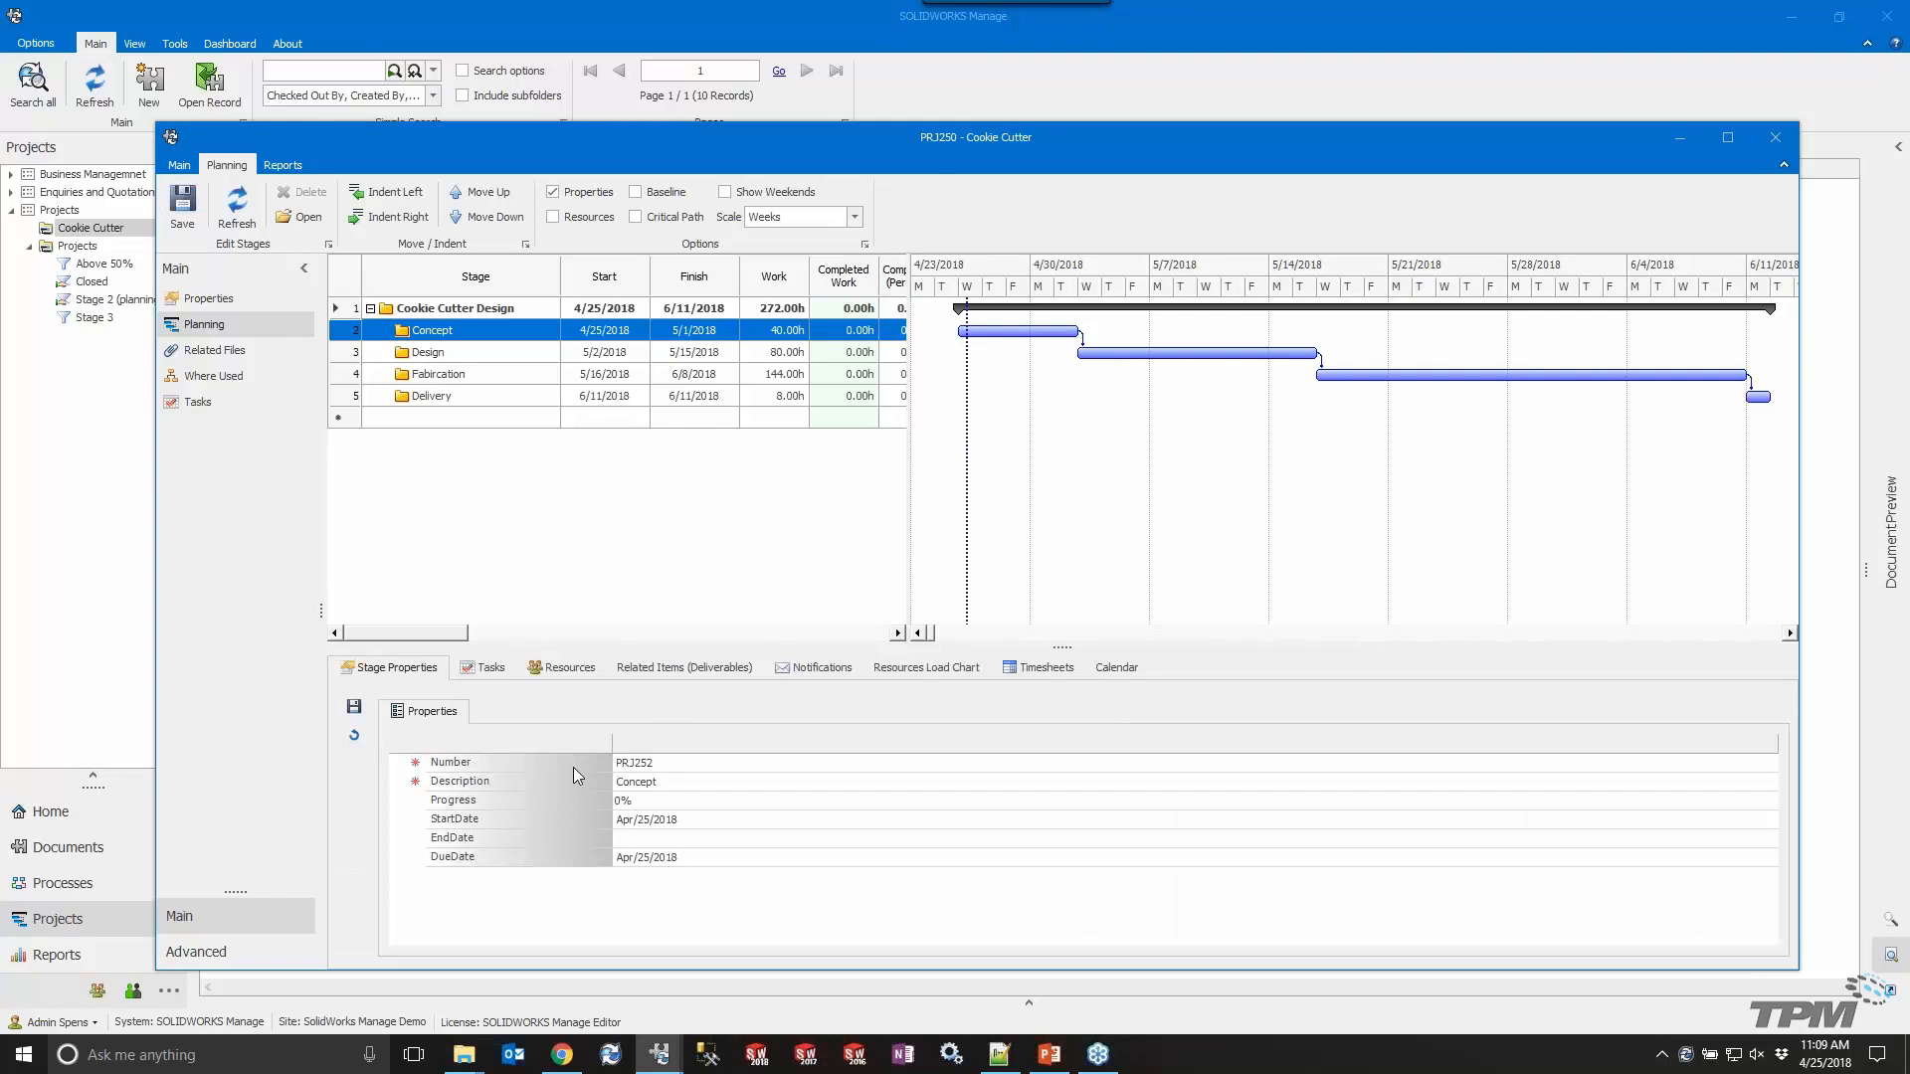
Examine the properties of the Design and Concept stages and the actions available for a stage.
click(449, 354)
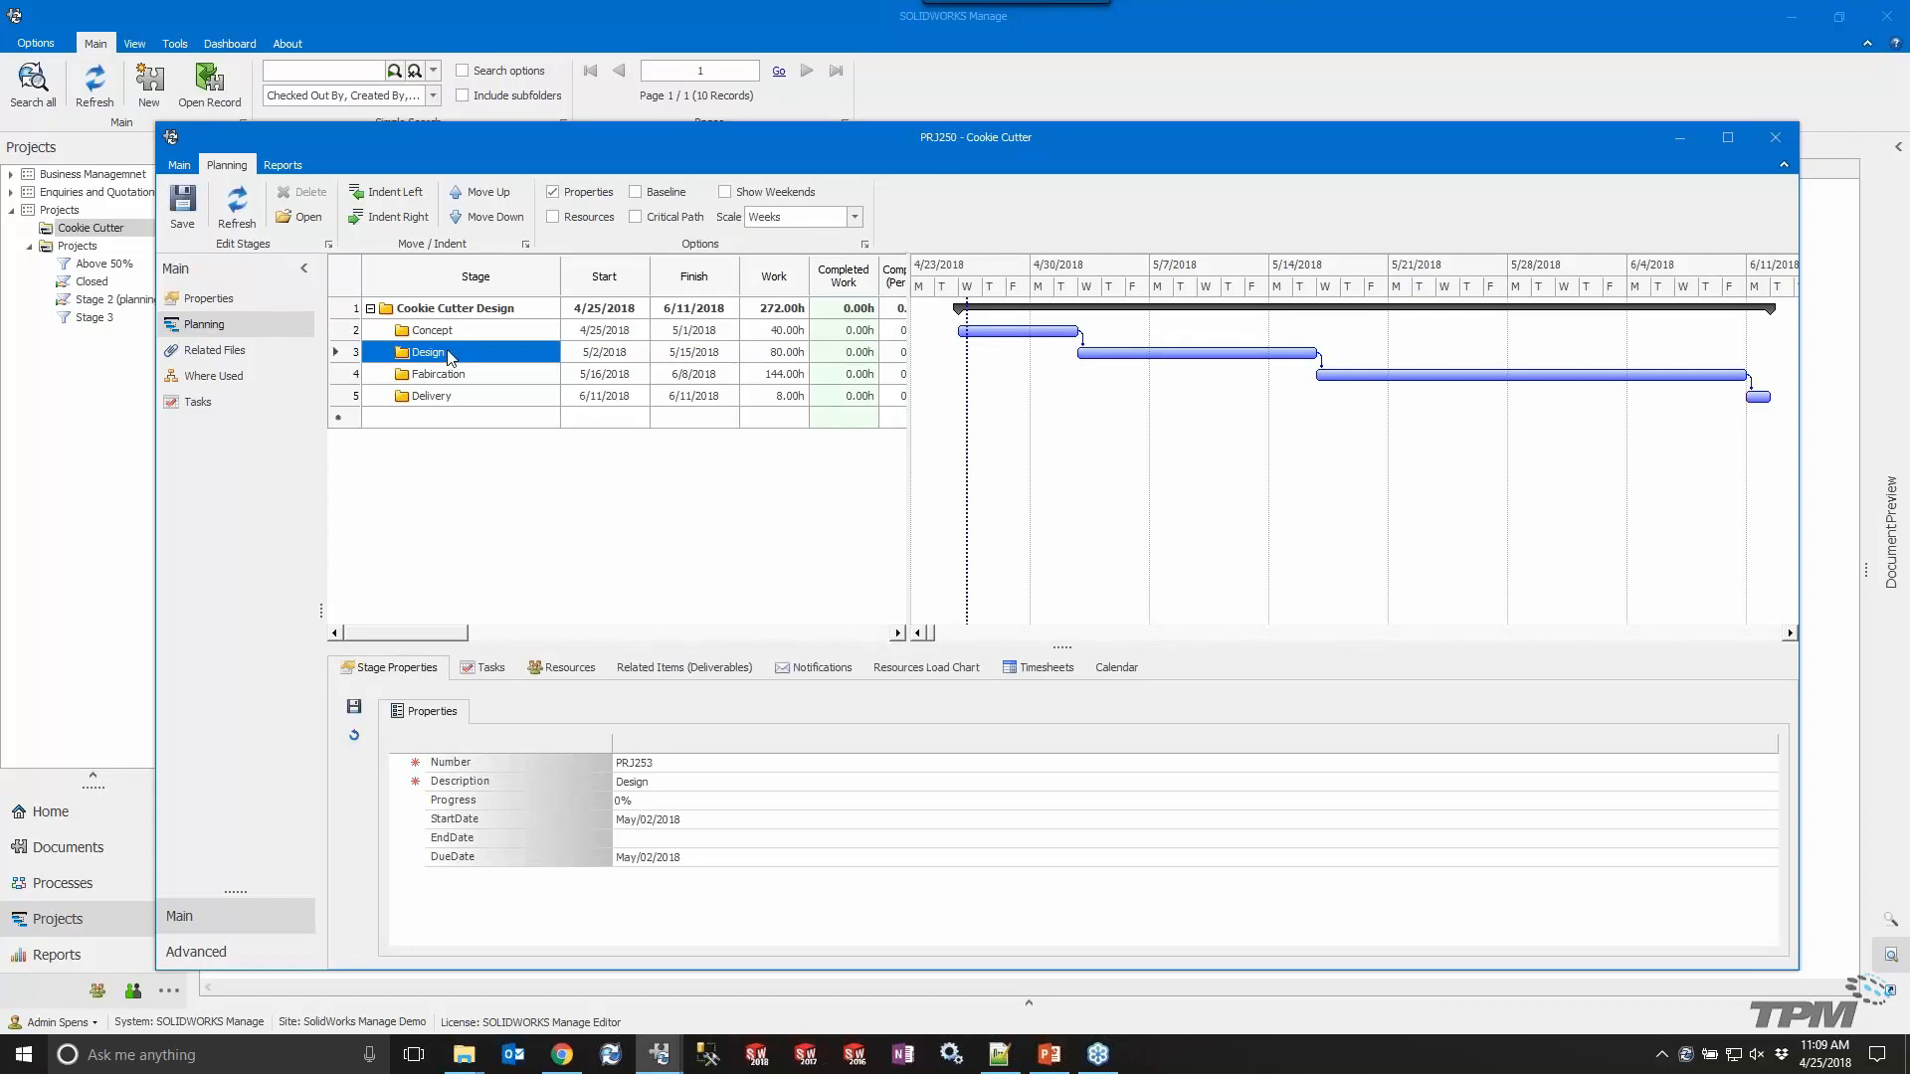
click(435, 333)
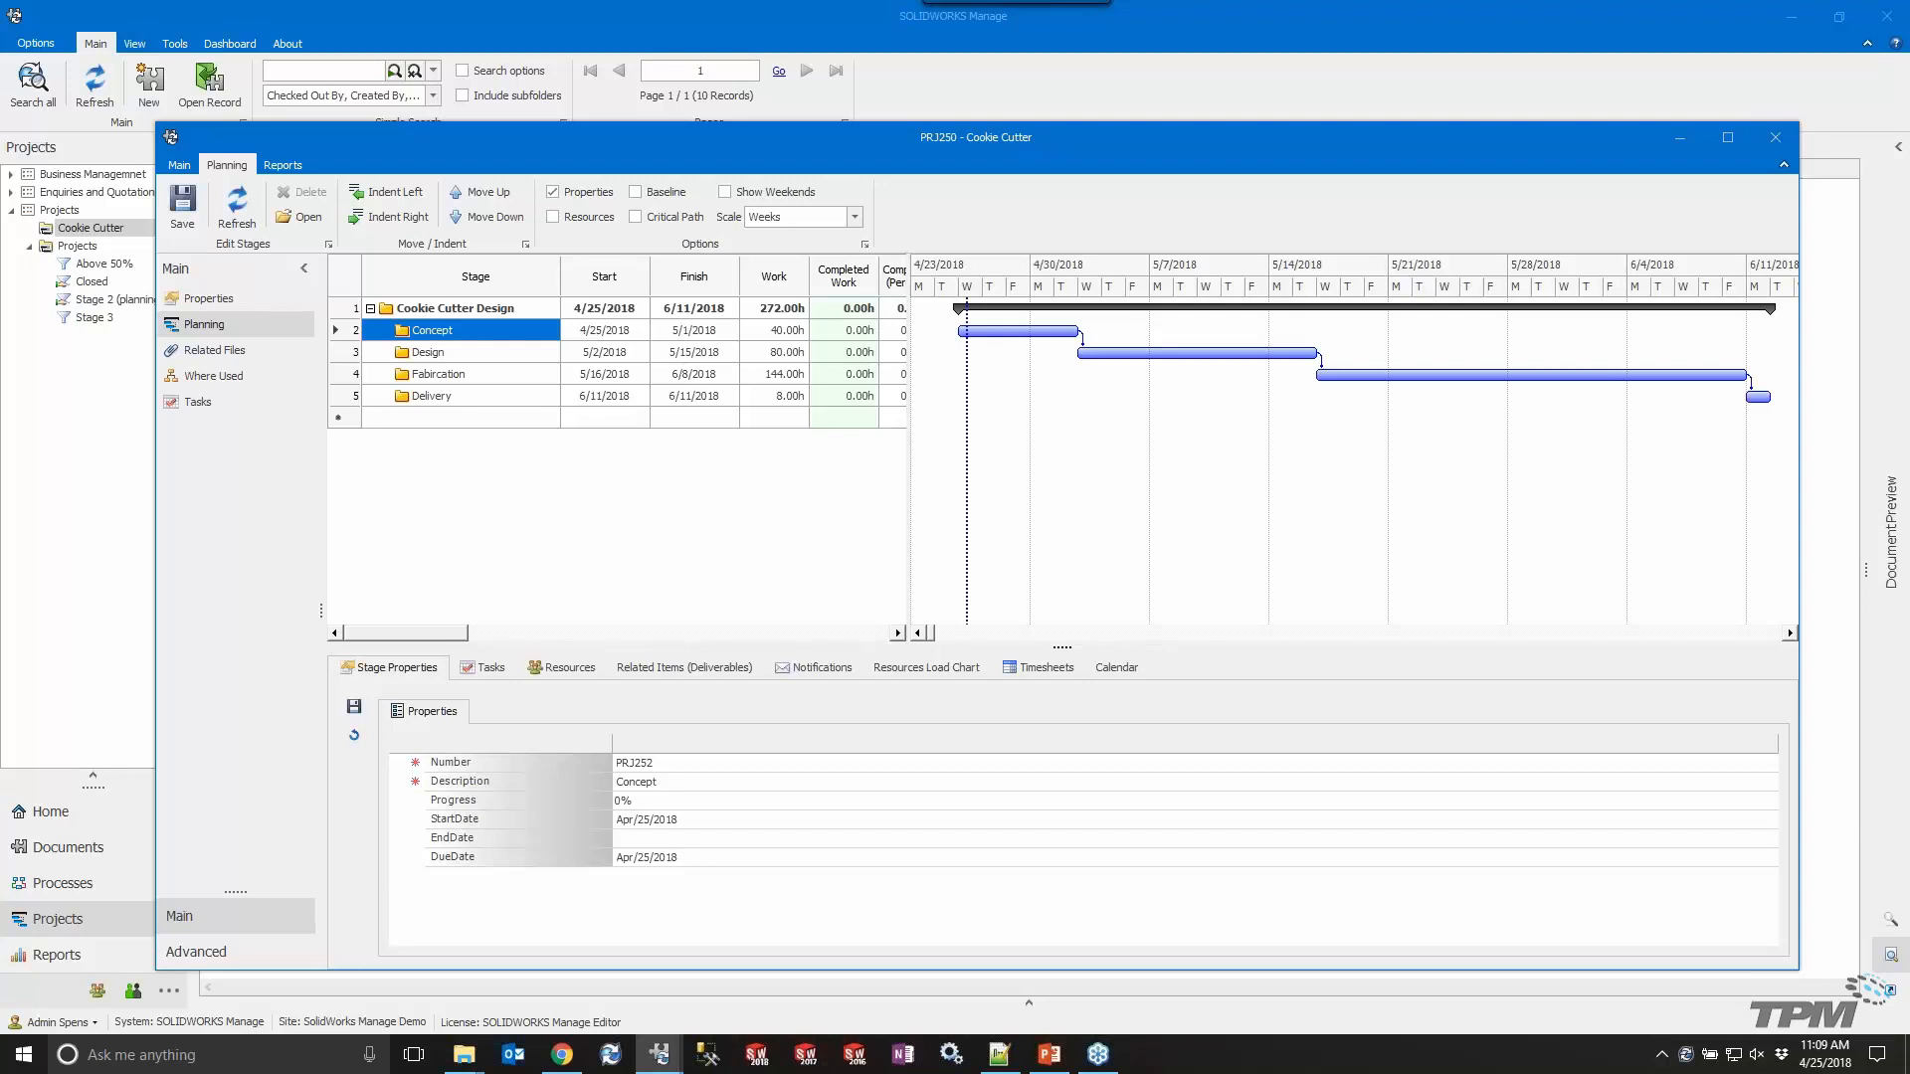
mouse_move(414, 640)
mouse_down()
mouse_move(676, 658)
mouse_move(379, 644)
mouse_up()
right_click(431, 422)
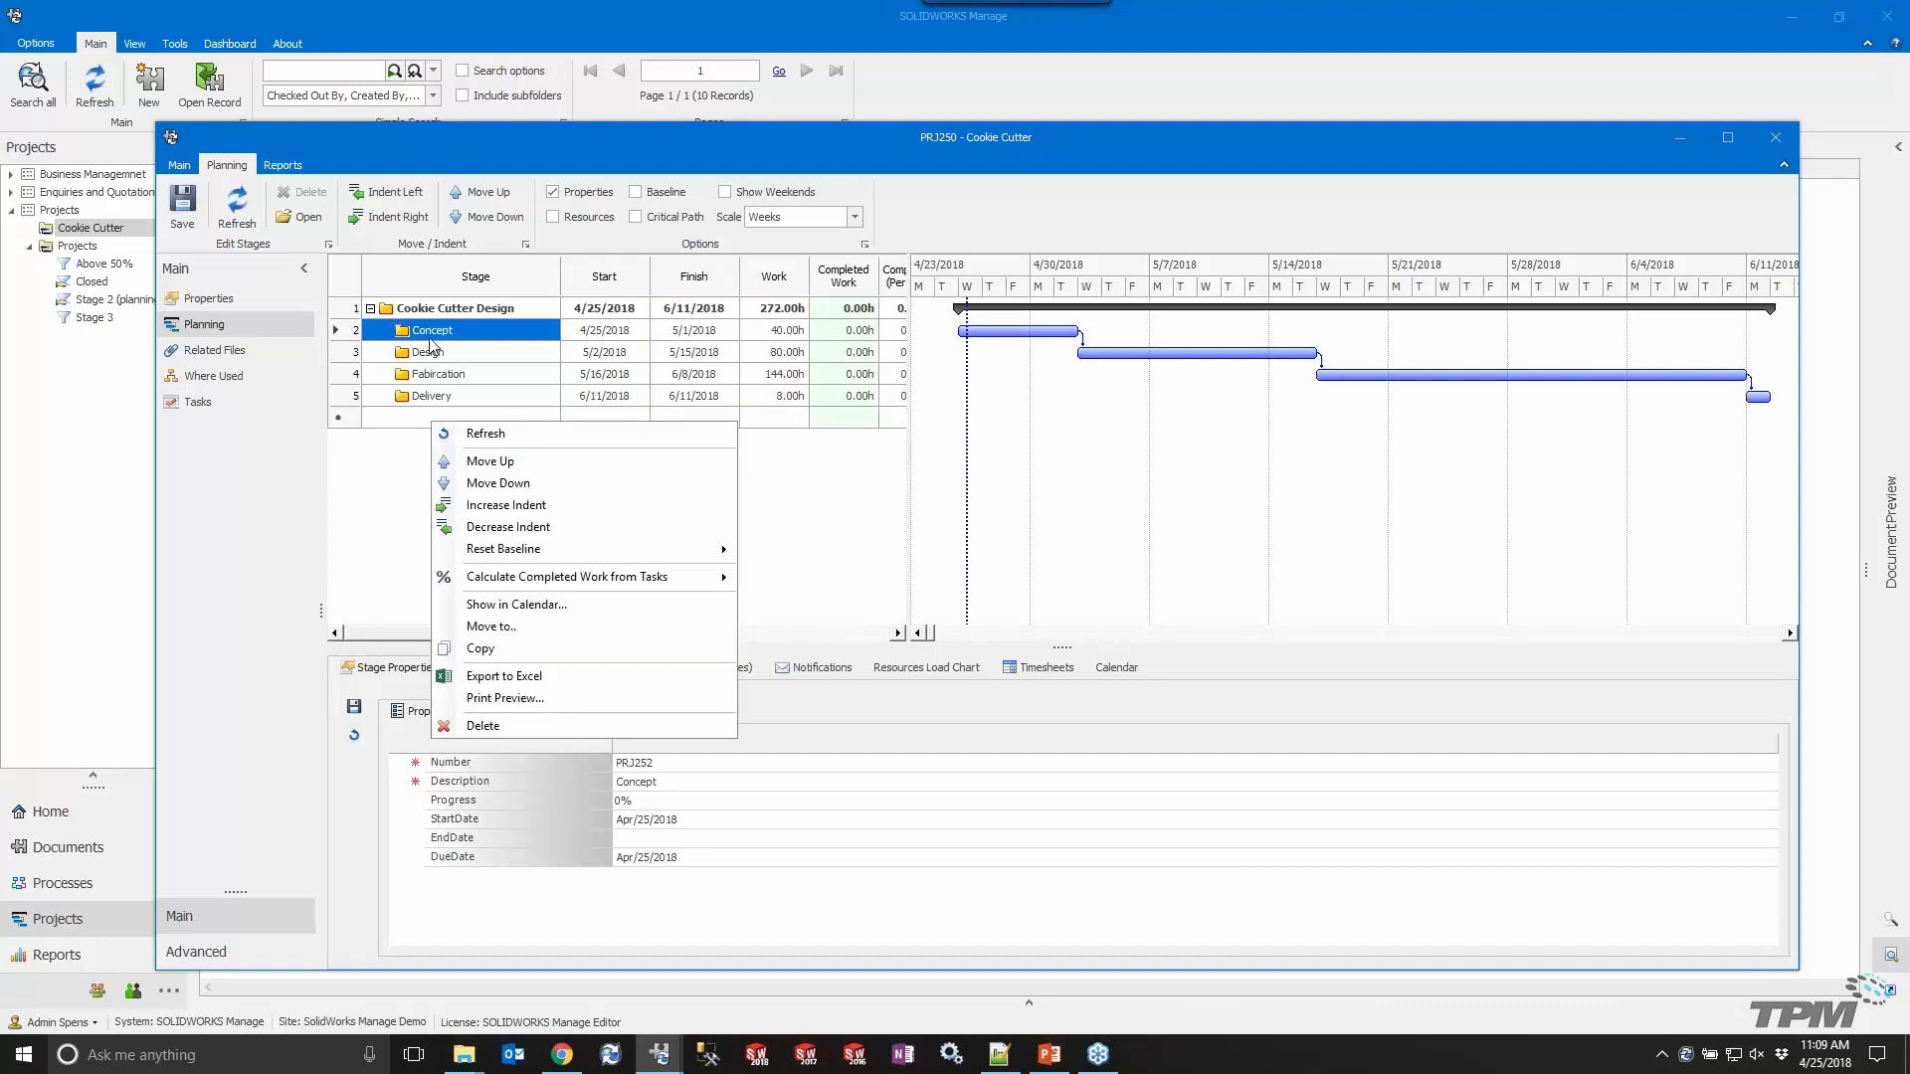
click(421, 482)
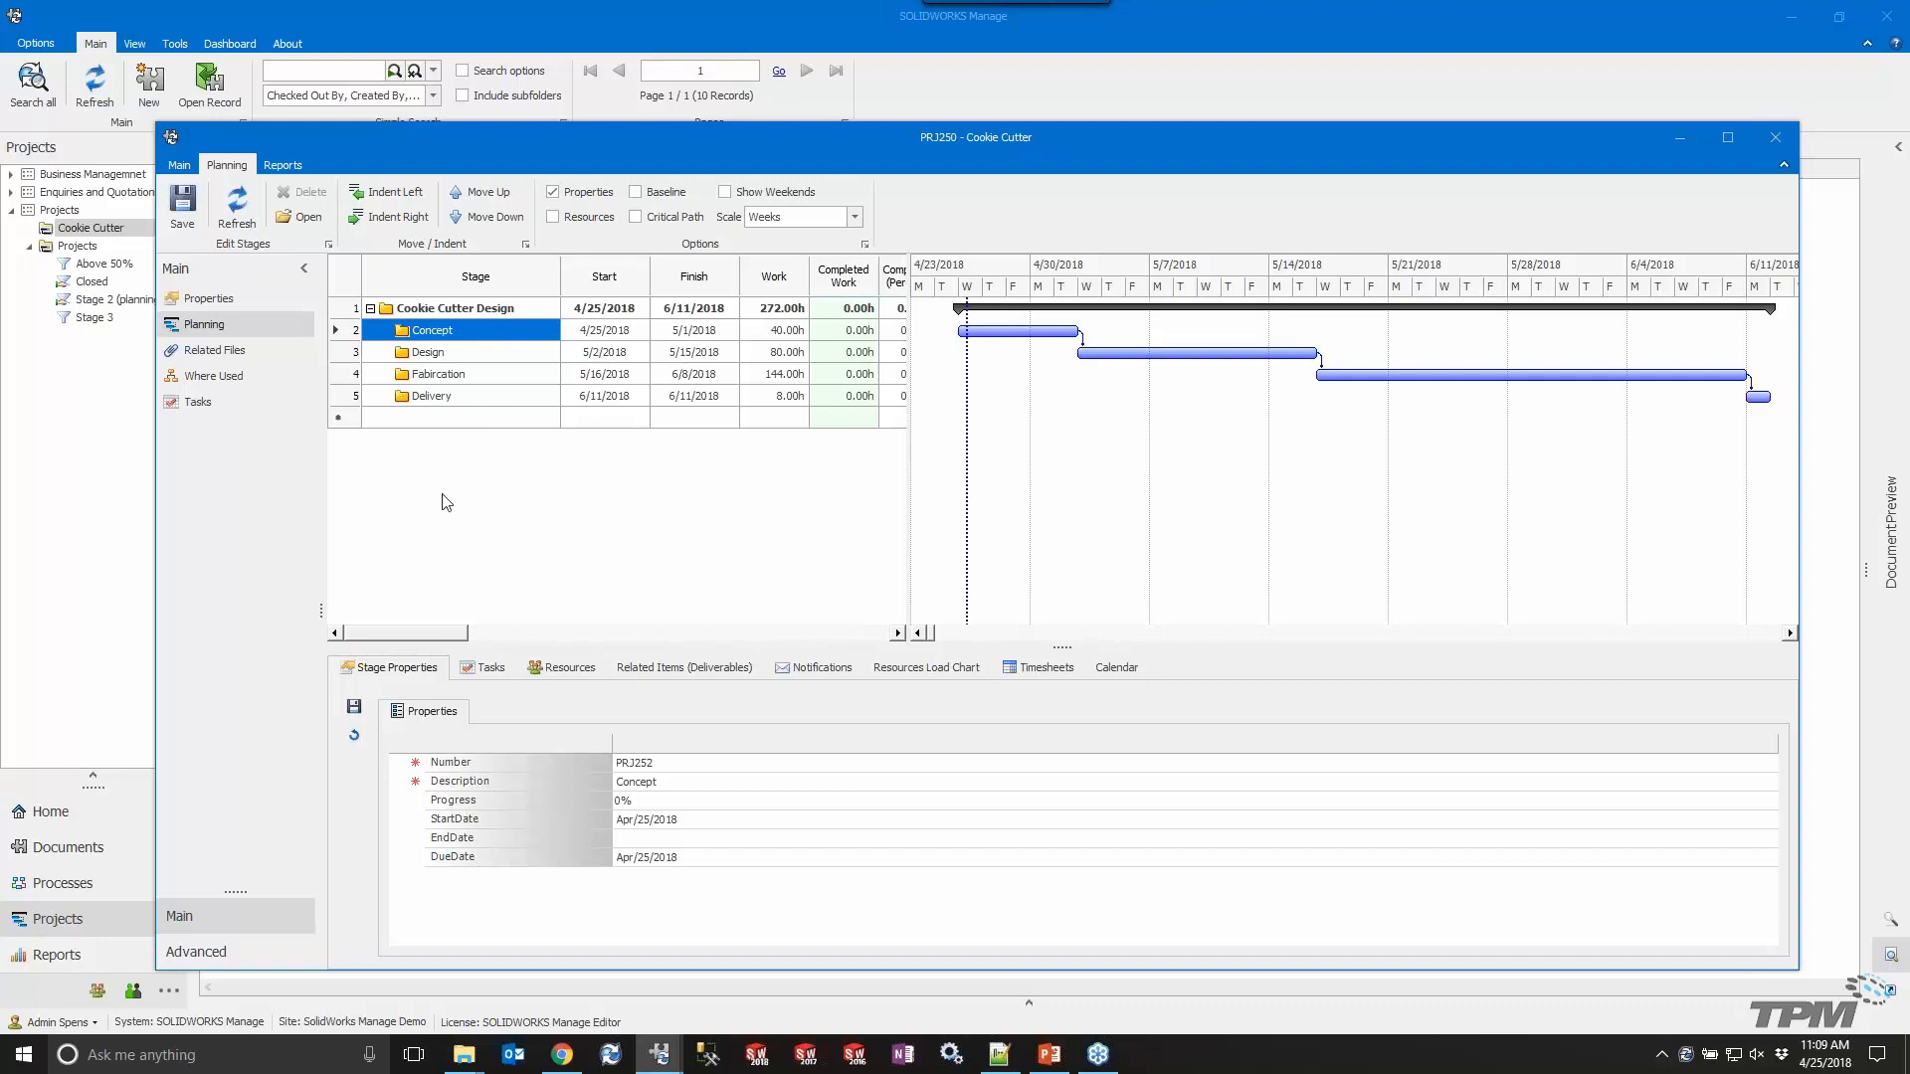
Try the baseline display on the Gantt chart and switch it off again.
click(651, 215)
click(662, 199)
key(ctrl)
key(ctrl)
key(ctrl)
click(674, 196)
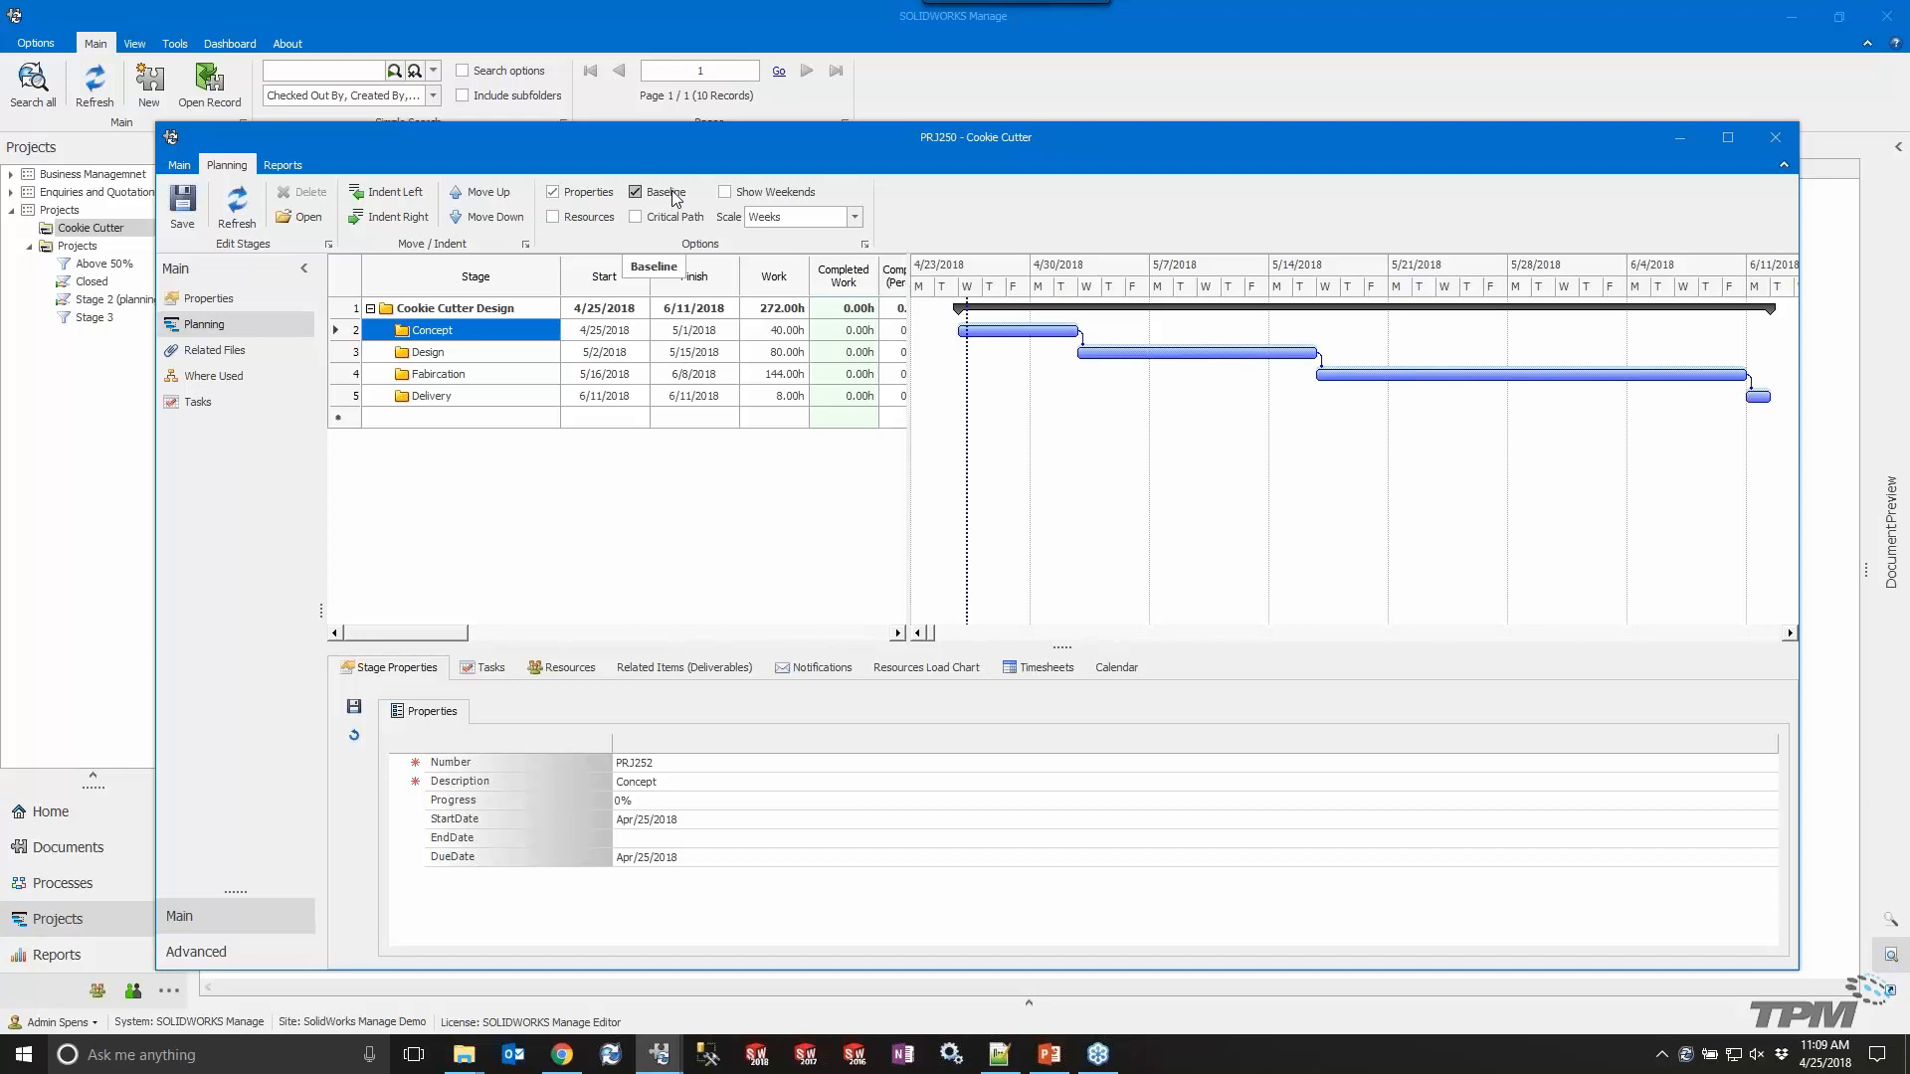
click(673, 198)
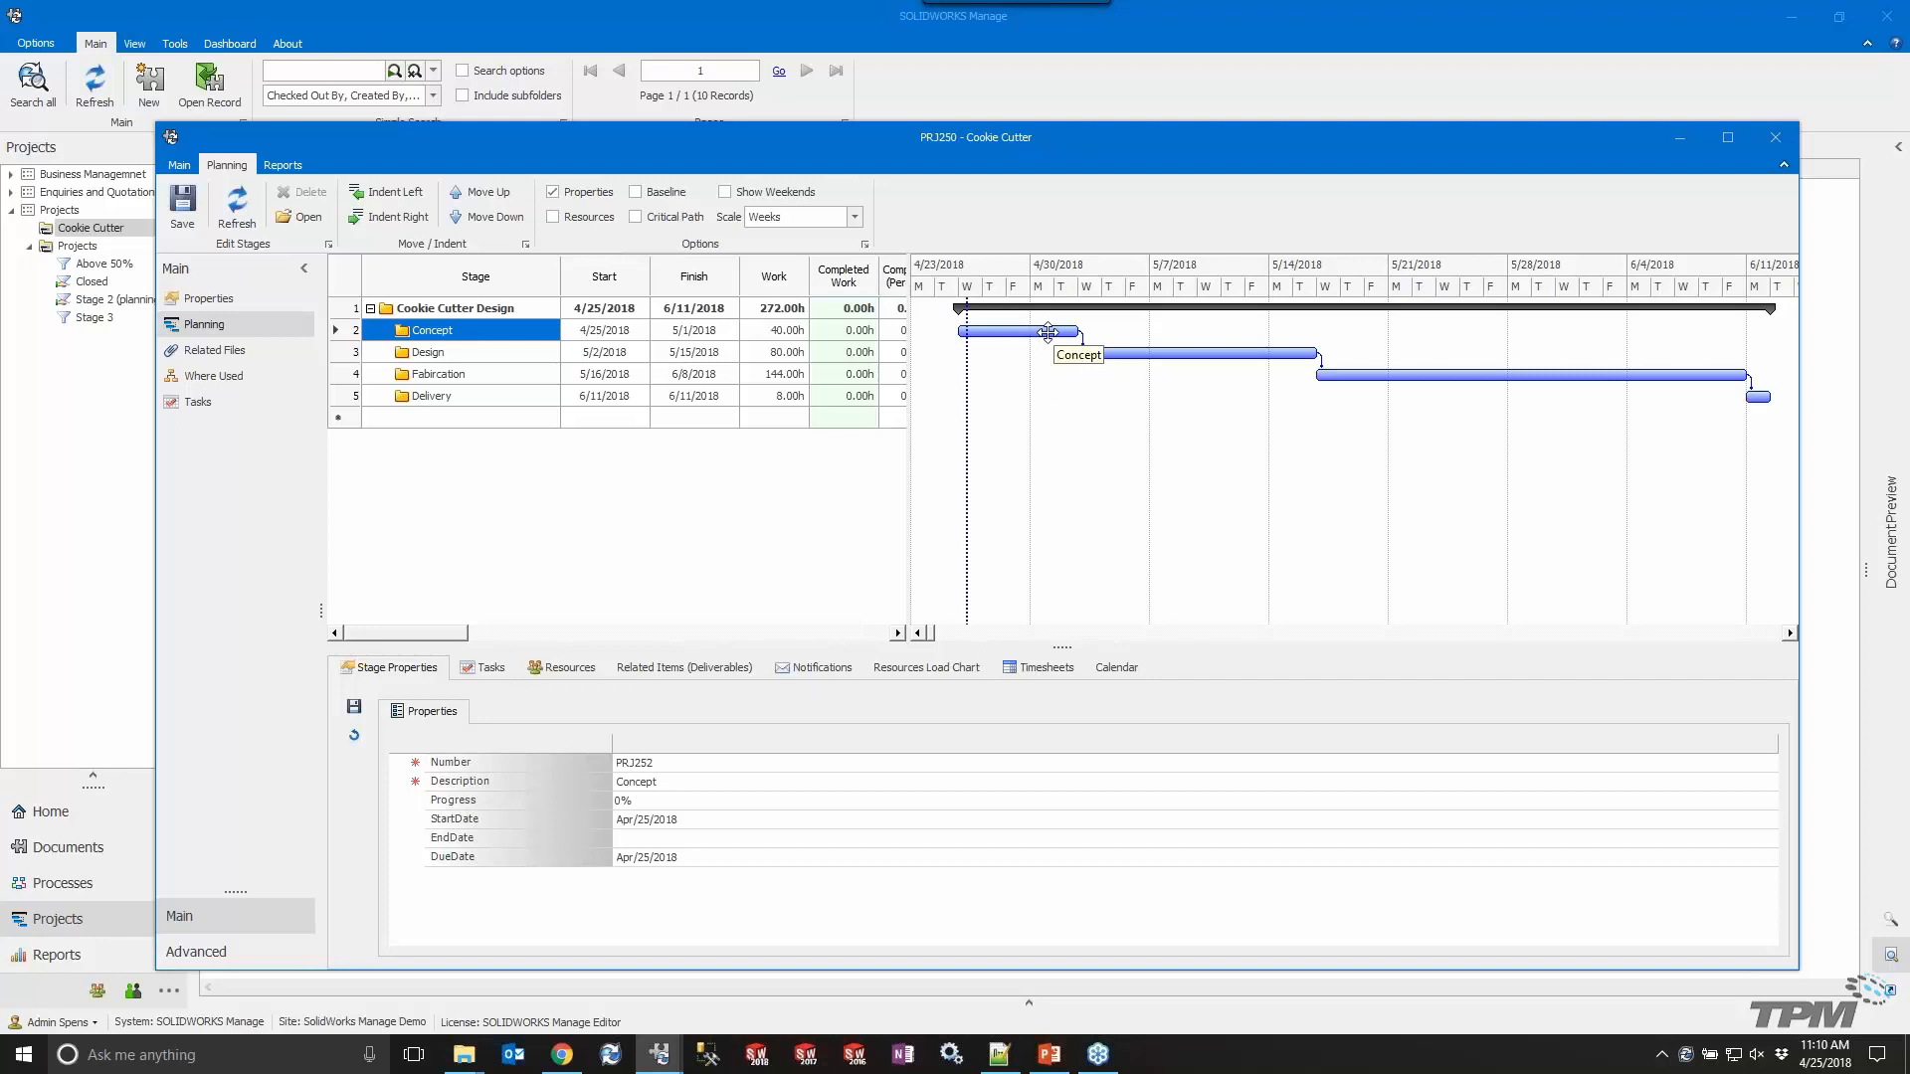
Reschedule the Gantt stages so Concept finishes 4/27/2018, Design finishes 5/7/2018, and Fabircation runs from 5/9/2018 to 5/24/2018.
drag(1081, 338, 1030, 334)
drag(1312, 353, 1165, 352)
drag(1393, 374, 1293, 374)
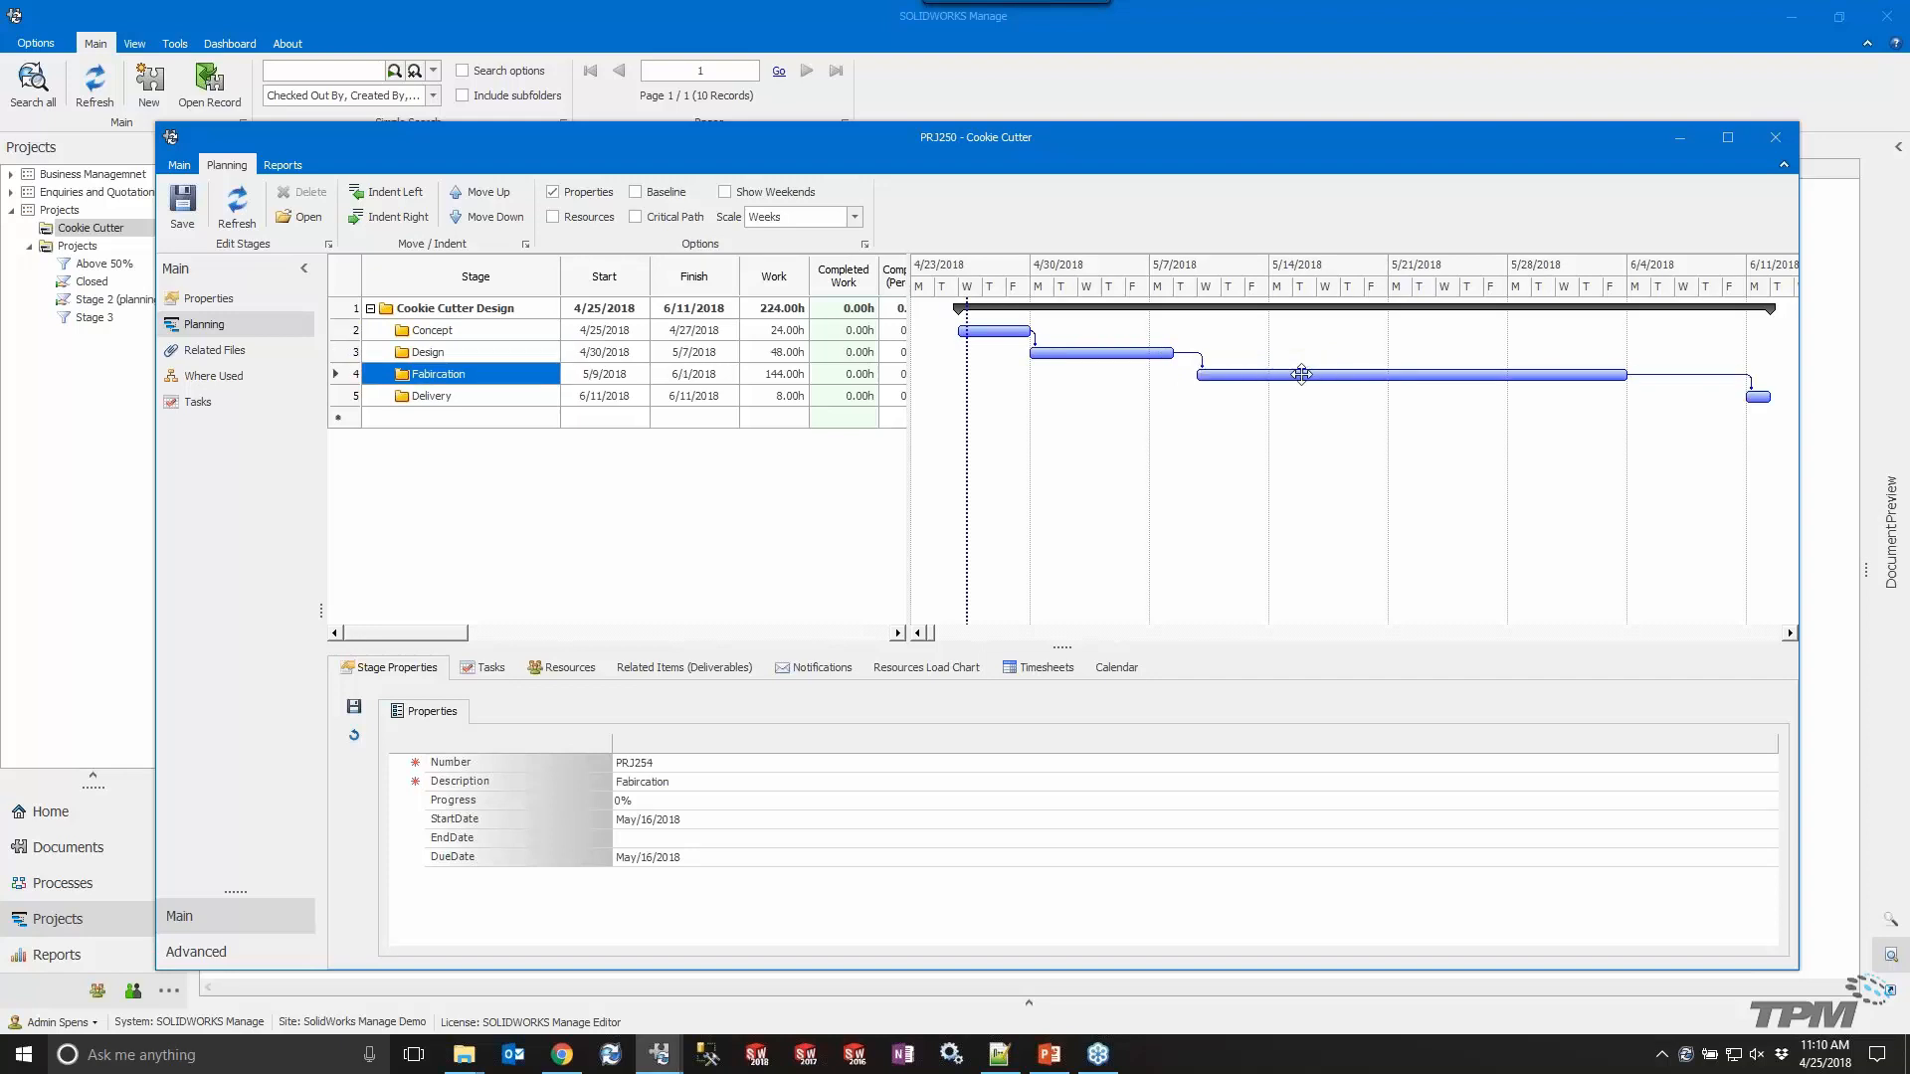
drag(1626, 375, 1483, 375)
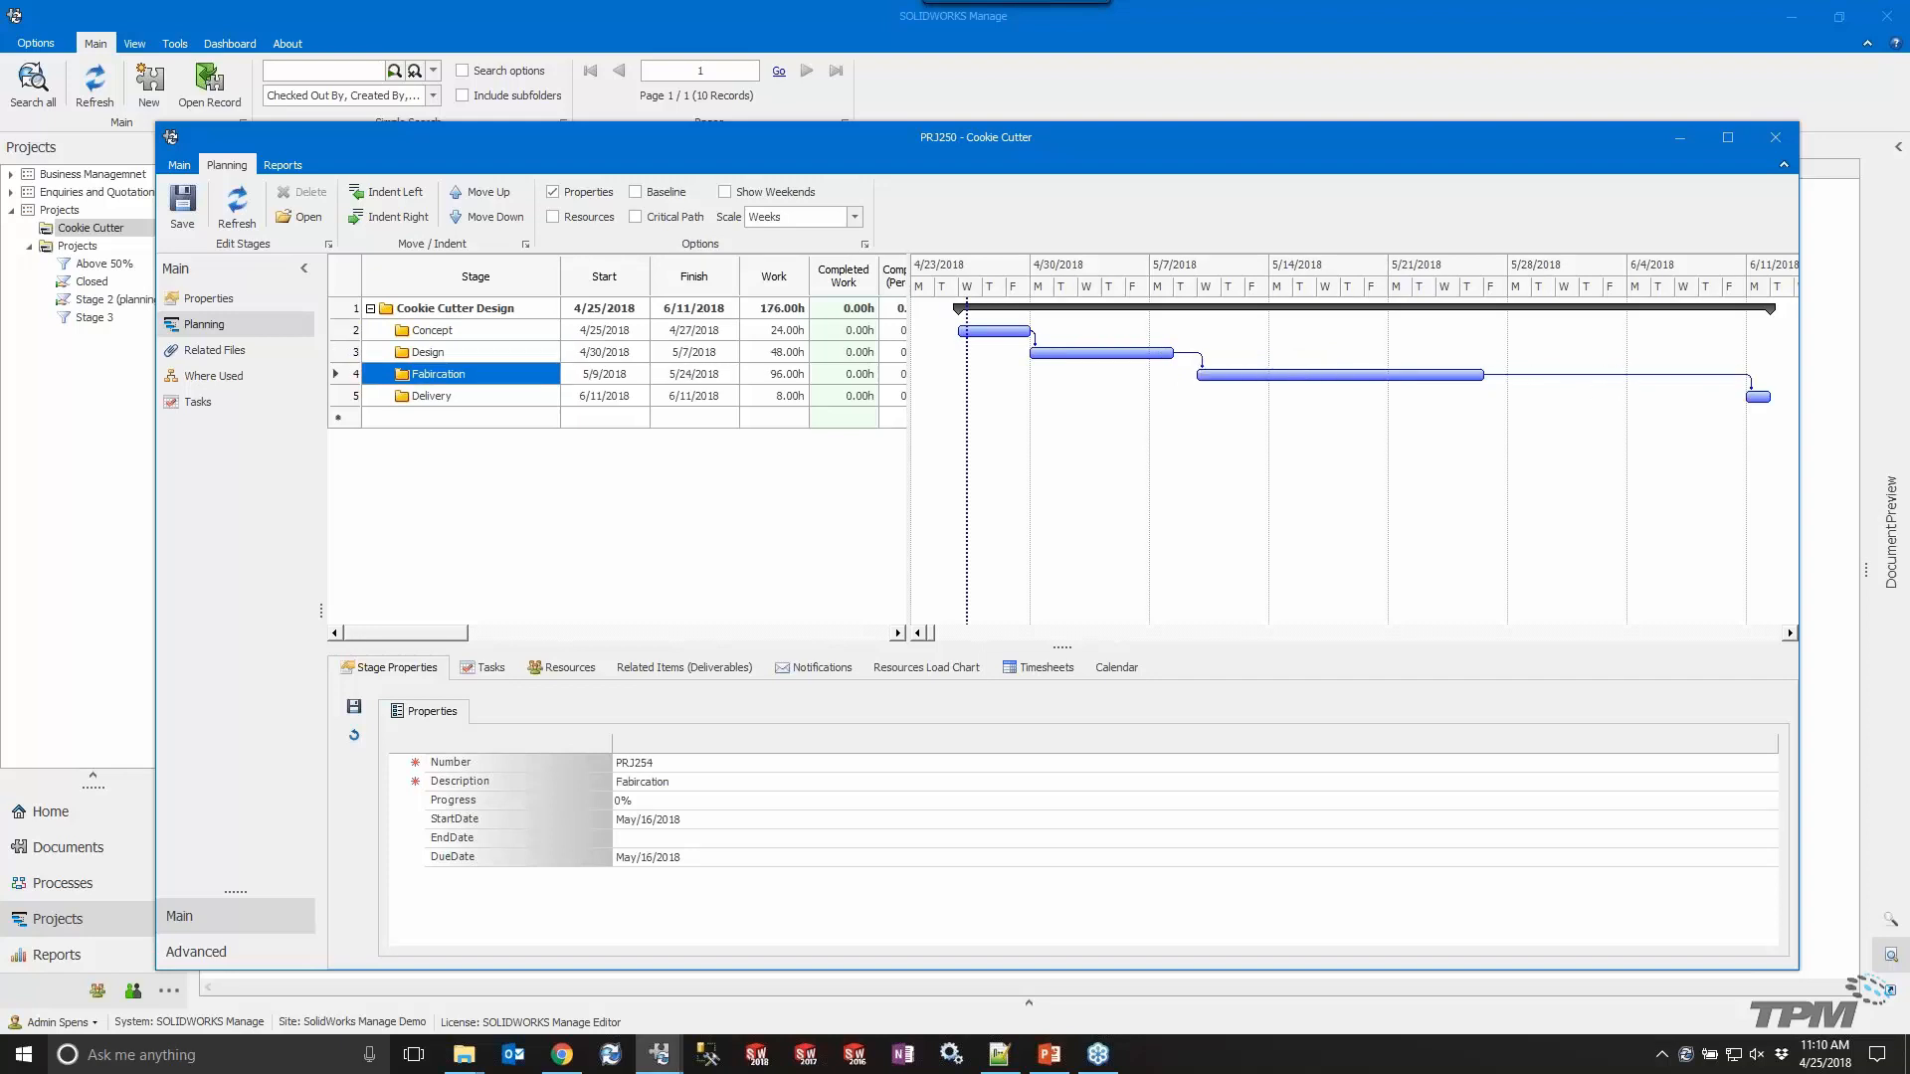
Compare the rescheduled stages with the baseline on the Gantt chart, hide it, and reset the baseline for all stages.
click(657, 195)
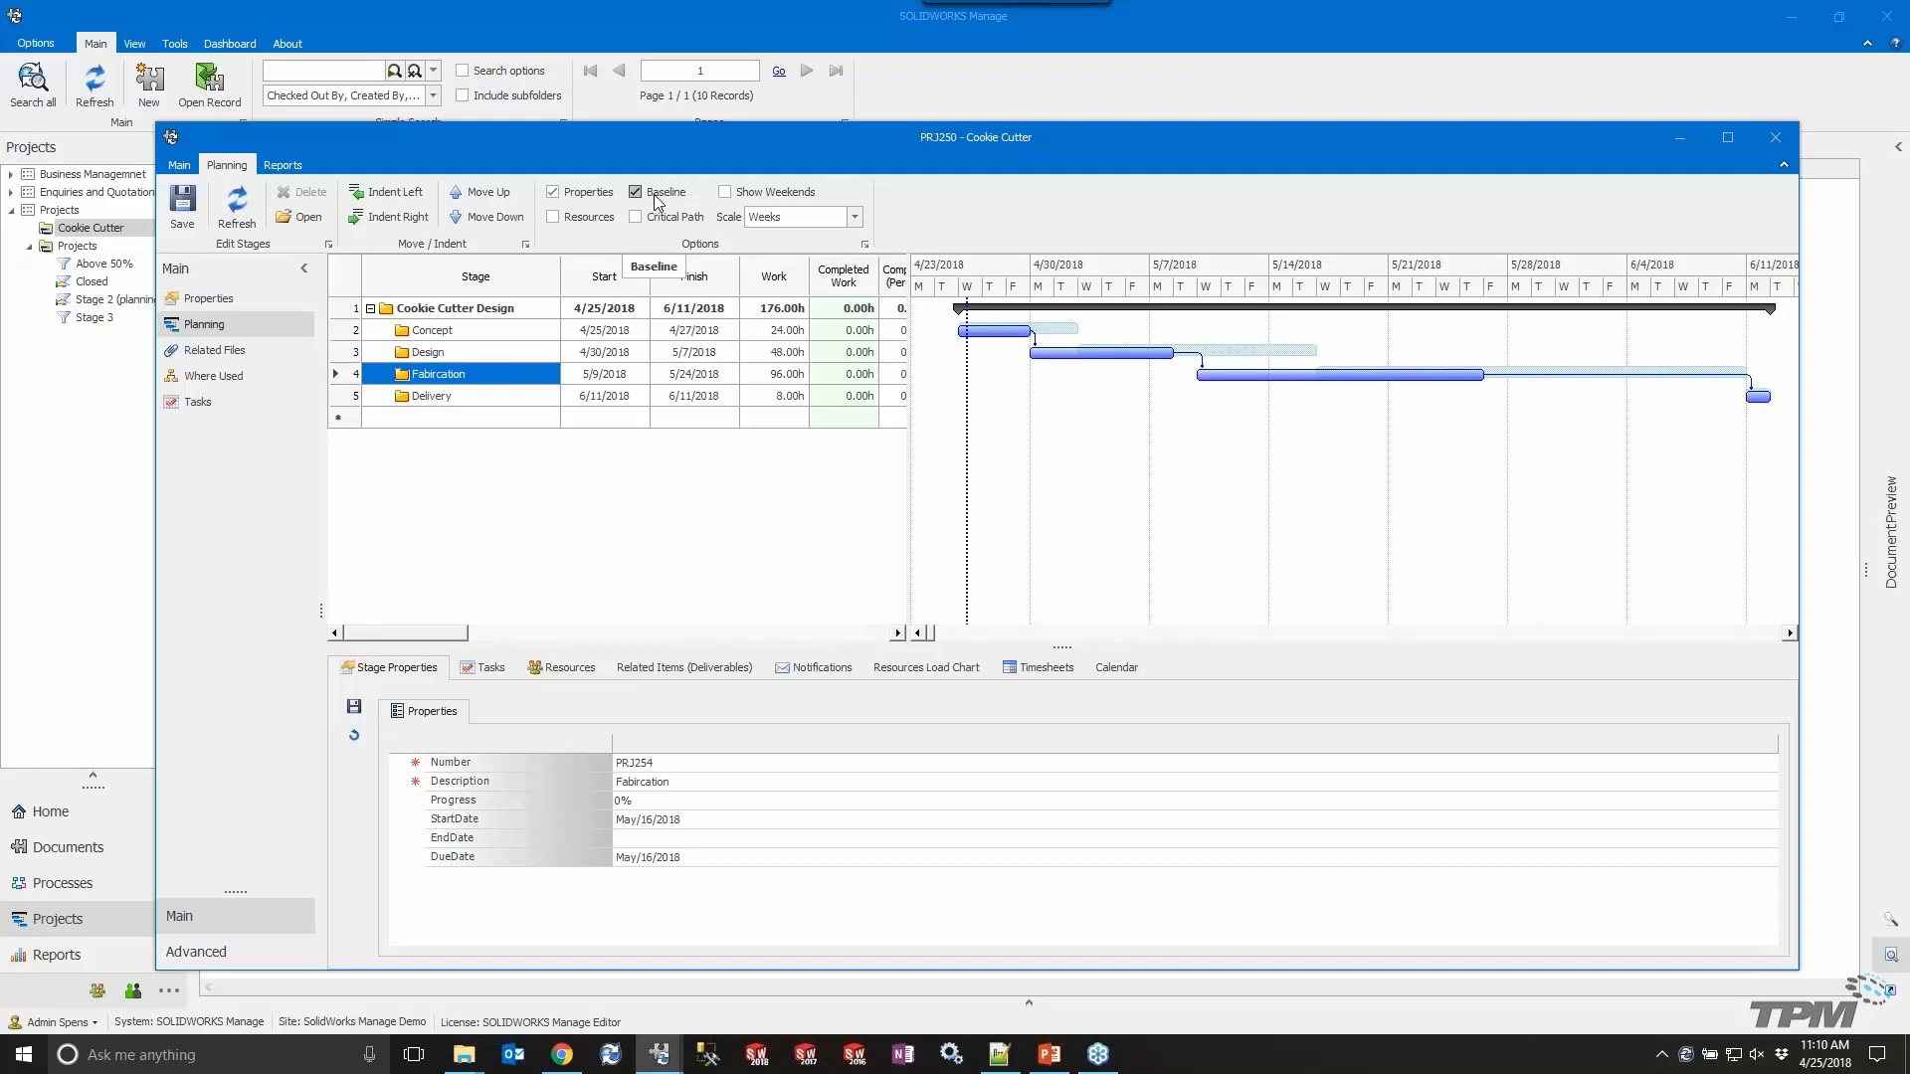
click(657, 197)
right_click(508, 381)
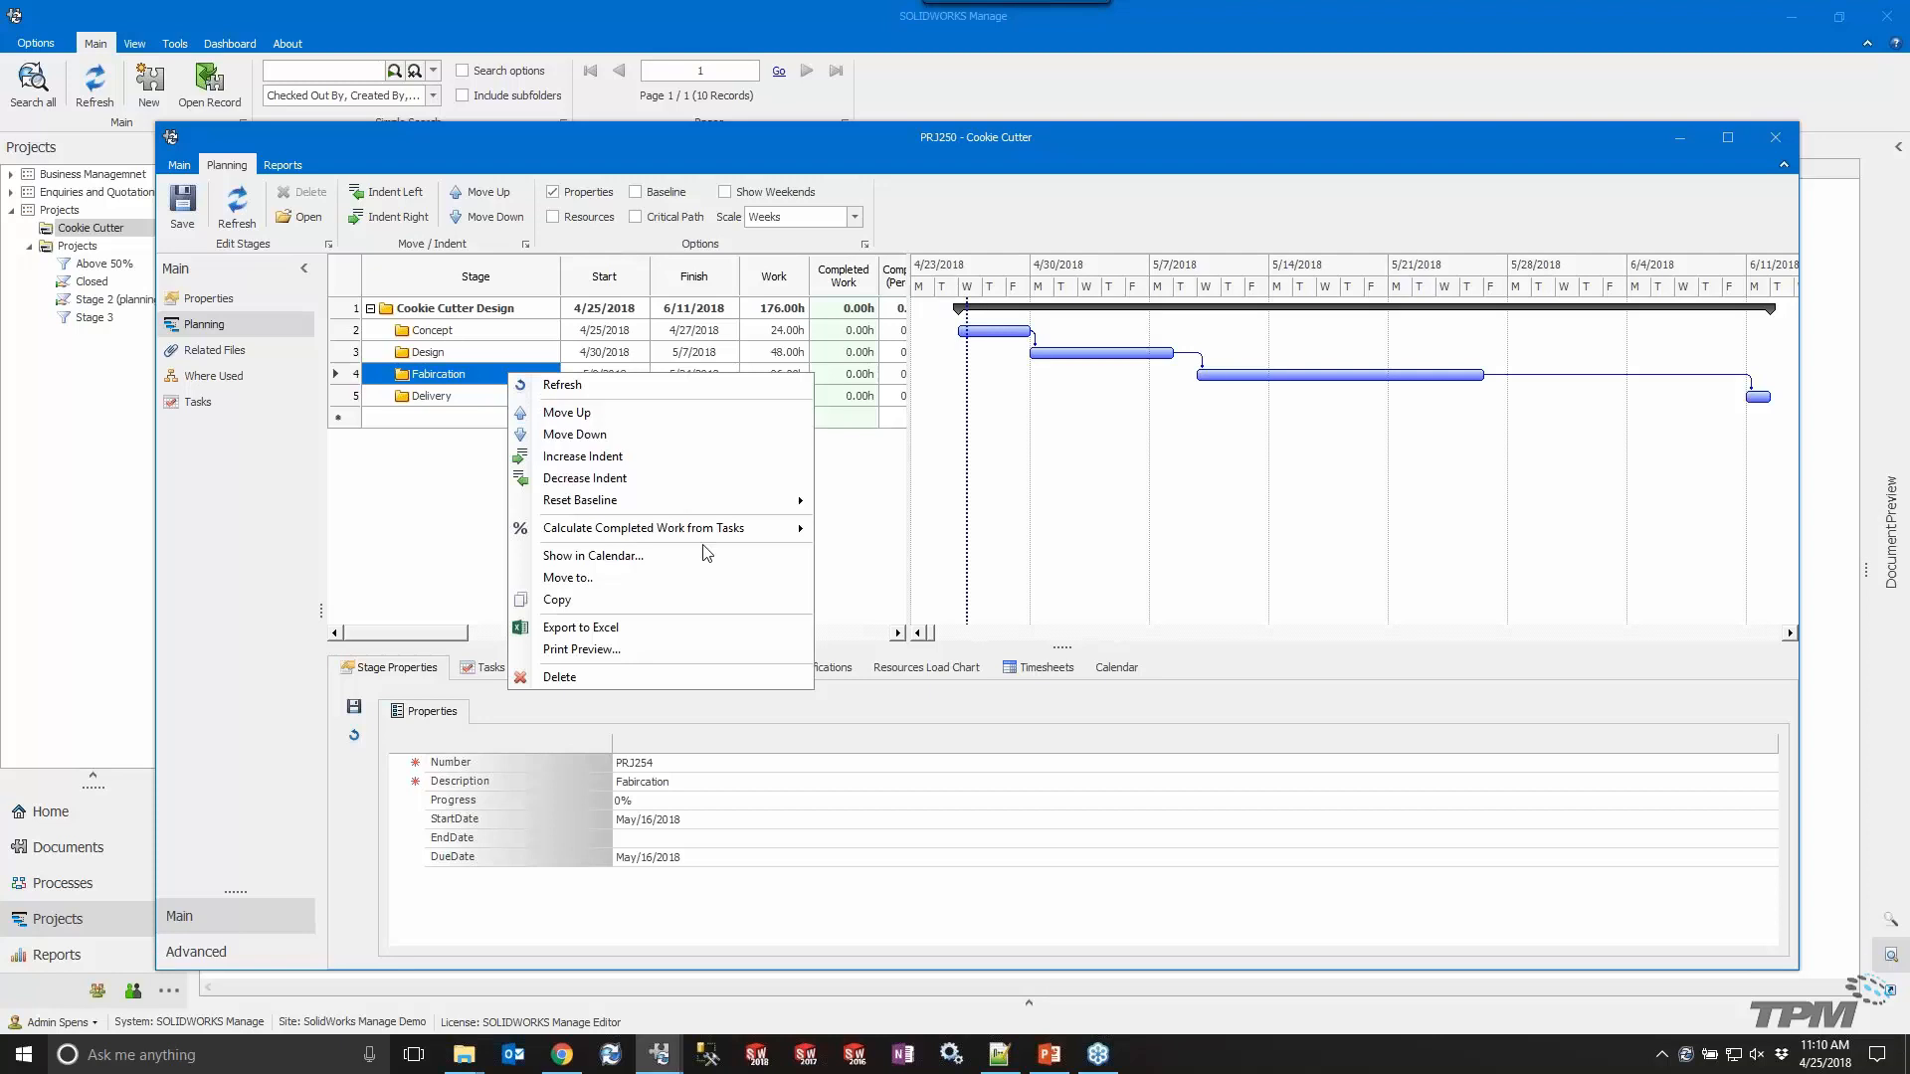
mouse_move(704, 508)
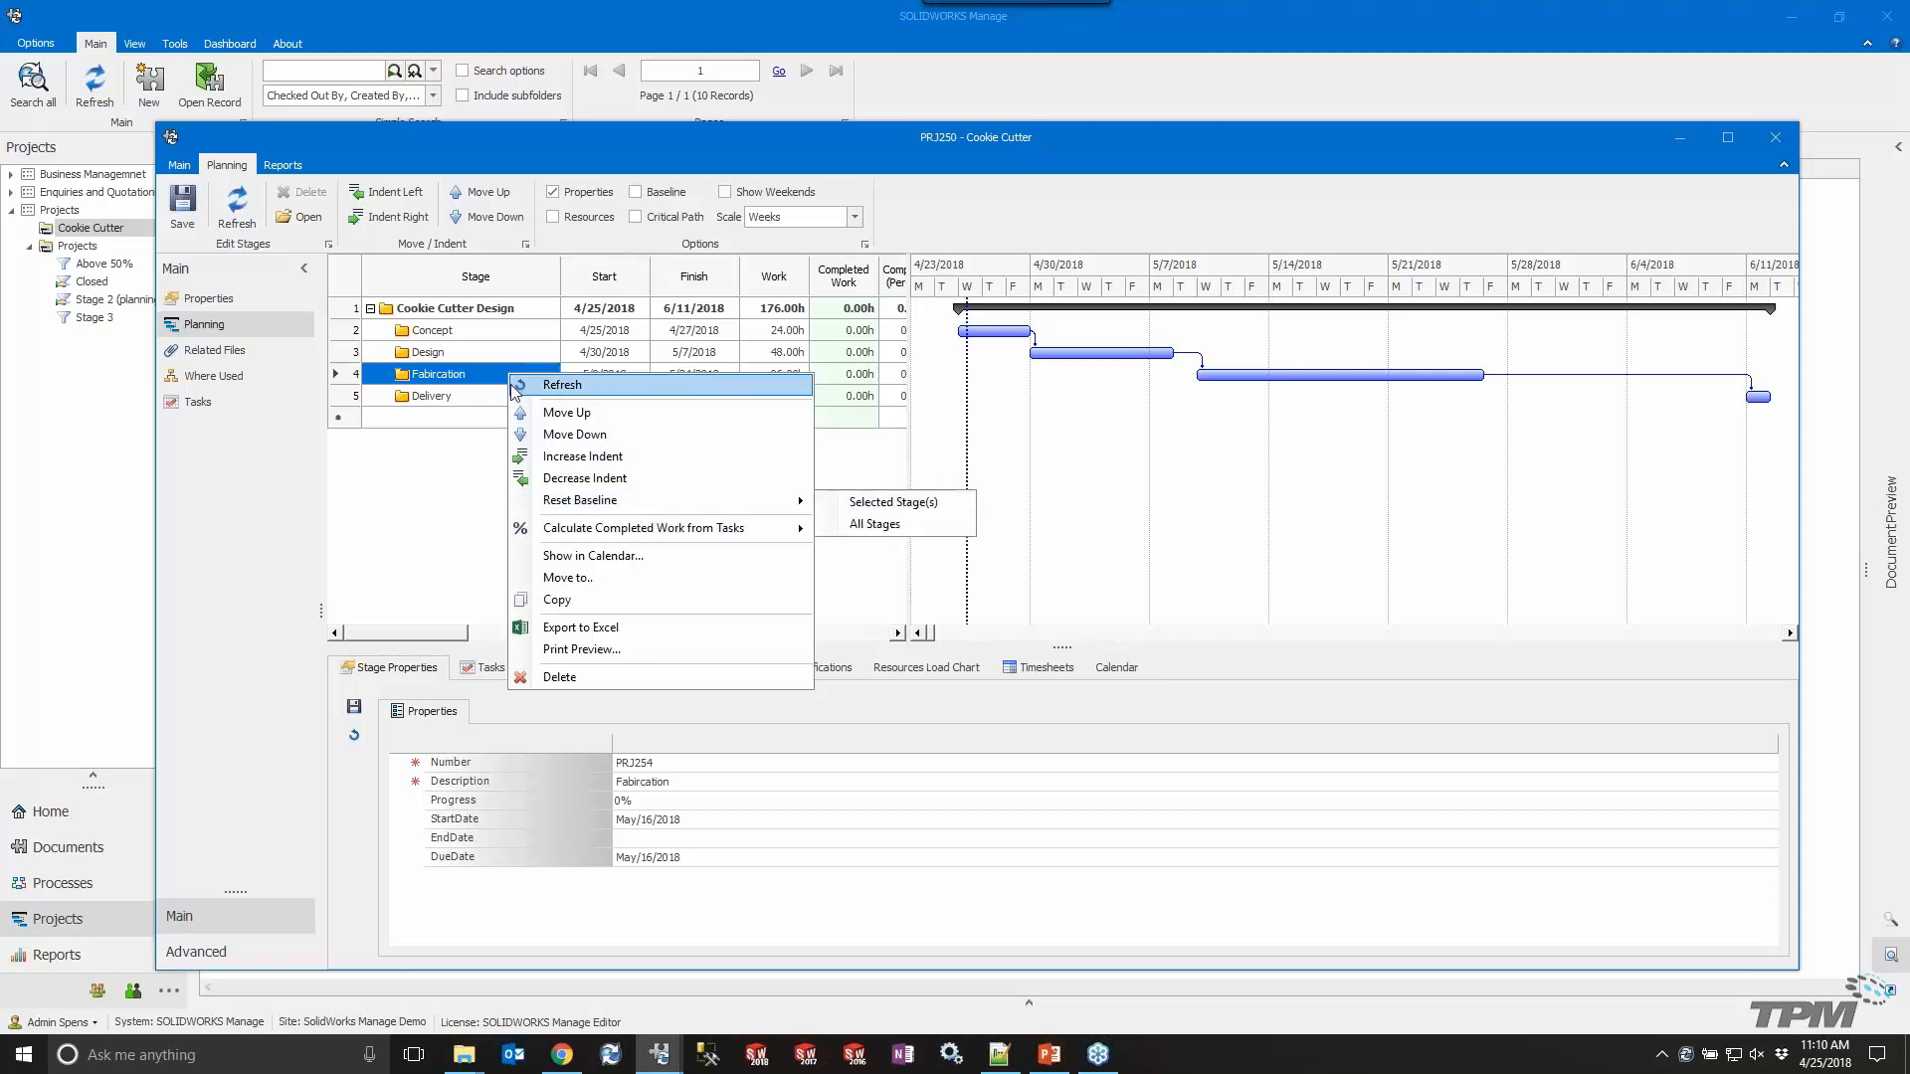
click(910, 527)
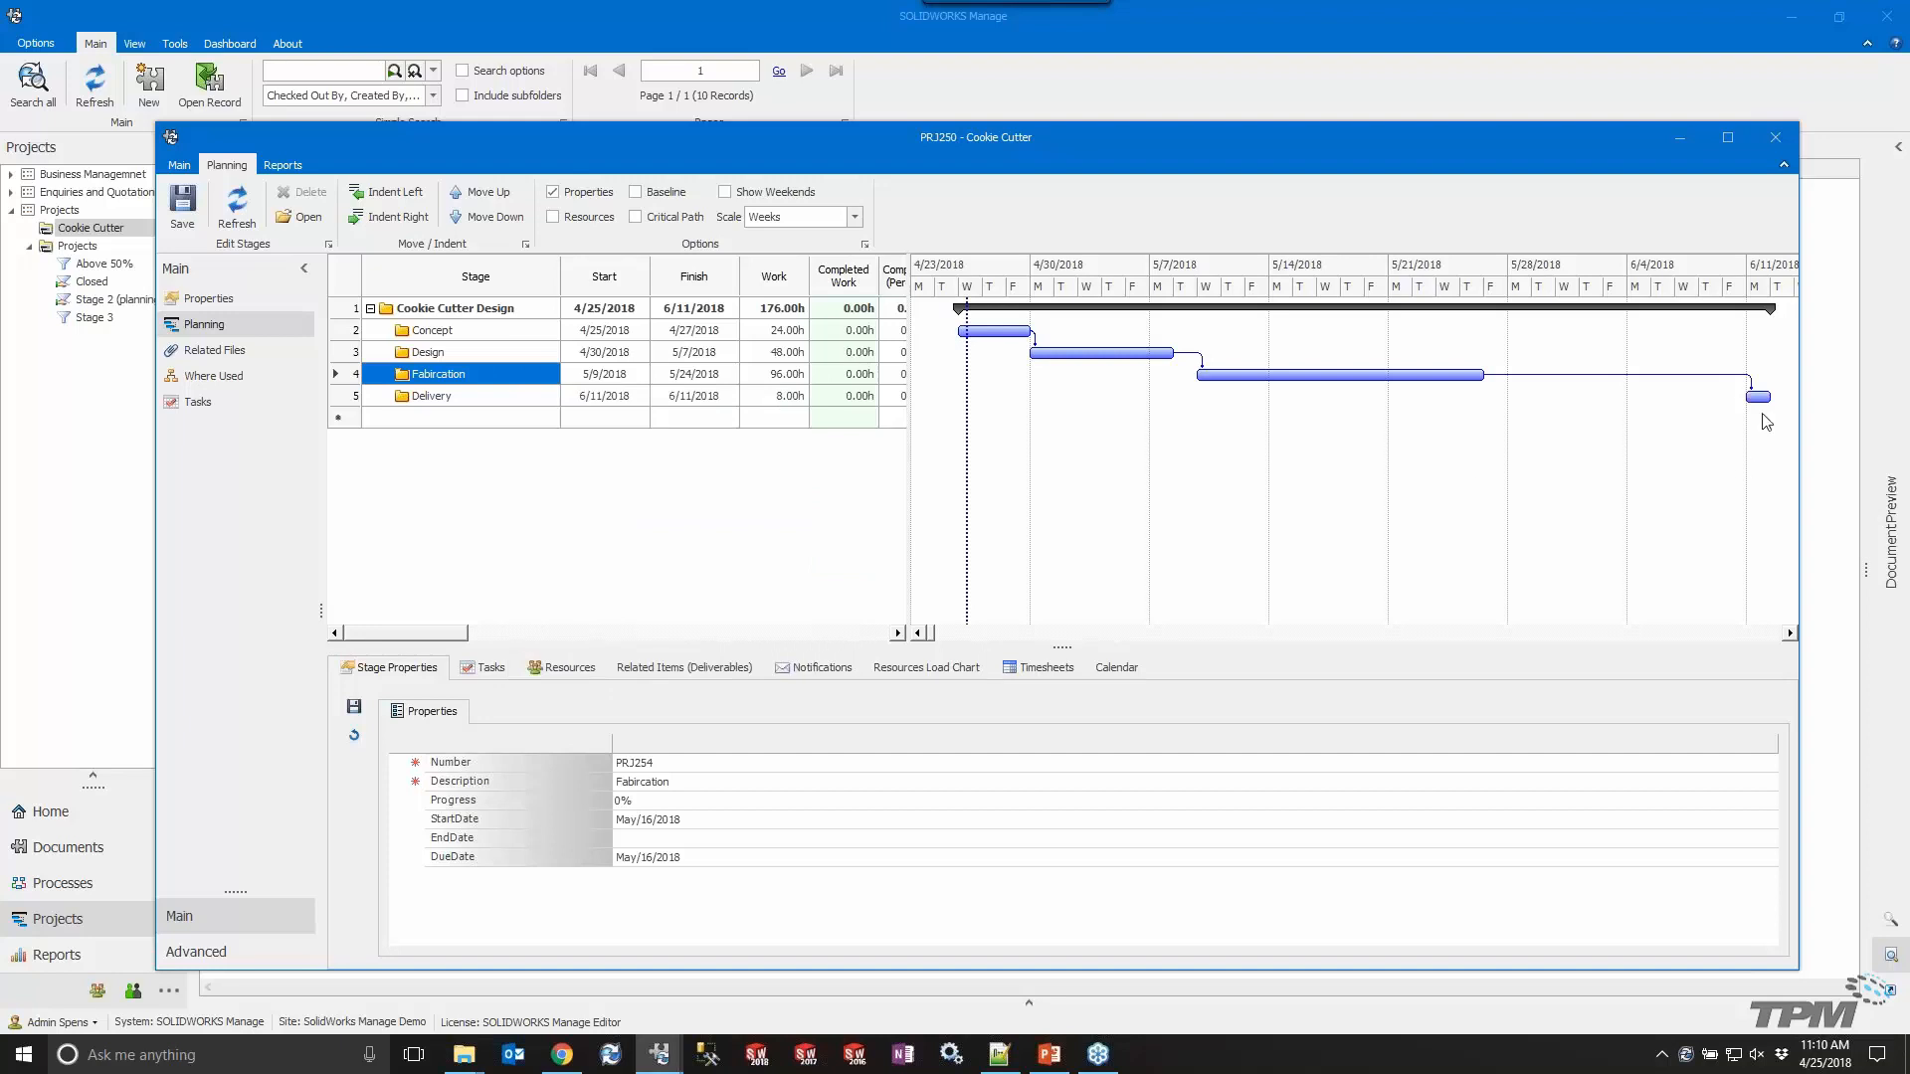
Reschedule Fabircation to run from 5/8/2018 to 5/23/2018 and move Delivery to 5/24/2018 on the Gantt chart.
drag(1758, 397, 1508, 392)
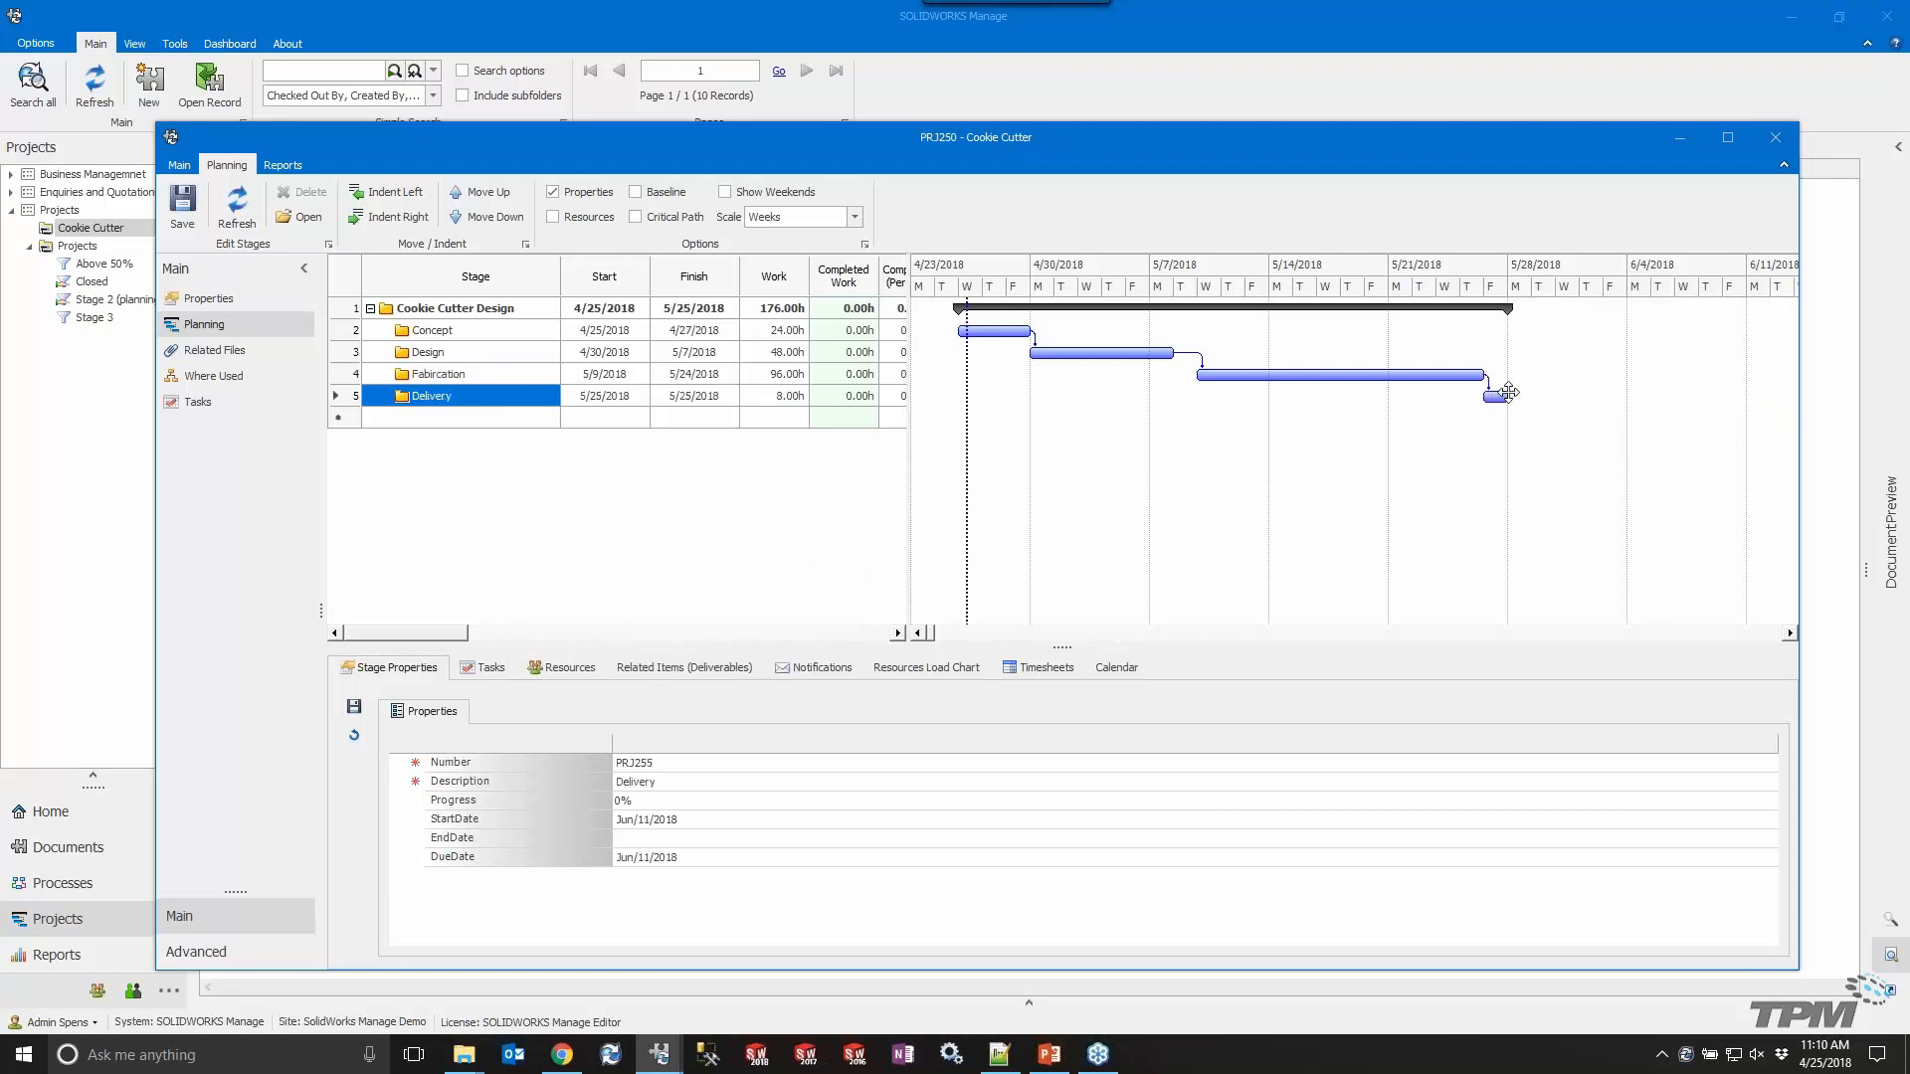
drag(1231, 376, 1210, 376)
drag(1497, 396, 1453, 395)
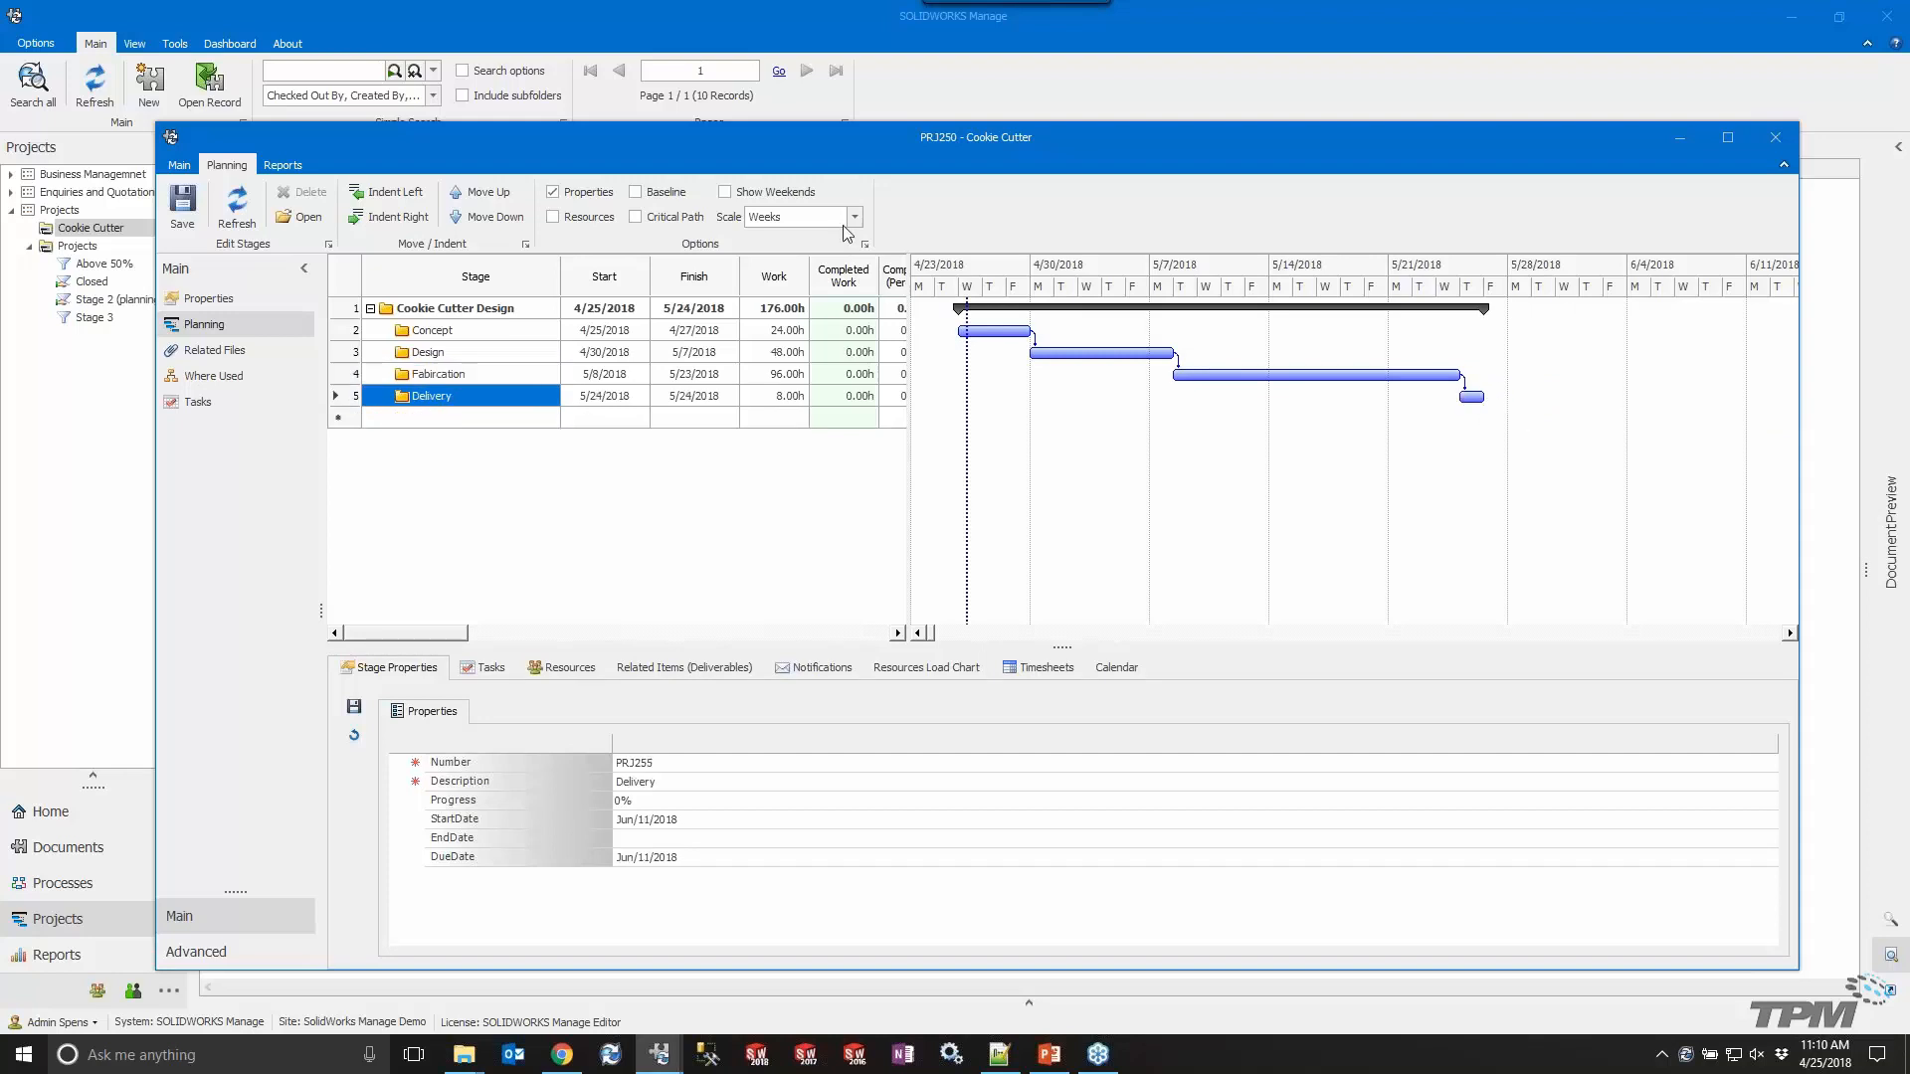
Try the critical path display while shifting Fabircation, return Delivery to 5/24/2018, and switch the display off again.
click(659, 221)
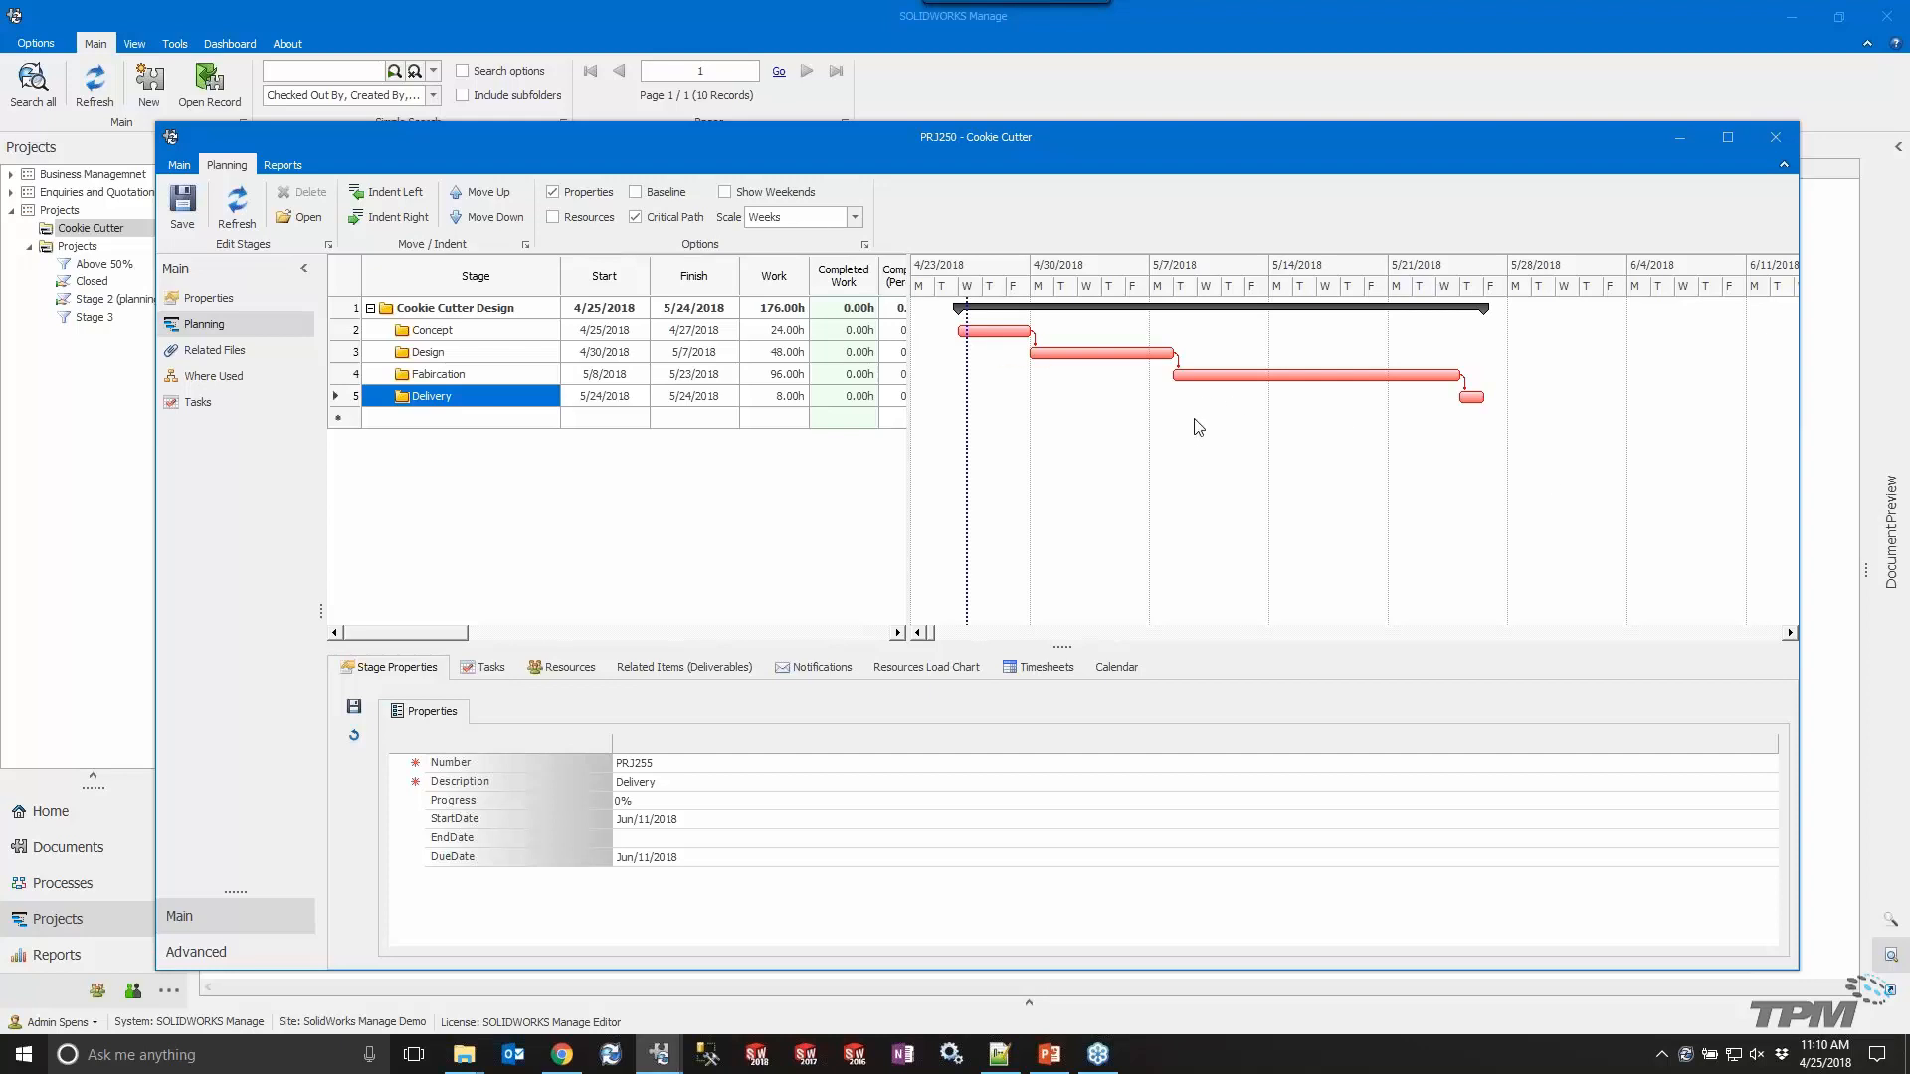
drag(1229, 375, 1282, 377)
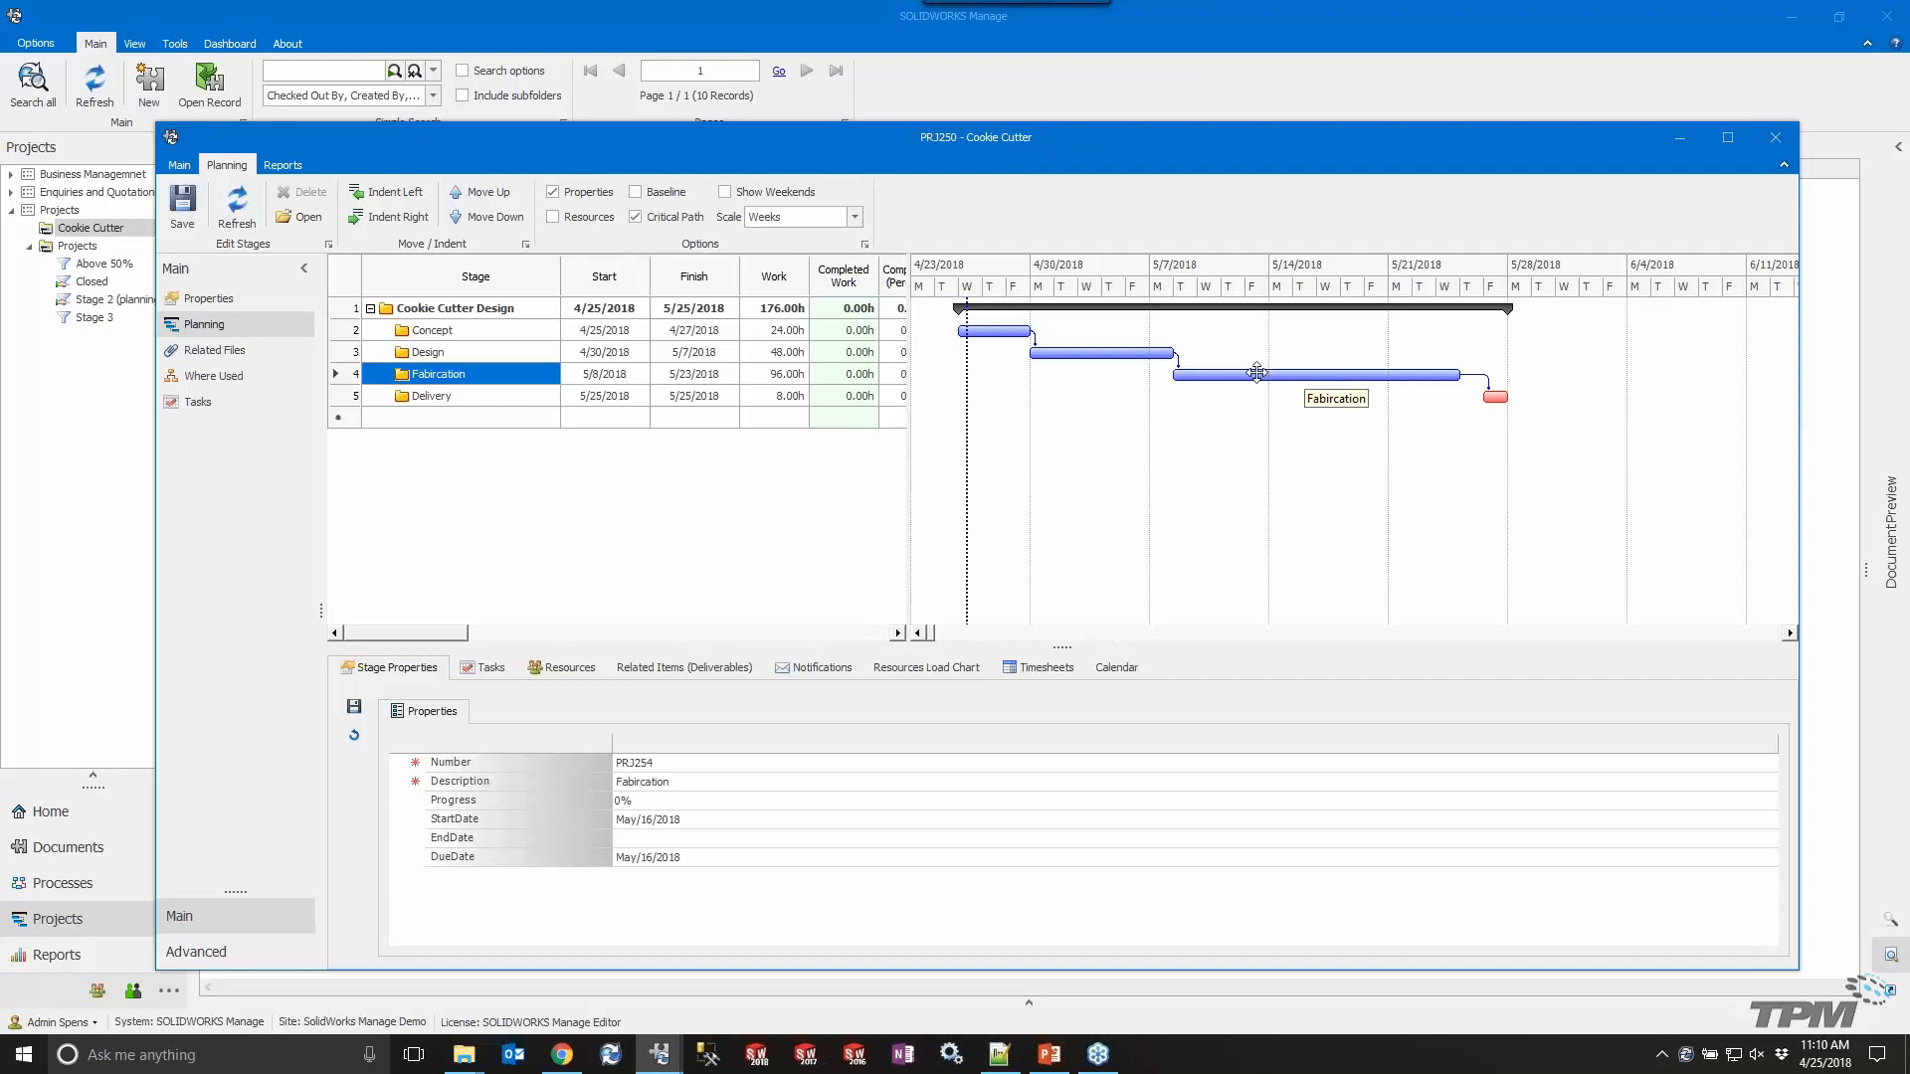
drag(1499, 398, 1476, 397)
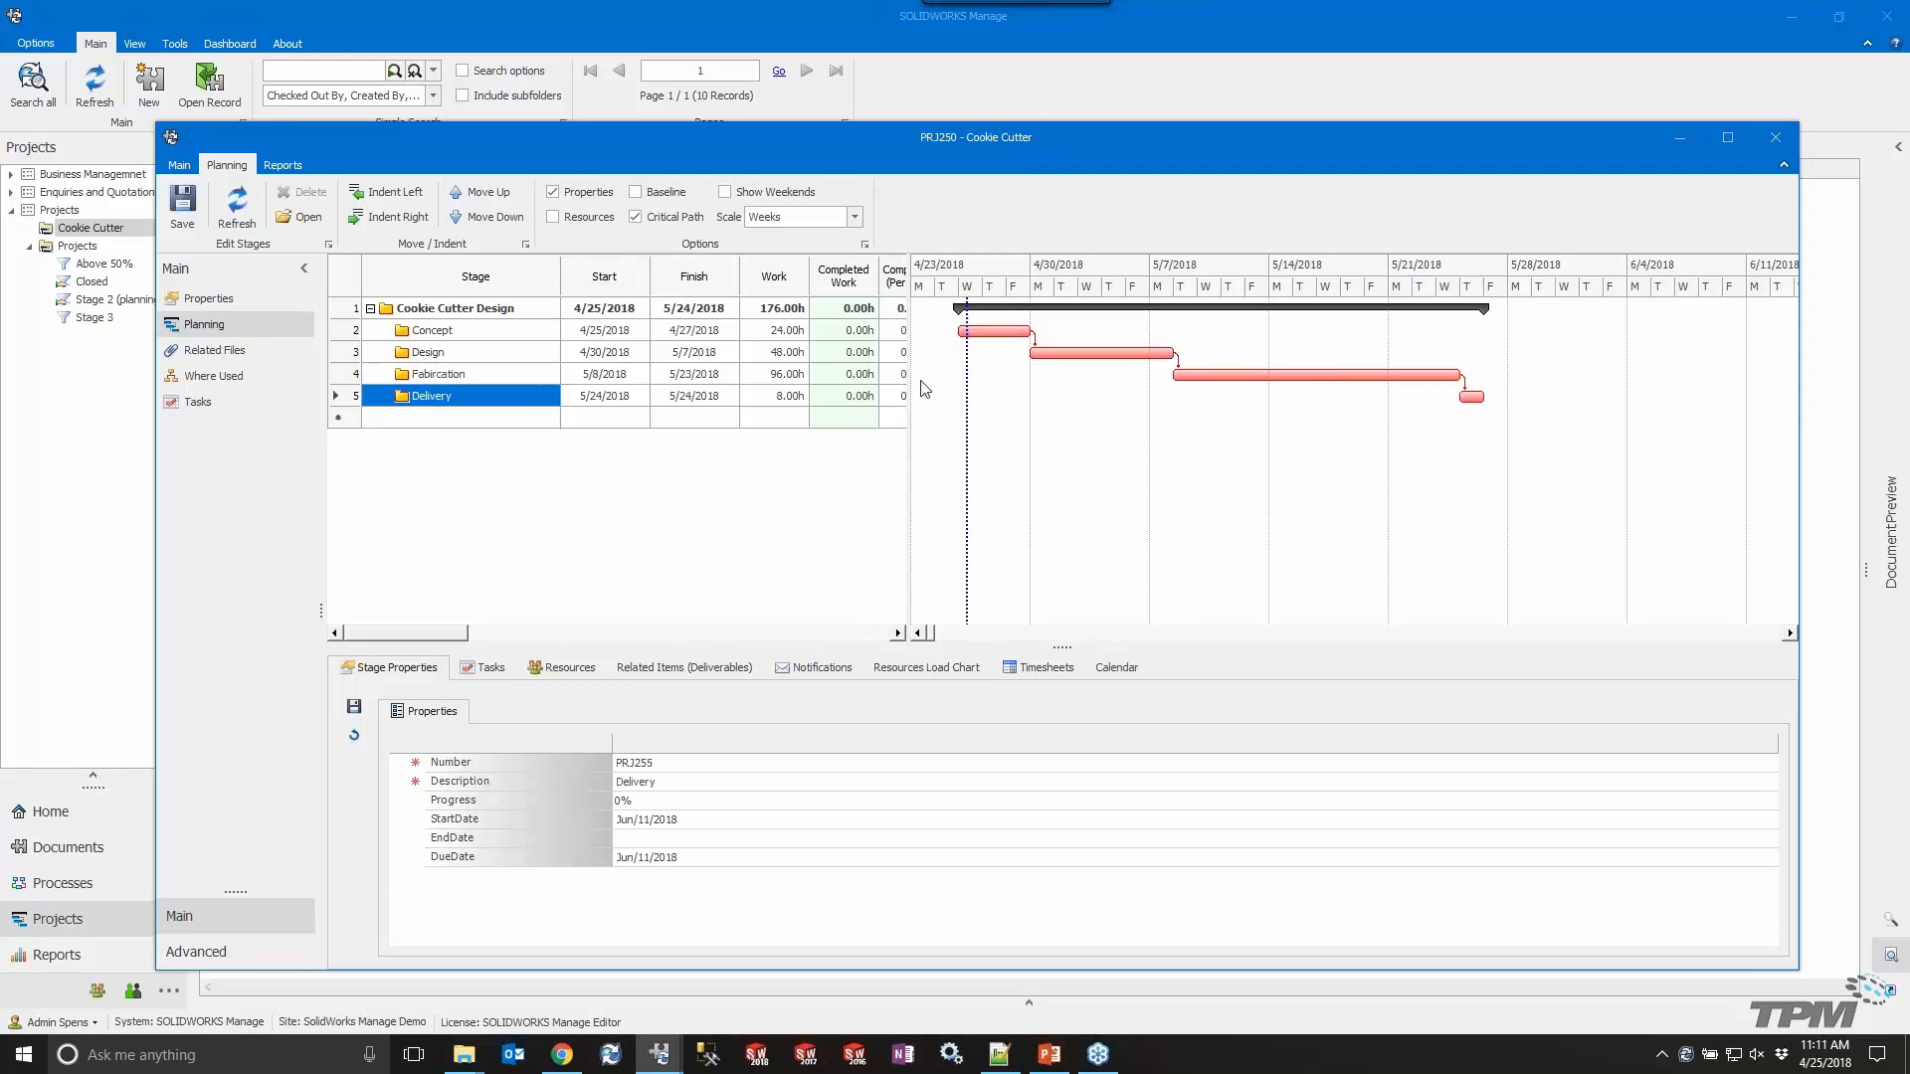
click(669, 217)
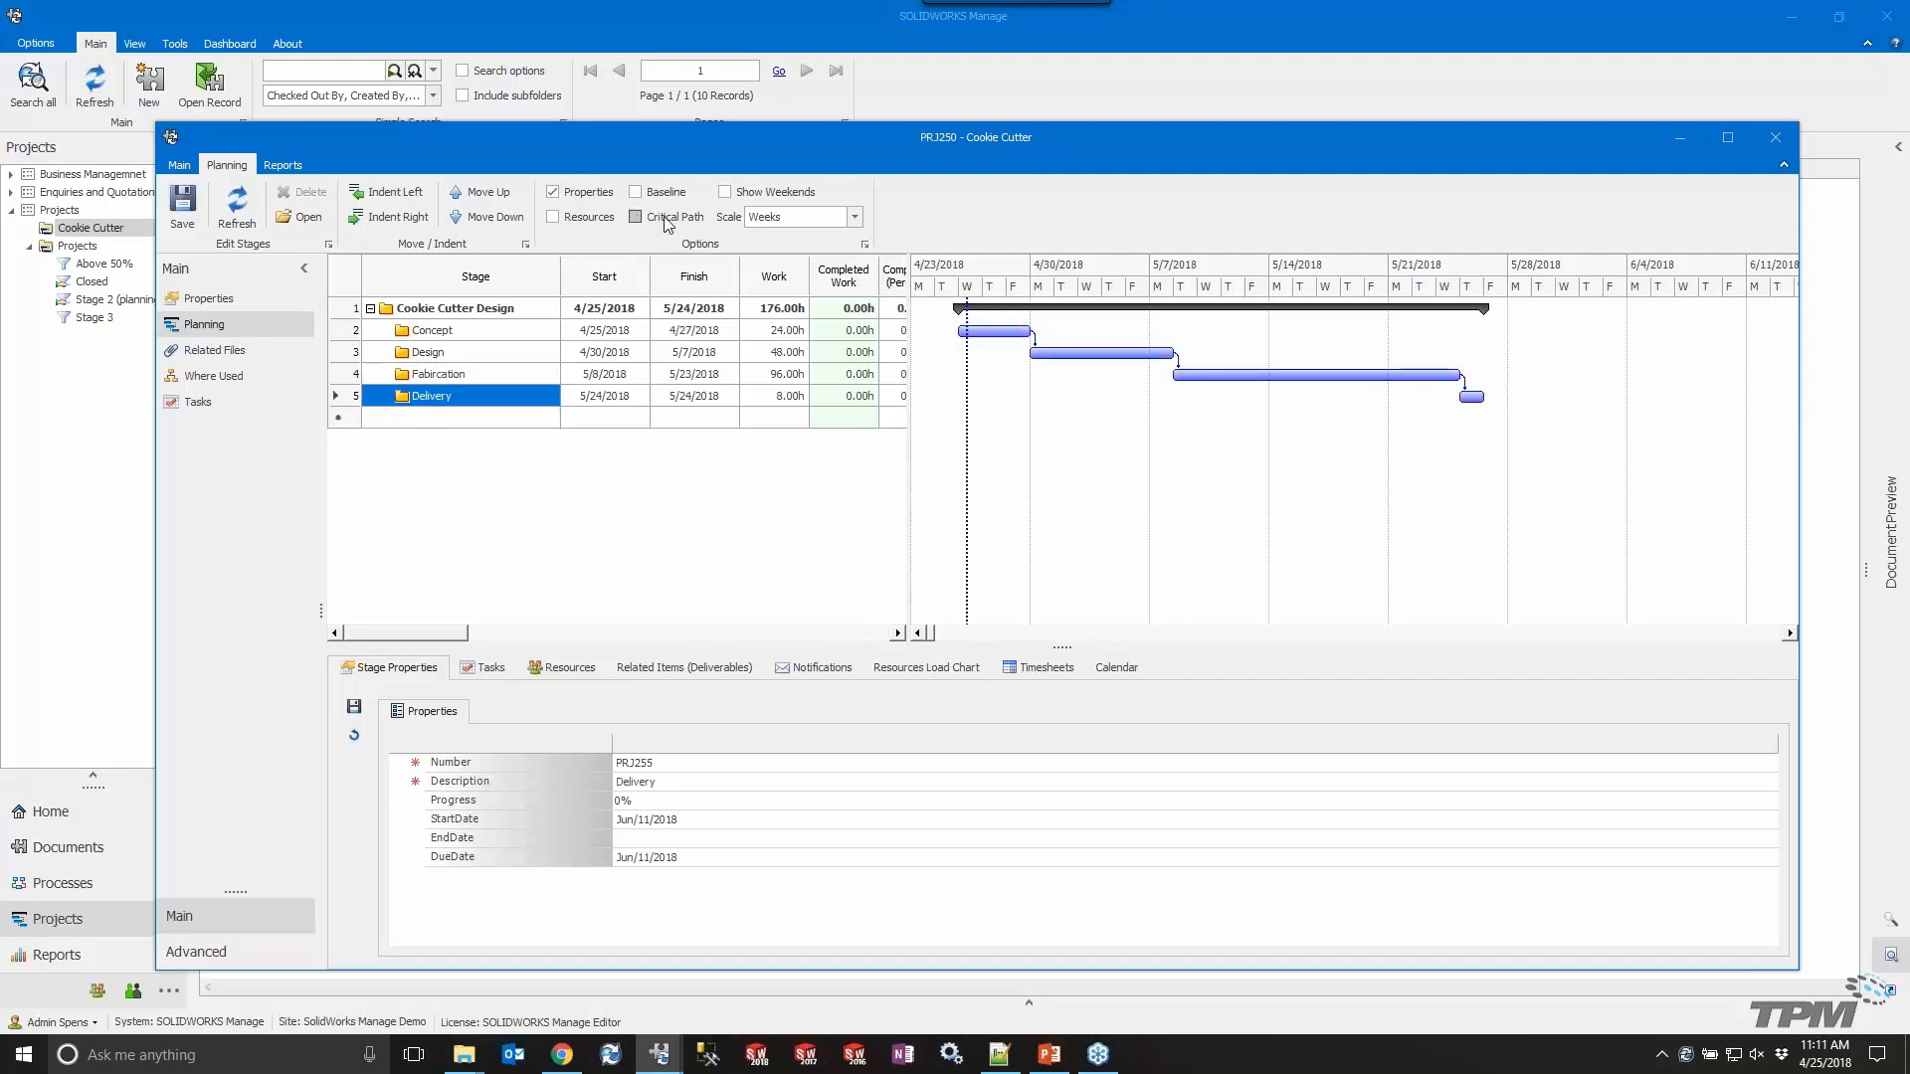
Try the resource display on the Gantt chart, switch it off, and open the resources of the Delivery stage.
click(591, 224)
click(588, 223)
click(565, 672)
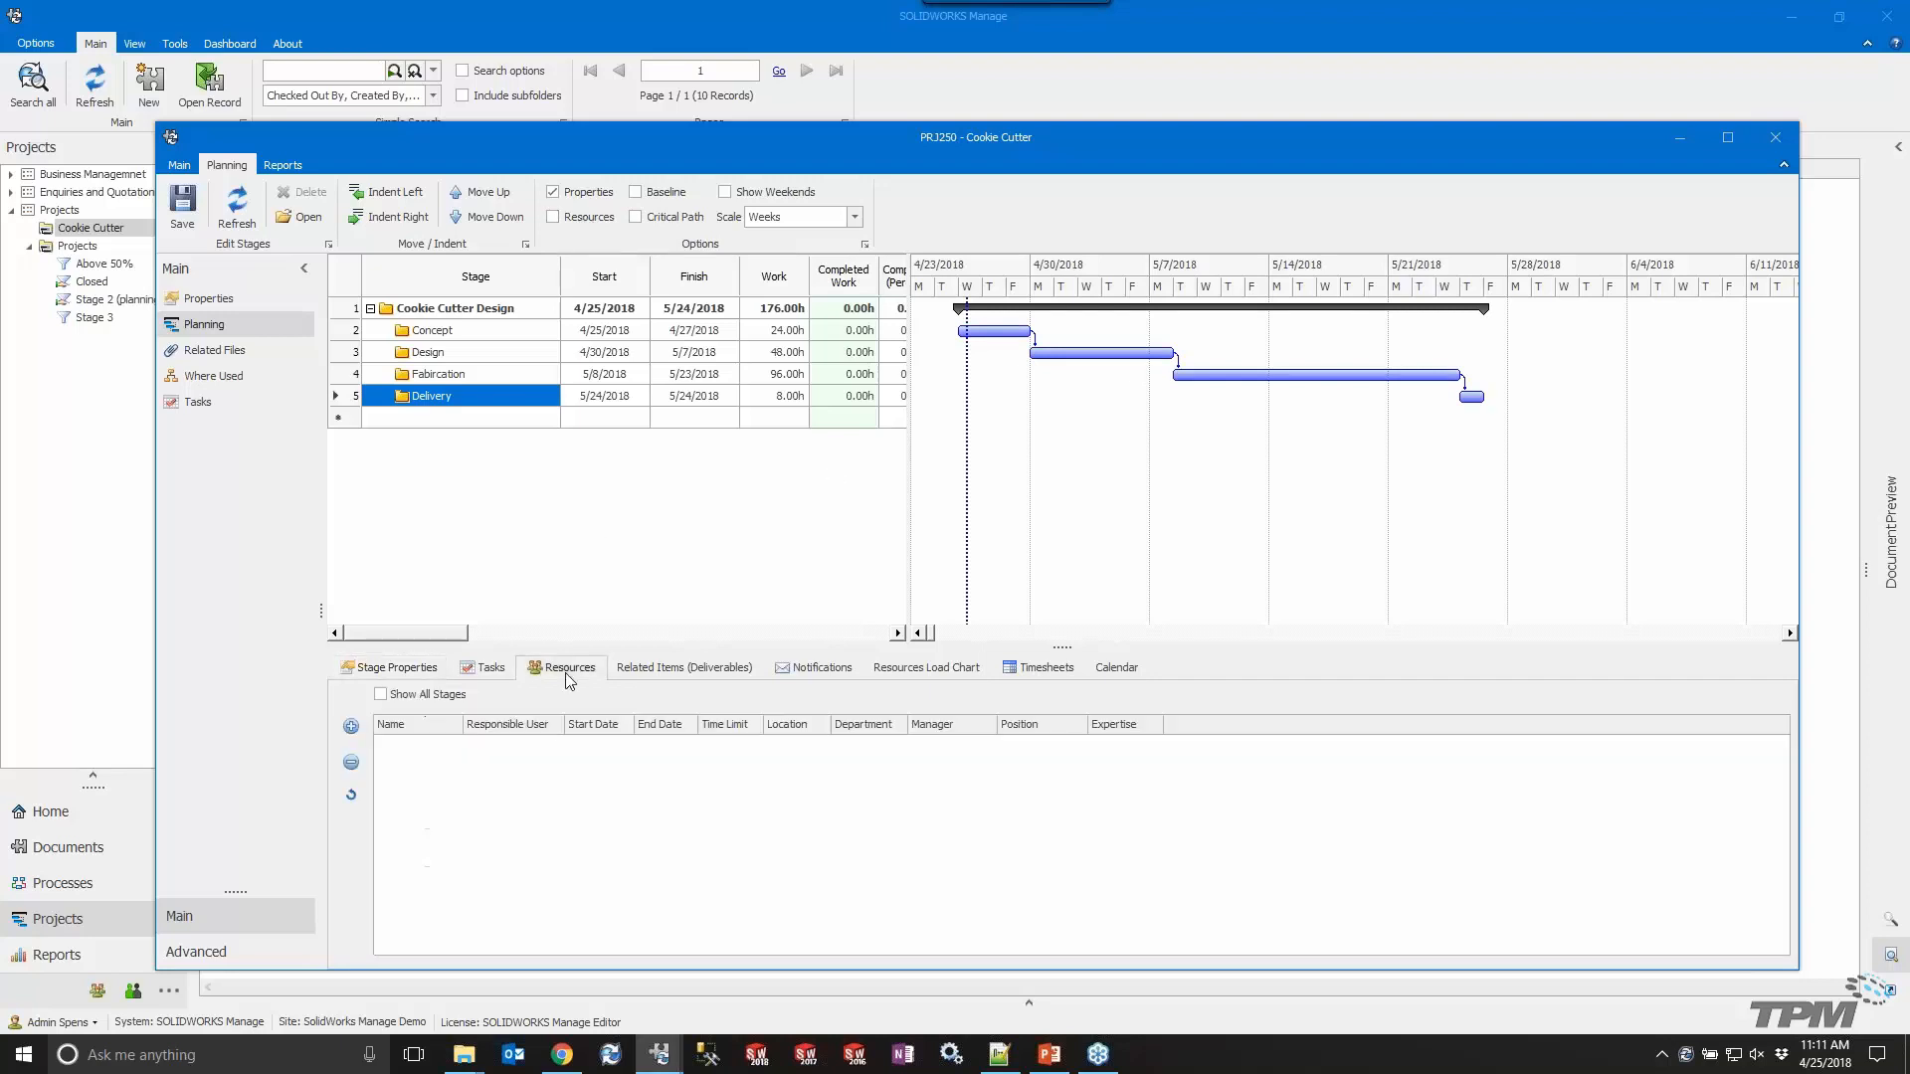
click(351, 727)
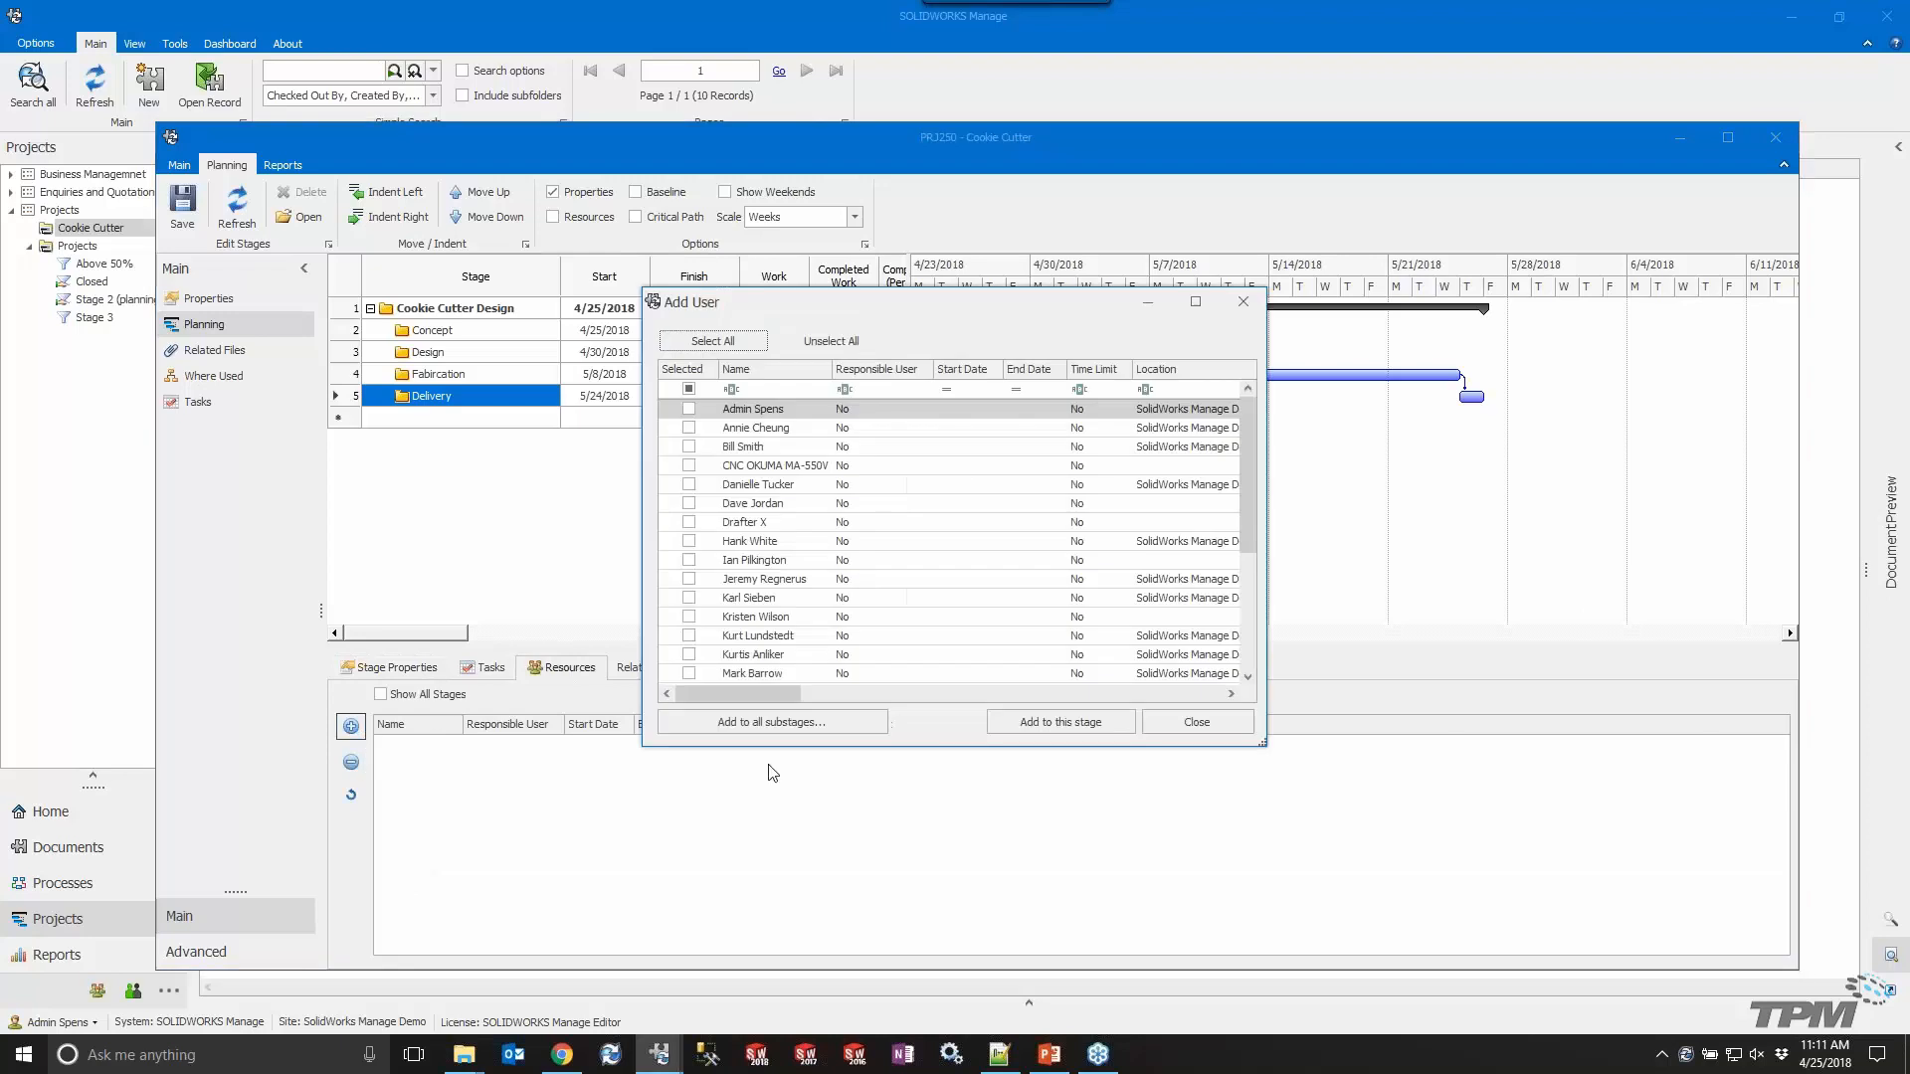
click(688, 429)
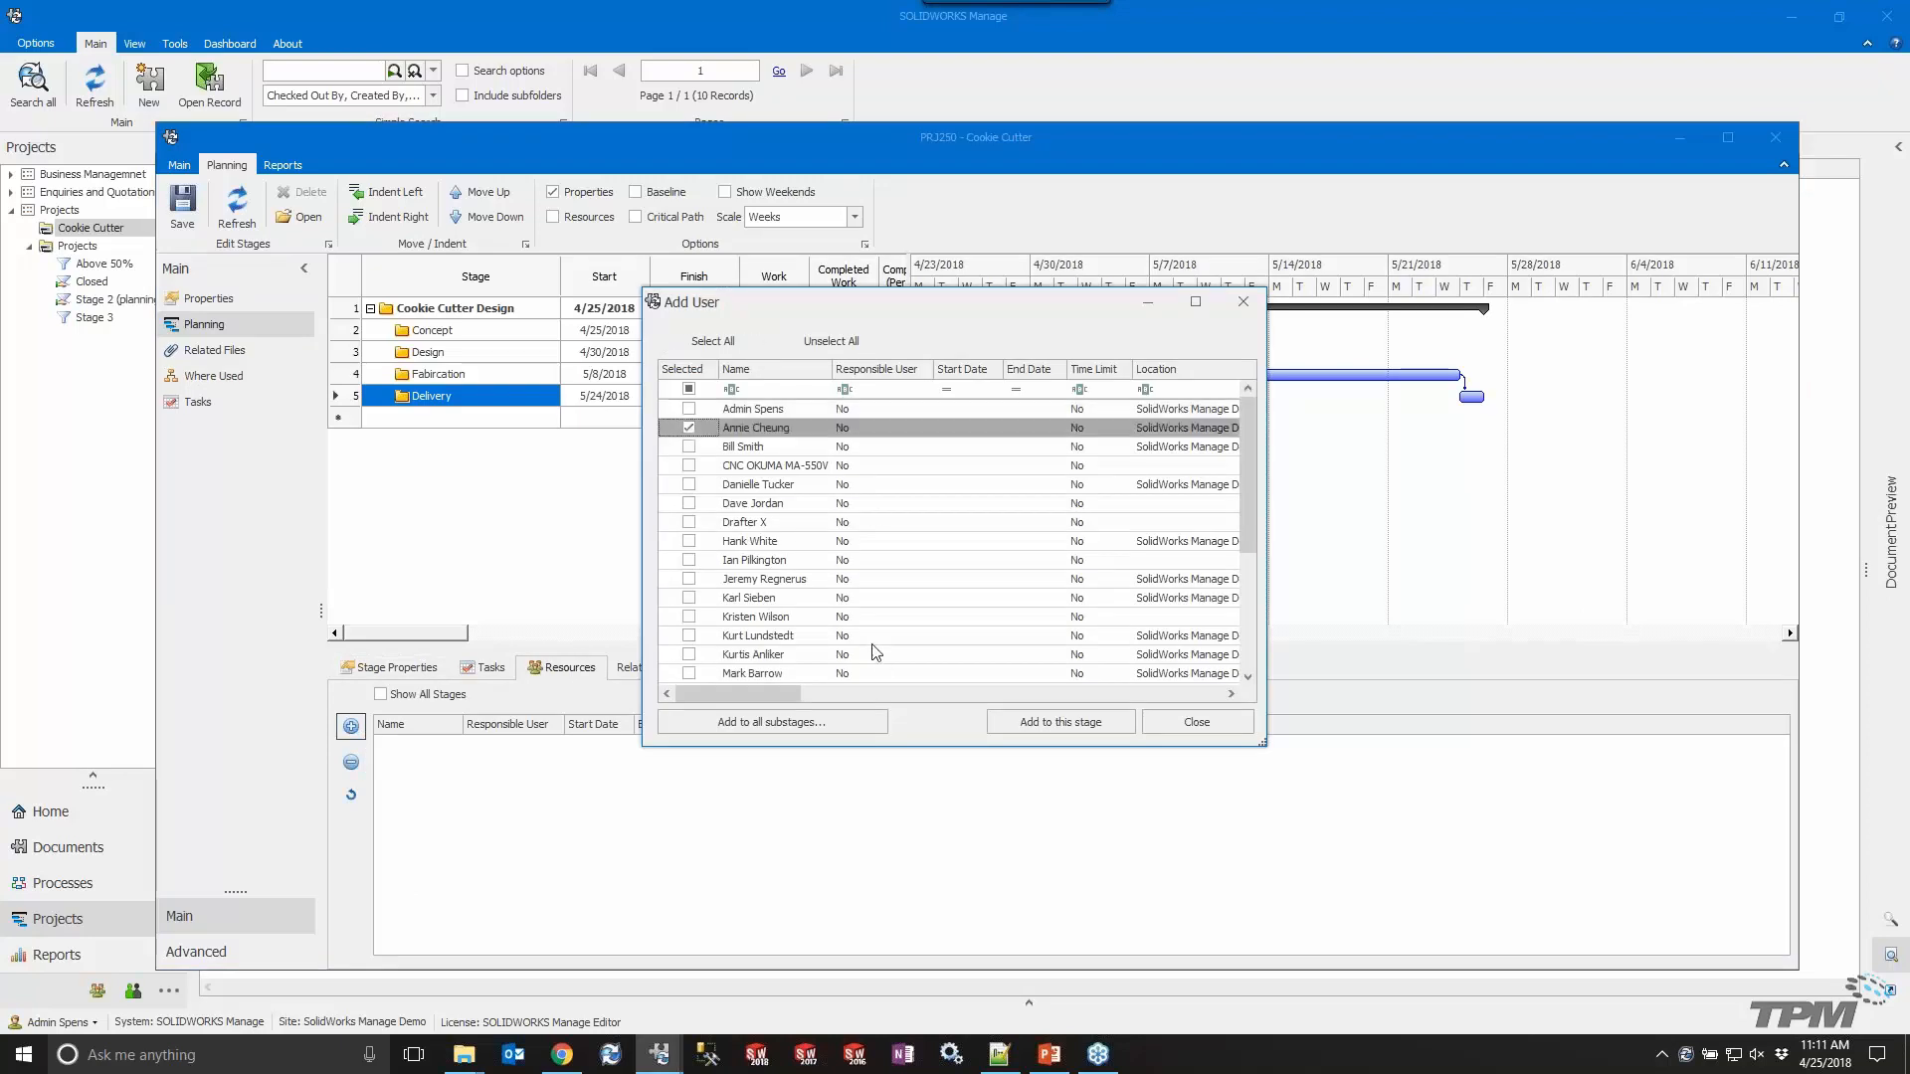
click(1062, 720)
click(1194, 722)
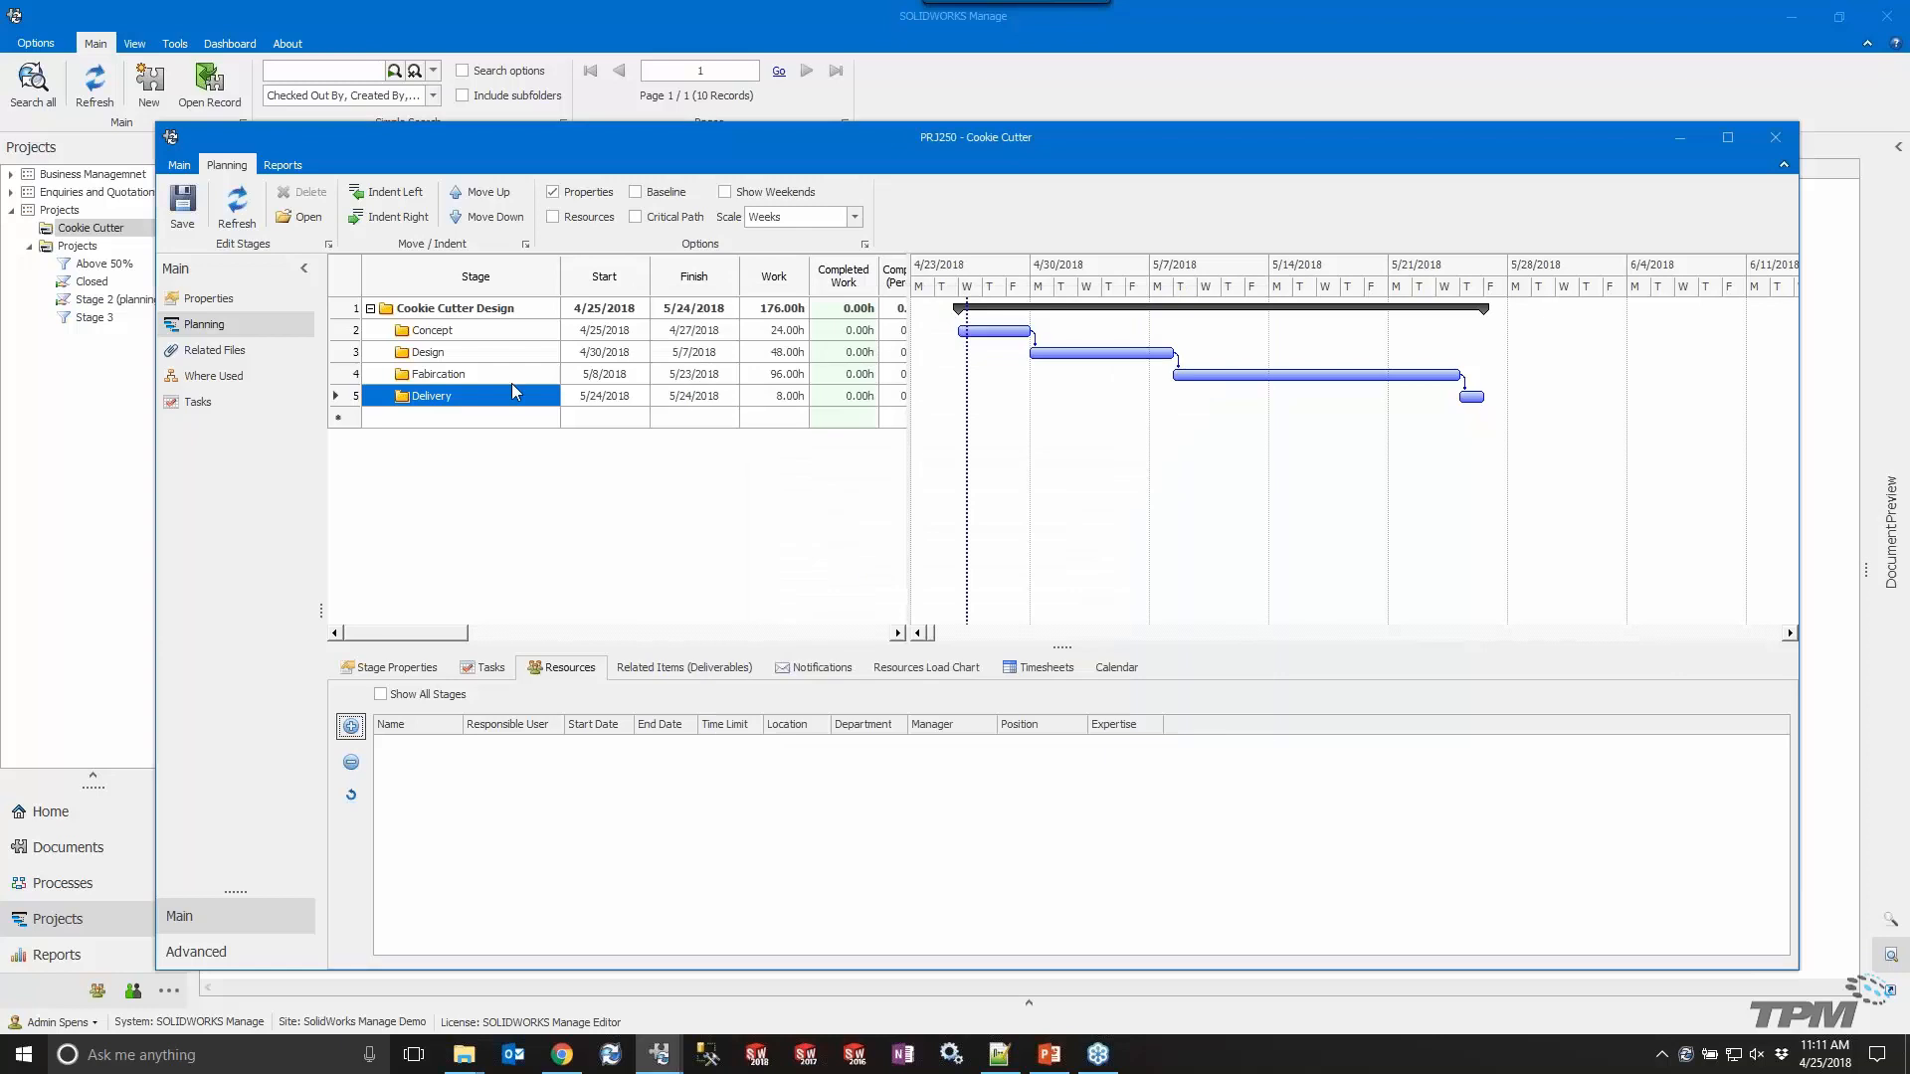
Add the second user in the list as a resource of the Concept stage only.
click(443, 335)
click(351, 725)
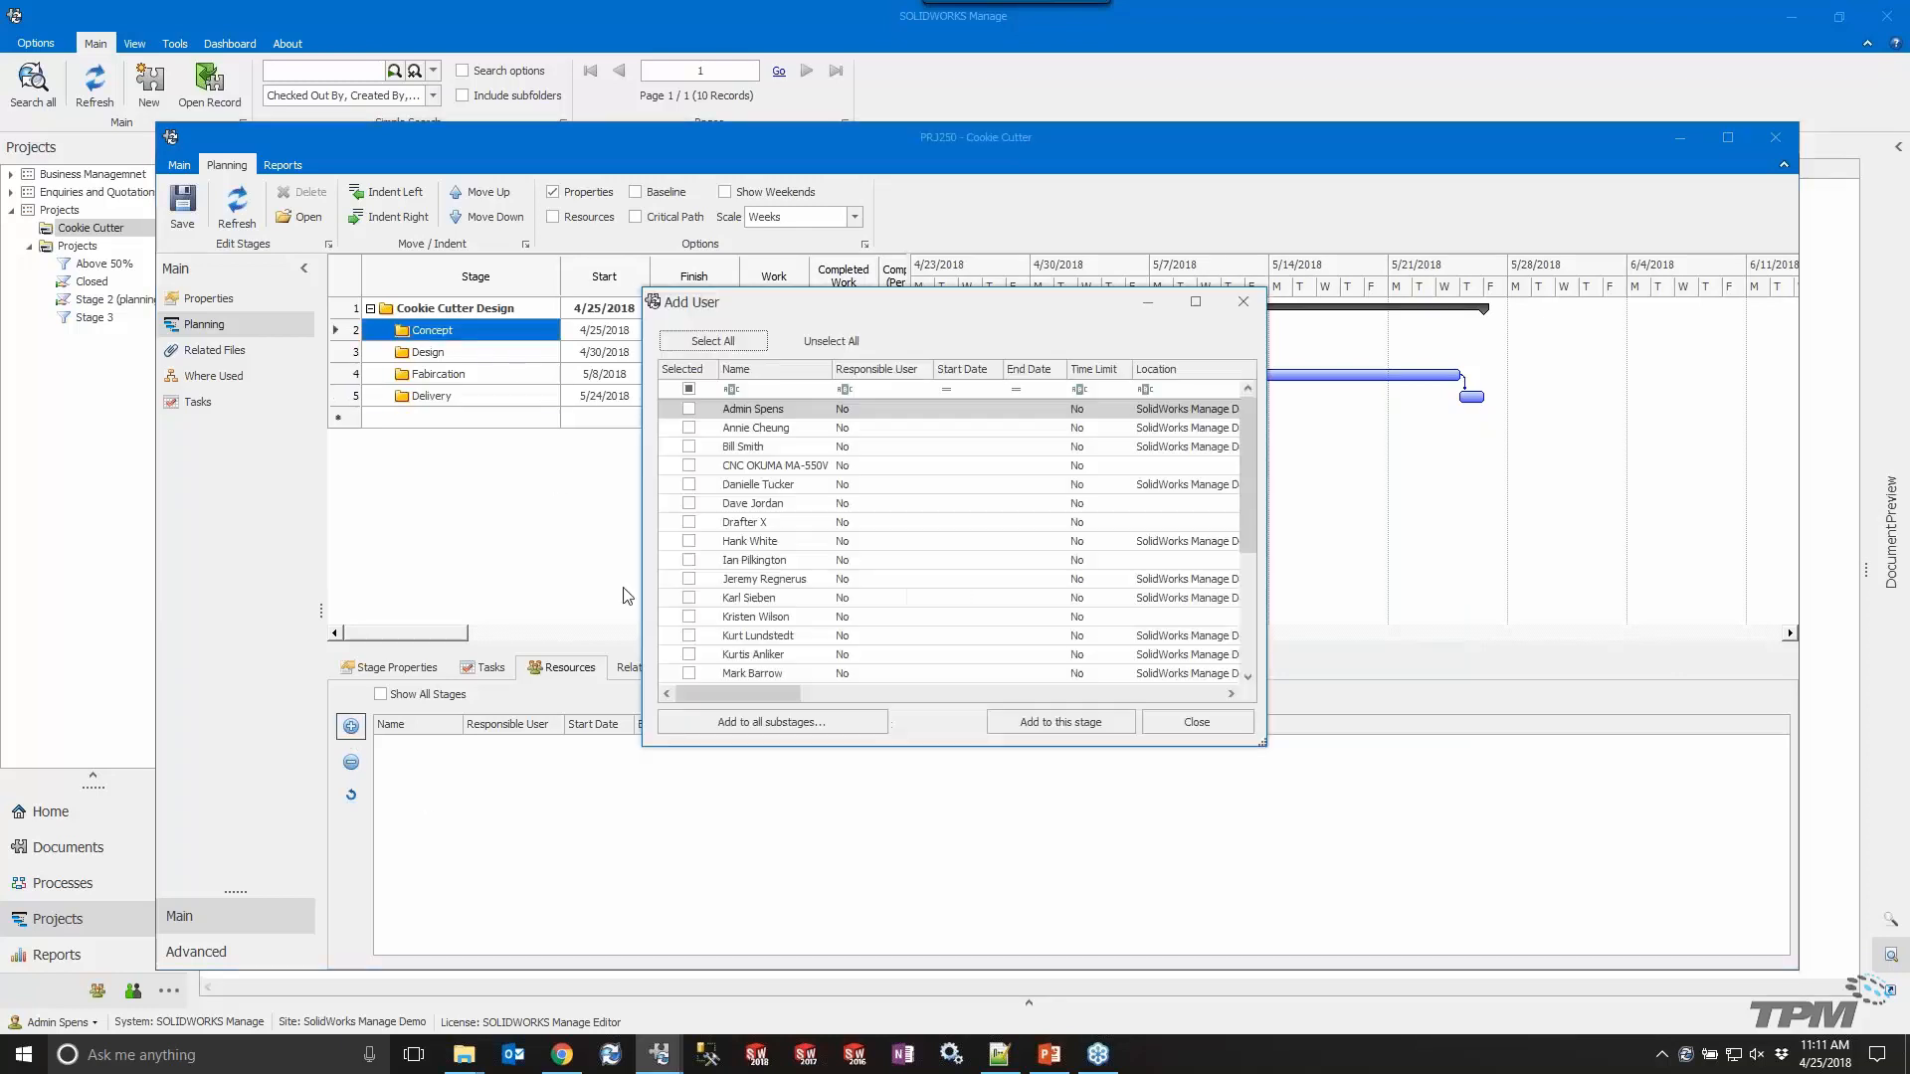
click(688, 429)
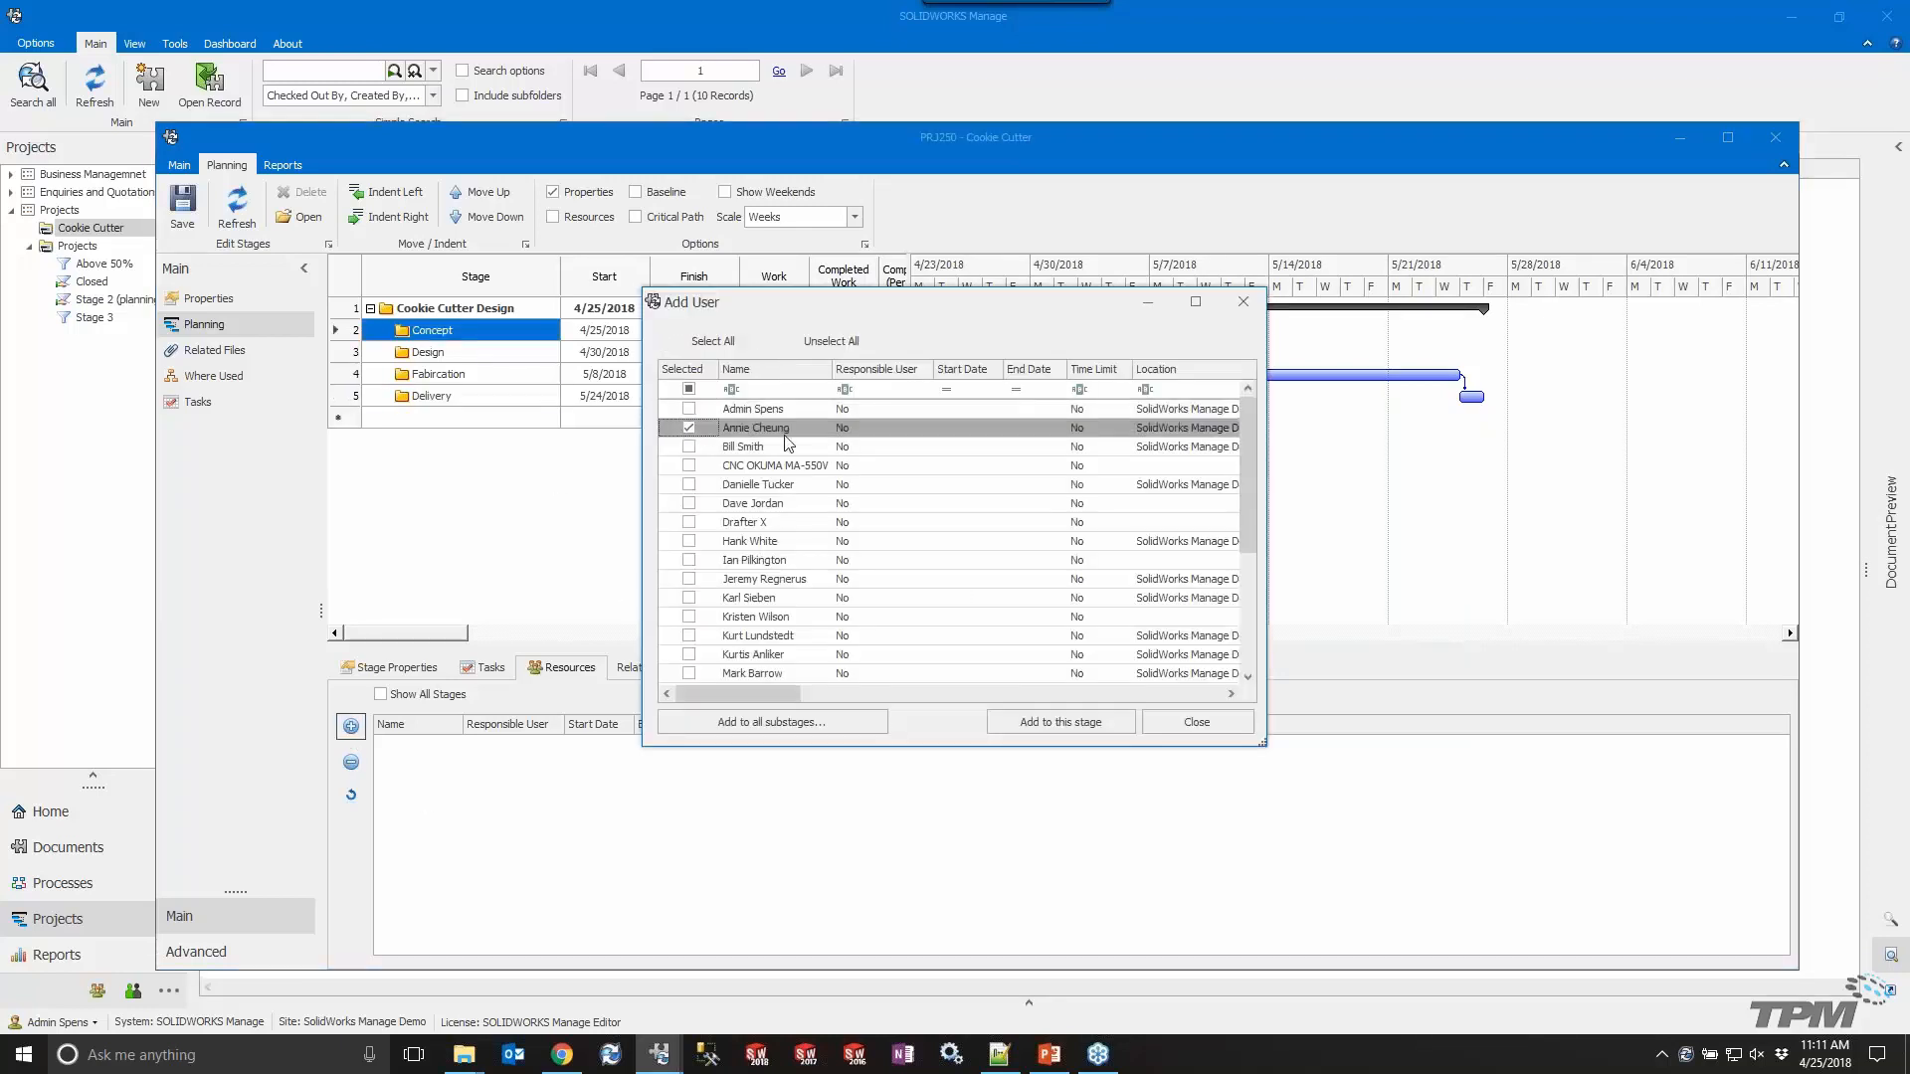
click(1063, 723)
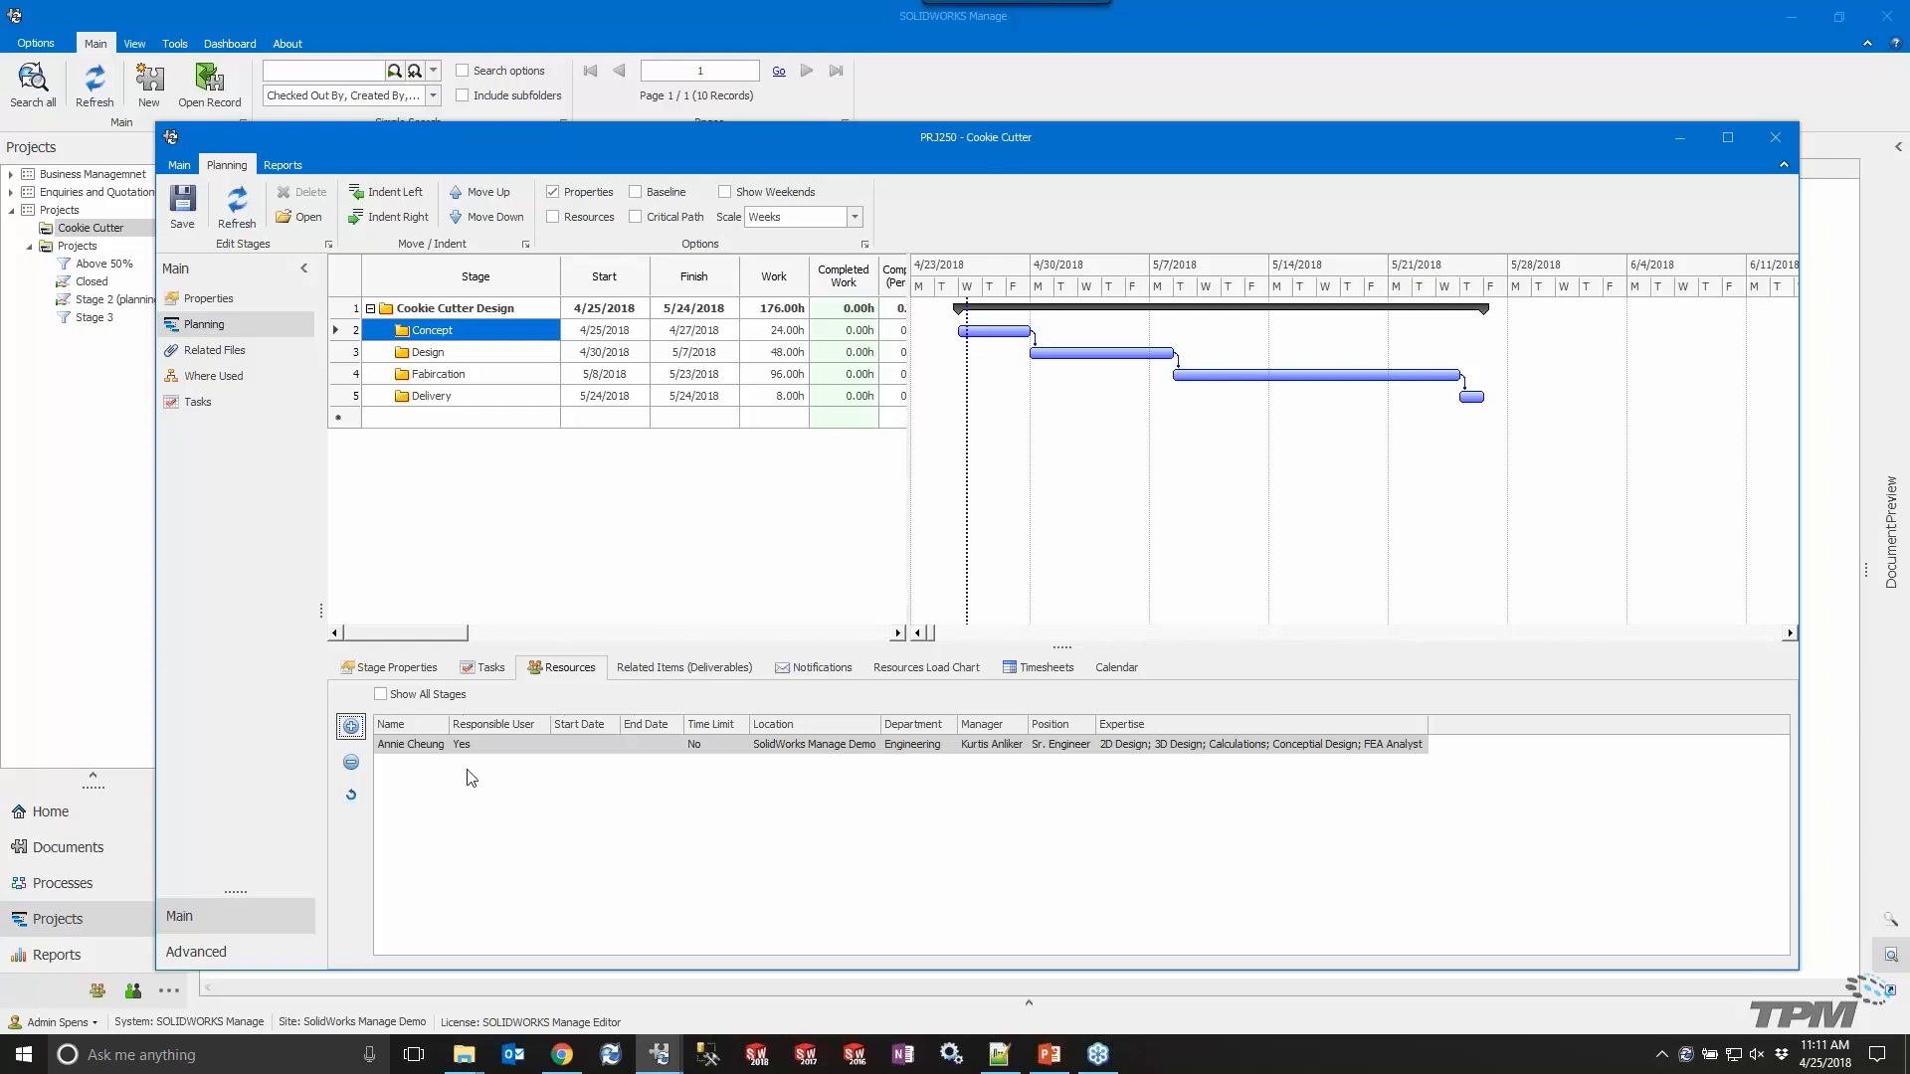
Add the ninth user in the list as a resource of the Design stage only.
click(430, 353)
click(350, 726)
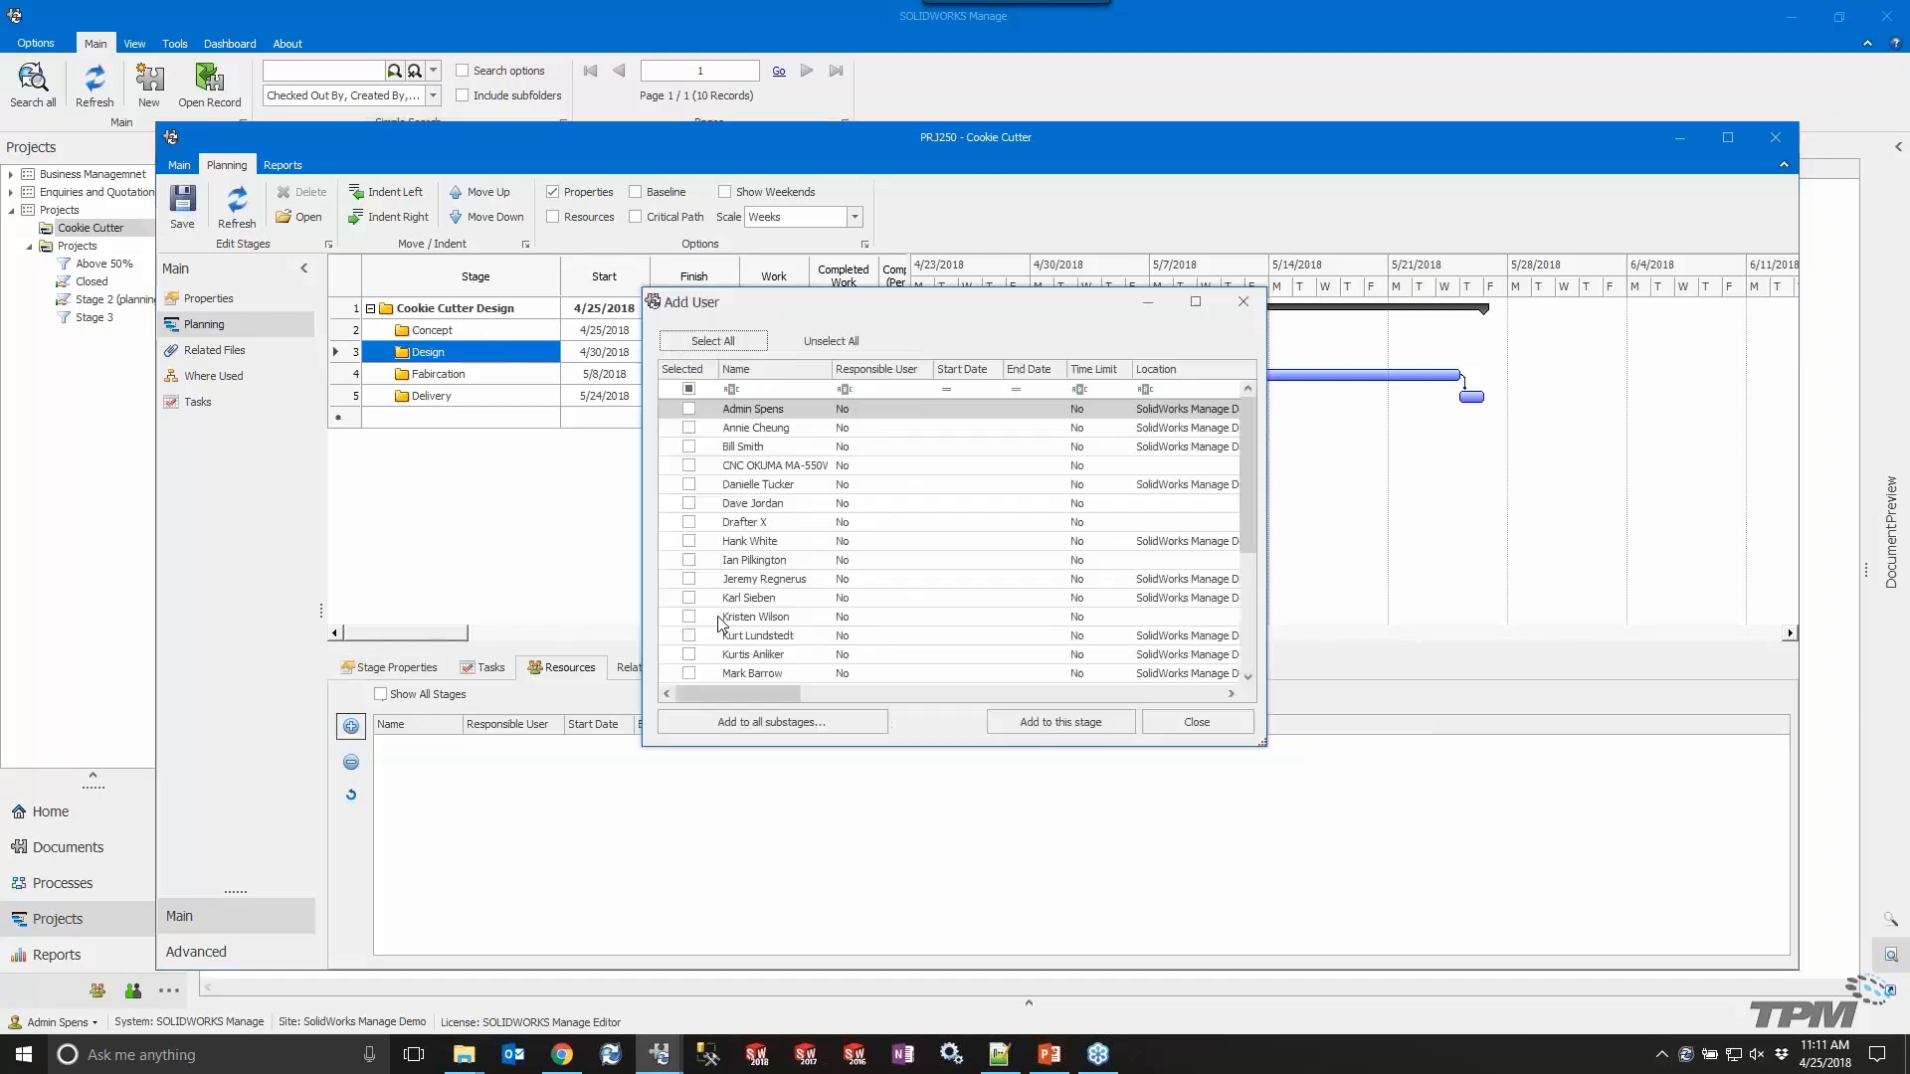
click(688, 560)
click(1064, 723)
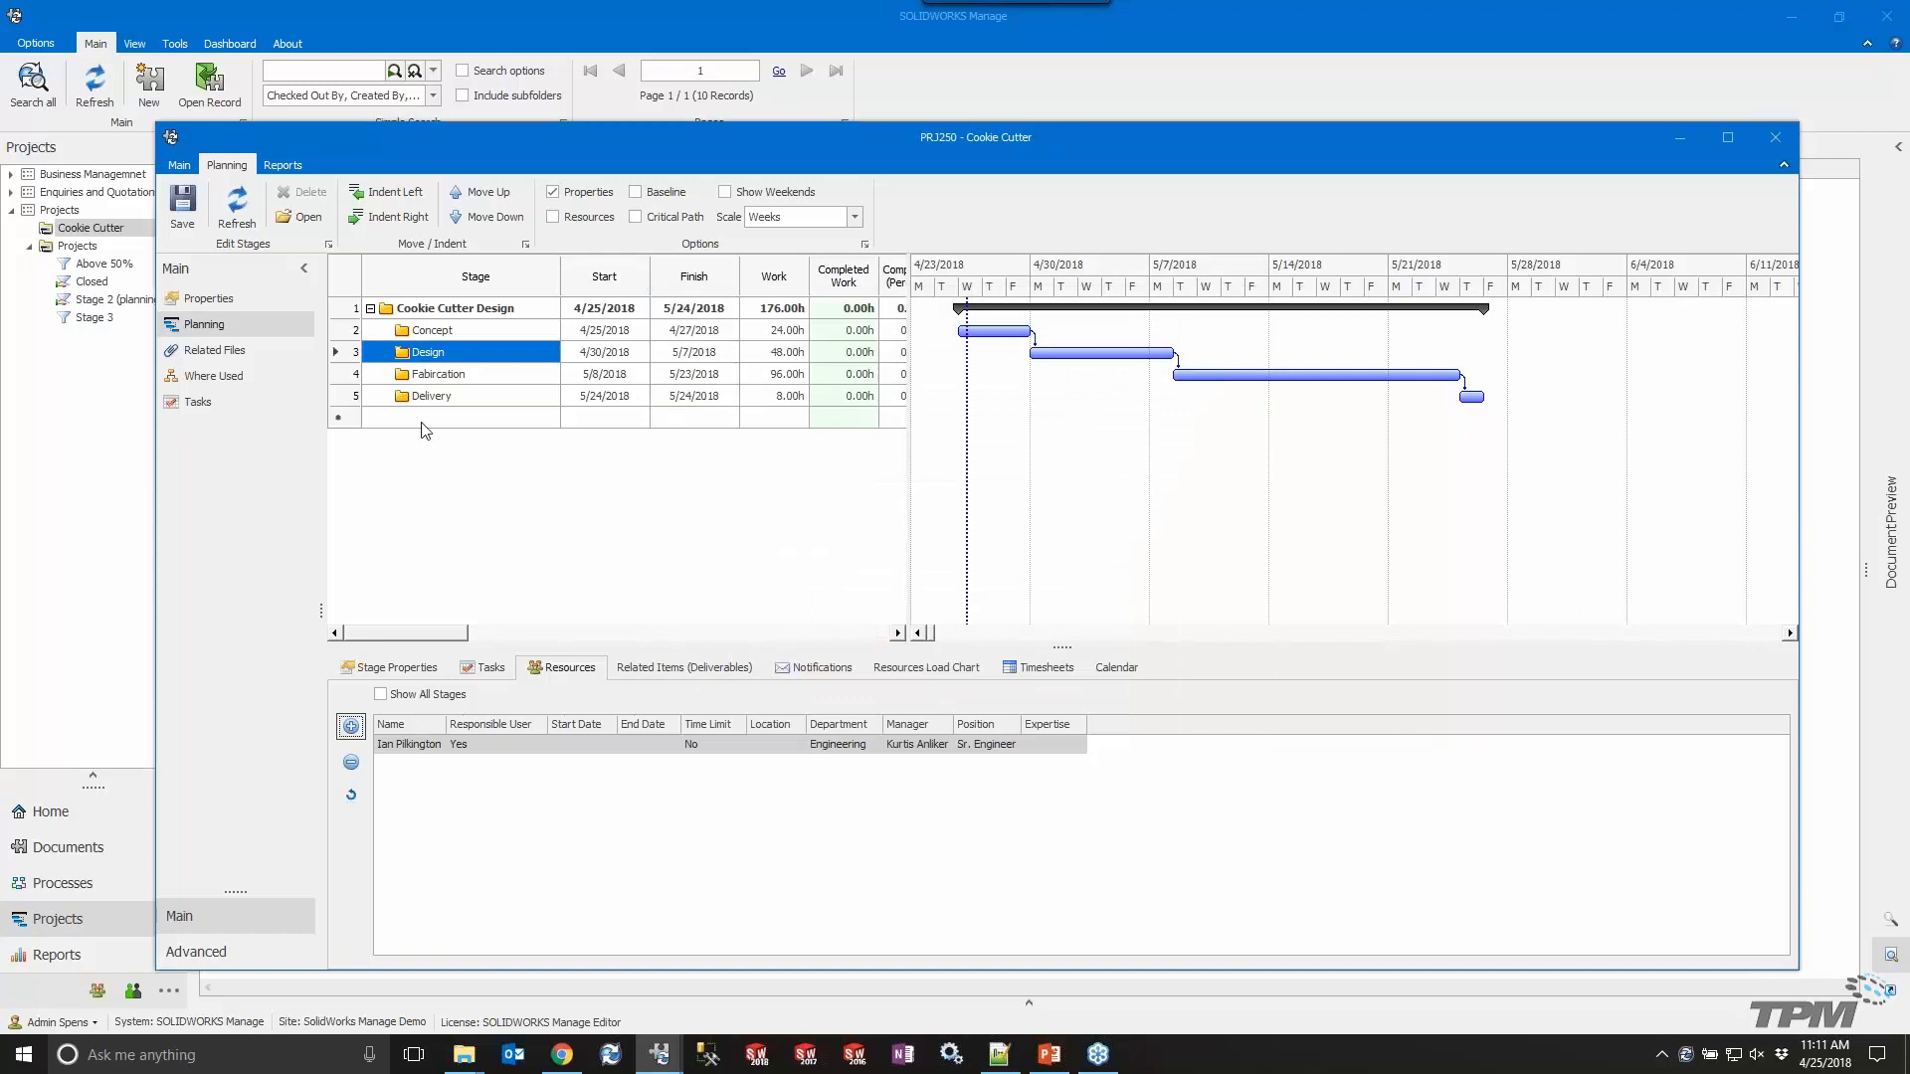
Add the eighth user in the list, the shop floor planner, as a resource of both the Fabircation and Delivery stages.
click(433, 375)
click(350, 726)
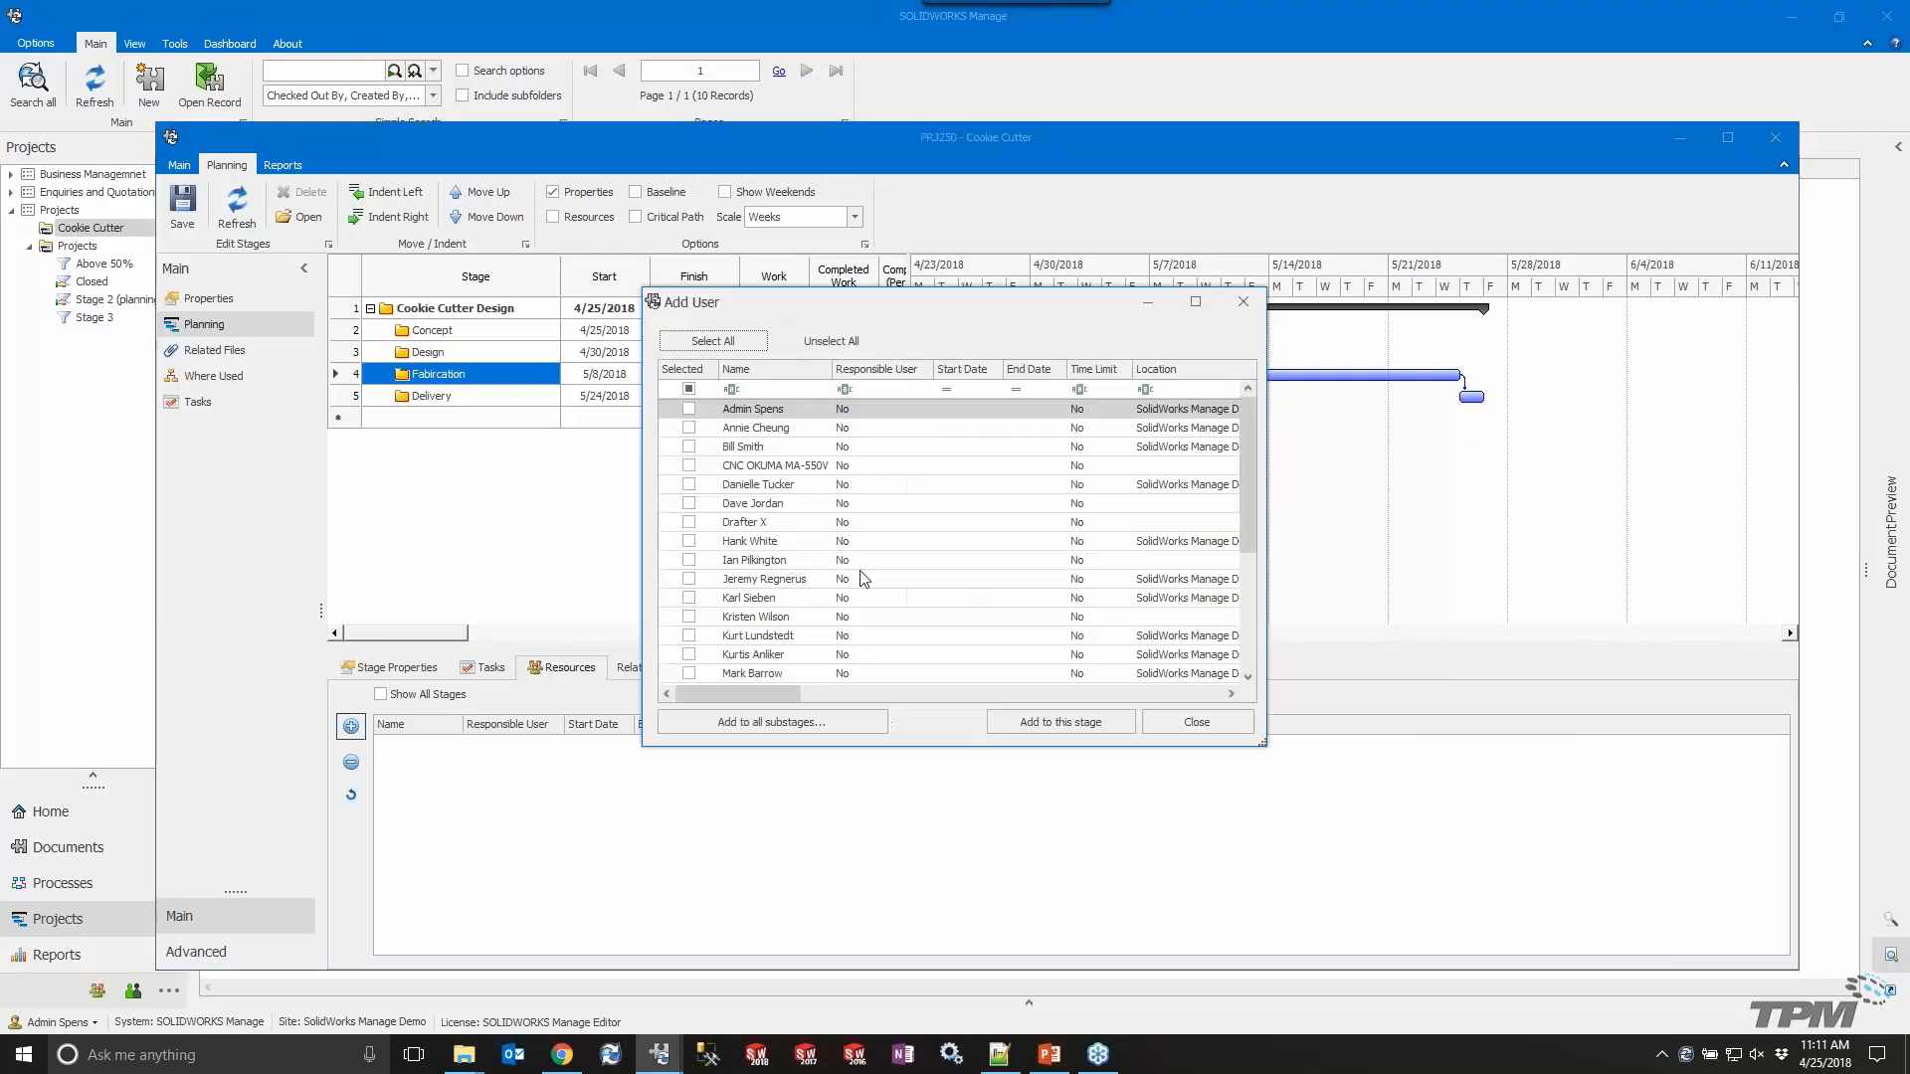
click(689, 541)
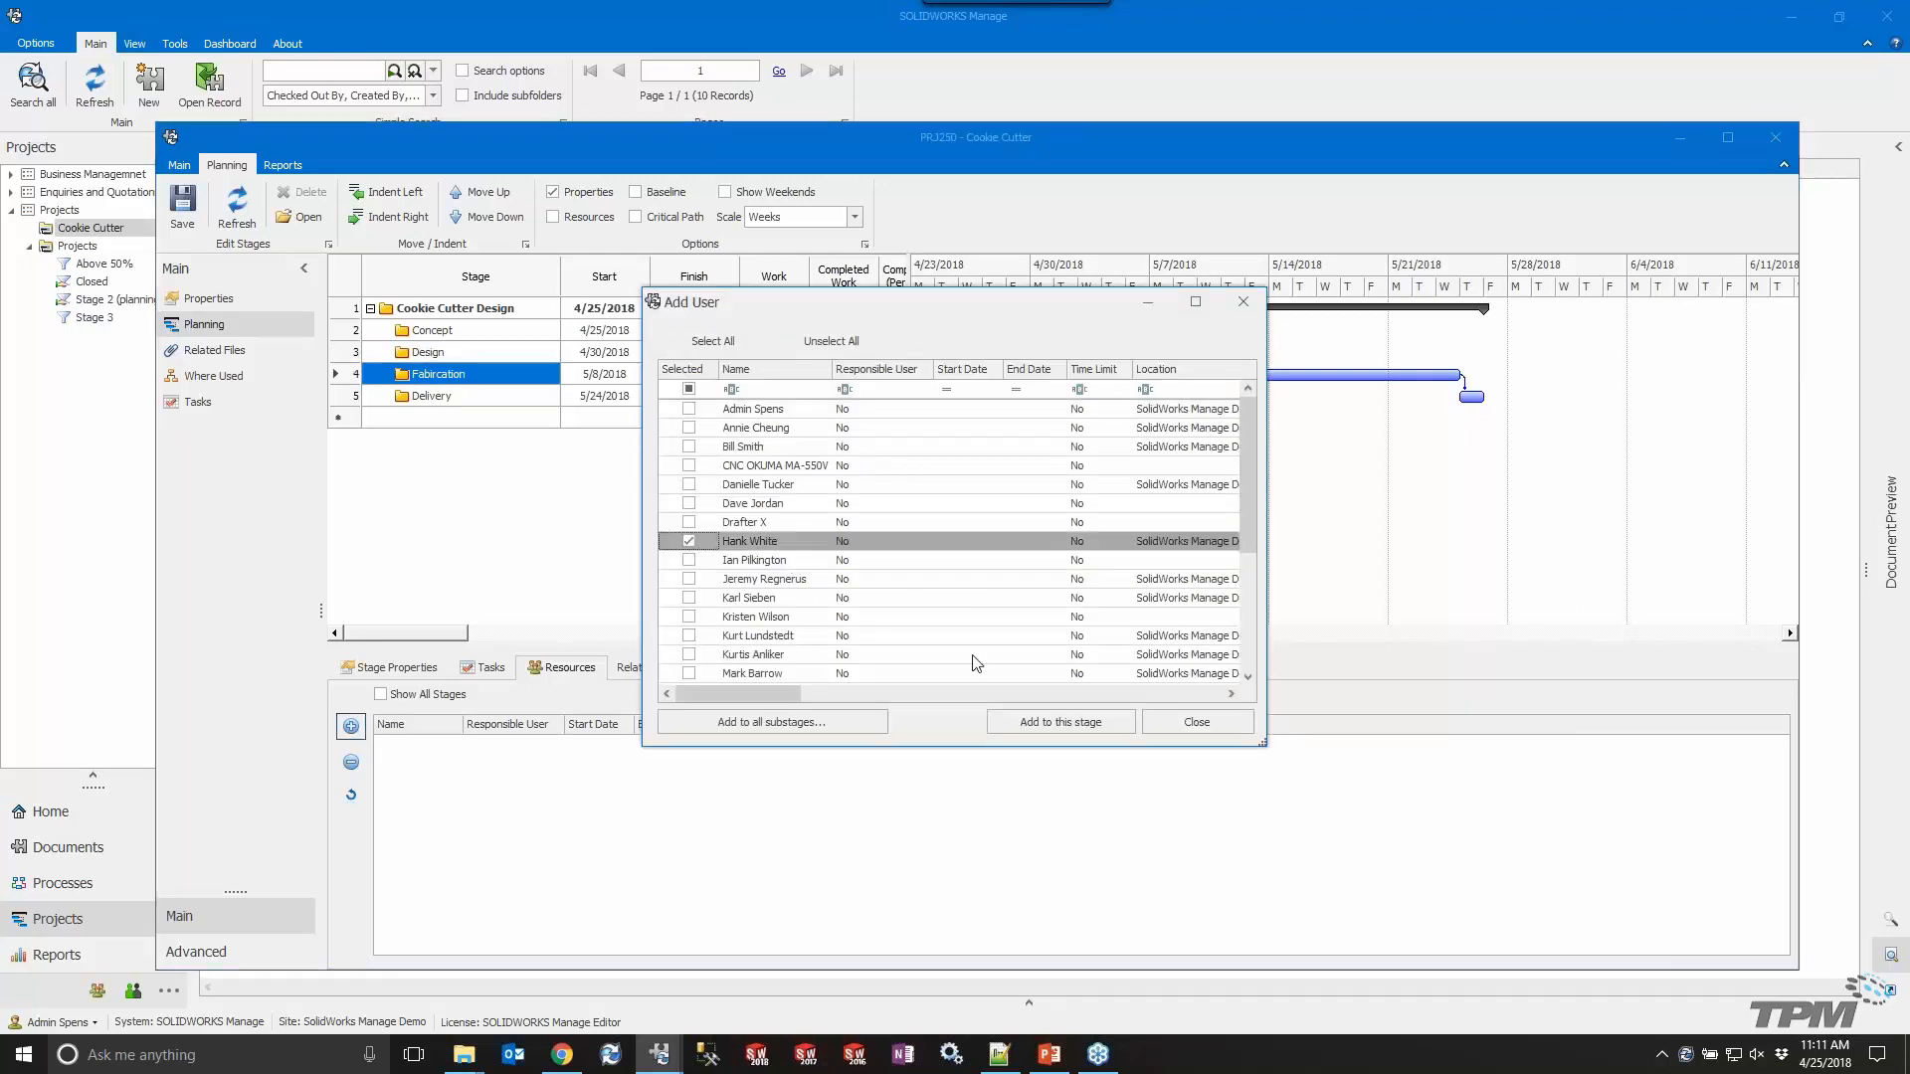
click(1040, 720)
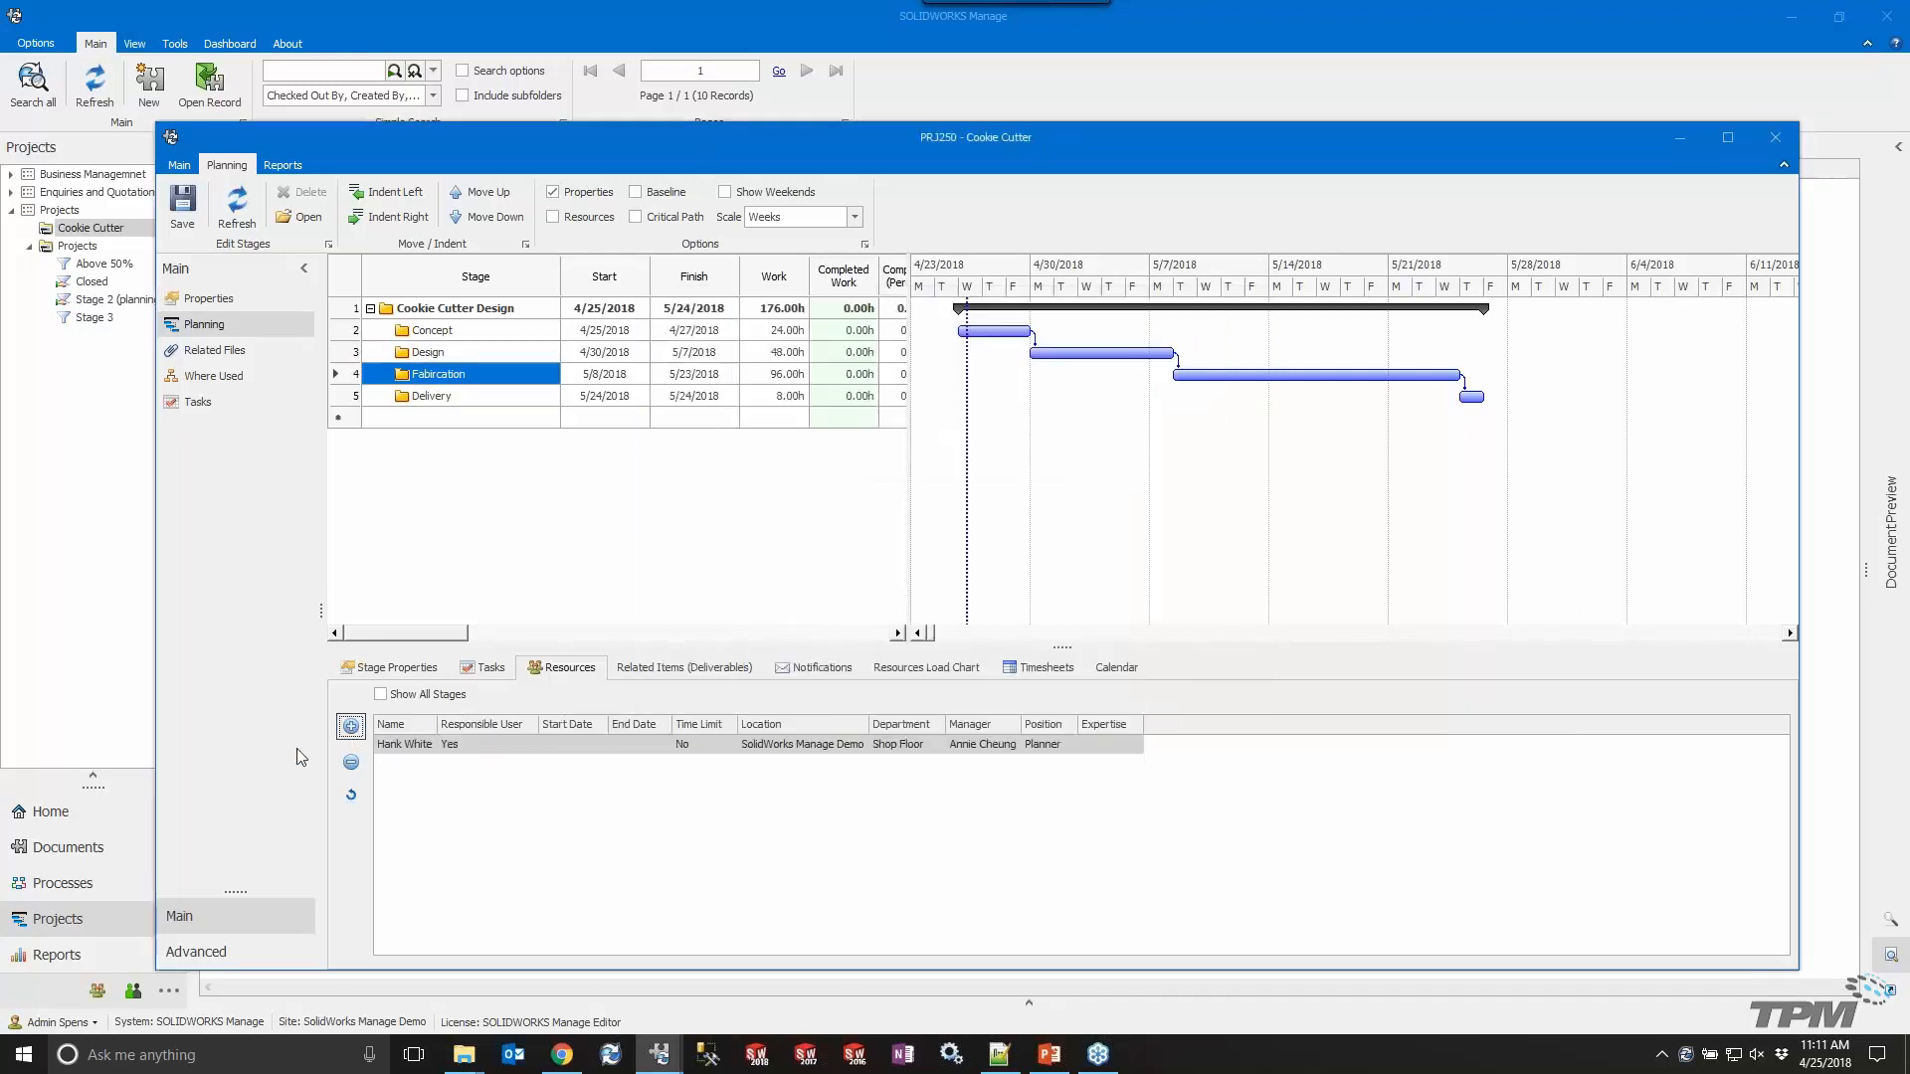
click(430, 398)
click(351, 726)
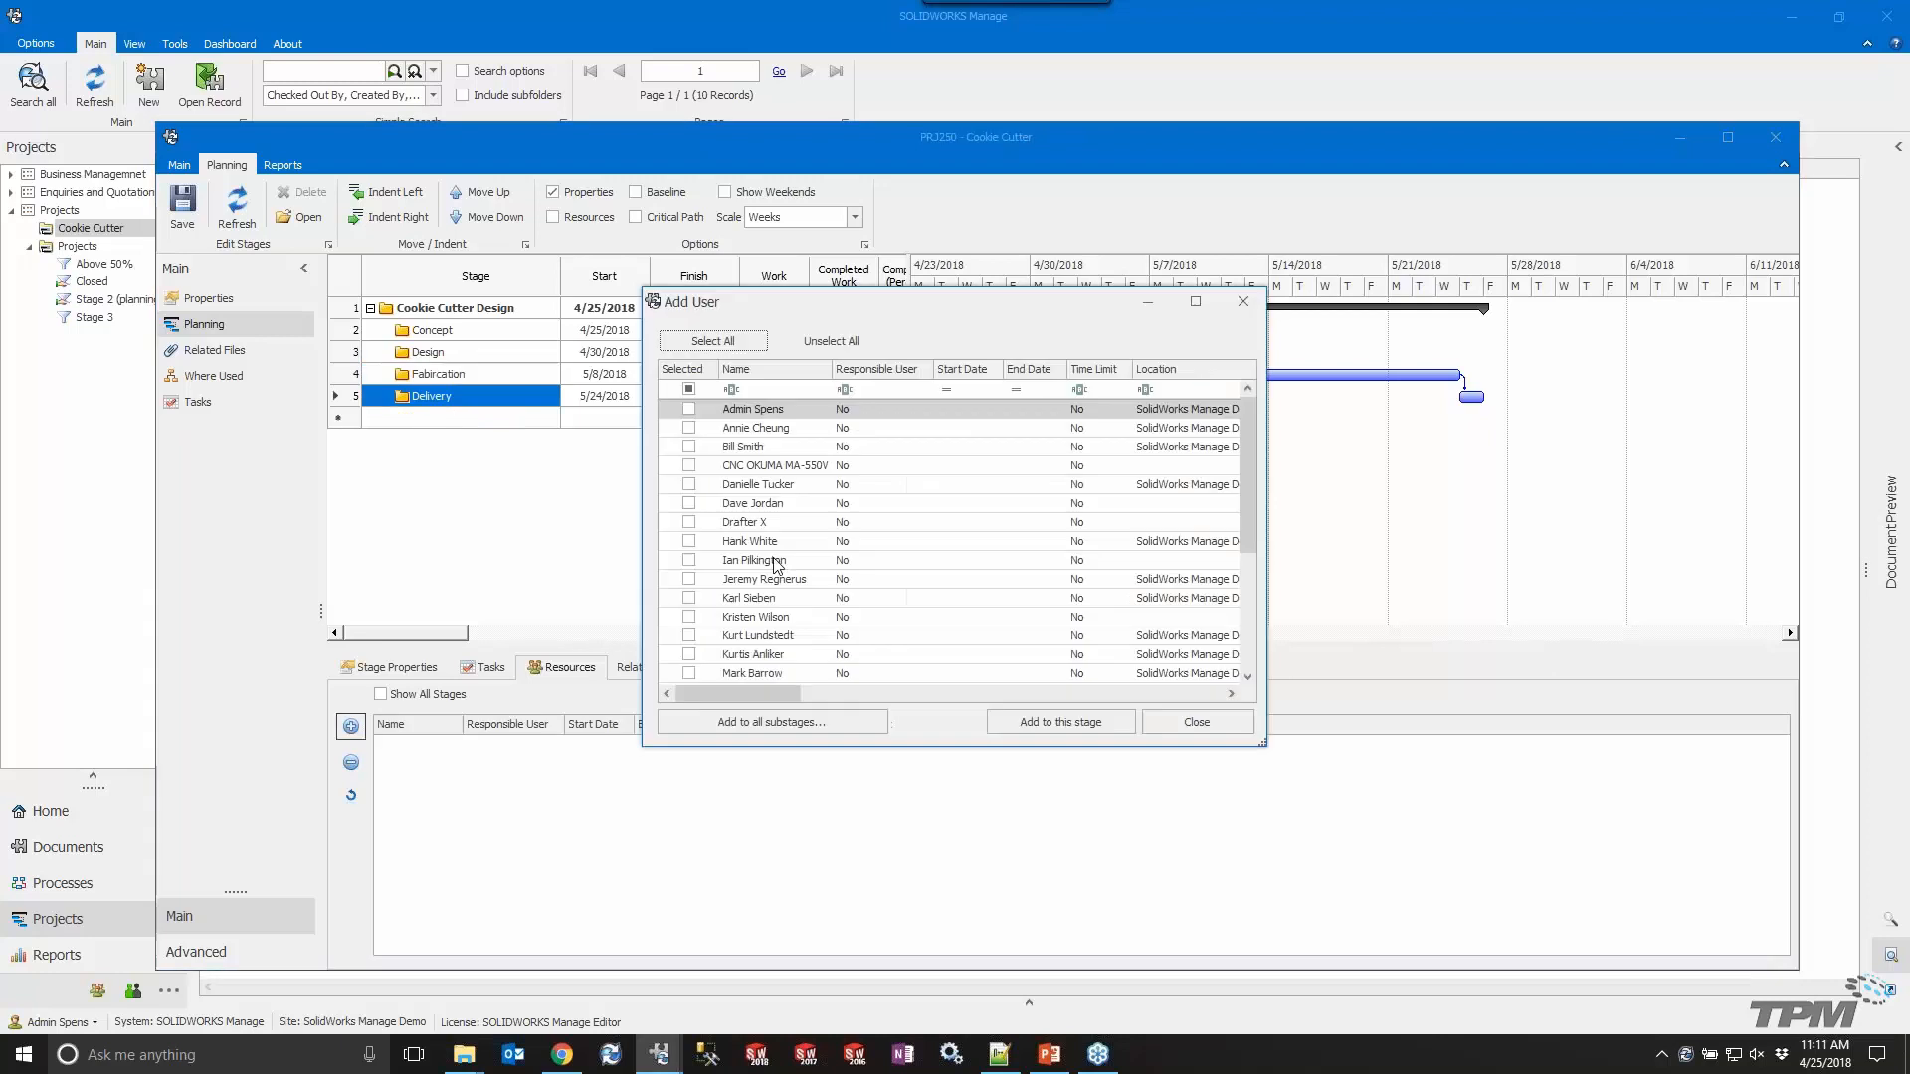
click(689, 541)
click(1056, 723)
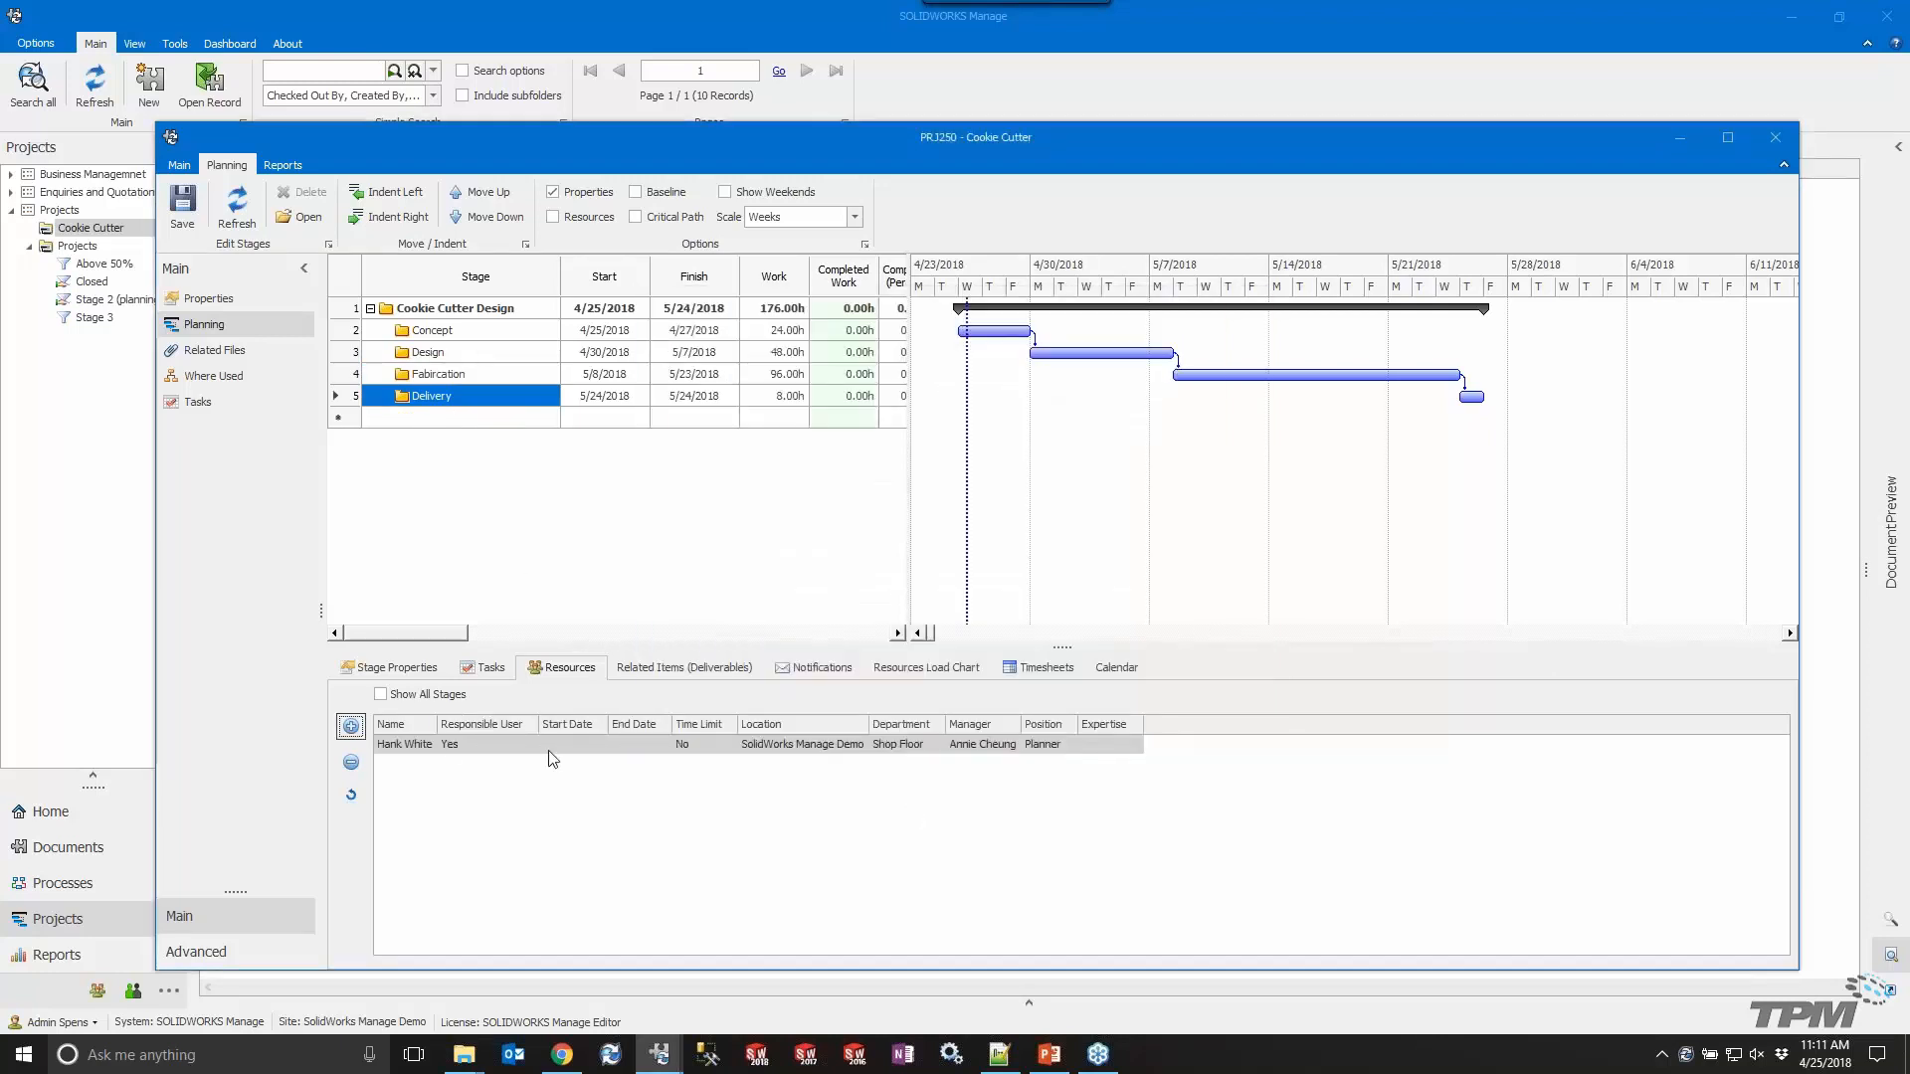
Save the plan and display the assigned resources for all stages in the resource list and on the Gantt chart.
click(422, 696)
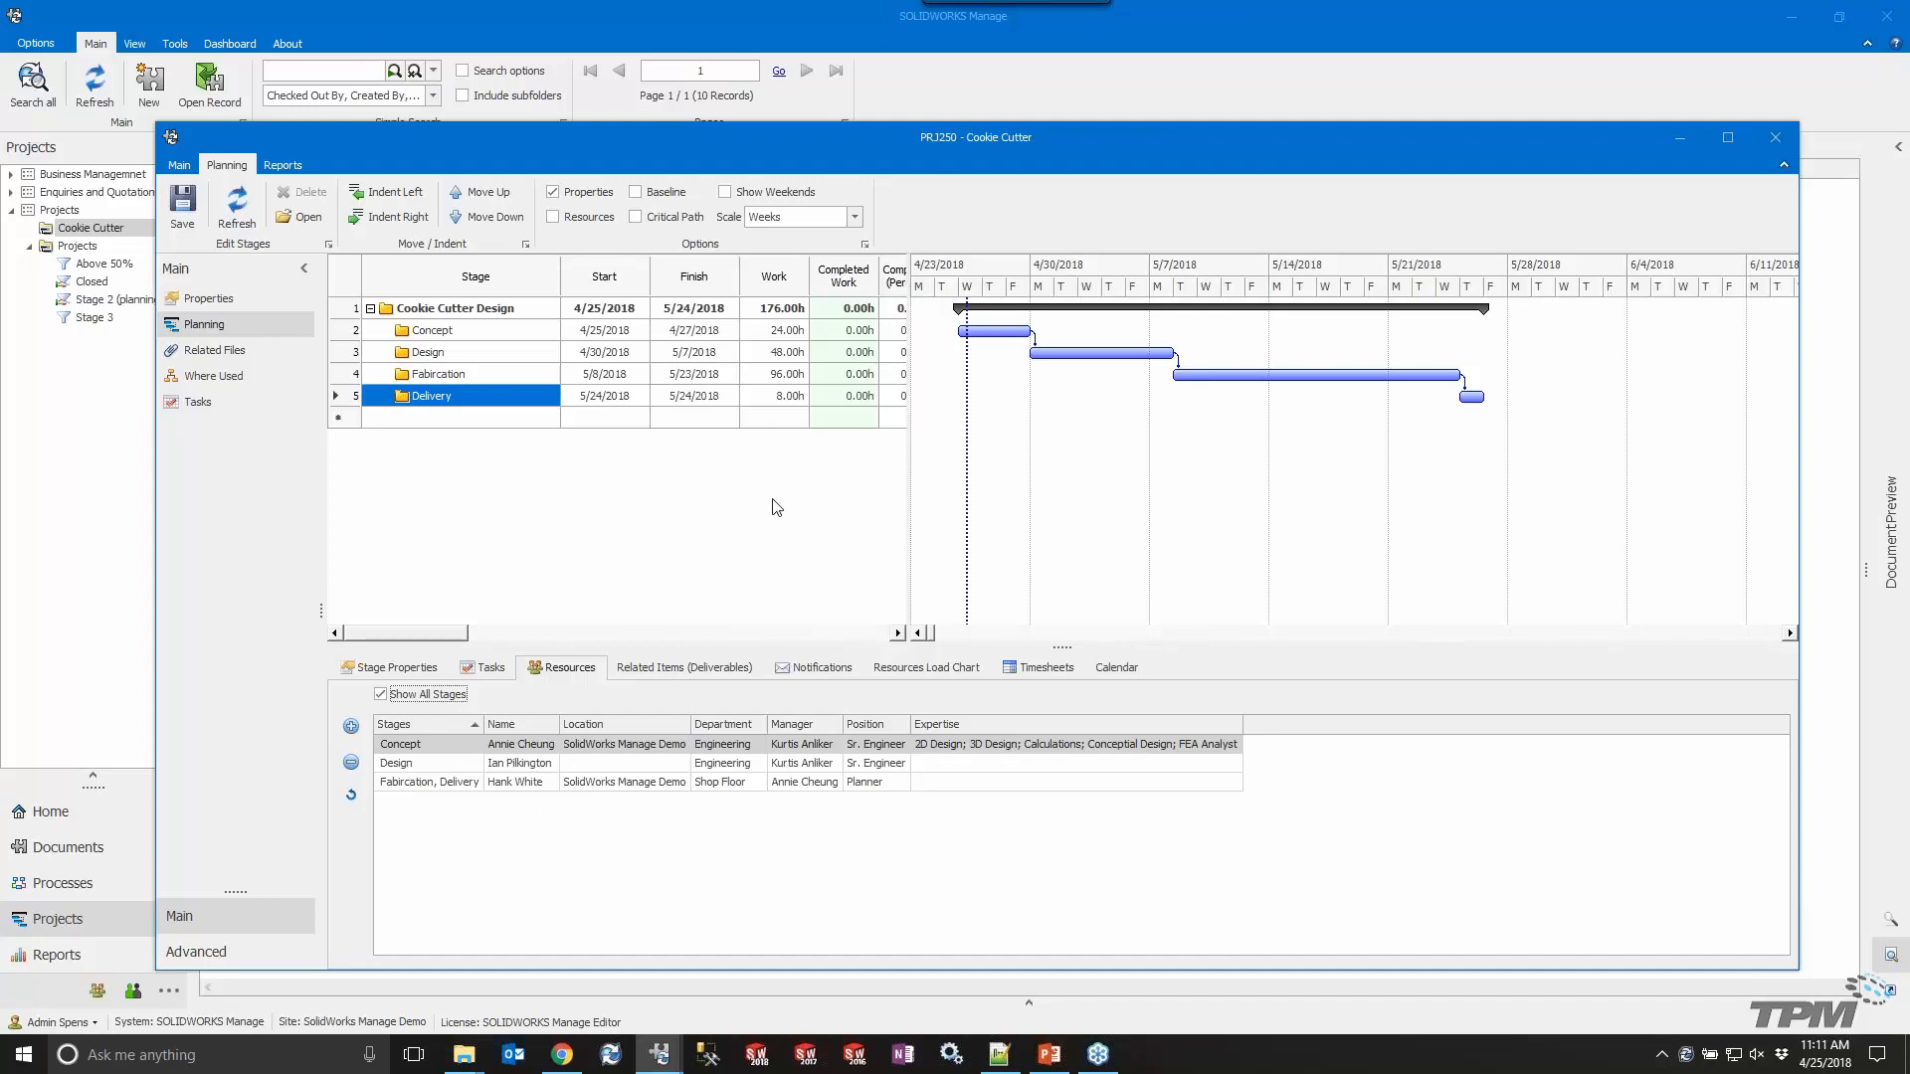
click(600, 227)
click(186, 204)
click(593, 219)
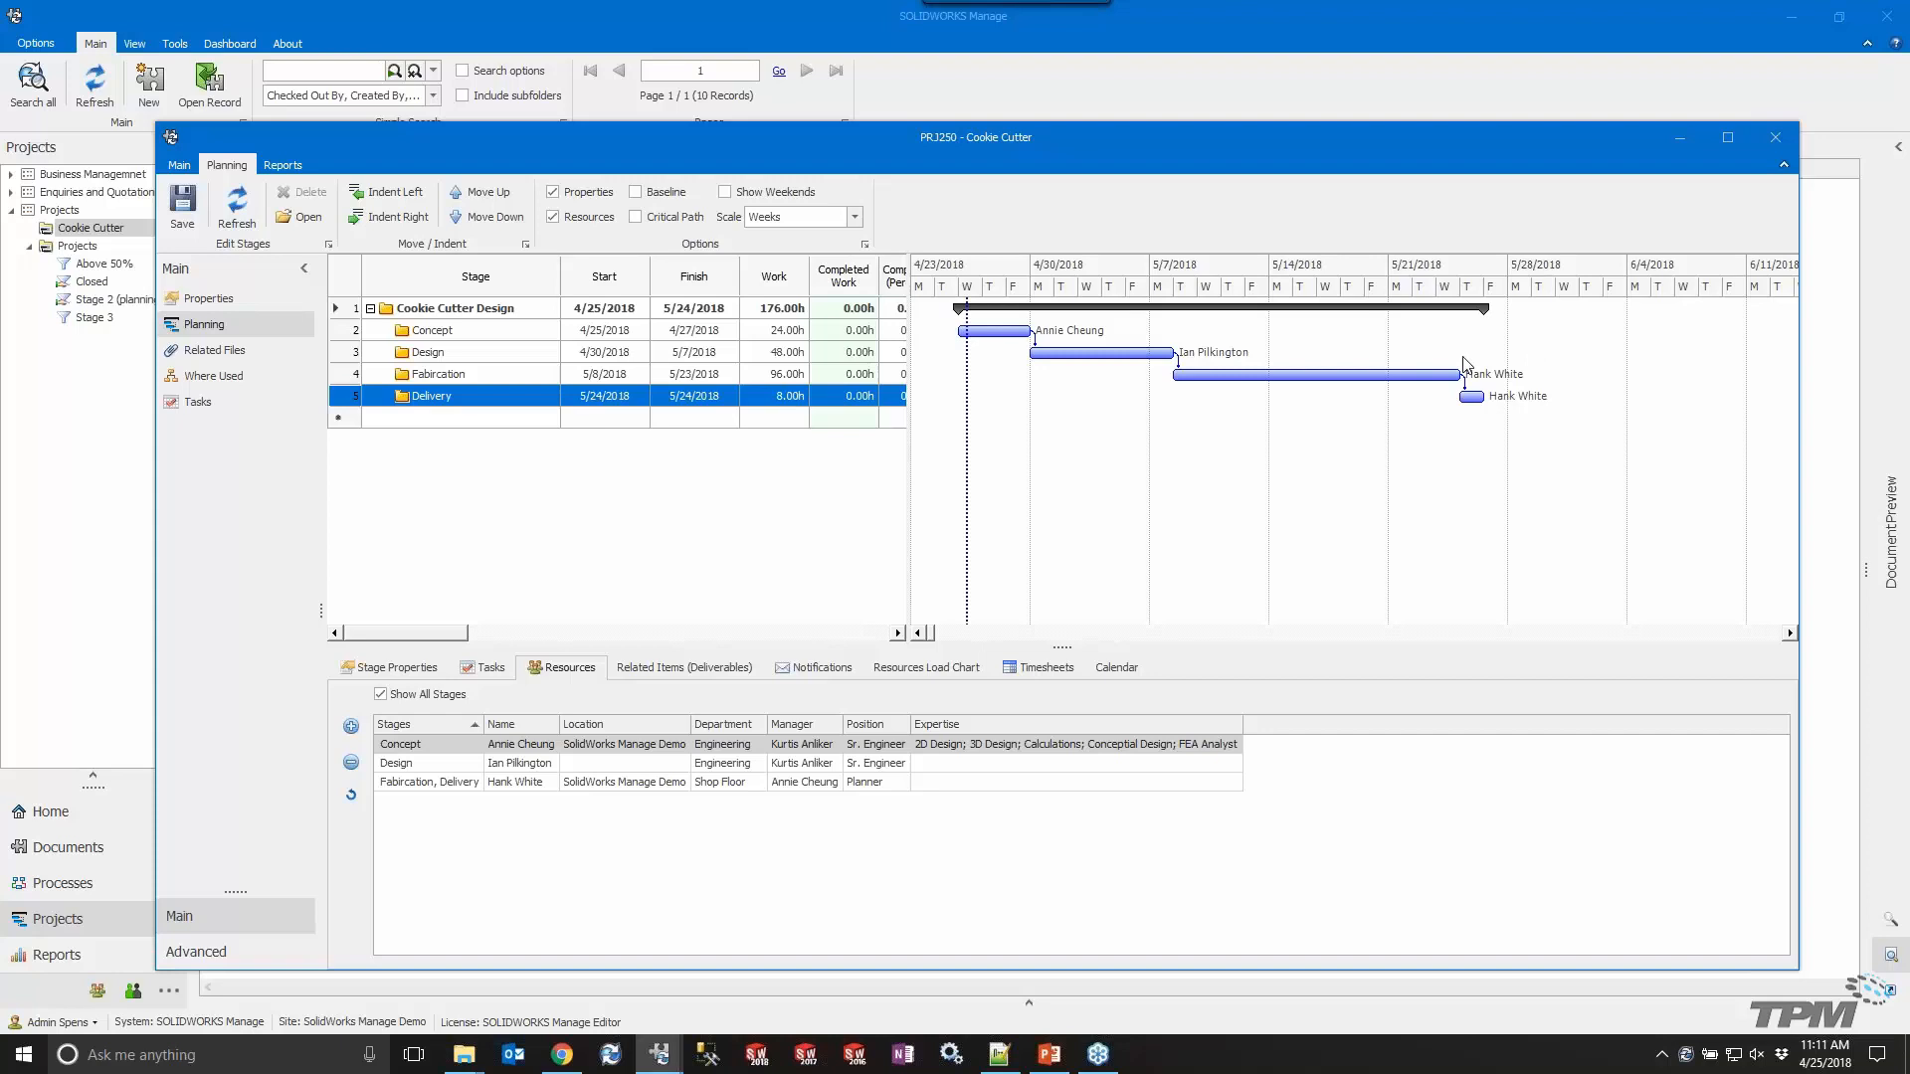
Try the baseline, critical path and Months scale on the Gantt chart, and return to the Weeks scale.
click(671, 195)
click(670, 195)
click(666, 219)
click(666, 218)
click(856, 218)
click(820, 274)
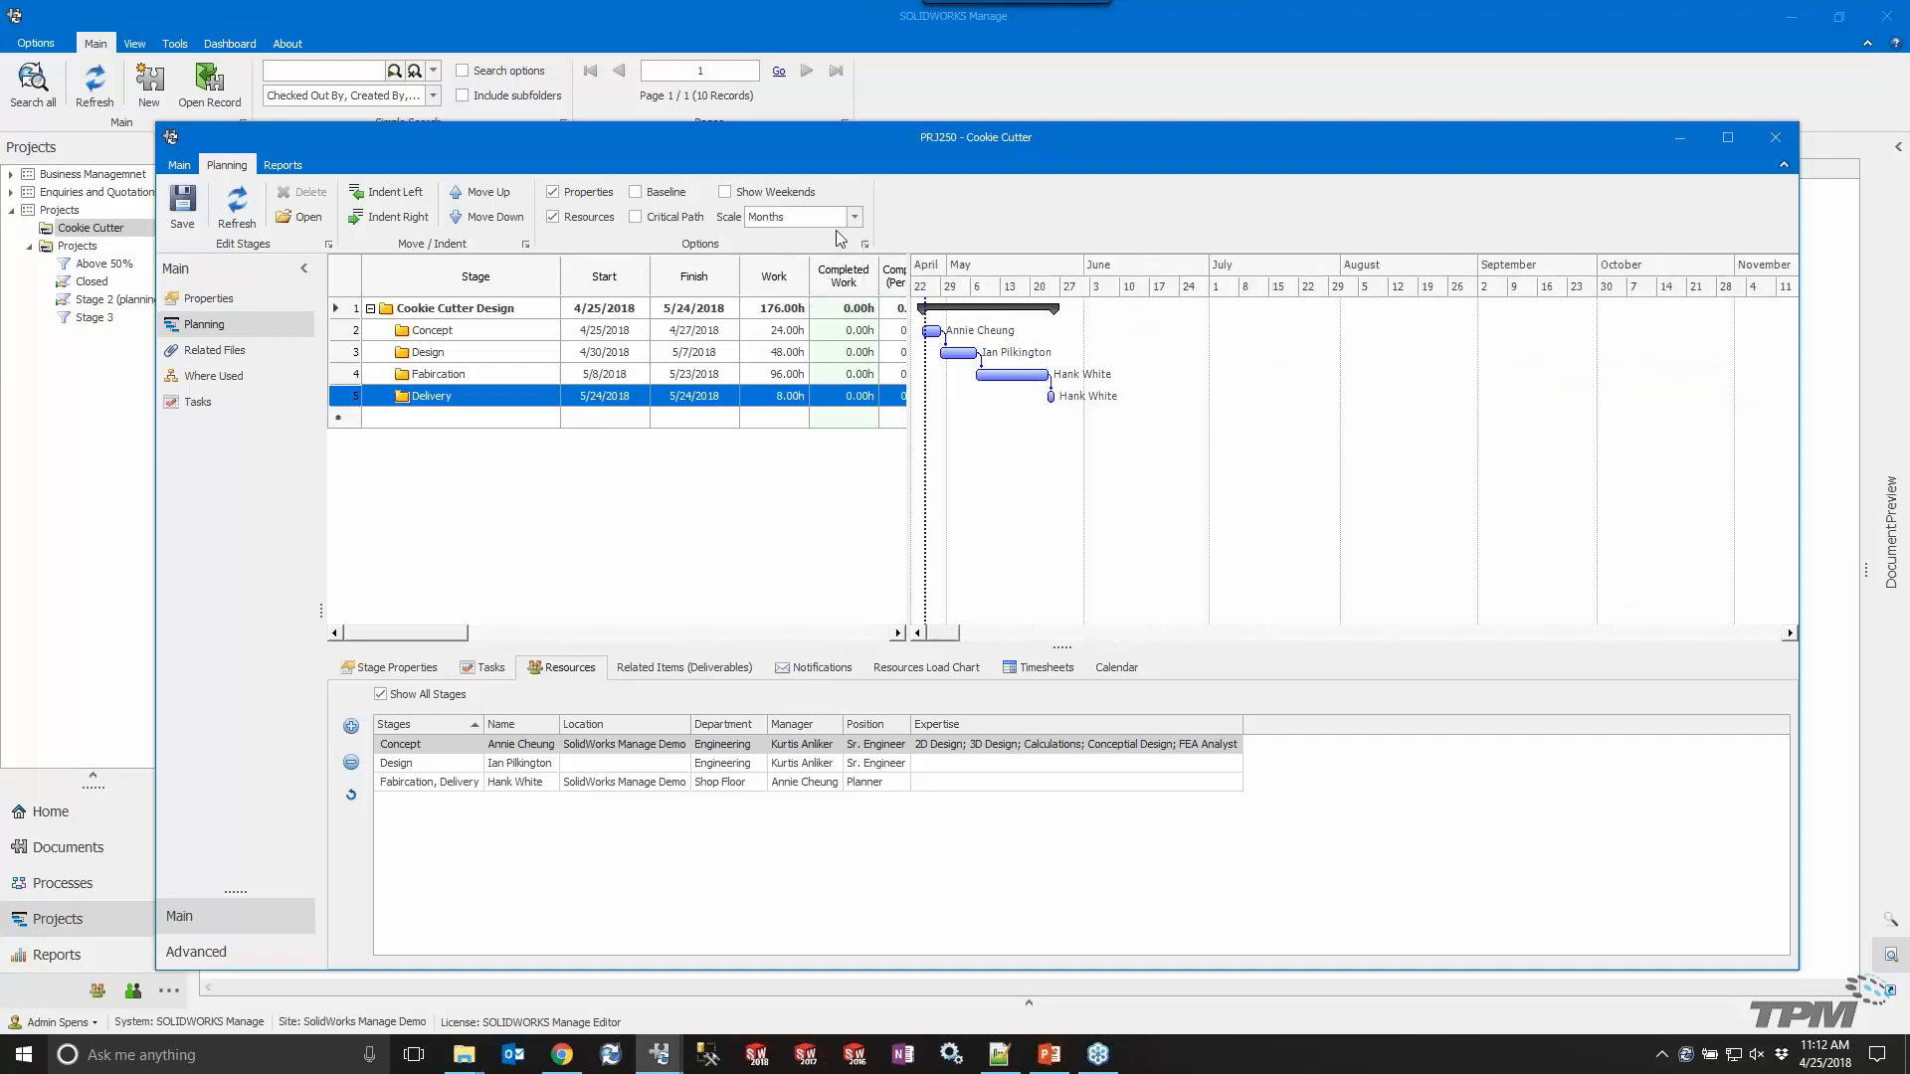
click(854, 217)
click(834, 257)
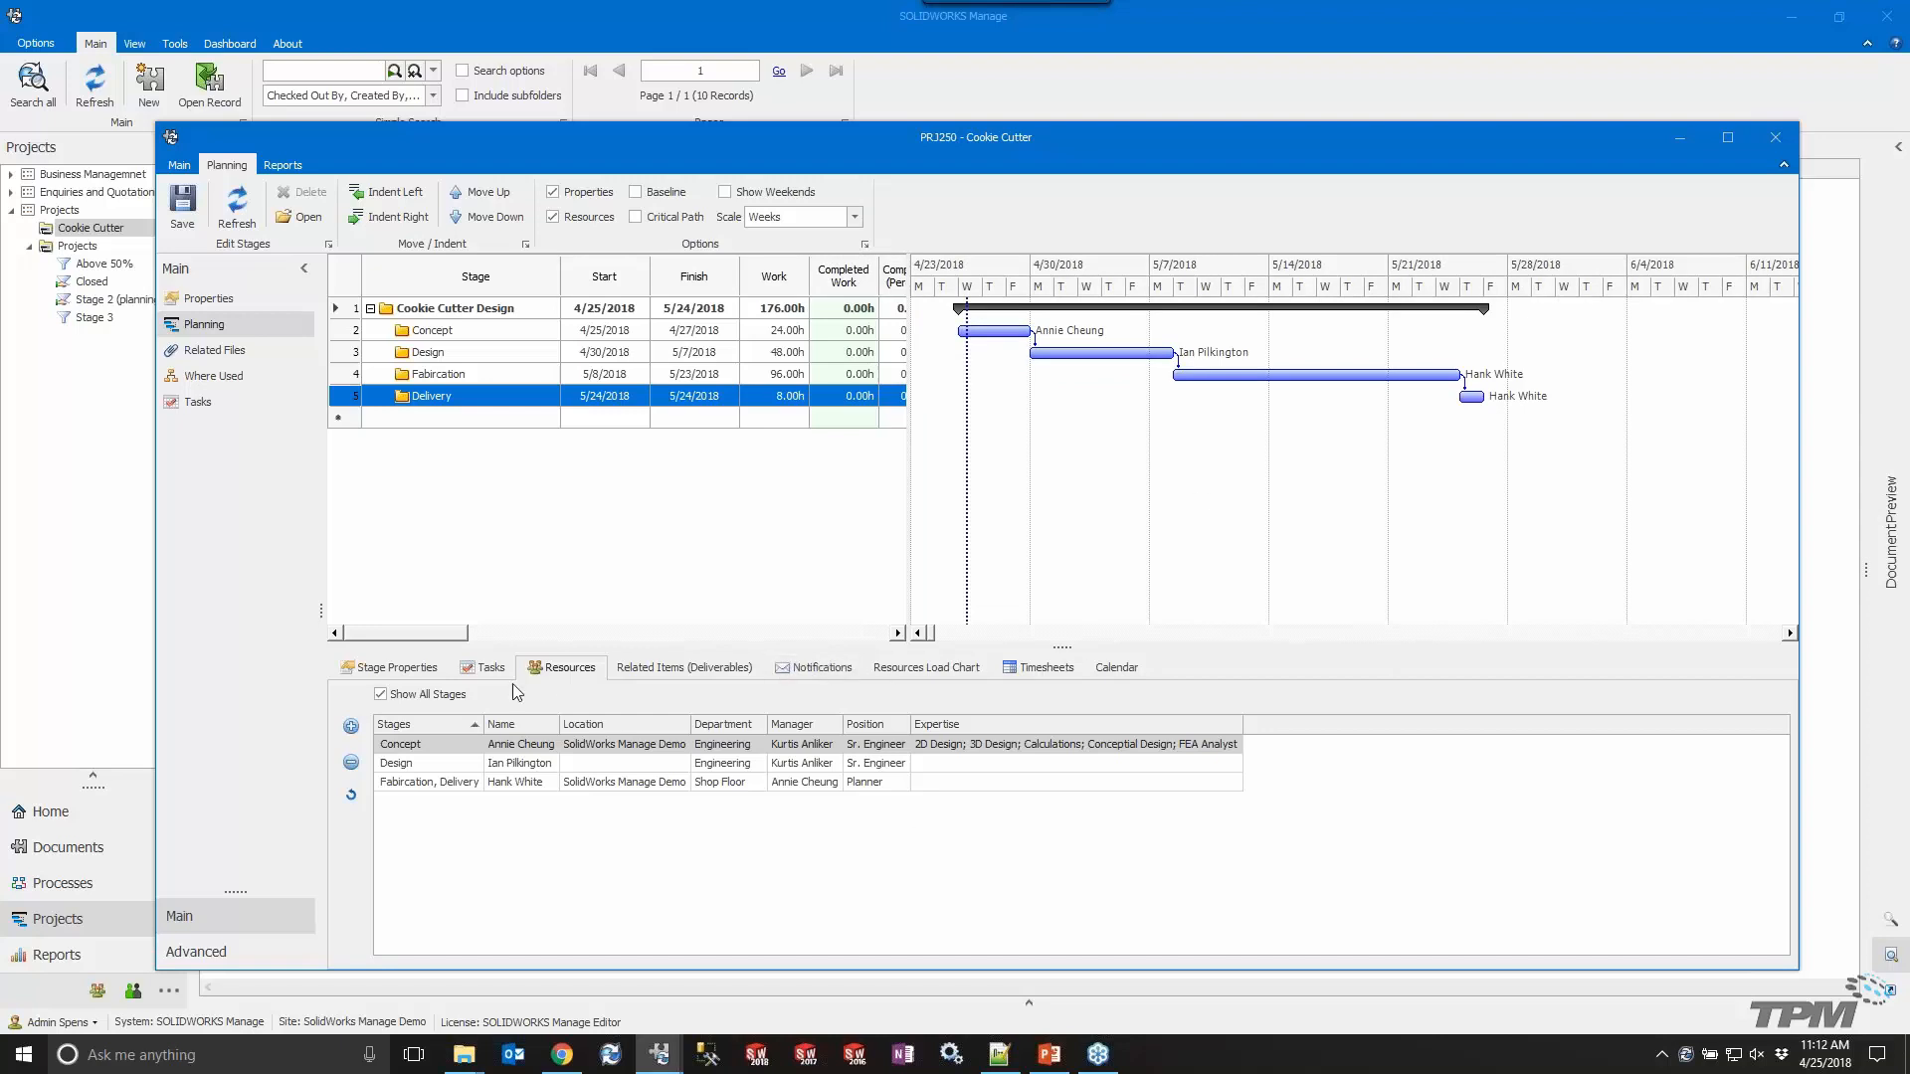
Start a new task for the Concept stage from the project's stage tasks.
click(480, 674)
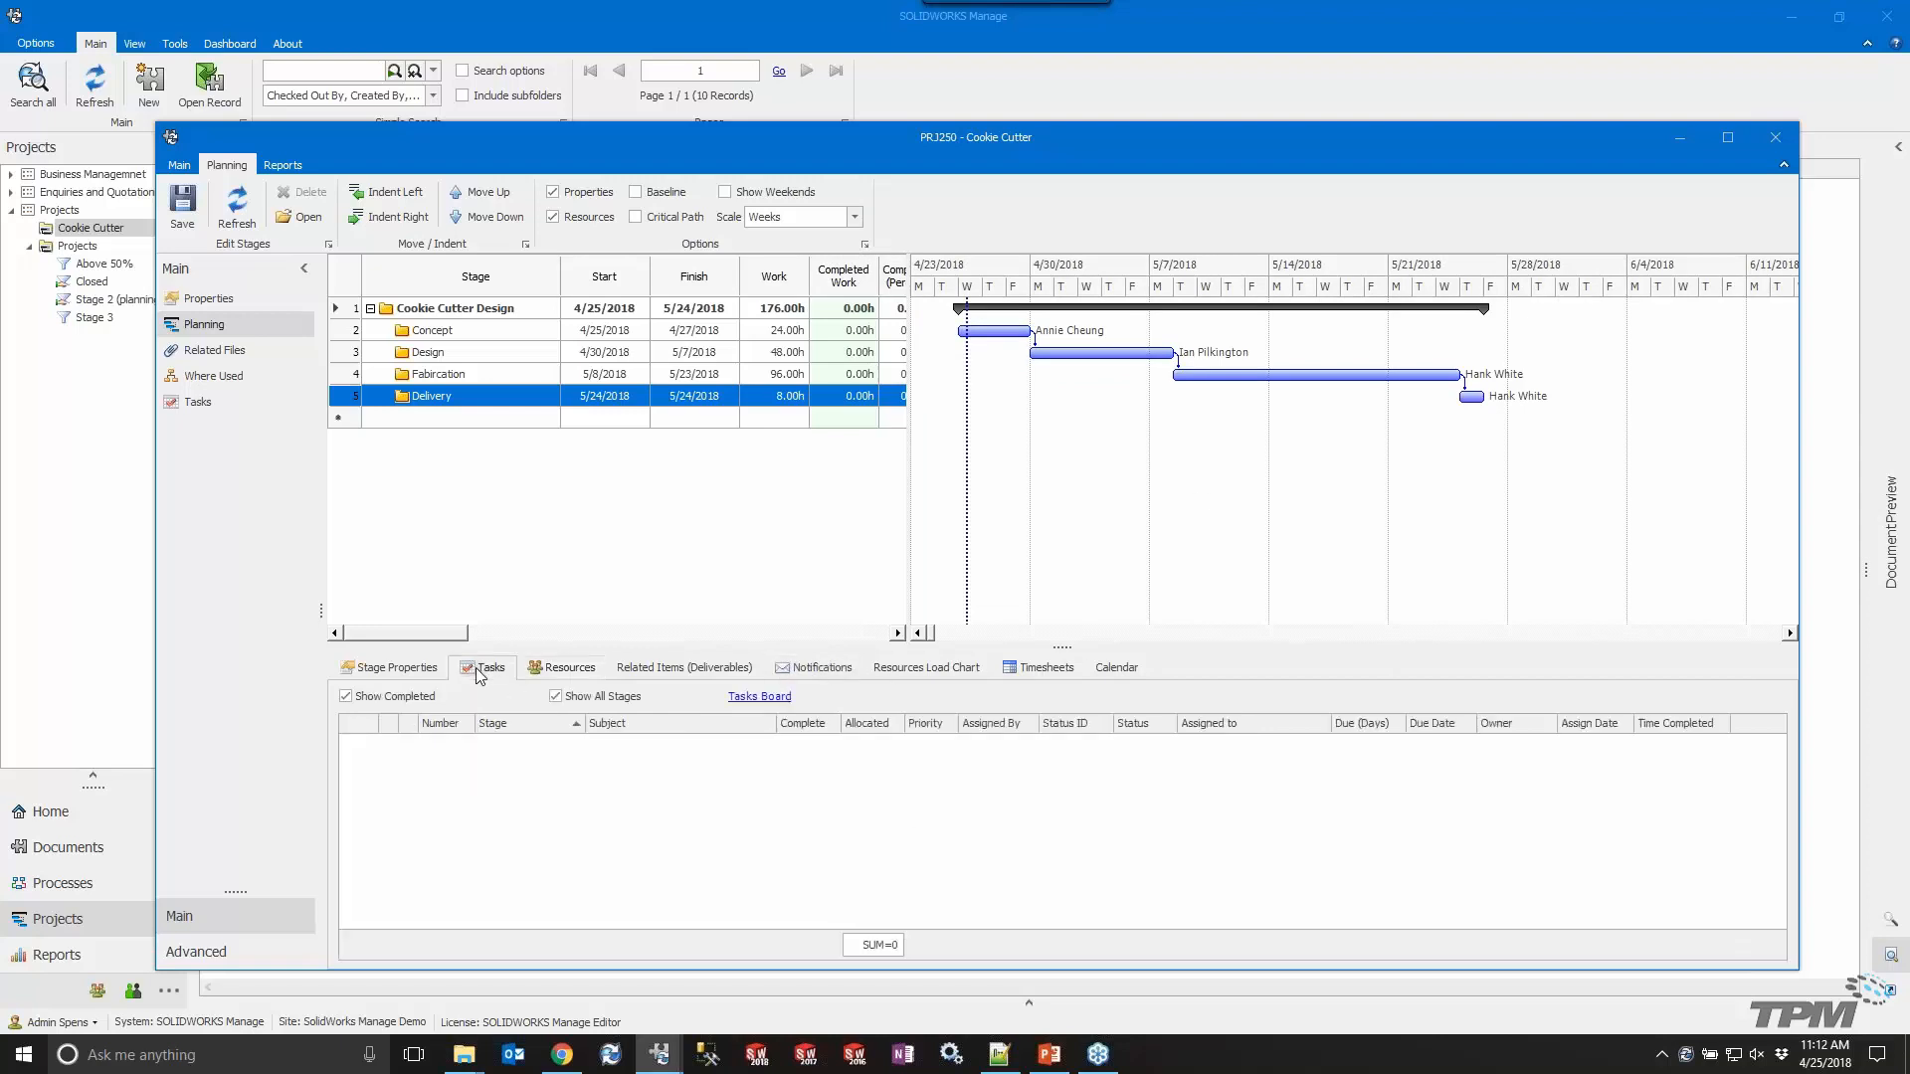
right_click(554, 781)
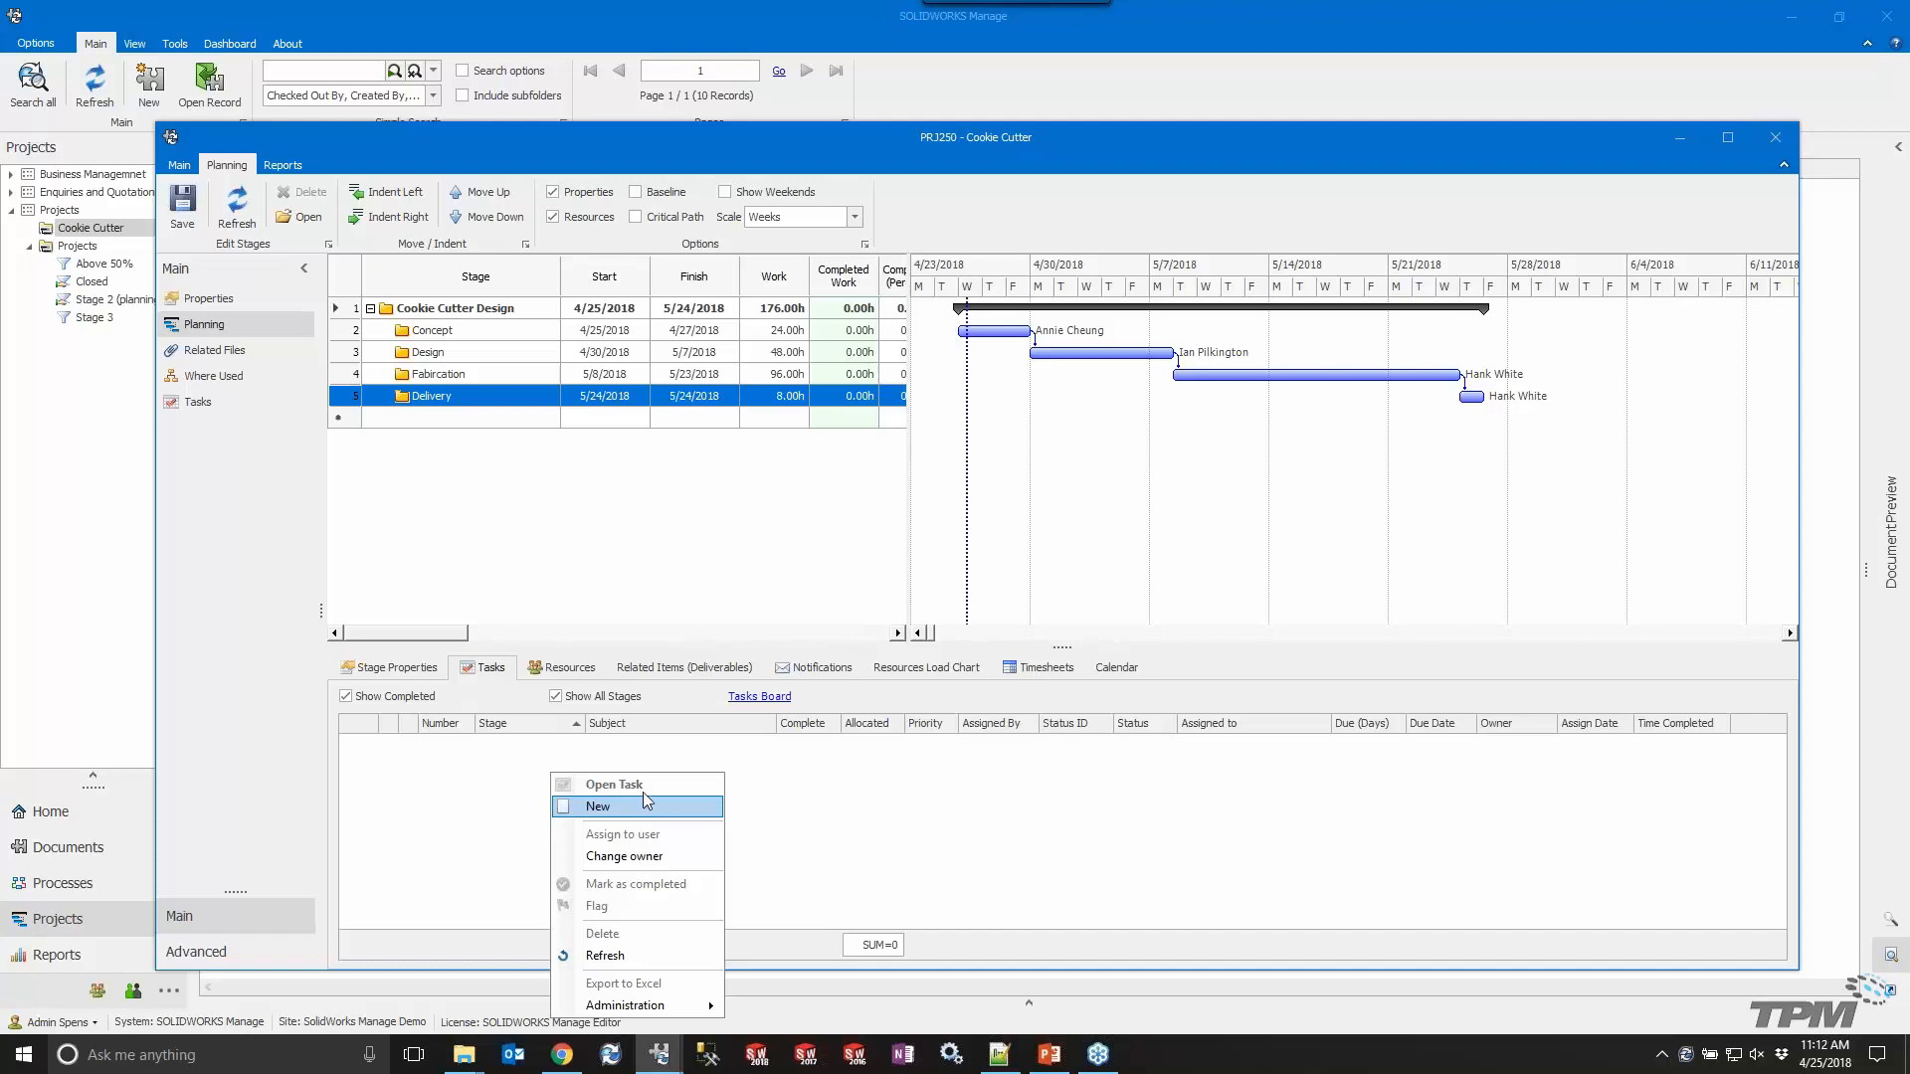
click(497, 801)
click(438, 330)
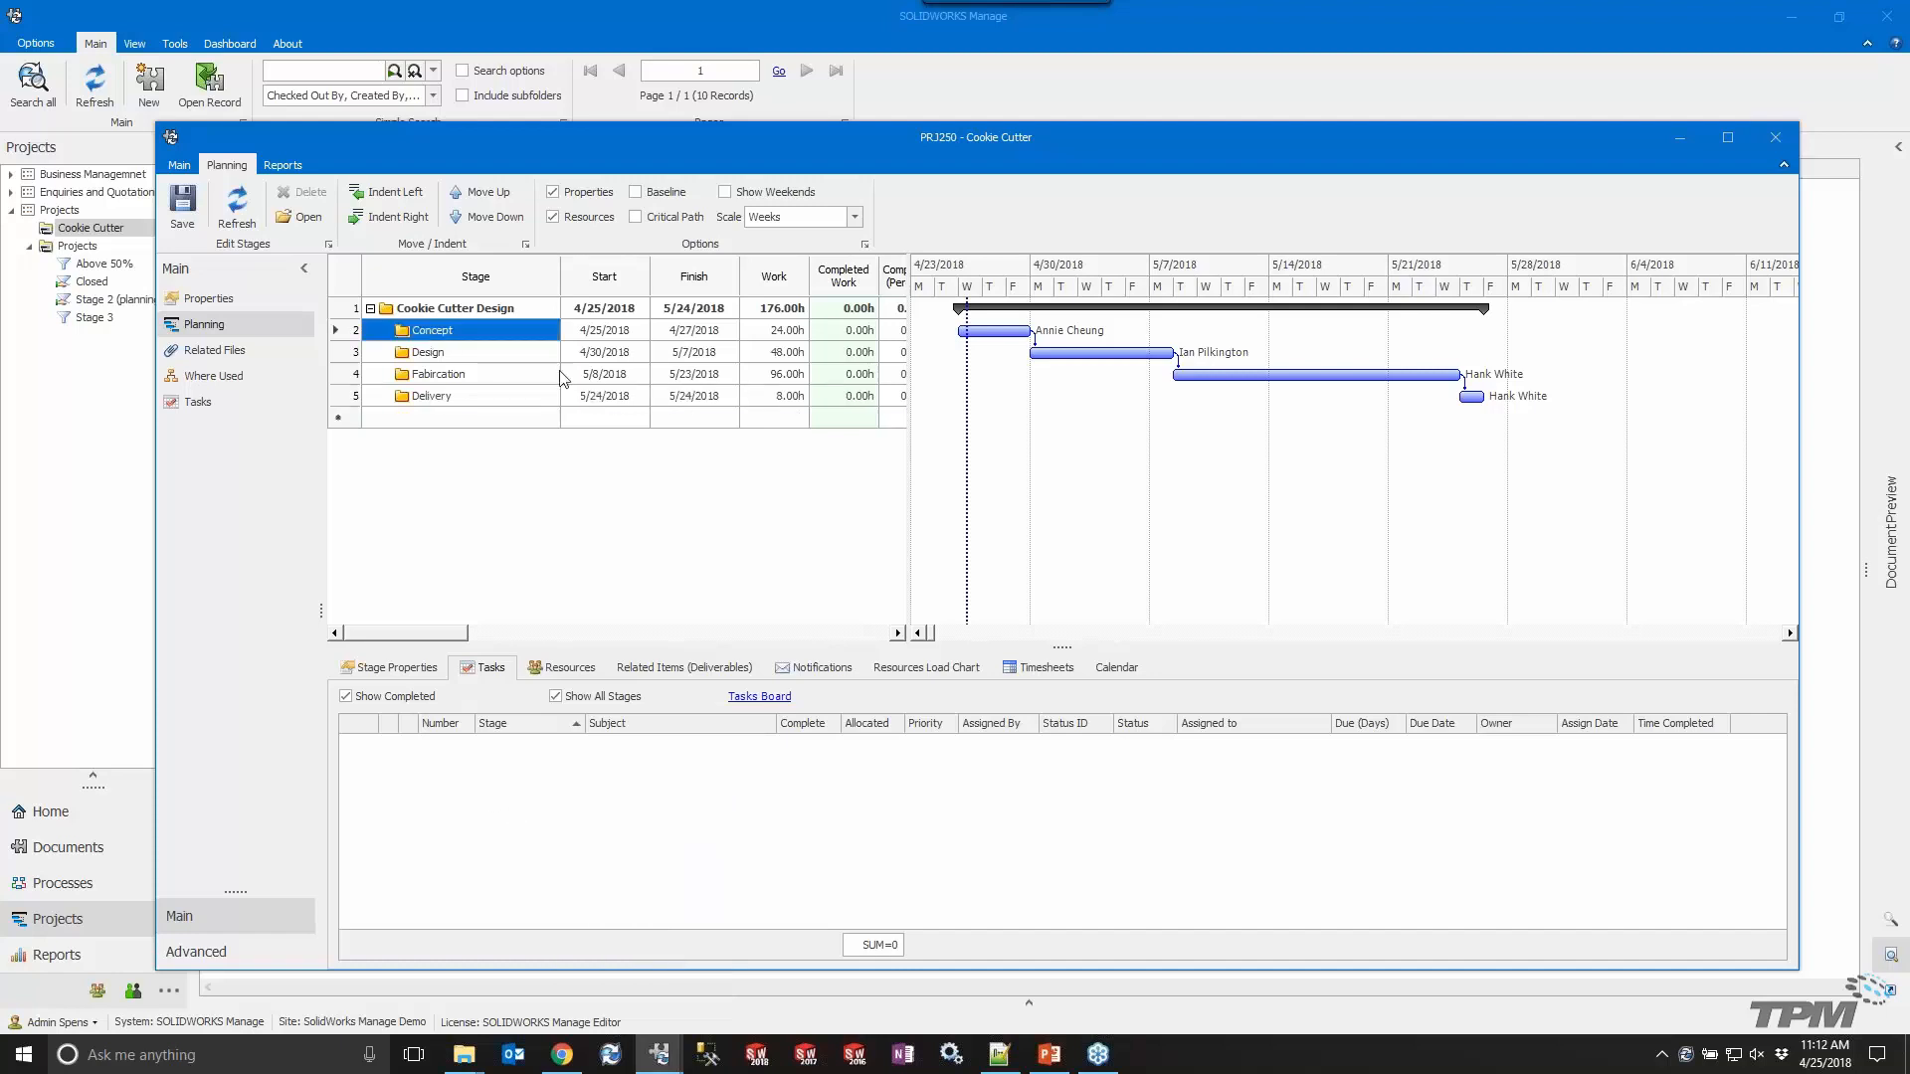
right_click(598, 789)
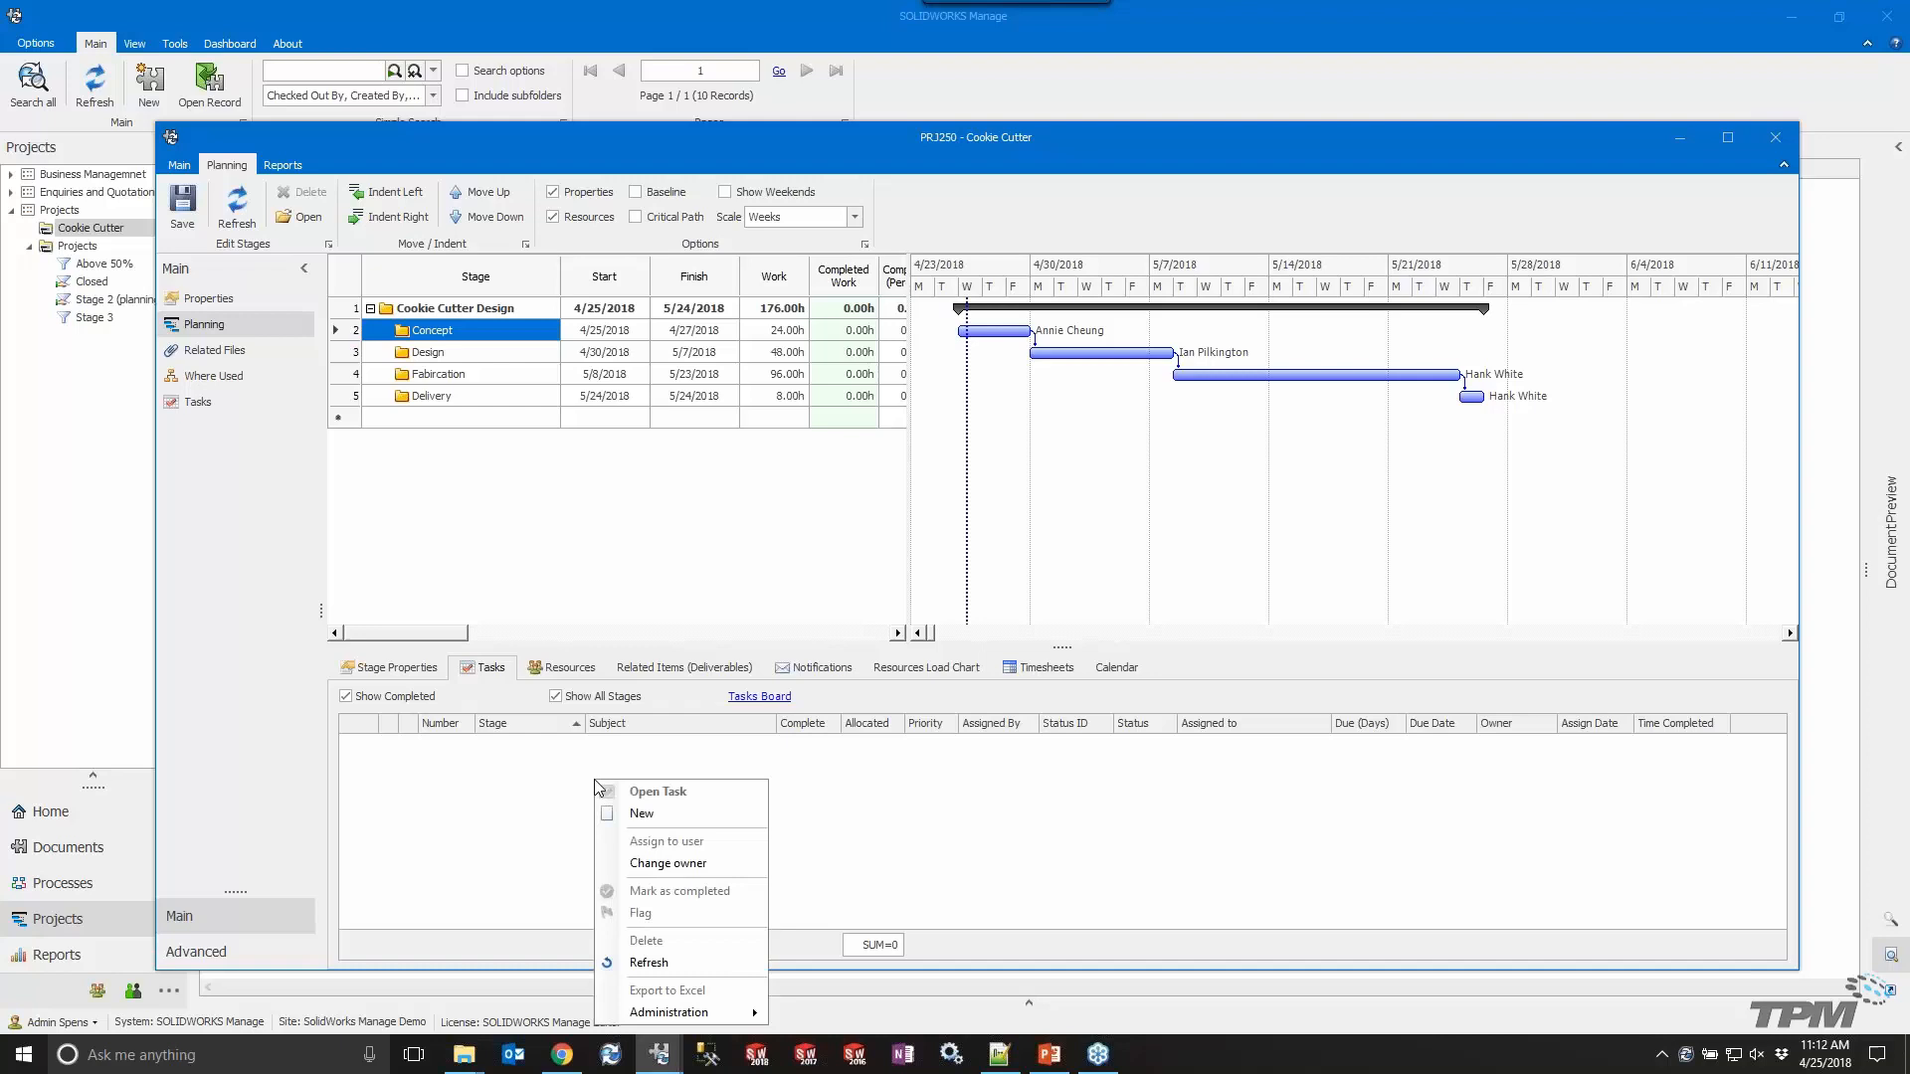
click(689, 816)
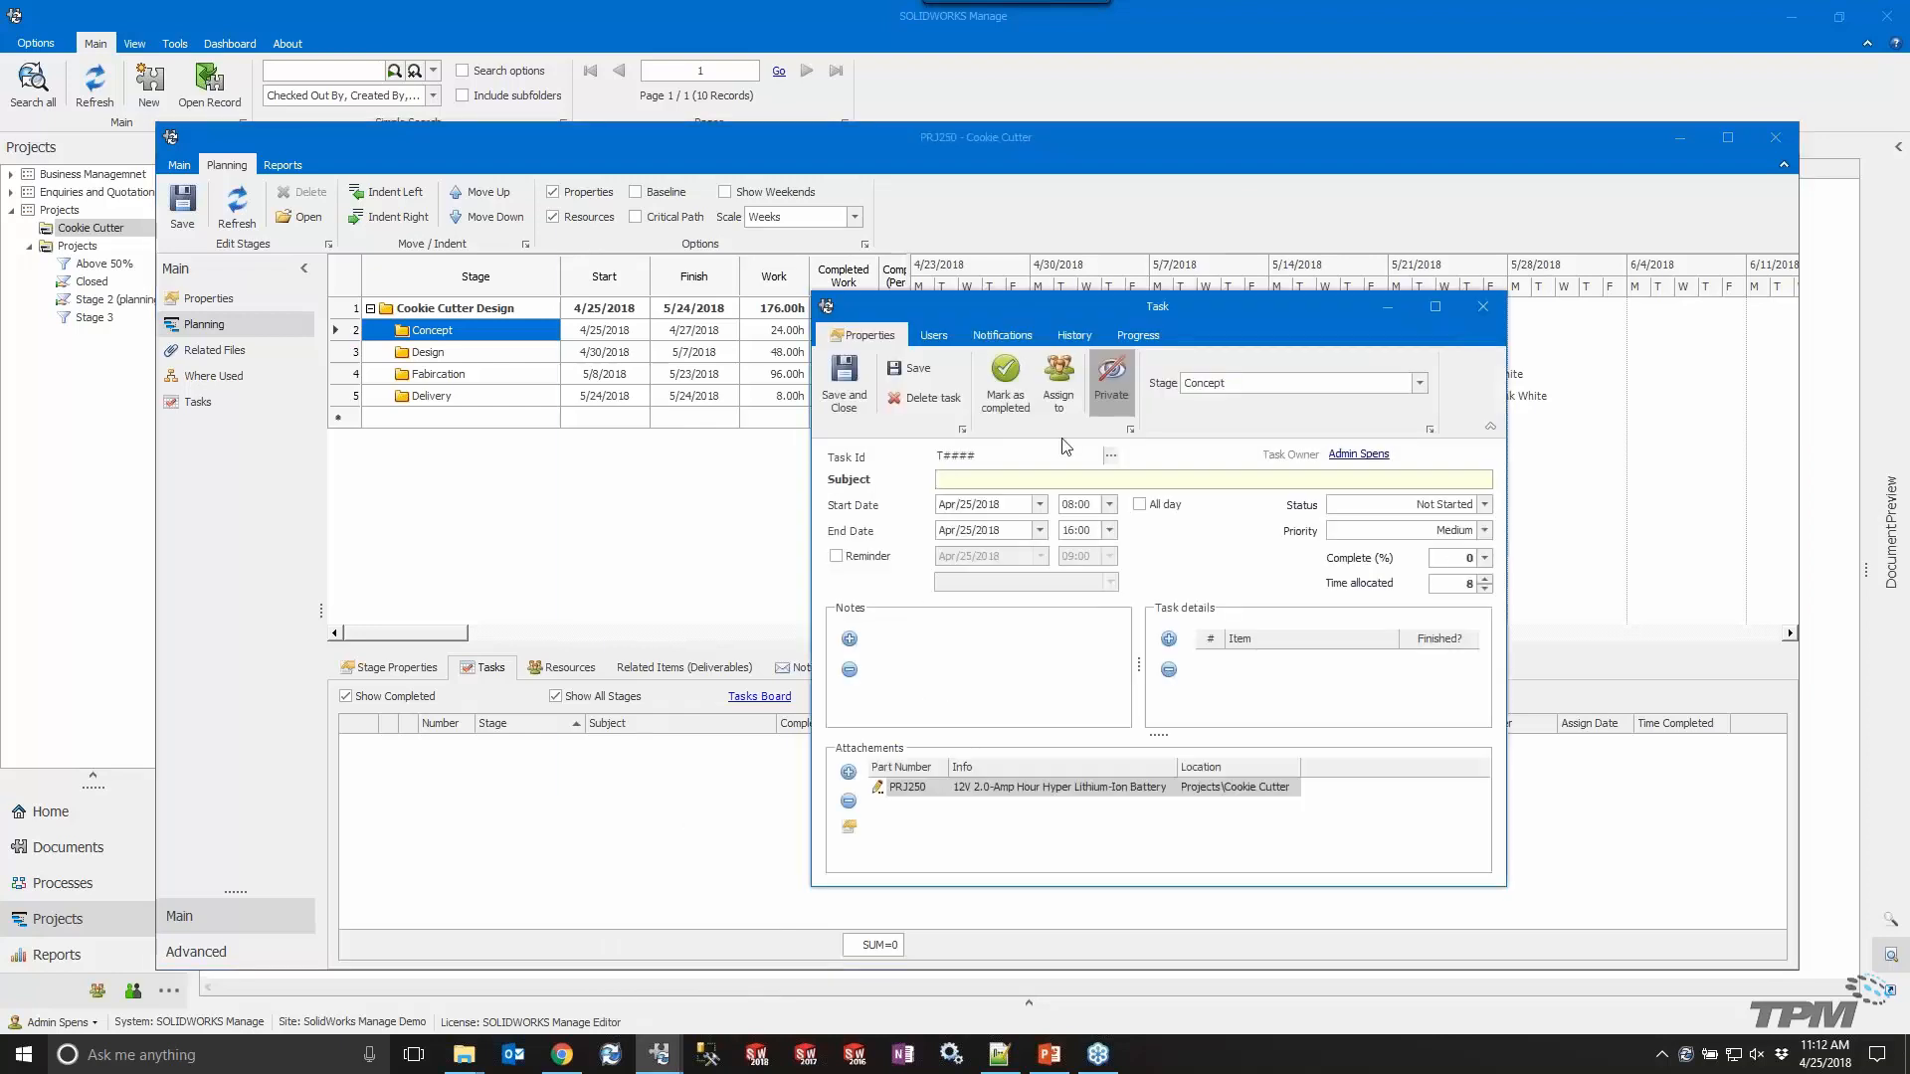
Select the Concept stage's engineer, second in the user list, as an assignee of the new task.
click(1061, 398)
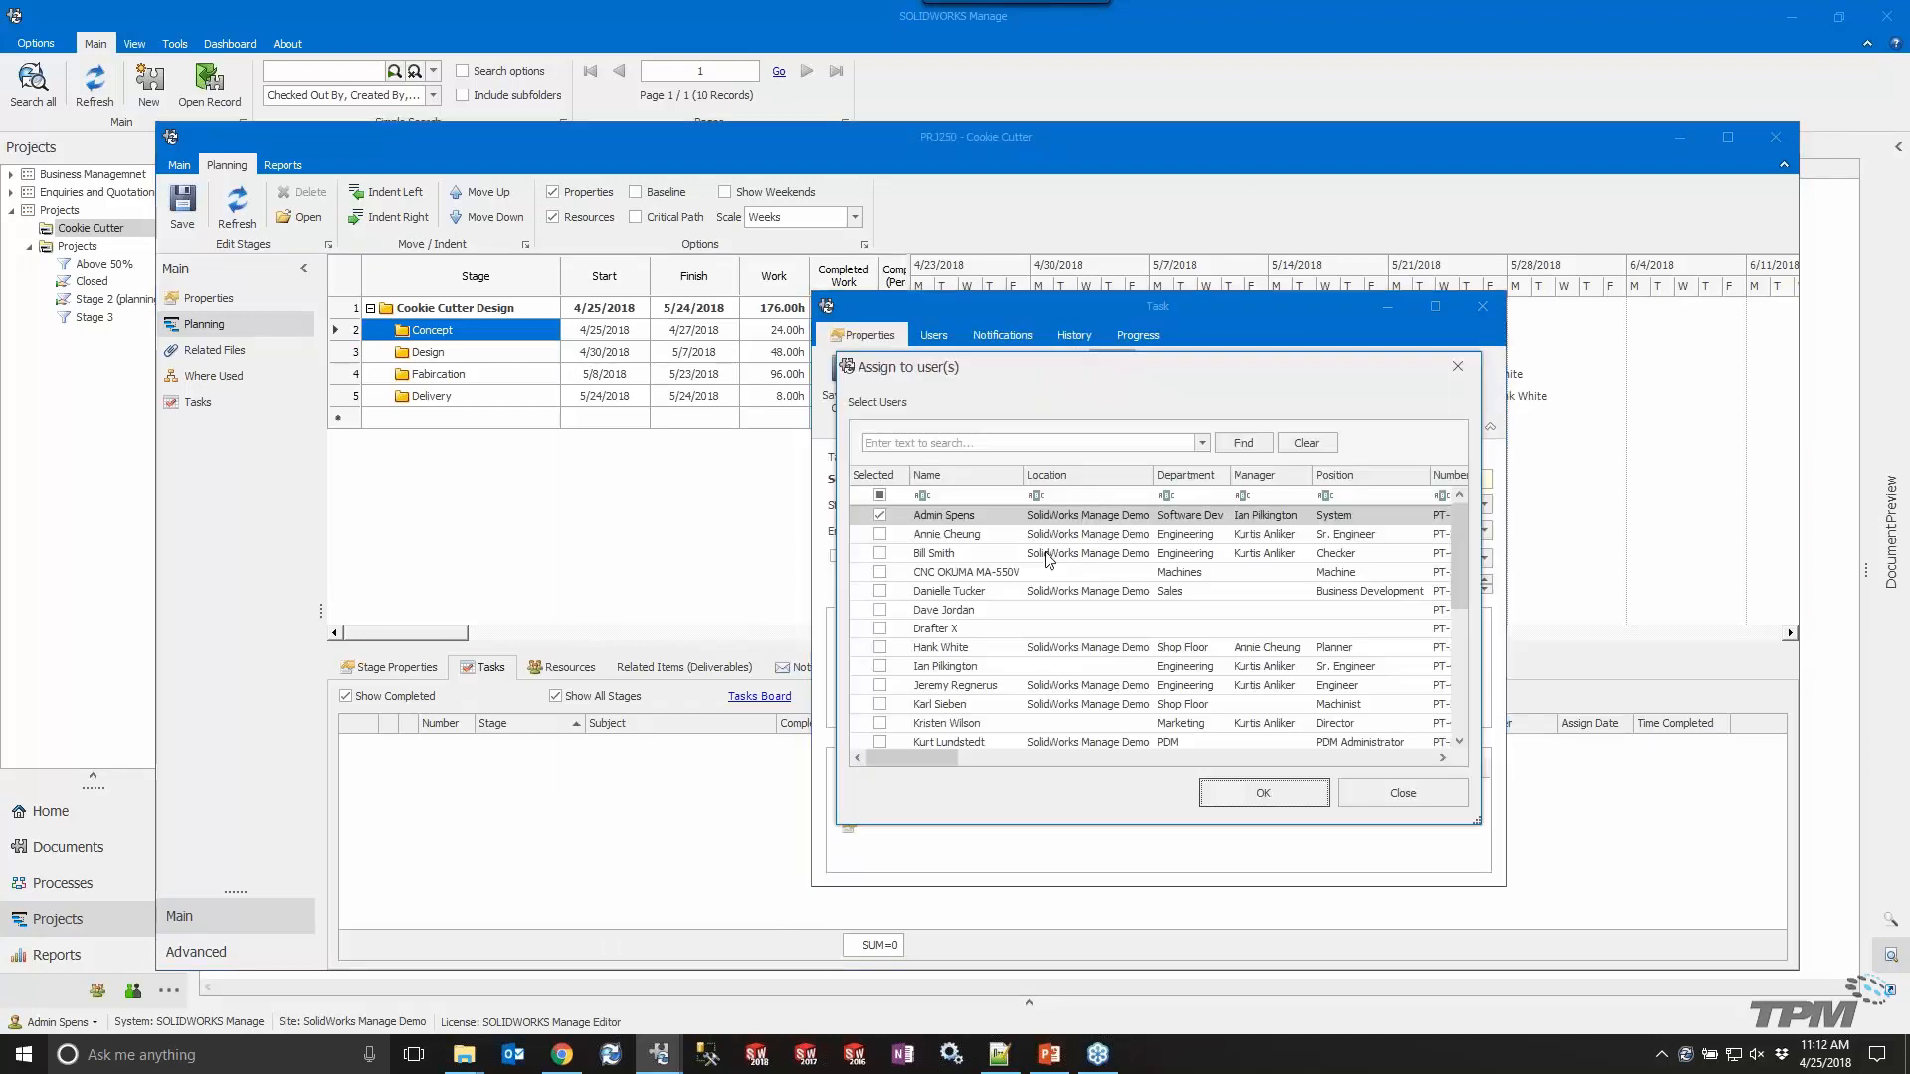
click(879, 534)
click(1267, 797)
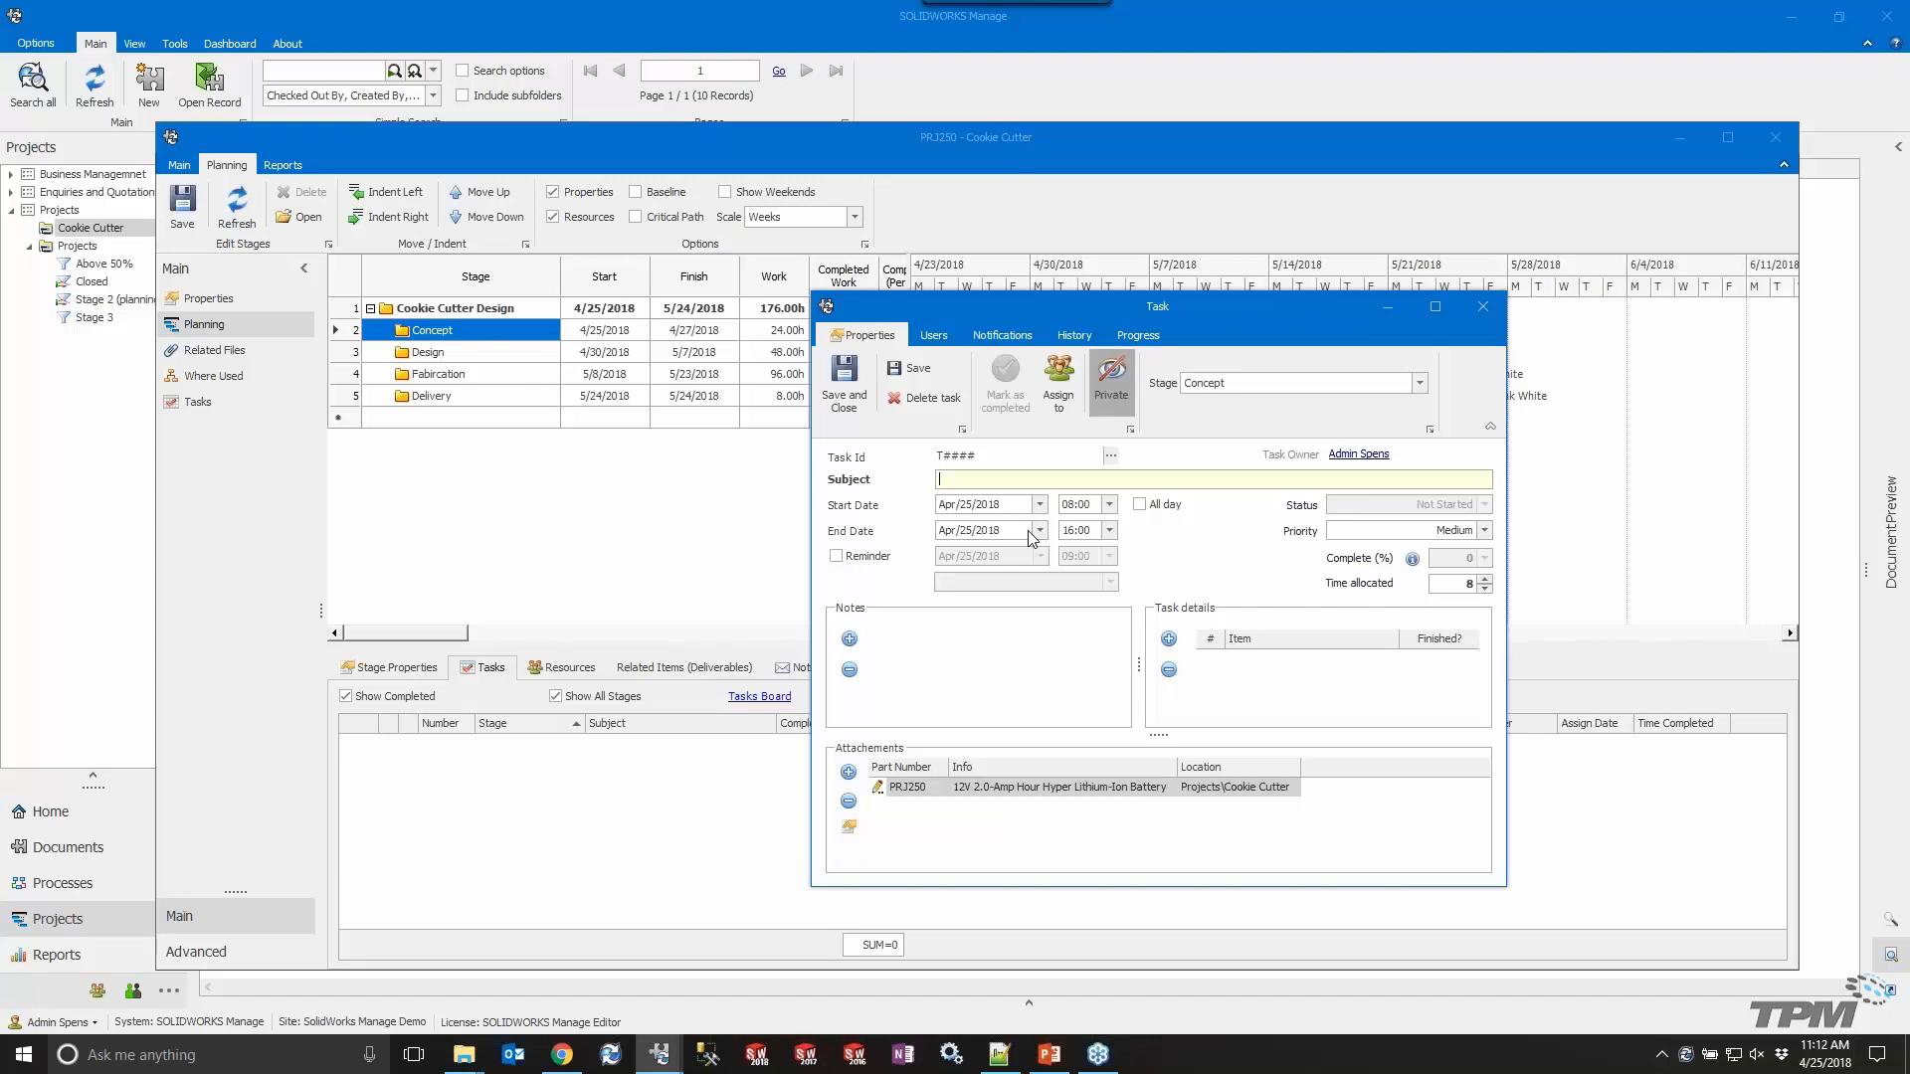
Close the new Concept stage task without saving it.
click(1482, 306)
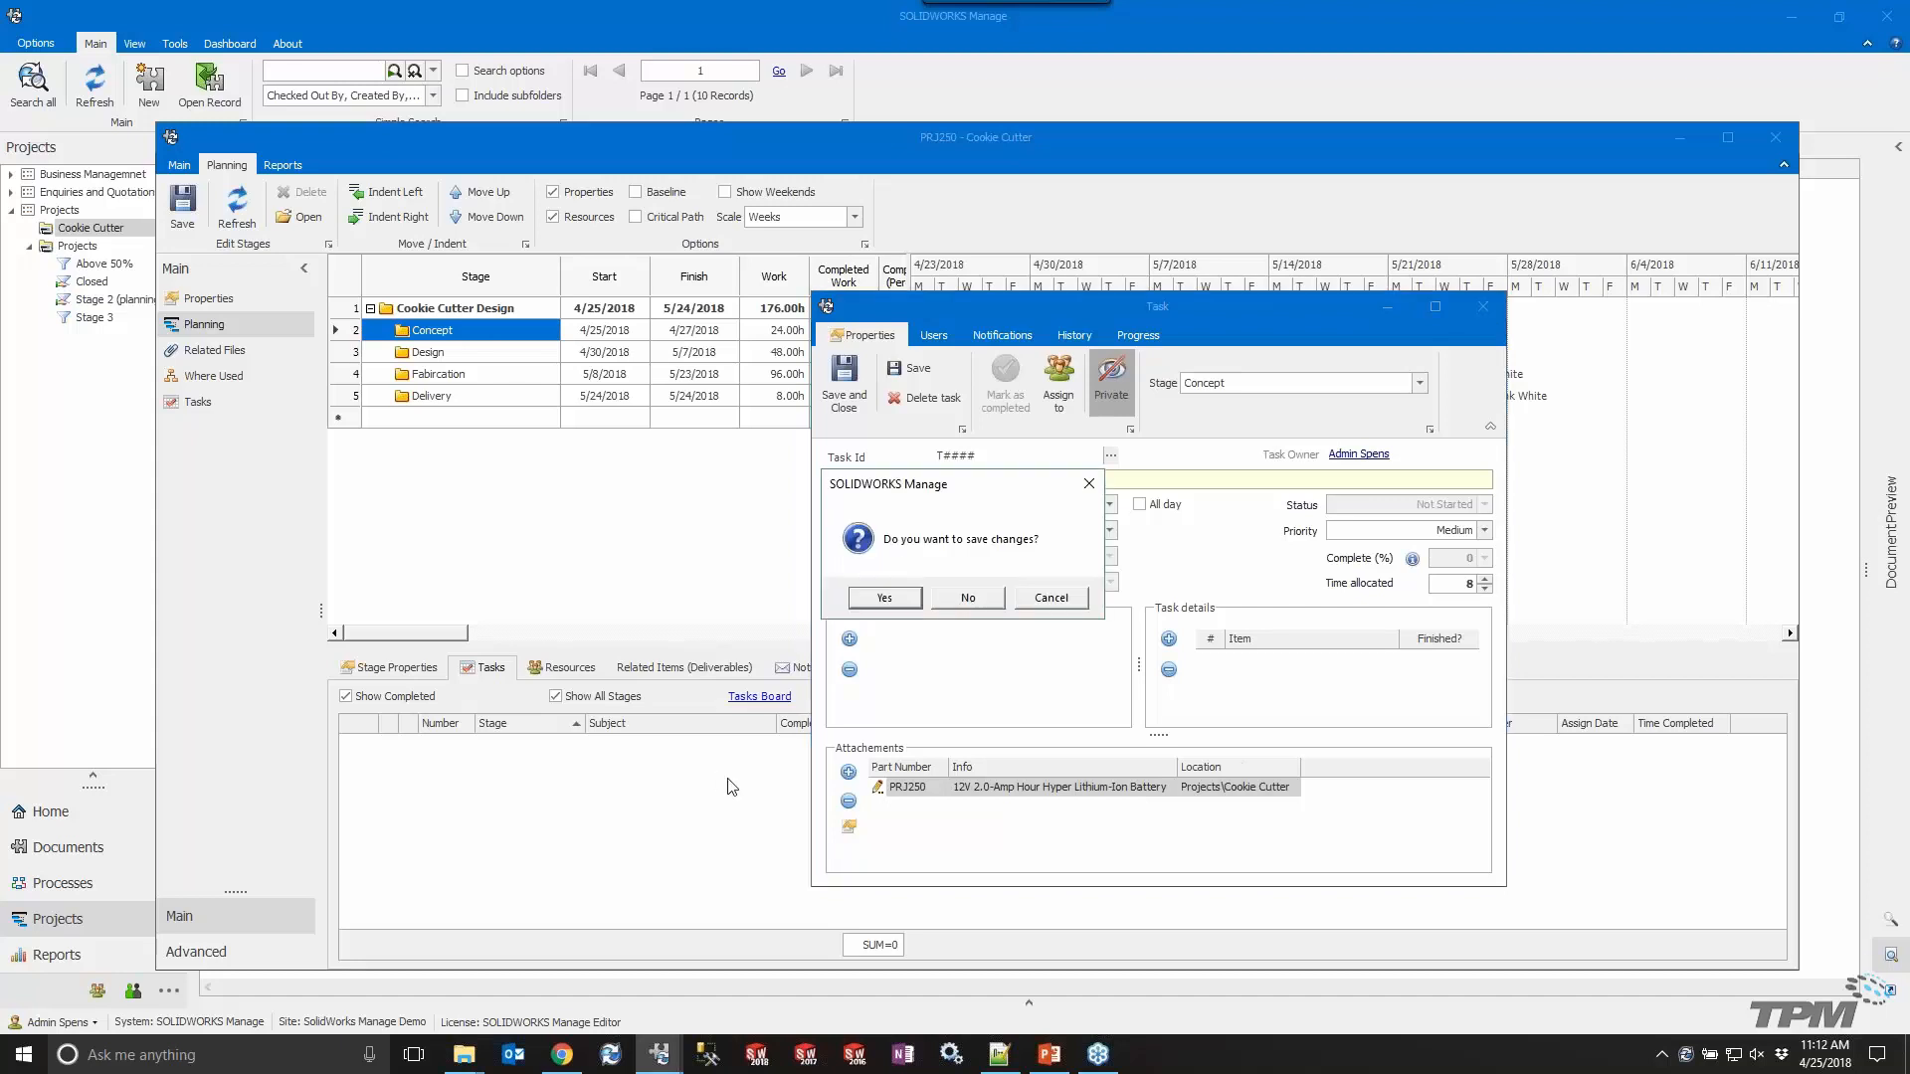
click(987, 601)
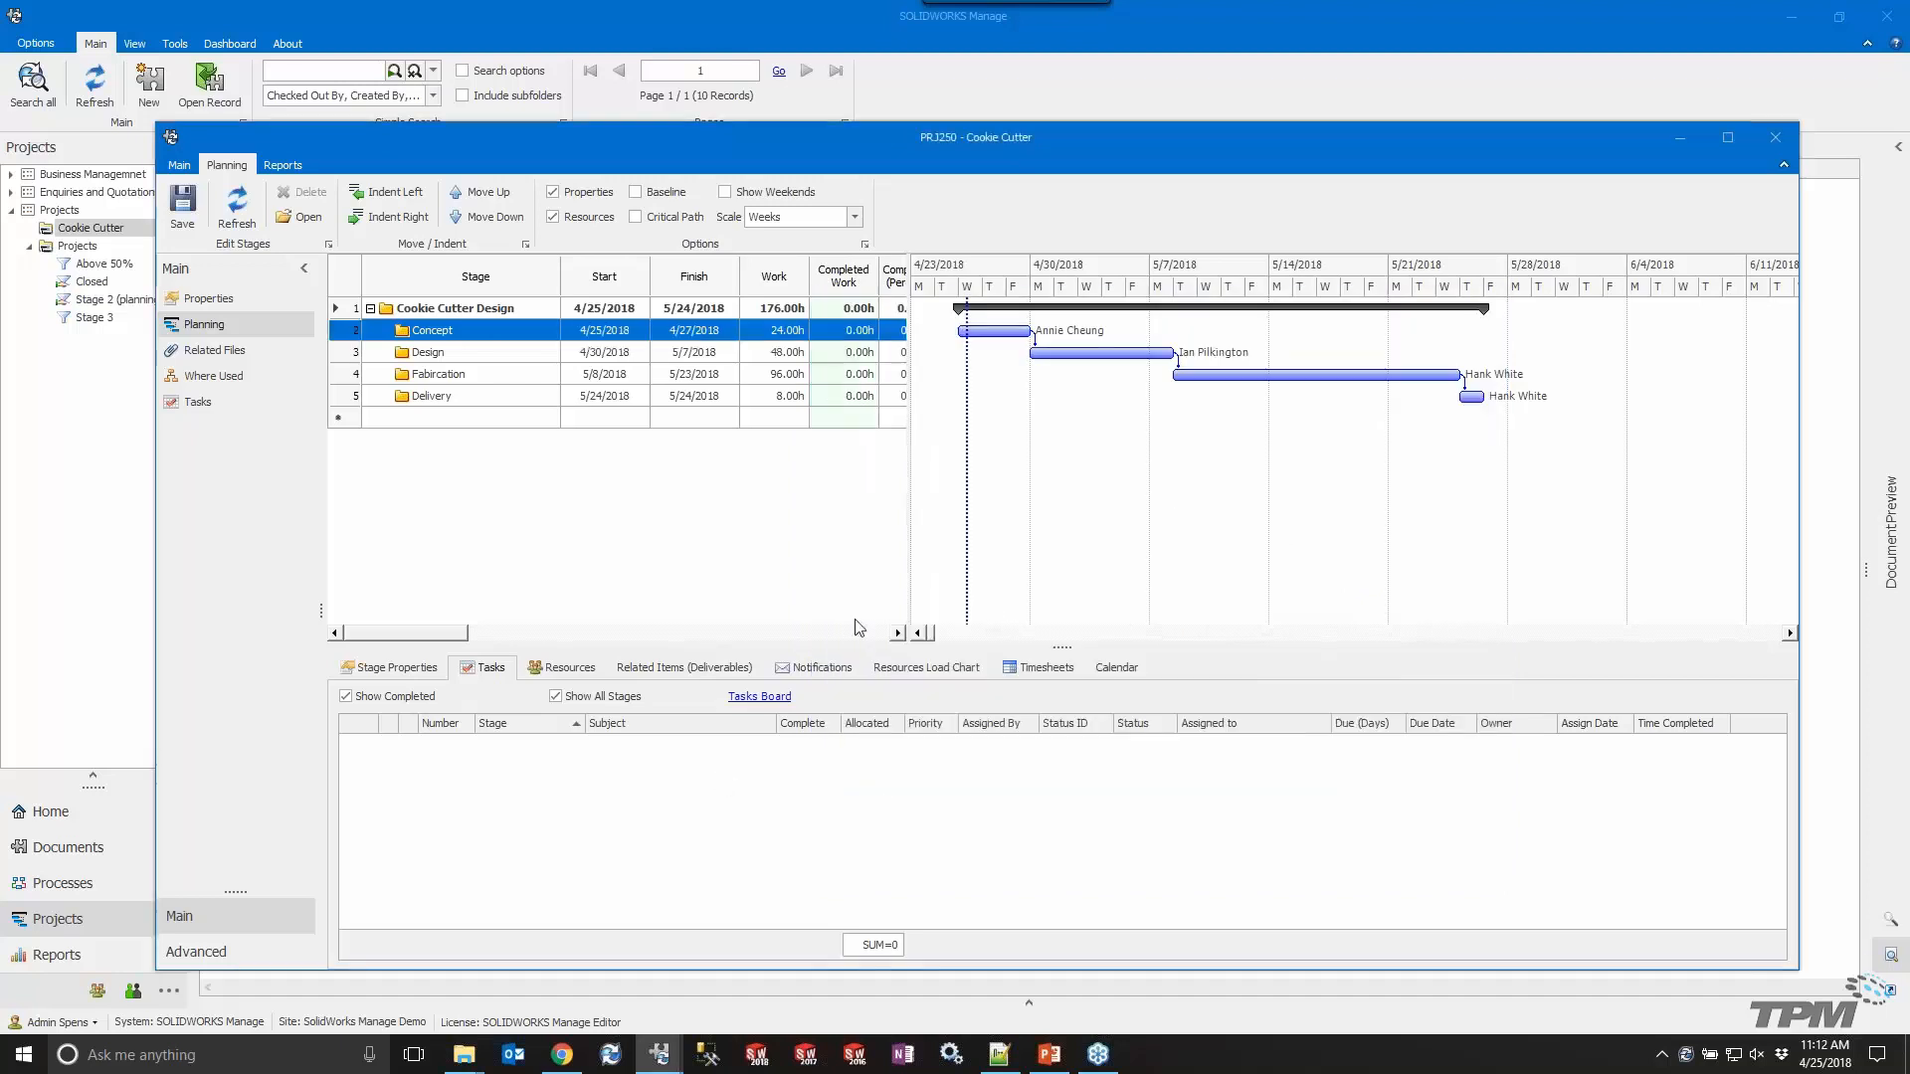
Show the project's related files and open the SolidWorks Manage Webinar - PM folder in a new File Explorer window.
click(215, 351)
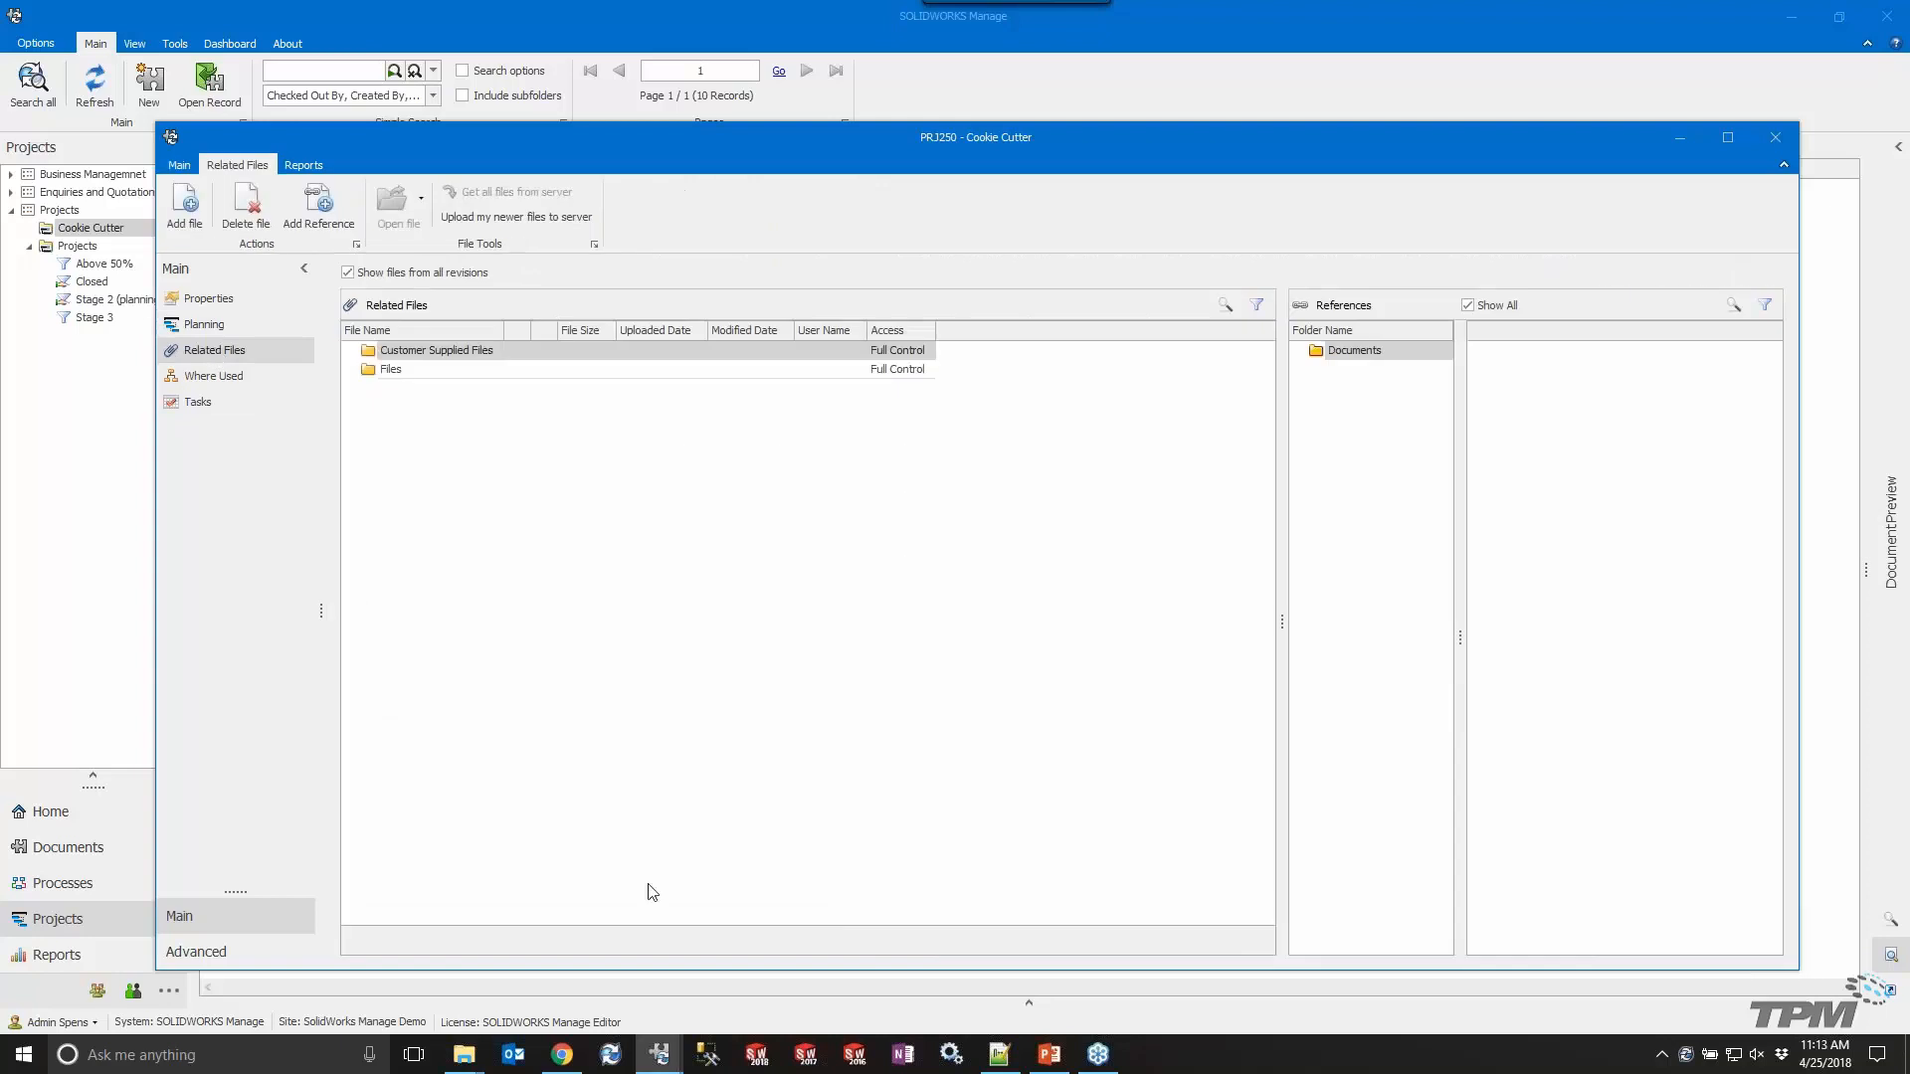
mouse_move(463, 1054)
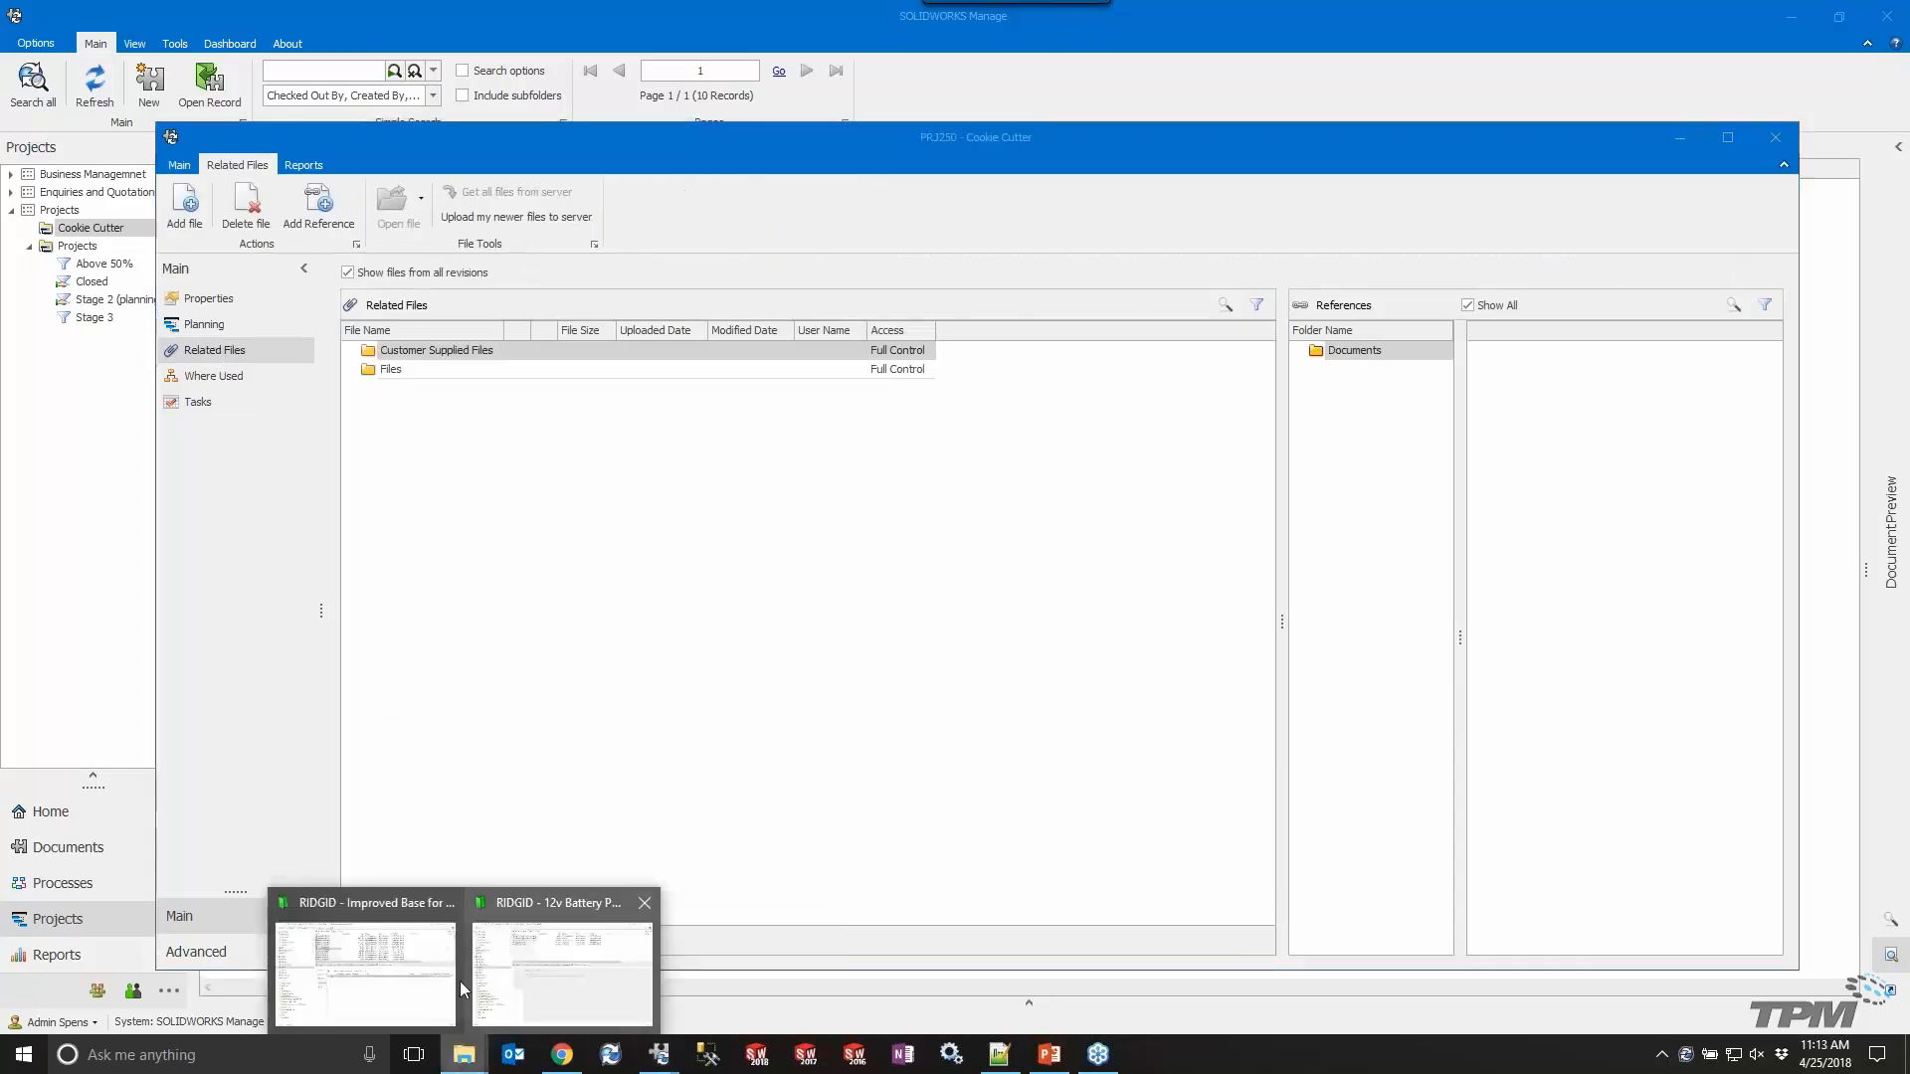
right_click(460, 1062)
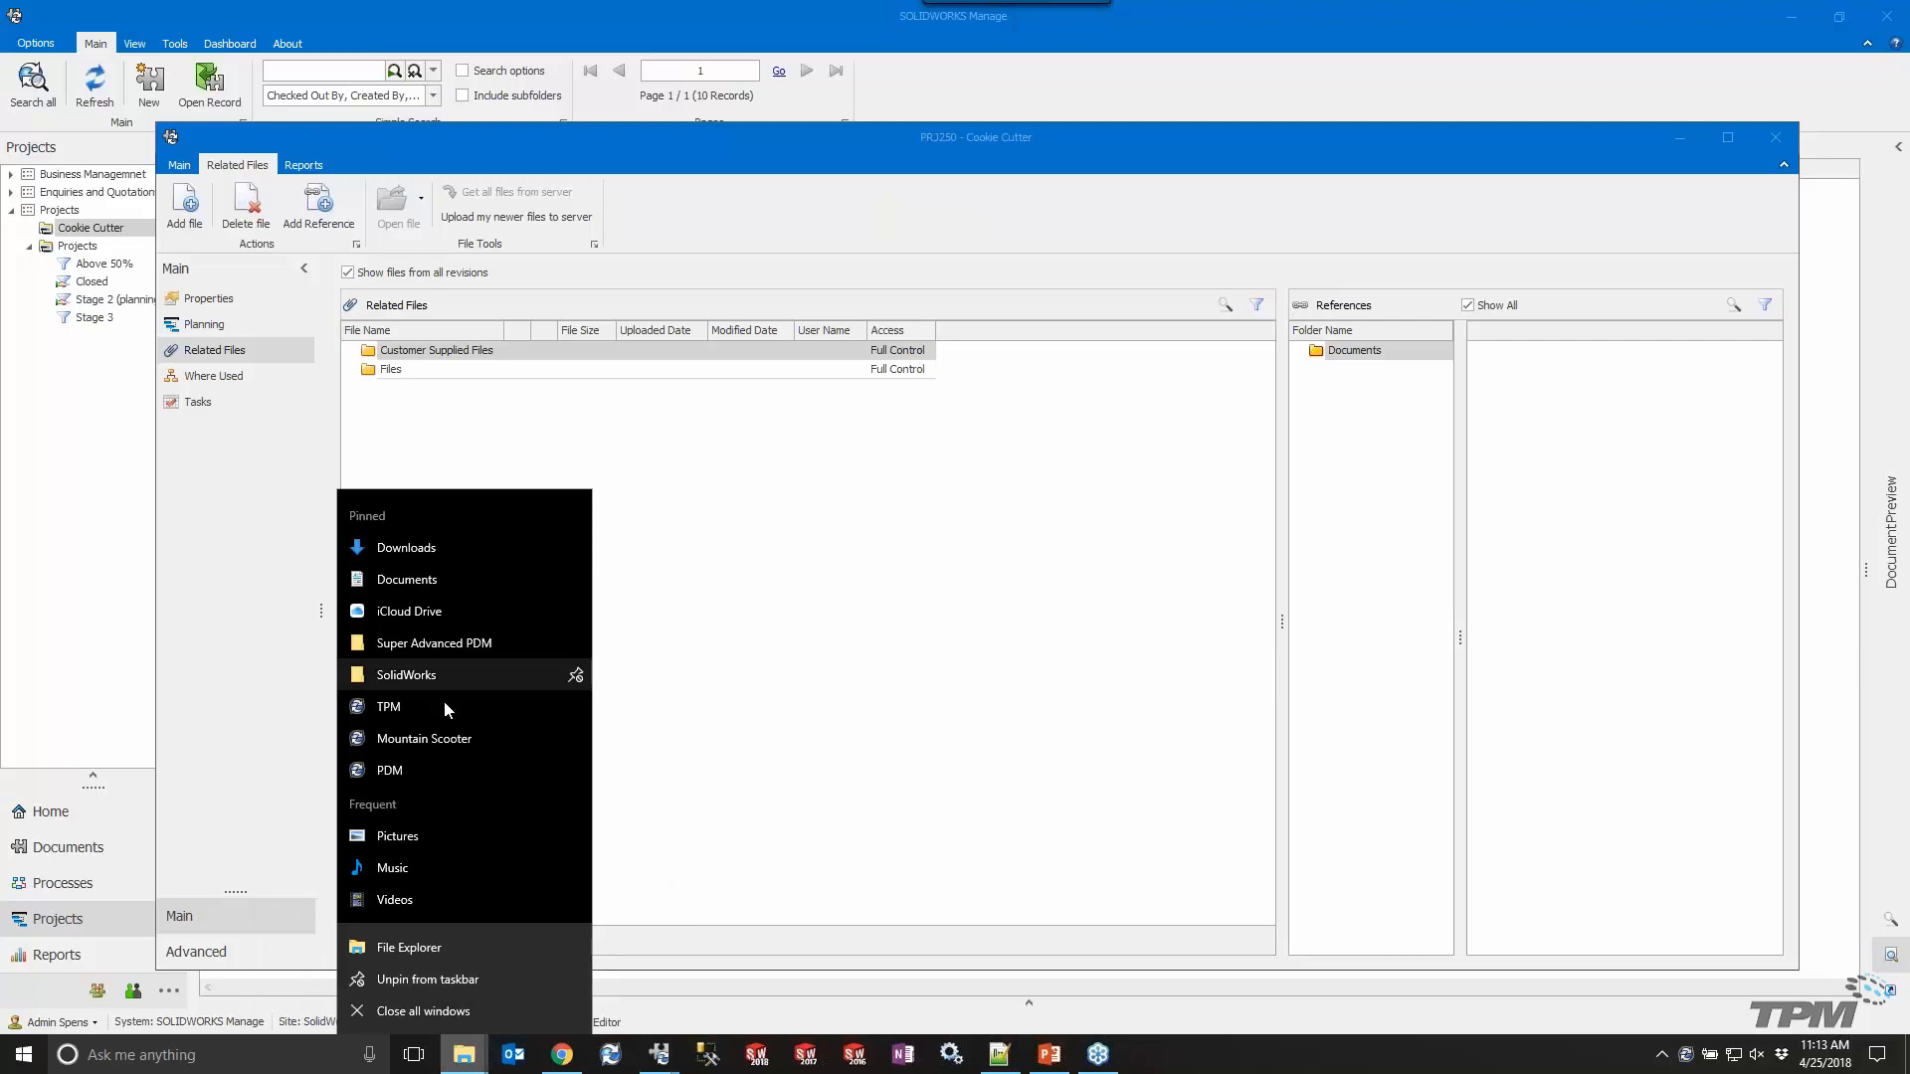
click(392, 955)
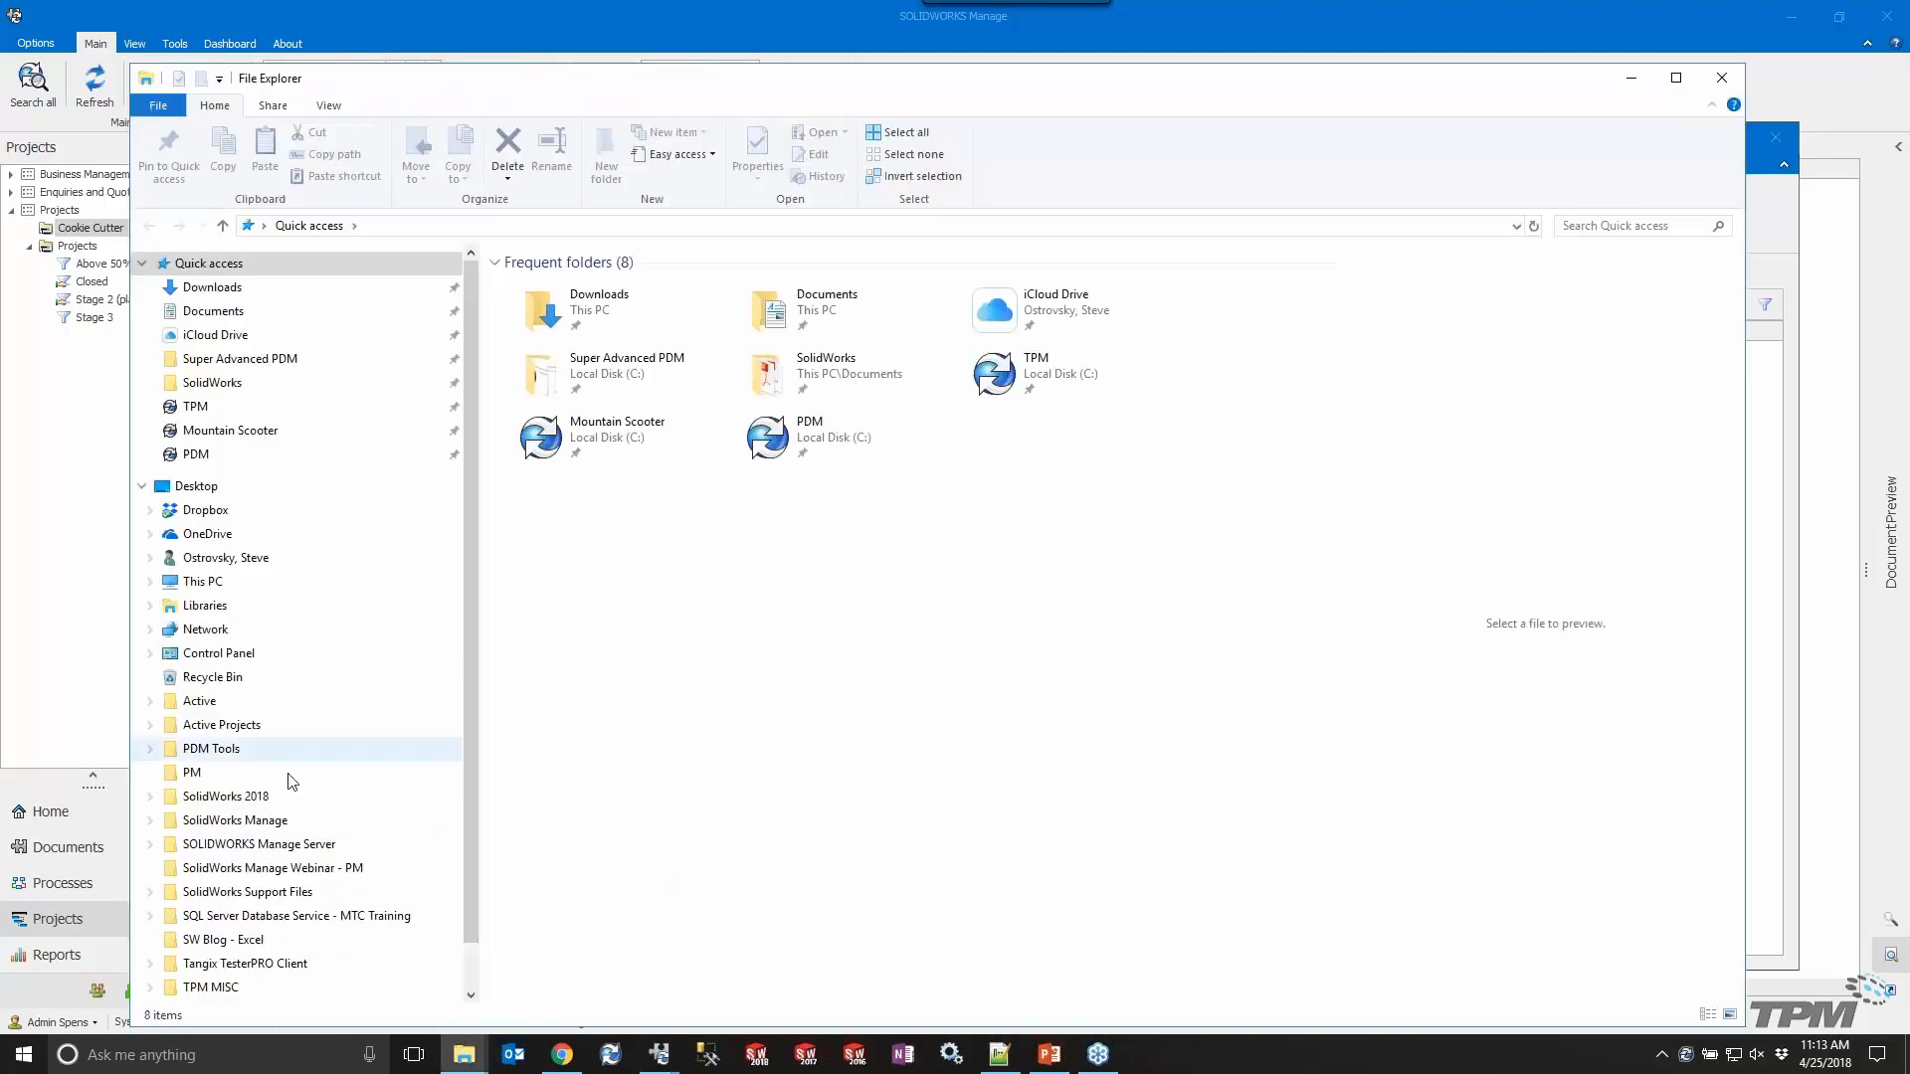
click(250, 867)
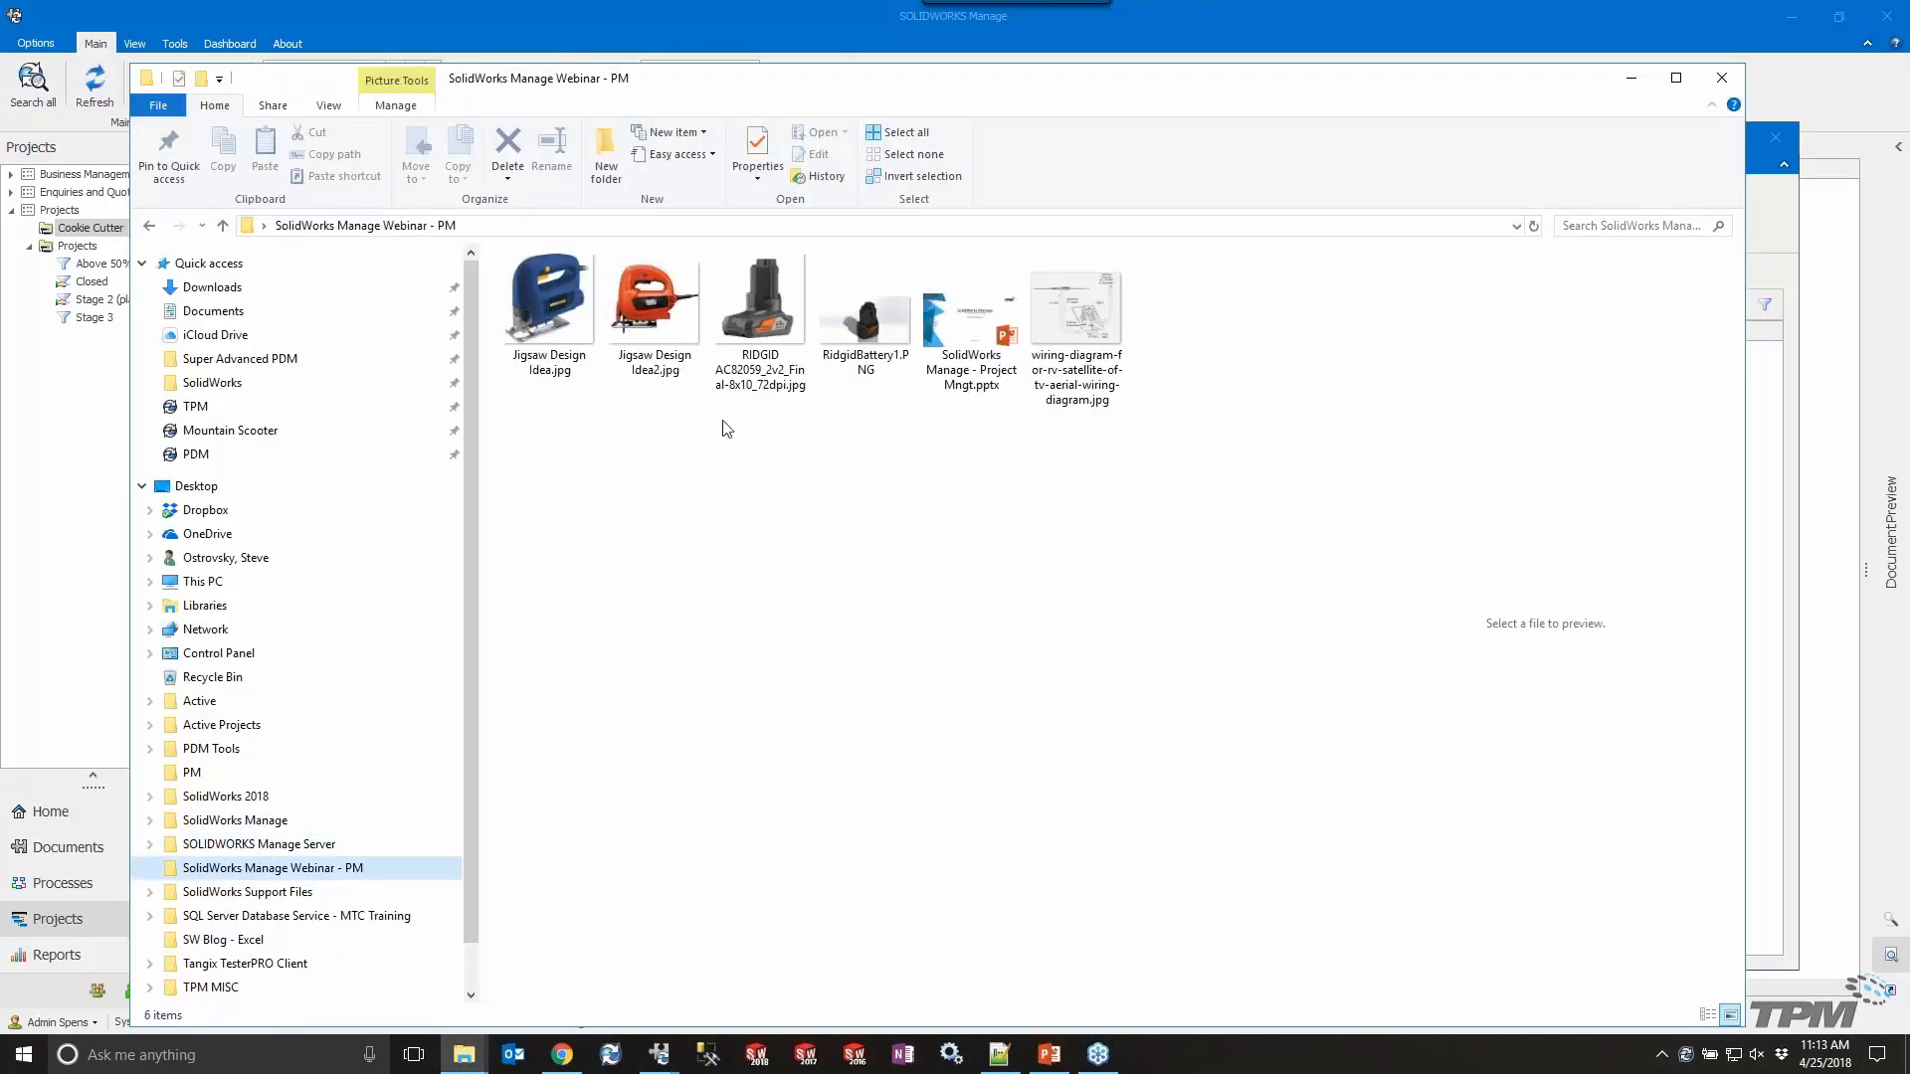
View the RIDGID AC82059 and RidgidBattery1 battery pictures and close the photo viewer.
double_click(766, 303)
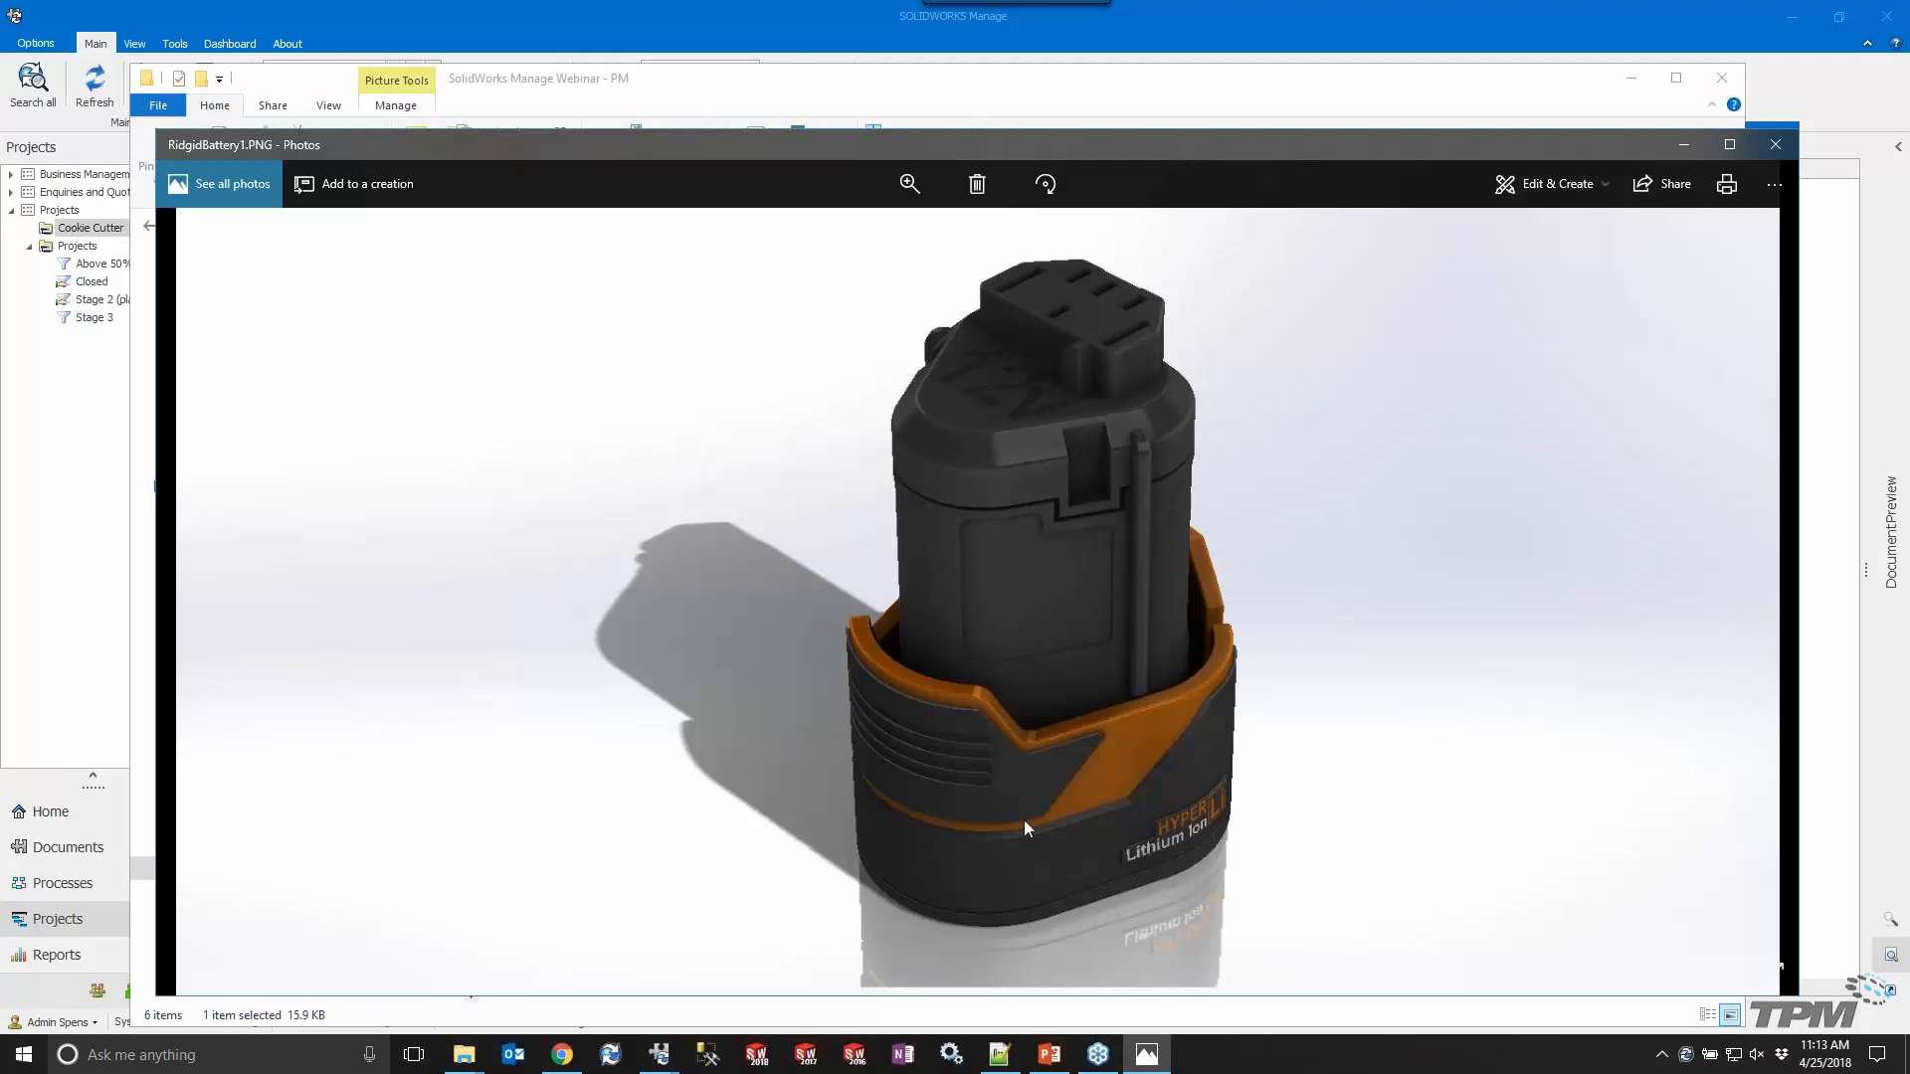
click(209, 587)
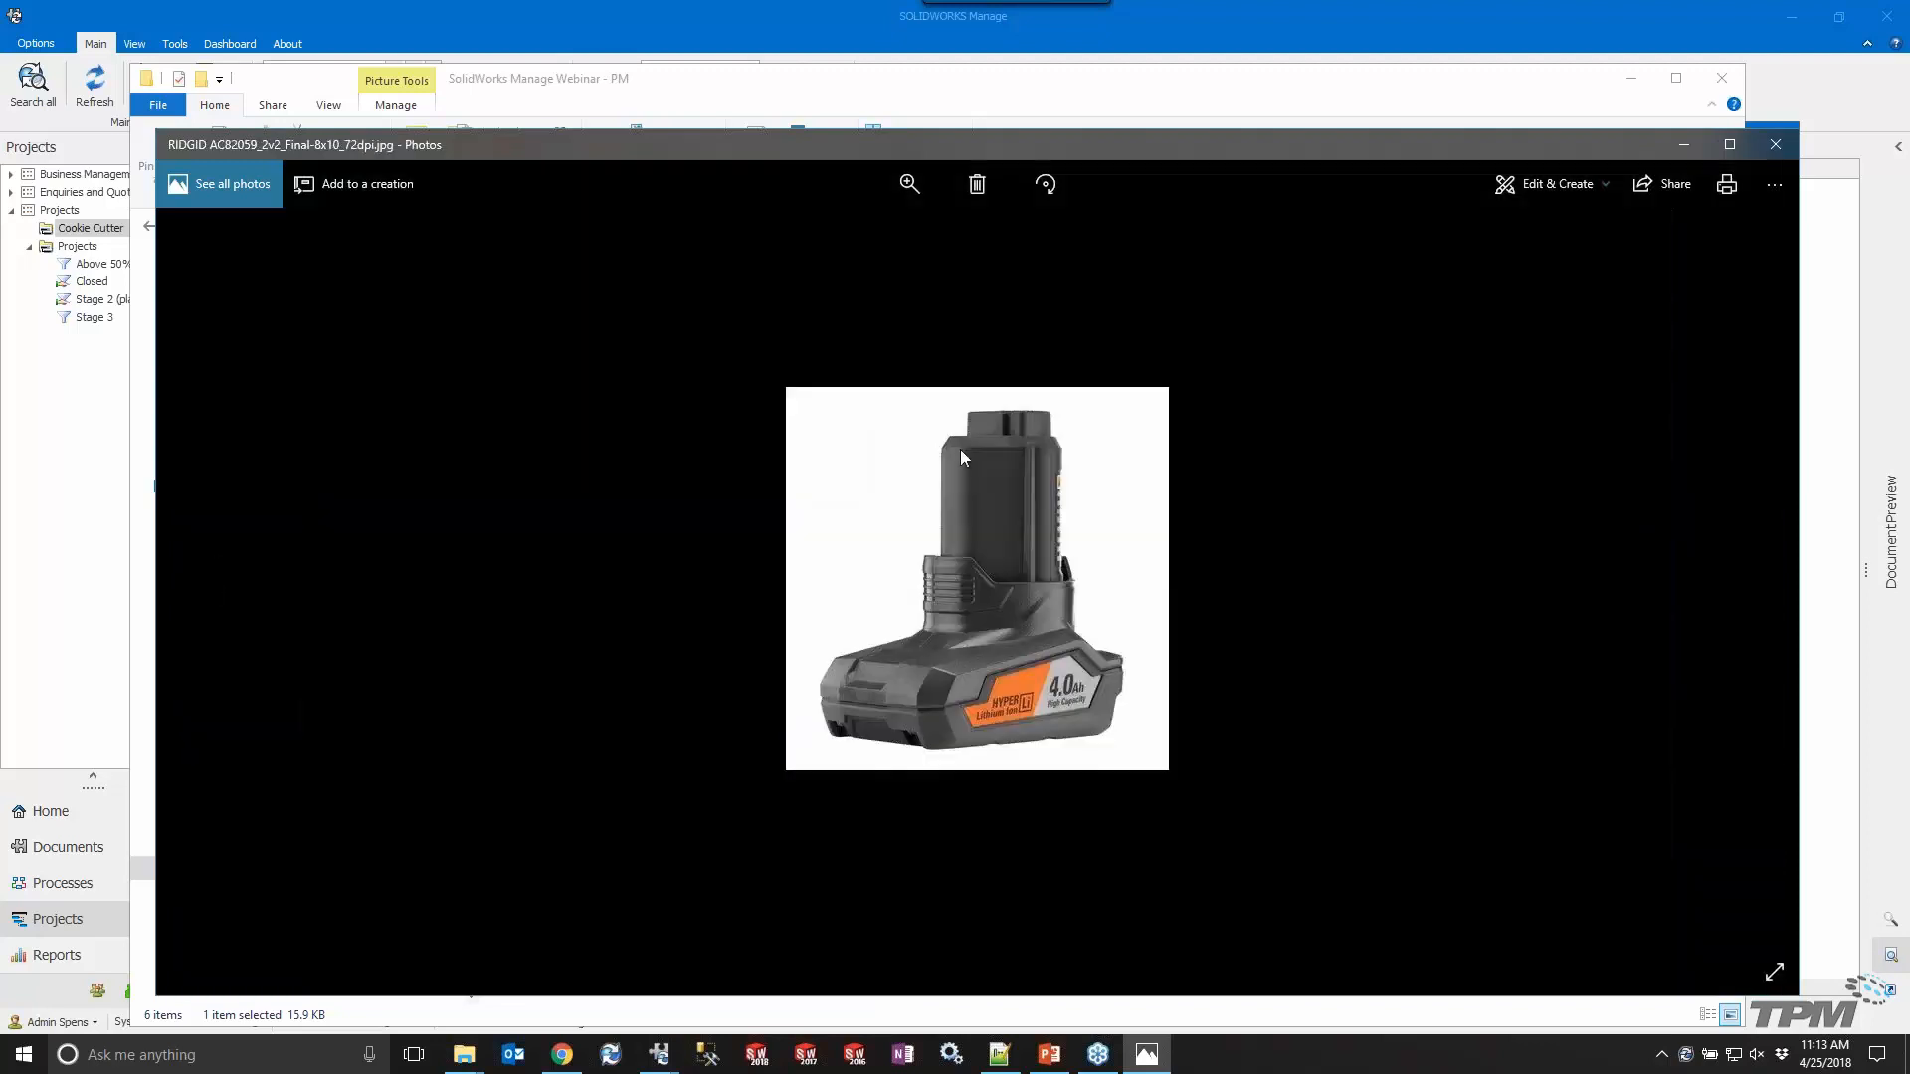
click(1776, 145)
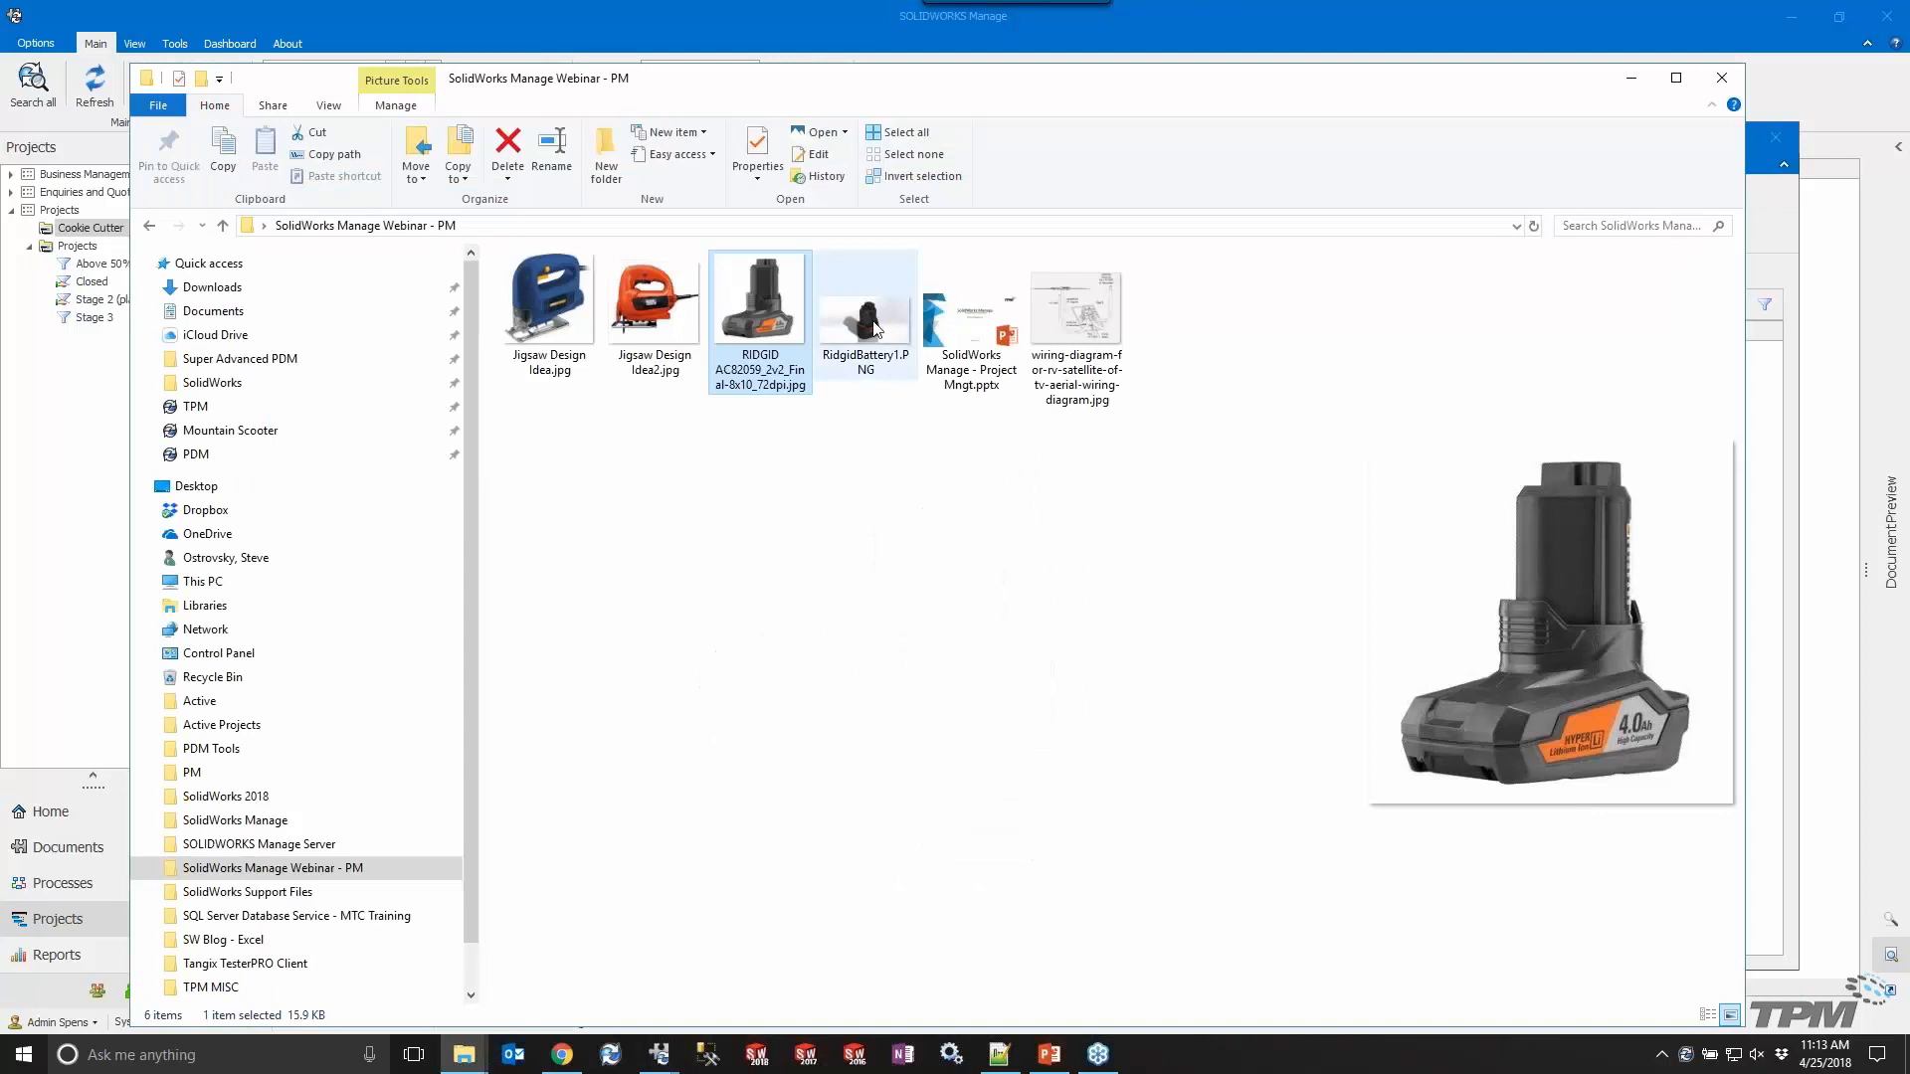
Add RIDGID AC82059_2v2_Final-8x10_72dpi.jpg and RidgidBattery1.PNG to the Files folder of the project's related files in SOLIDWORKS Manage.
ctrl+click(879, 341)
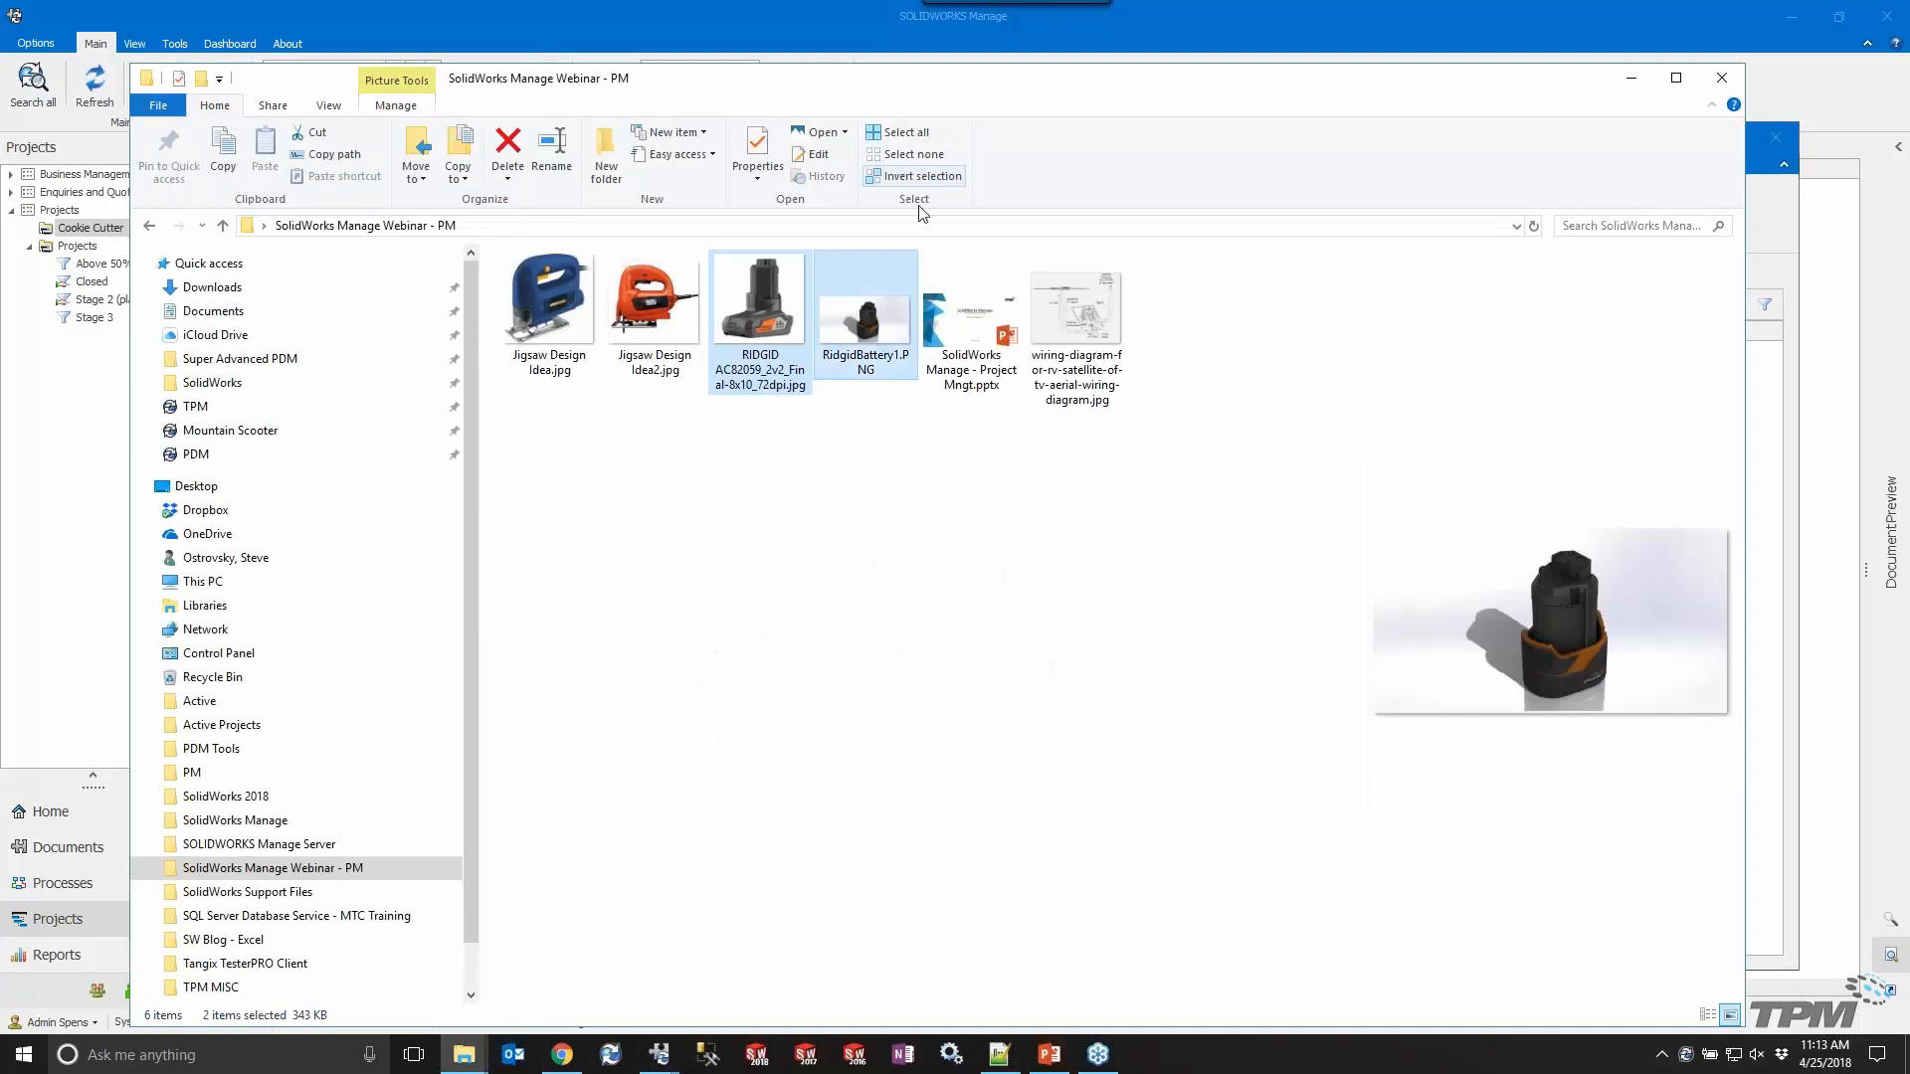
drag(698, 87, 1229, 204)
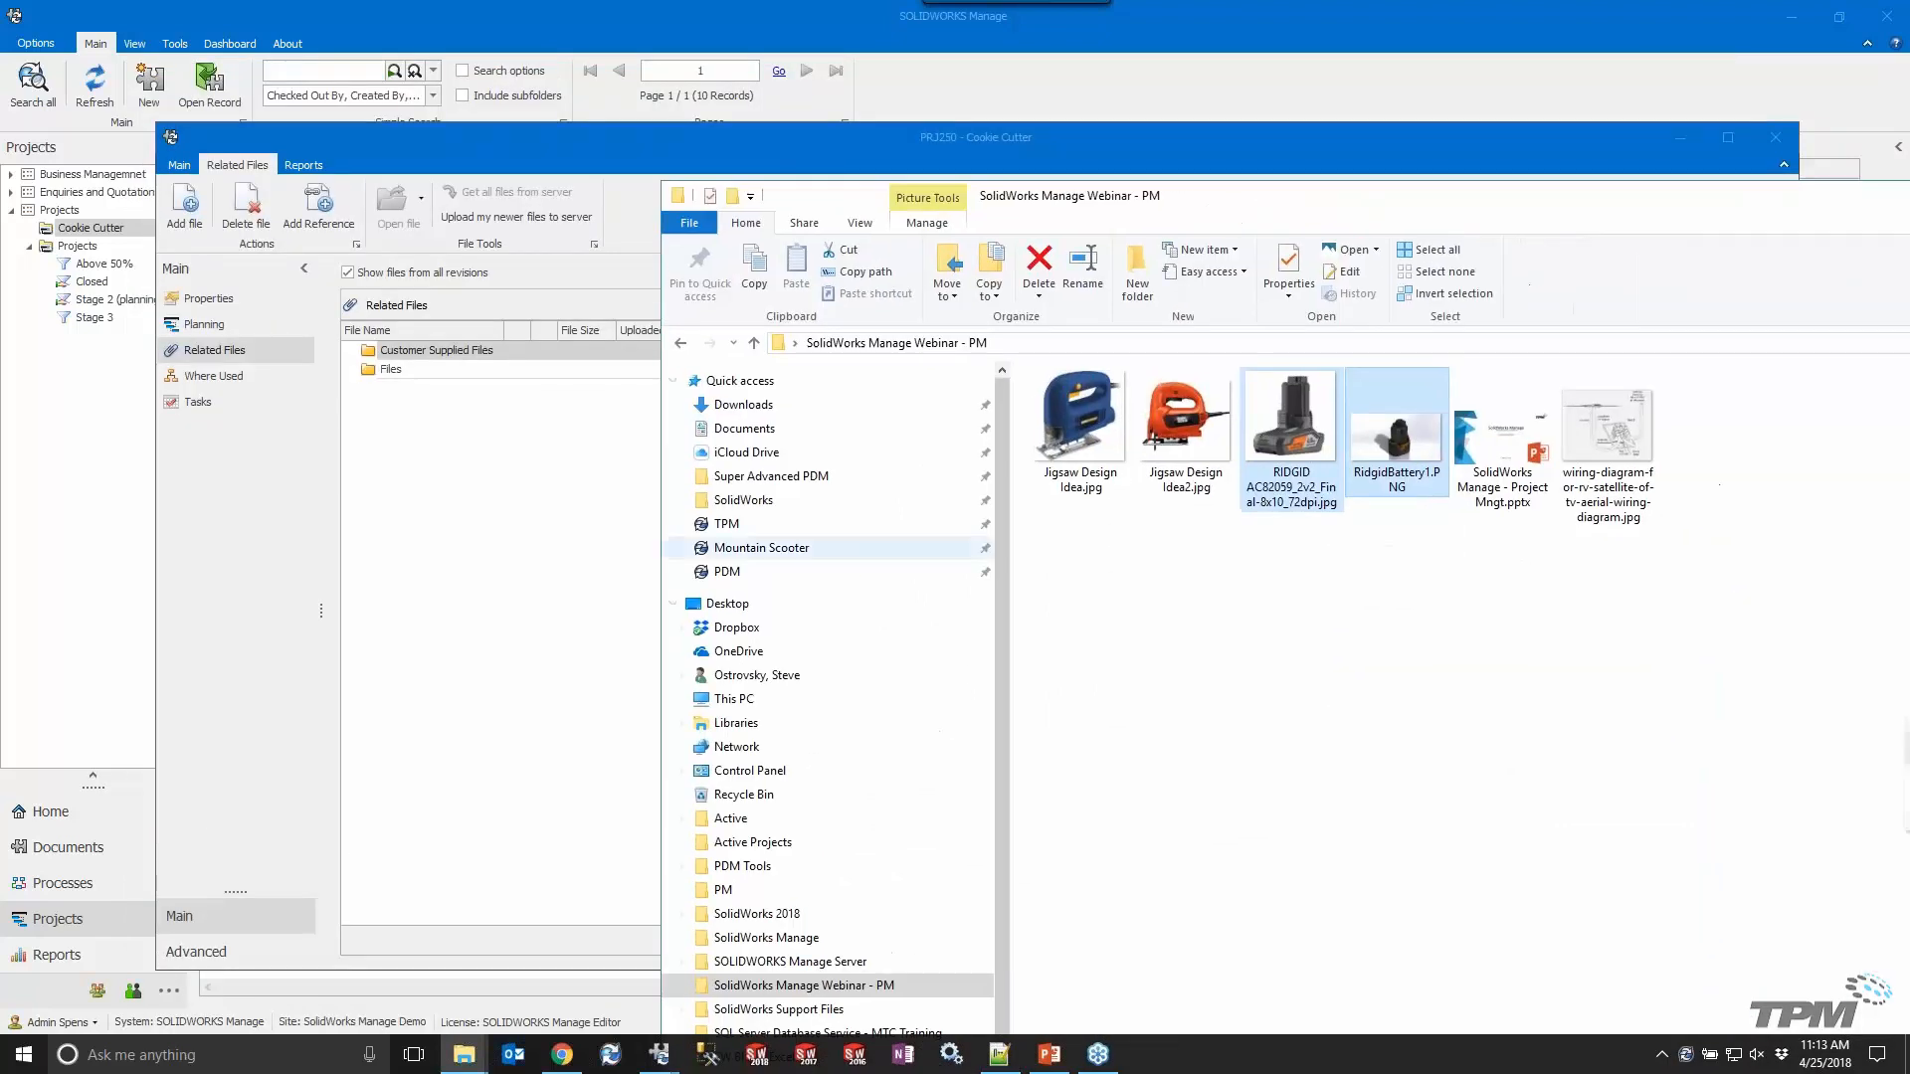
drag(1321, 455, 455, 375)
click(540, 478)
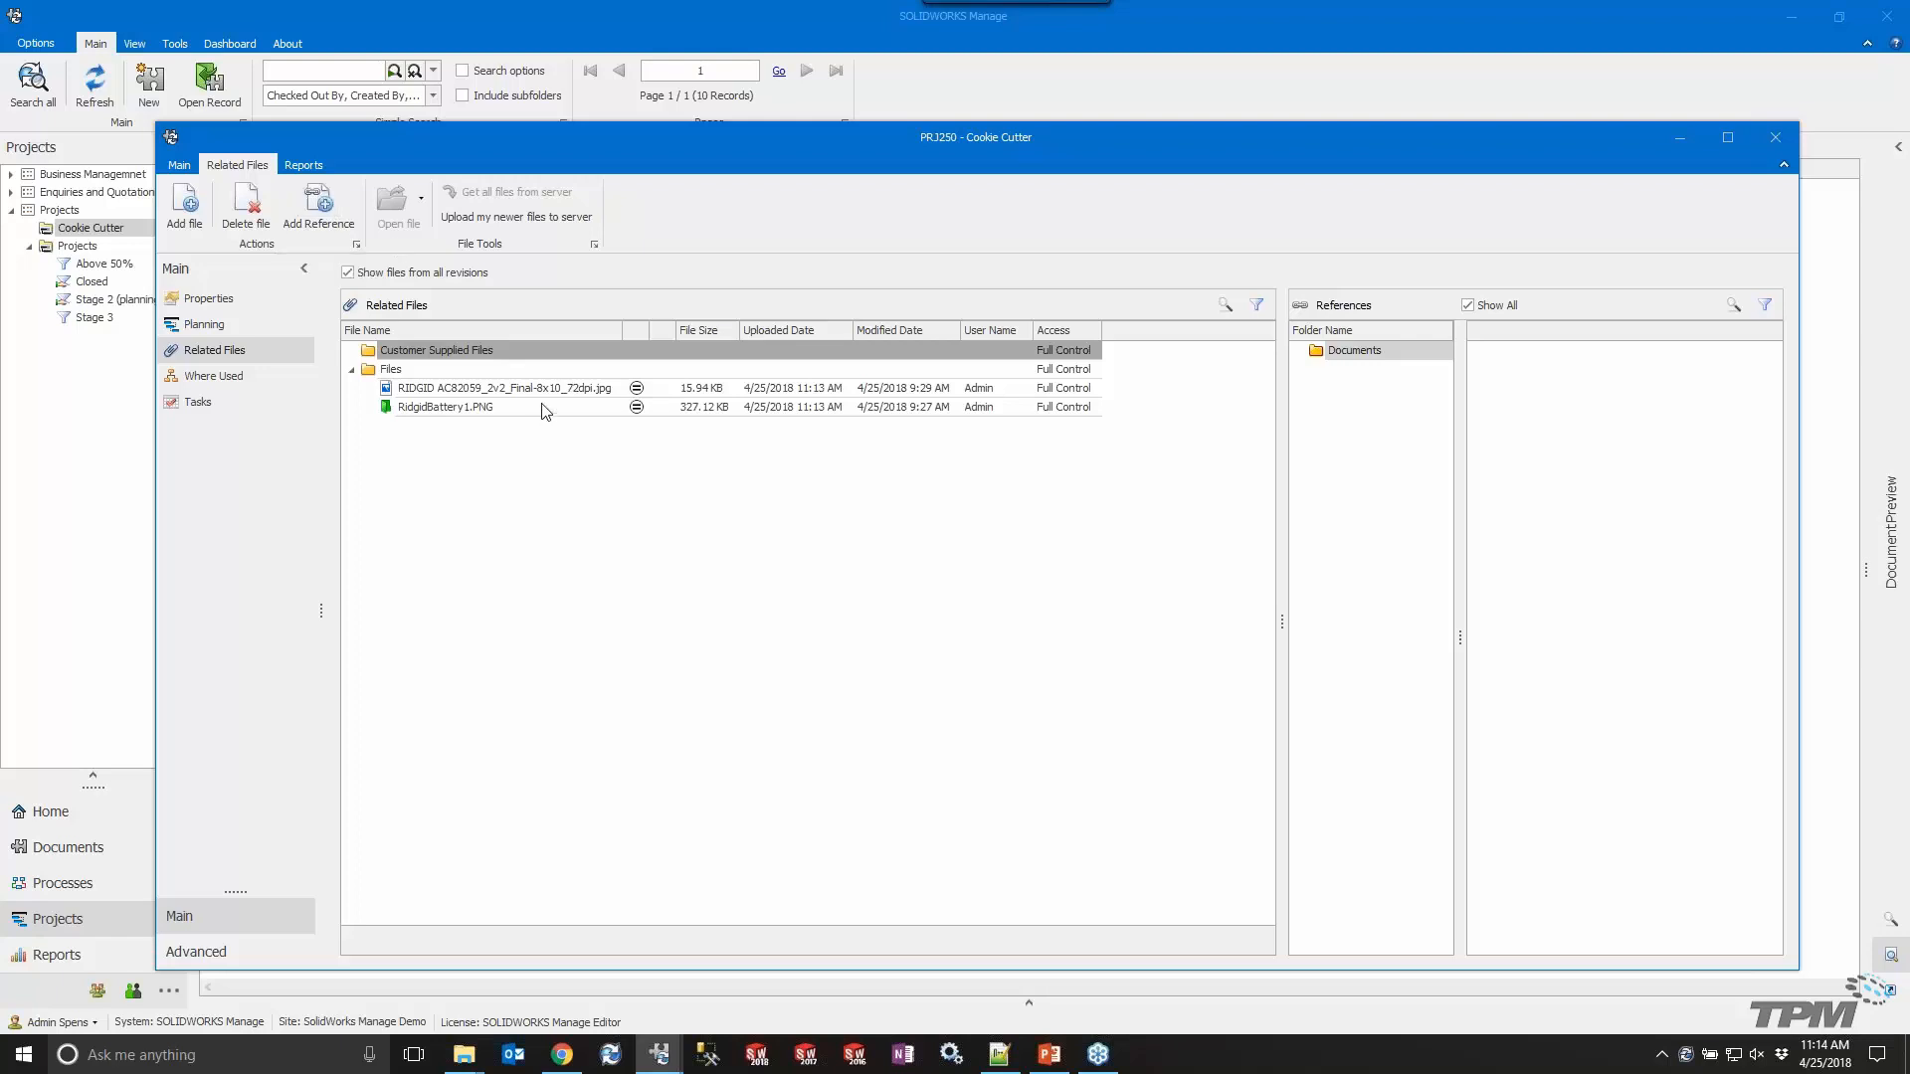
Search the PDM documents for "ridgid" and add the Ridgid 12v Hyper Lithium-ion battery assembly as a project reference.
click(326, 204)
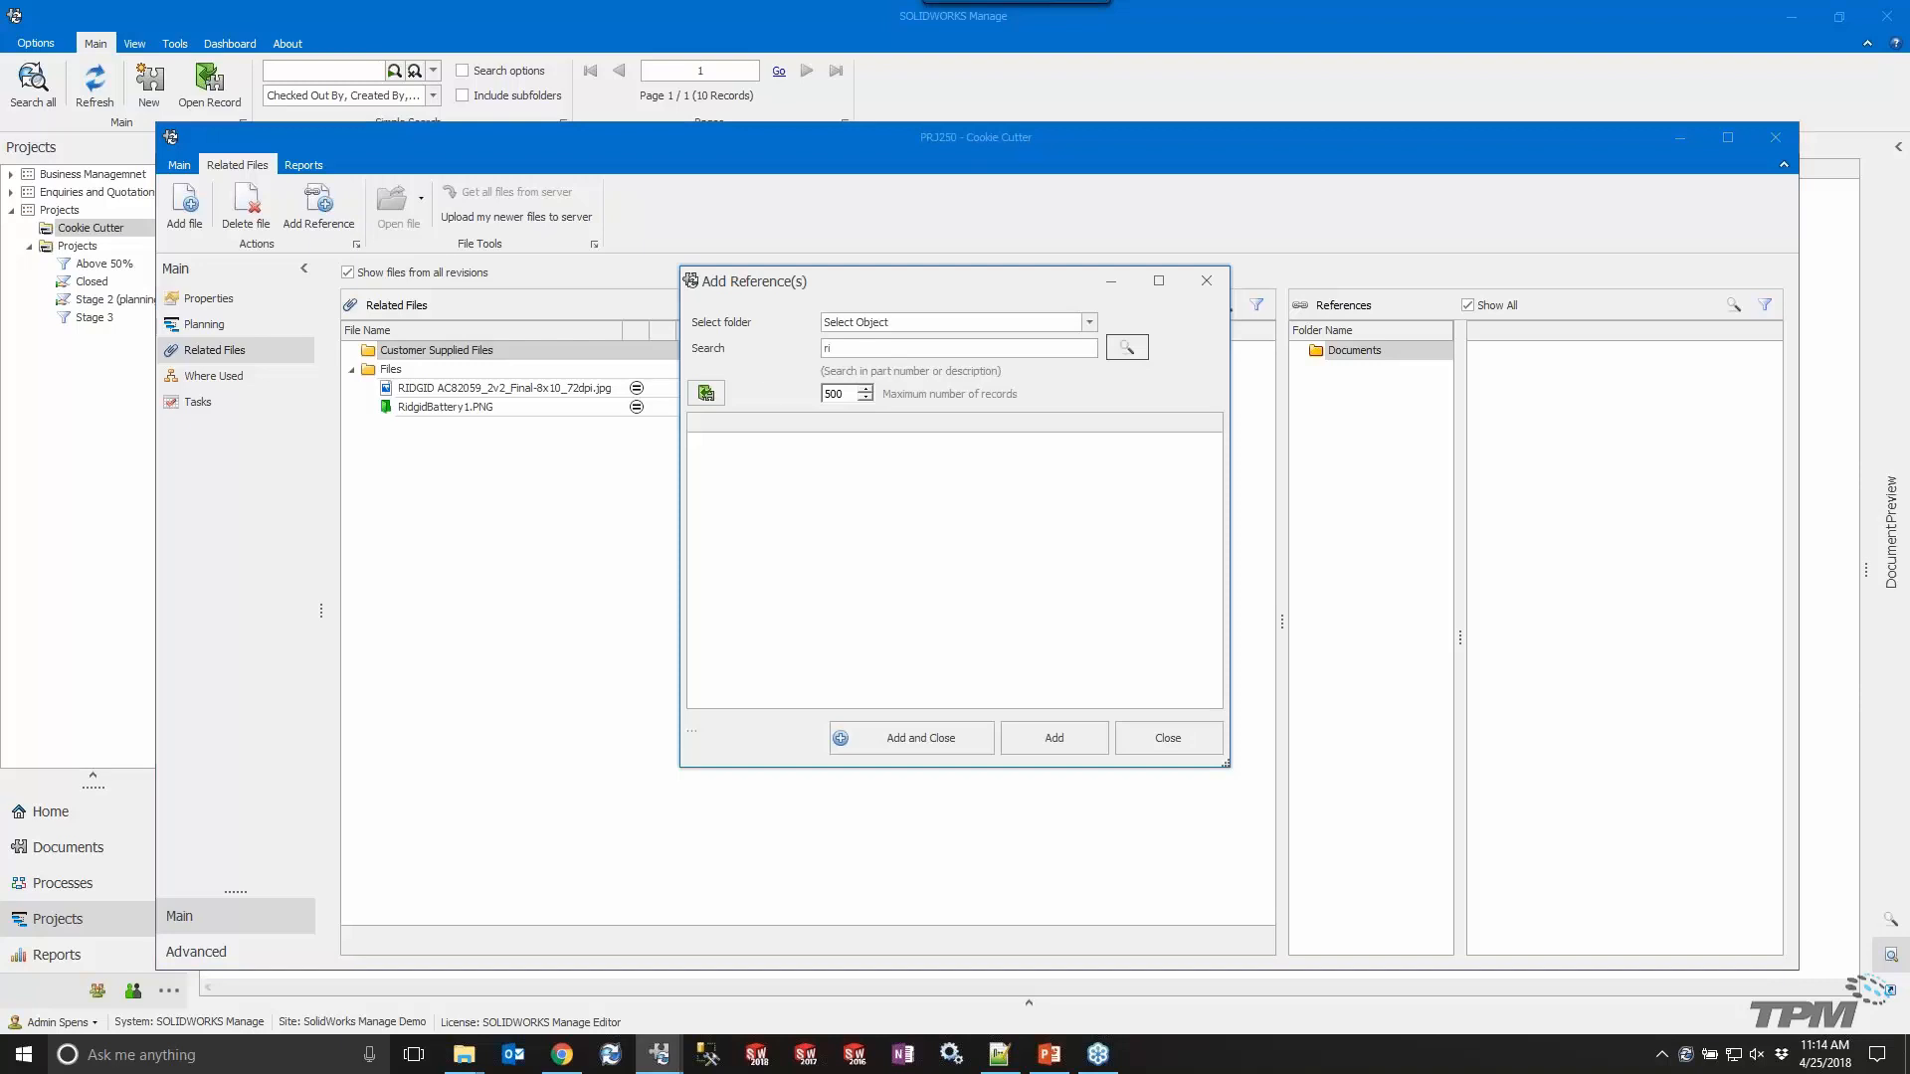
text(ridgid)
click(1090, 321)
click(981, 415)
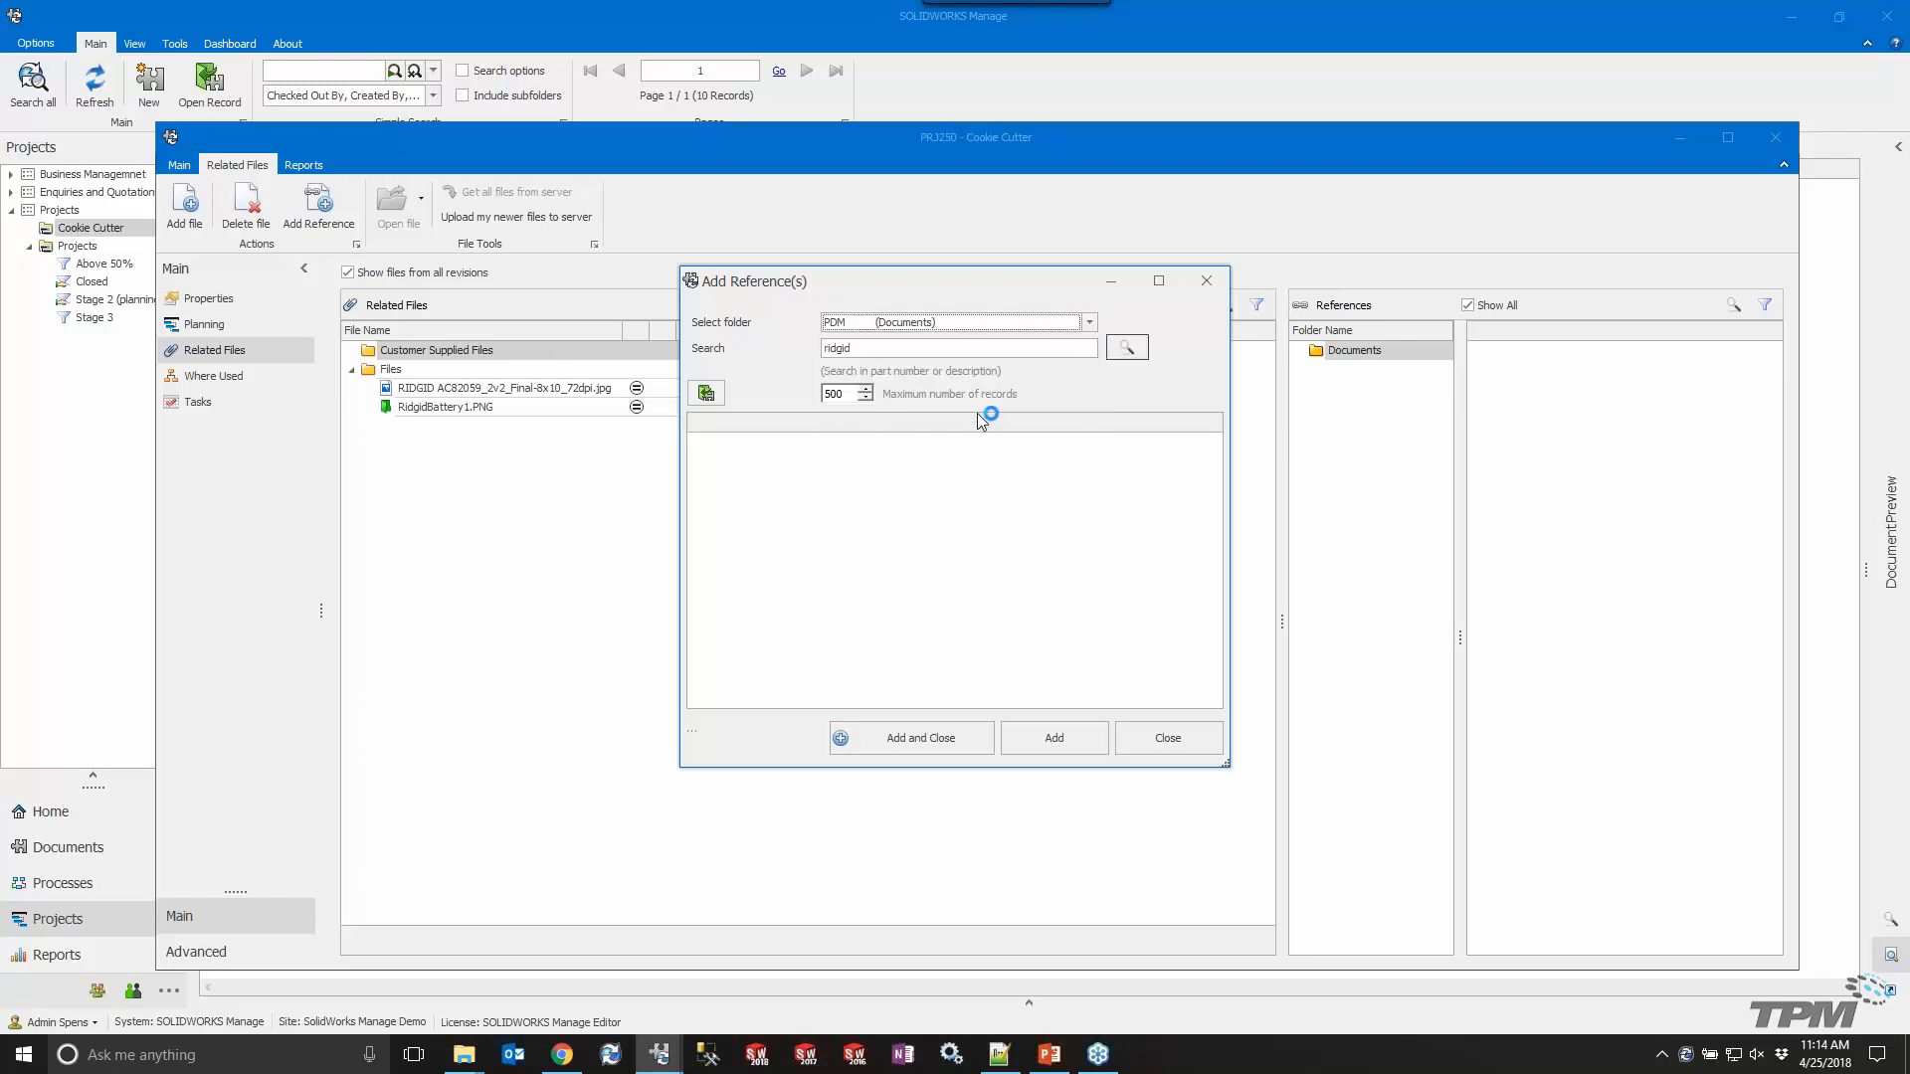
click(1125, 349)
click(828, 463)
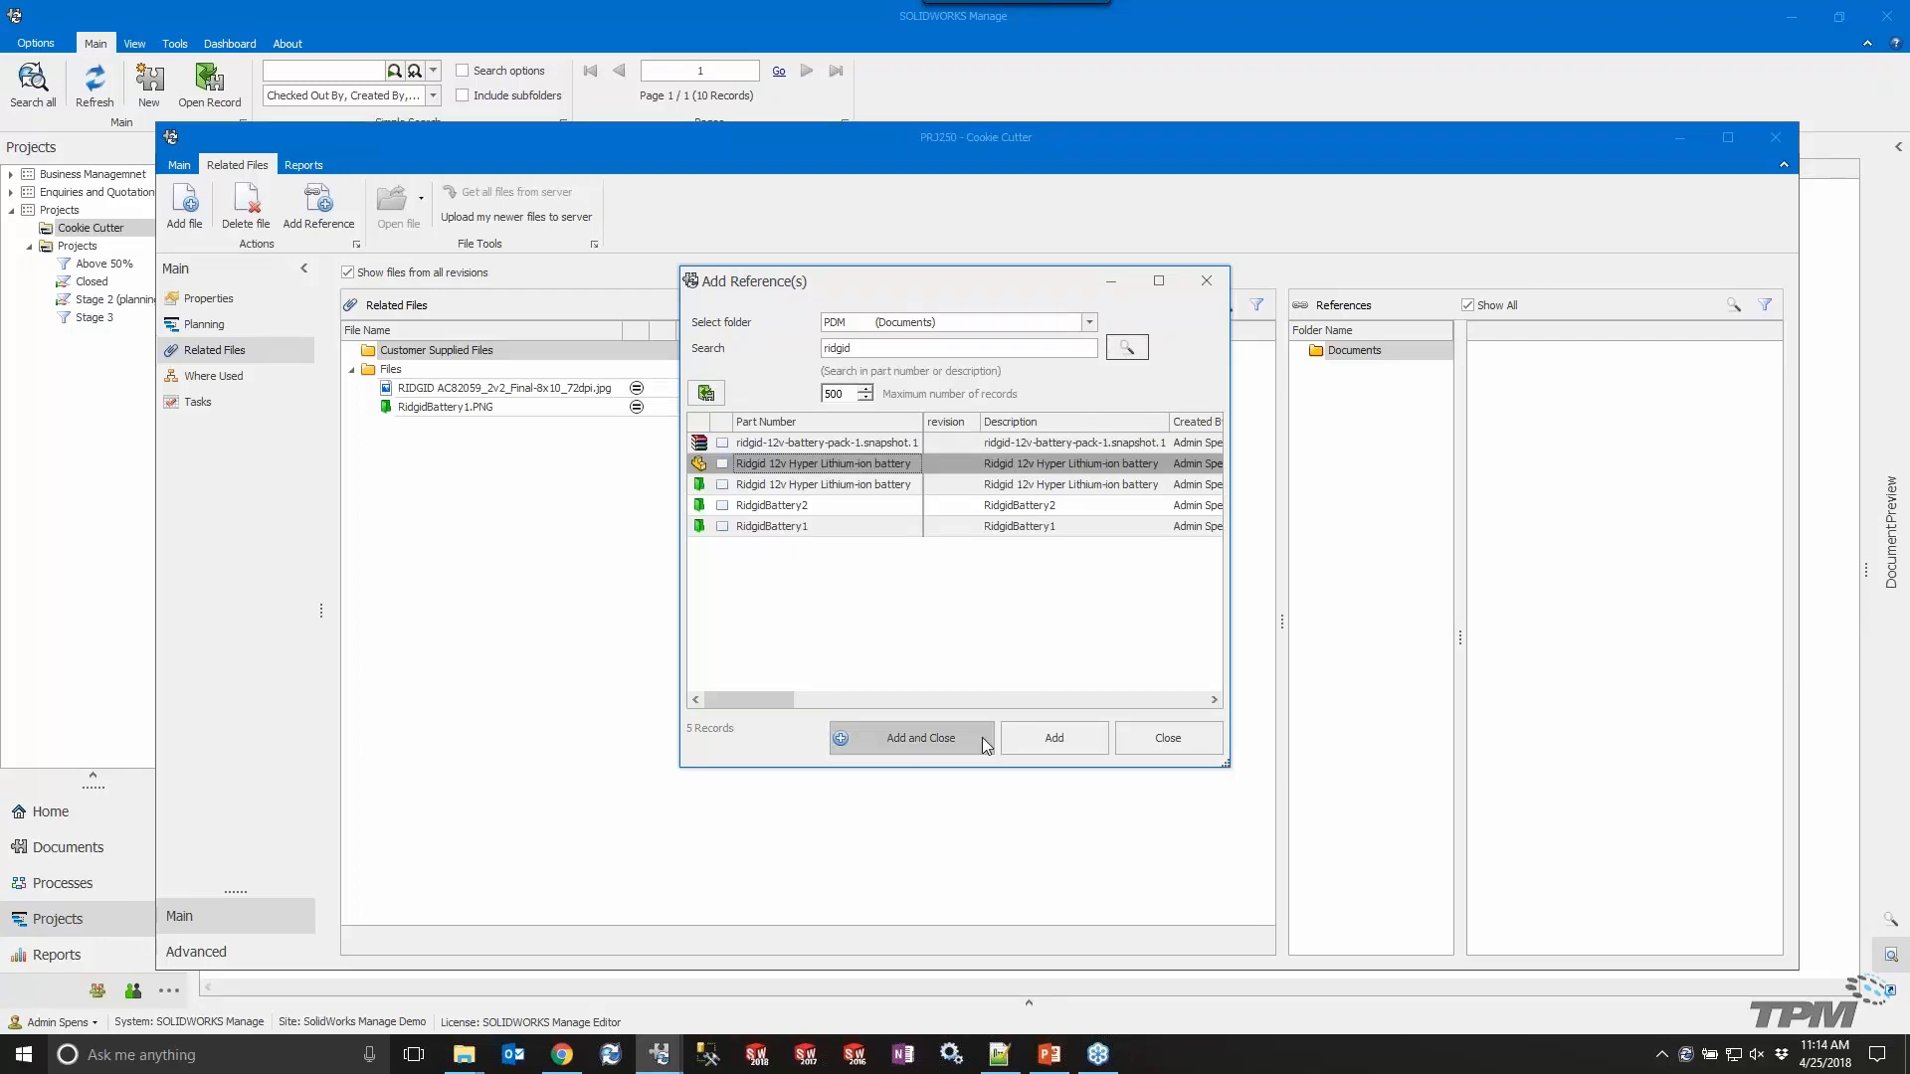
click(935, 736)
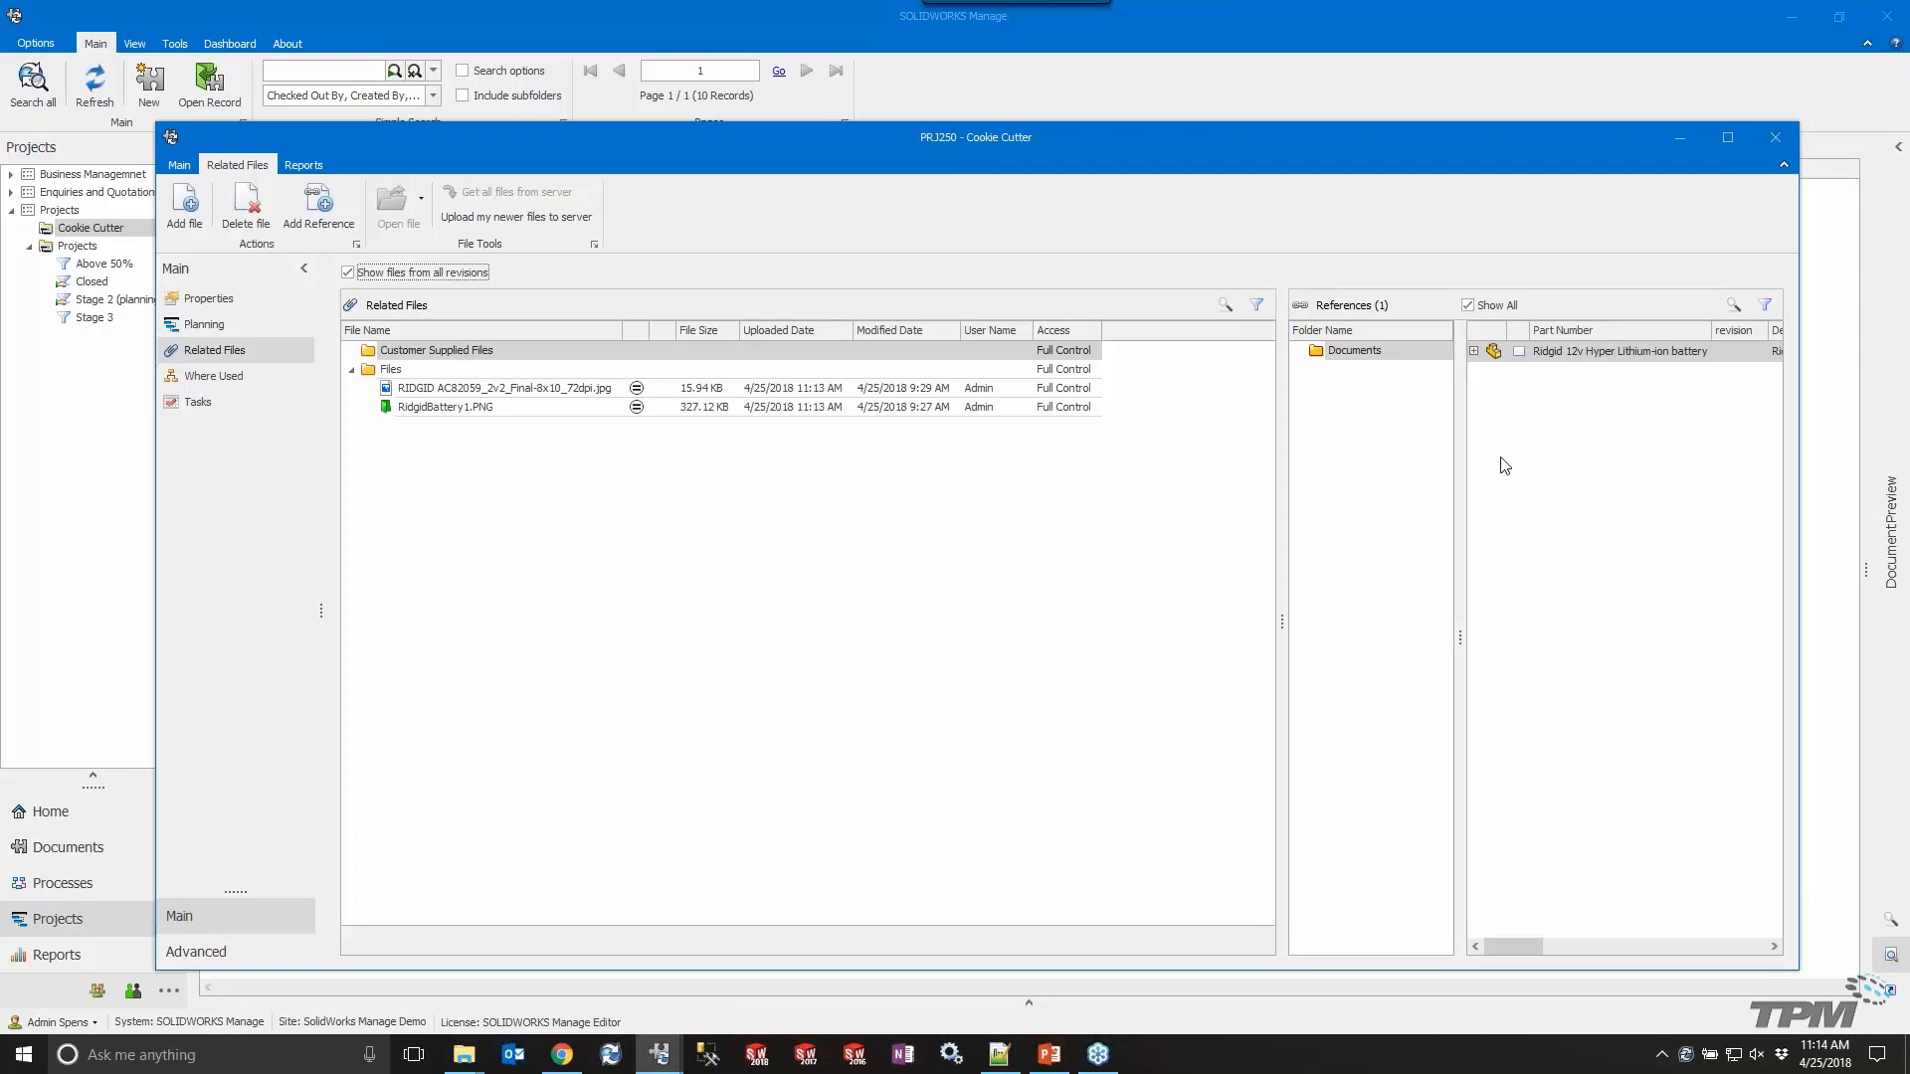
Create a new task for the Concept stage in the project planning and assign it to the stage's engineer, second in the user list.
click(203, 328)
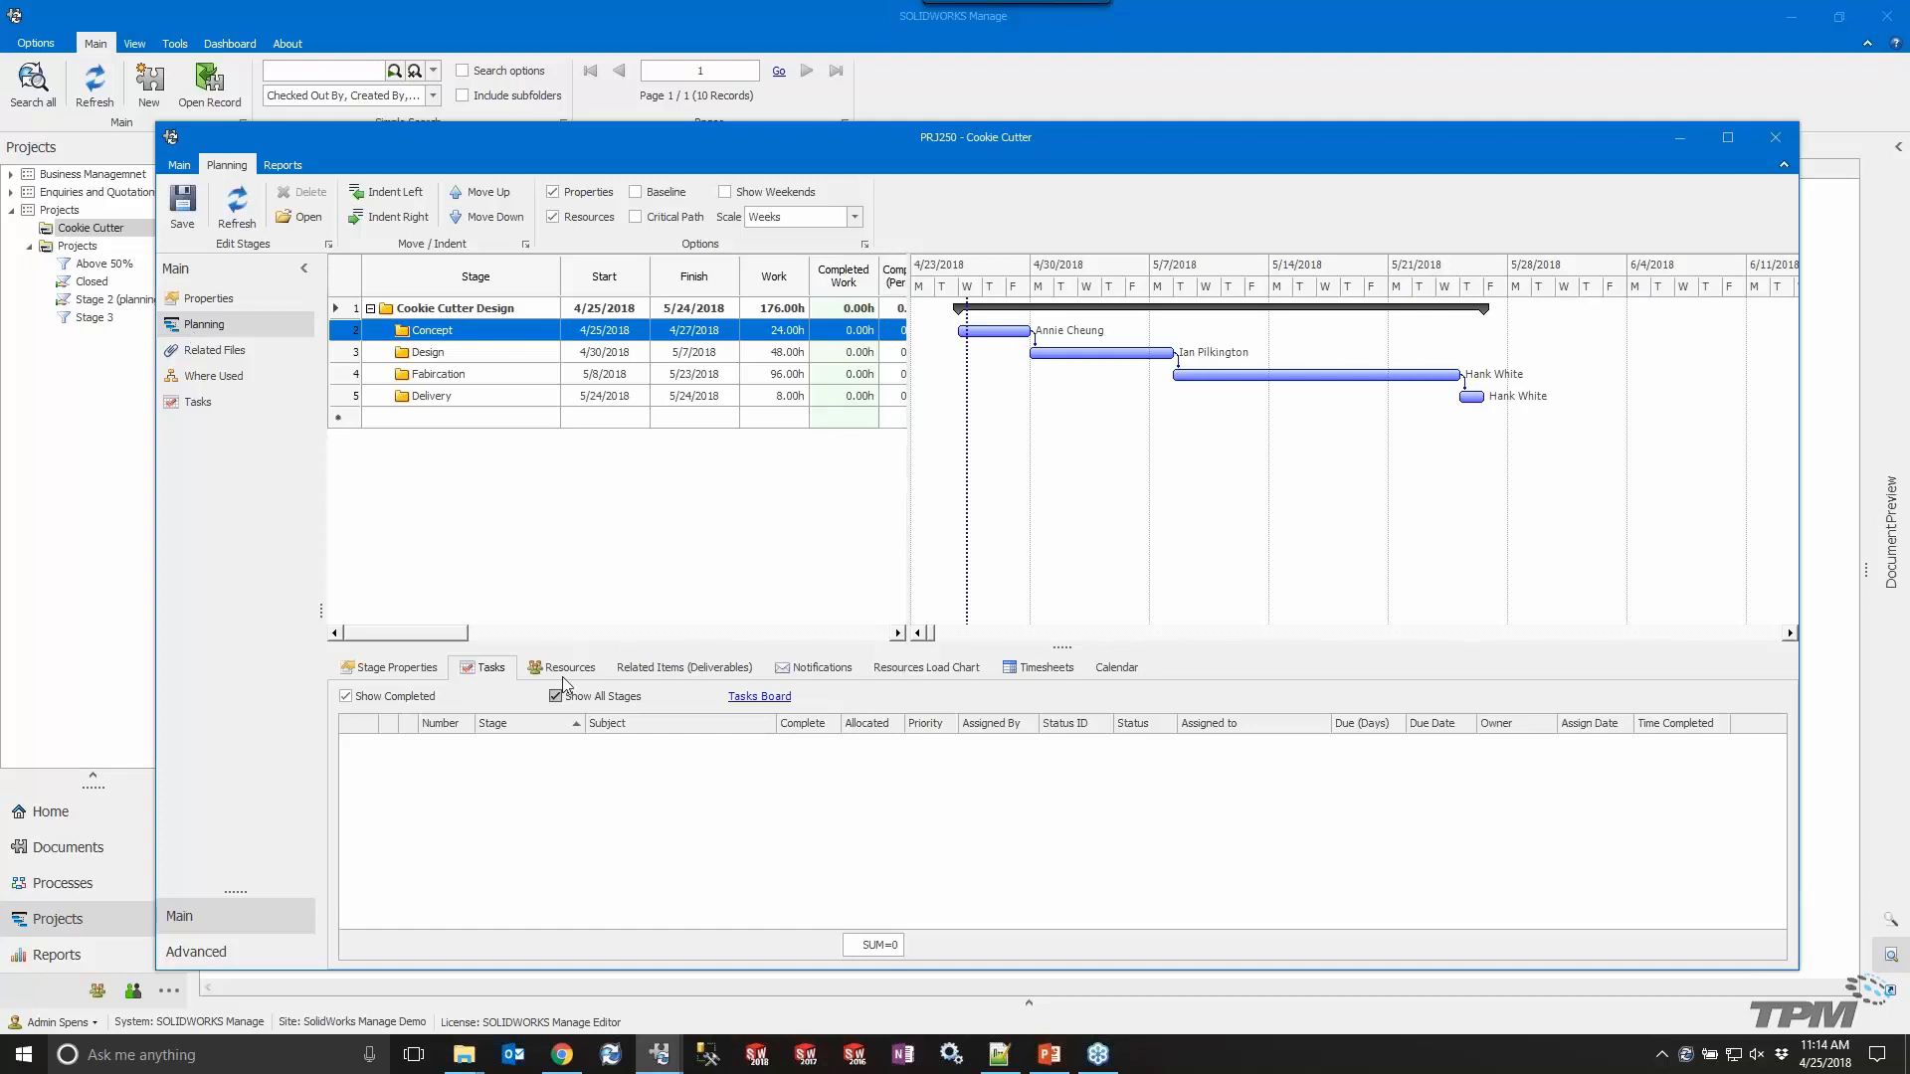
right_click(529, 783)
click(576, 817)
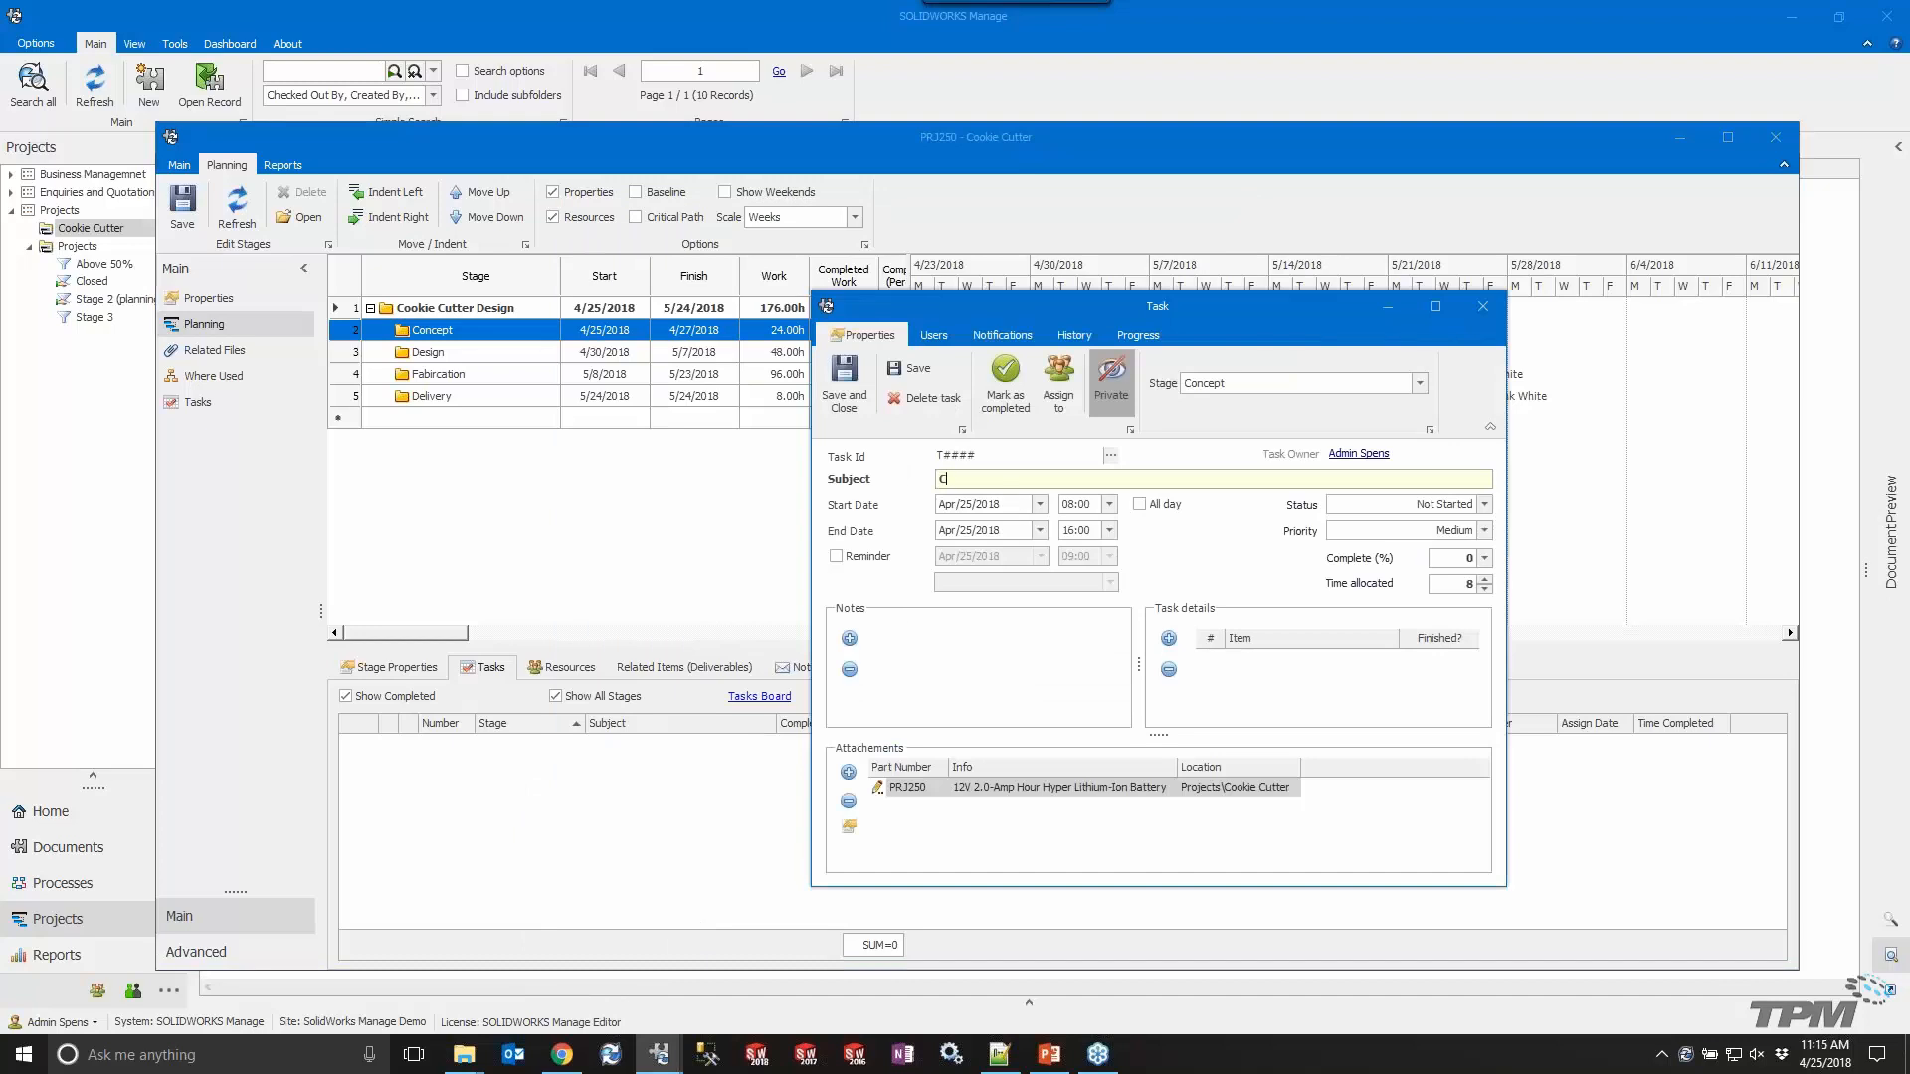
text(Concept new base)
click(1058, 383)
click(881, 536)
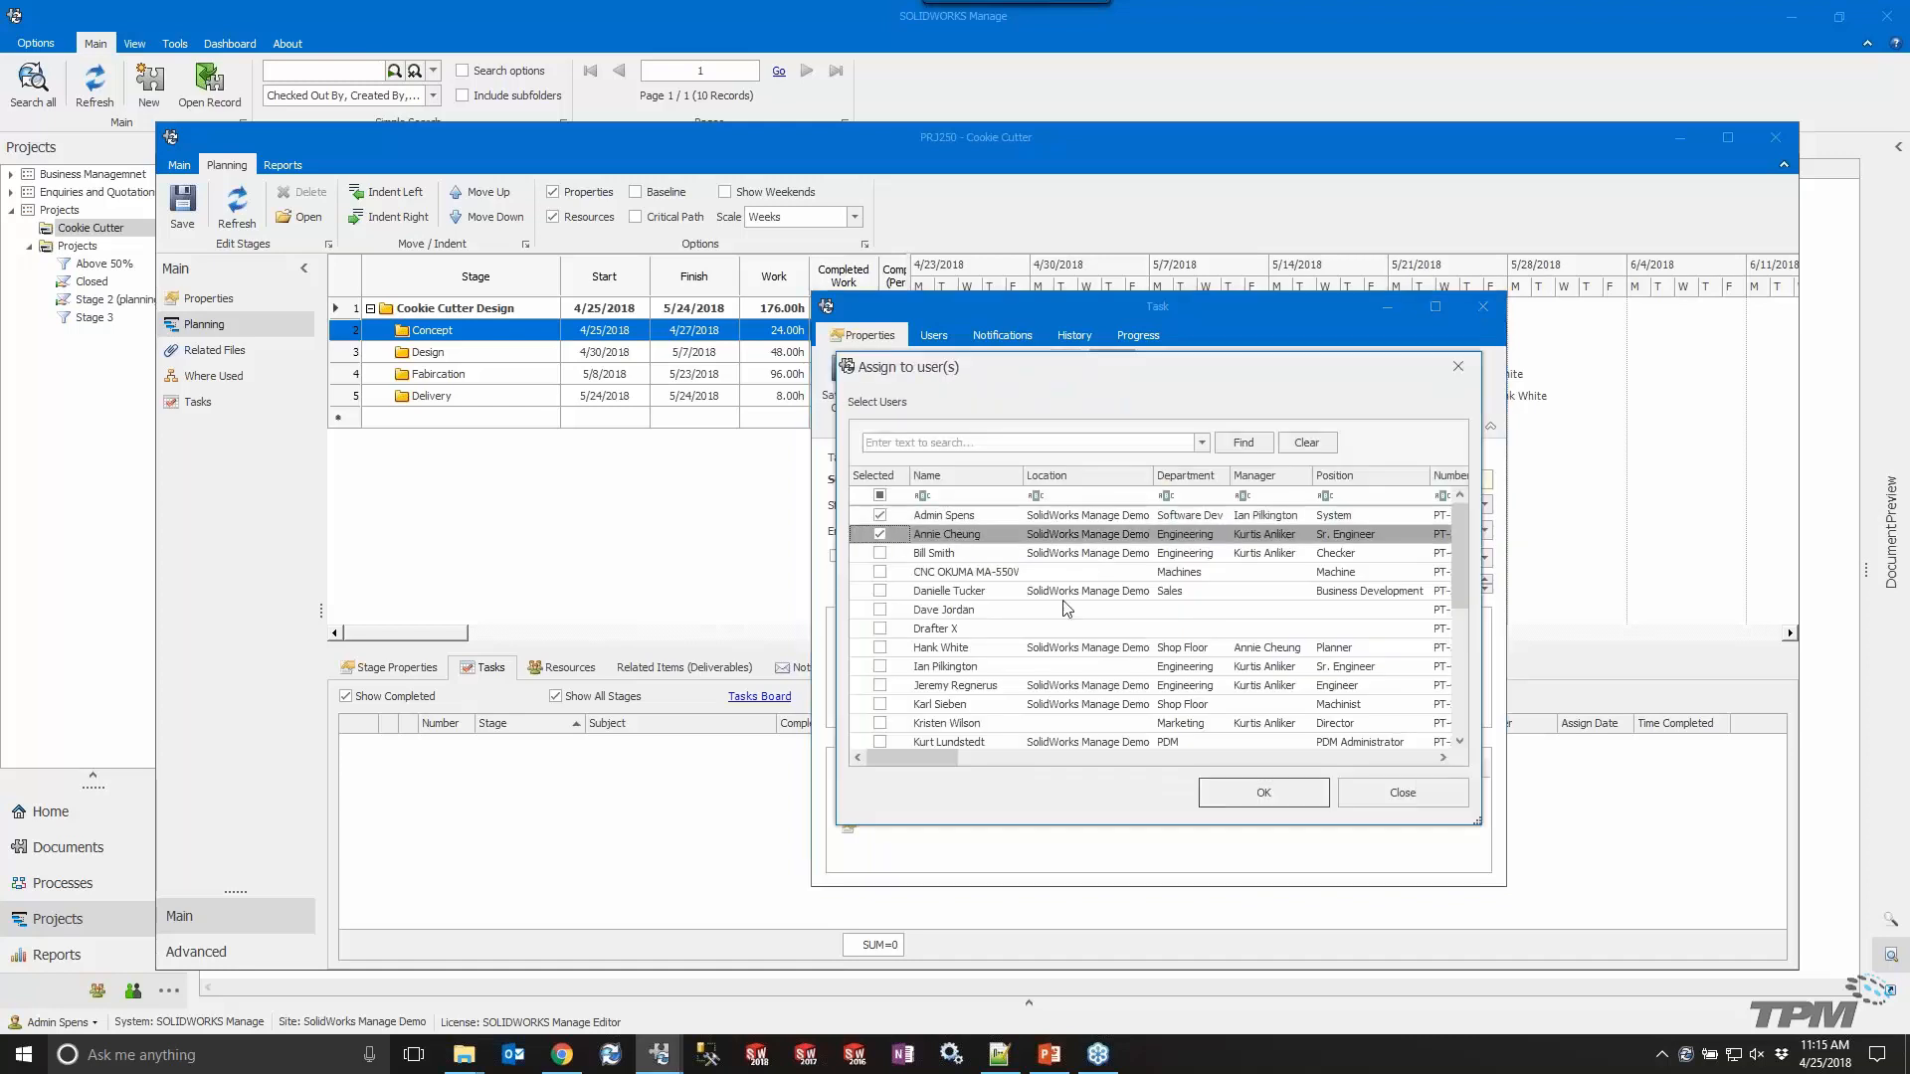
click(1258, 793)
Enter "Concept new Base for battery pack" as the task's subject.
click(998, 481)
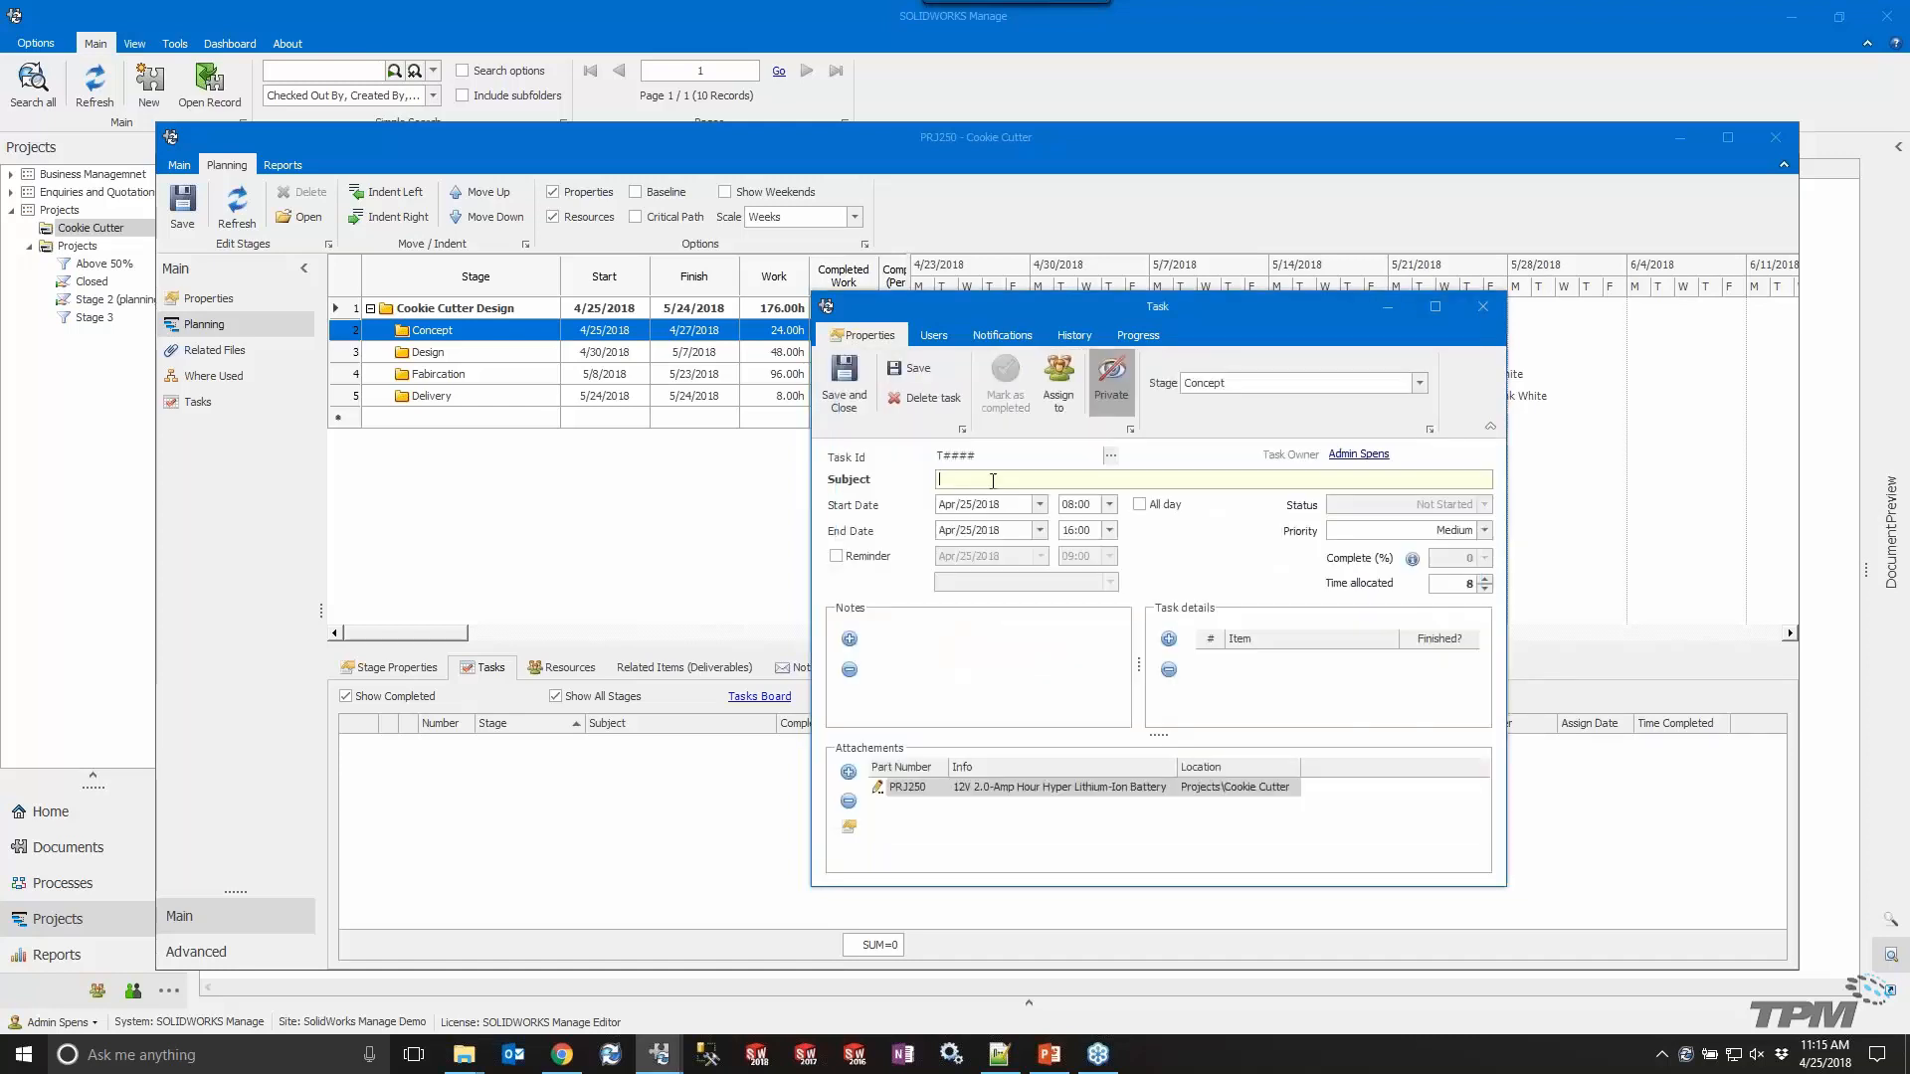
text(Concept new Base)
key(BackSpace)
text(se for battery pack)
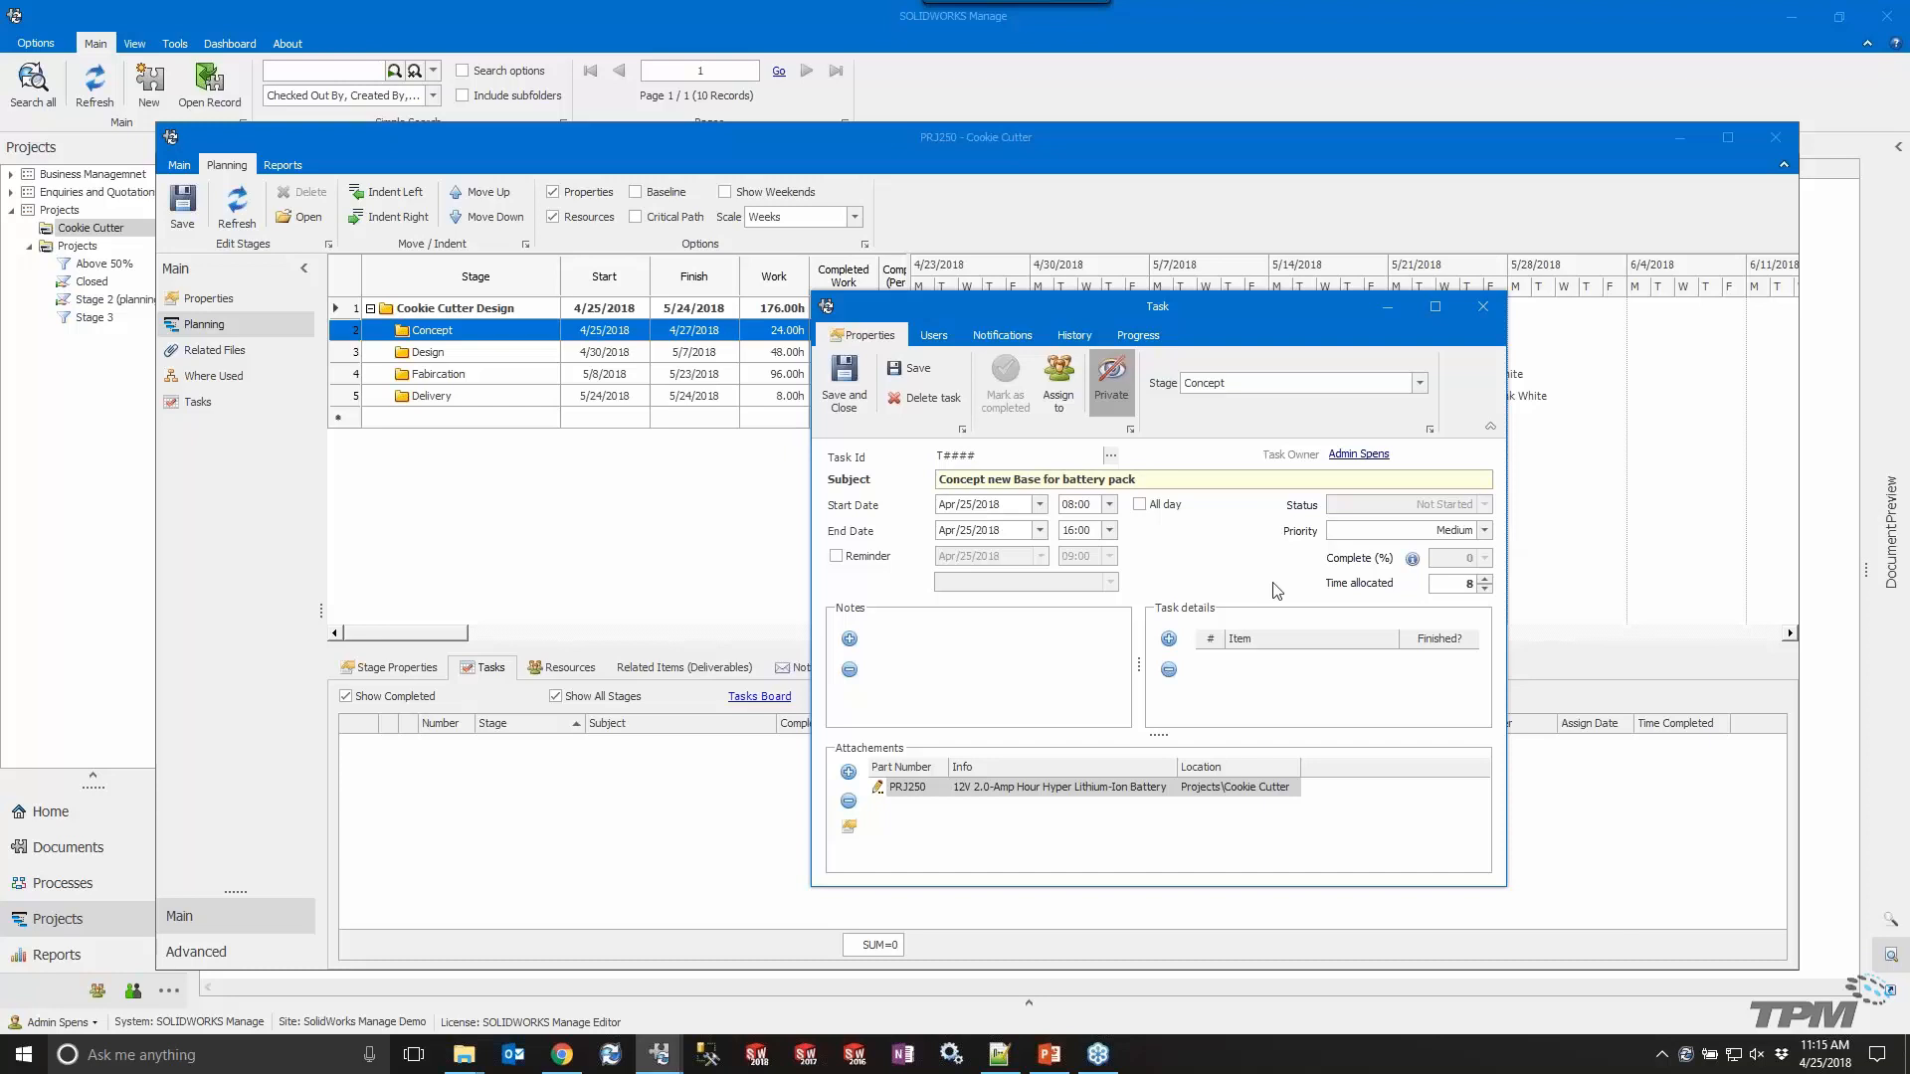
Turn off calculating completion from the allocated time in the task's progress settings and save the task.
drag(1459, 585, 1503, 584)
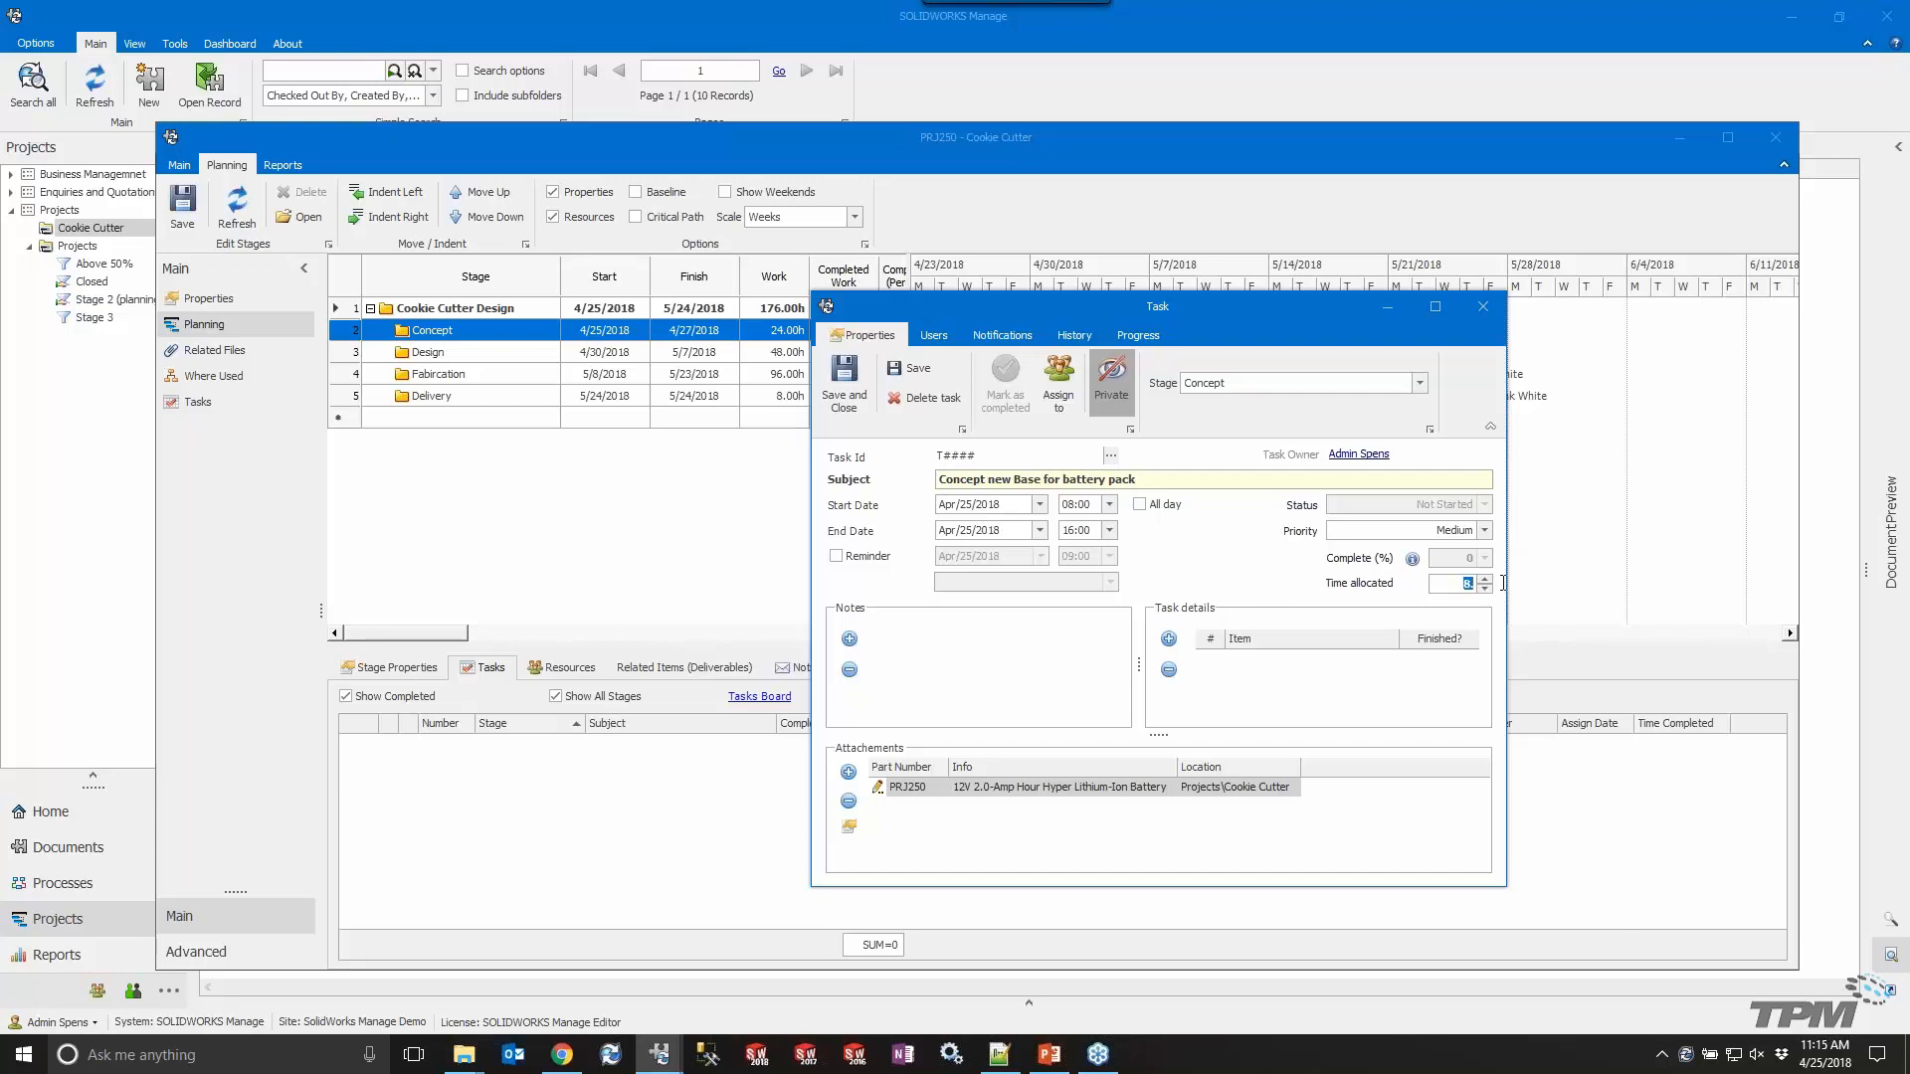
click(1435, 585)
click(1136, 336)
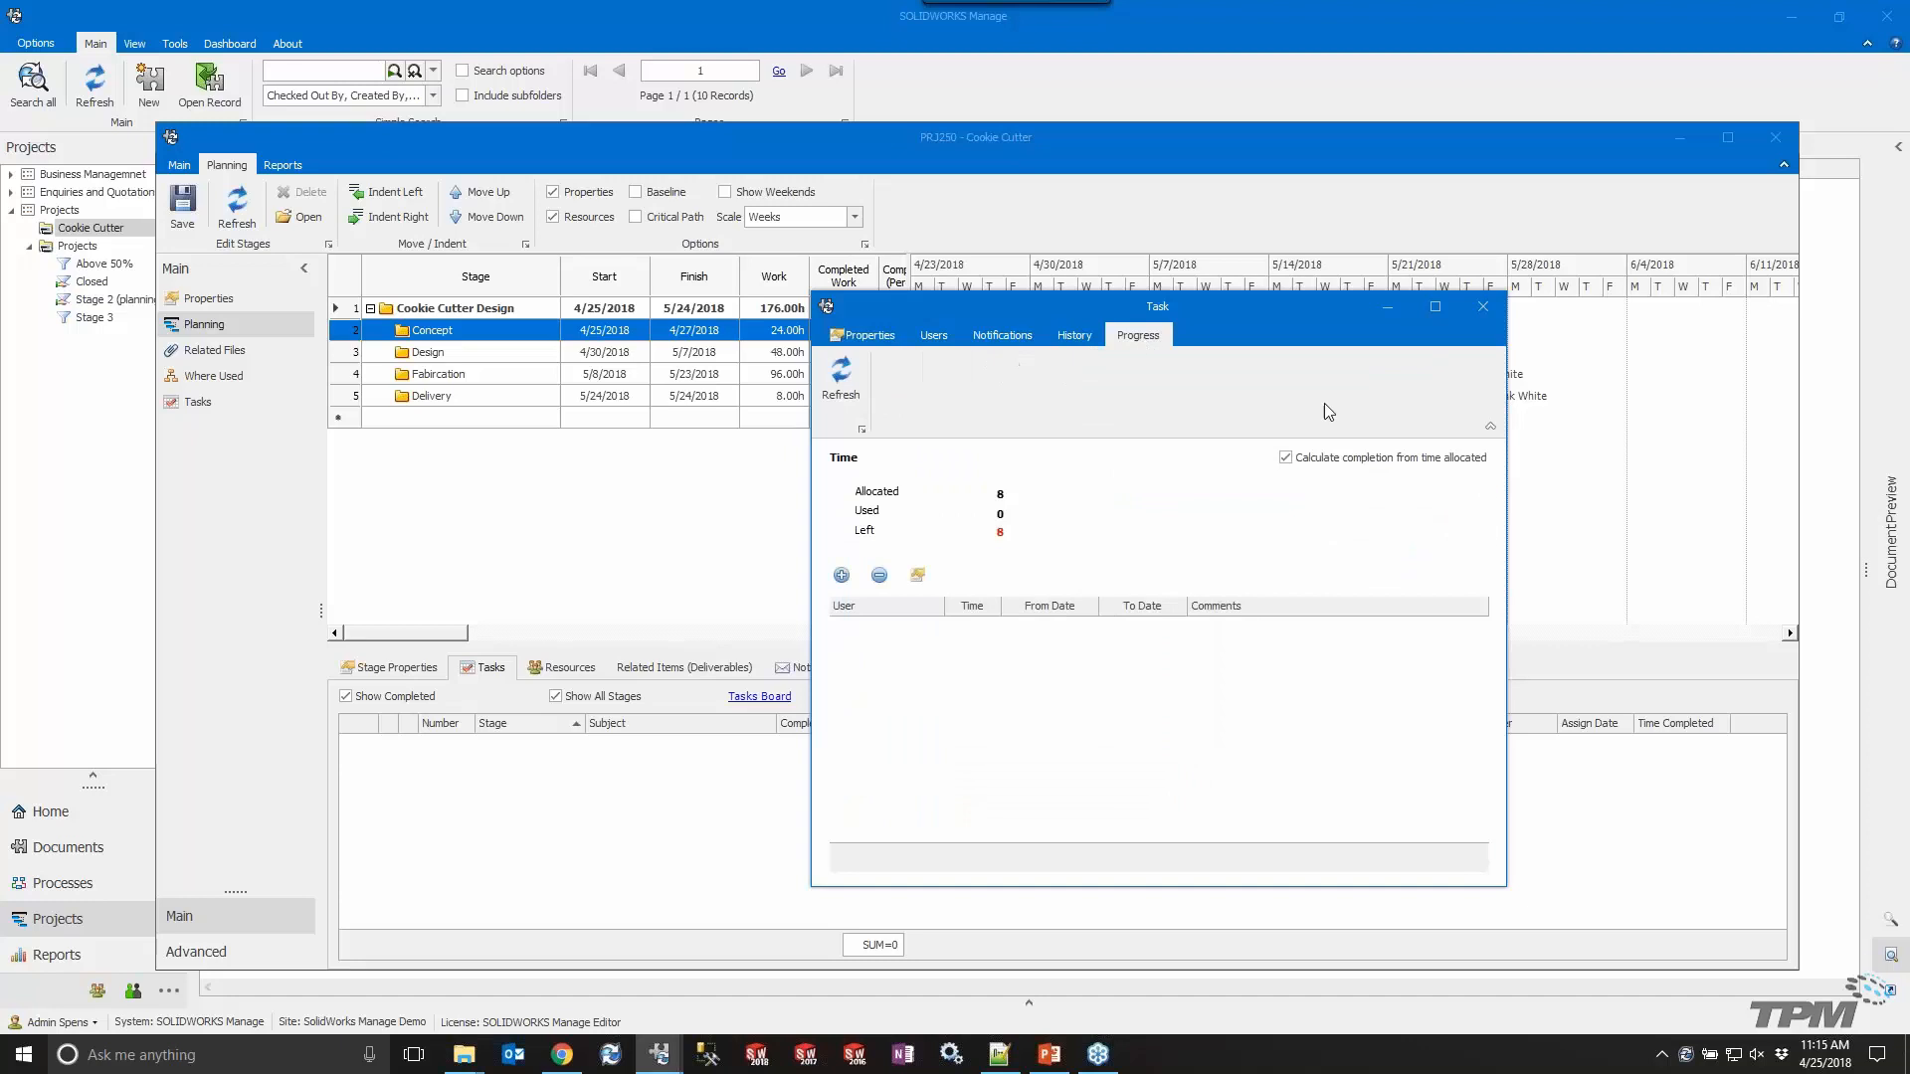
click(1285, 459)
click(1285, 459)
click(867, 335)
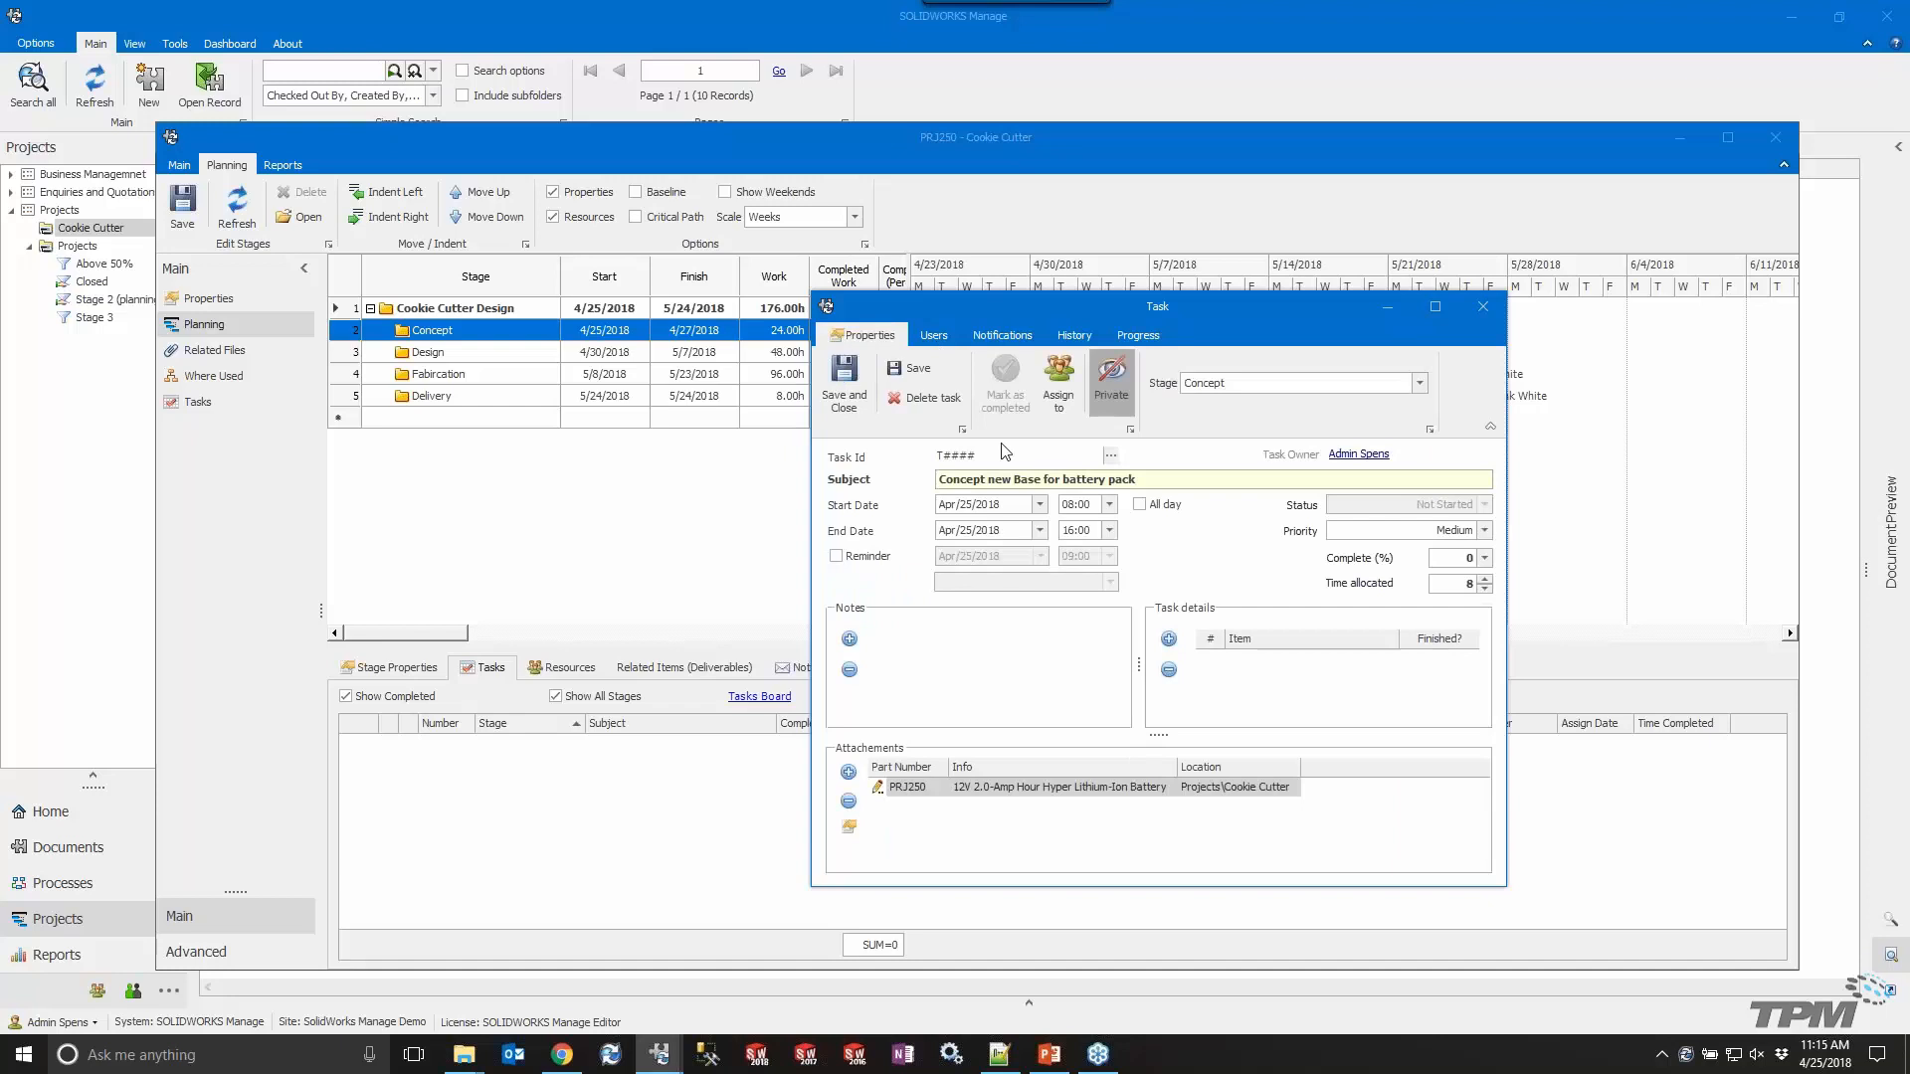
click(910, 369)
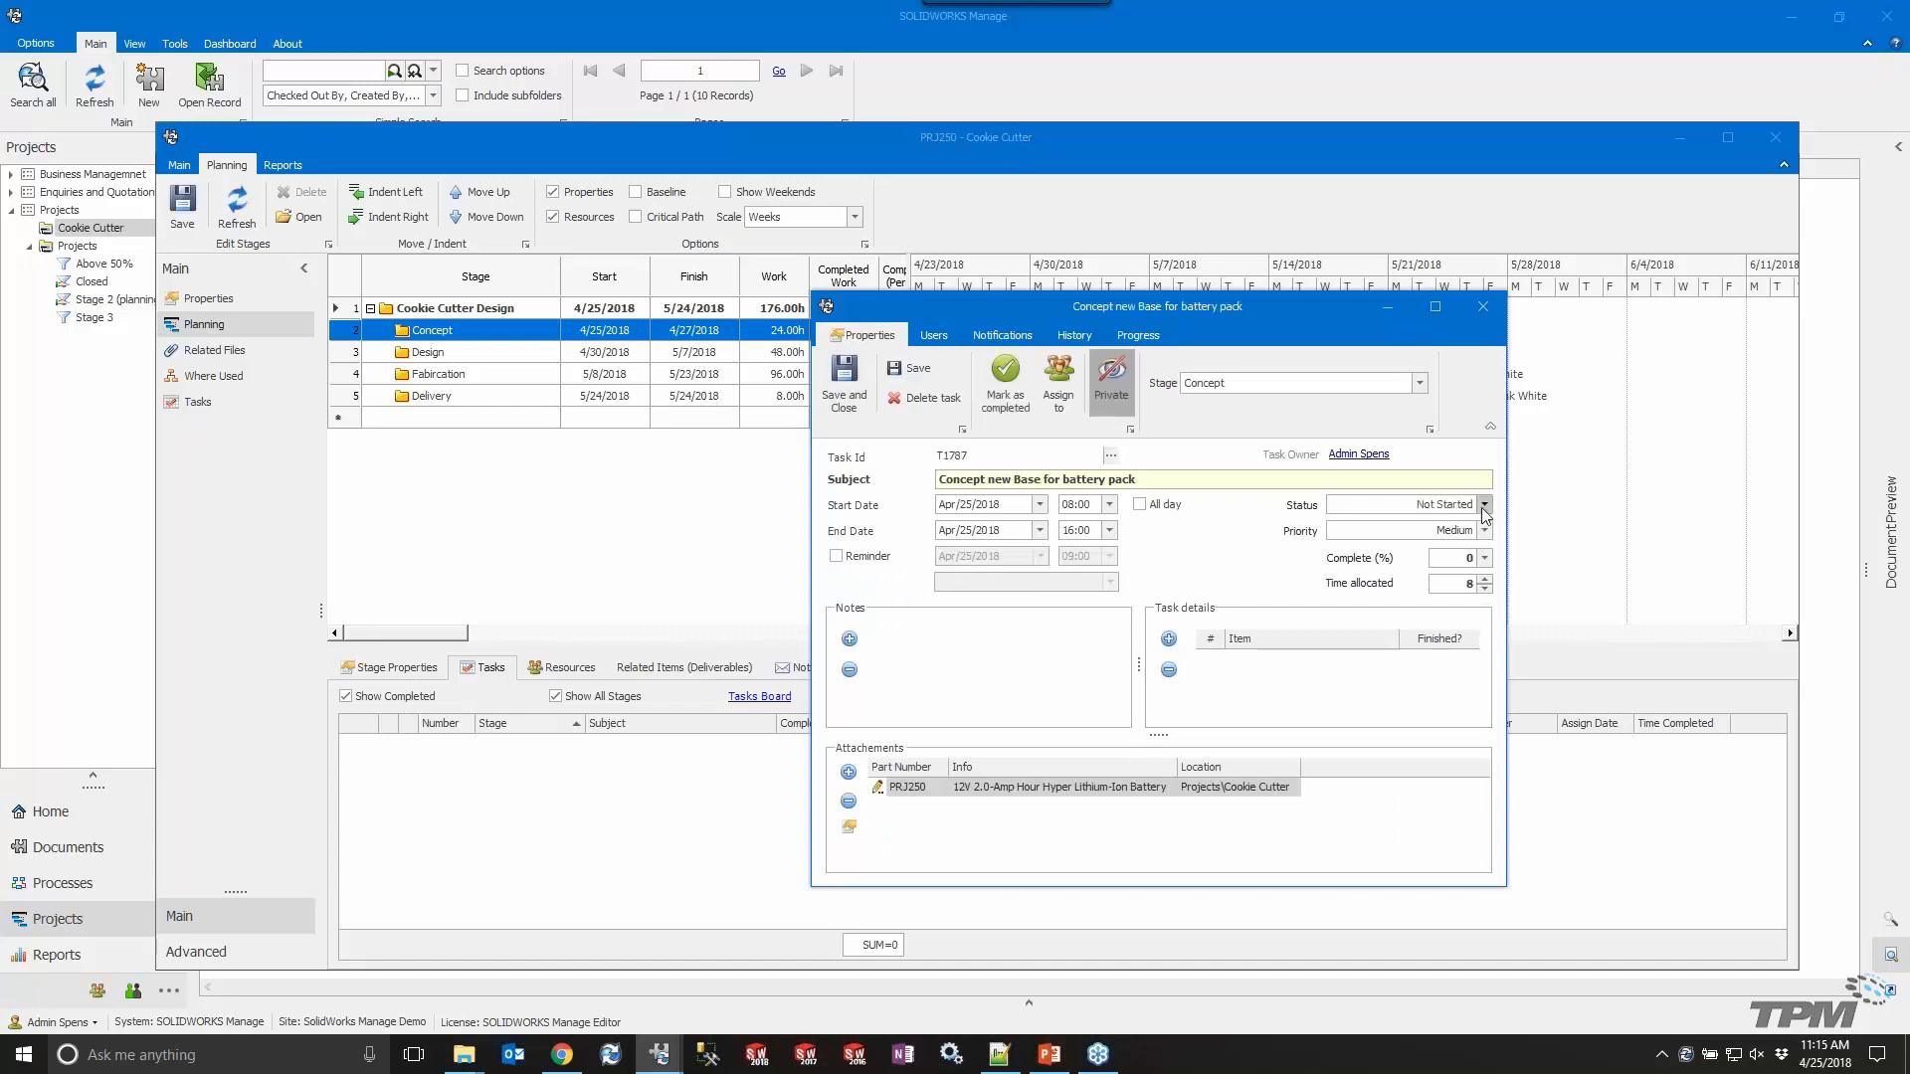
Set the task's status to In Progress and its completion to 10%.
click(1482, 505)
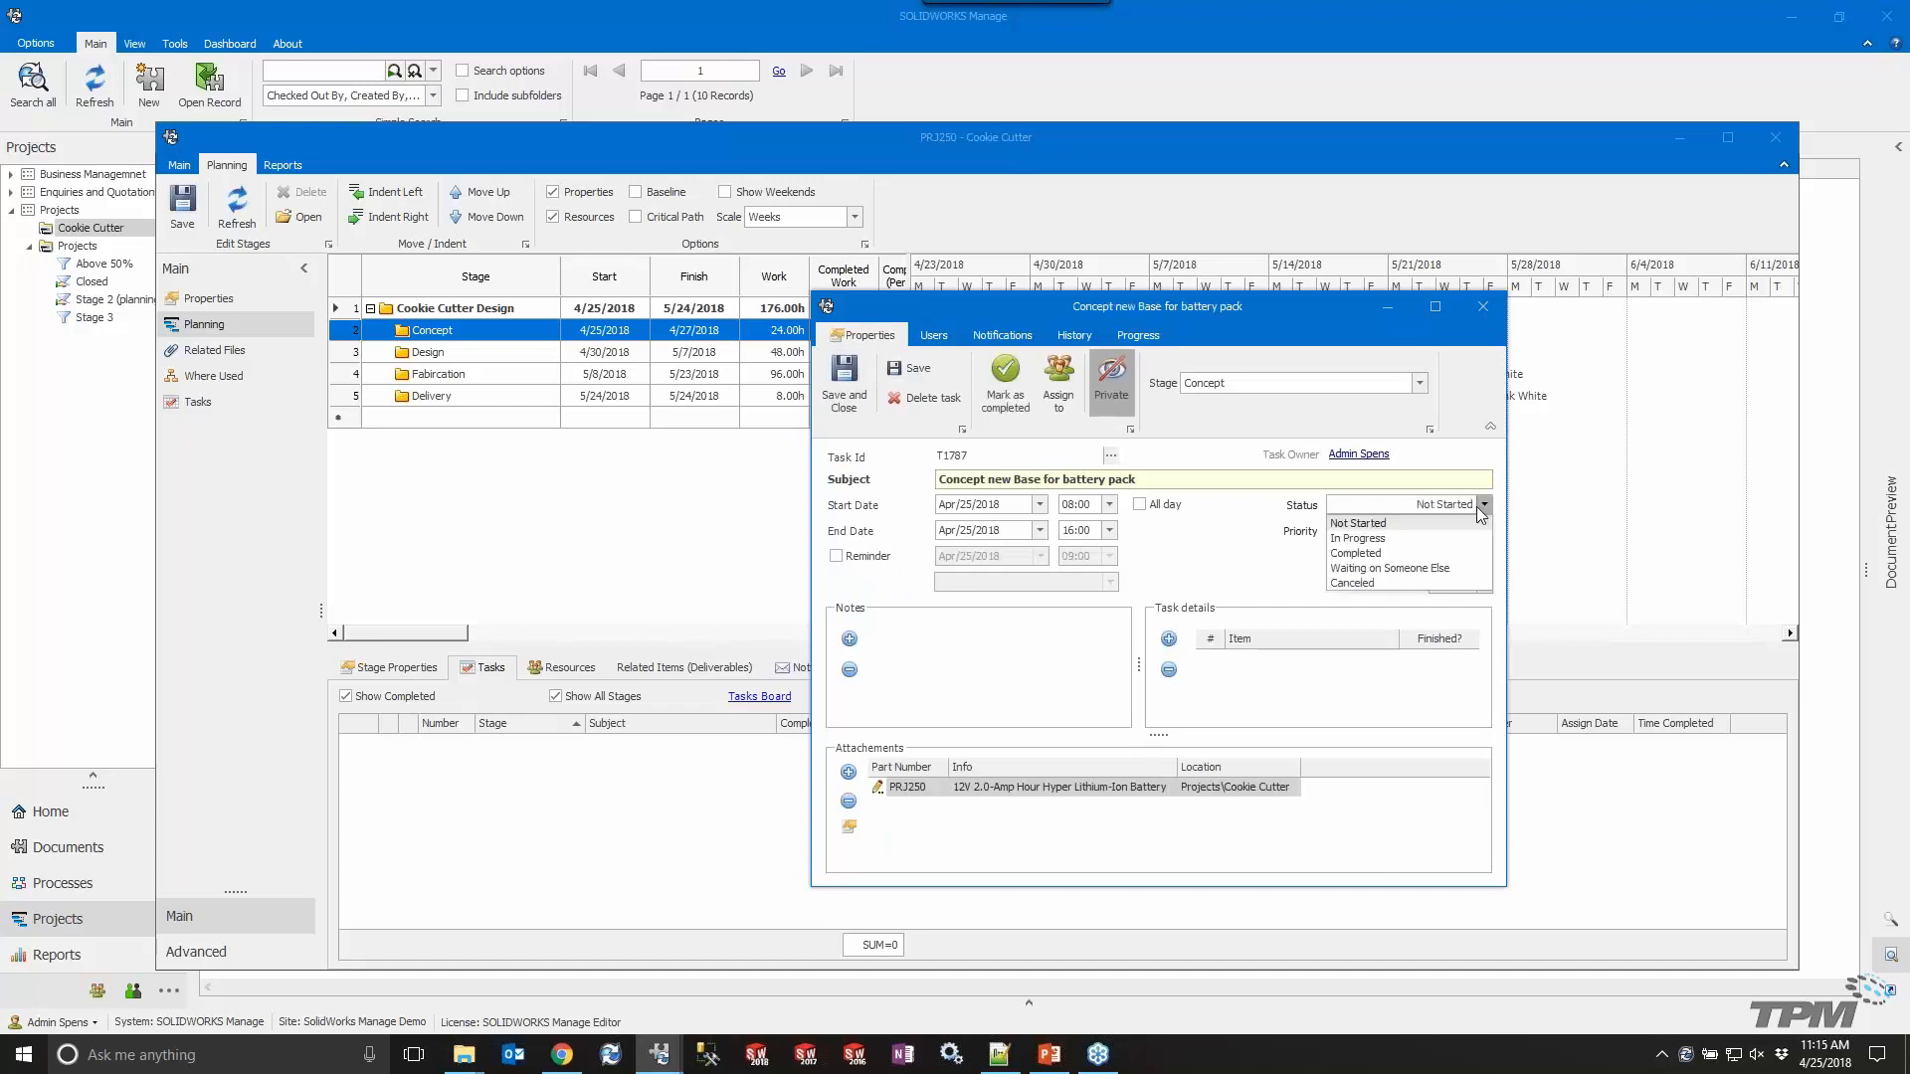
click(1406, 541)
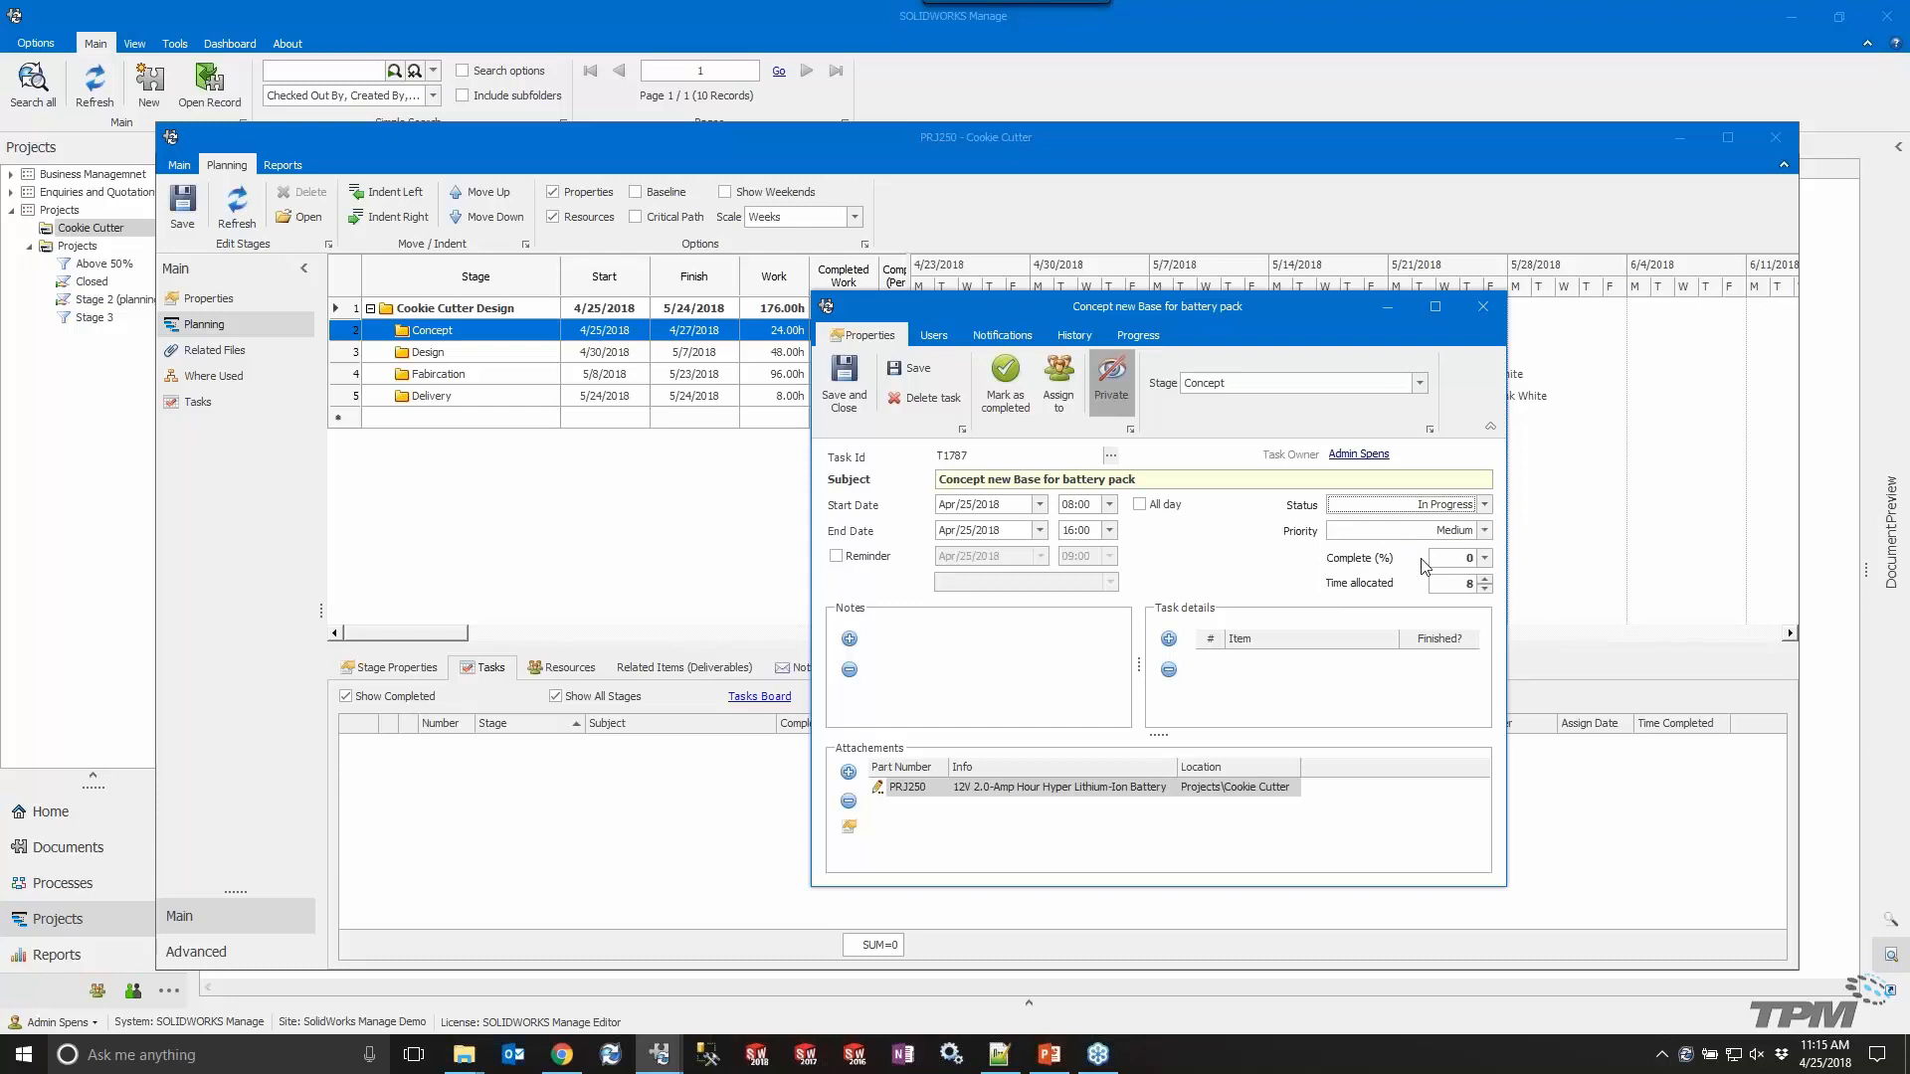
click(1484, 558)
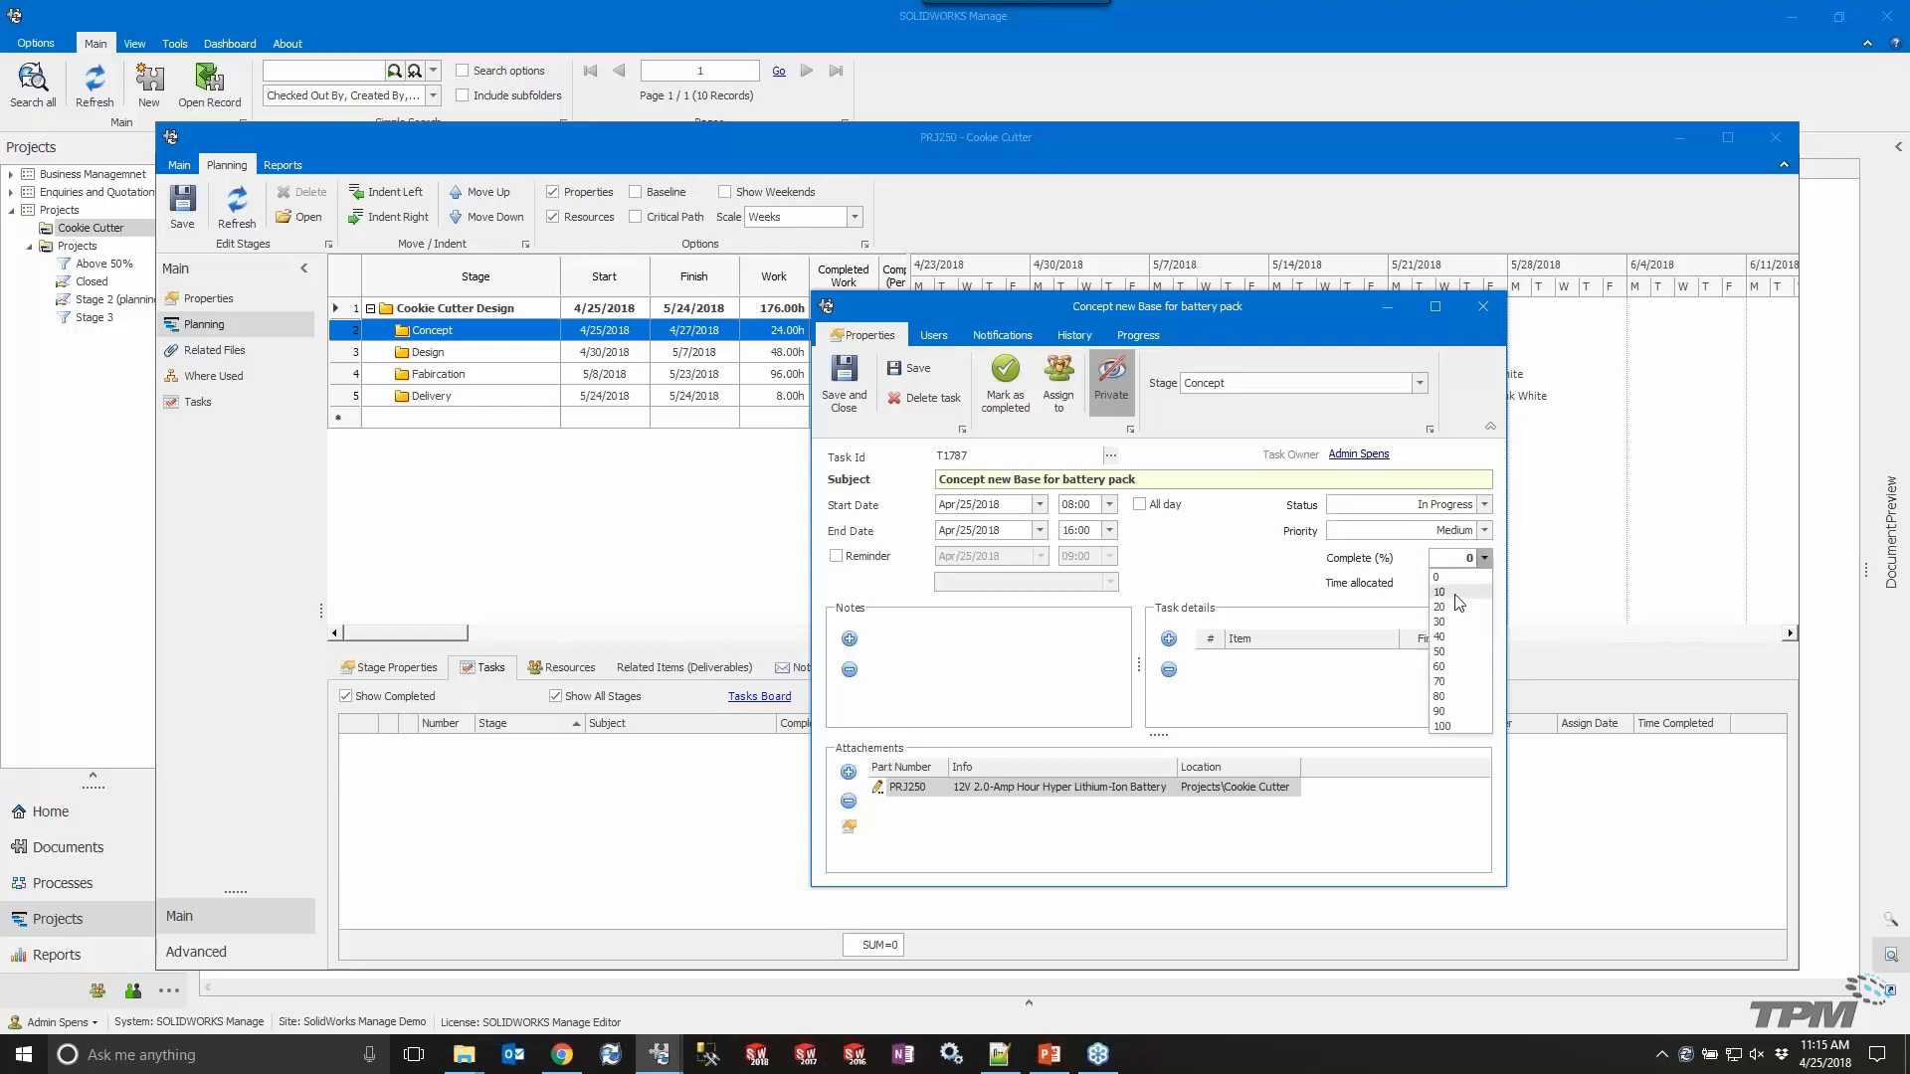
click(1462, 615)
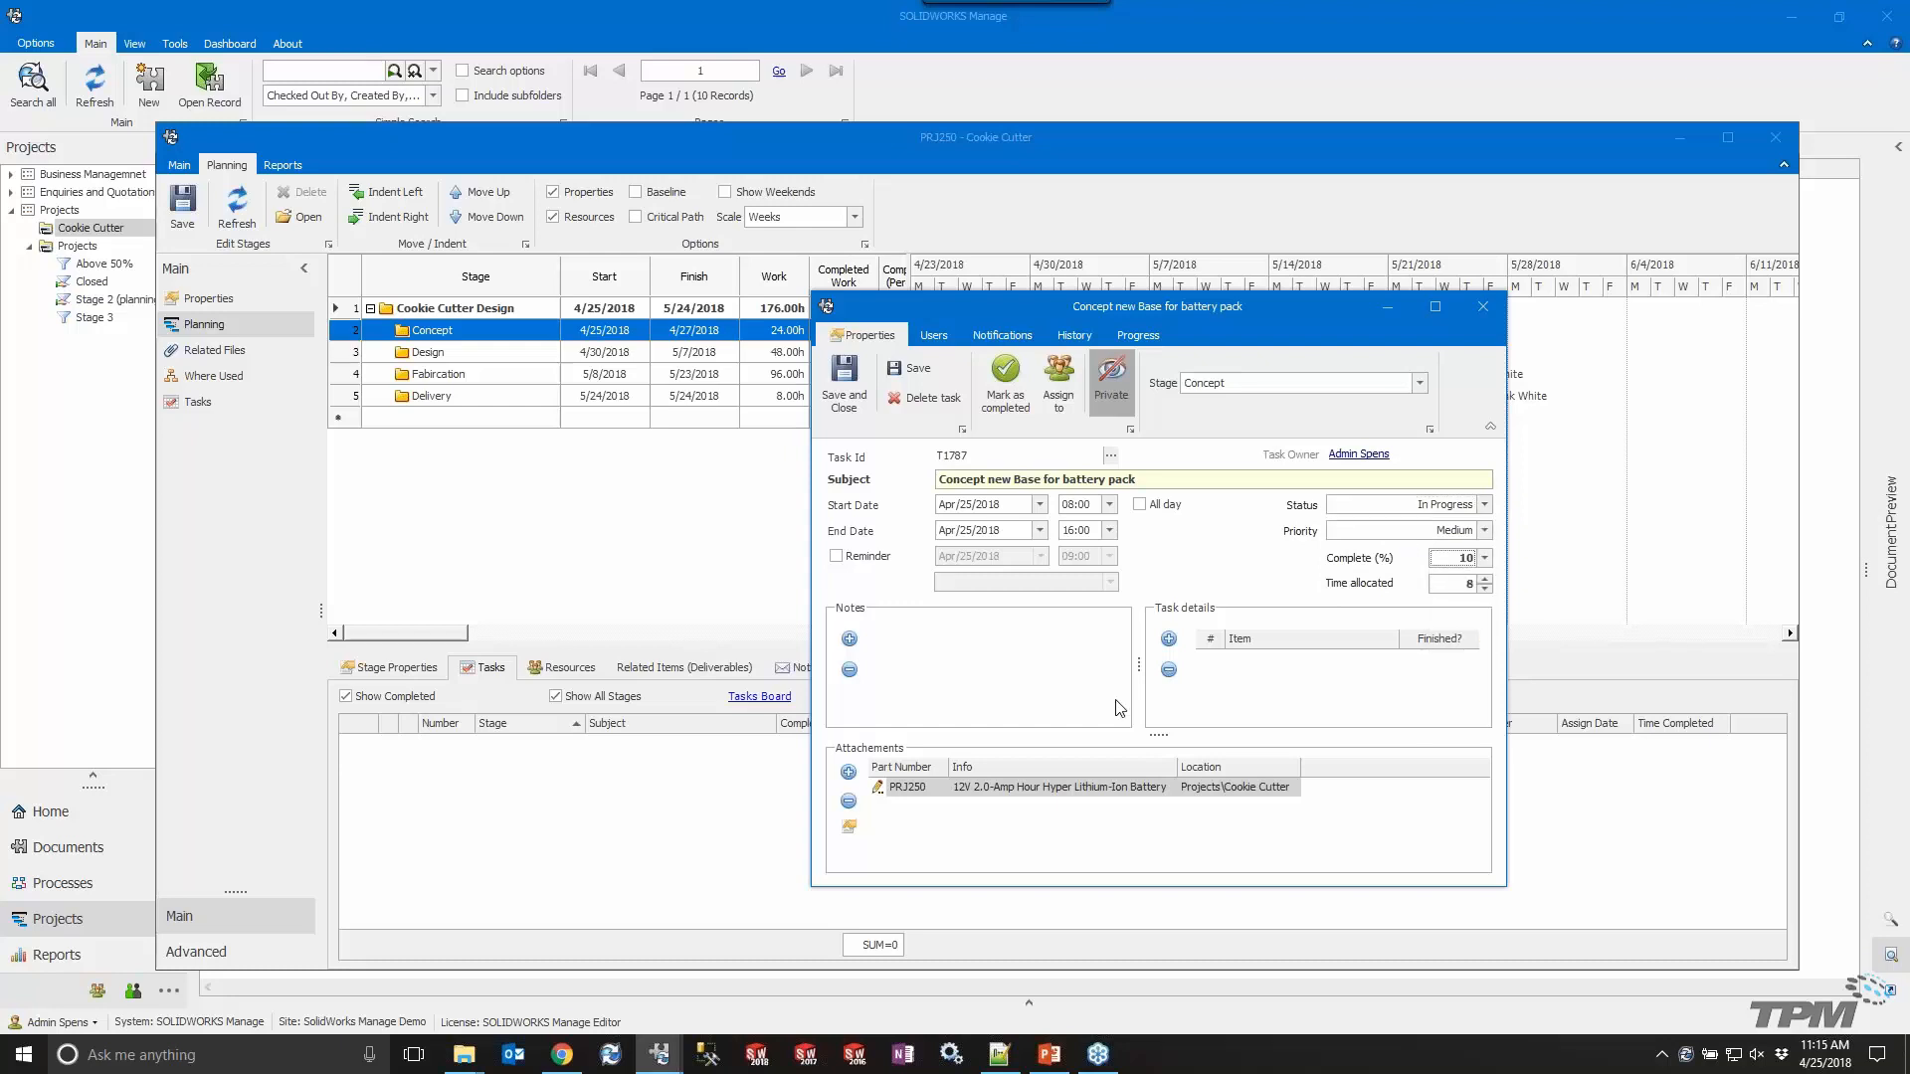
Add the note "Initial review done" to the task, then save and close the task.
click(850, 640)
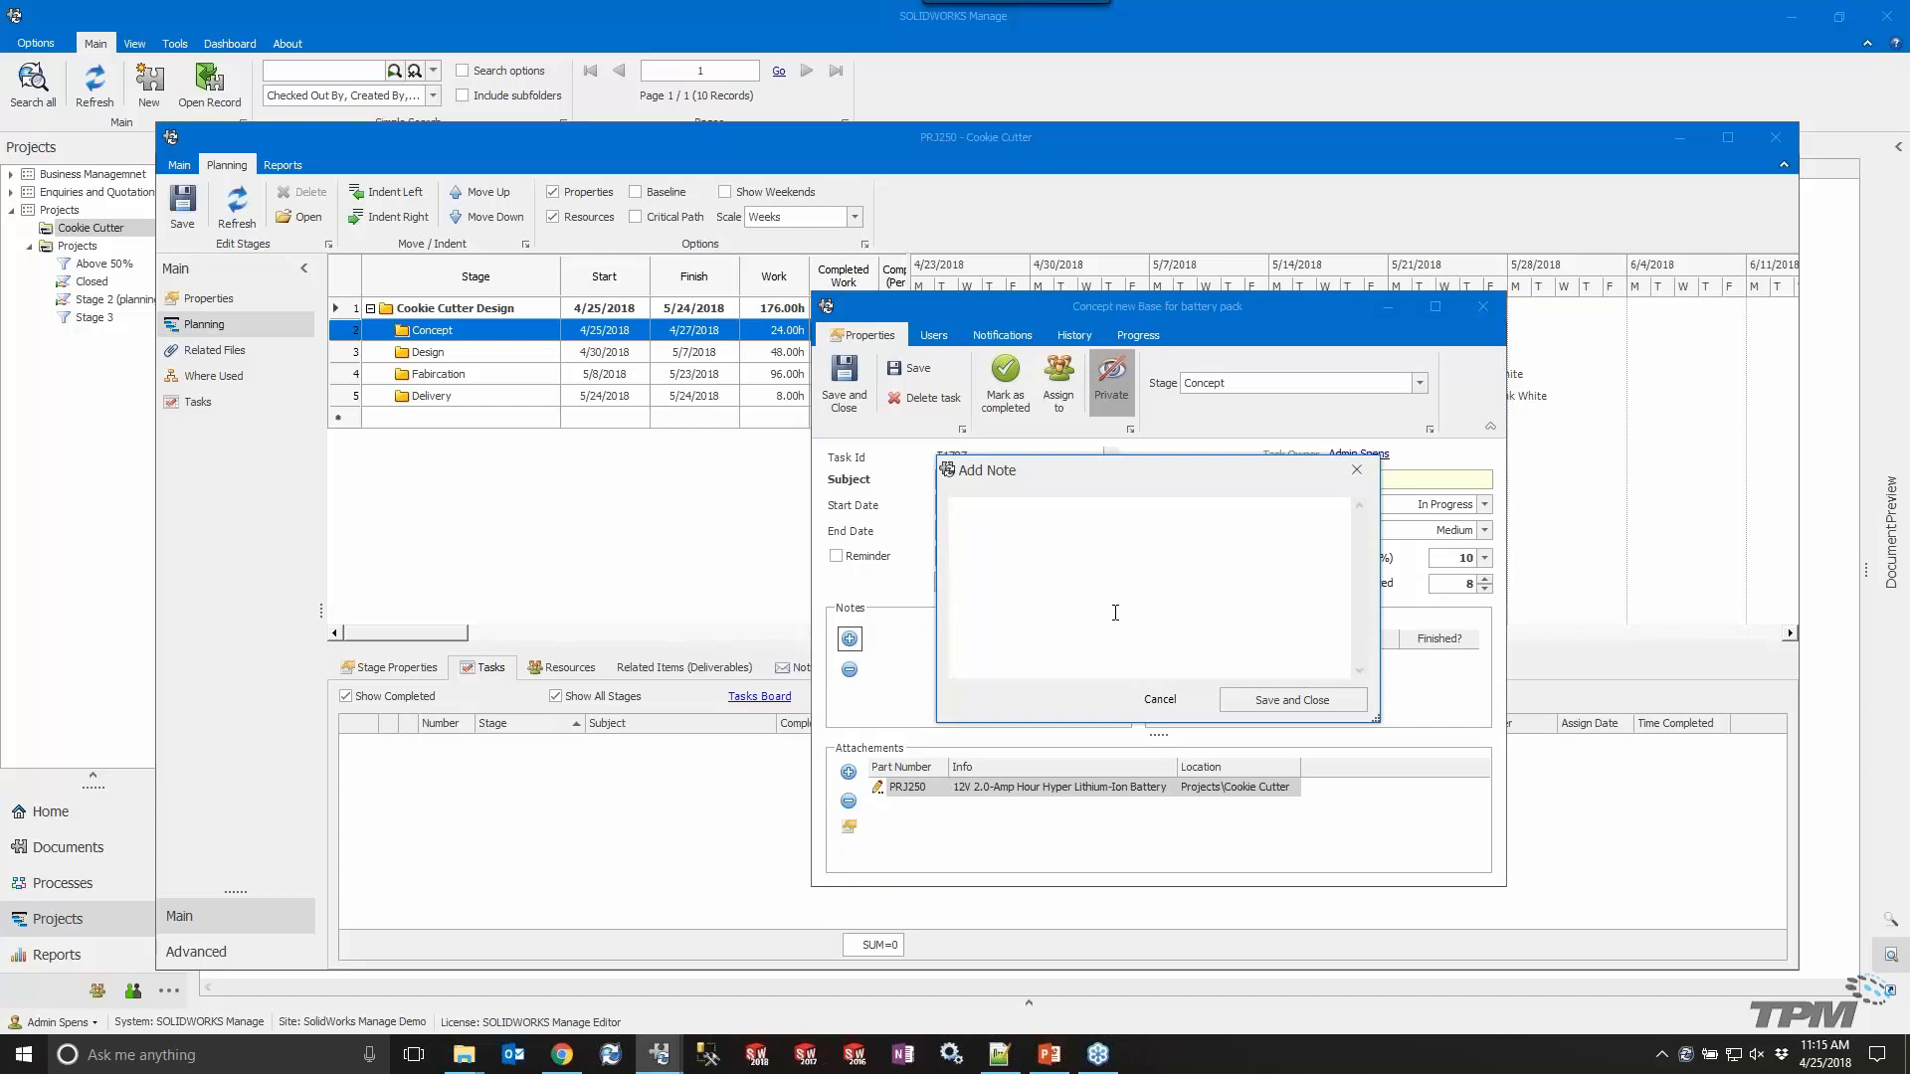
text(Initial review done)
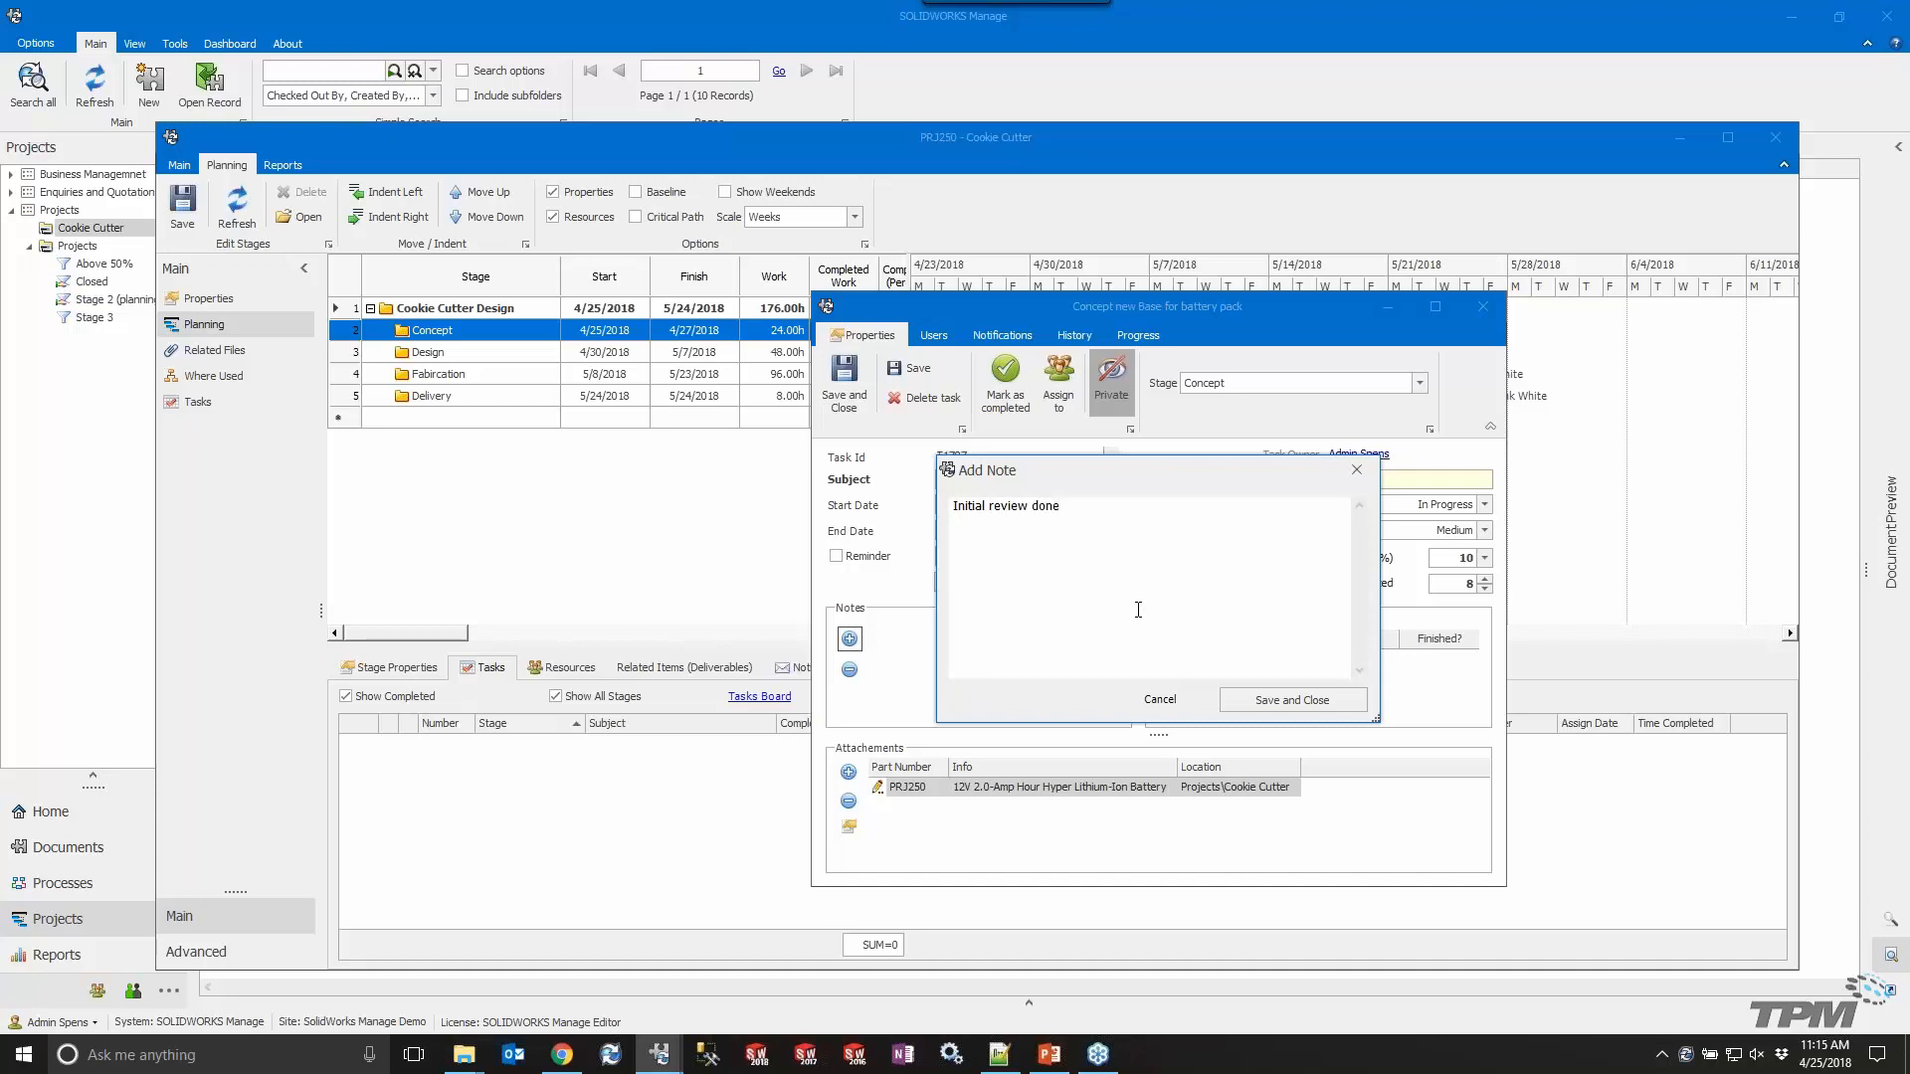
click(1293, 701)
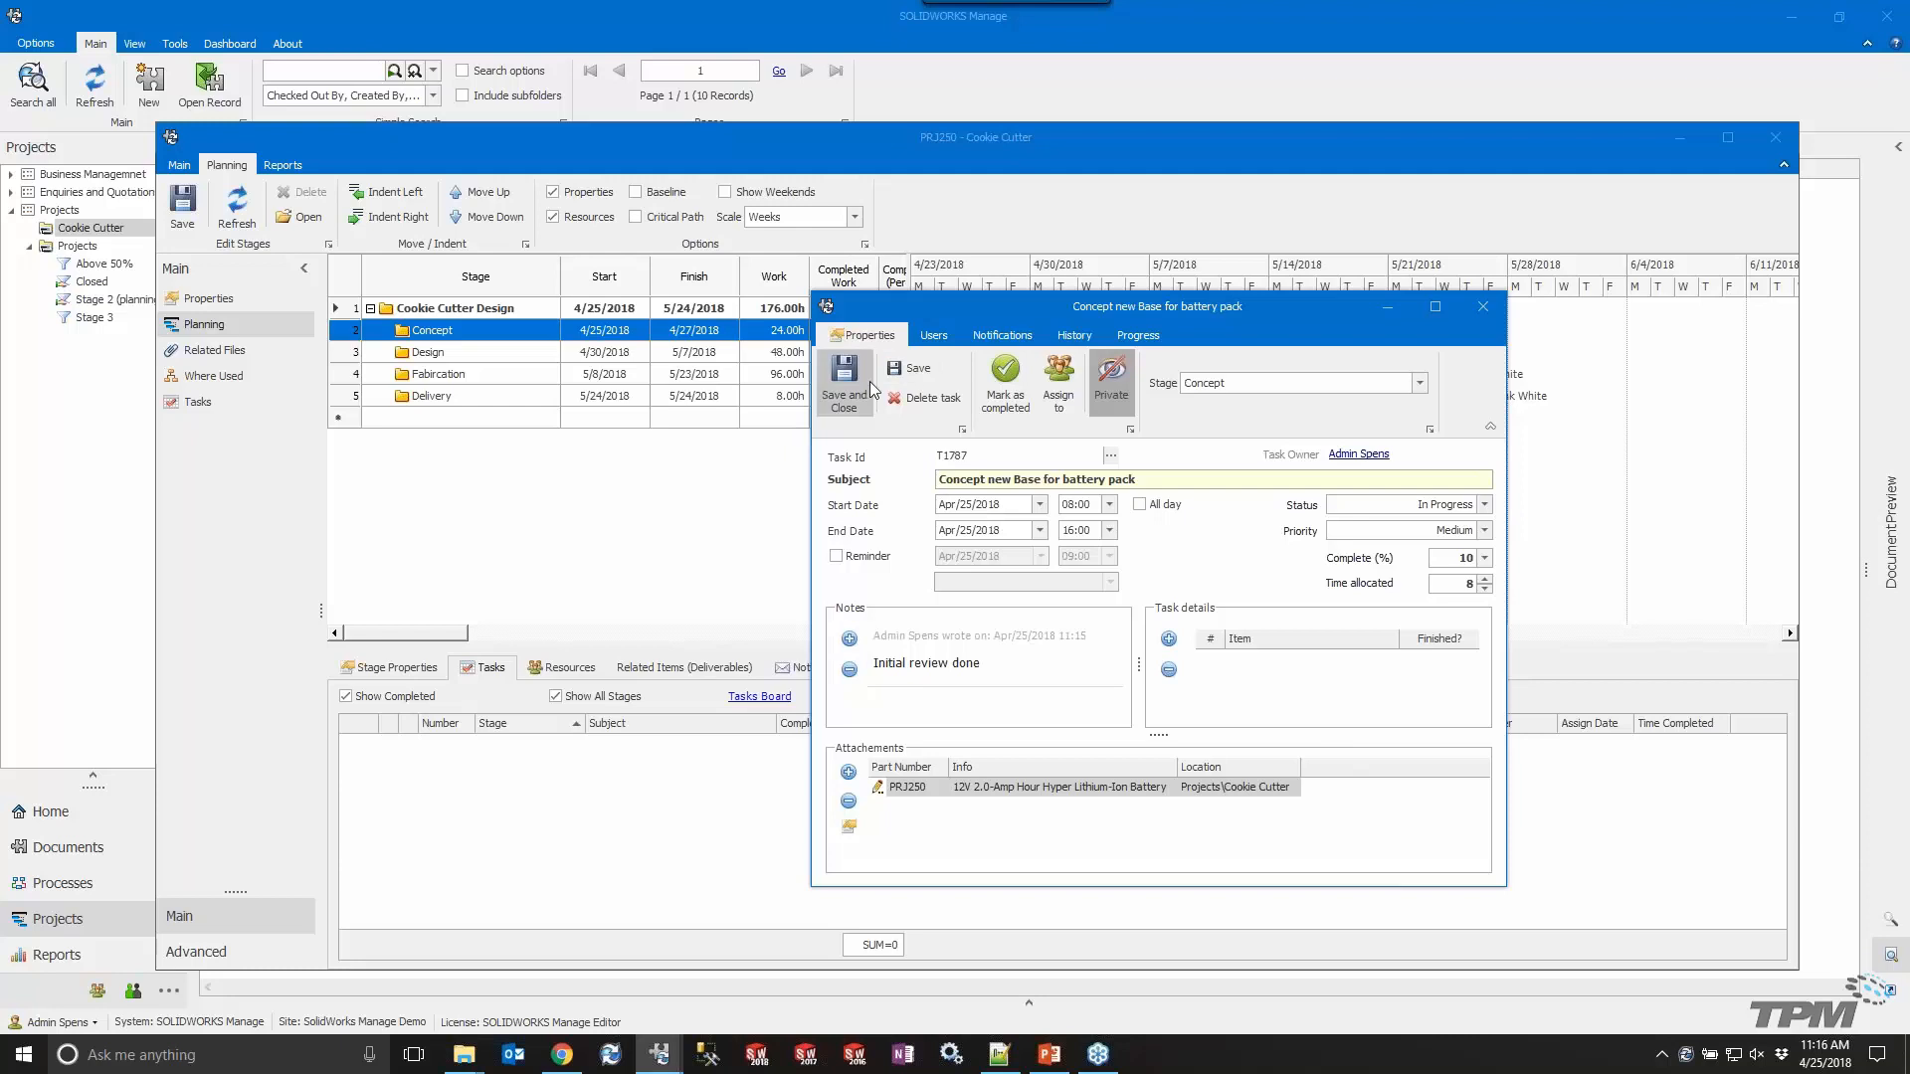
click(843, 378)
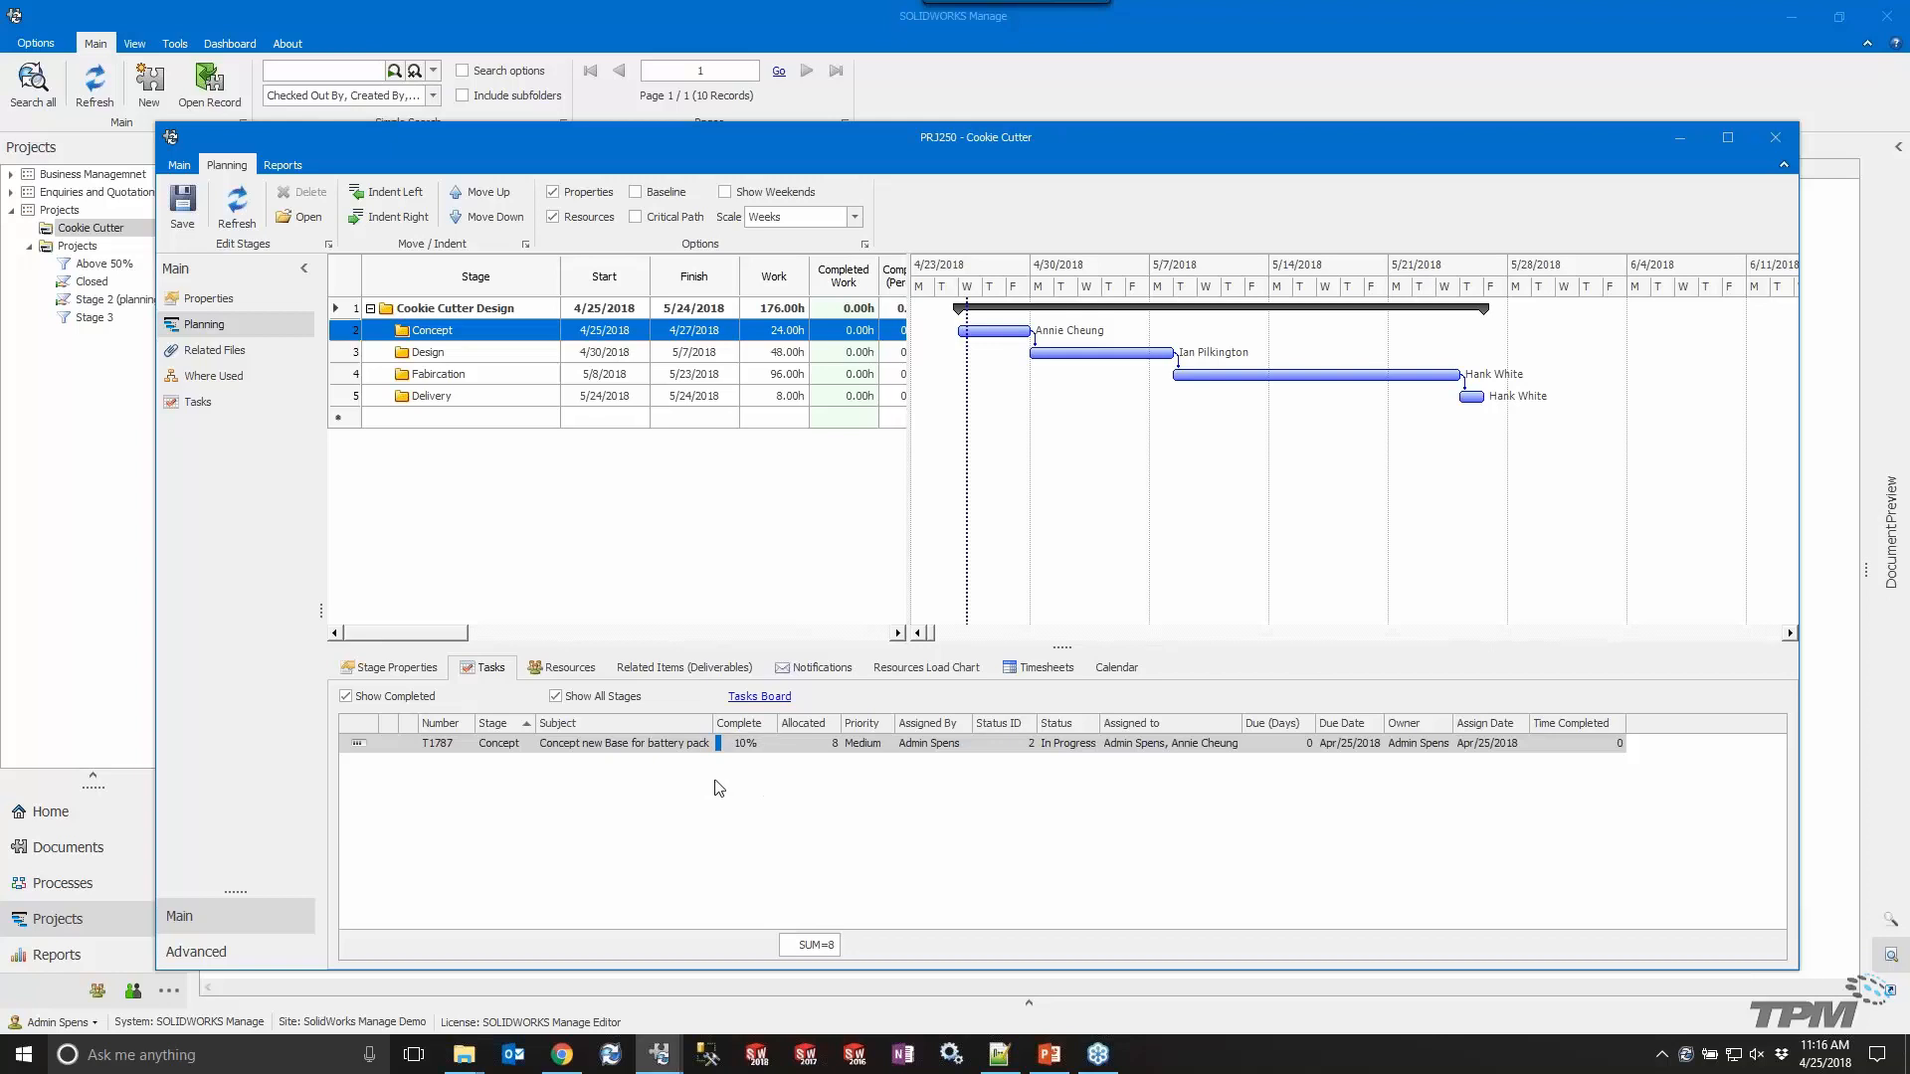
Try the option to show the tasks of all stages and close the Cookie Cutter project record.
click(573, 700)
click(573, 702)
click(1775, 138)
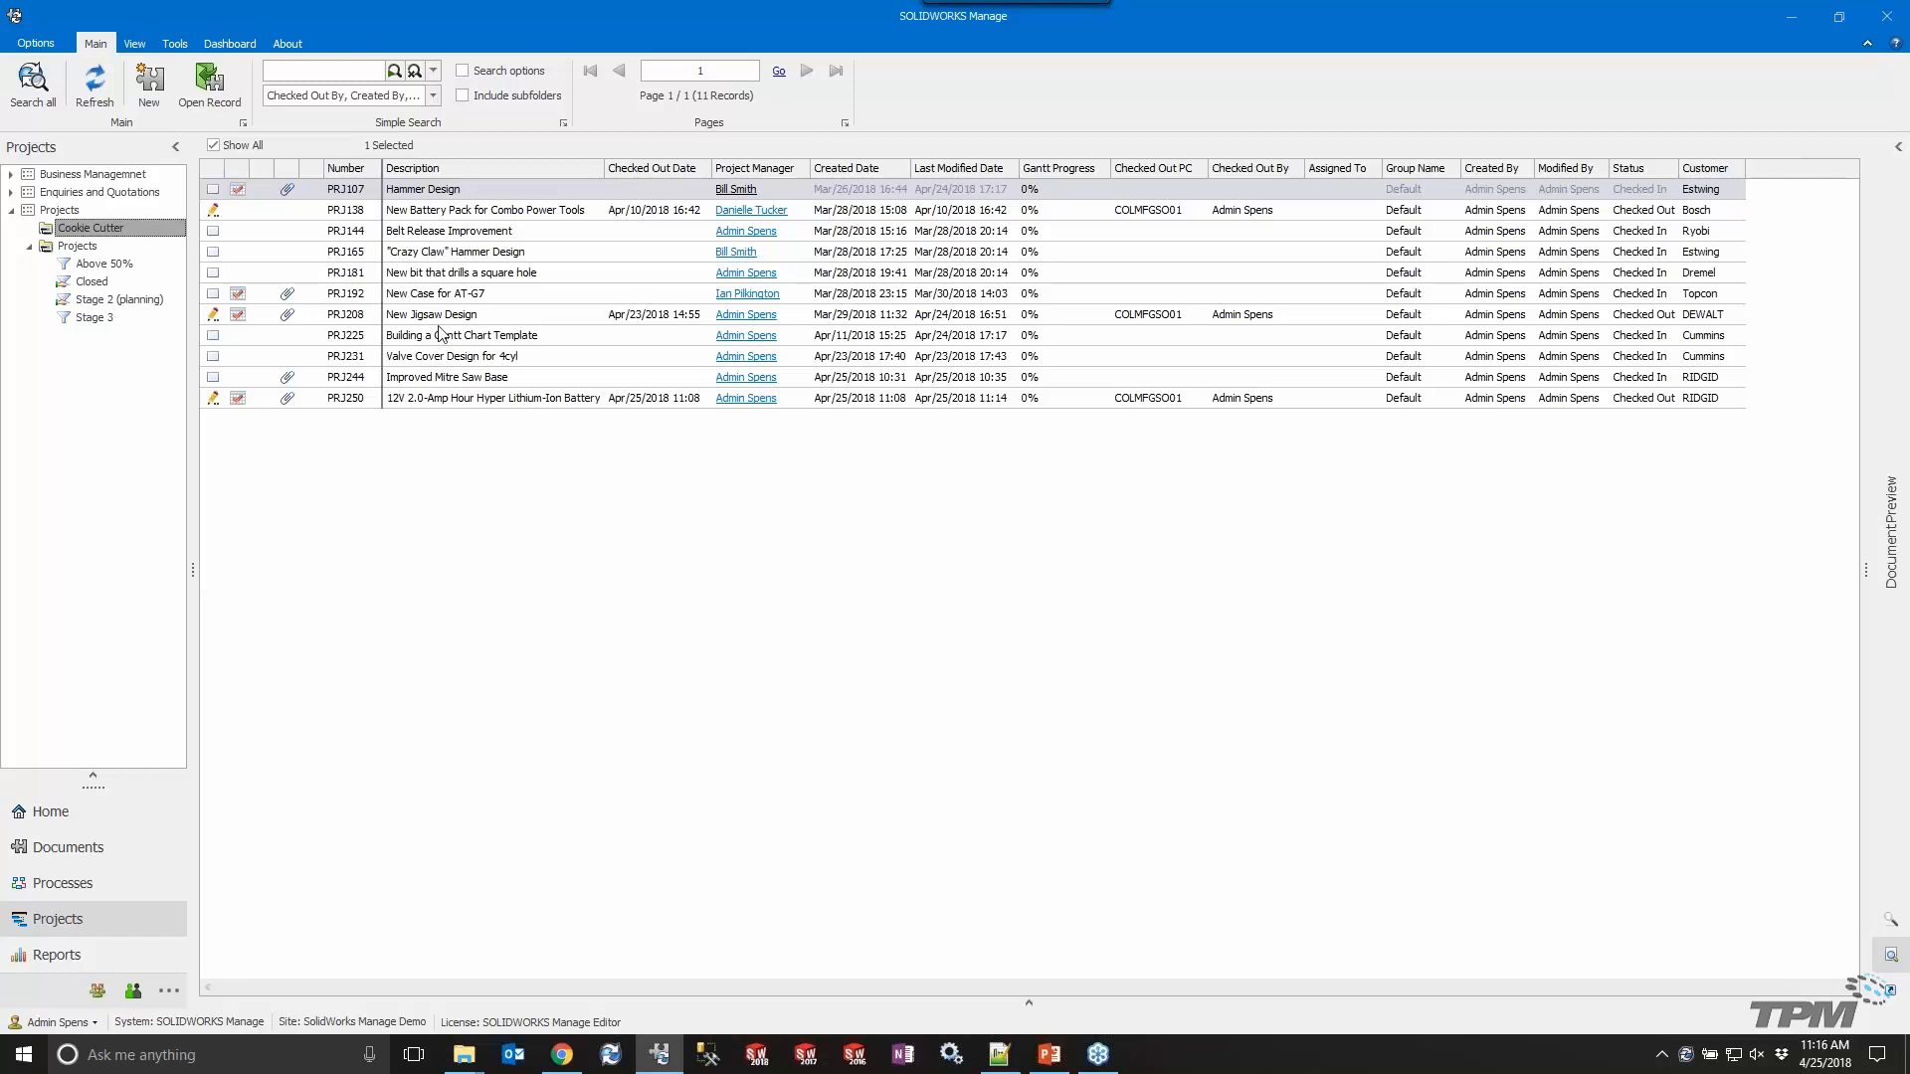
Open the New Jigsaw Design project record from the Cookie Cutter list and show its stage planning.
click(472, 316)
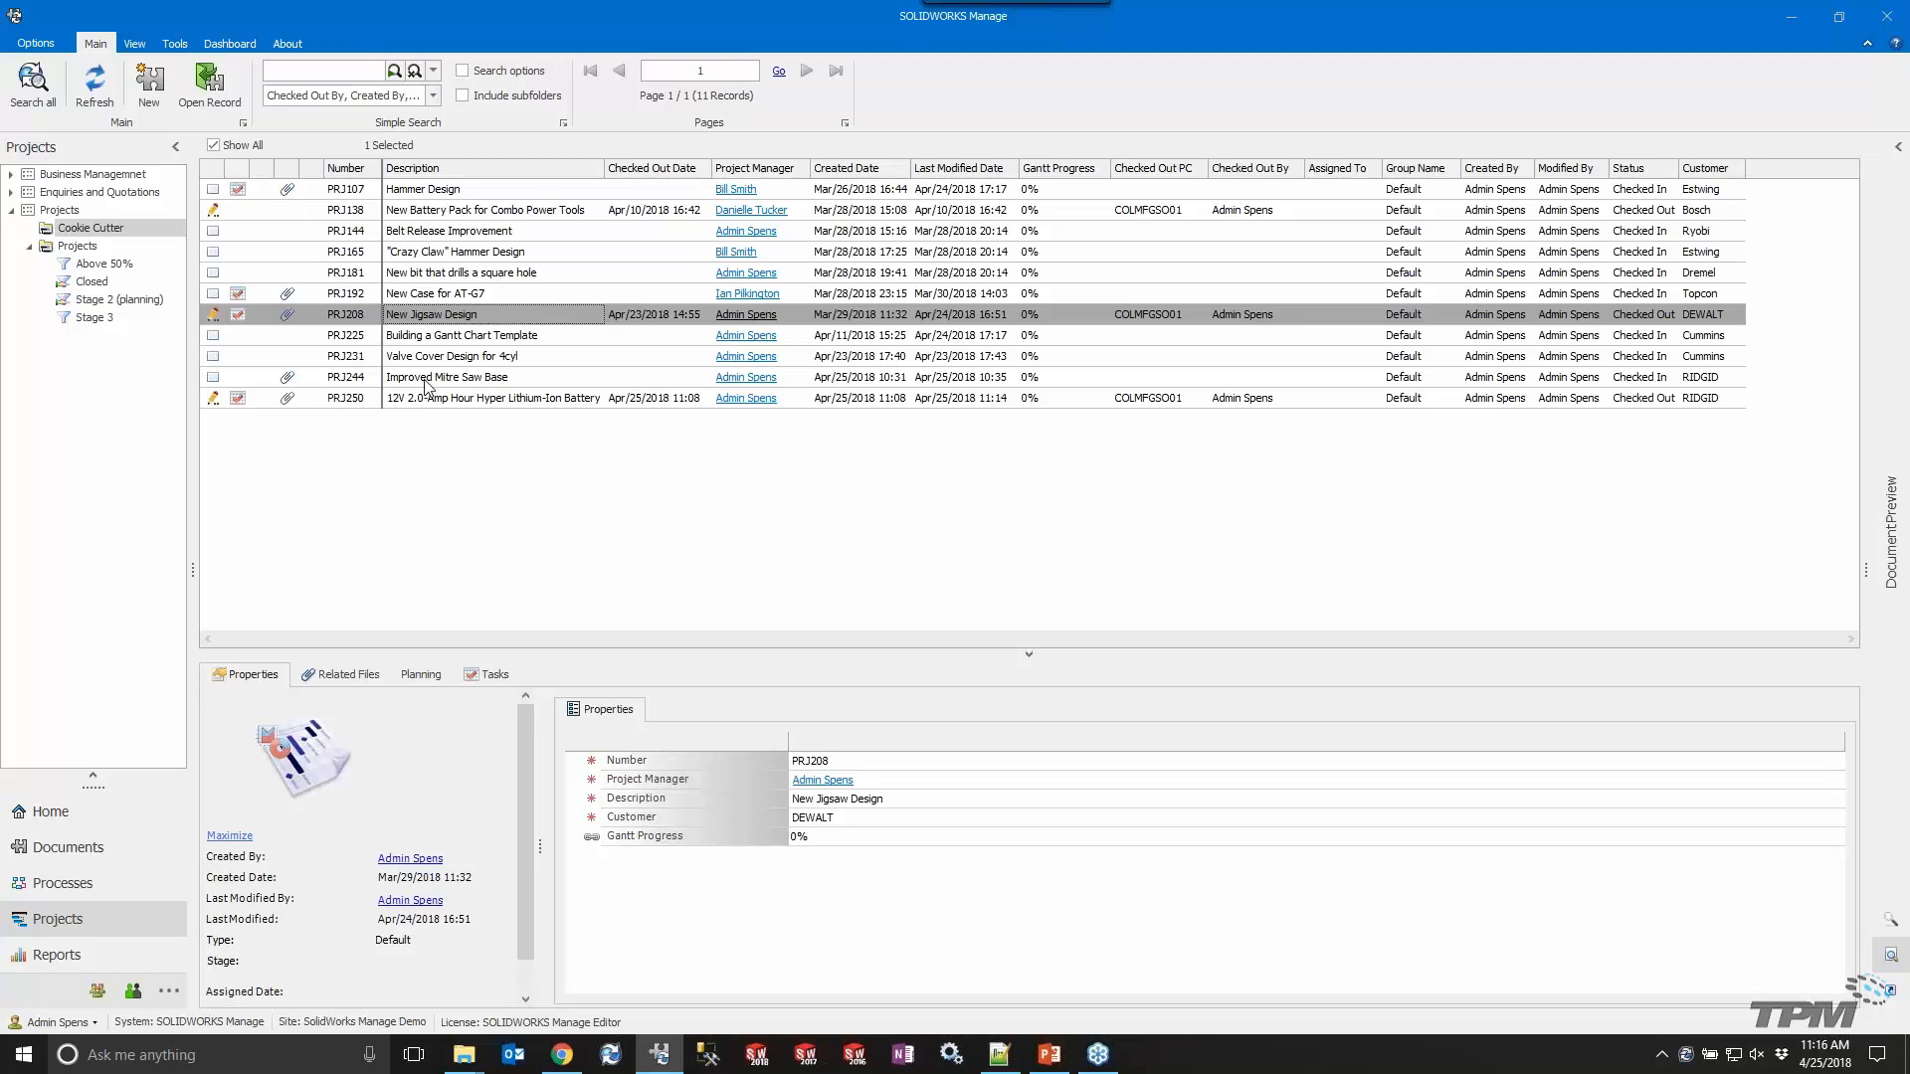
double_click(435, 316)
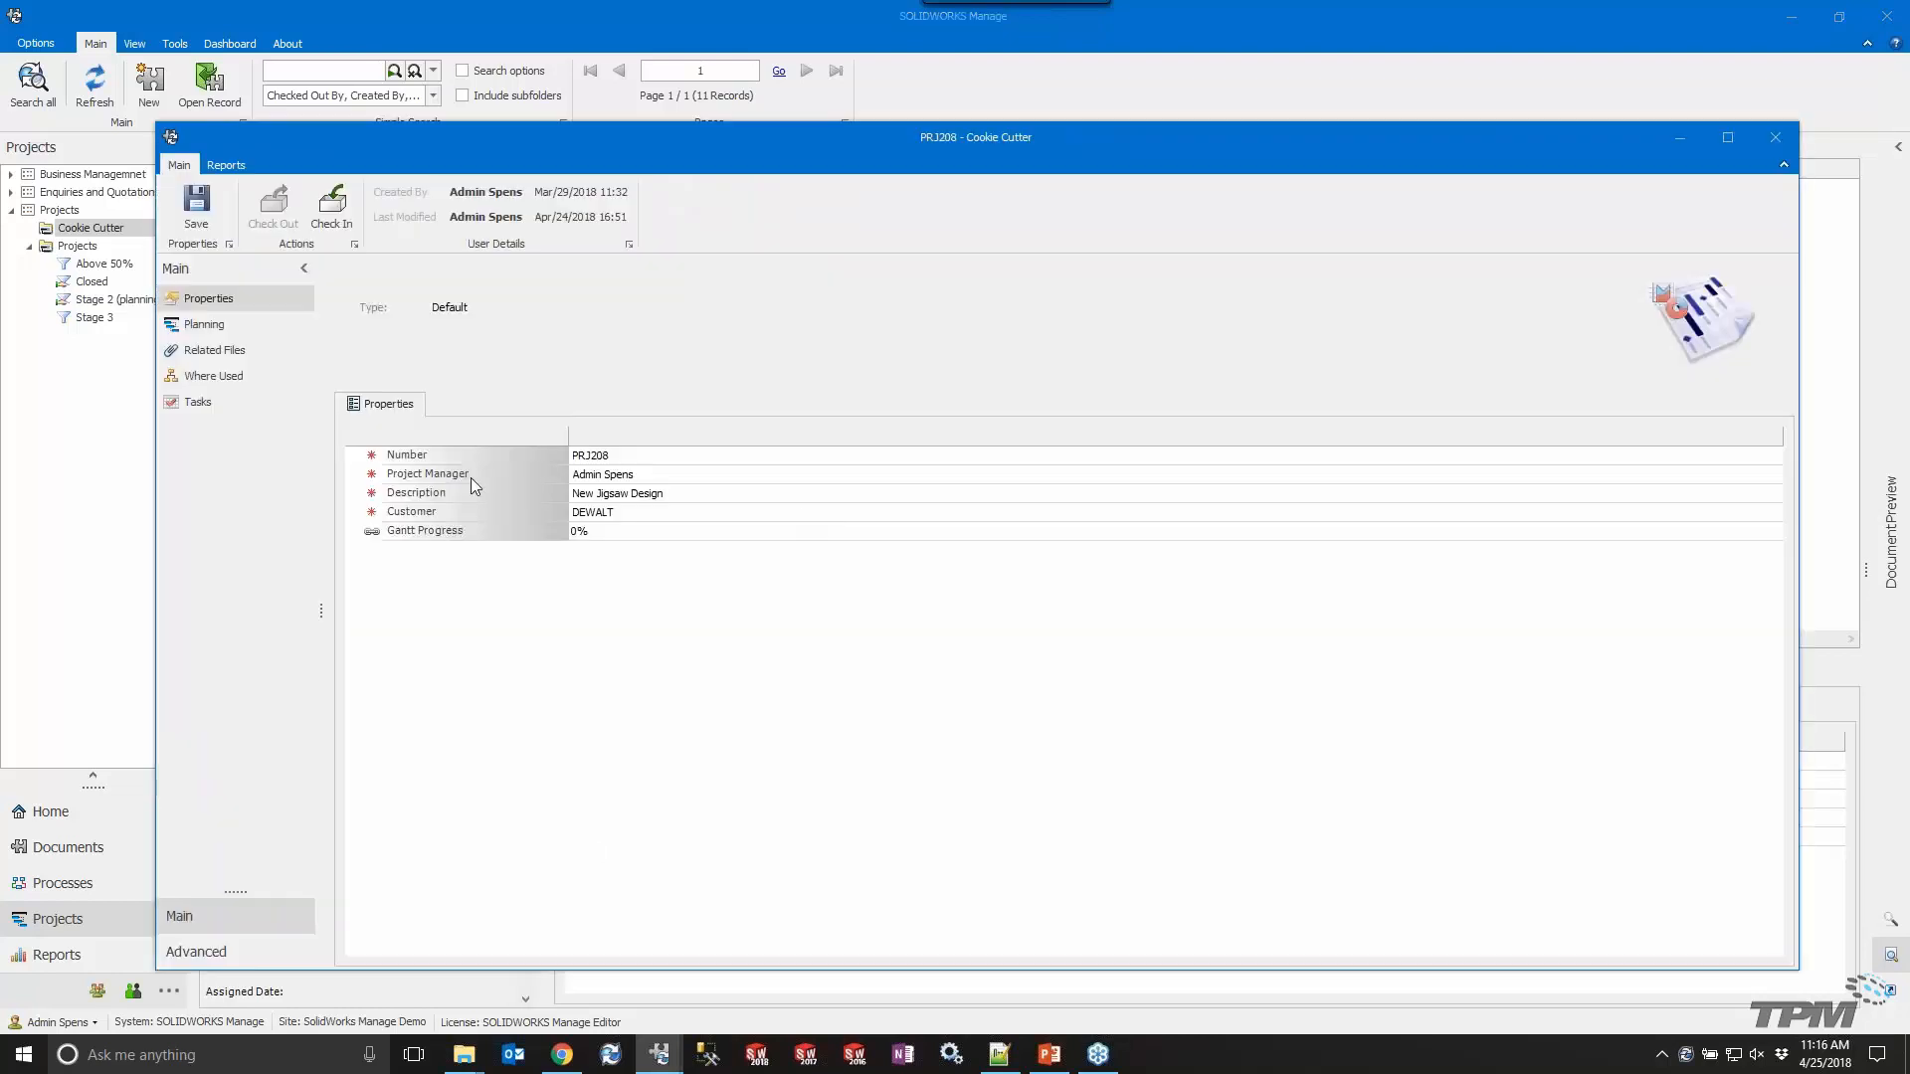
click(199, 324)
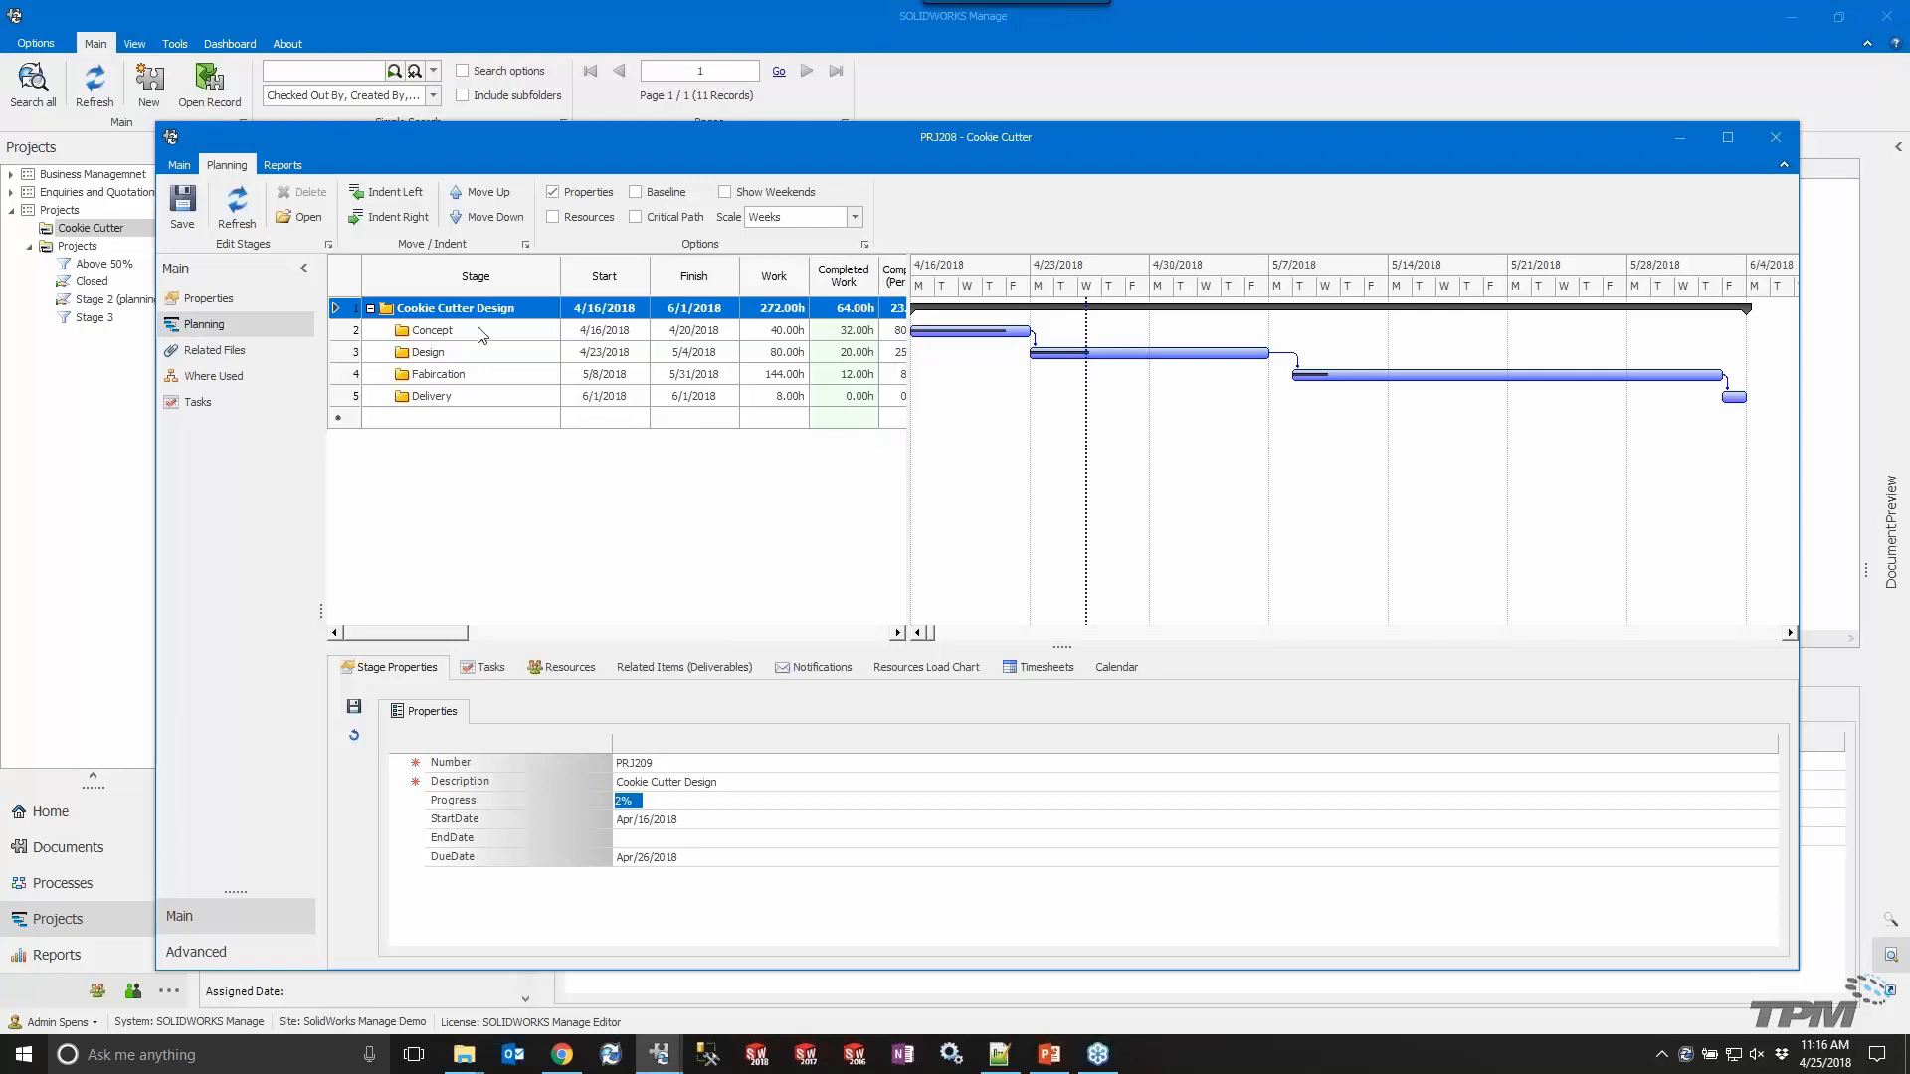
Review the tasks, responsible users and assigned resources across the stages of the New Jigsaw Design project.
click(487, 668)
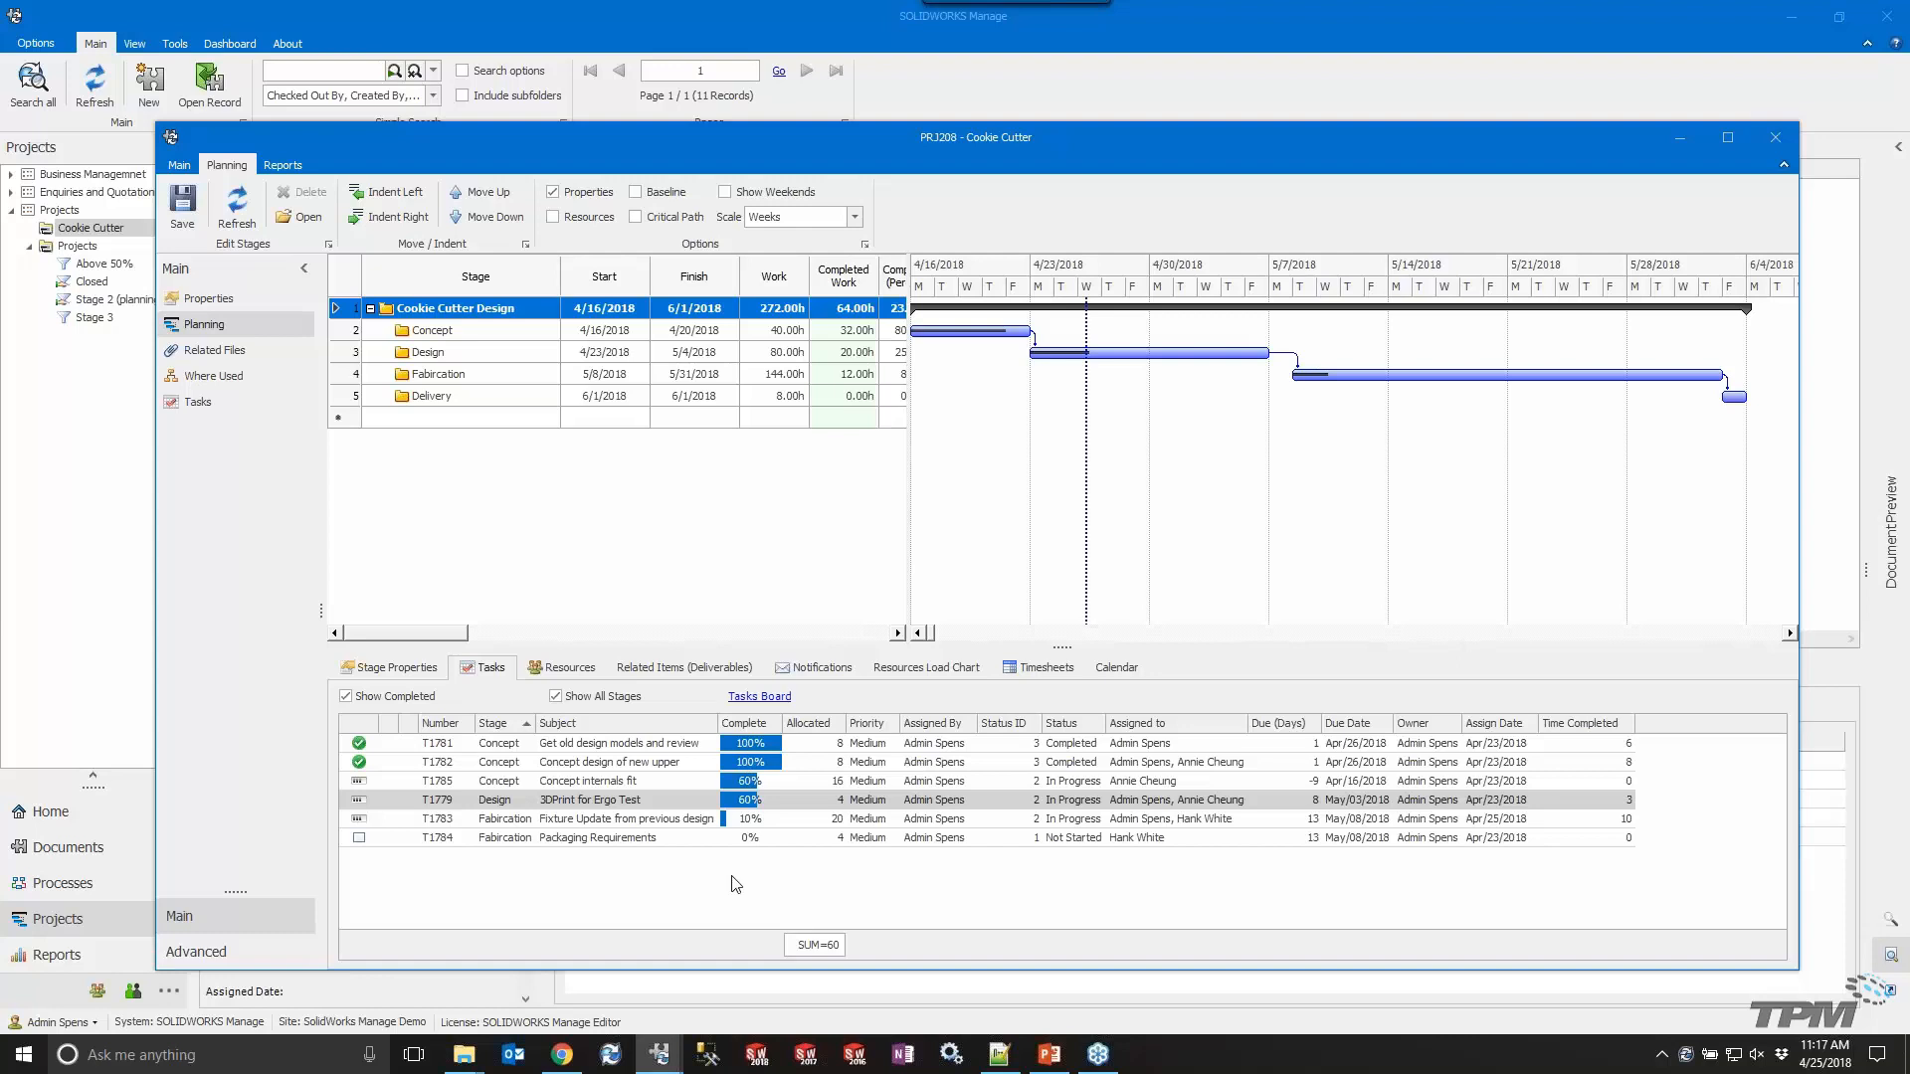
click(557, 668)
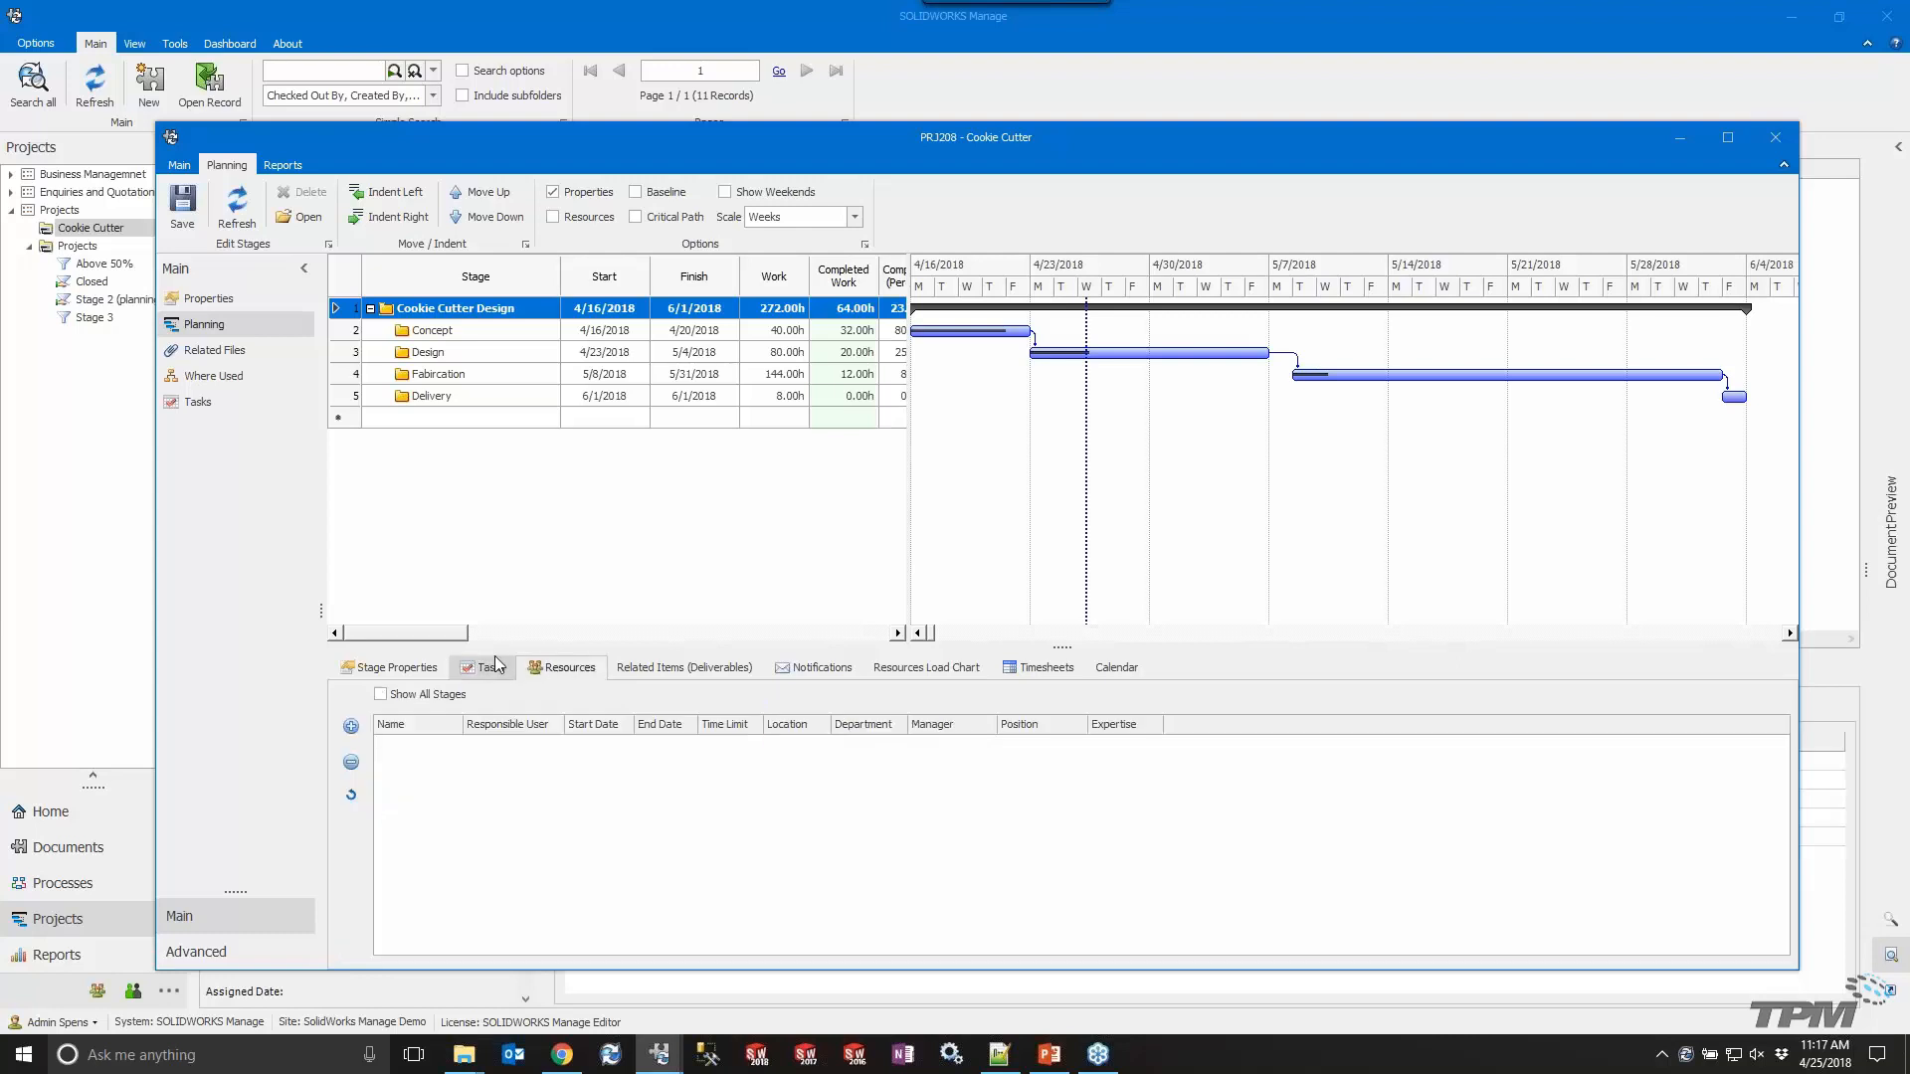
click(492, 667)
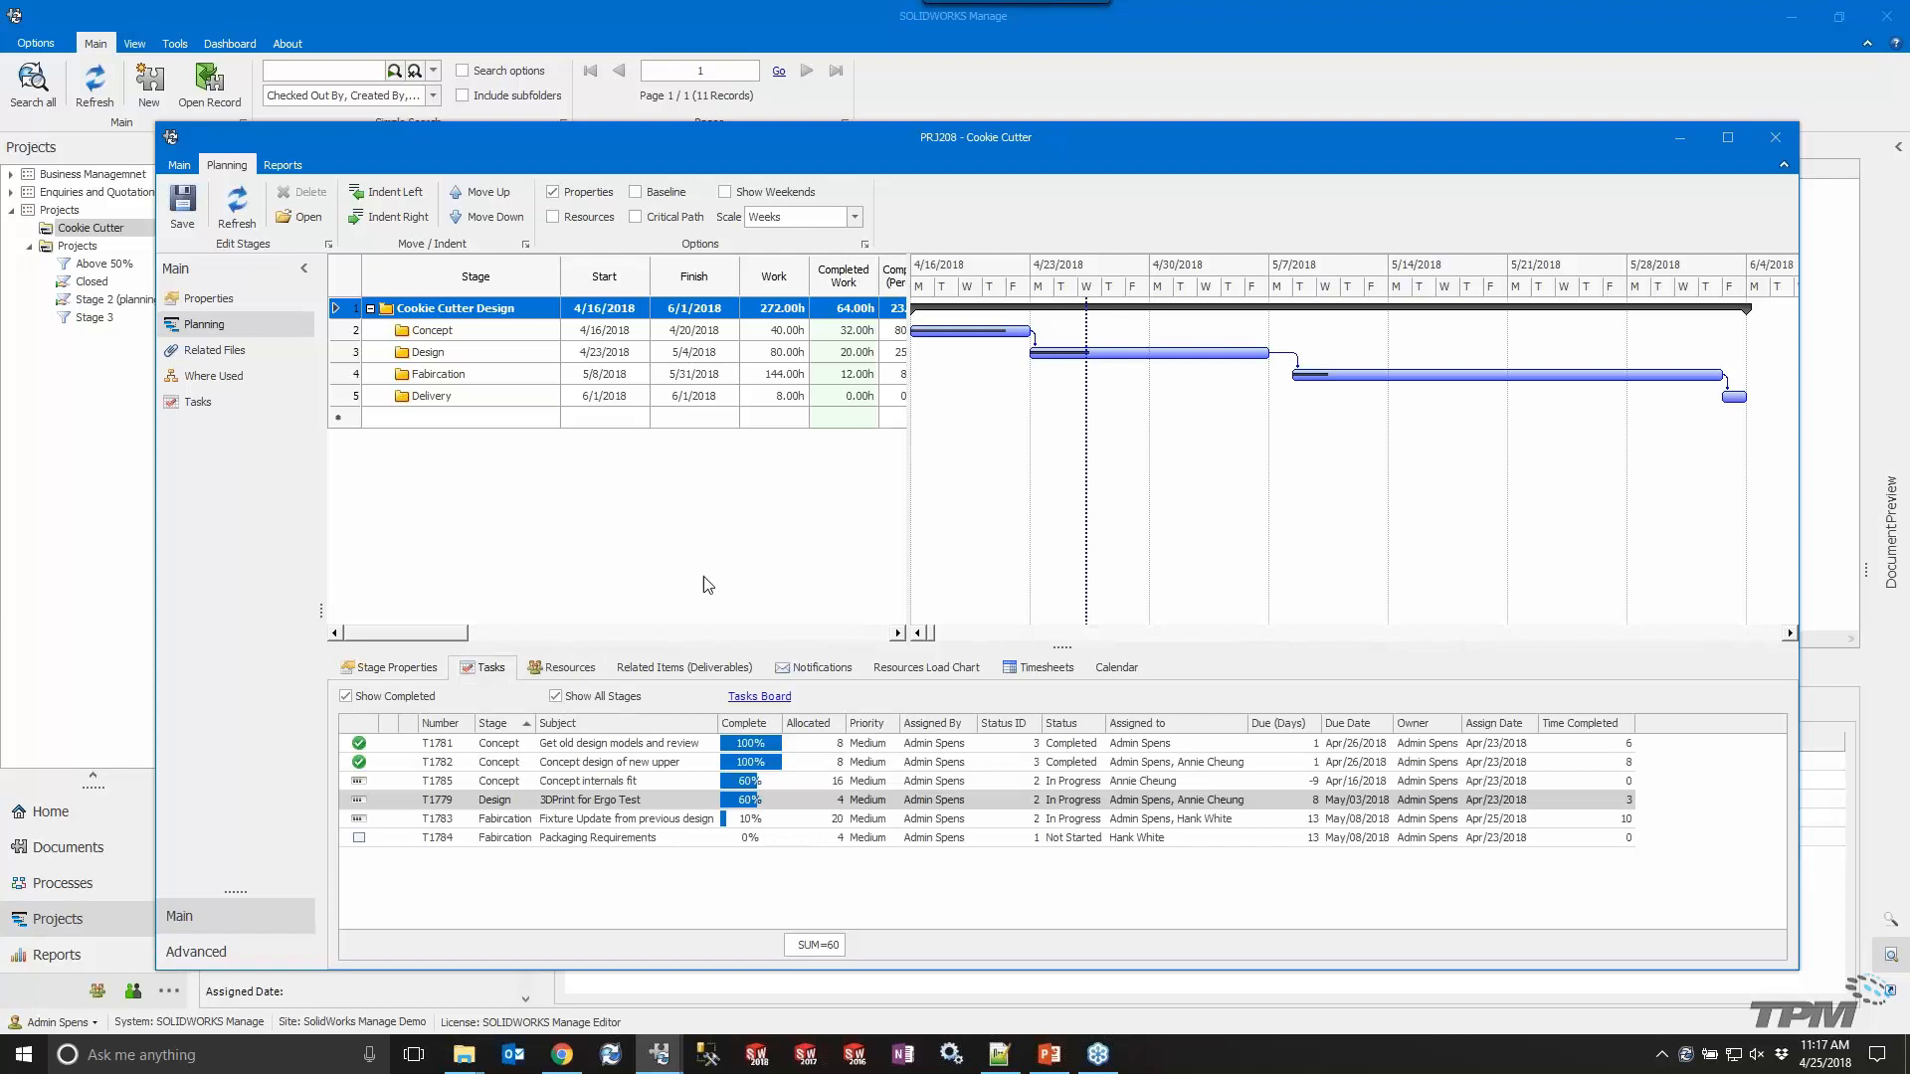
drag(405, 633, 669, 643)
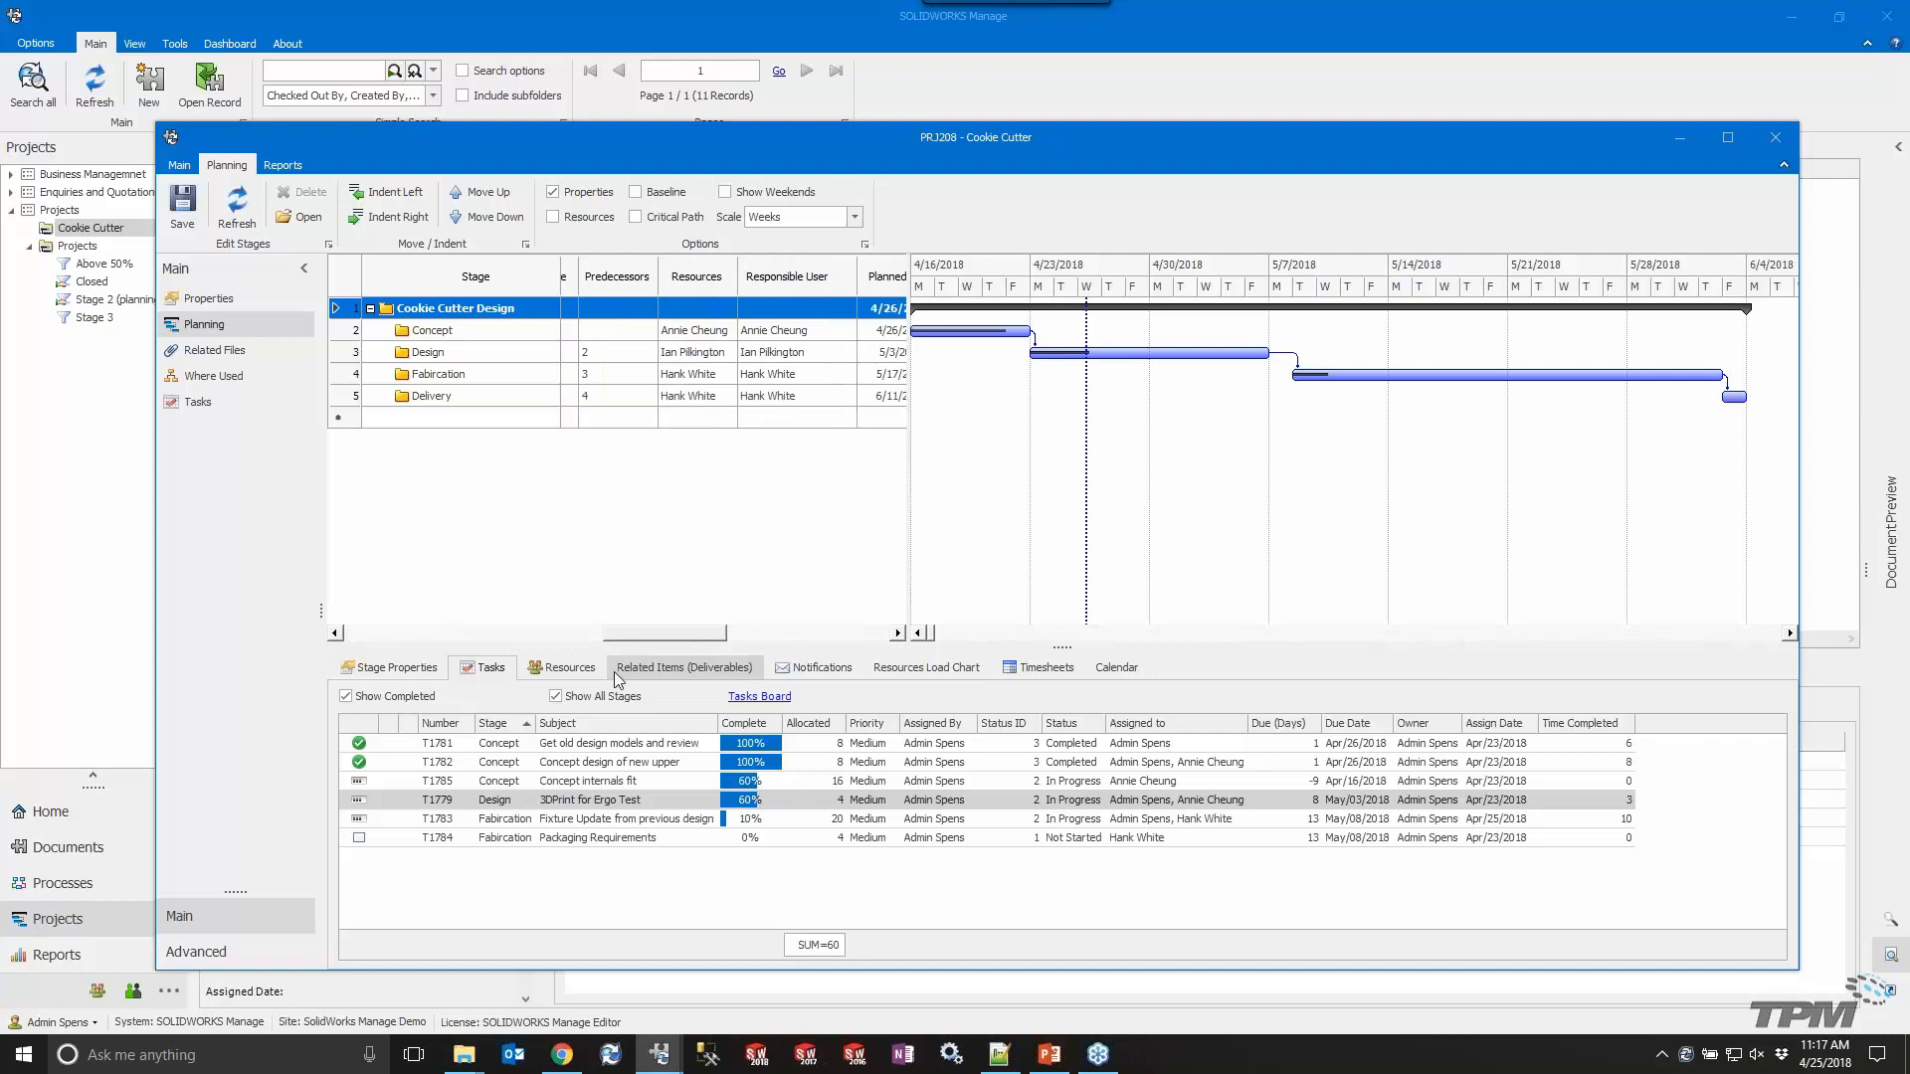
click(563, 667)
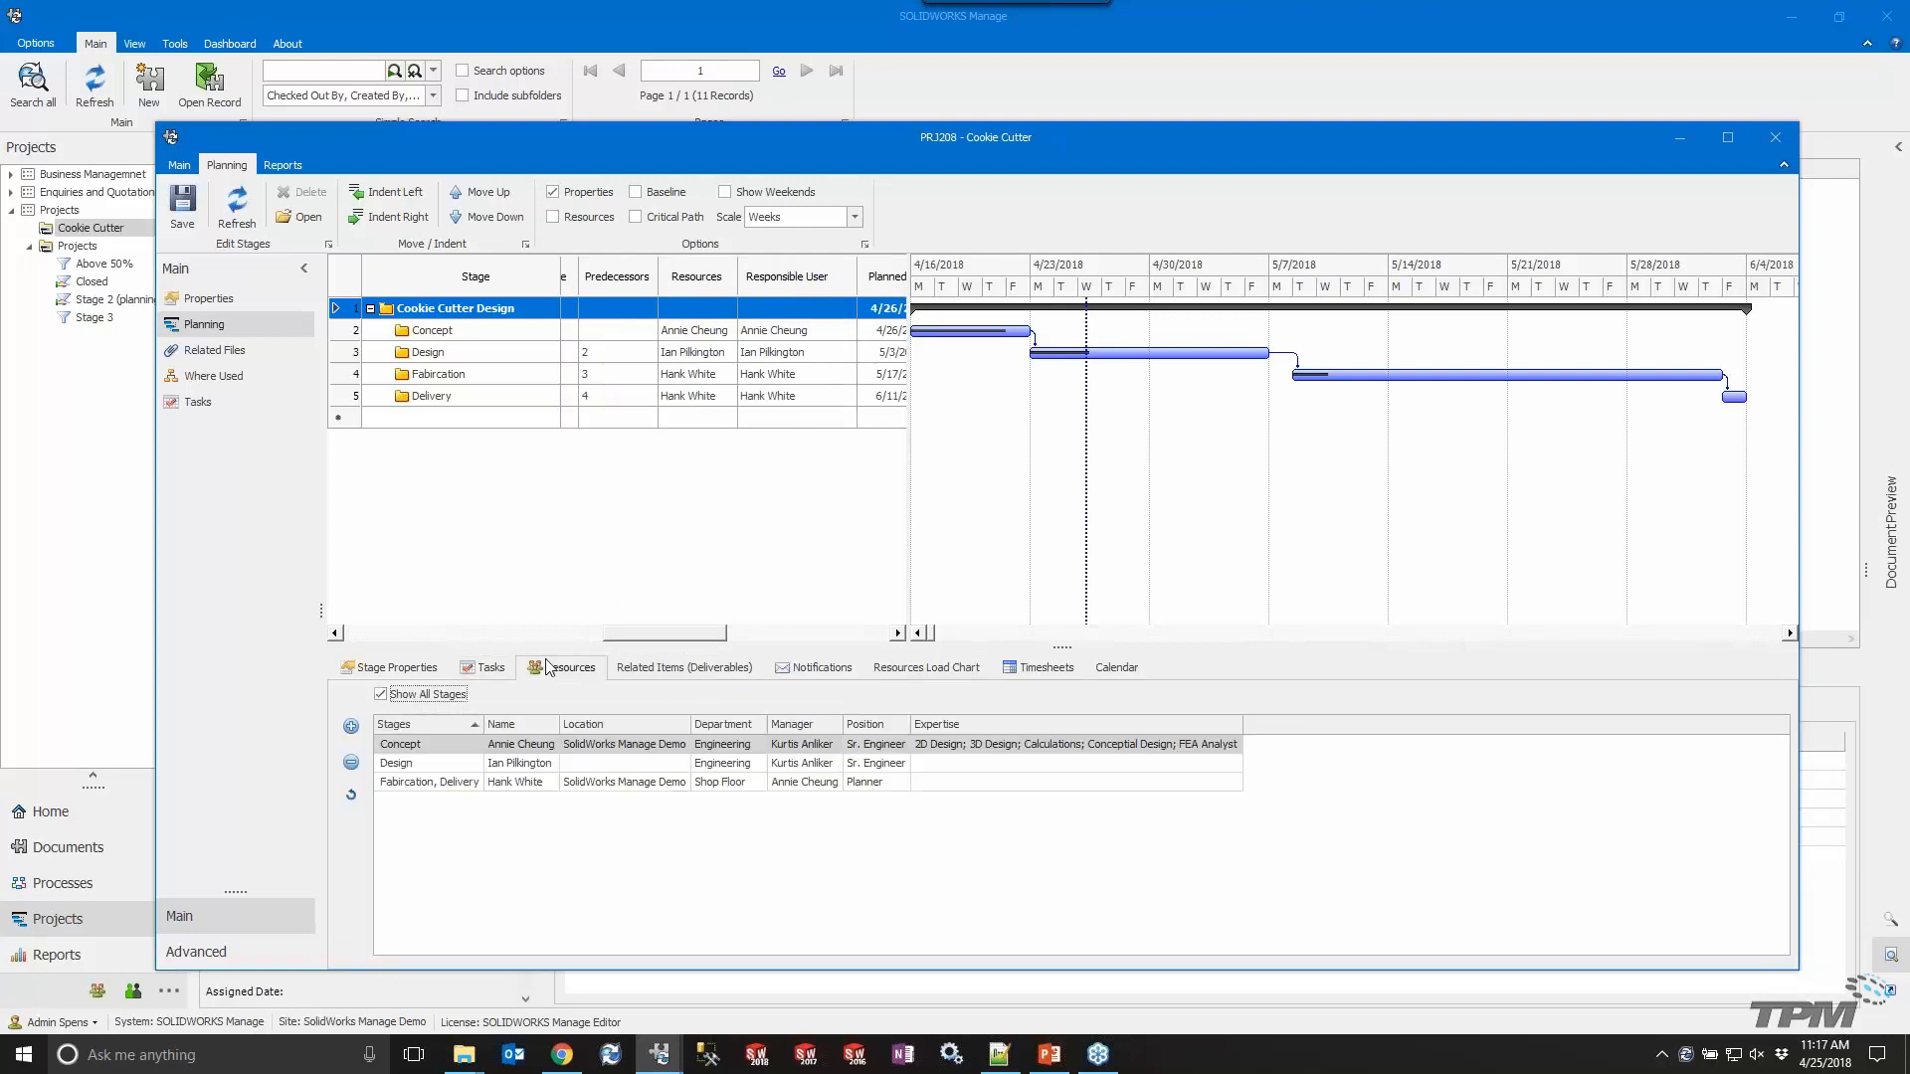
click(492, 669)
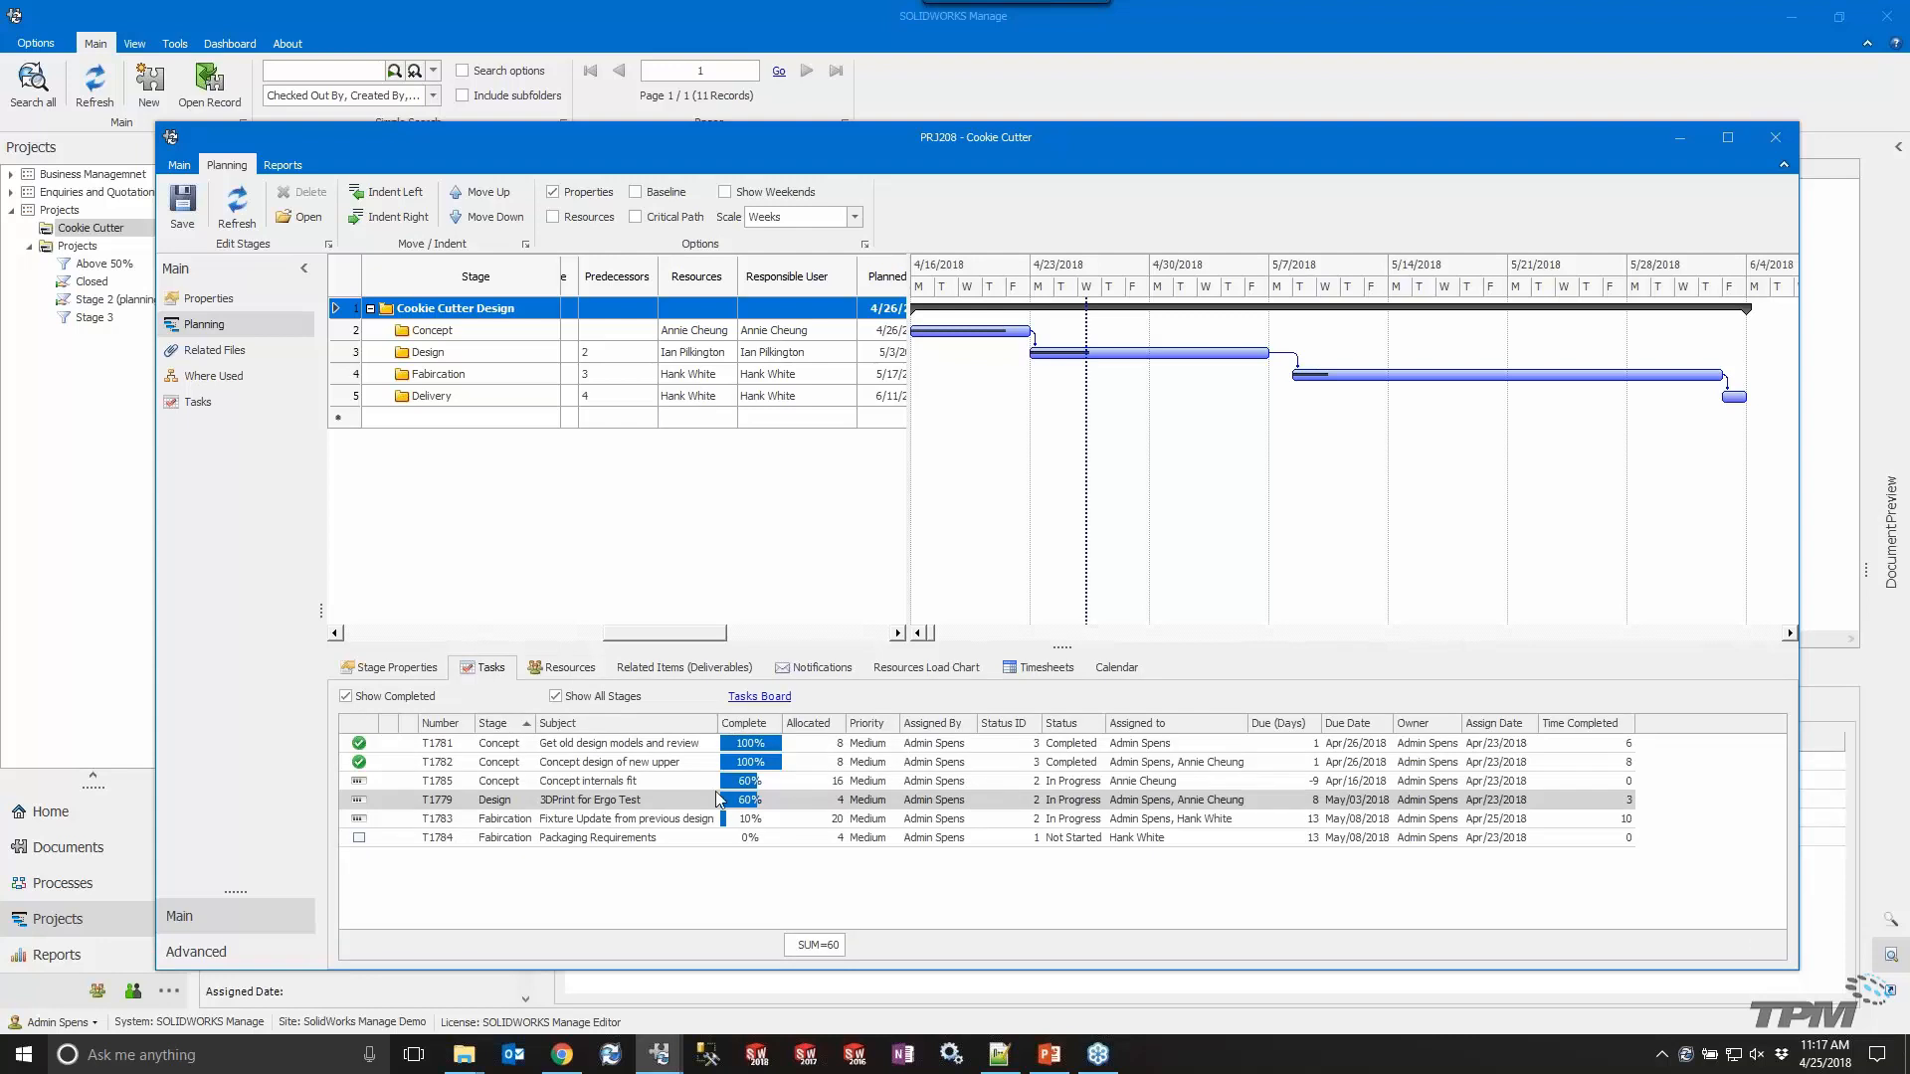
Look through the project's Tasks Board from the Concept to the Fabircation stage, then close the board.
click(772, 698)
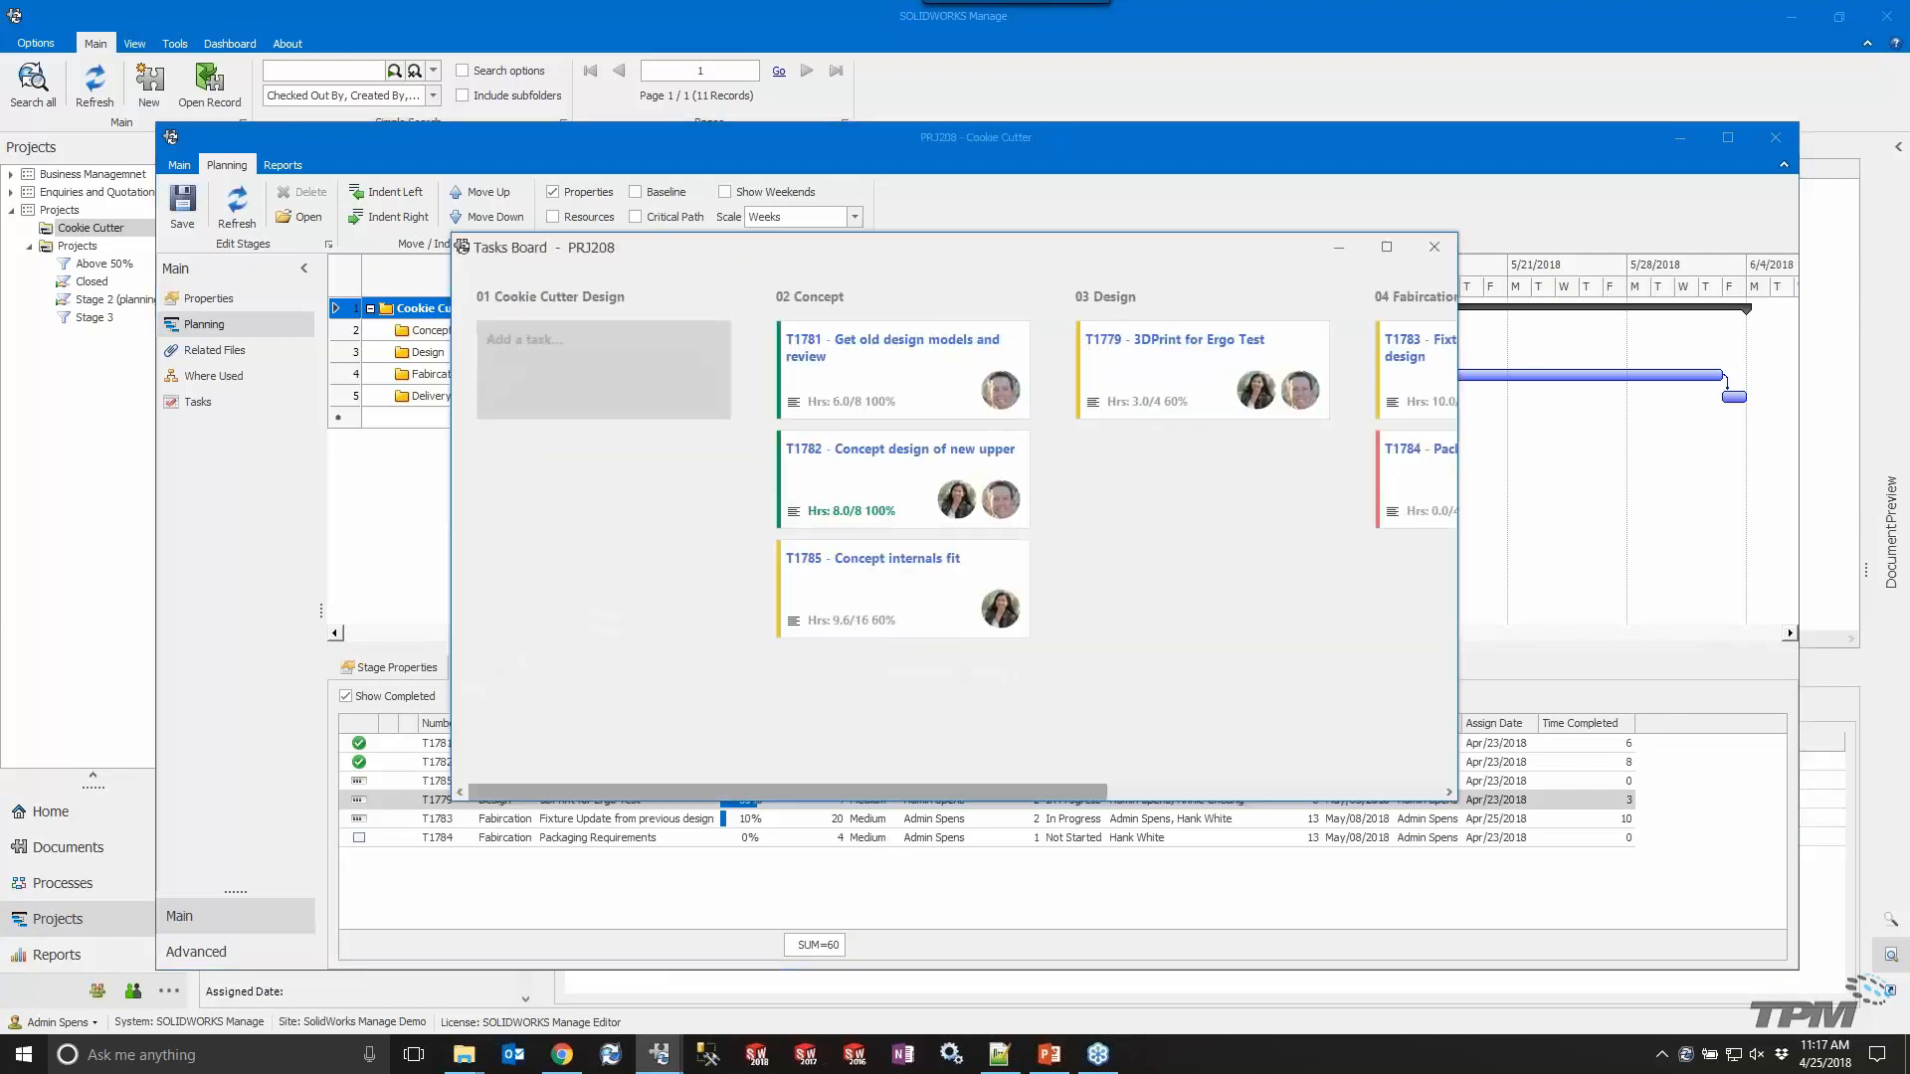
drag(749, 794, 868, 831)
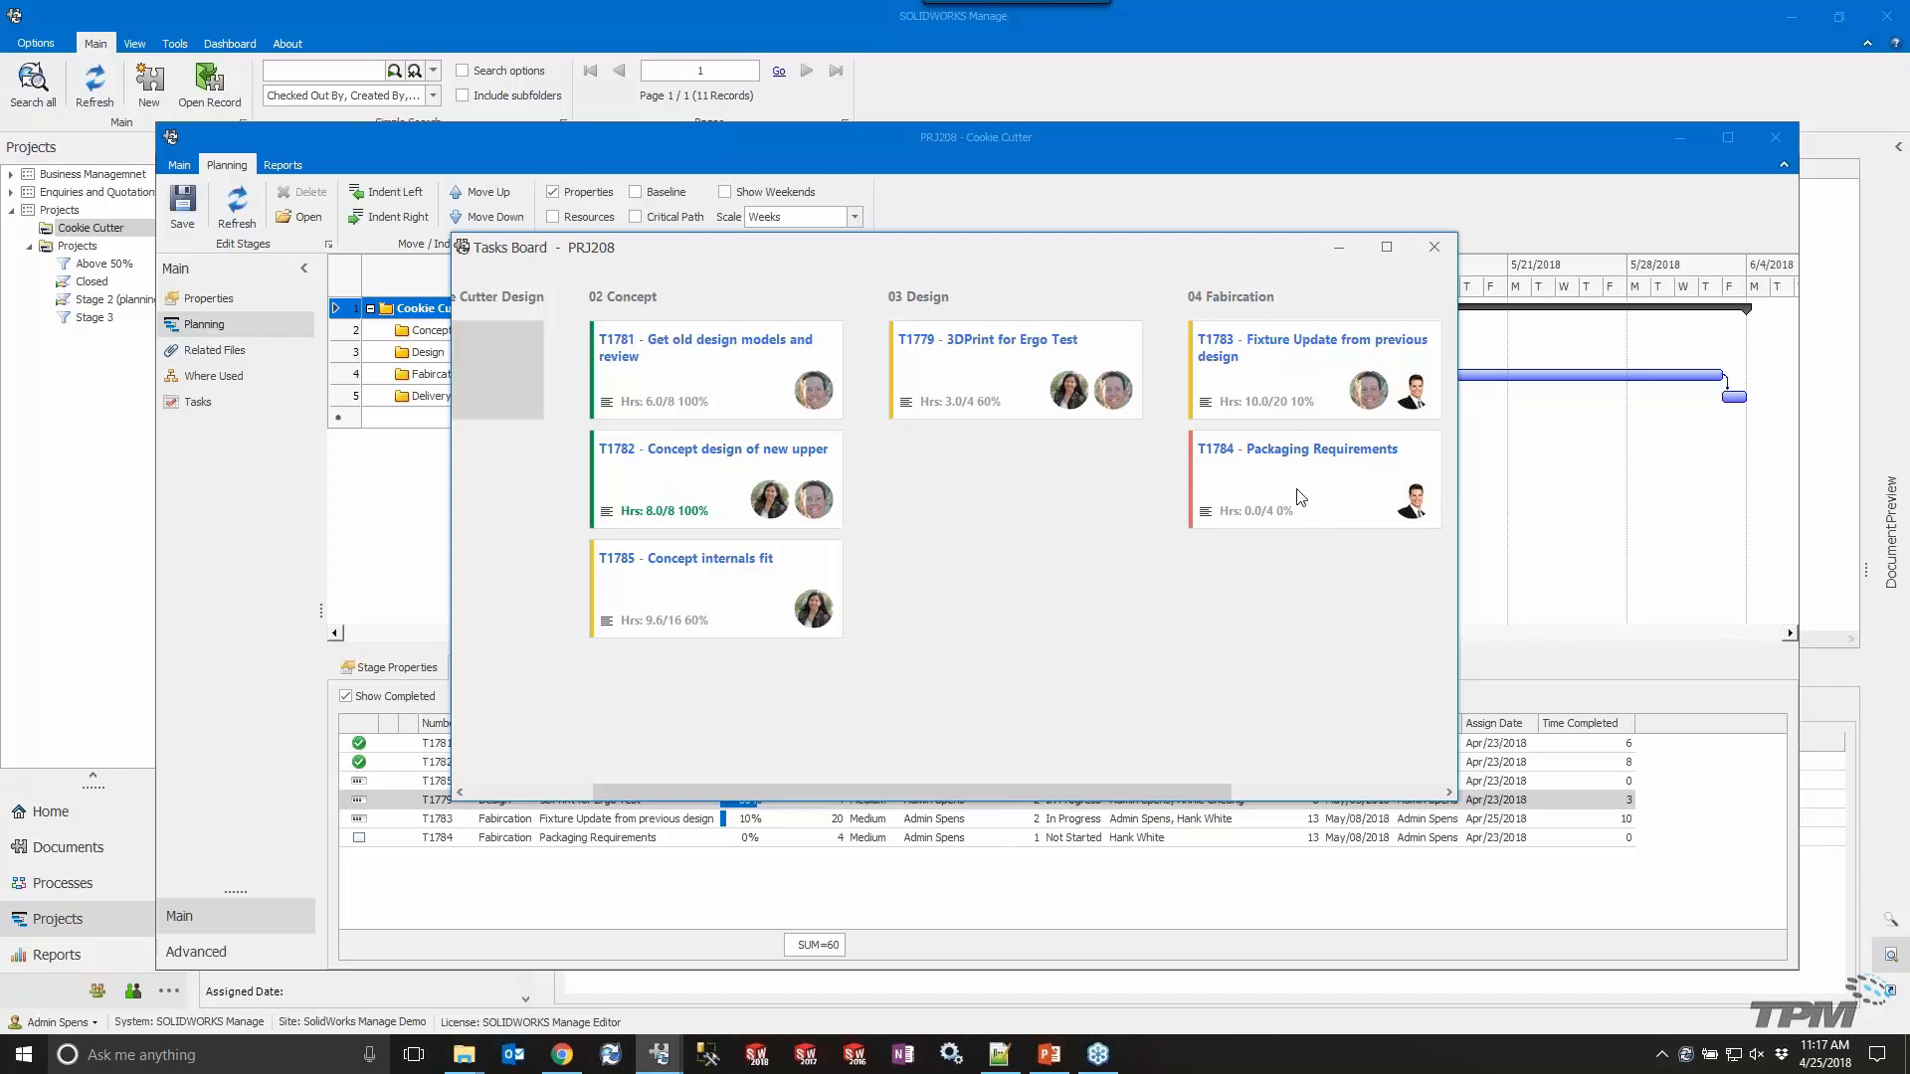
click(1432, 247)
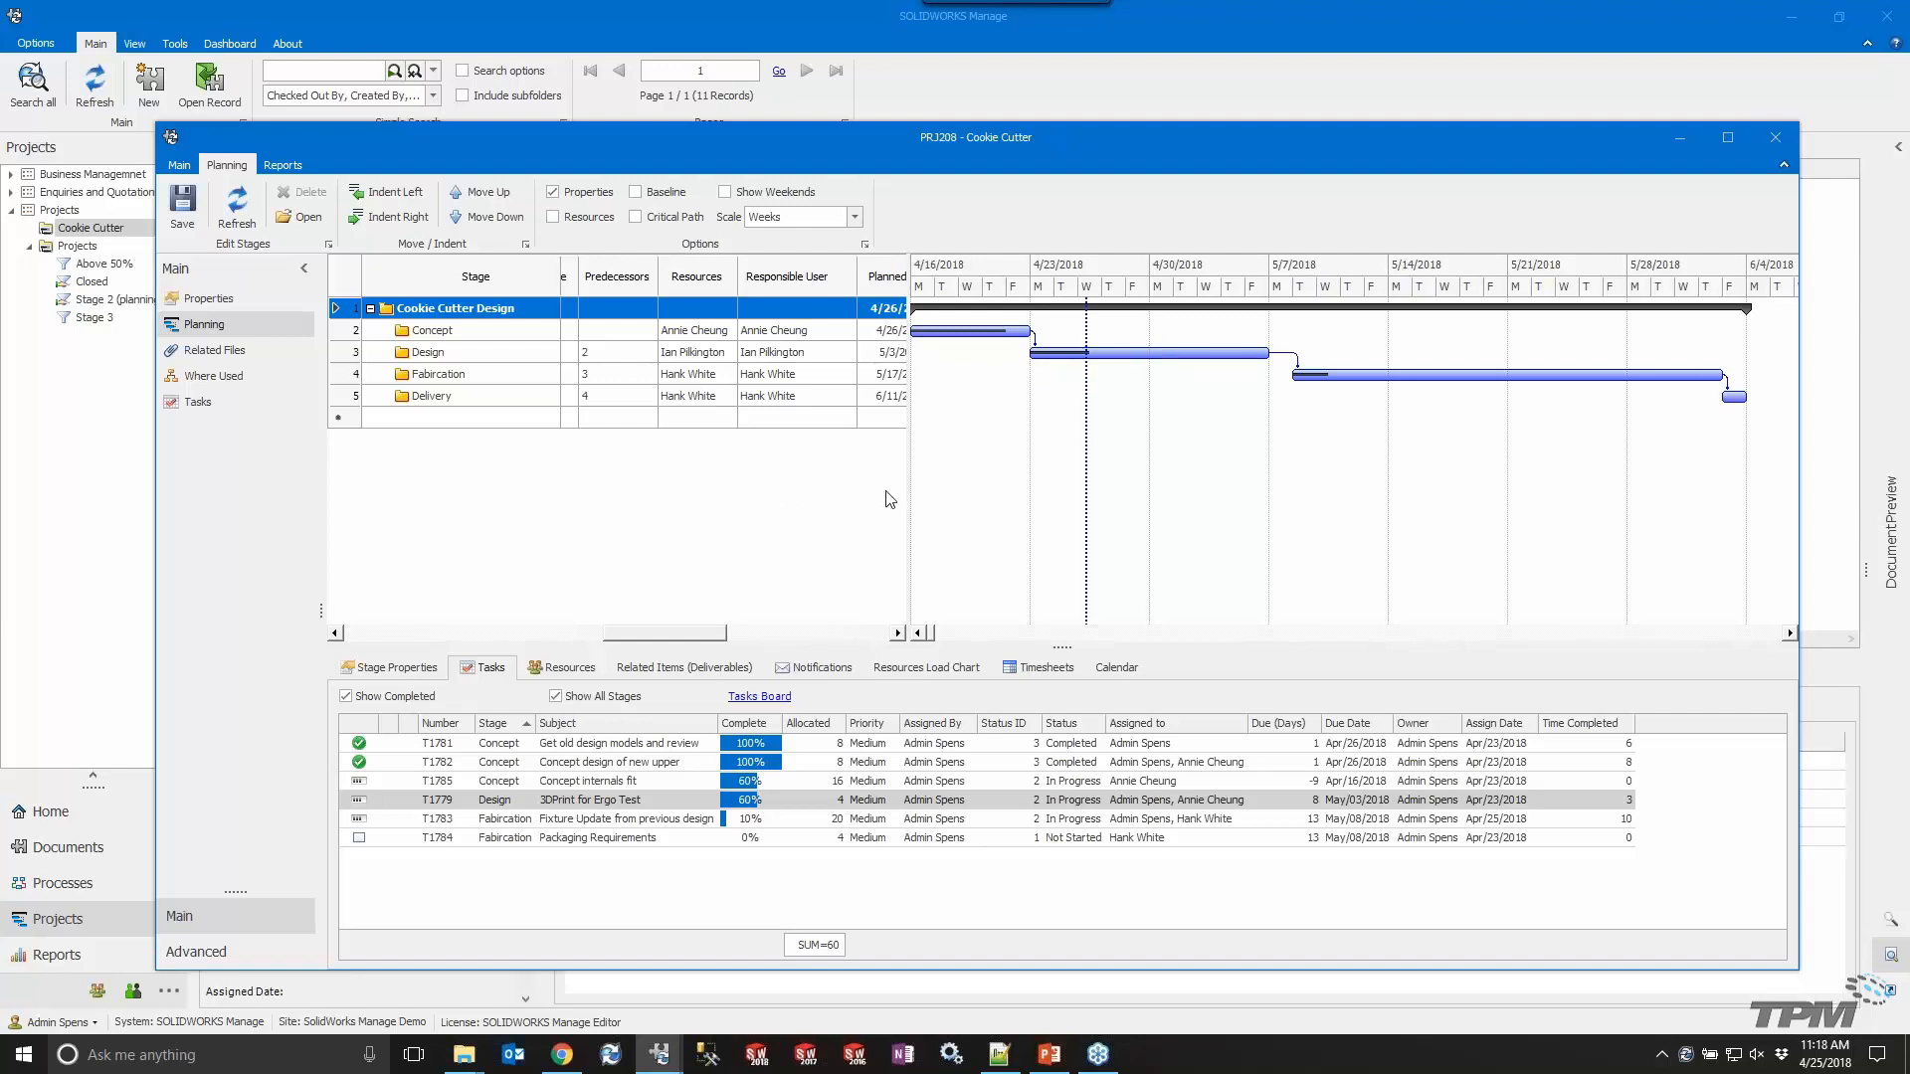
Set the completion of the Fabircation task "Fixture Update from previous design" to 50%, then save and close the task.
click(490, 381)
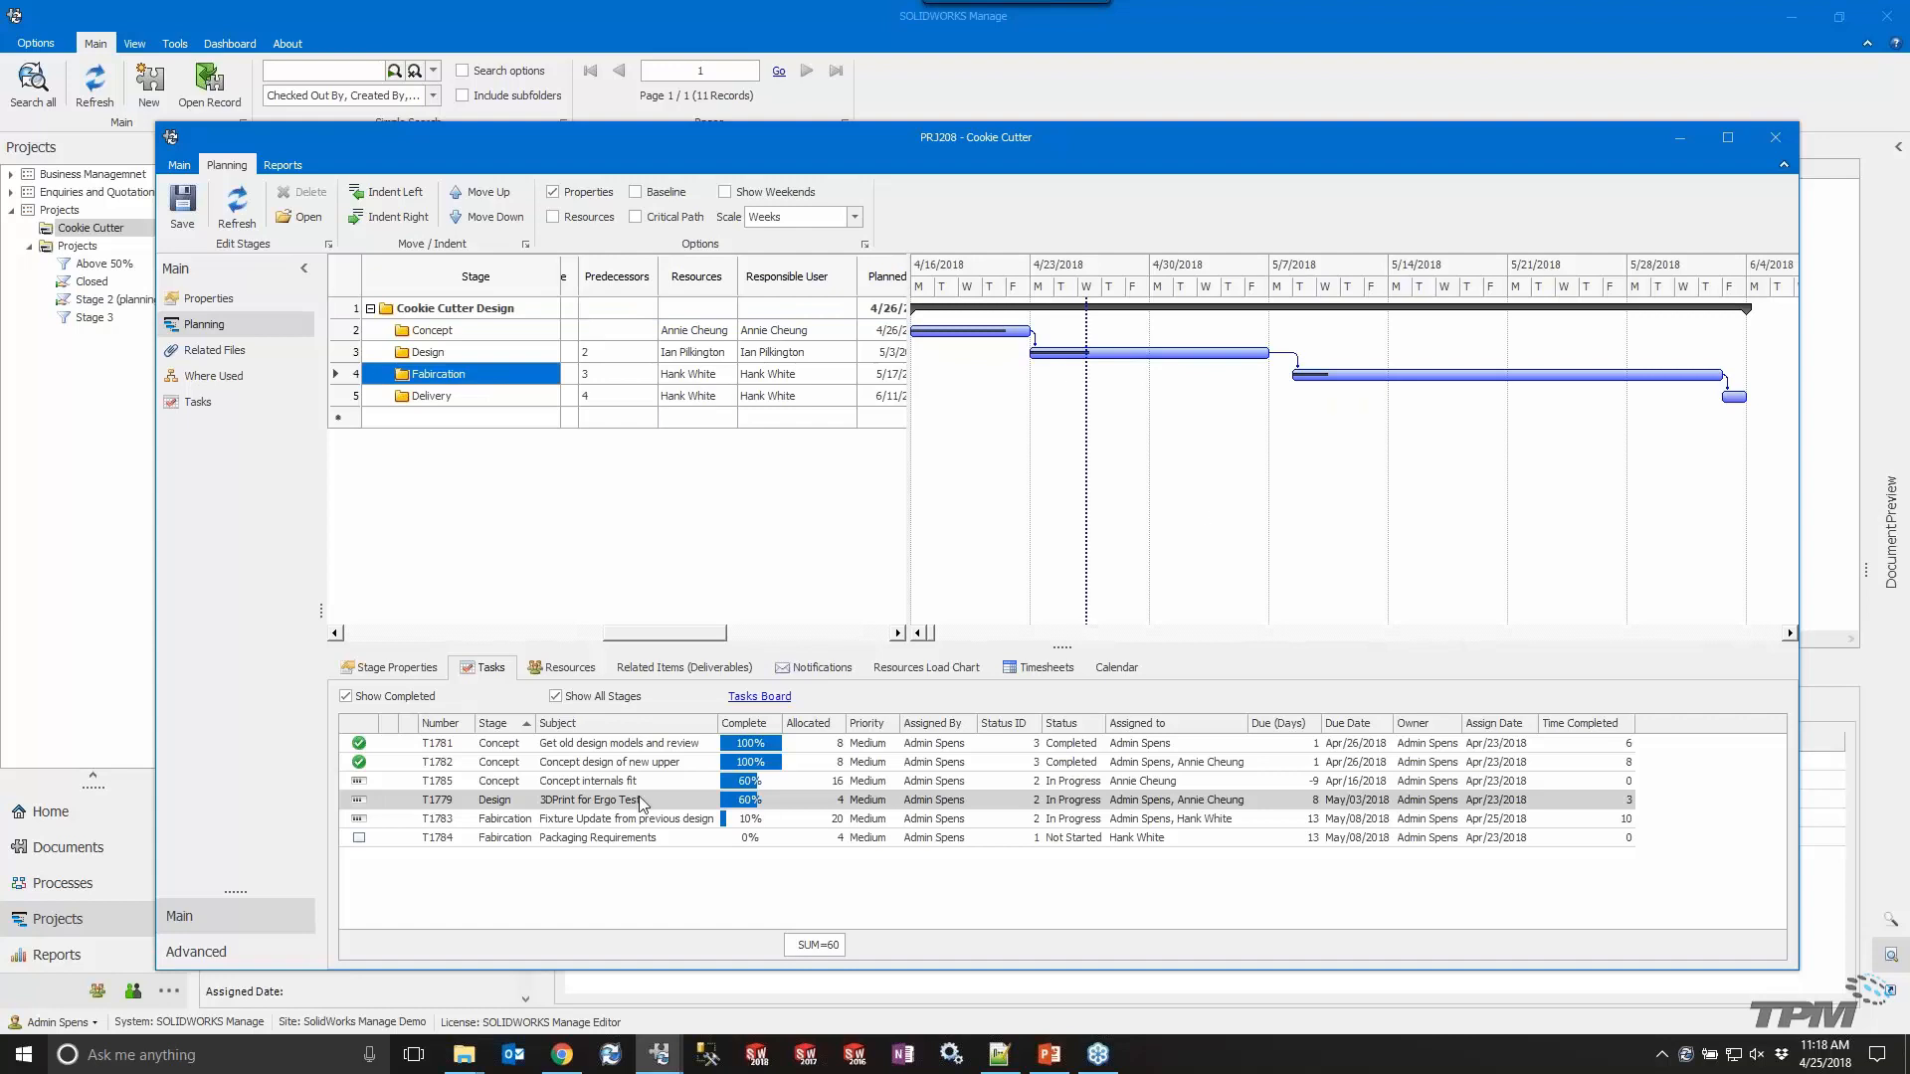
click(604, 823)
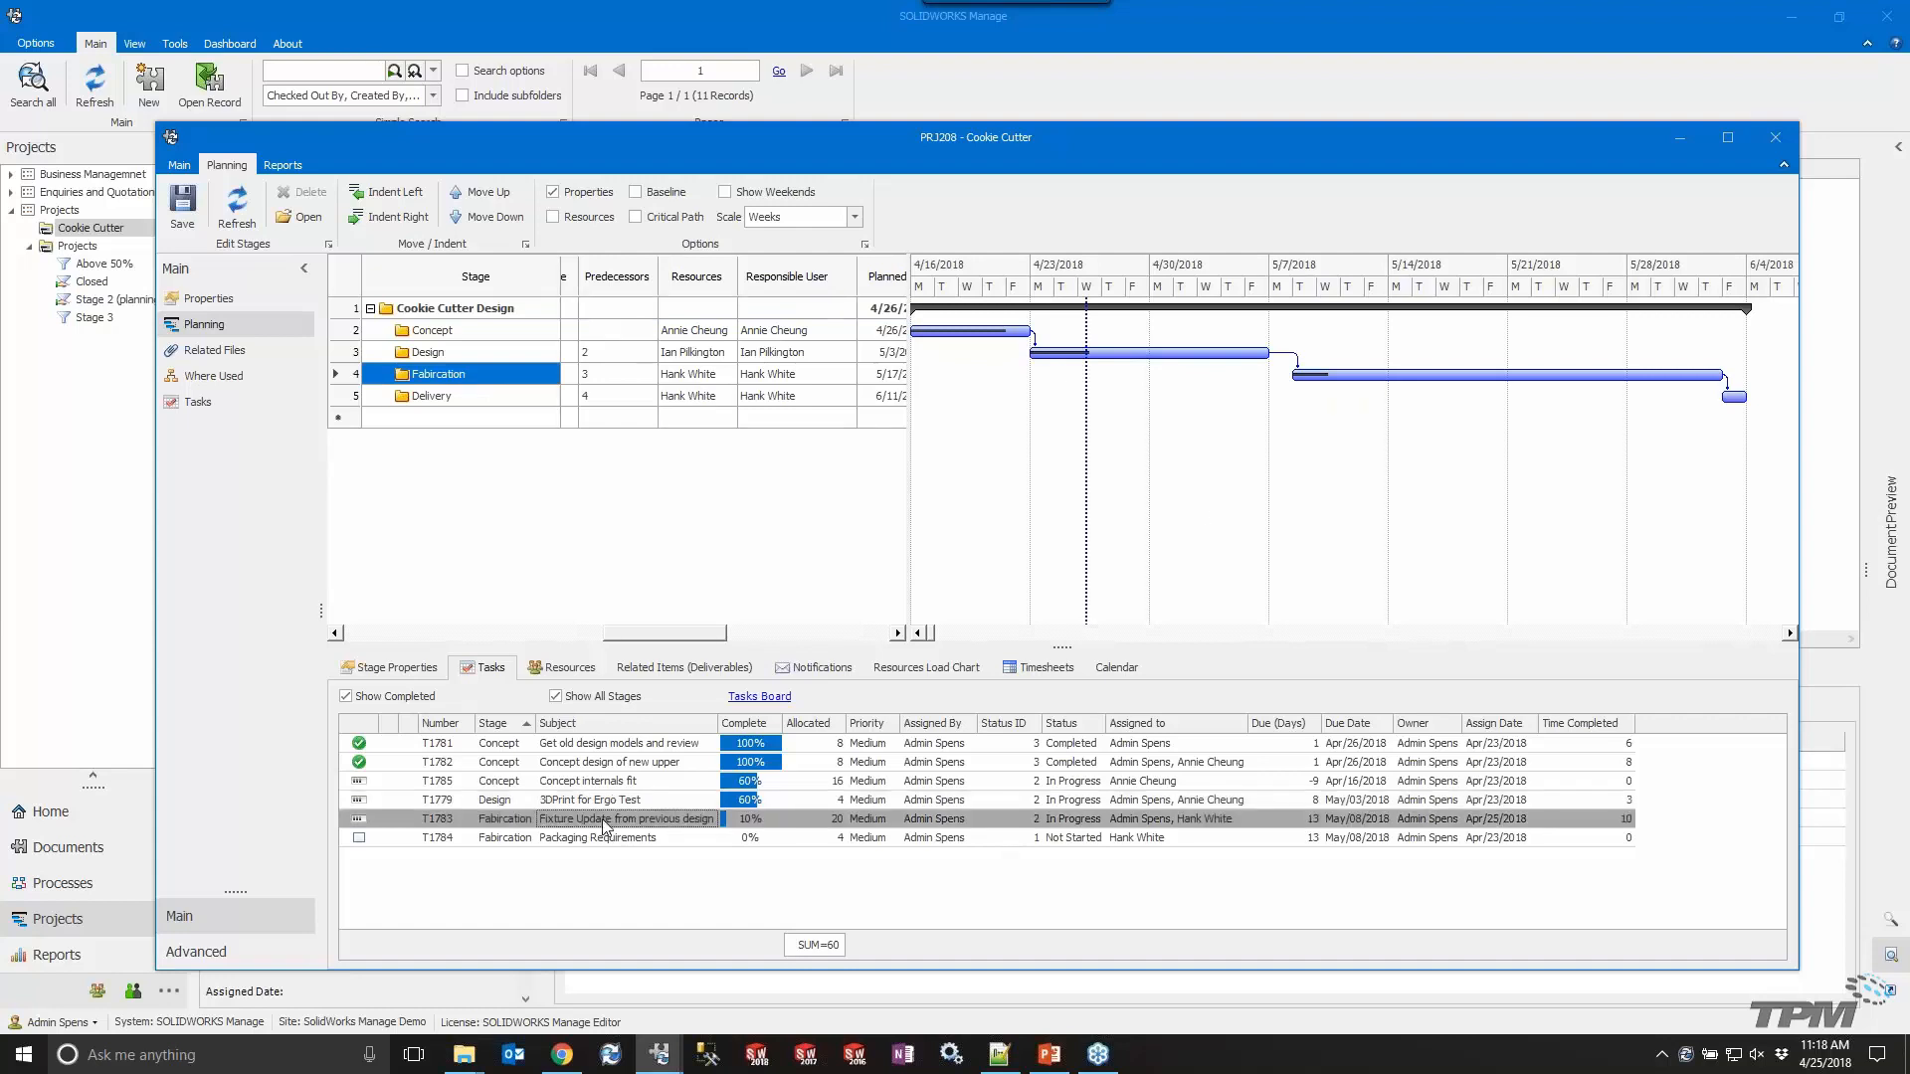
double_click(604, 824)
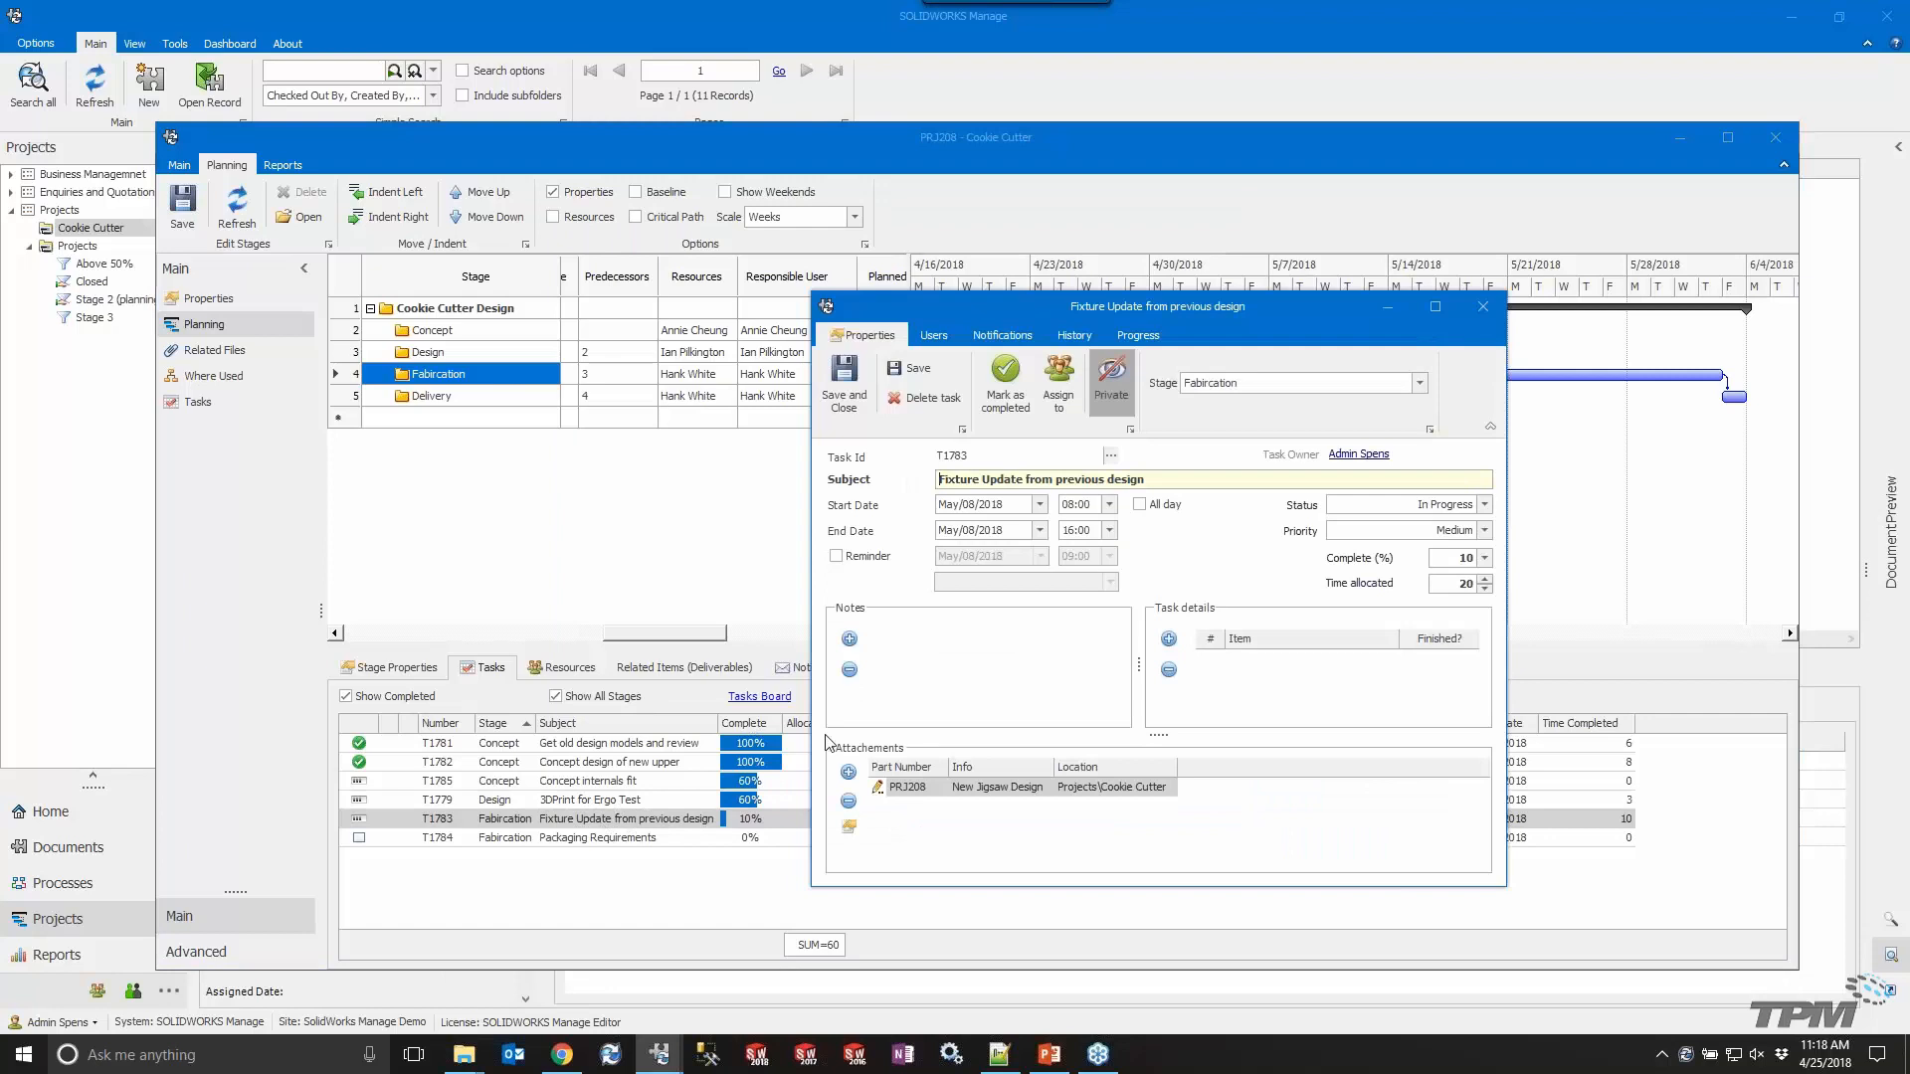
click(1483, 558)
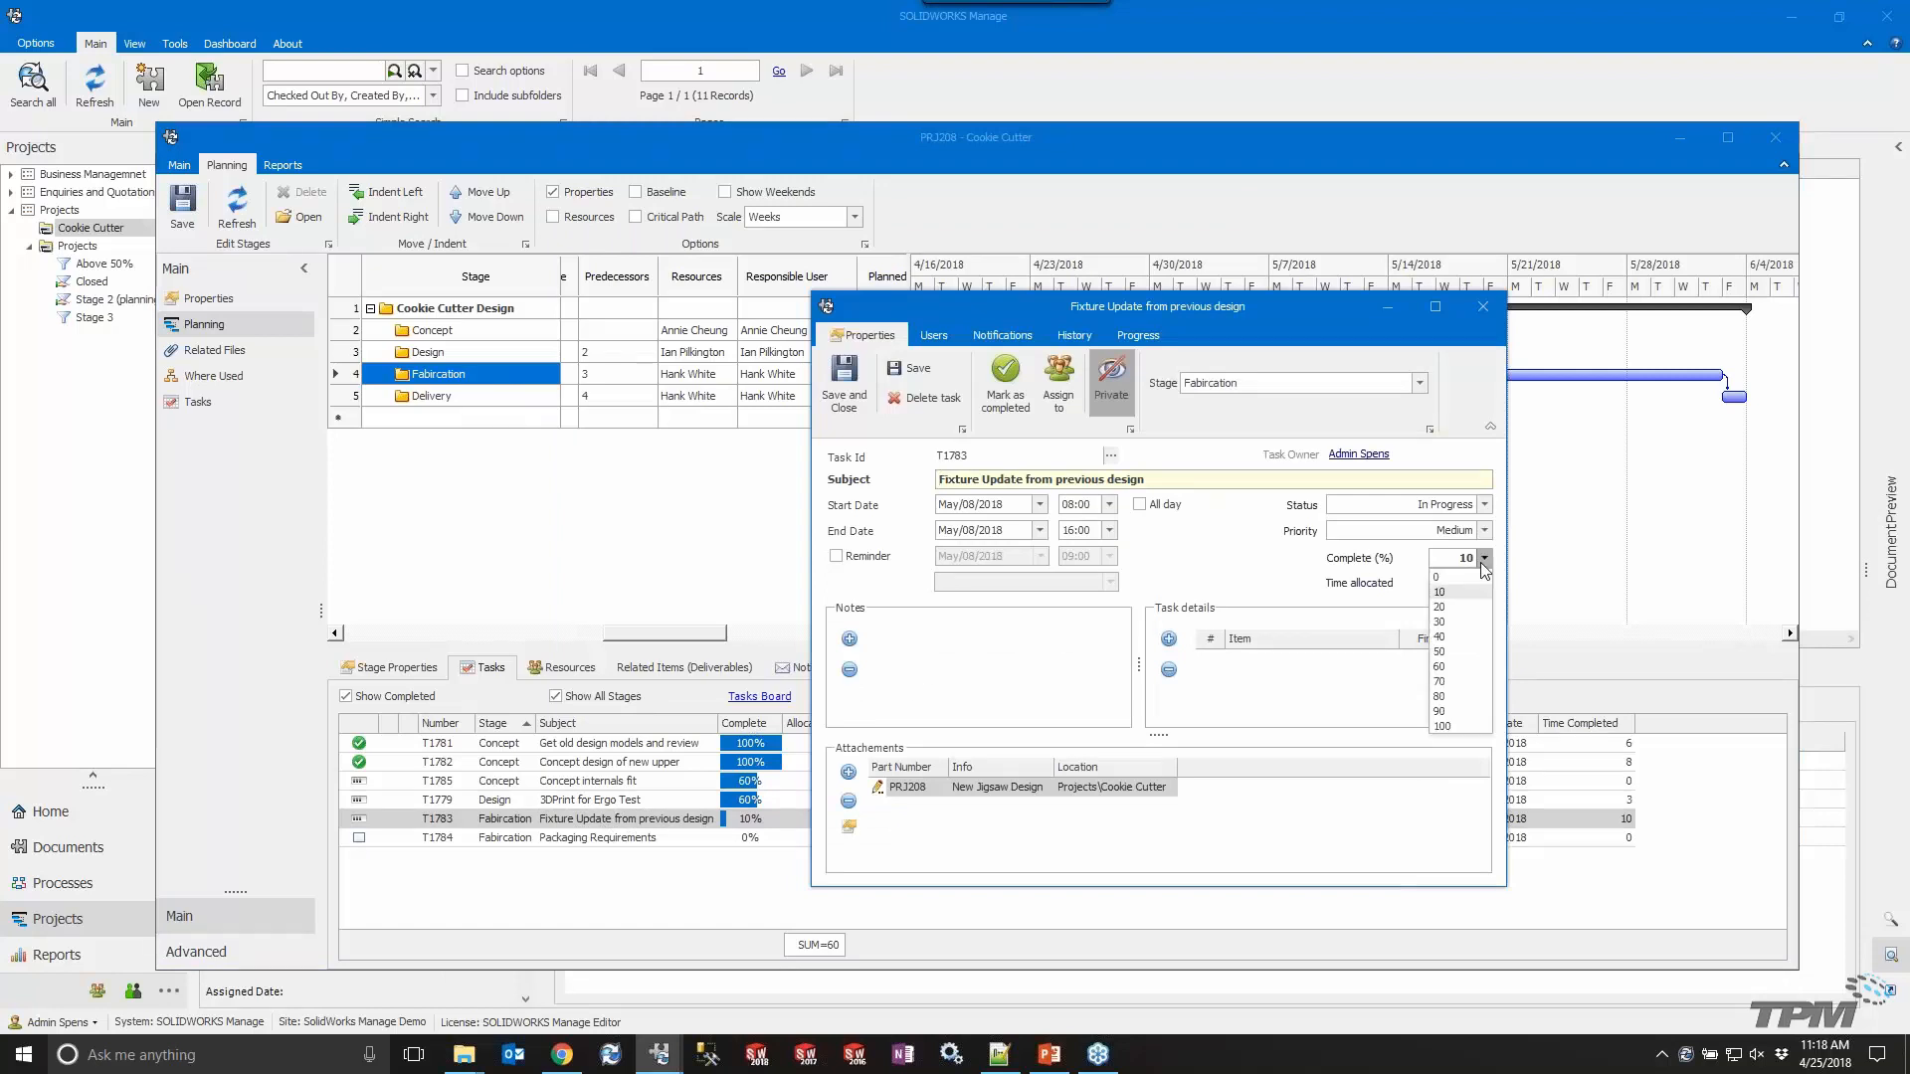
click(1458, 649)
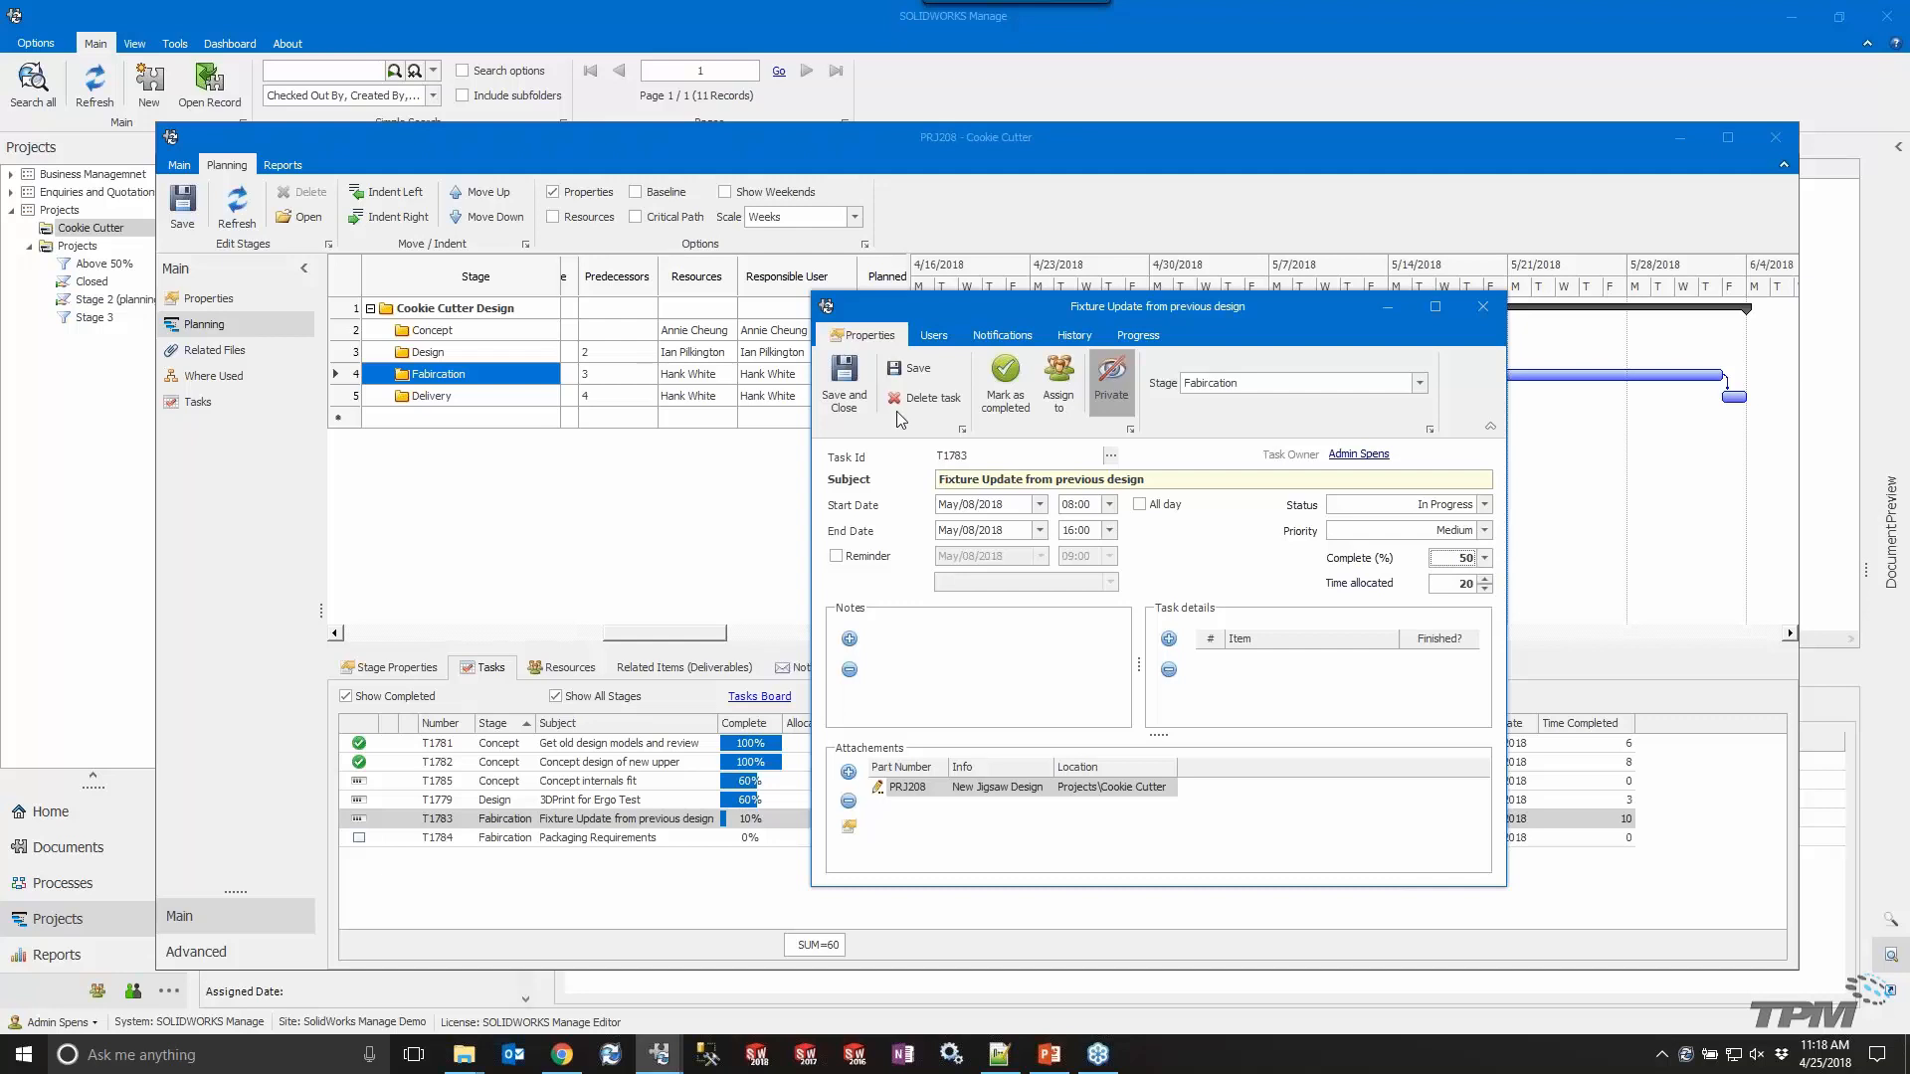
click(843, 383)
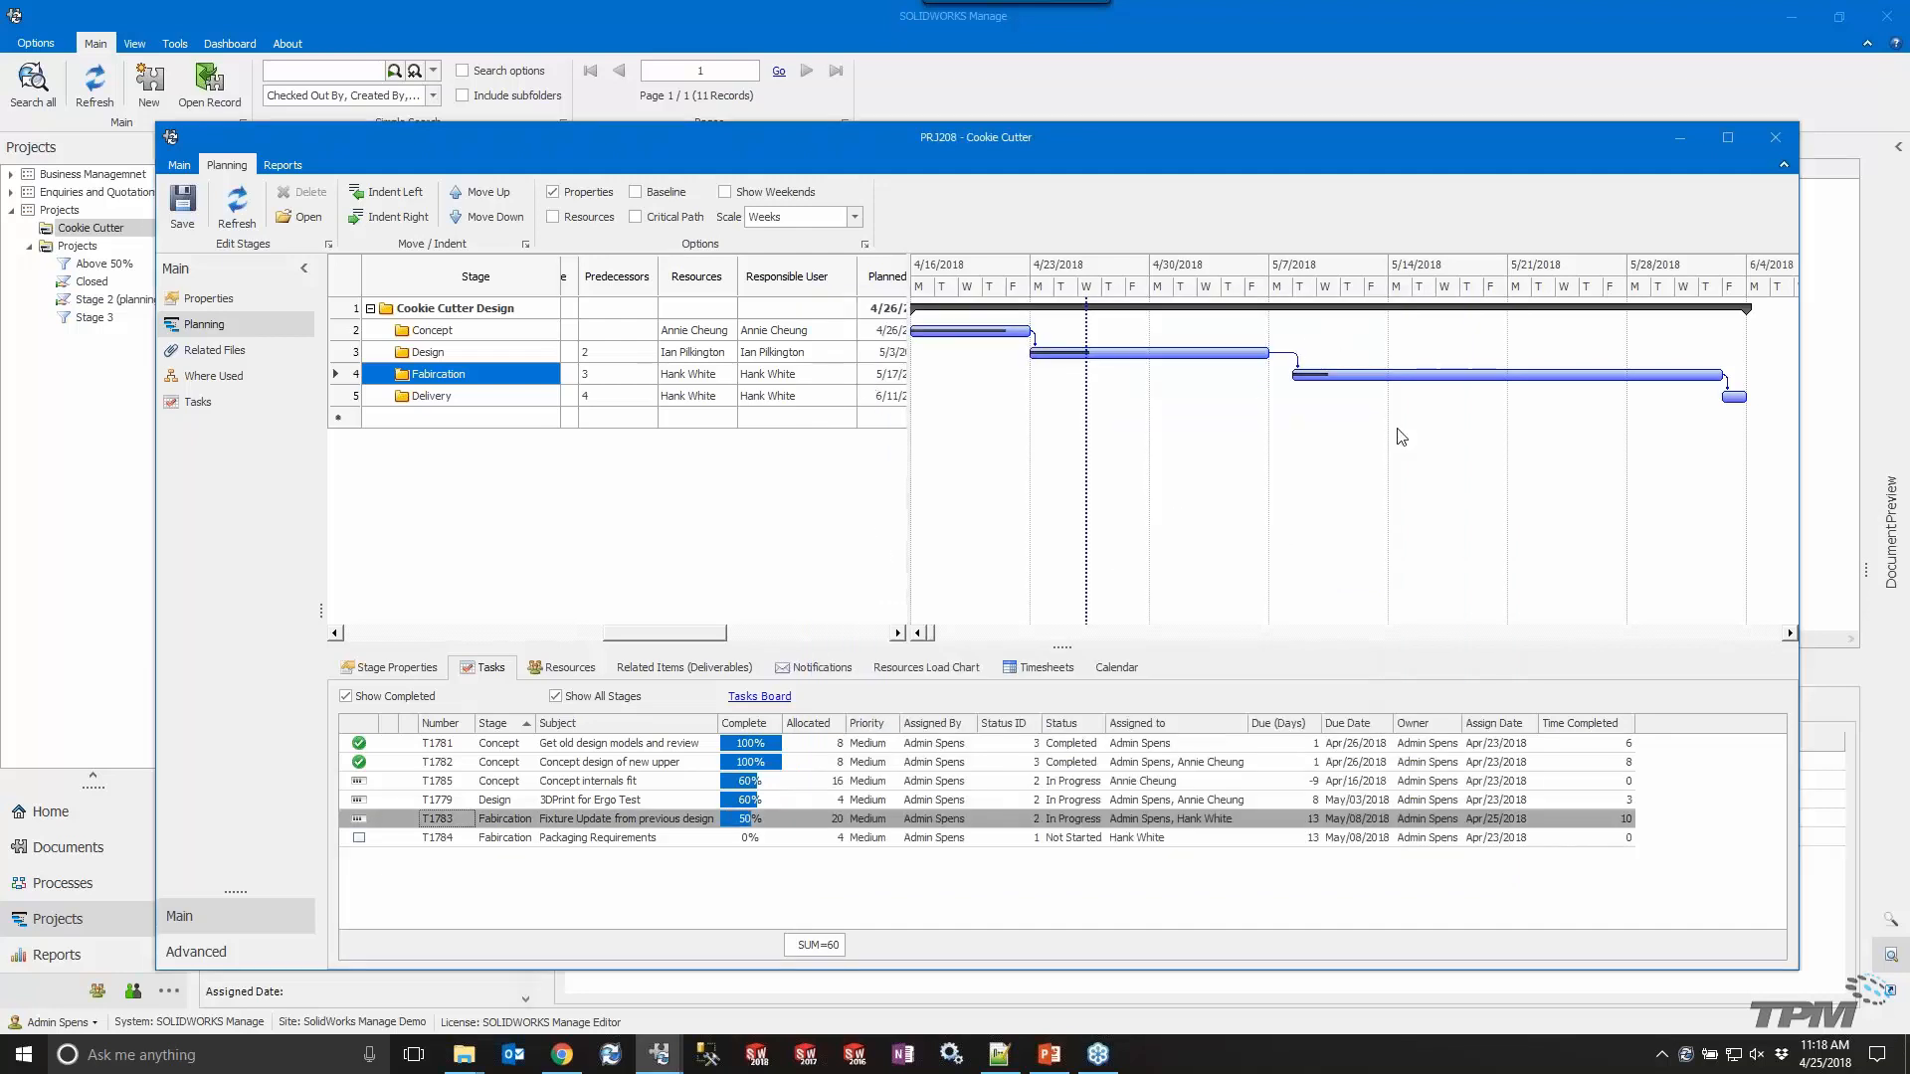
Calculate the completed work from tasks for the selected Fabircation stage only.
right_click(472, 376)
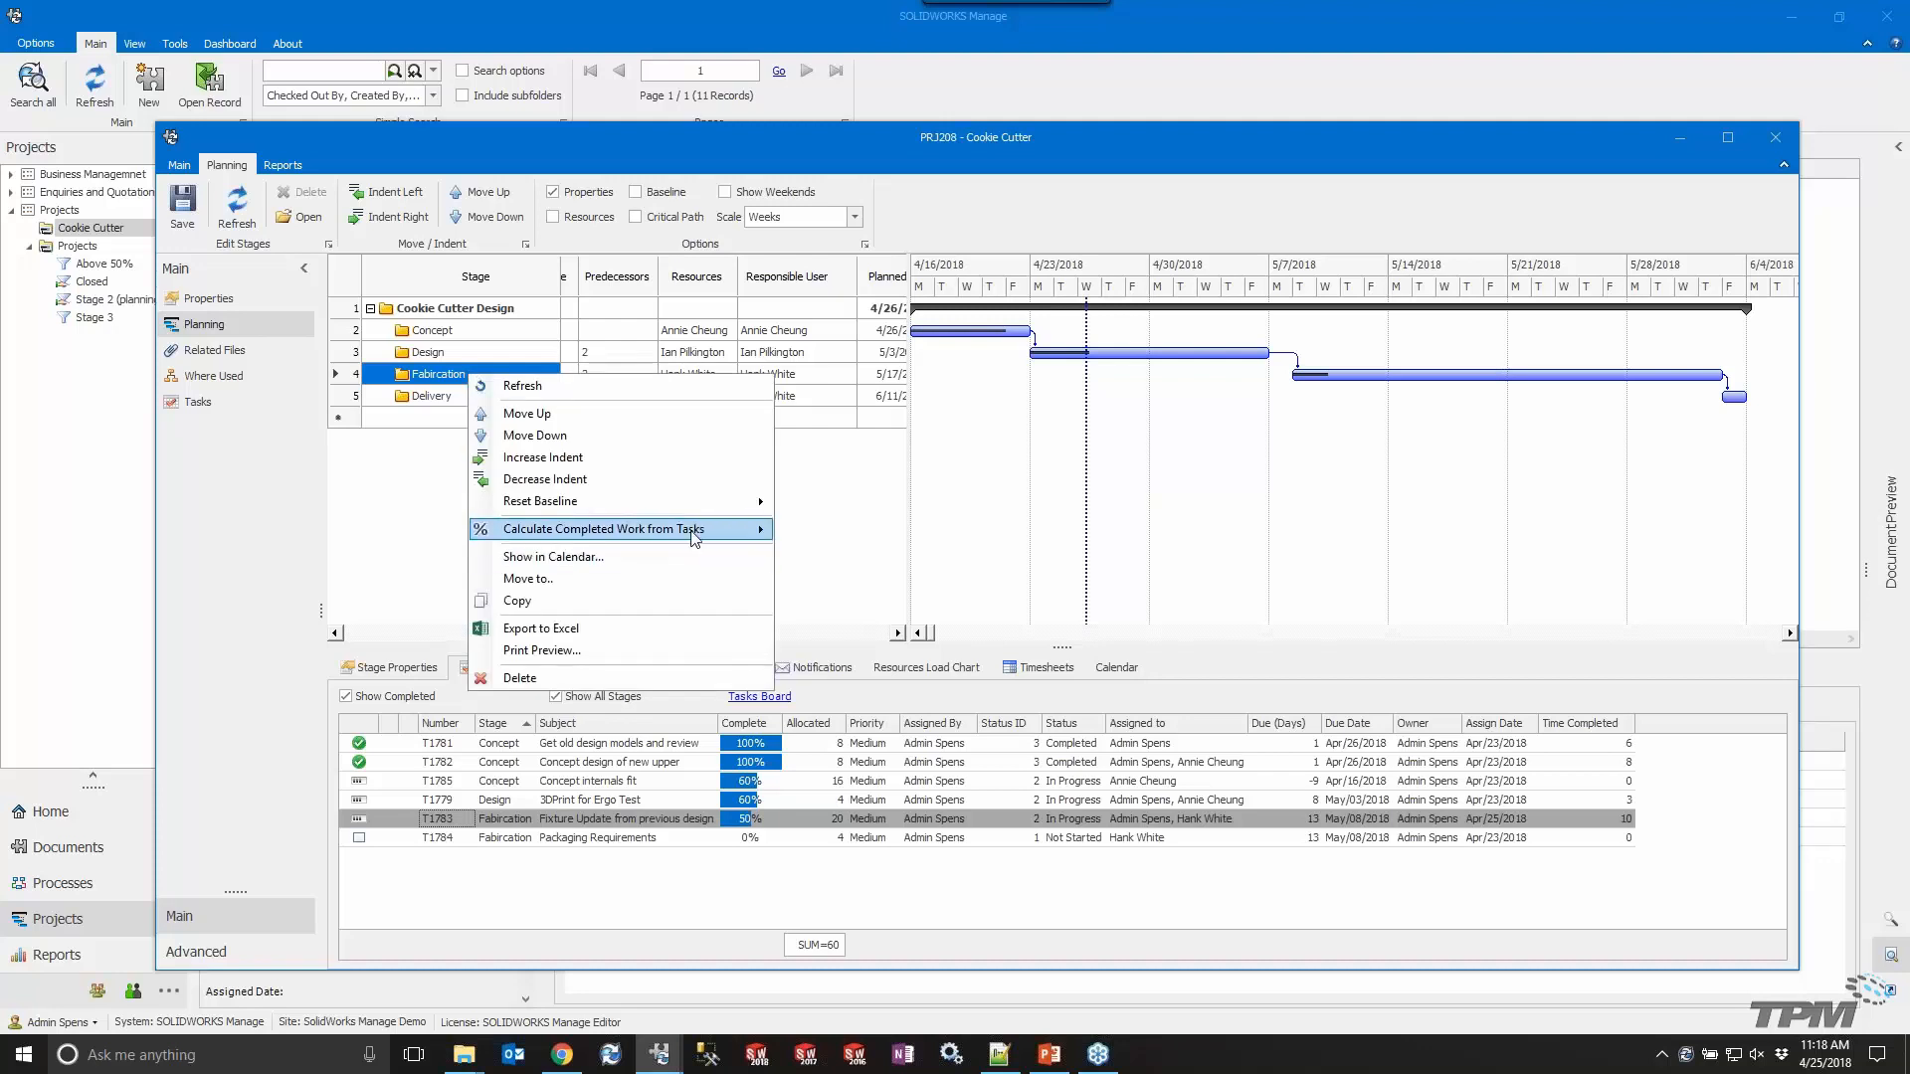
mouse_move(693, 539)
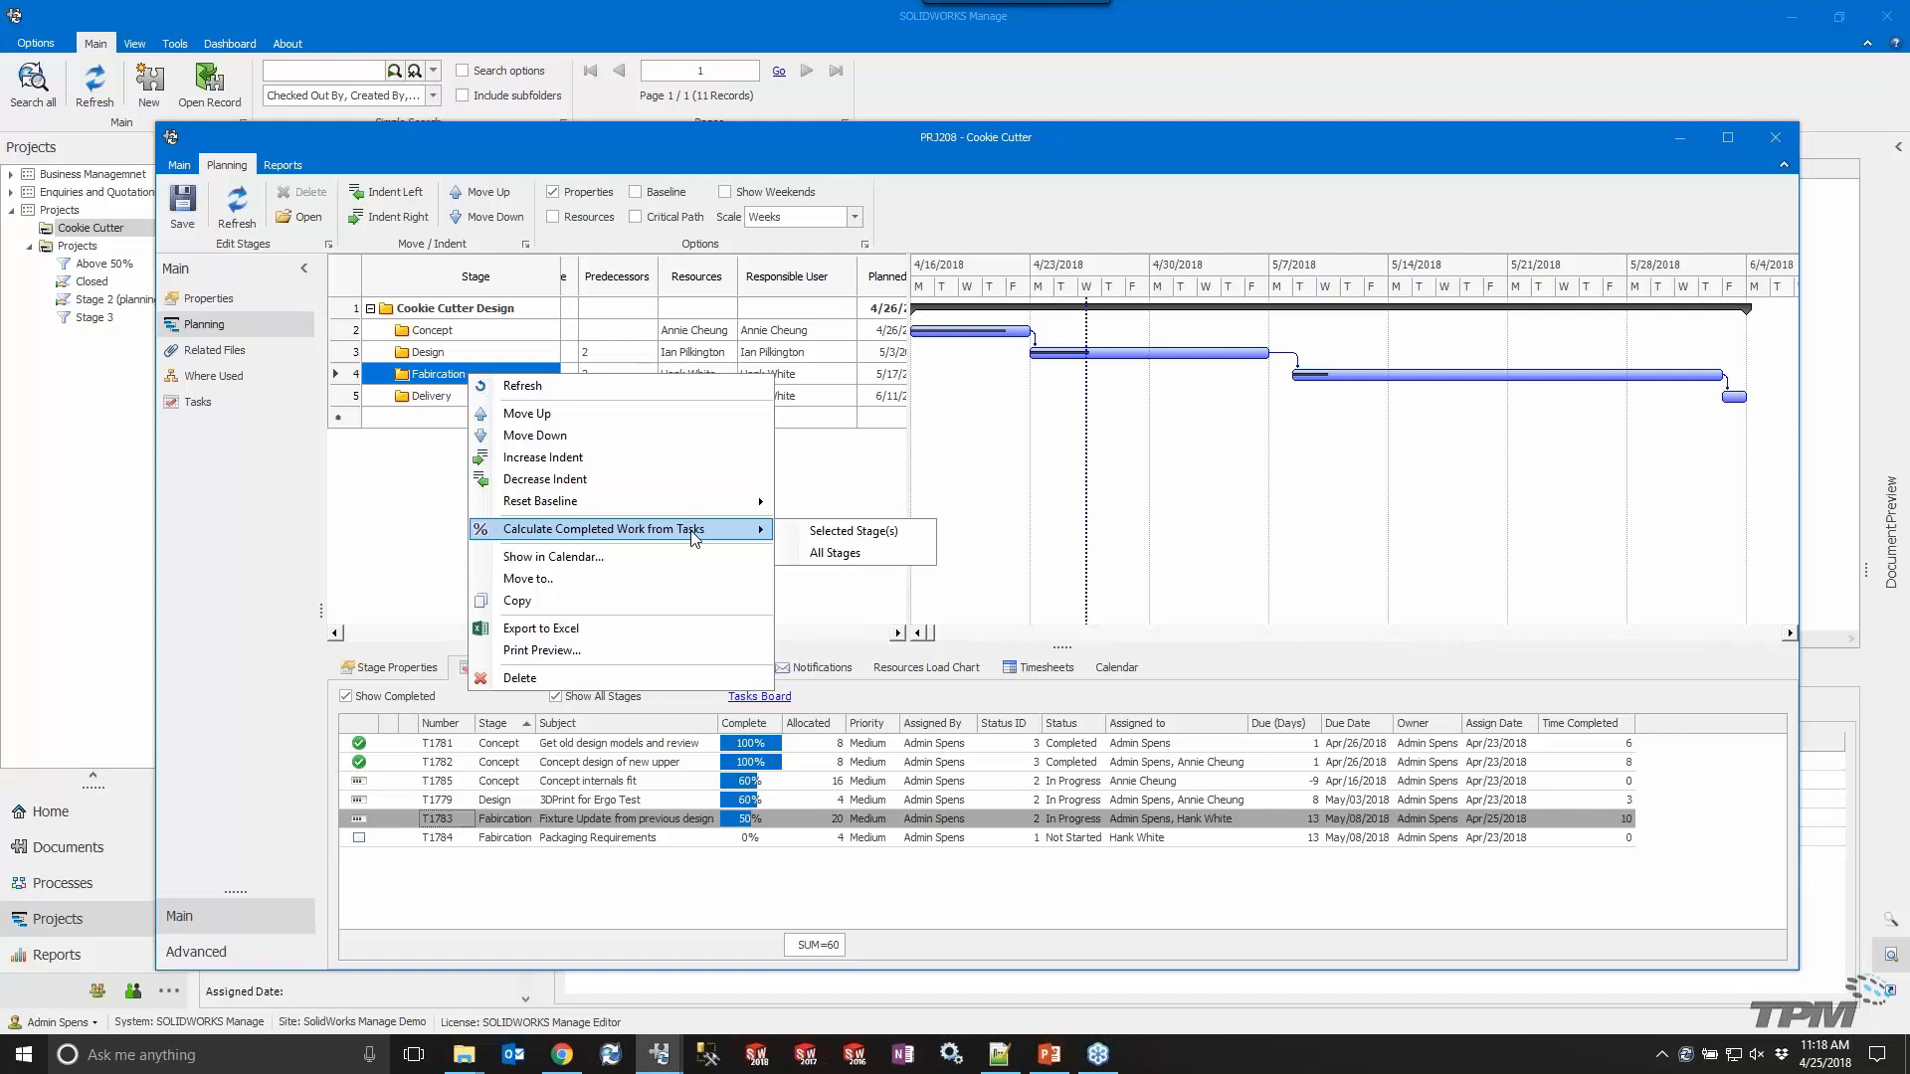
click(893, 532)
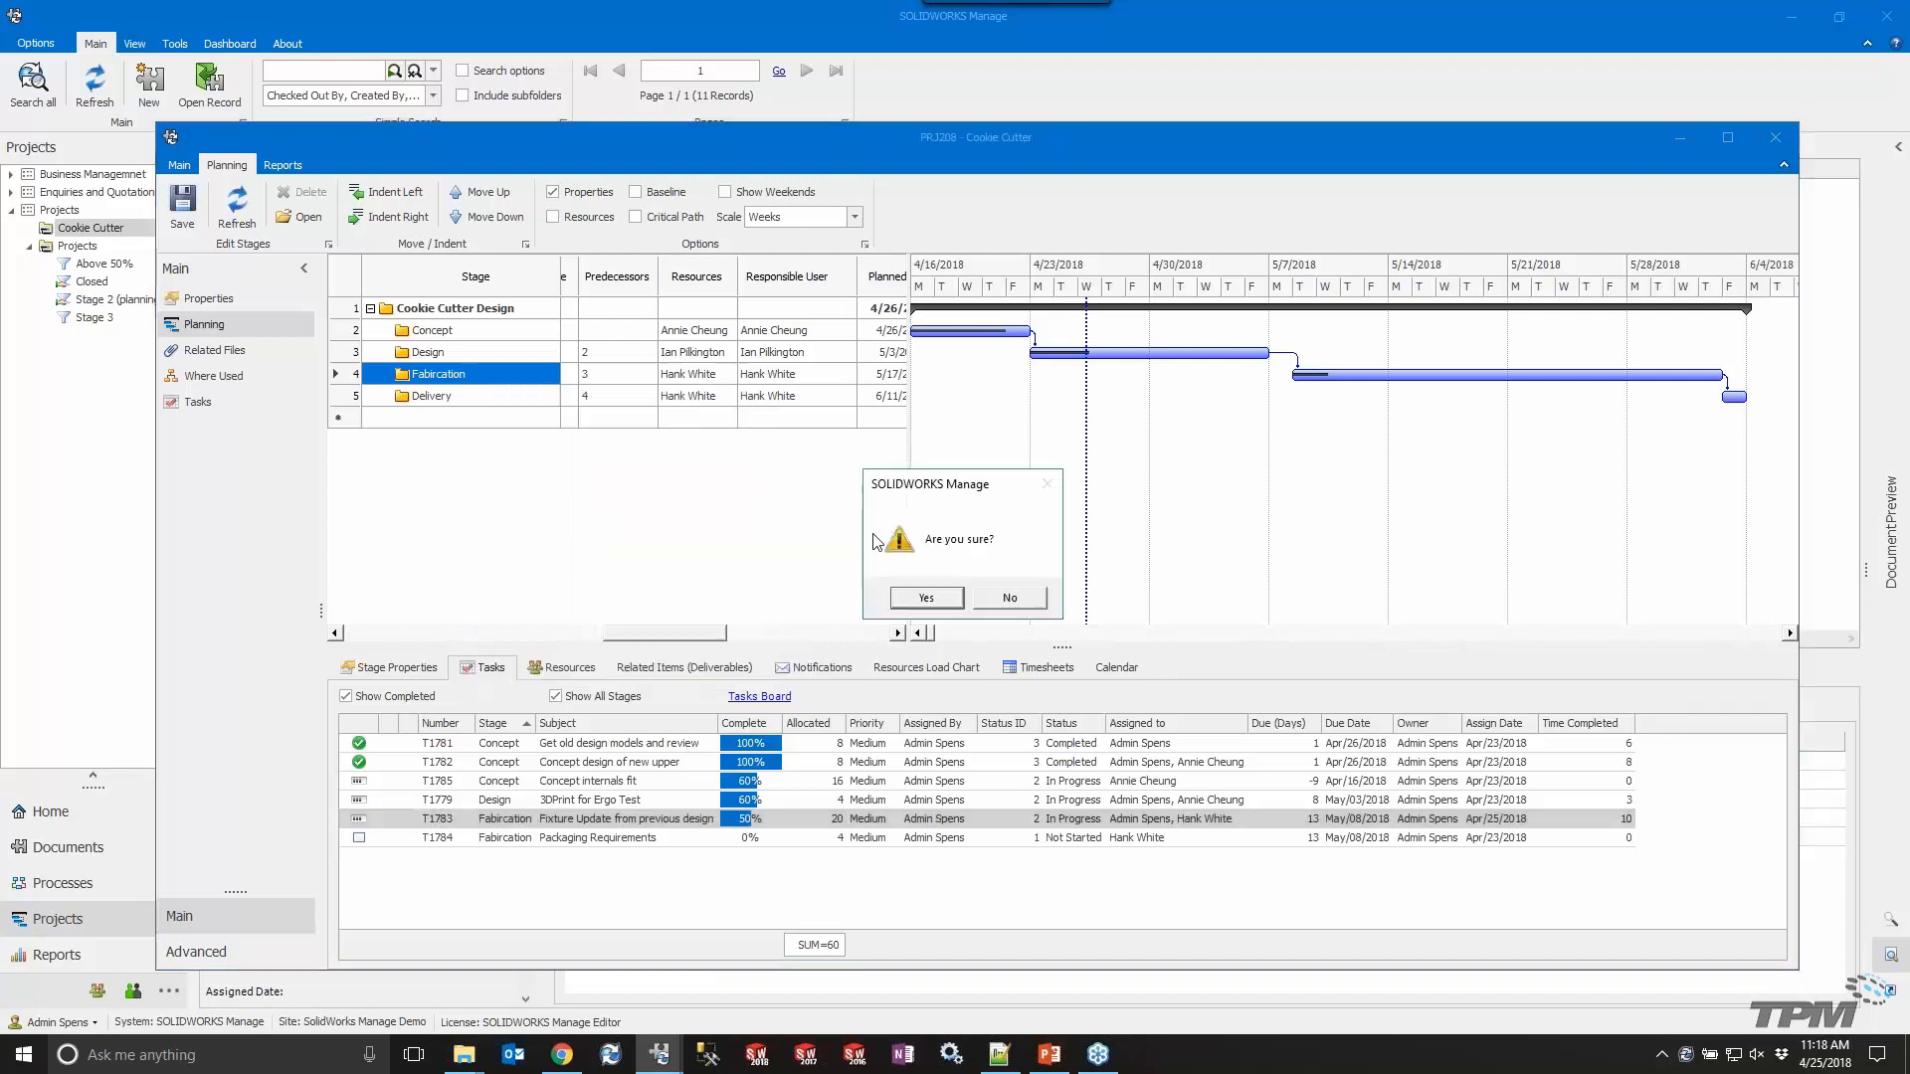
click(930, 600)
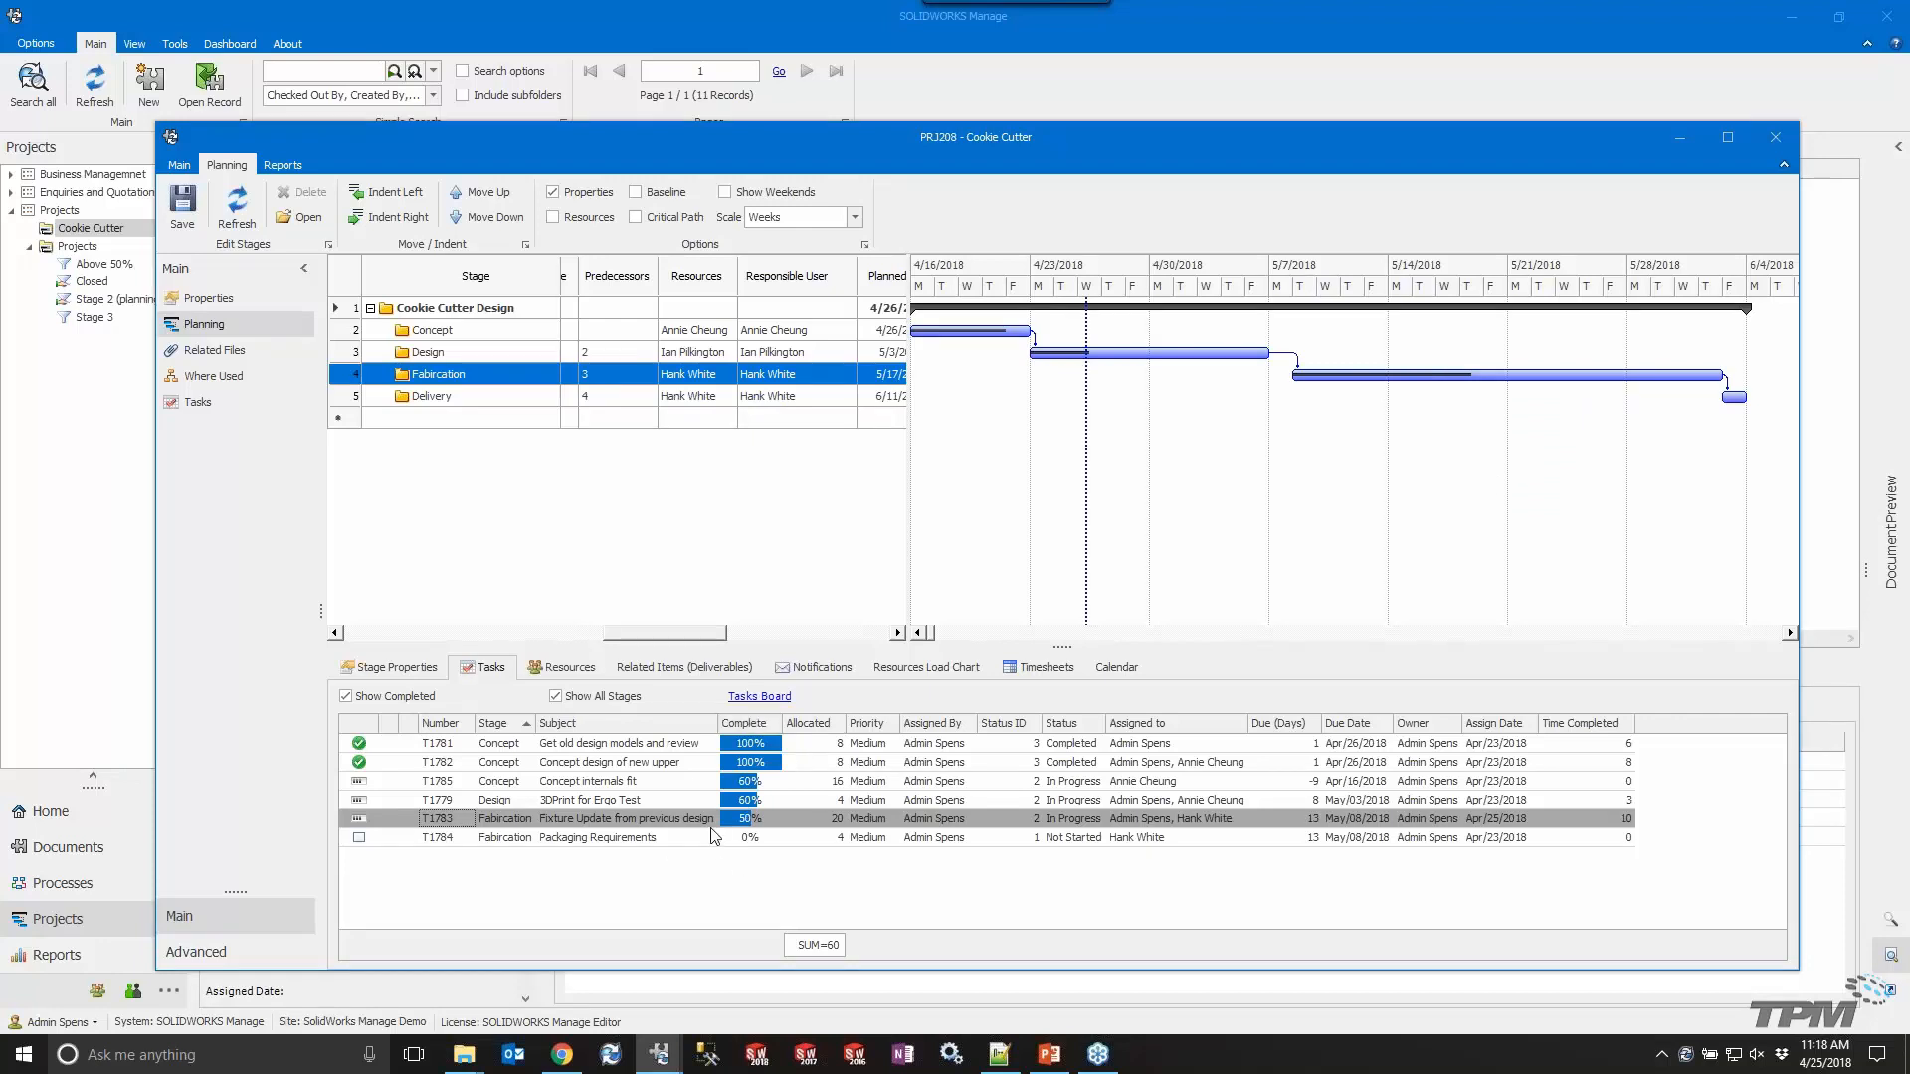
Start a new notification for the Fabircation stage and examine its type, send timing, stage and recipient options.
click(564, 669)
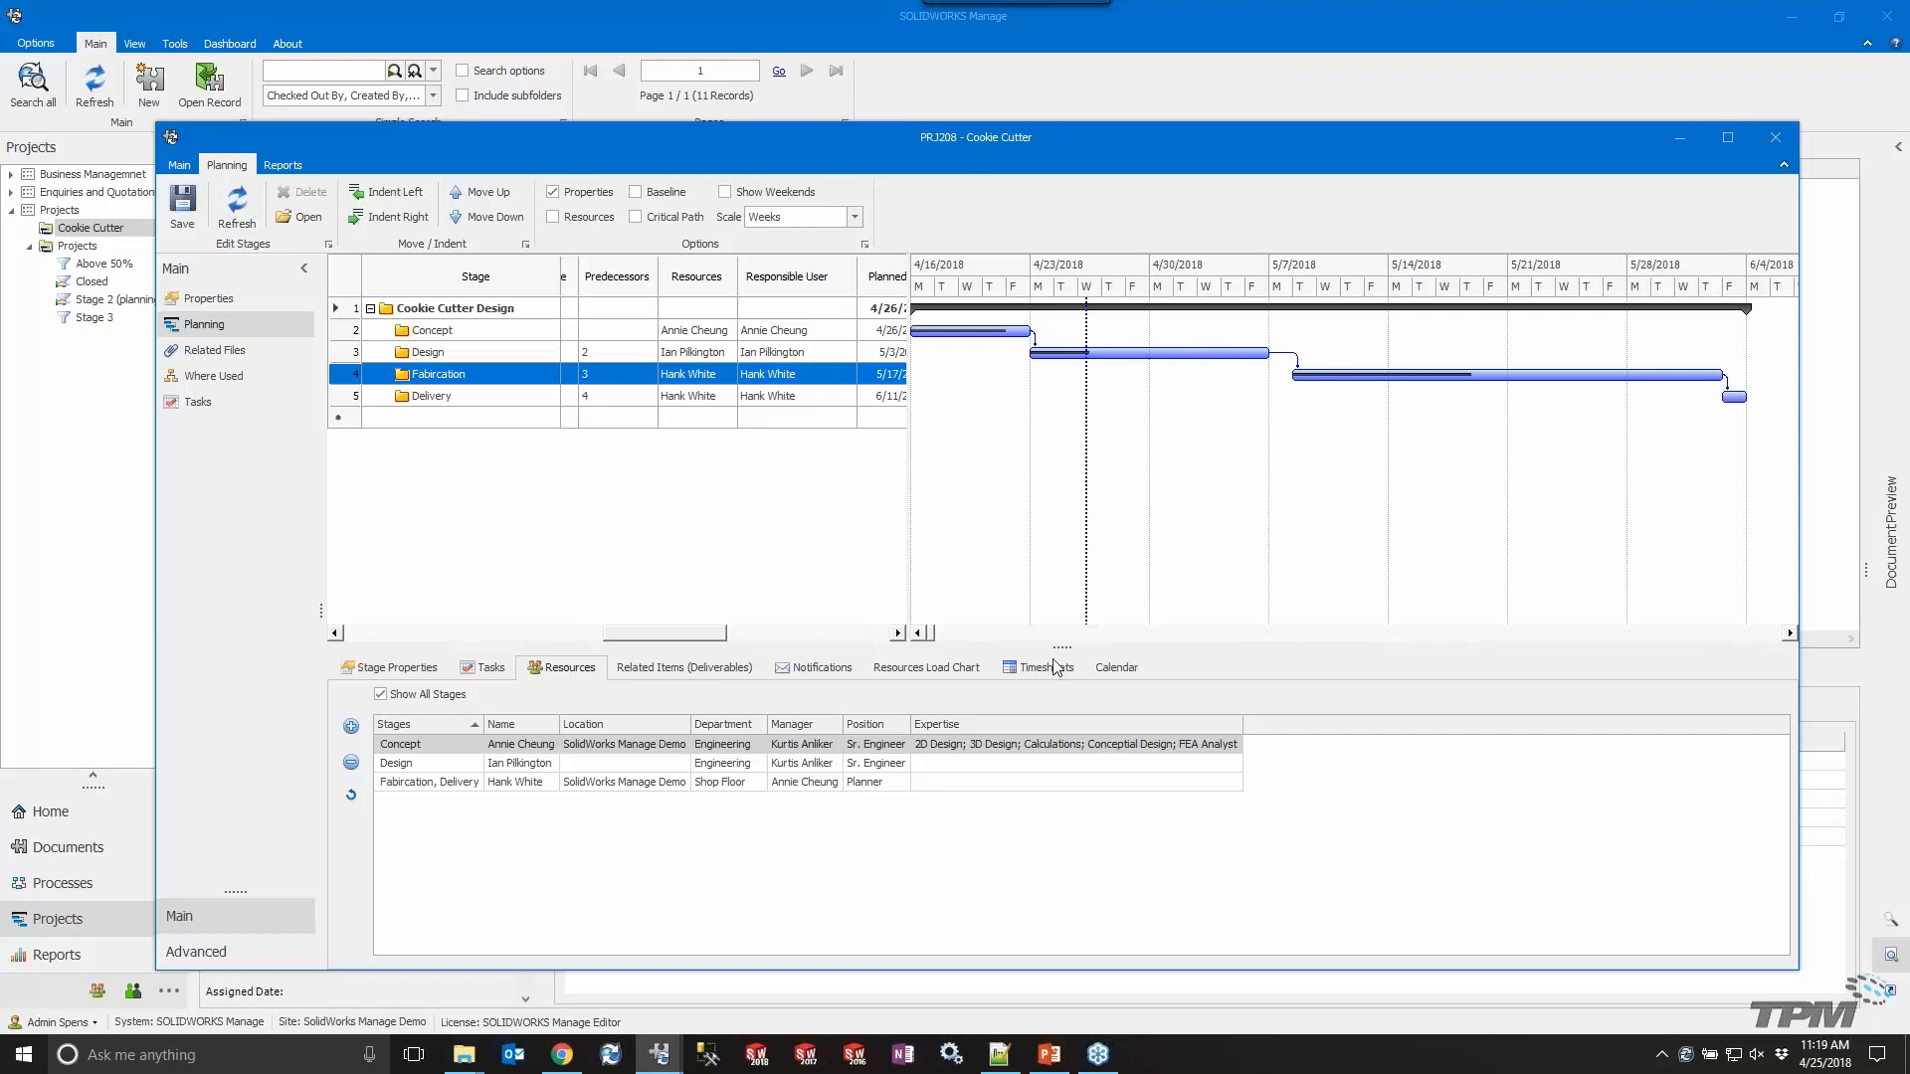
click(832, 664)
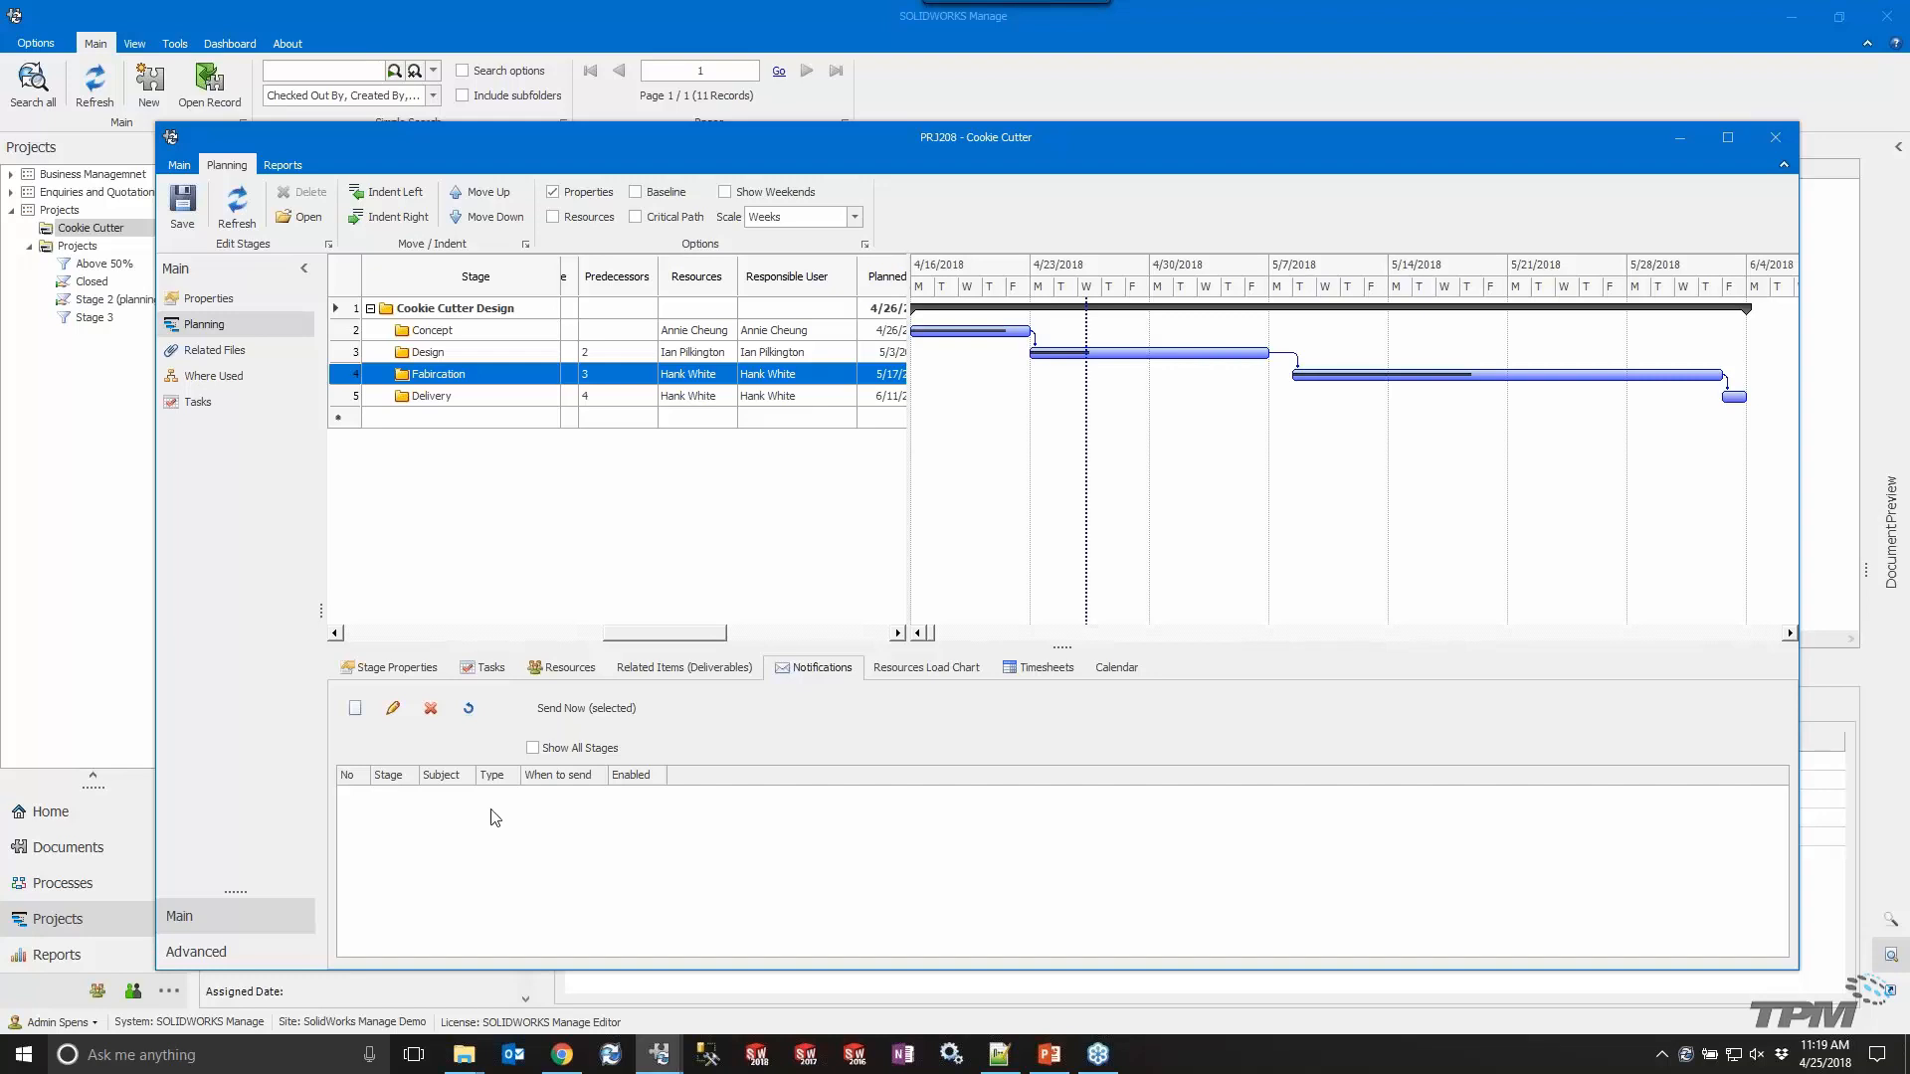
click(354, 708)
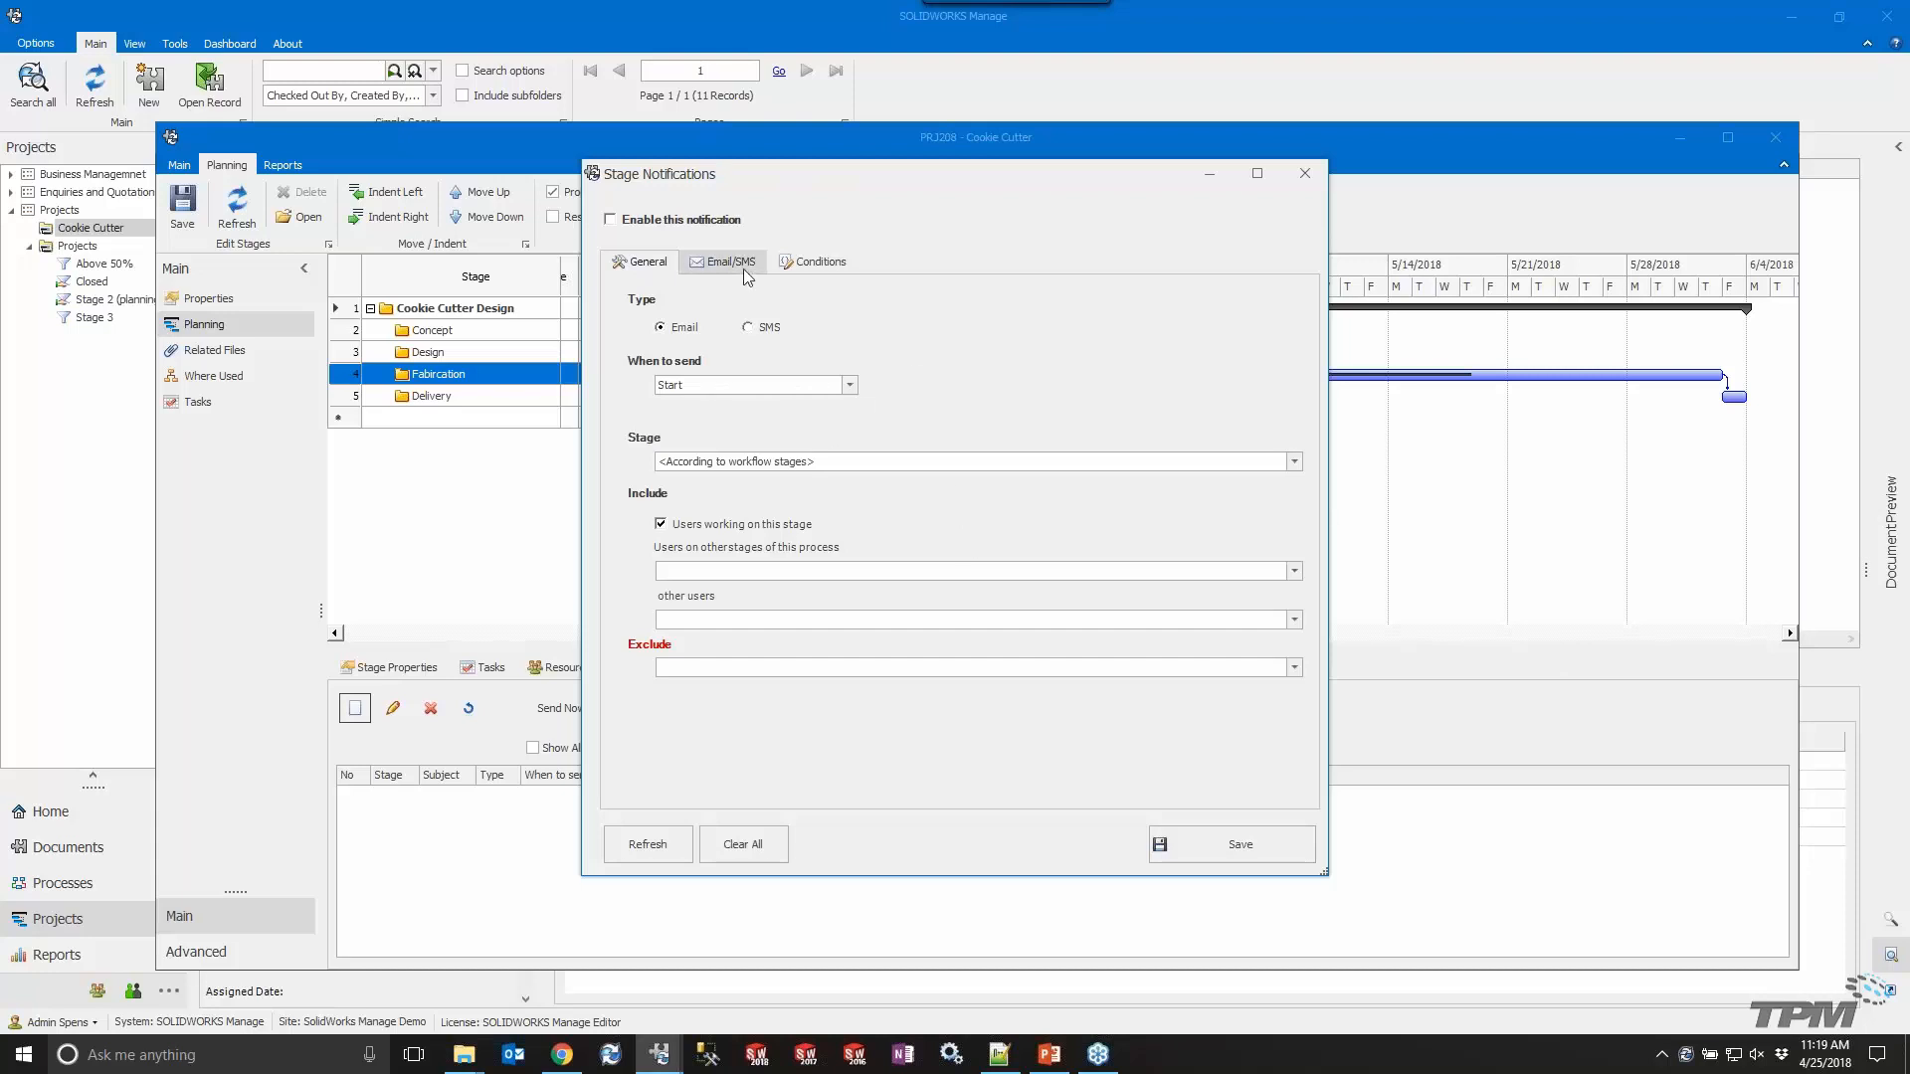
click(768, 331)
click(682, 329)
click(851, 386)
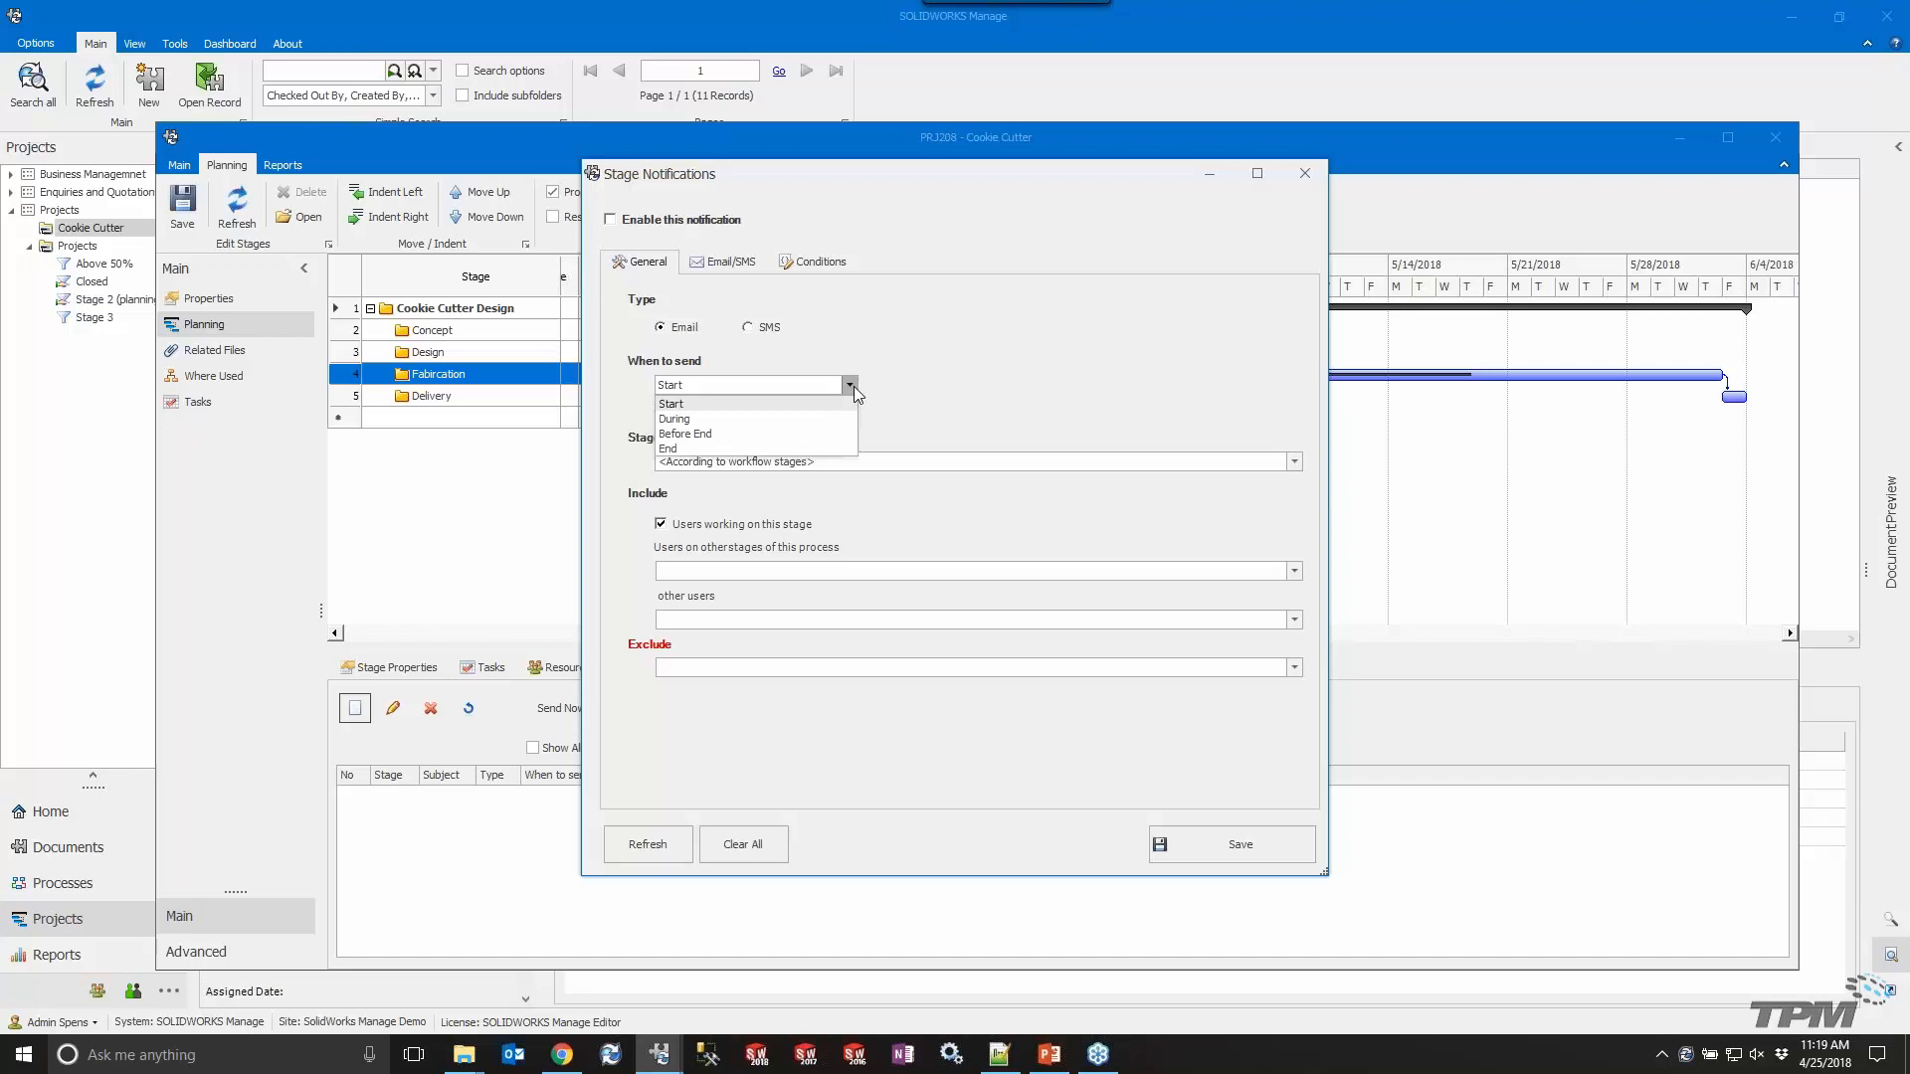
click(851, 386)
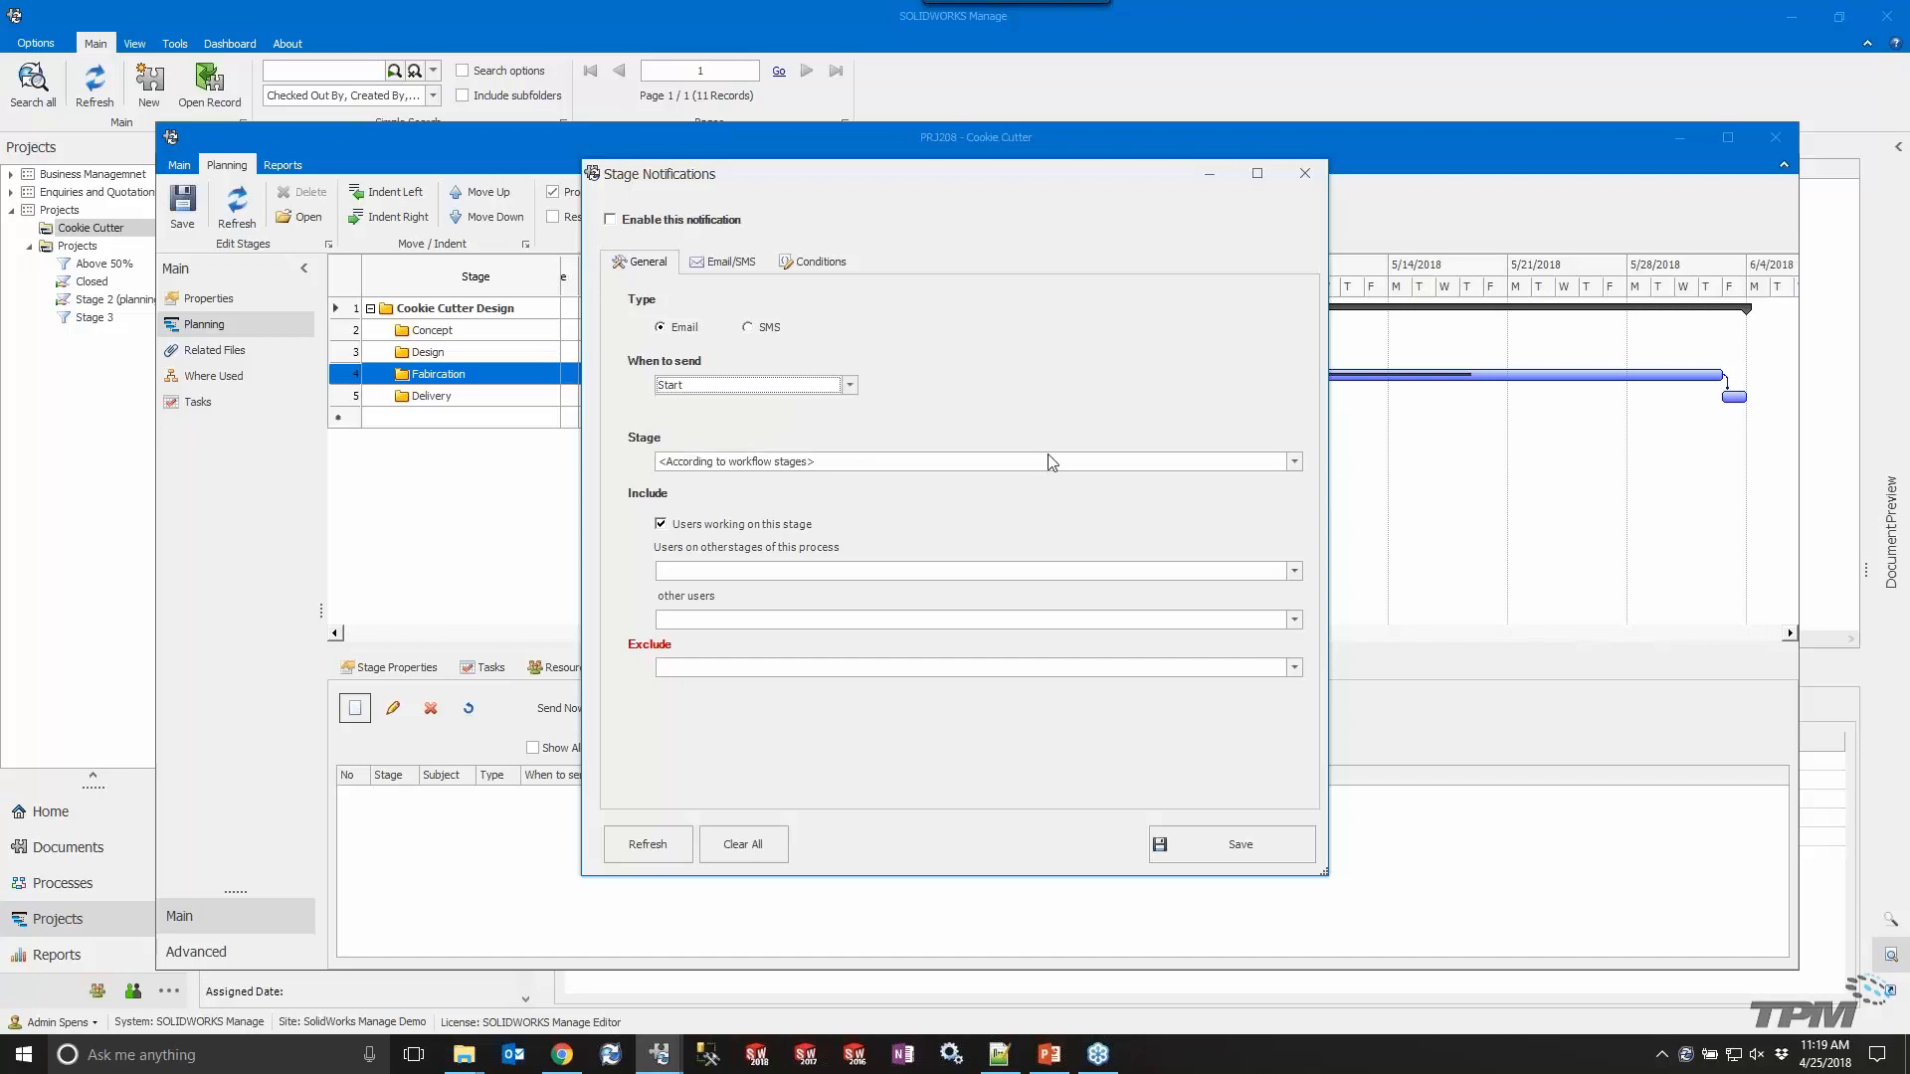
click(1292, 464)
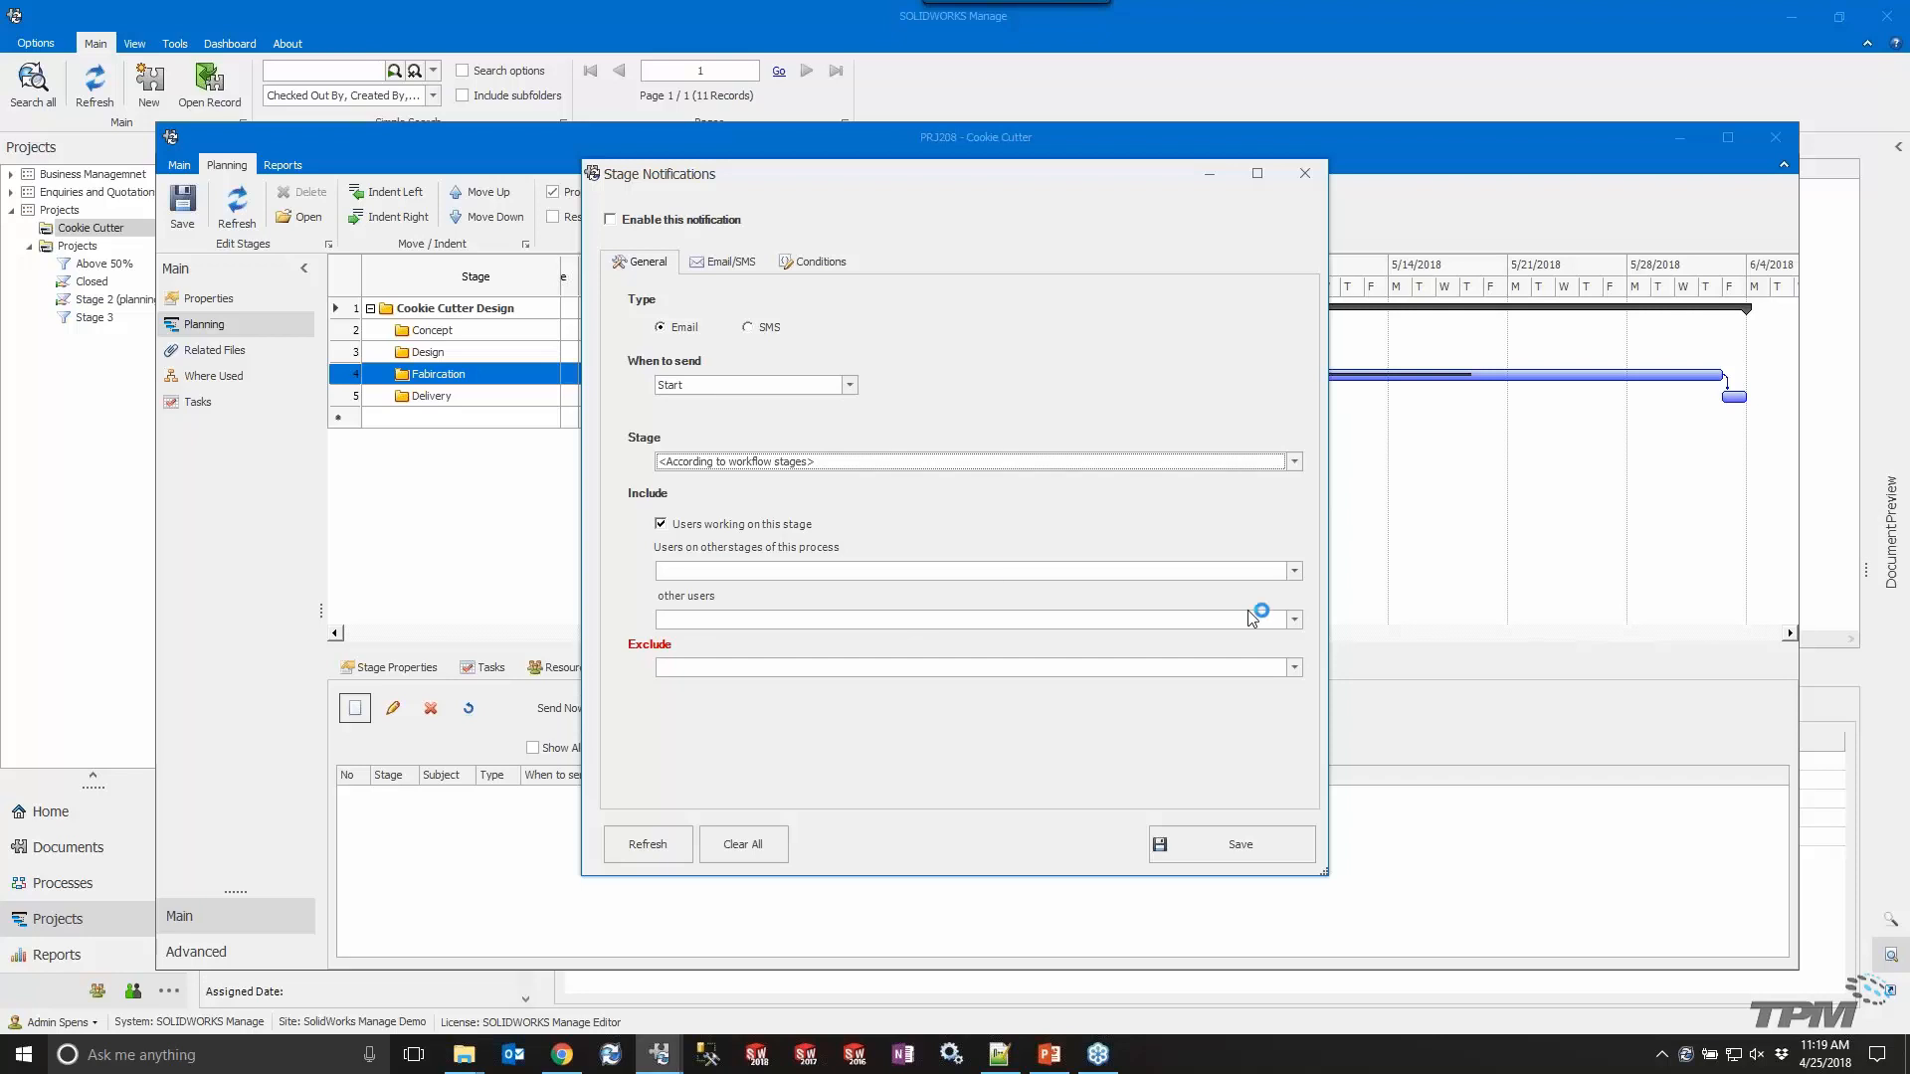
click(1295, 571)
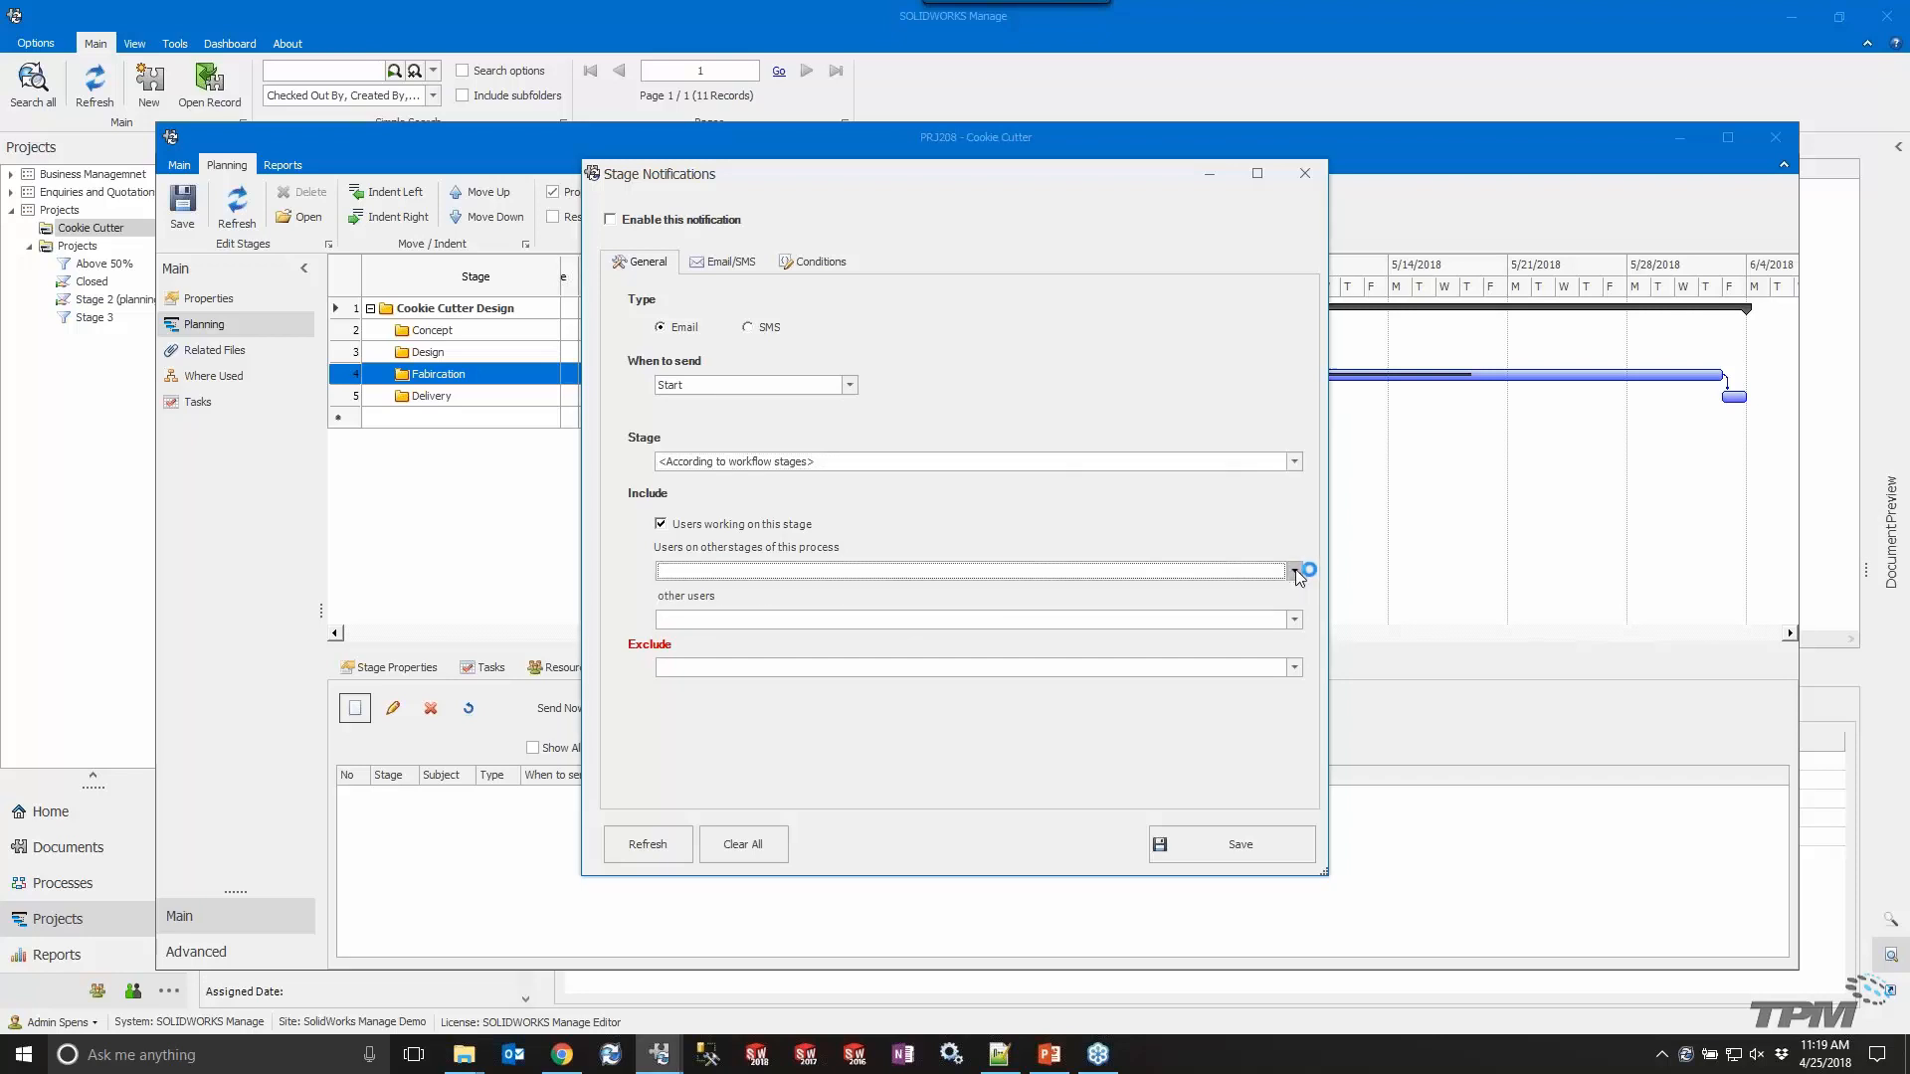
Examine the notification's email content and sending conditions, then close it without saving.
click(748, 263)
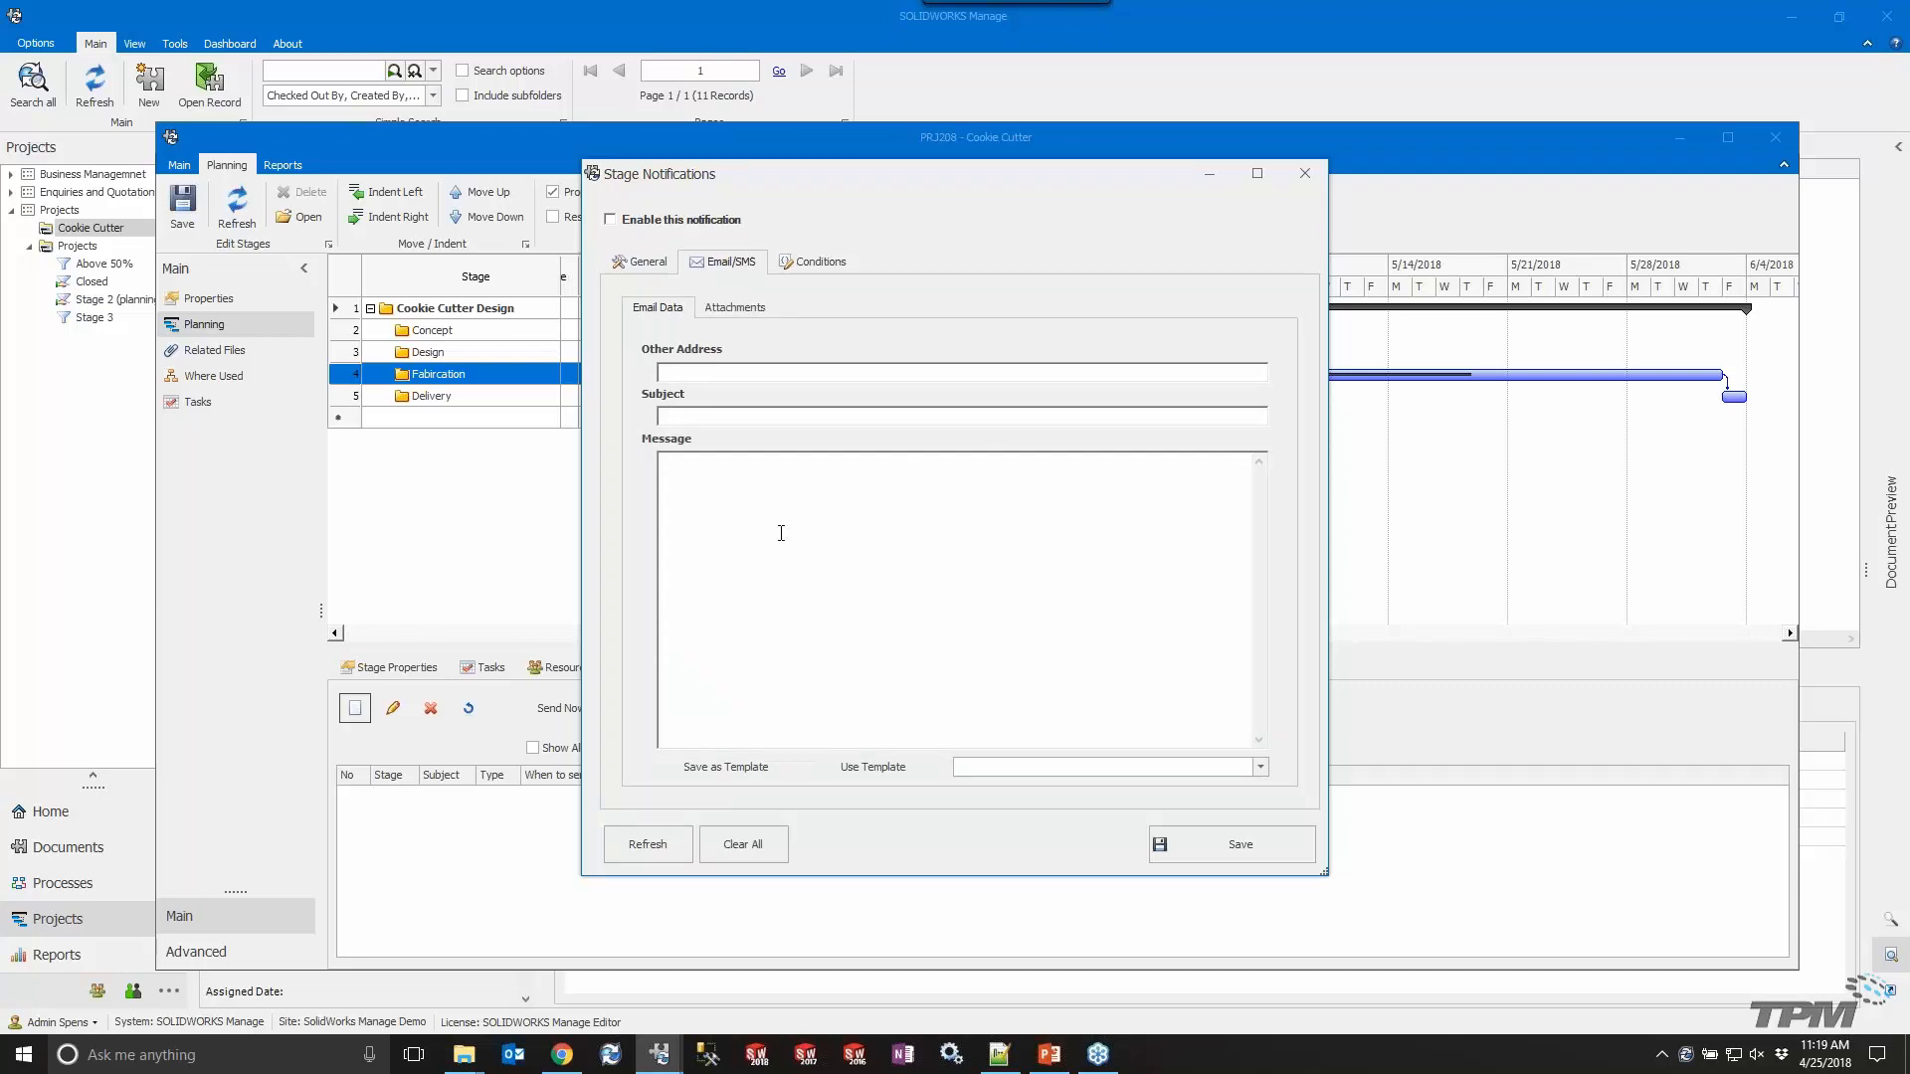
click(831, 267)
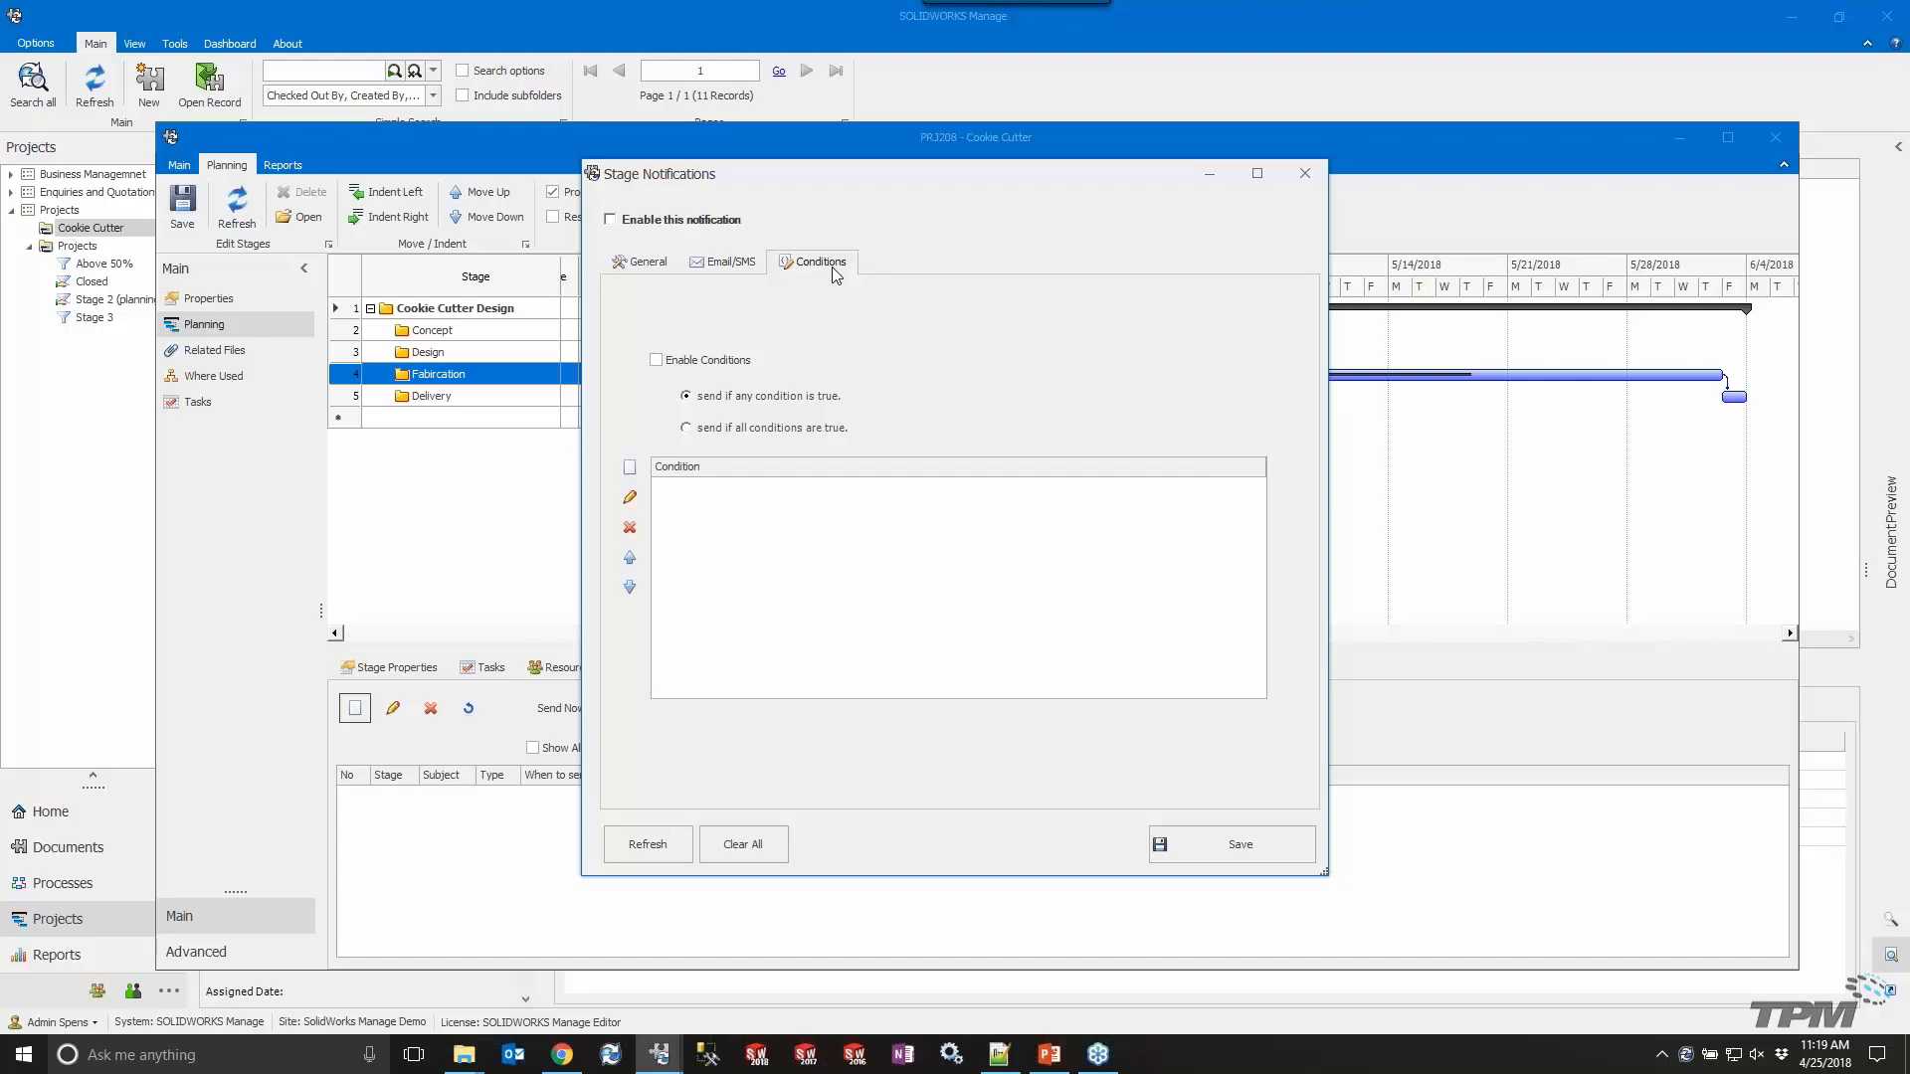
click(1304, 175)
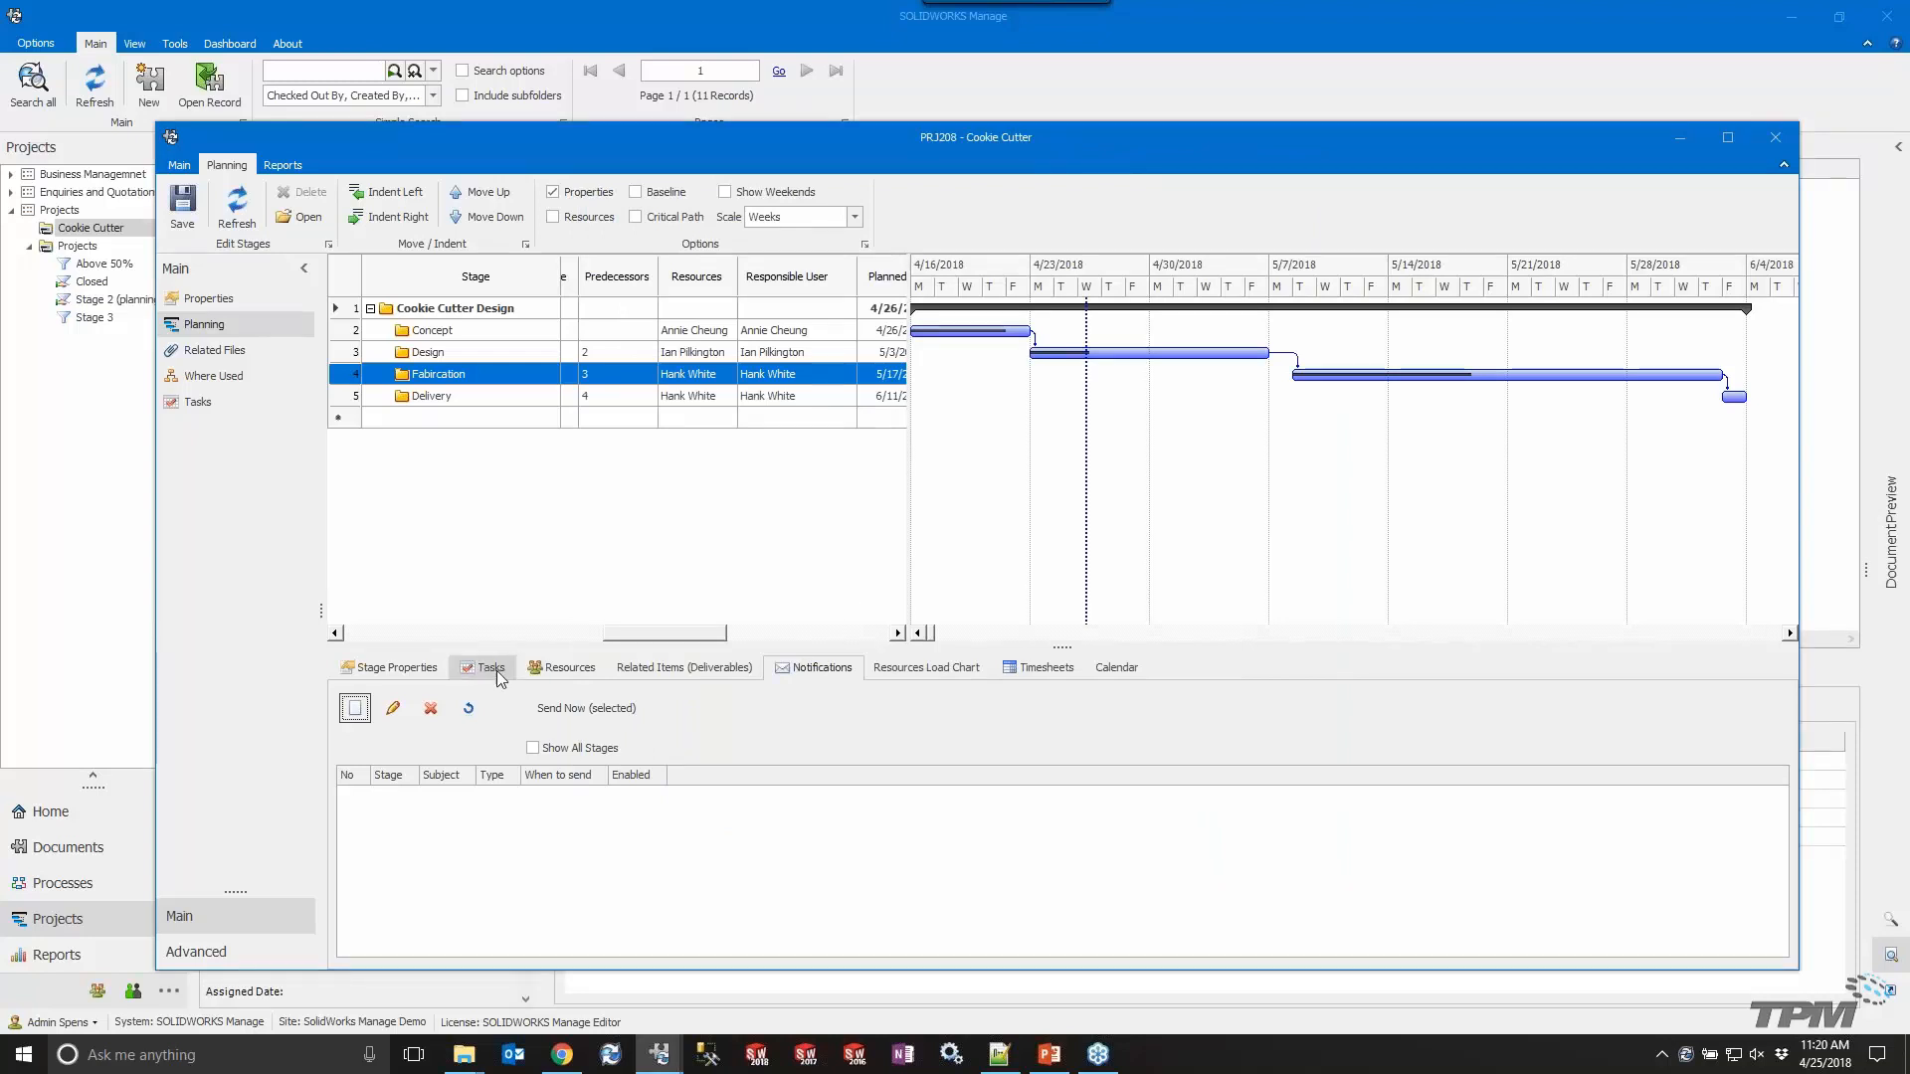
View the project's related files and references, close the record, and show the same files in the list preview.
click(235, 352)
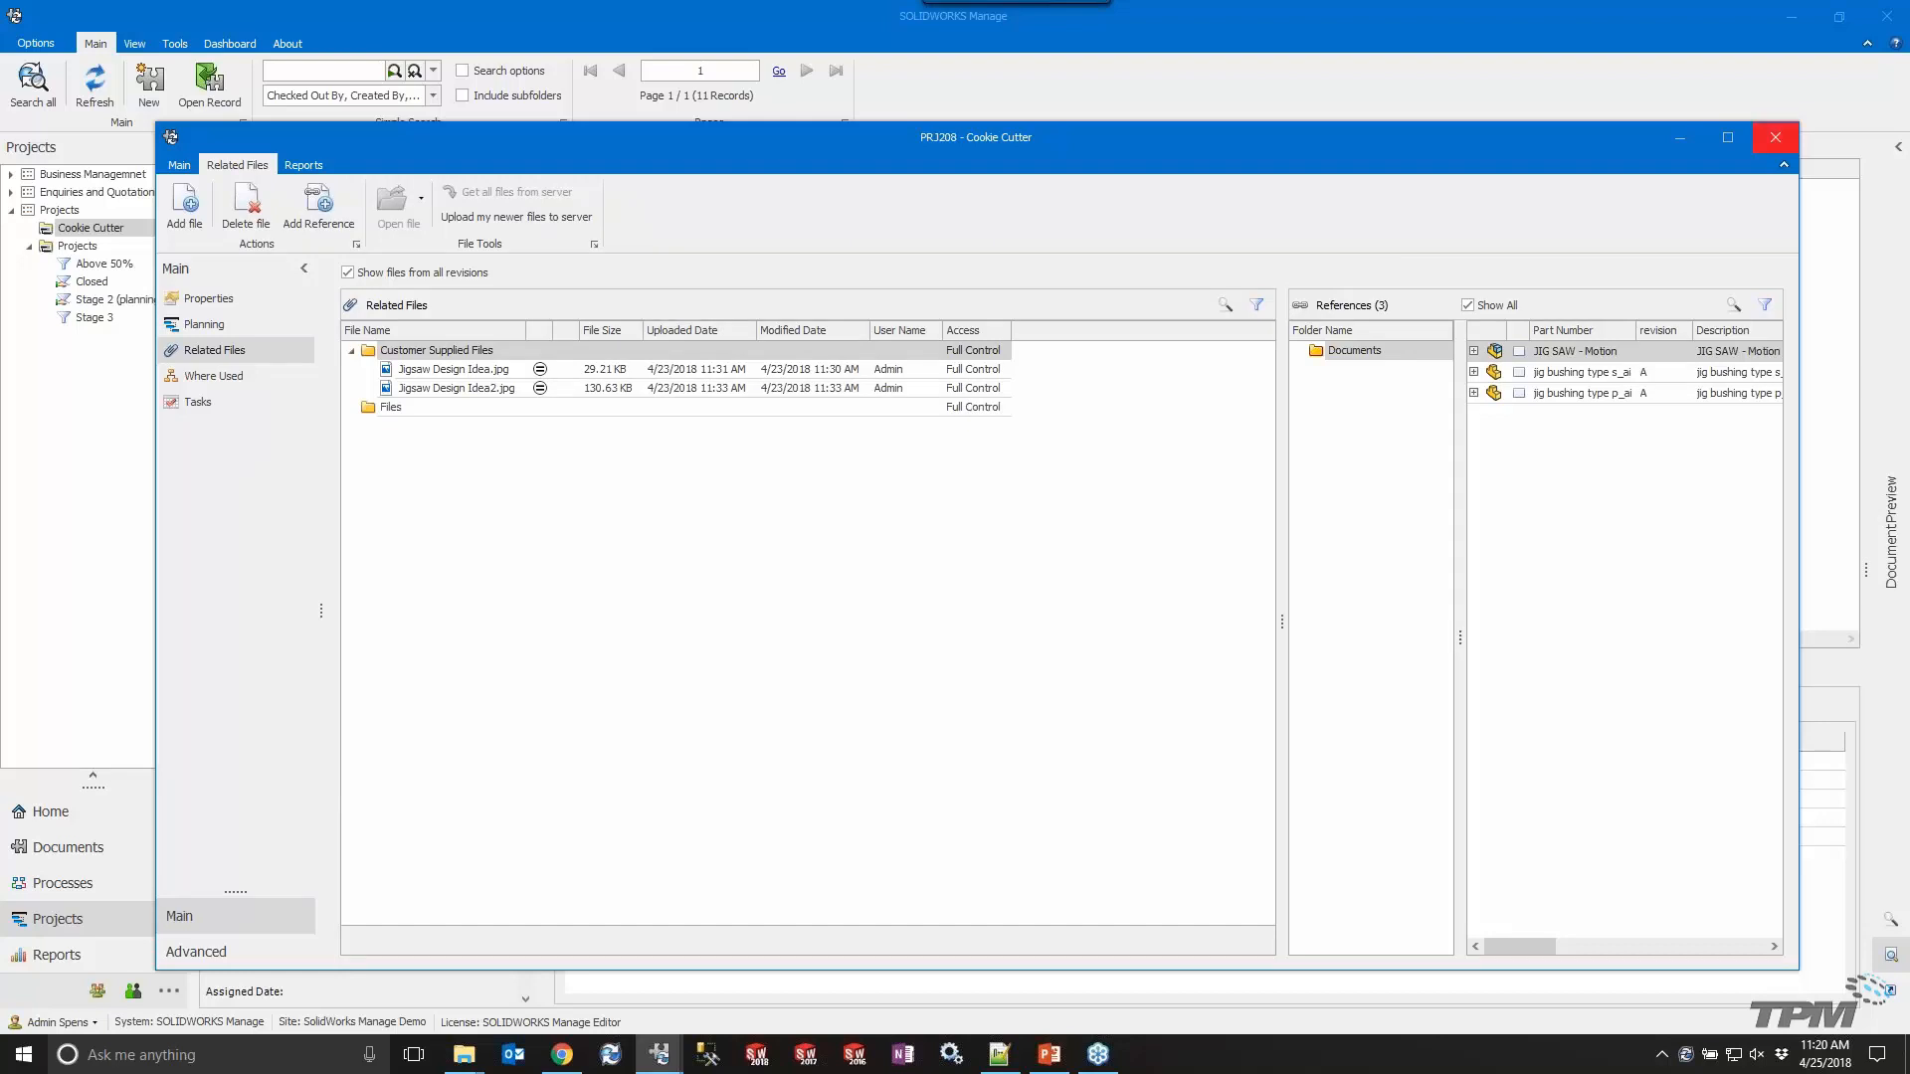
click(1775, 138)
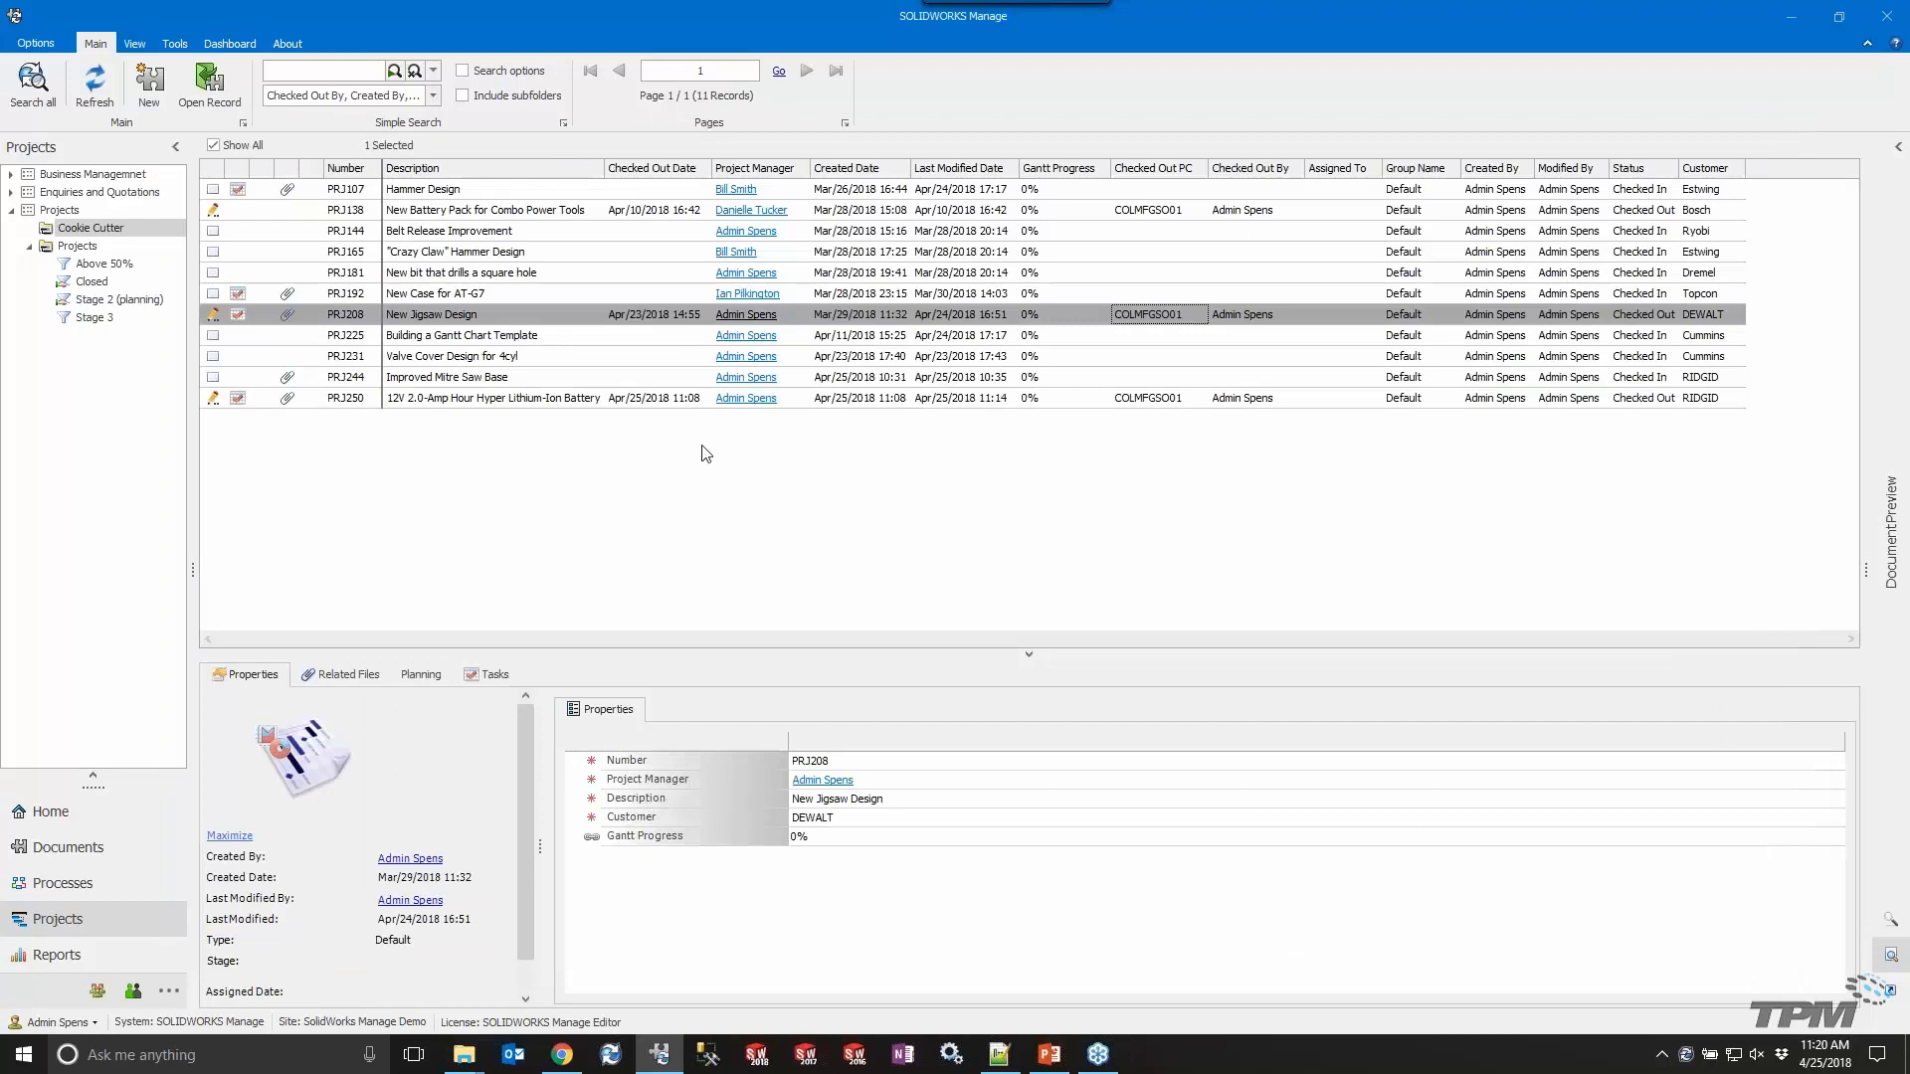
click(358, 679)
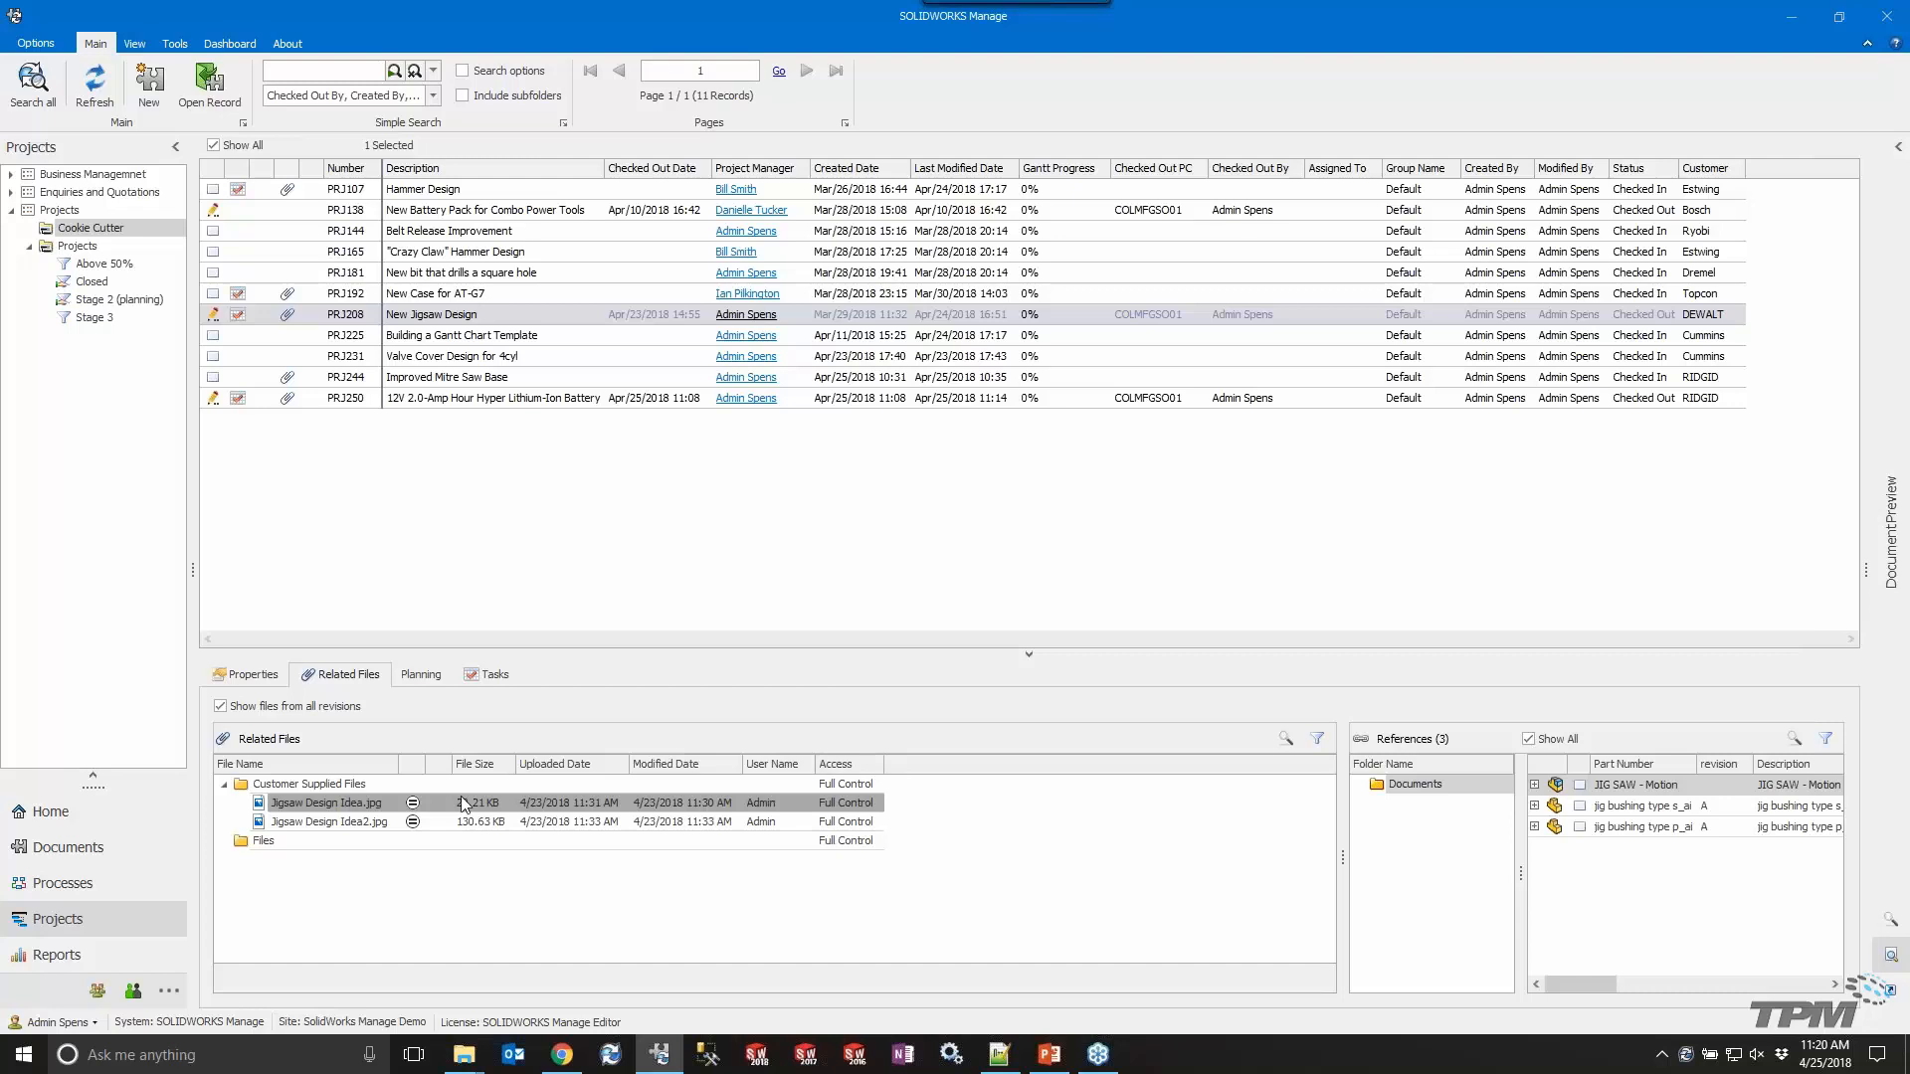
Preview Jigsaw Design Idea.jpg in the viewer, then show both customer-supplied images in the document preview.
right_click(374, 804)
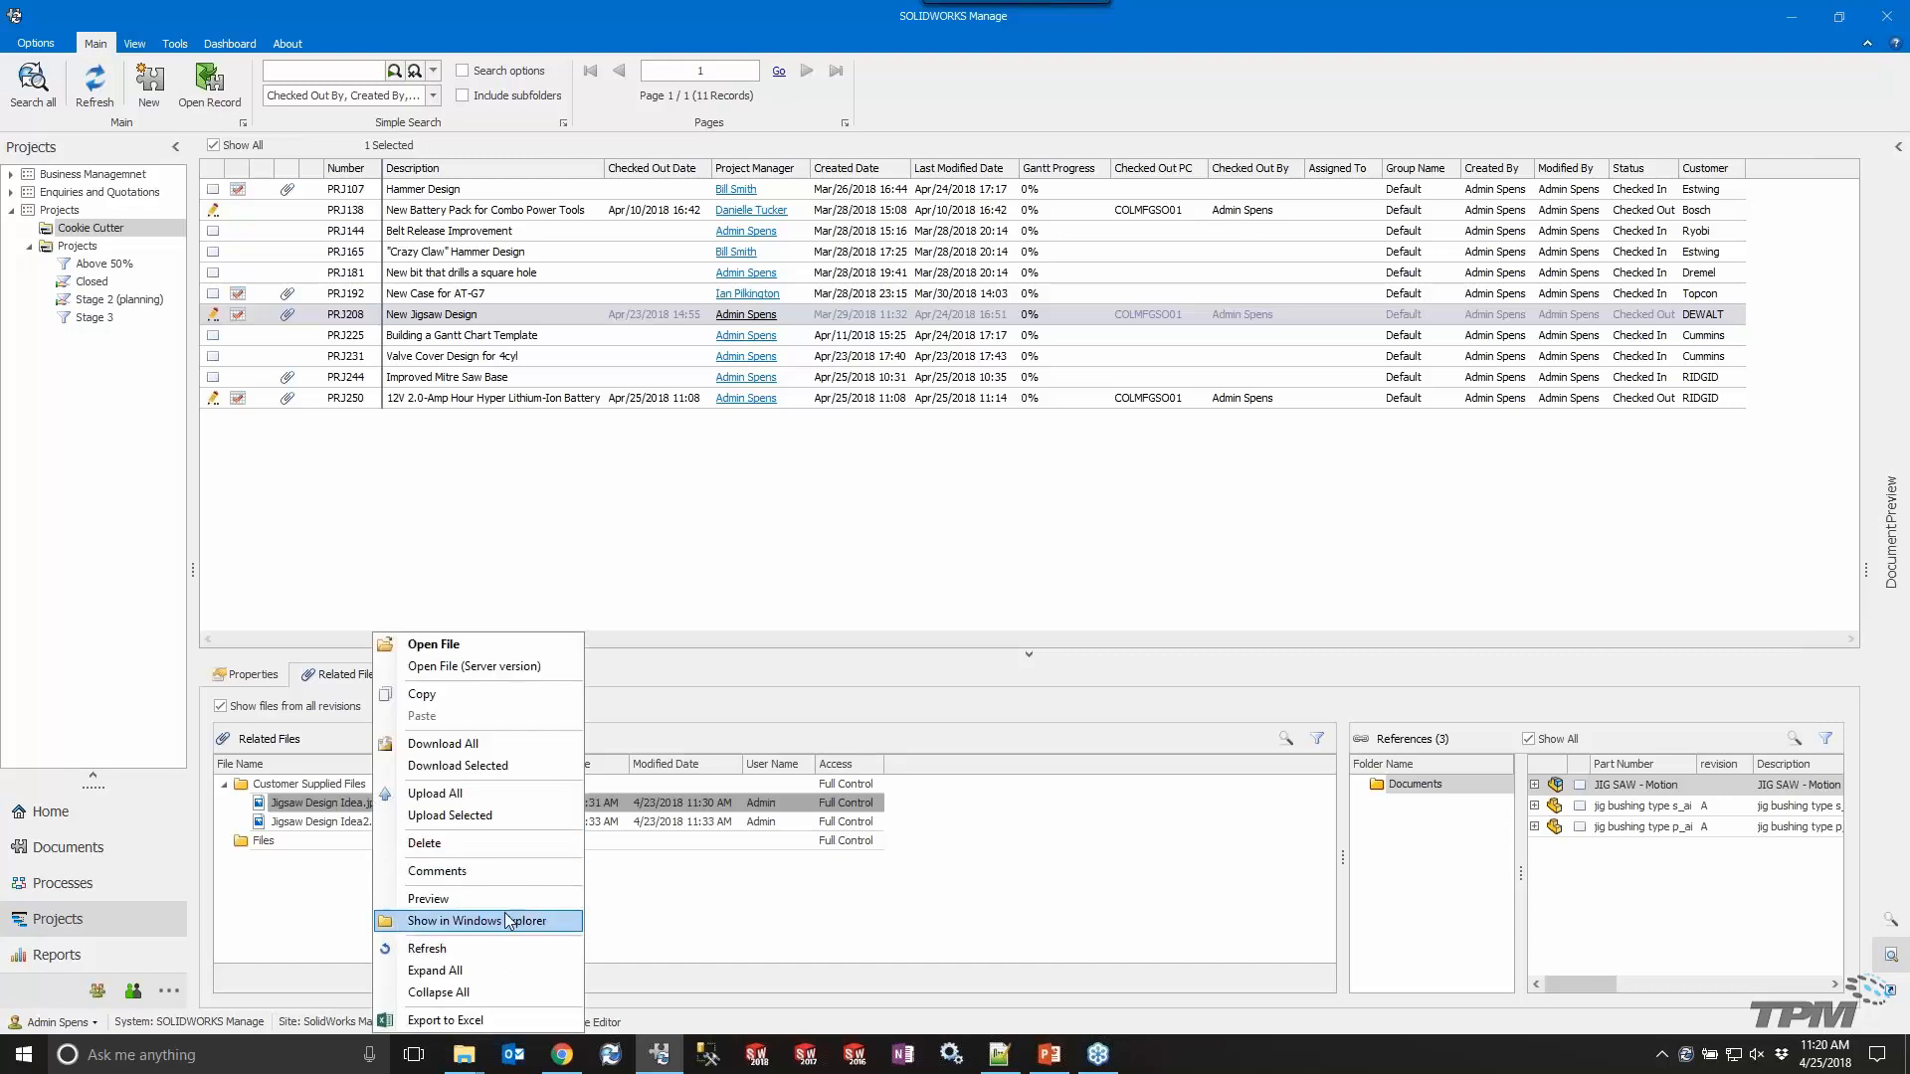
click(492, 898)
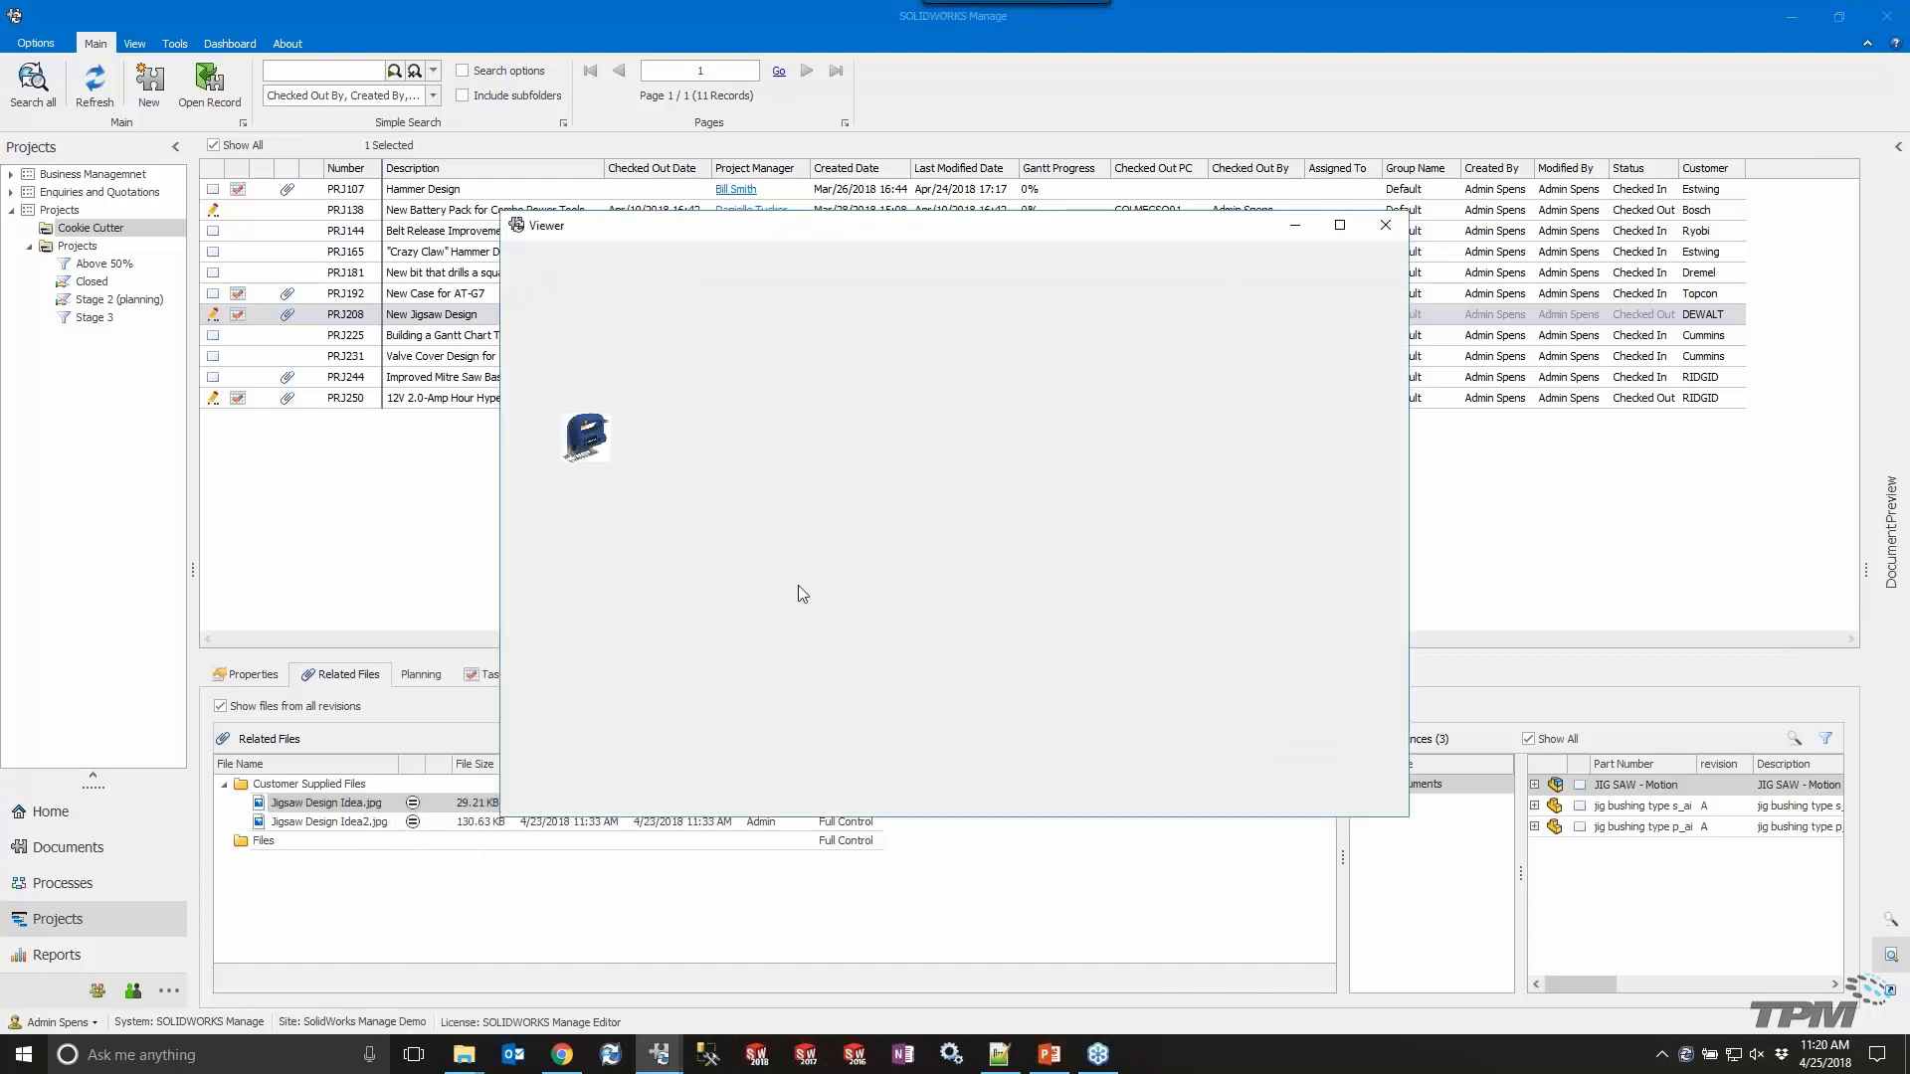
click(1386, 226)
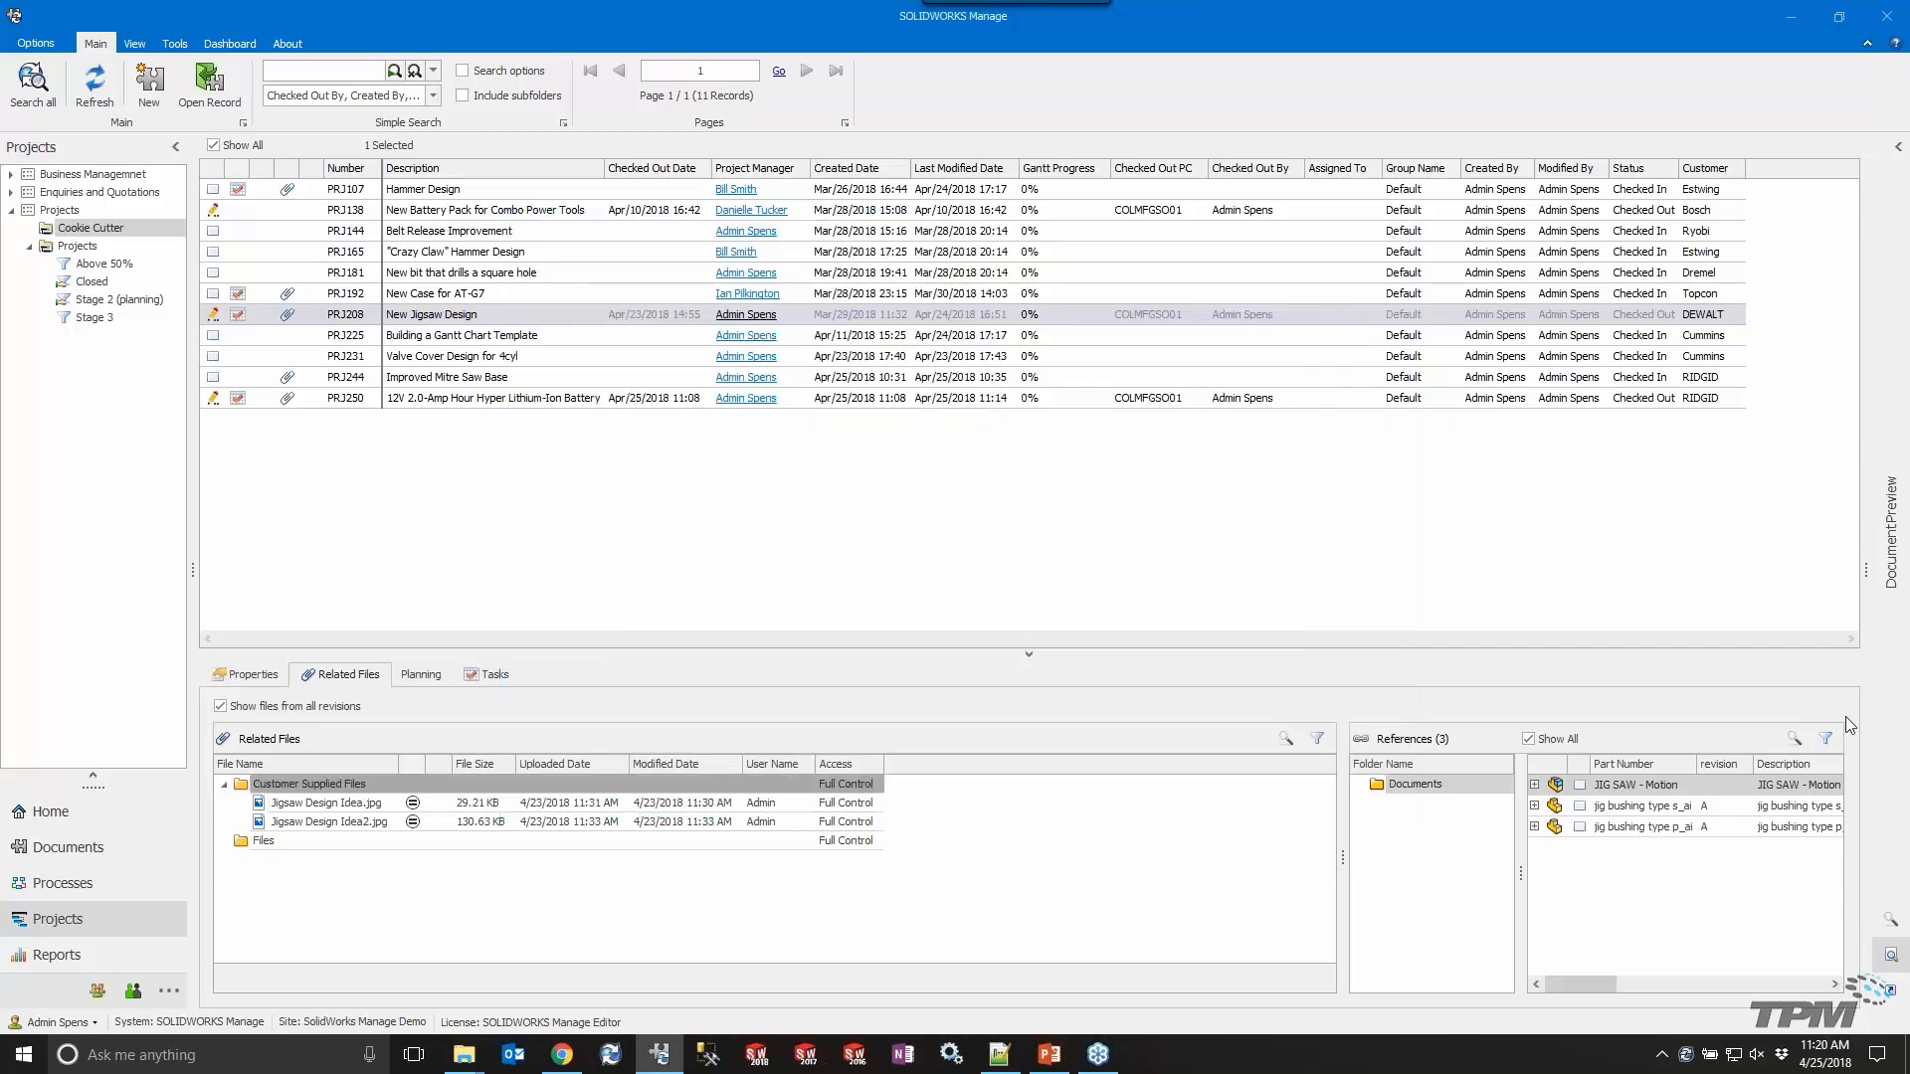
click(1890, 963)
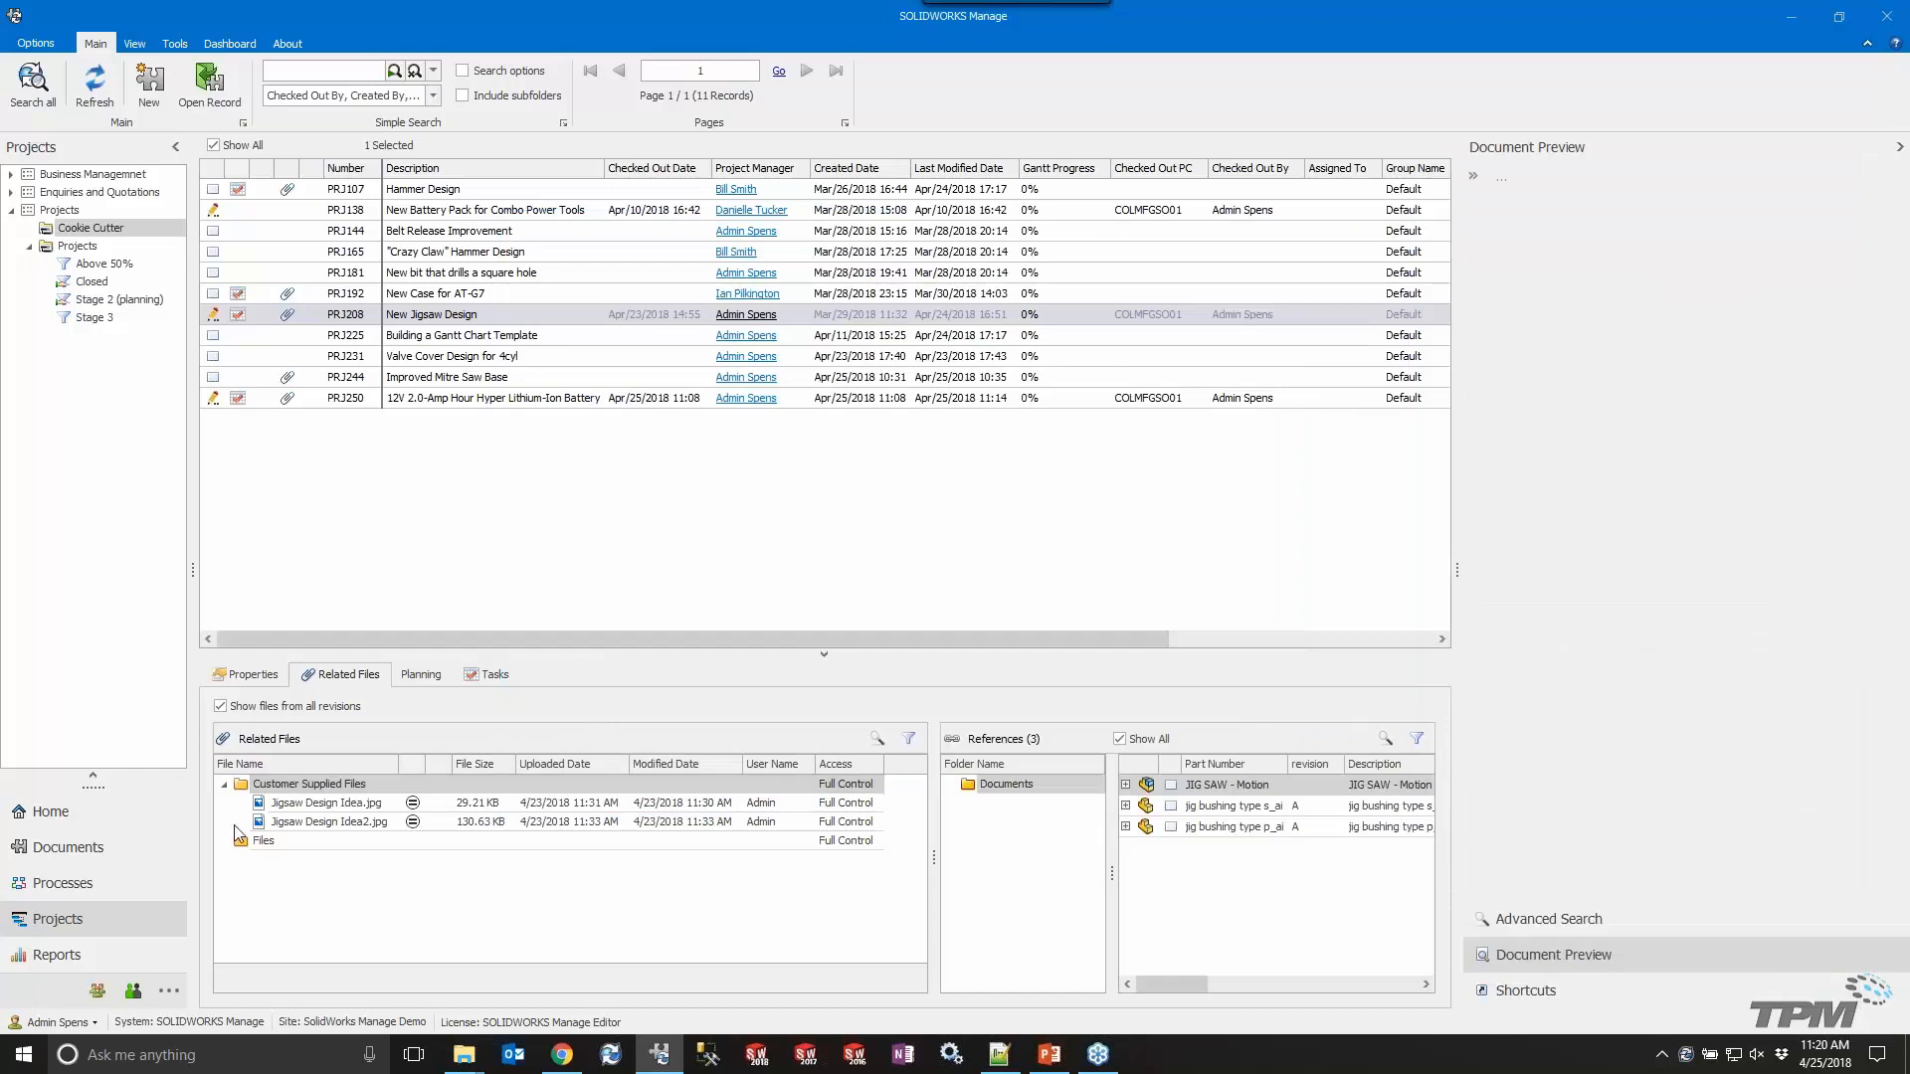
click(334, 802)
click(347, 825)
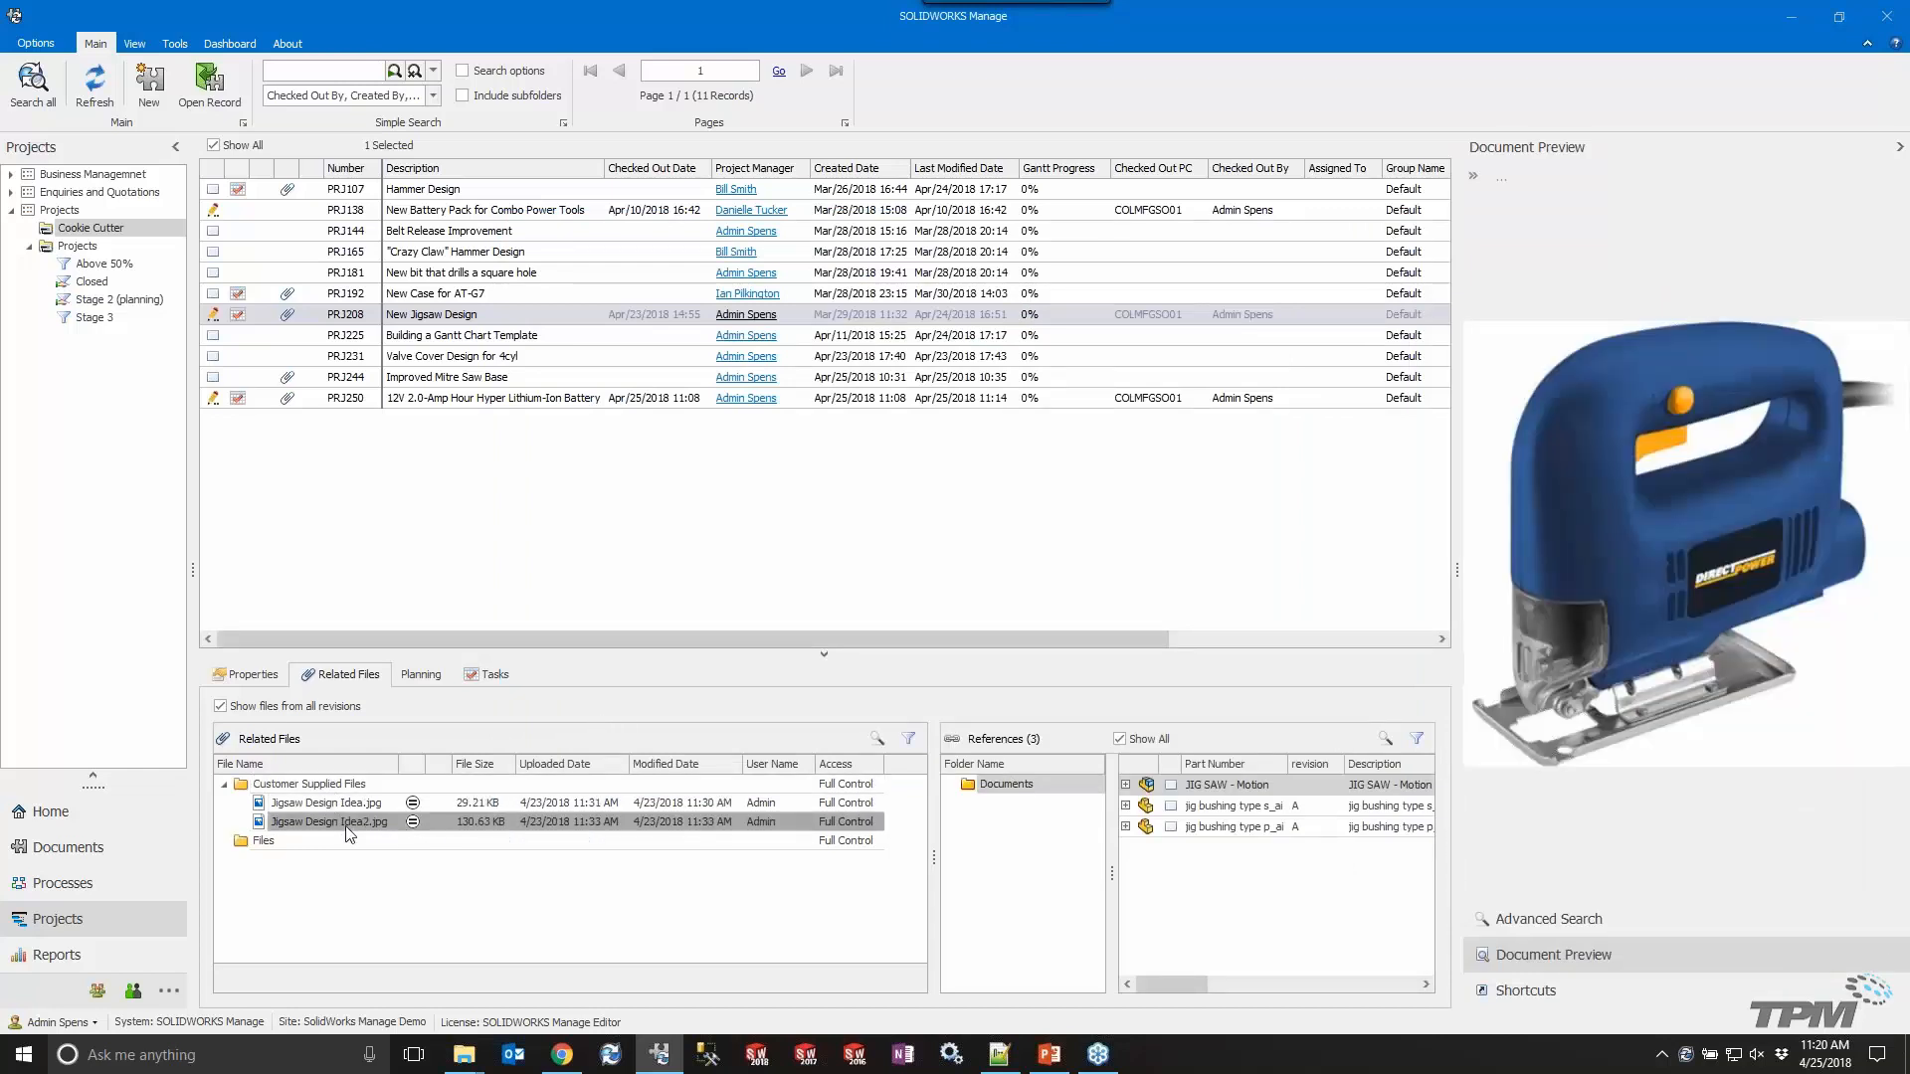
Show the JIG SAW - Motion reference in Windows Explorer and preview its 3D model.
click(1250, 788)
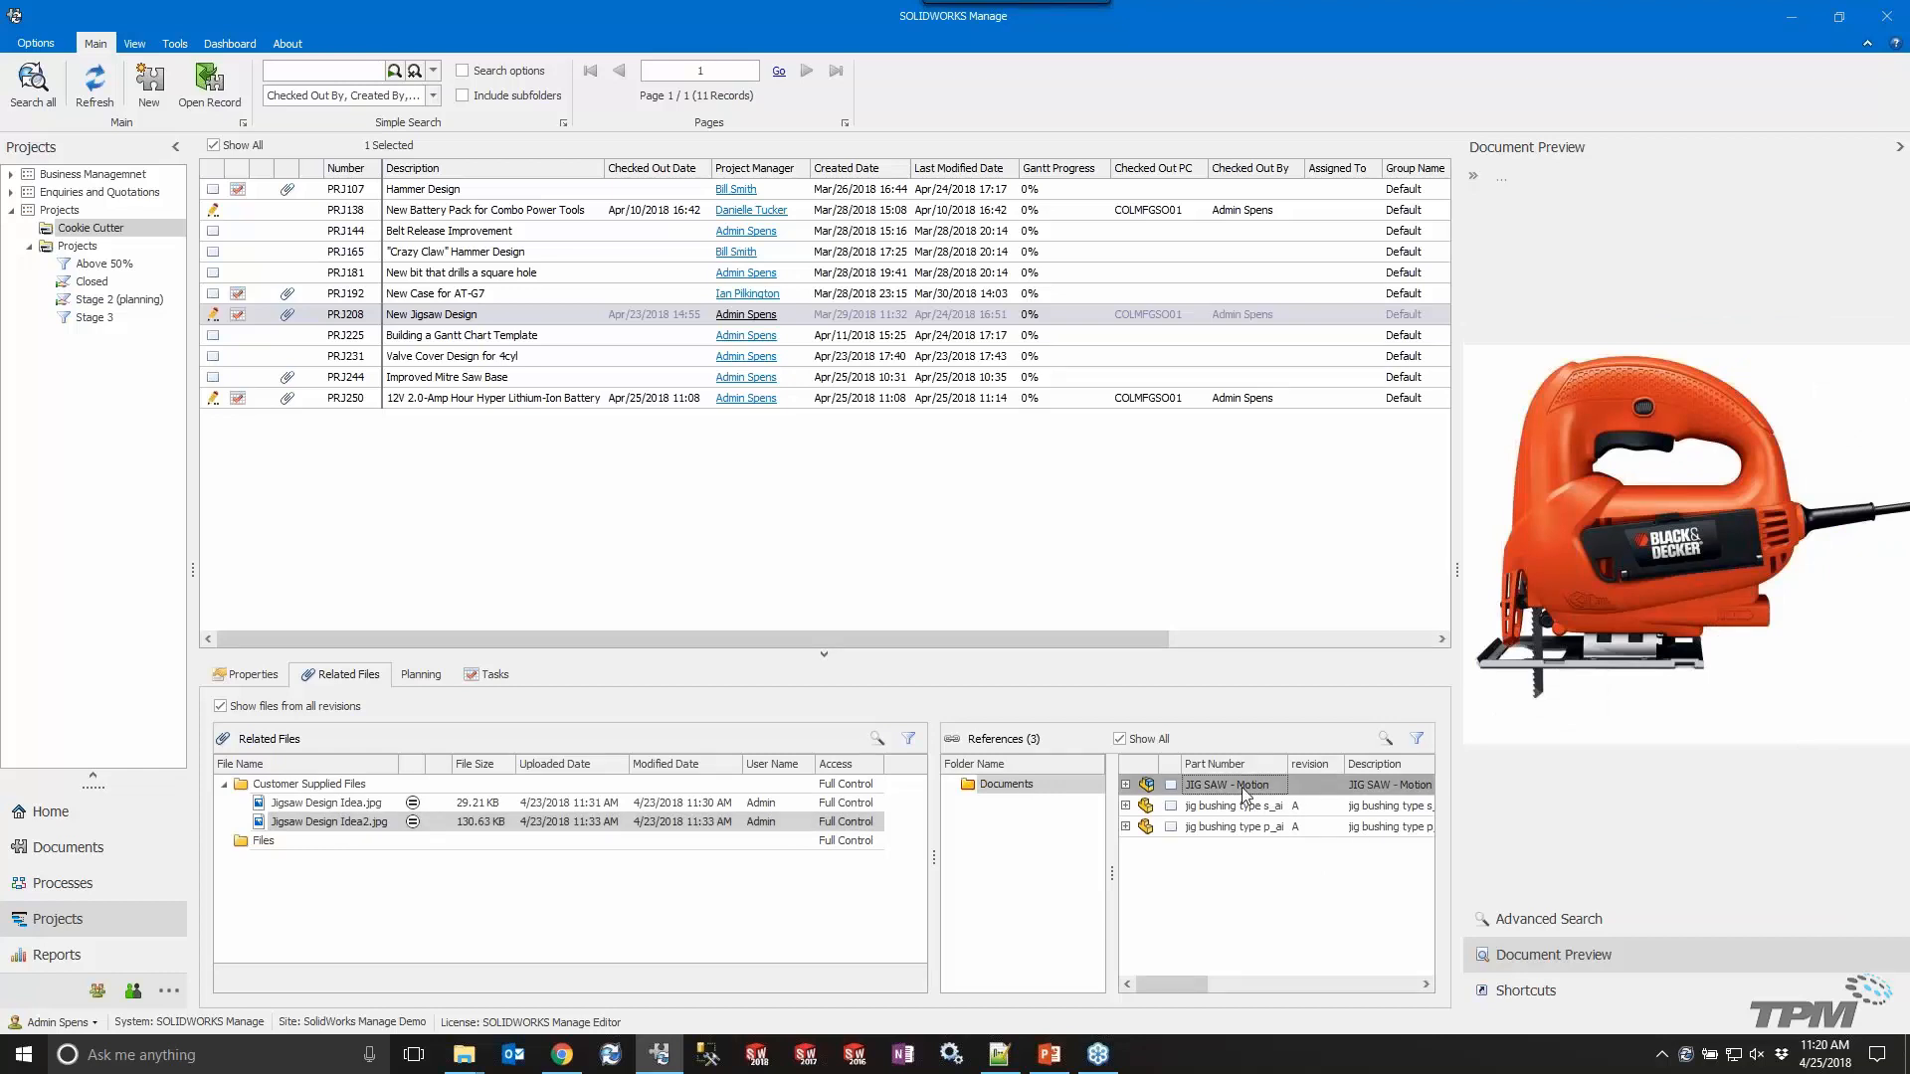
click(1239, 807)
click(1233, 828)
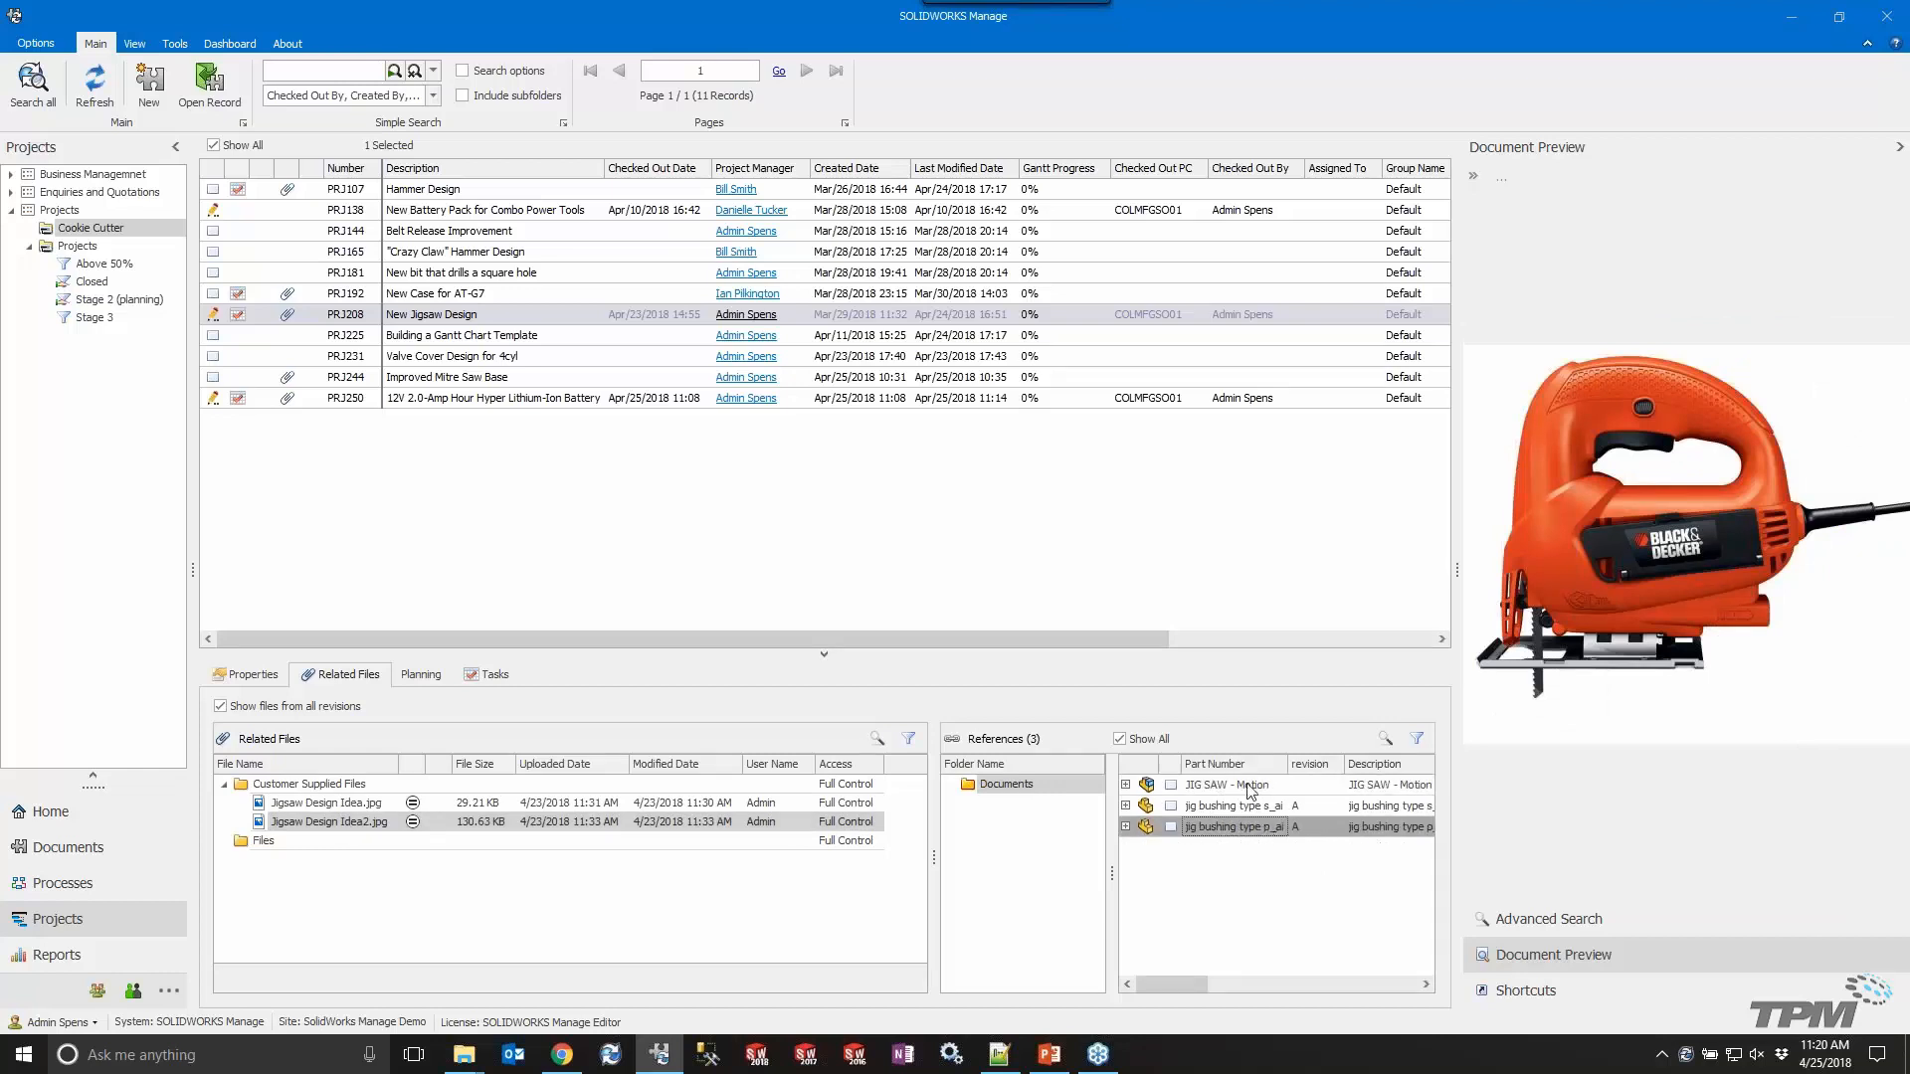
click(1238, 787)
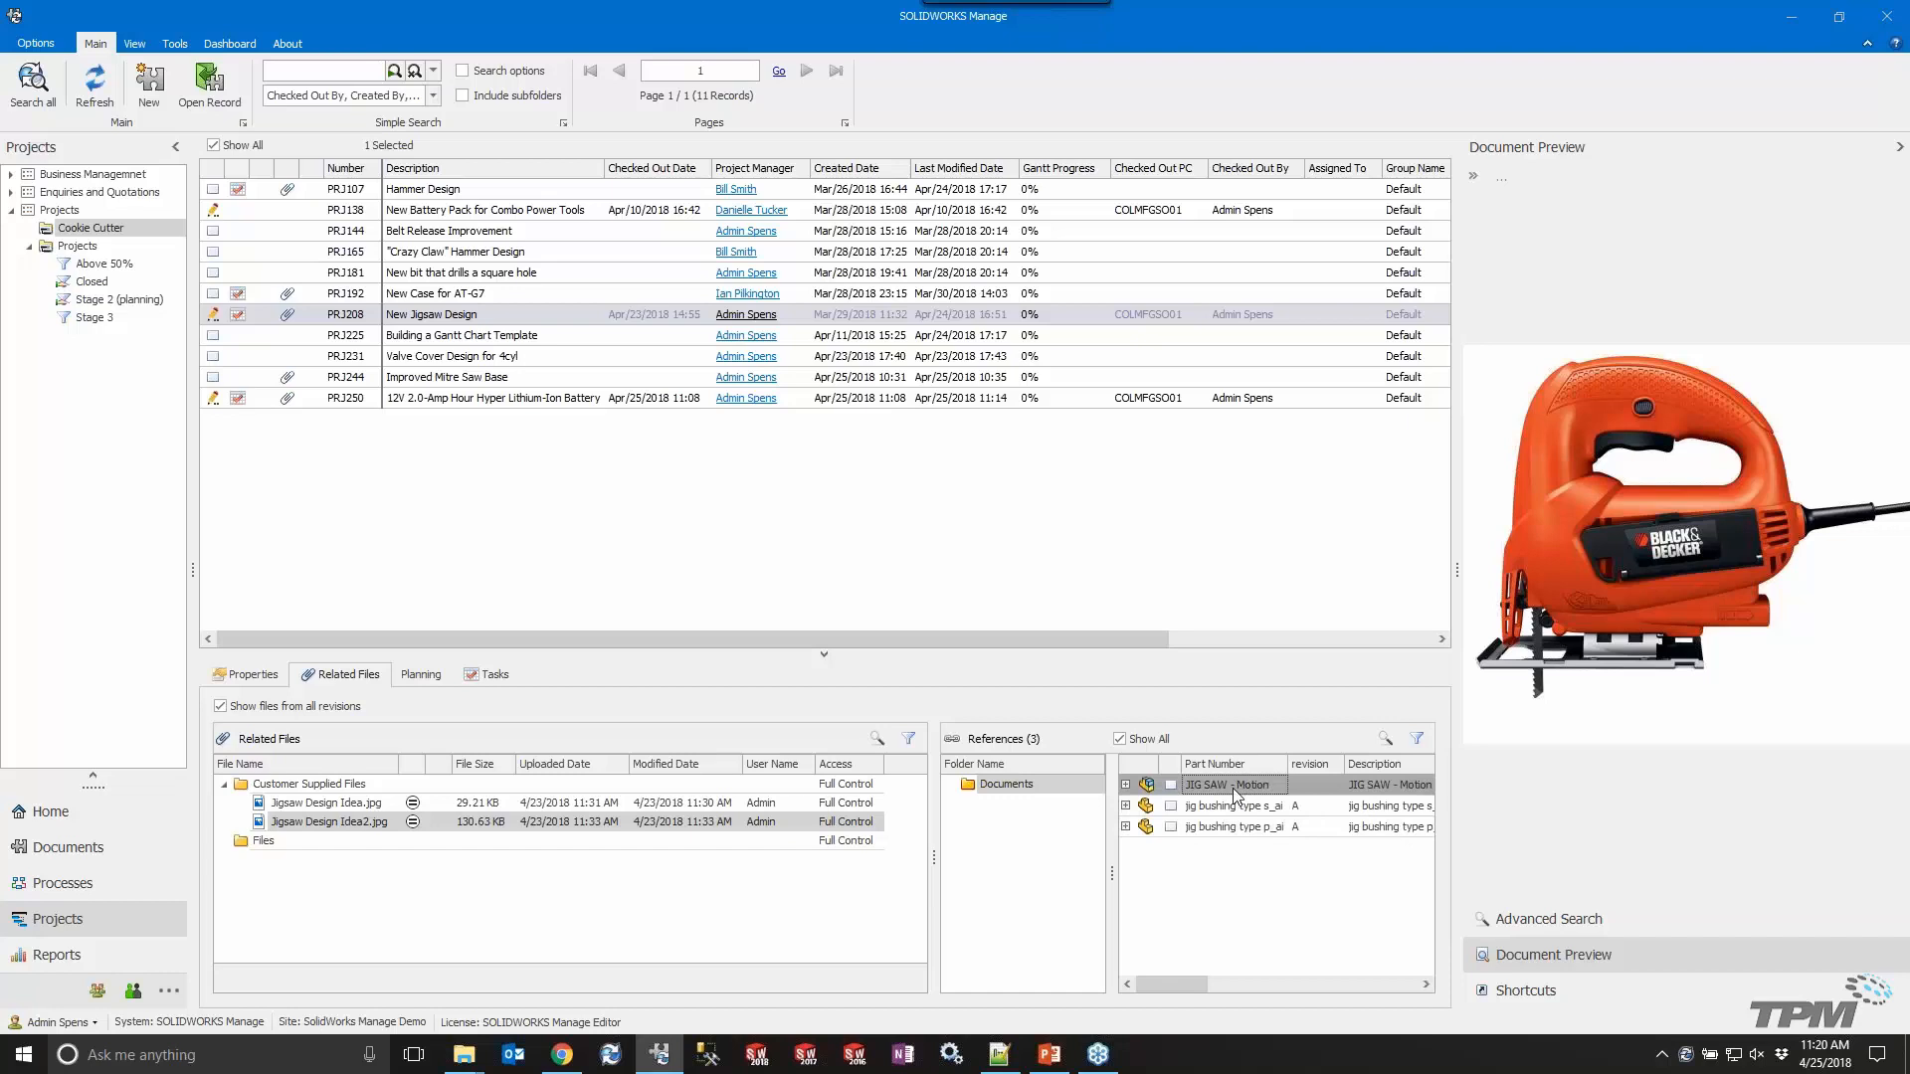
right_click(1235, 787)
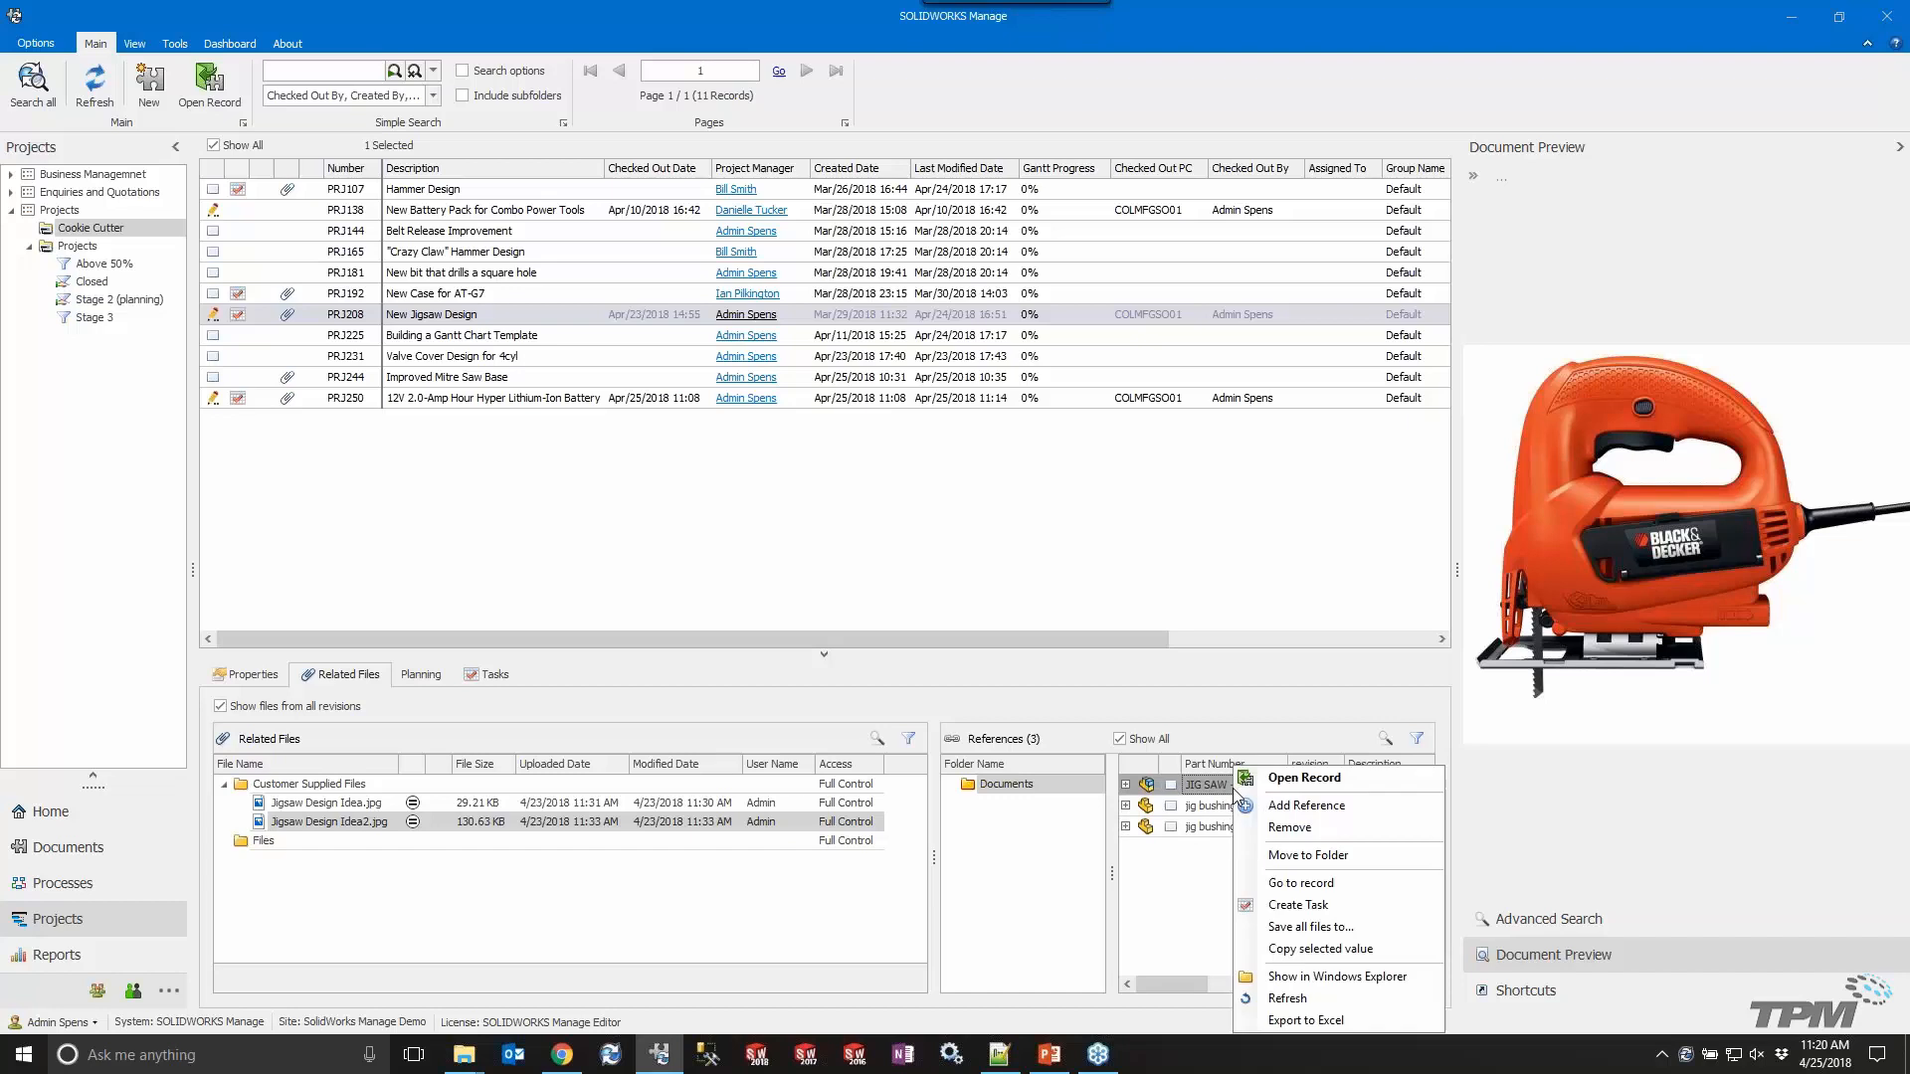
click(1322, 977)
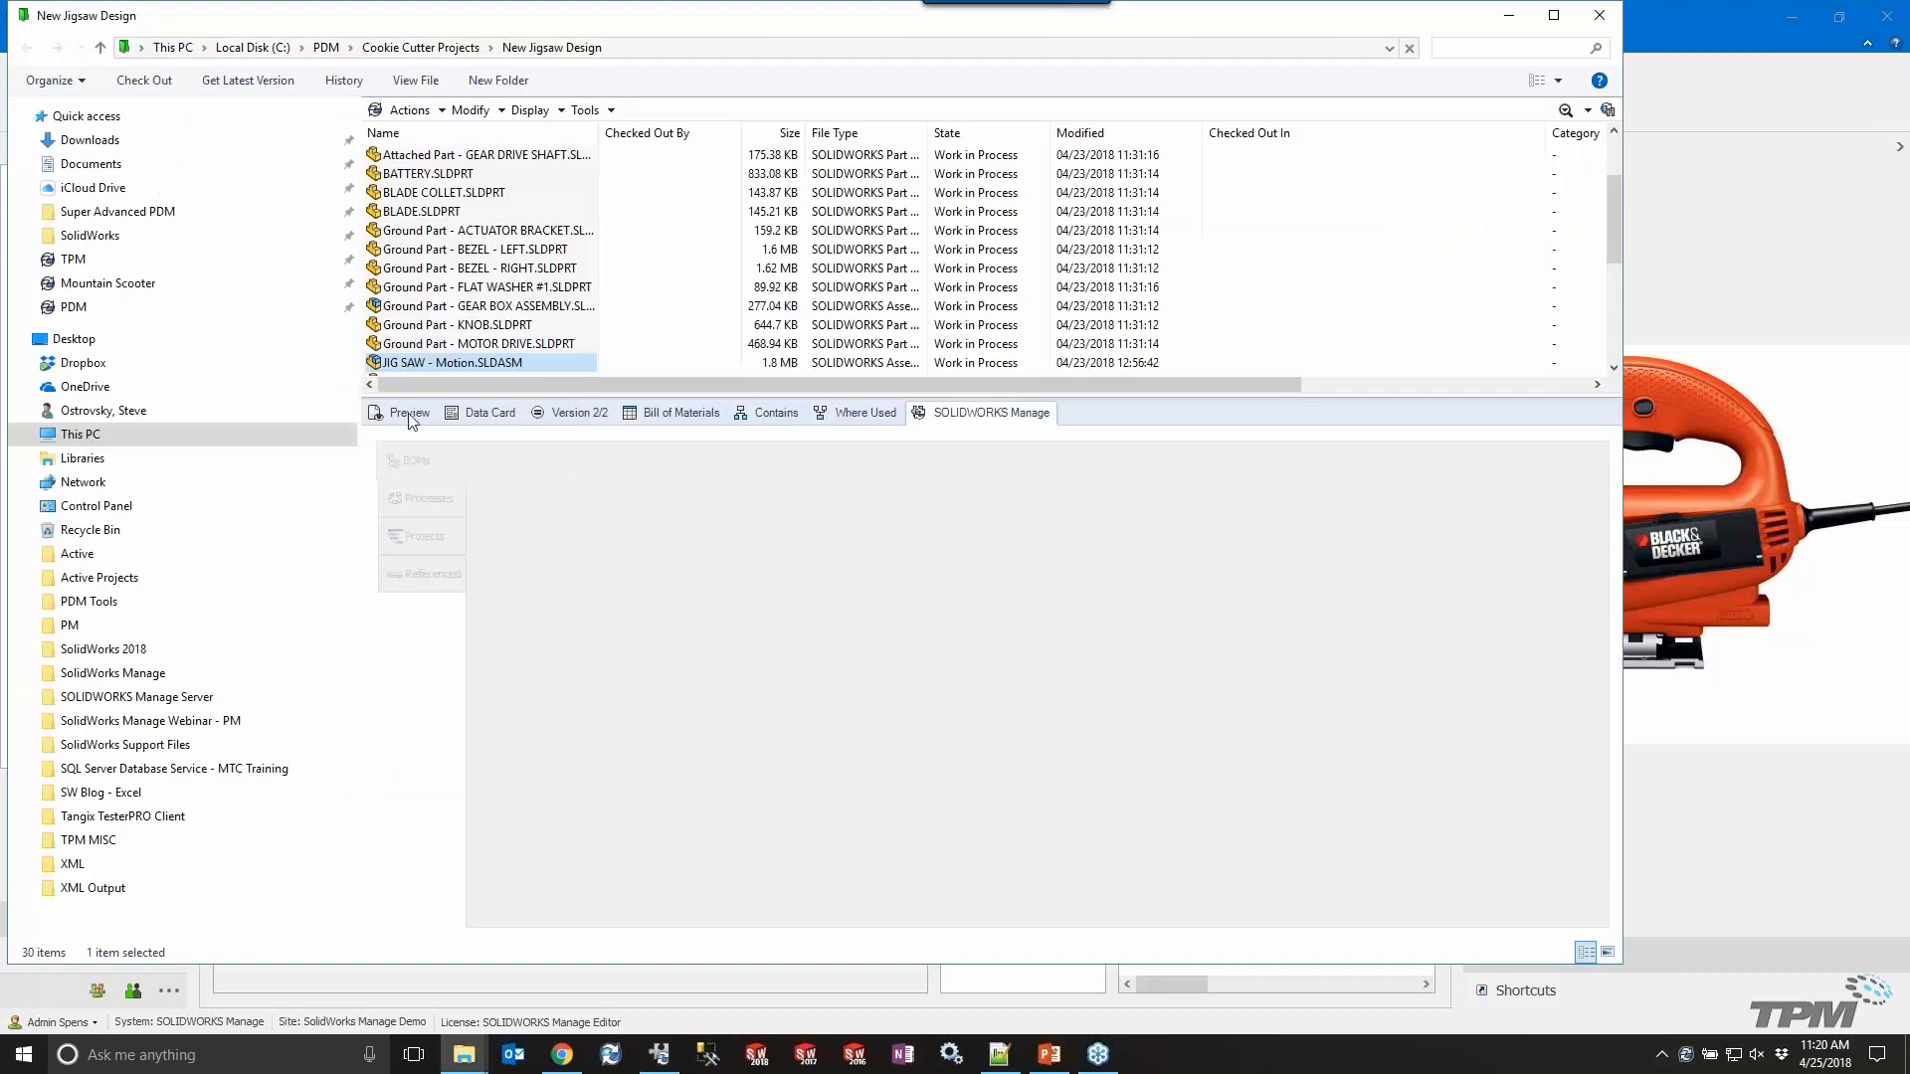
click(409, 413)
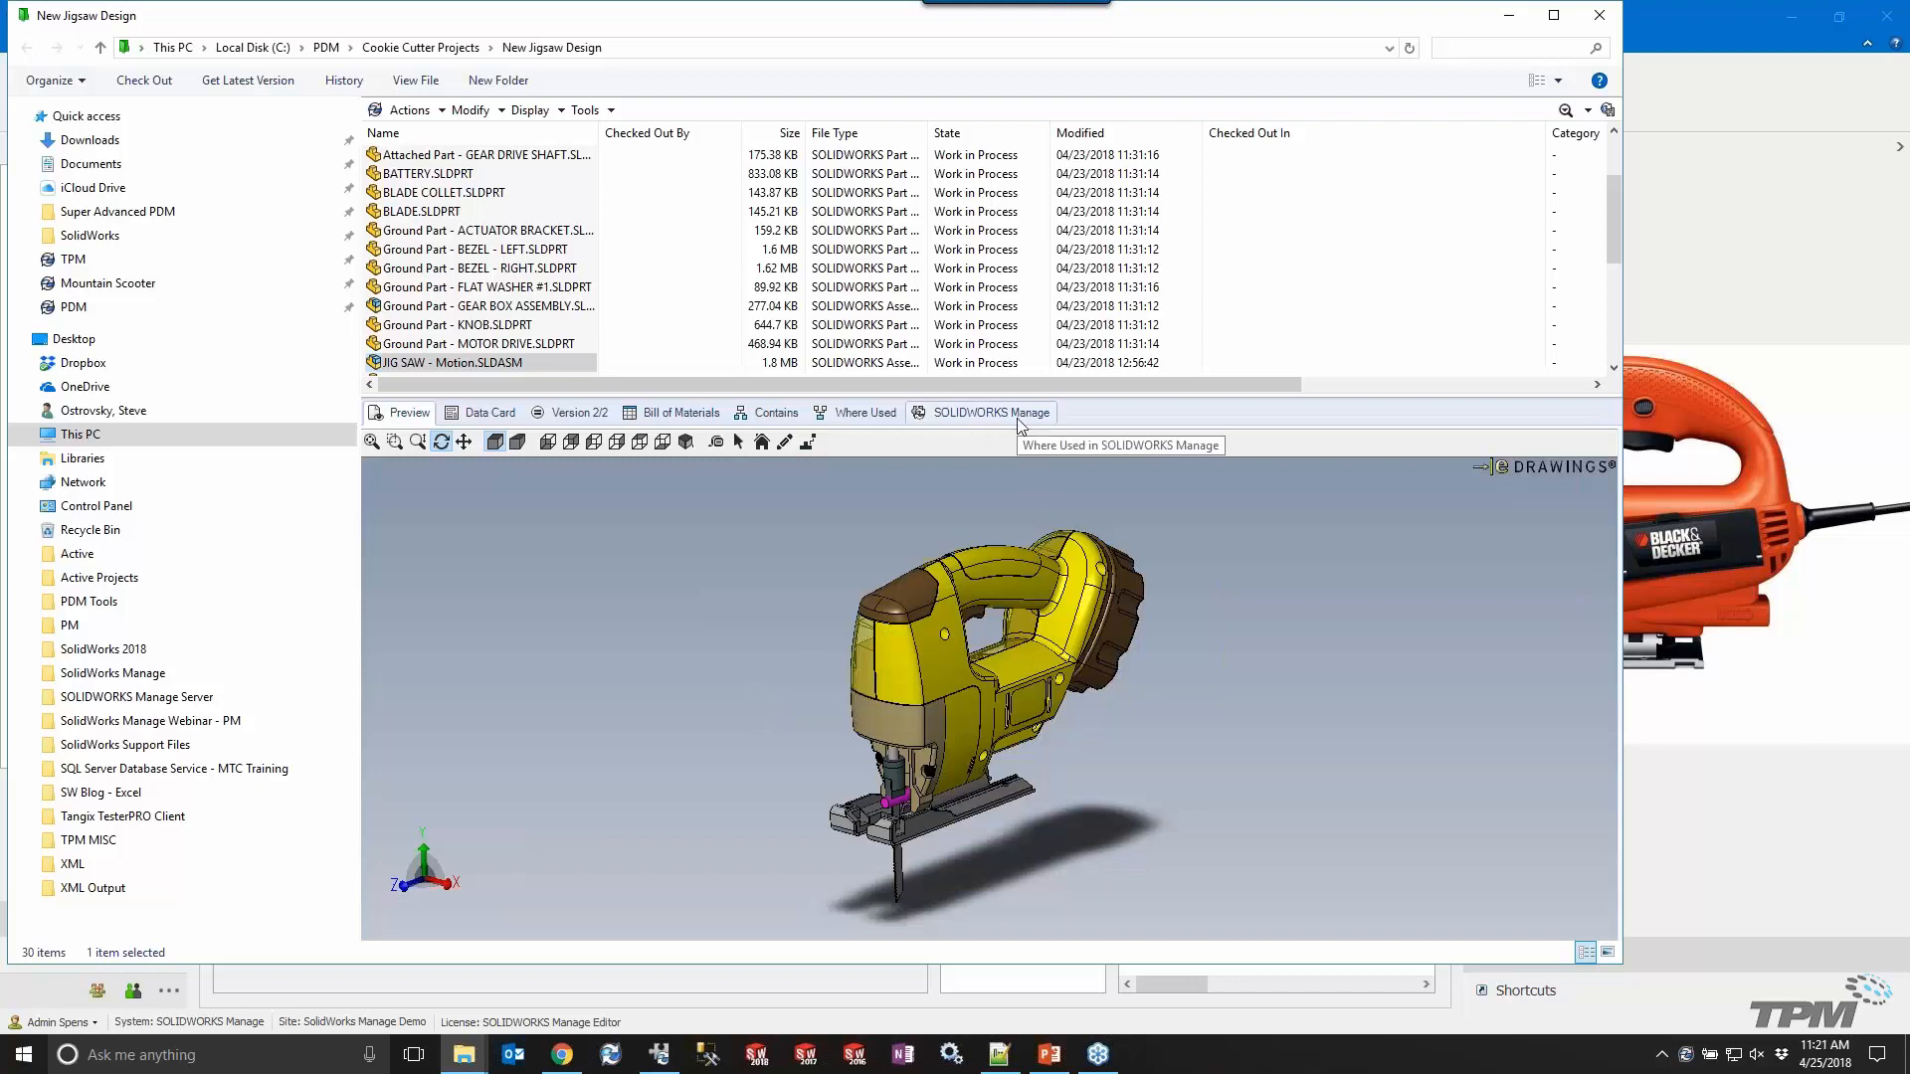
Check where the JIG SAW - Motion assembly is referenced and which tasks use it in SOLIDWORKS Manage, and close the Explorer window.
click(1018, 423)
click(430, 579)
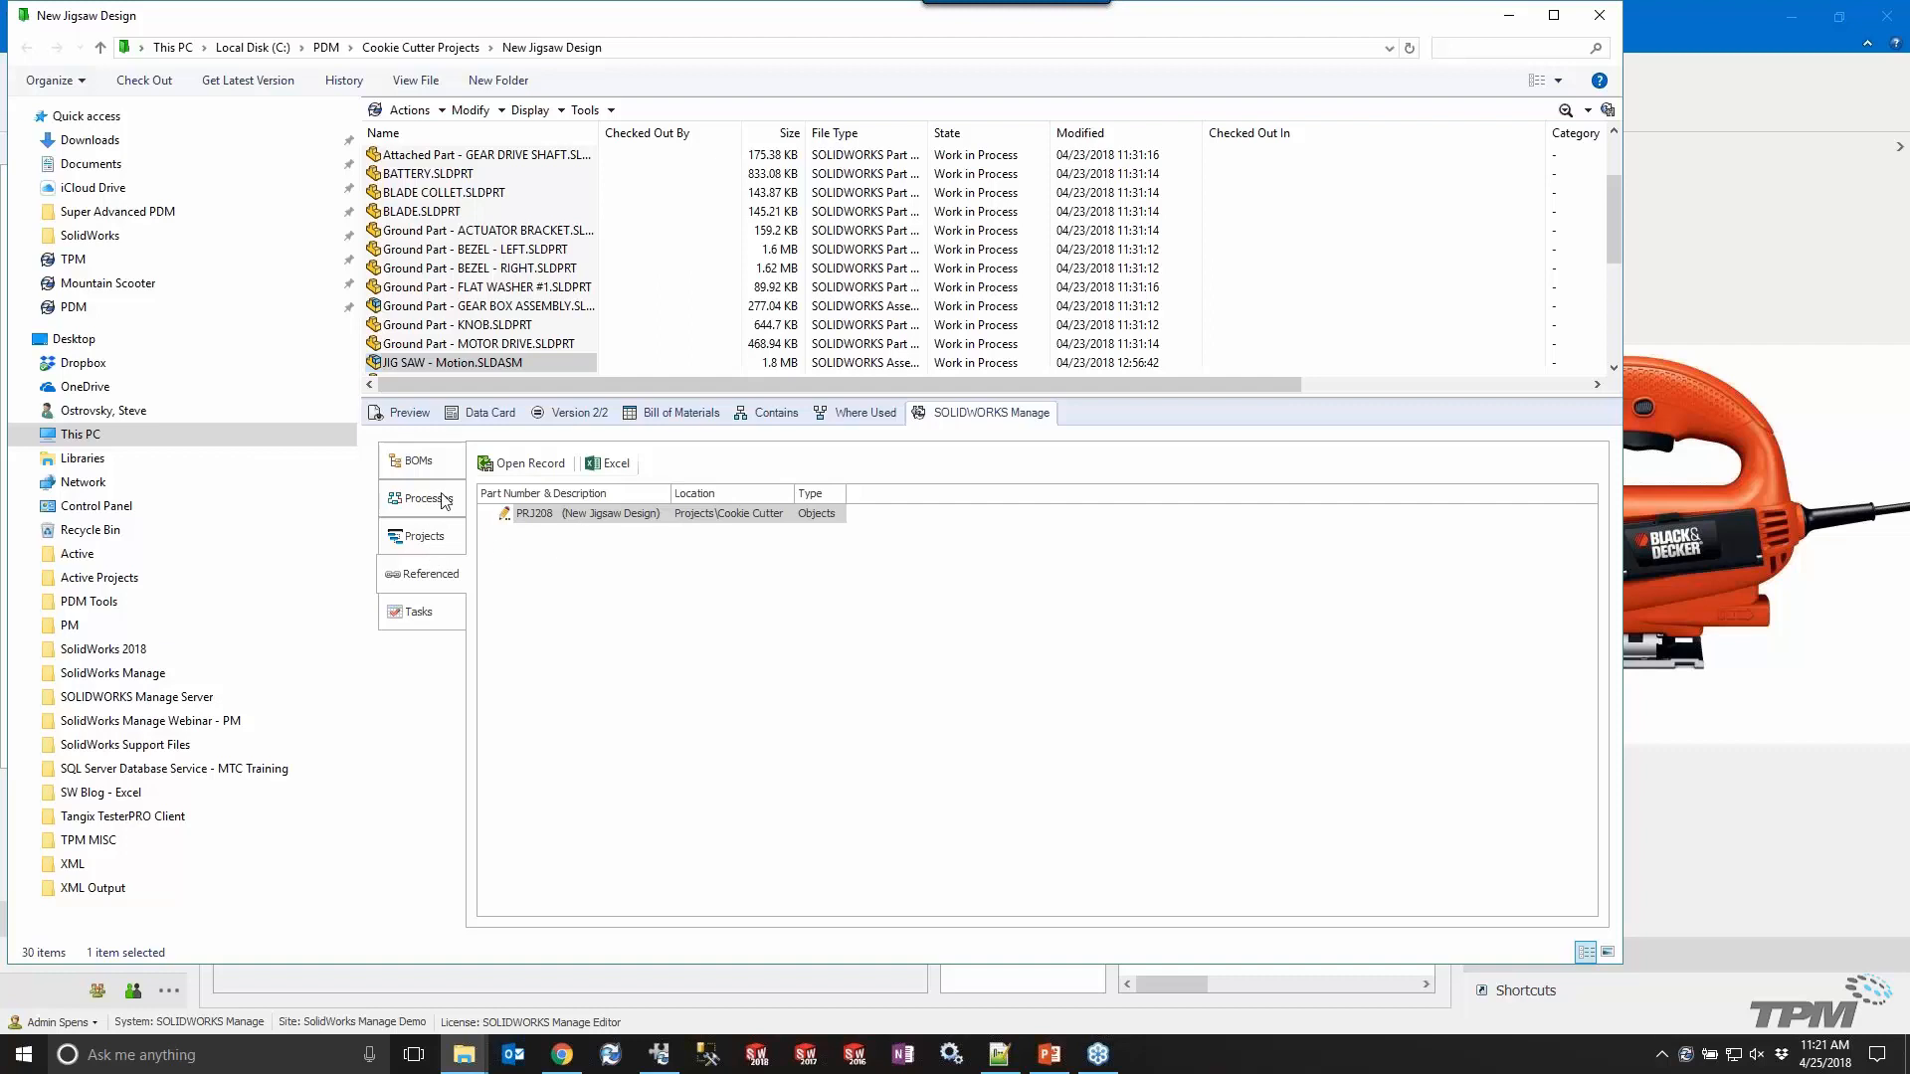
click(432, 618)
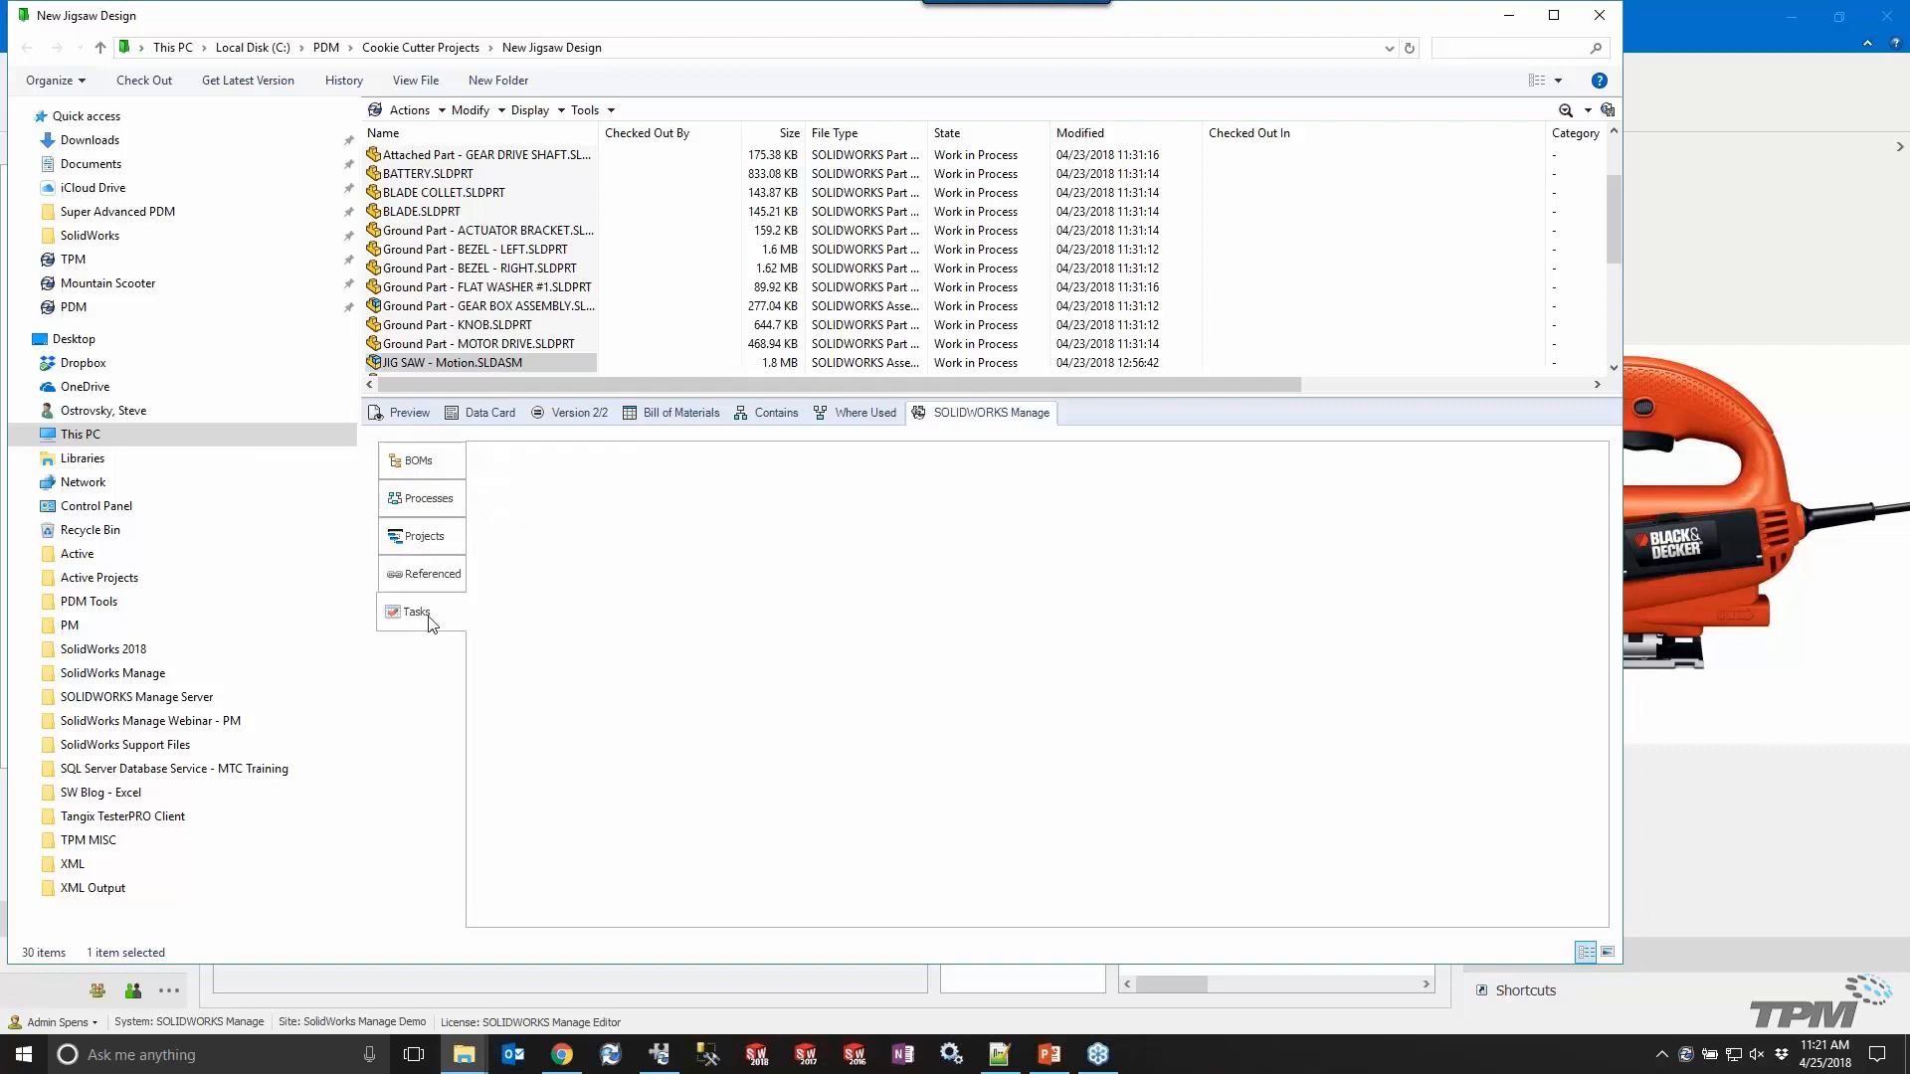
click(431, 583)
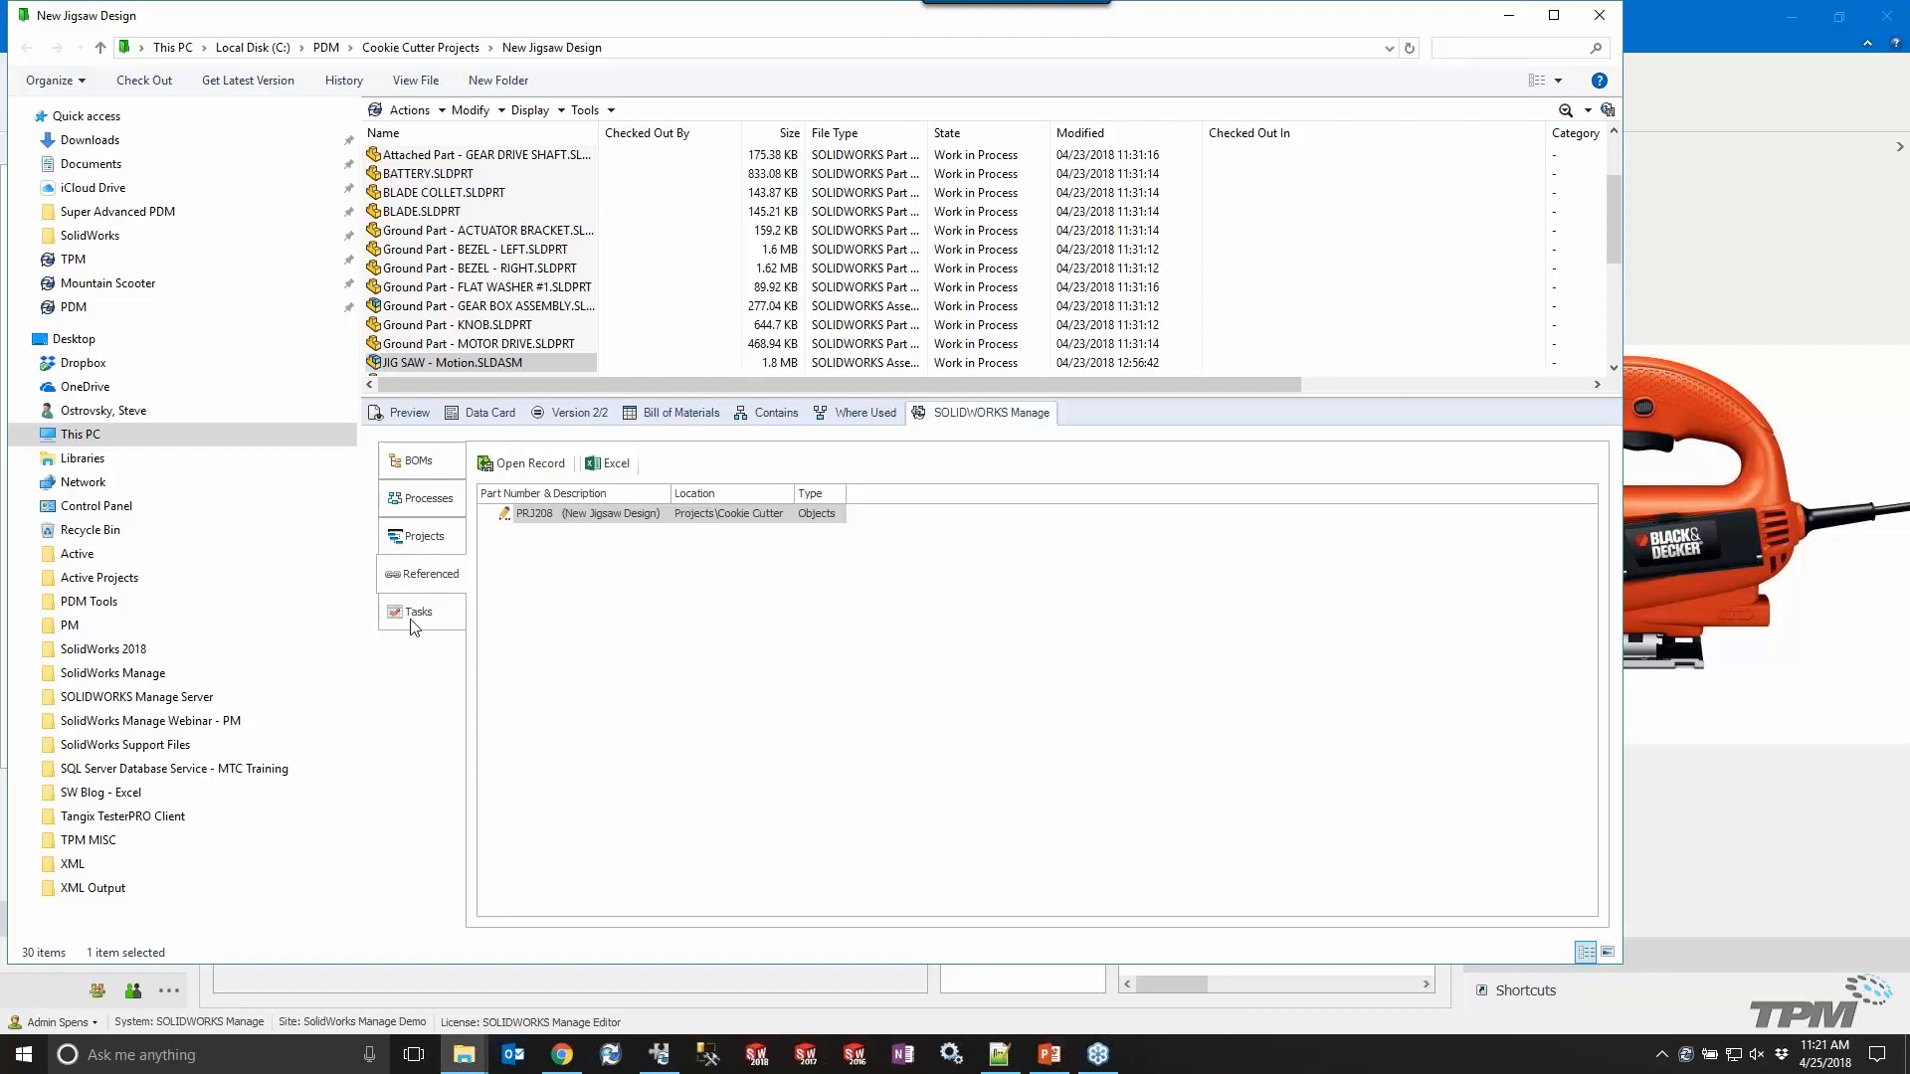
click(416, 623)
click(434, 579)
click(1628, 60)
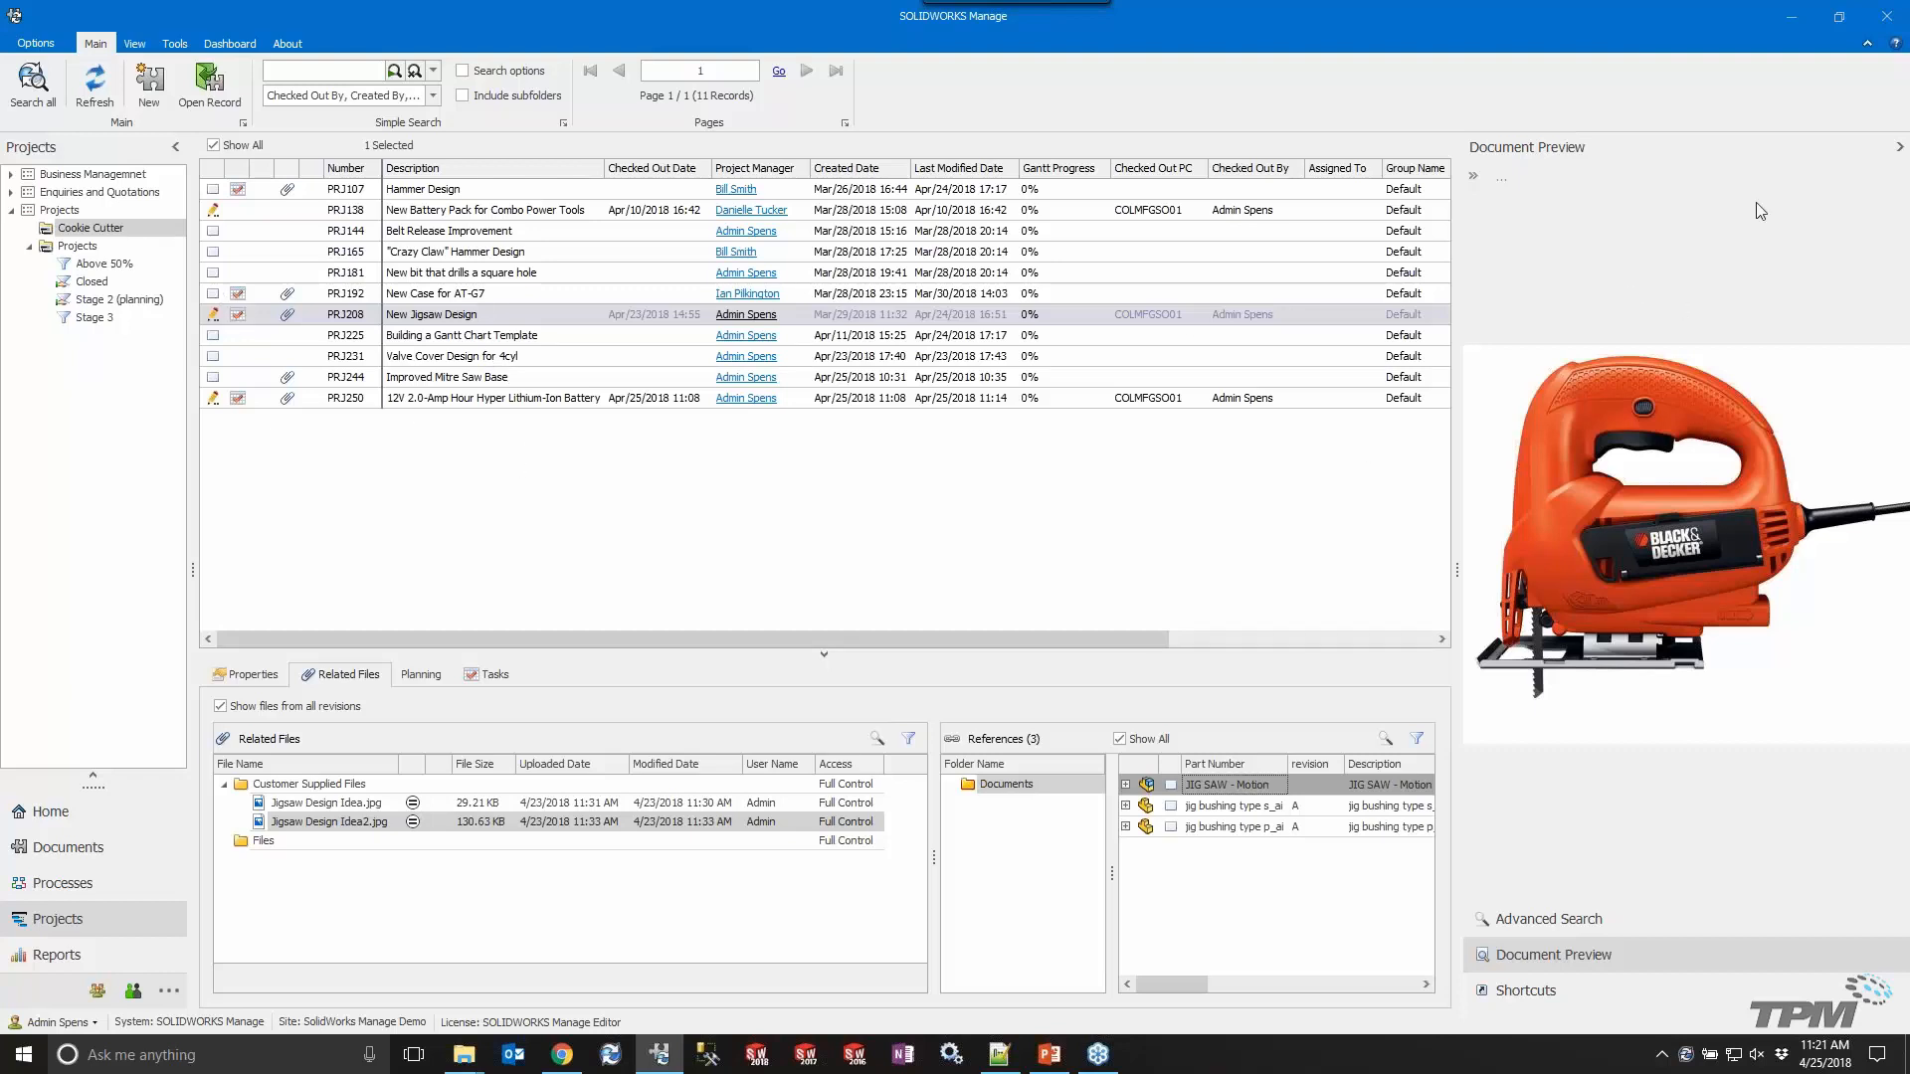
Hide the document preview and show the properties of the New Jigsaw Design project.
click(1899, 147)
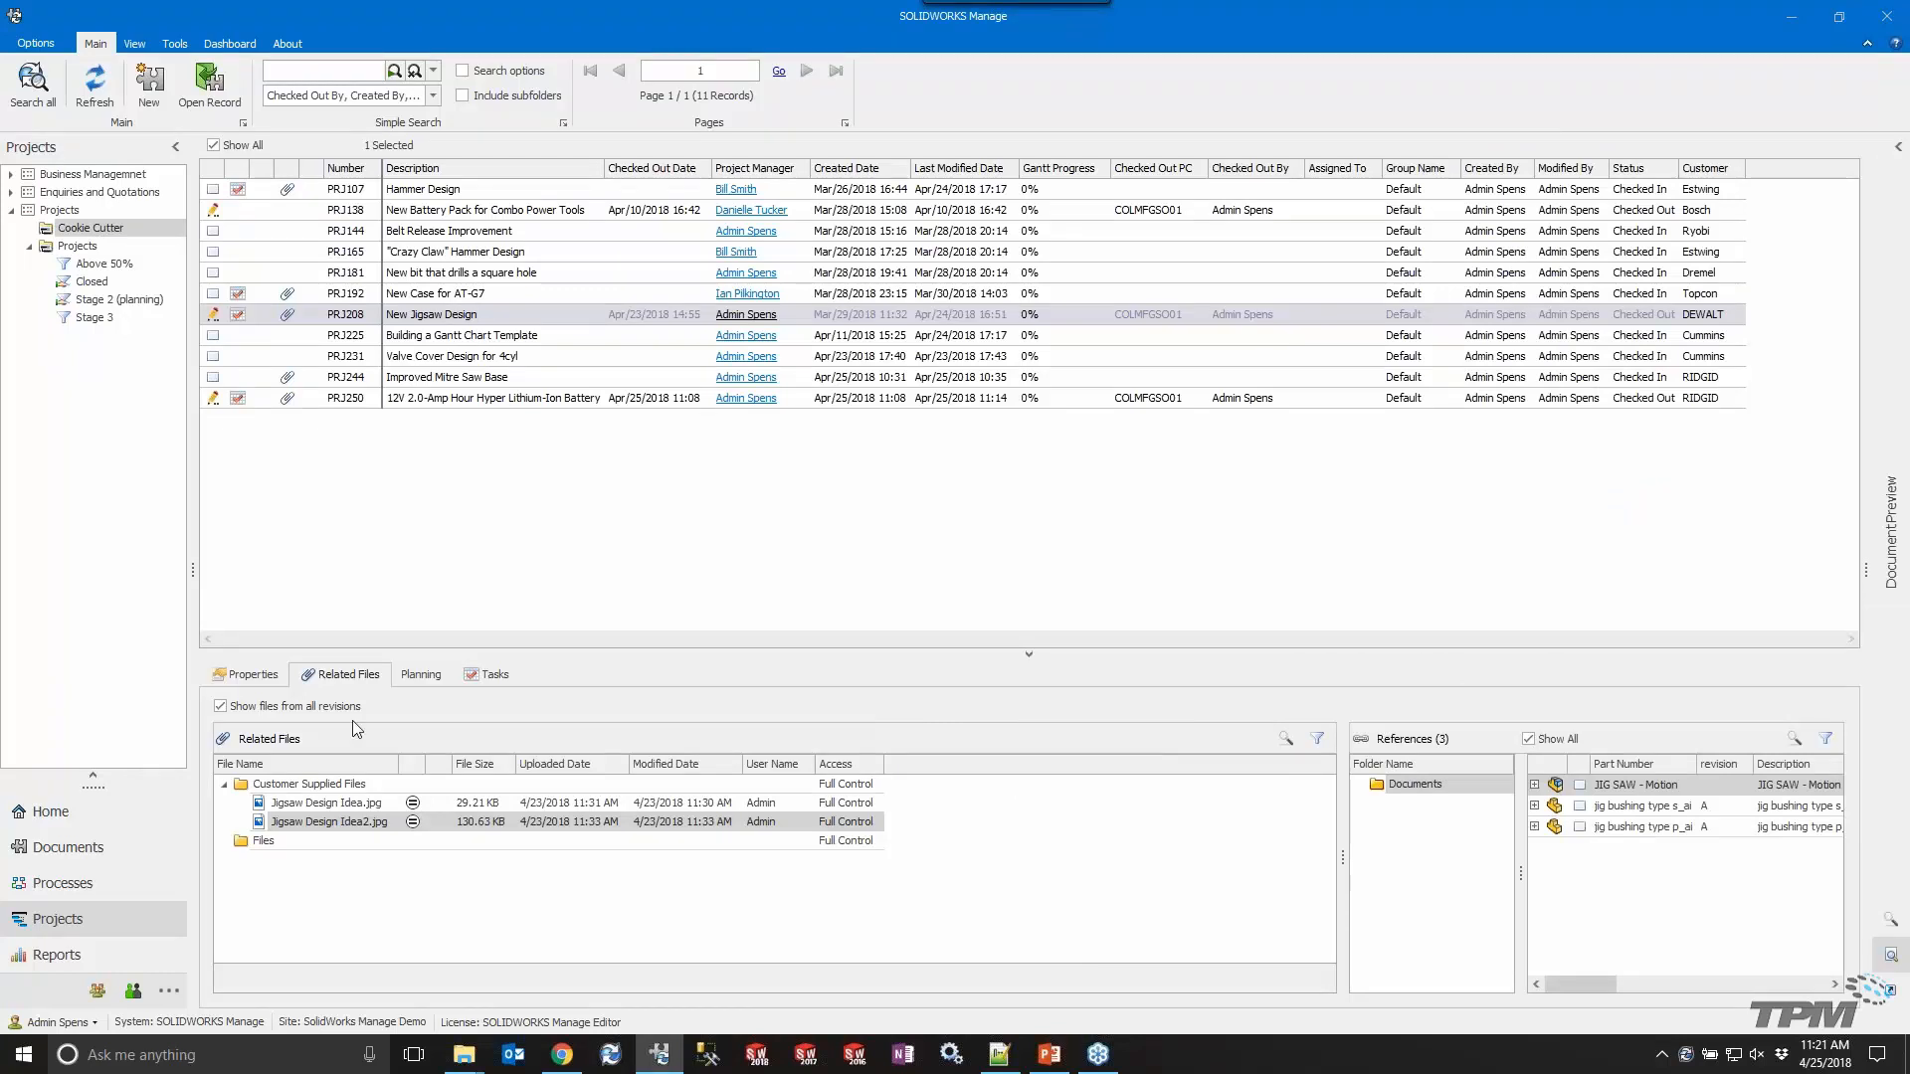
click(251, 675)
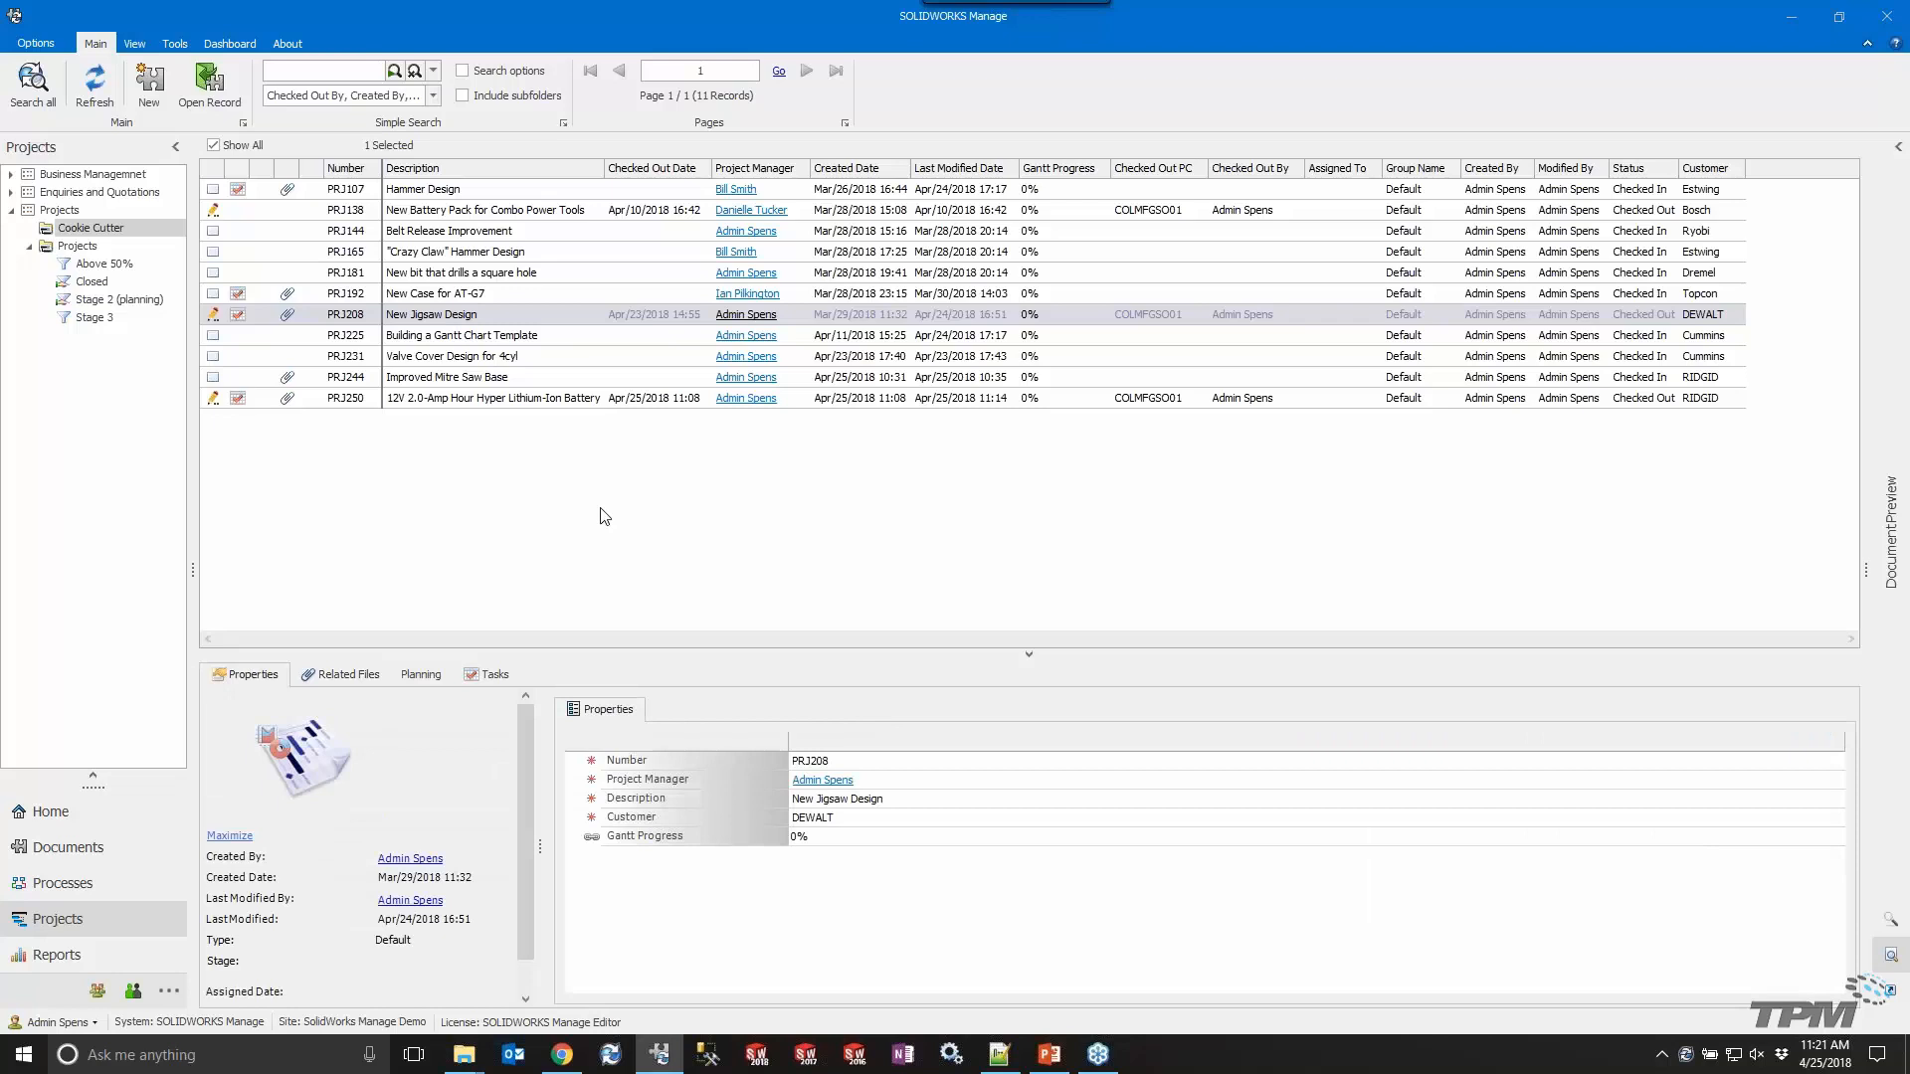
Select projects PRJ181 through PRJ250, view the tasks board for New Jigsaw Design in a larger window, and close it.
click(451, 401)
shift+click(464, 274)
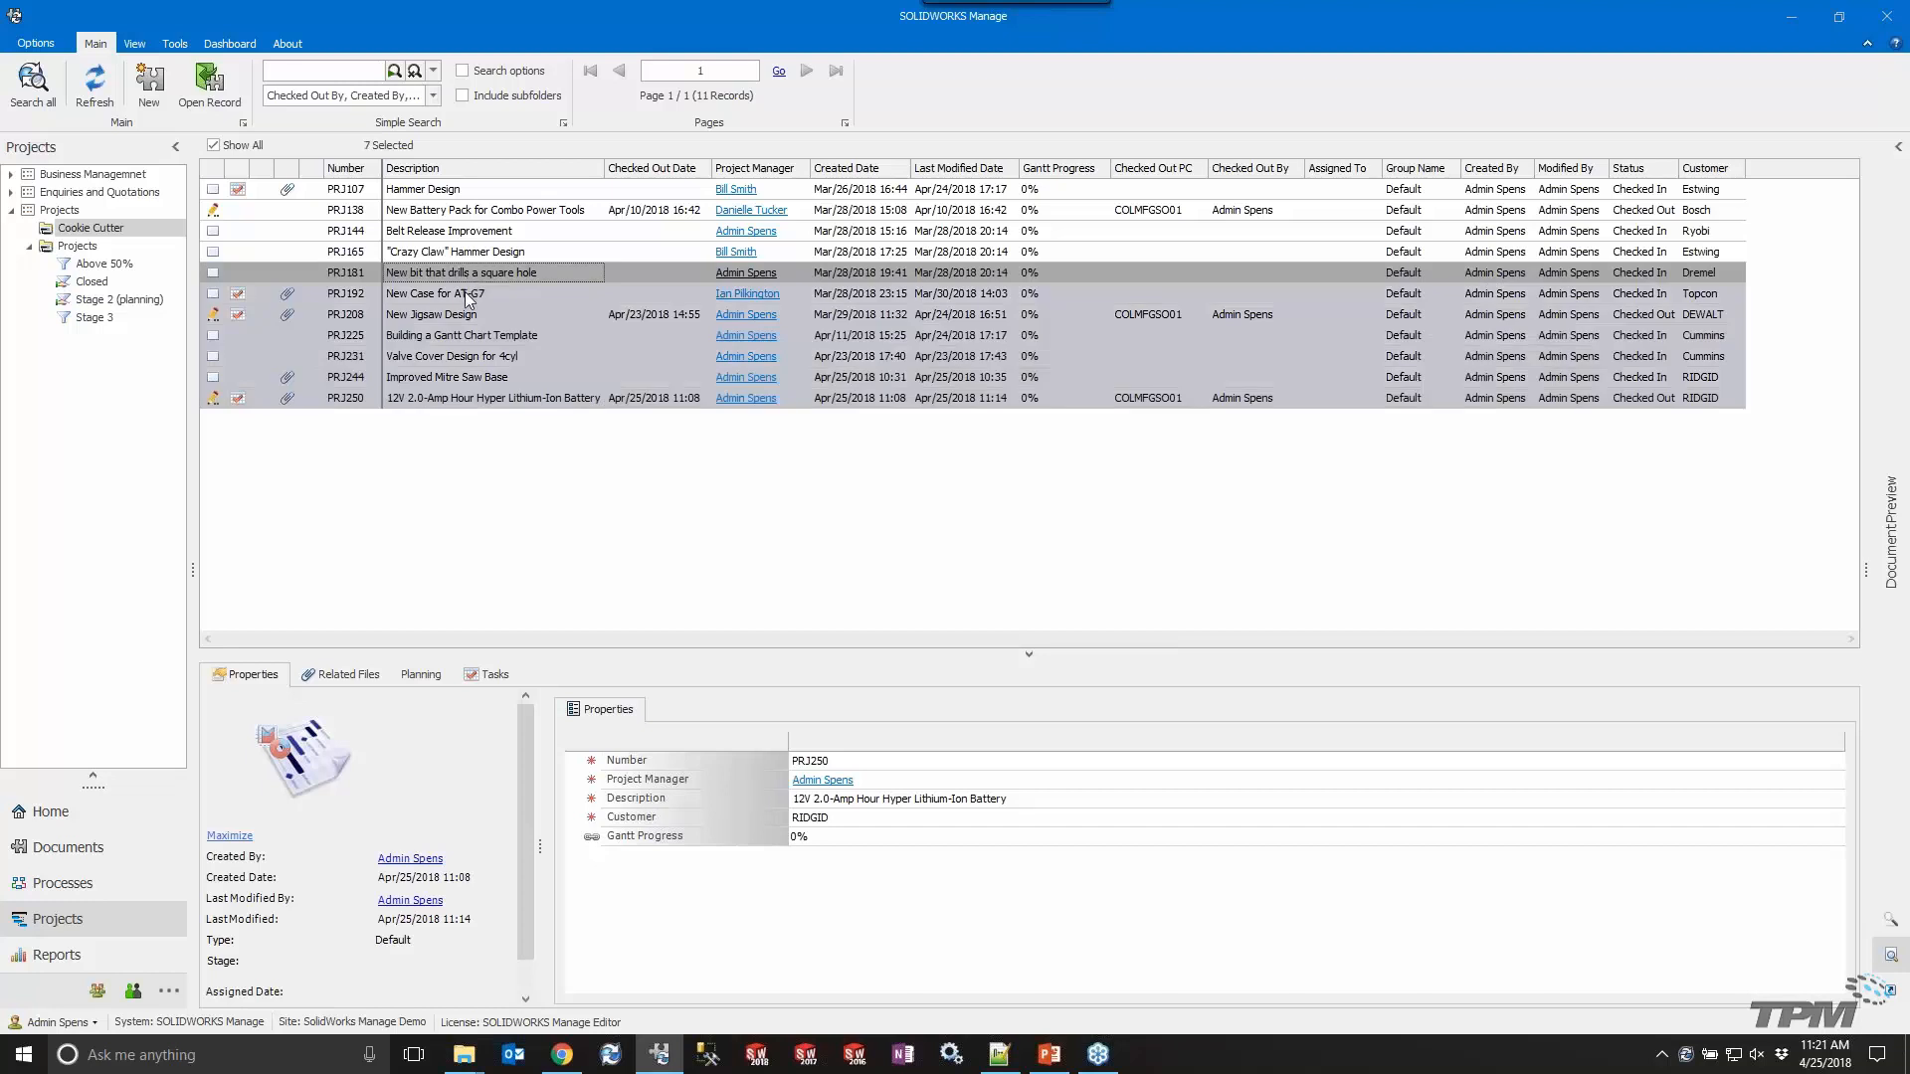
right_click(471, 320)
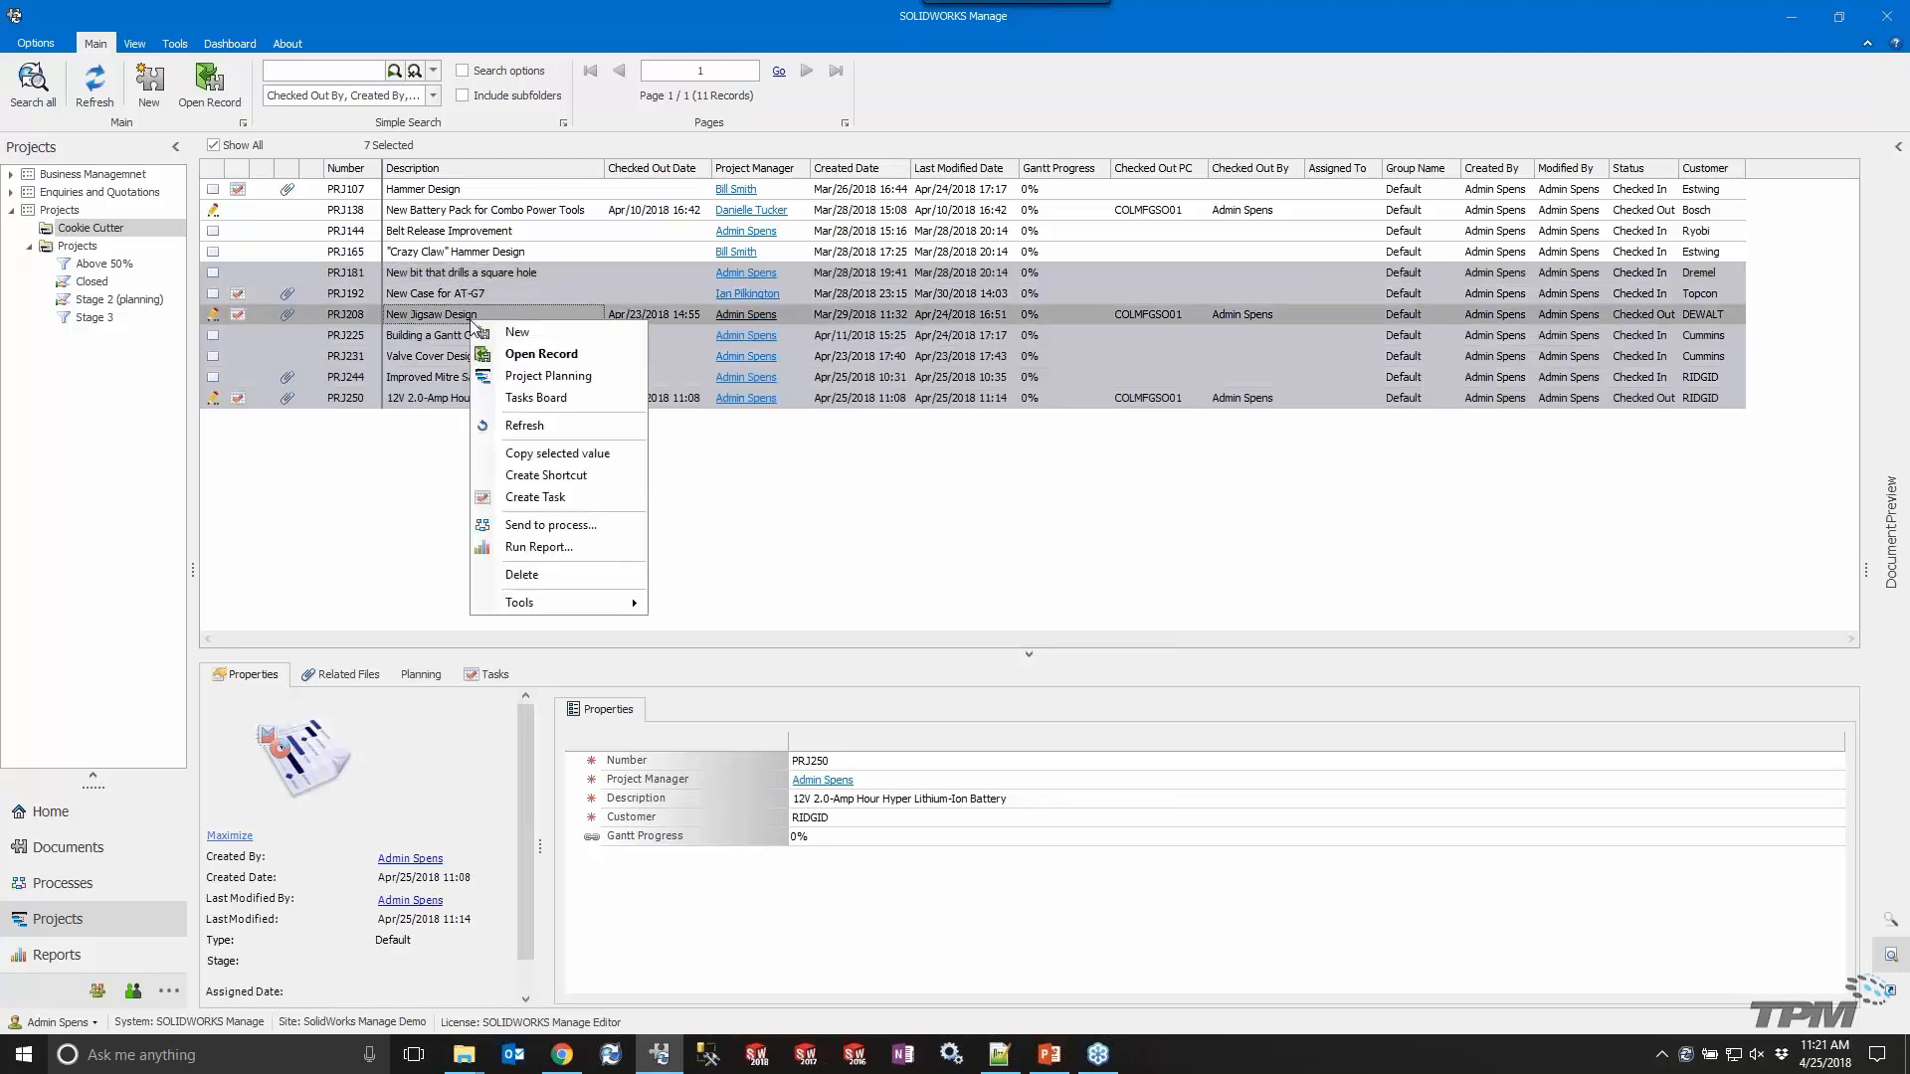
click(554, 403)
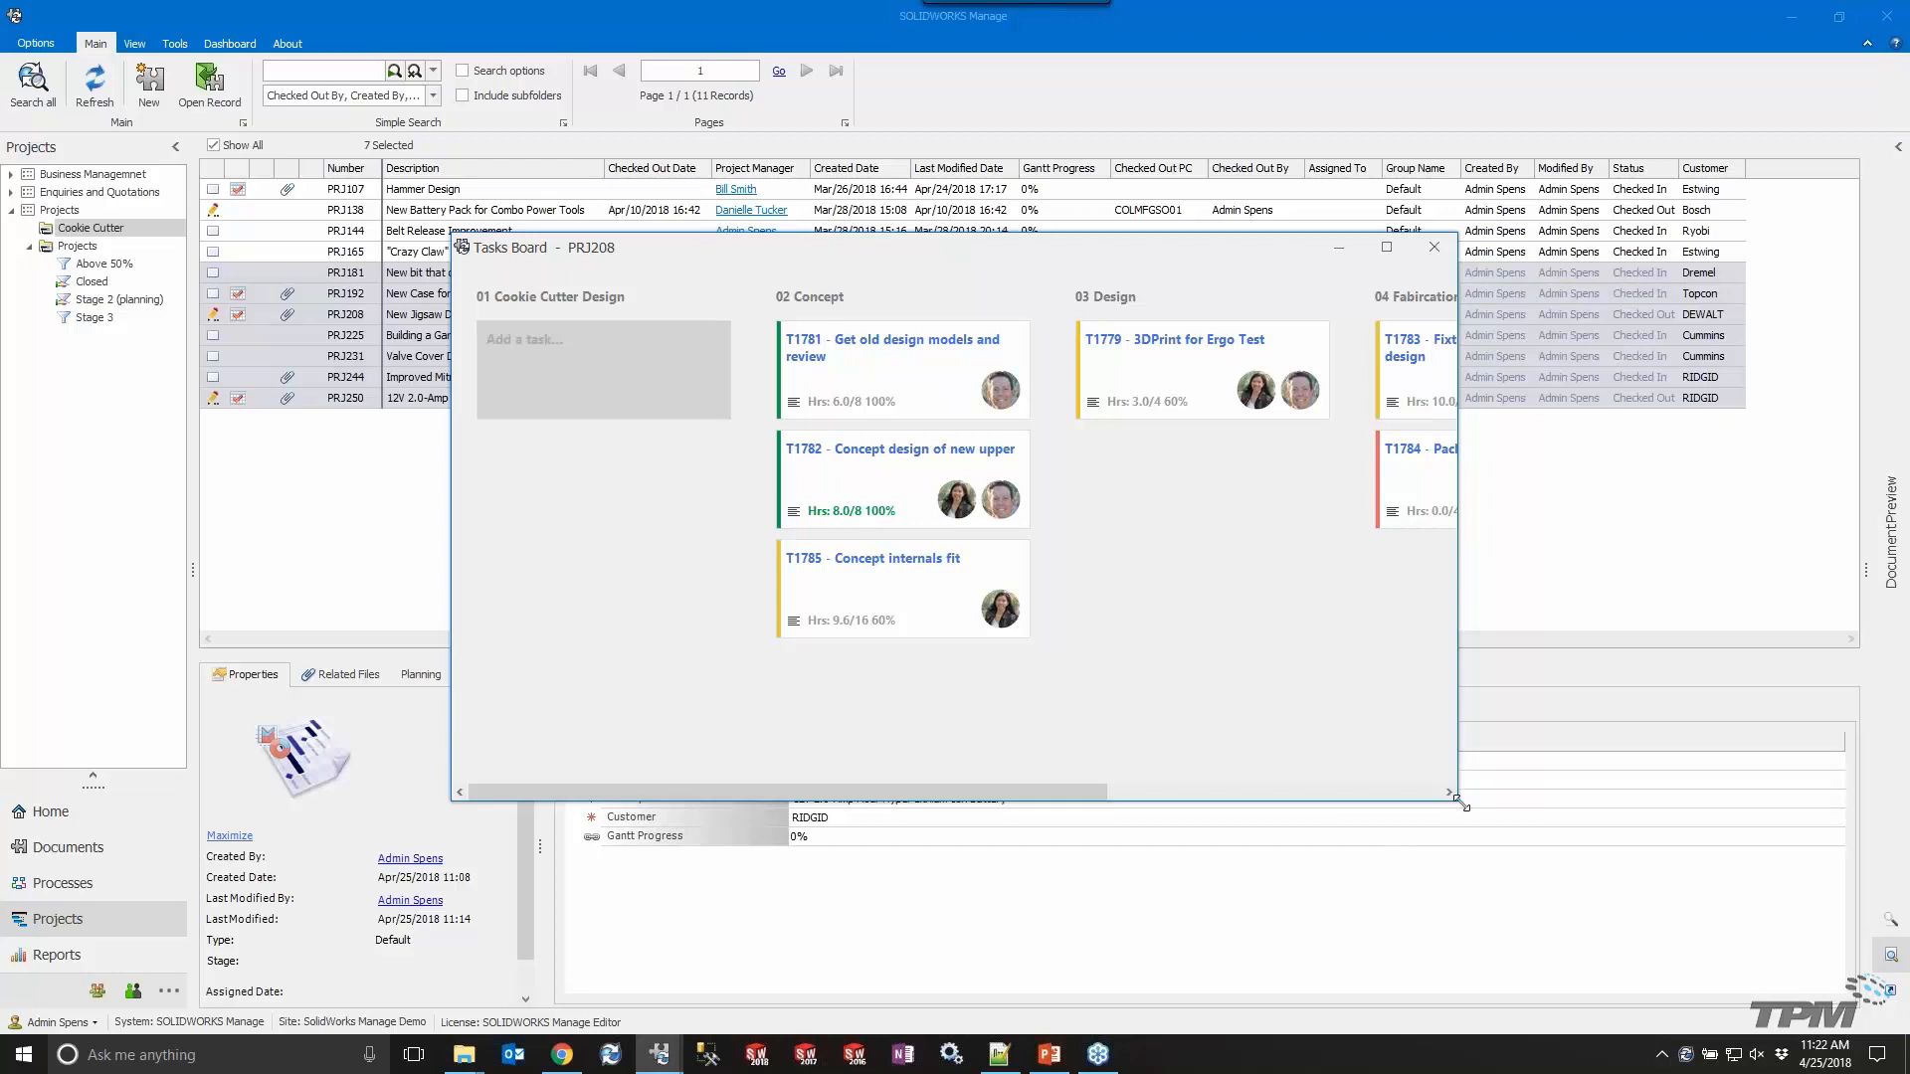
drag(1458, 800, 1840, 959)
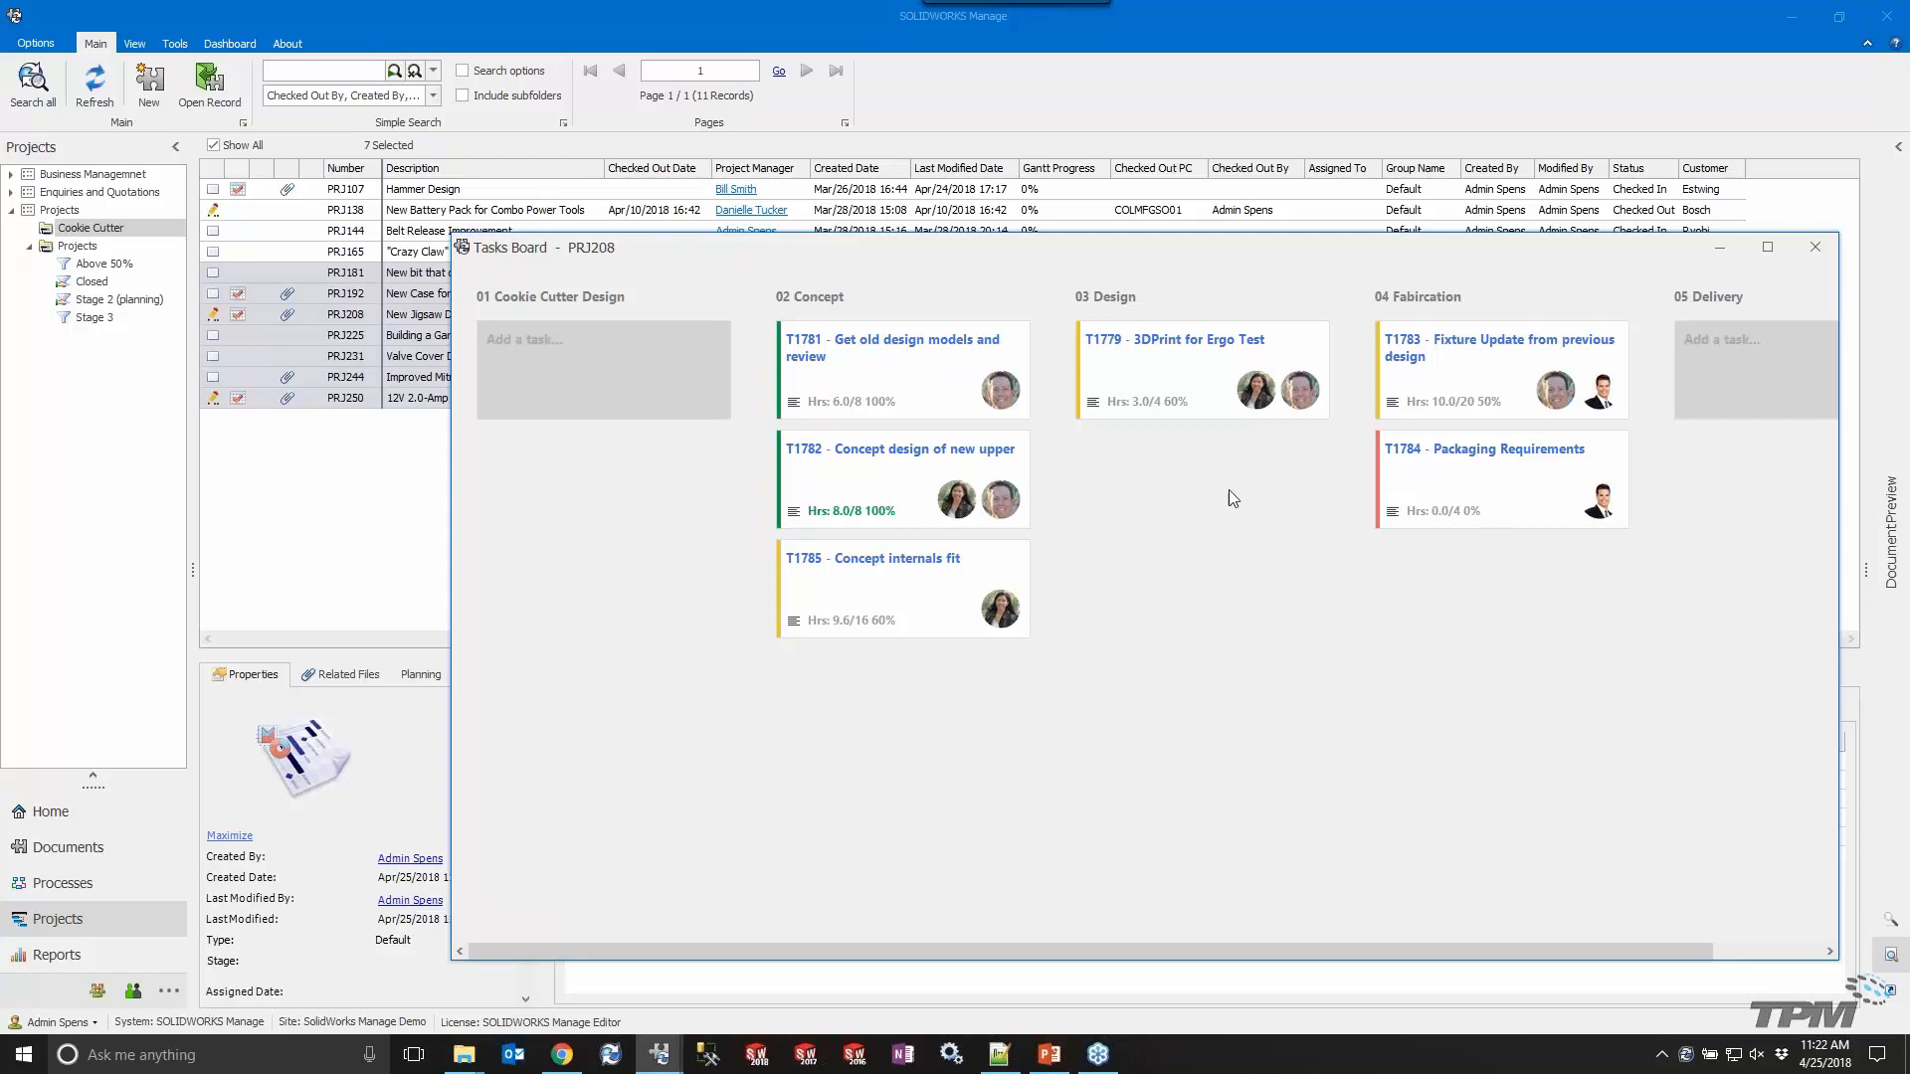
click(1816, 247)
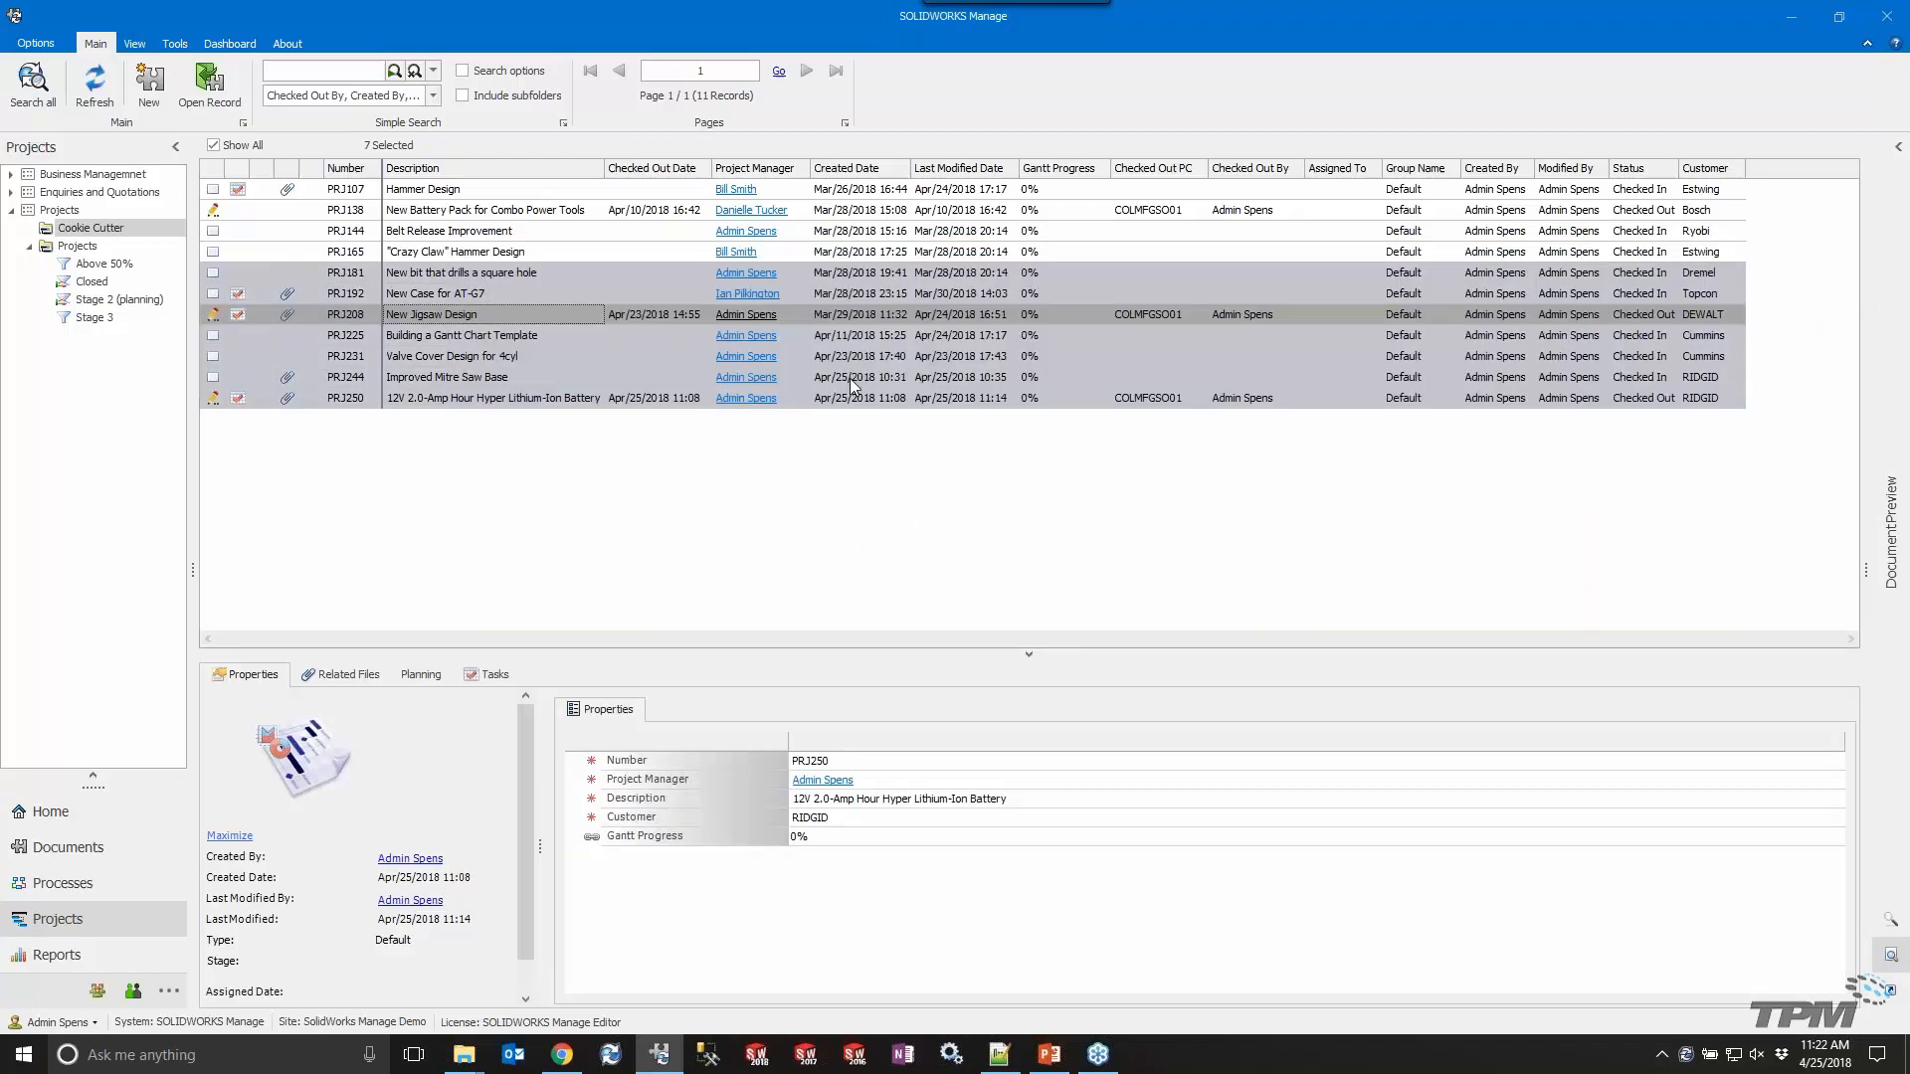
View the tasks board of the New Case for AT-G7 project and close it.
right_click(444, 274)
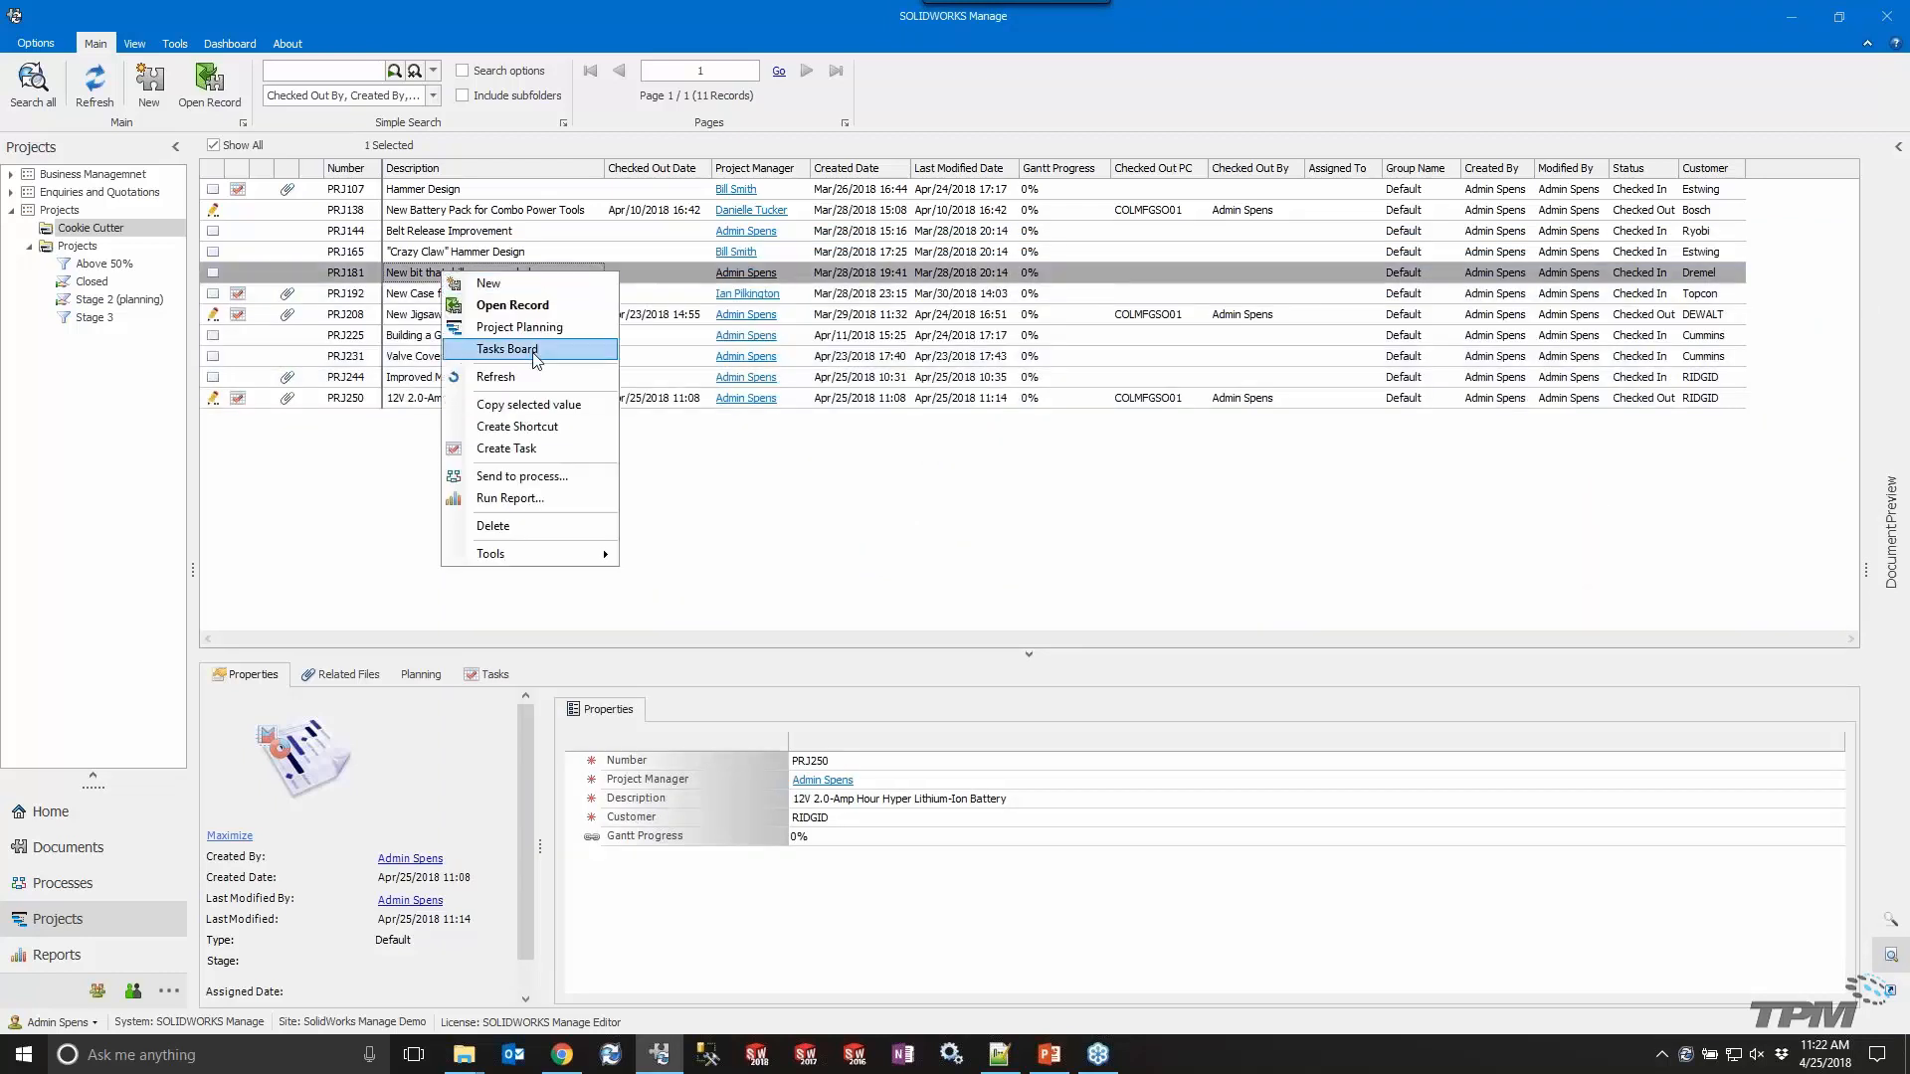
click(416, 294)
right_click(416, 294)
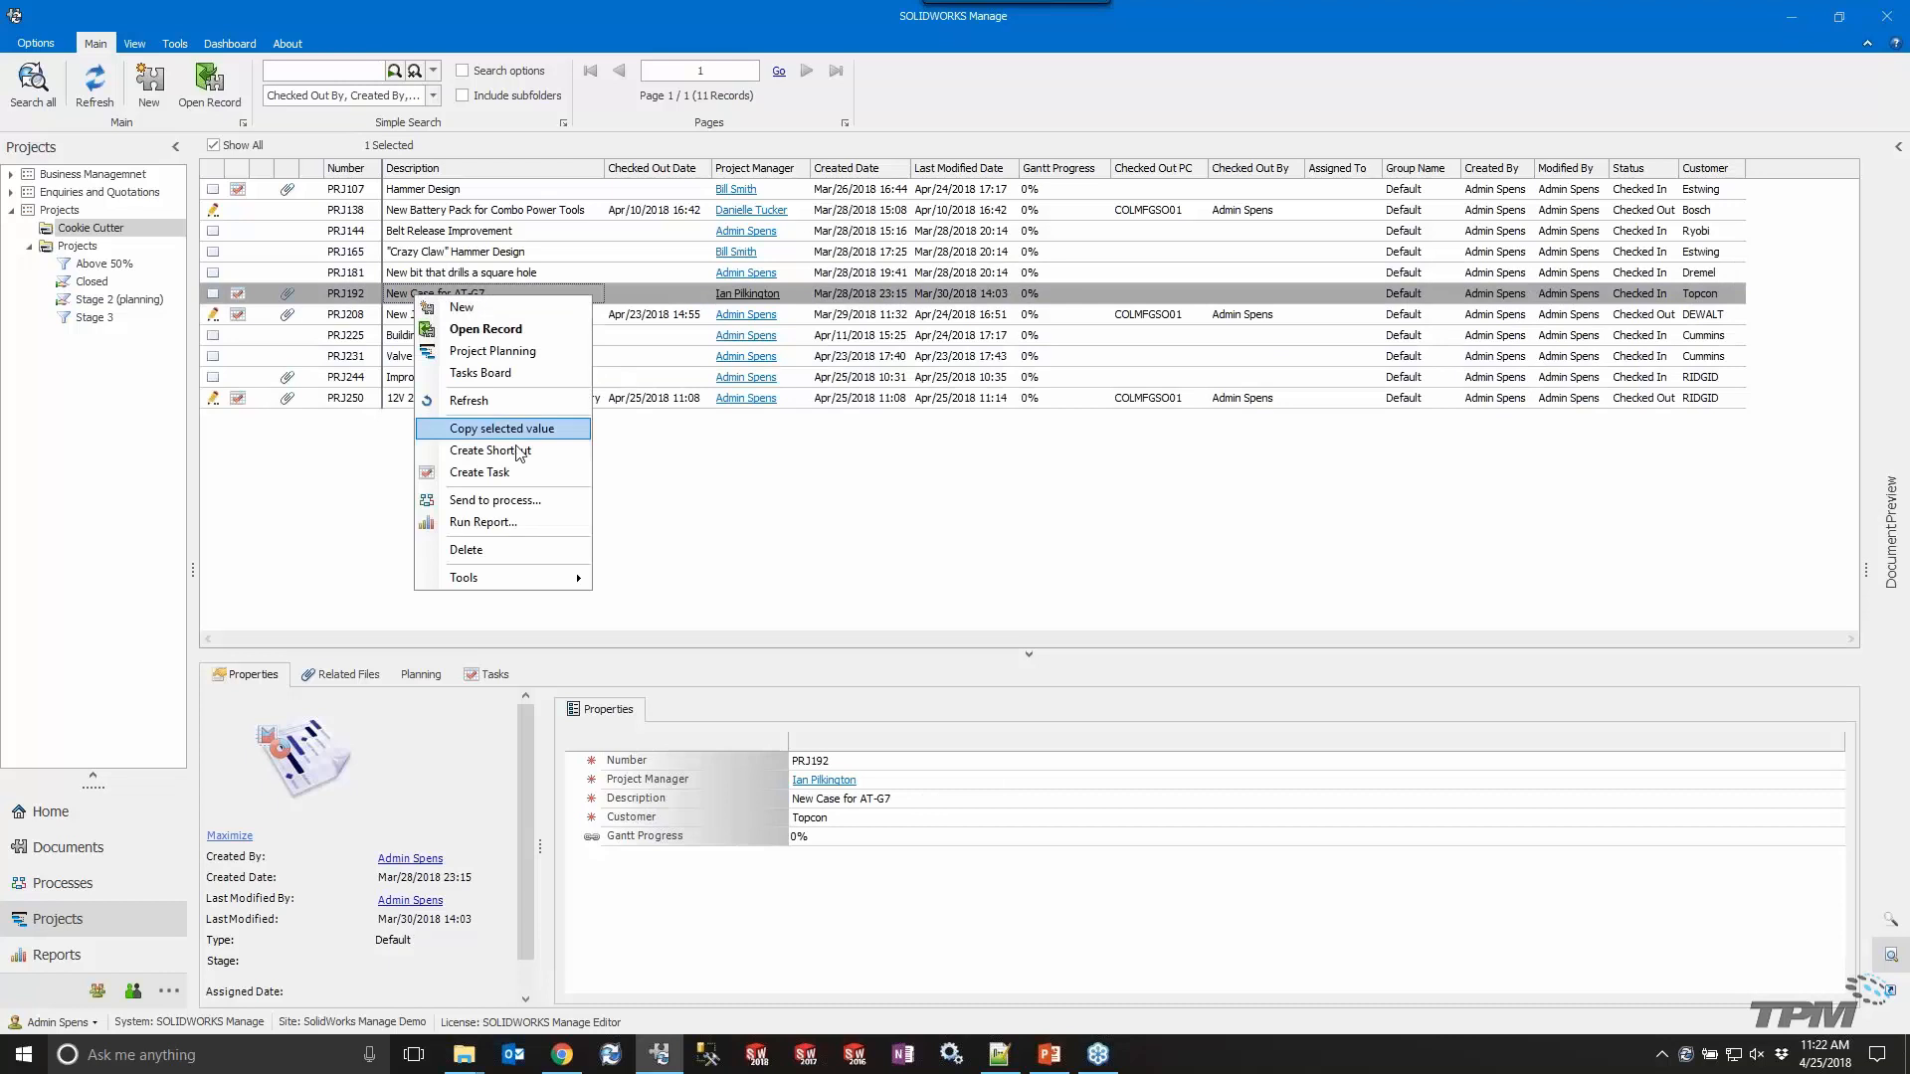
click(497, 373)
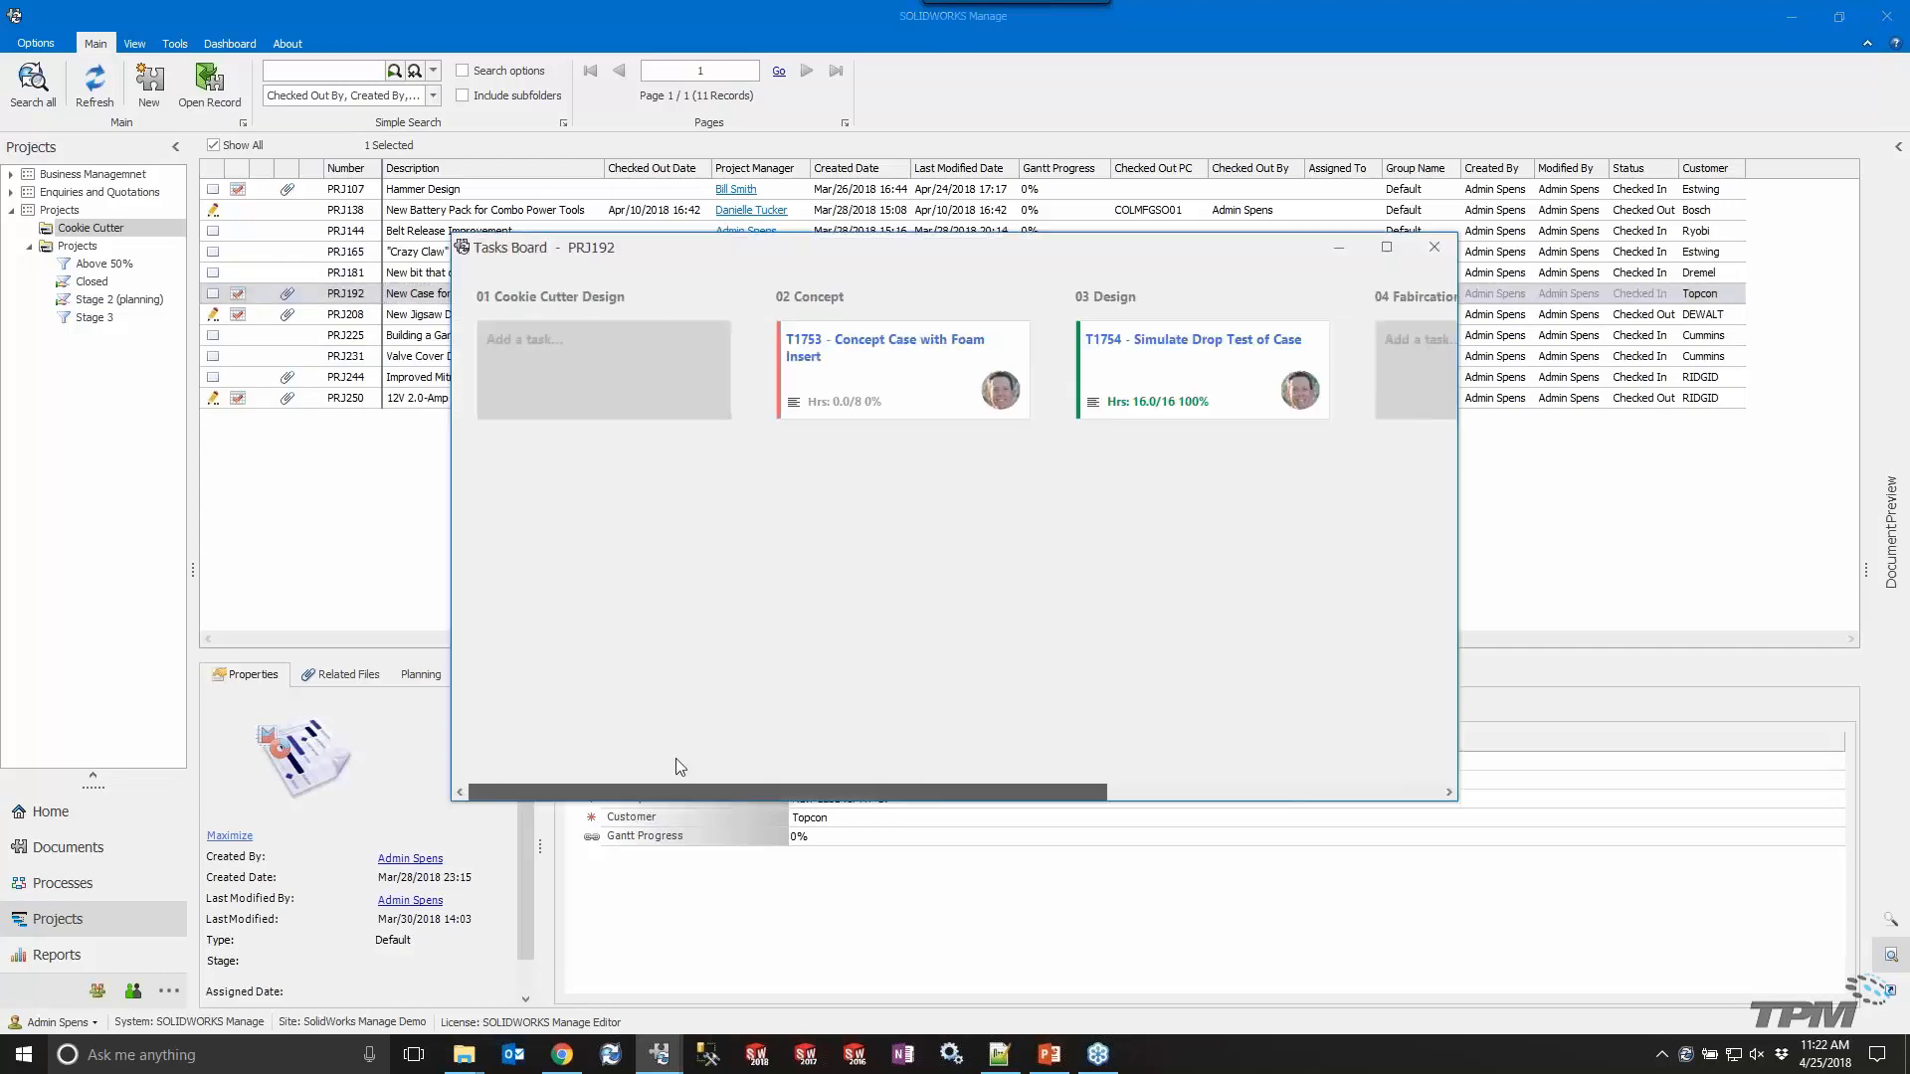
click(1434, 247)
Open the tasks board with New Case for AT-G7 and New Jigsaw Design both selected, examine its stages in a wider window, and close it.
ctrl+click(417, 317)
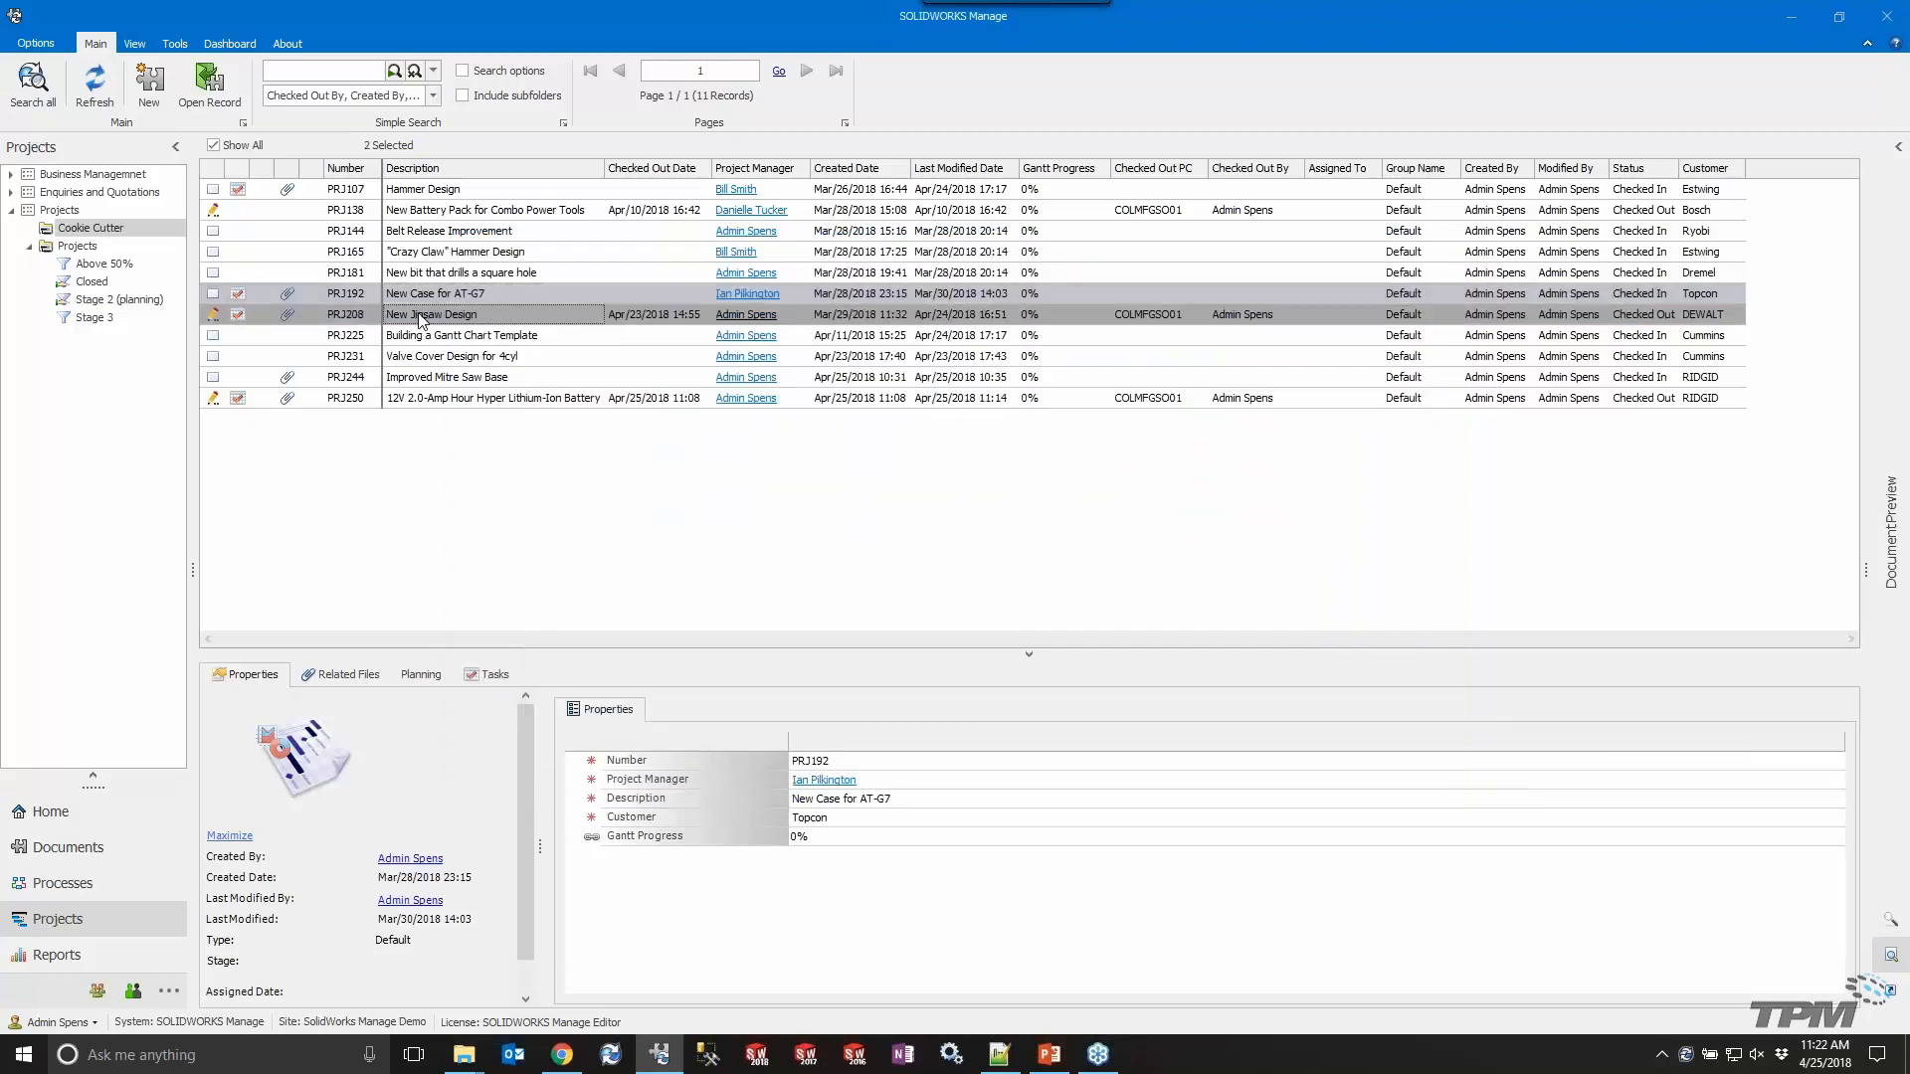
right_click(419, 317)
click(515, 393)
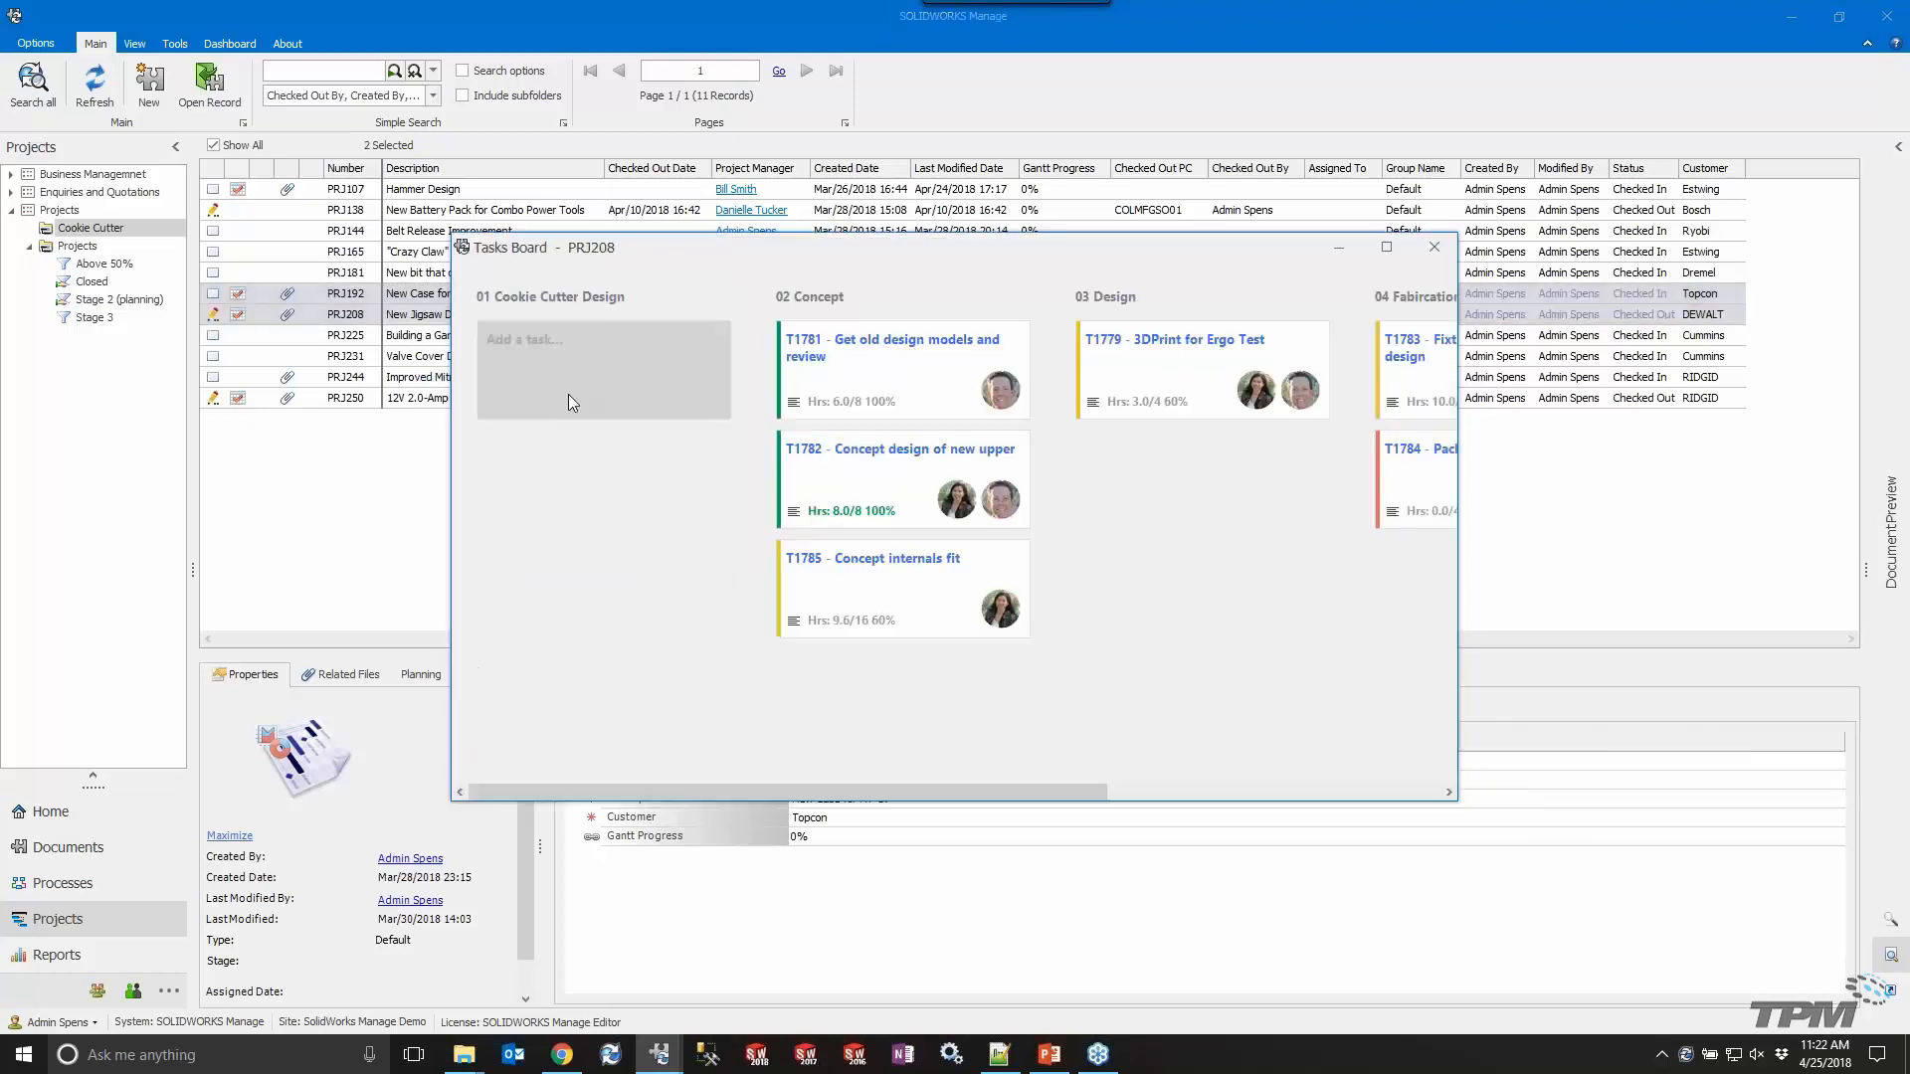
drag(1457, 746, 1794, 748)
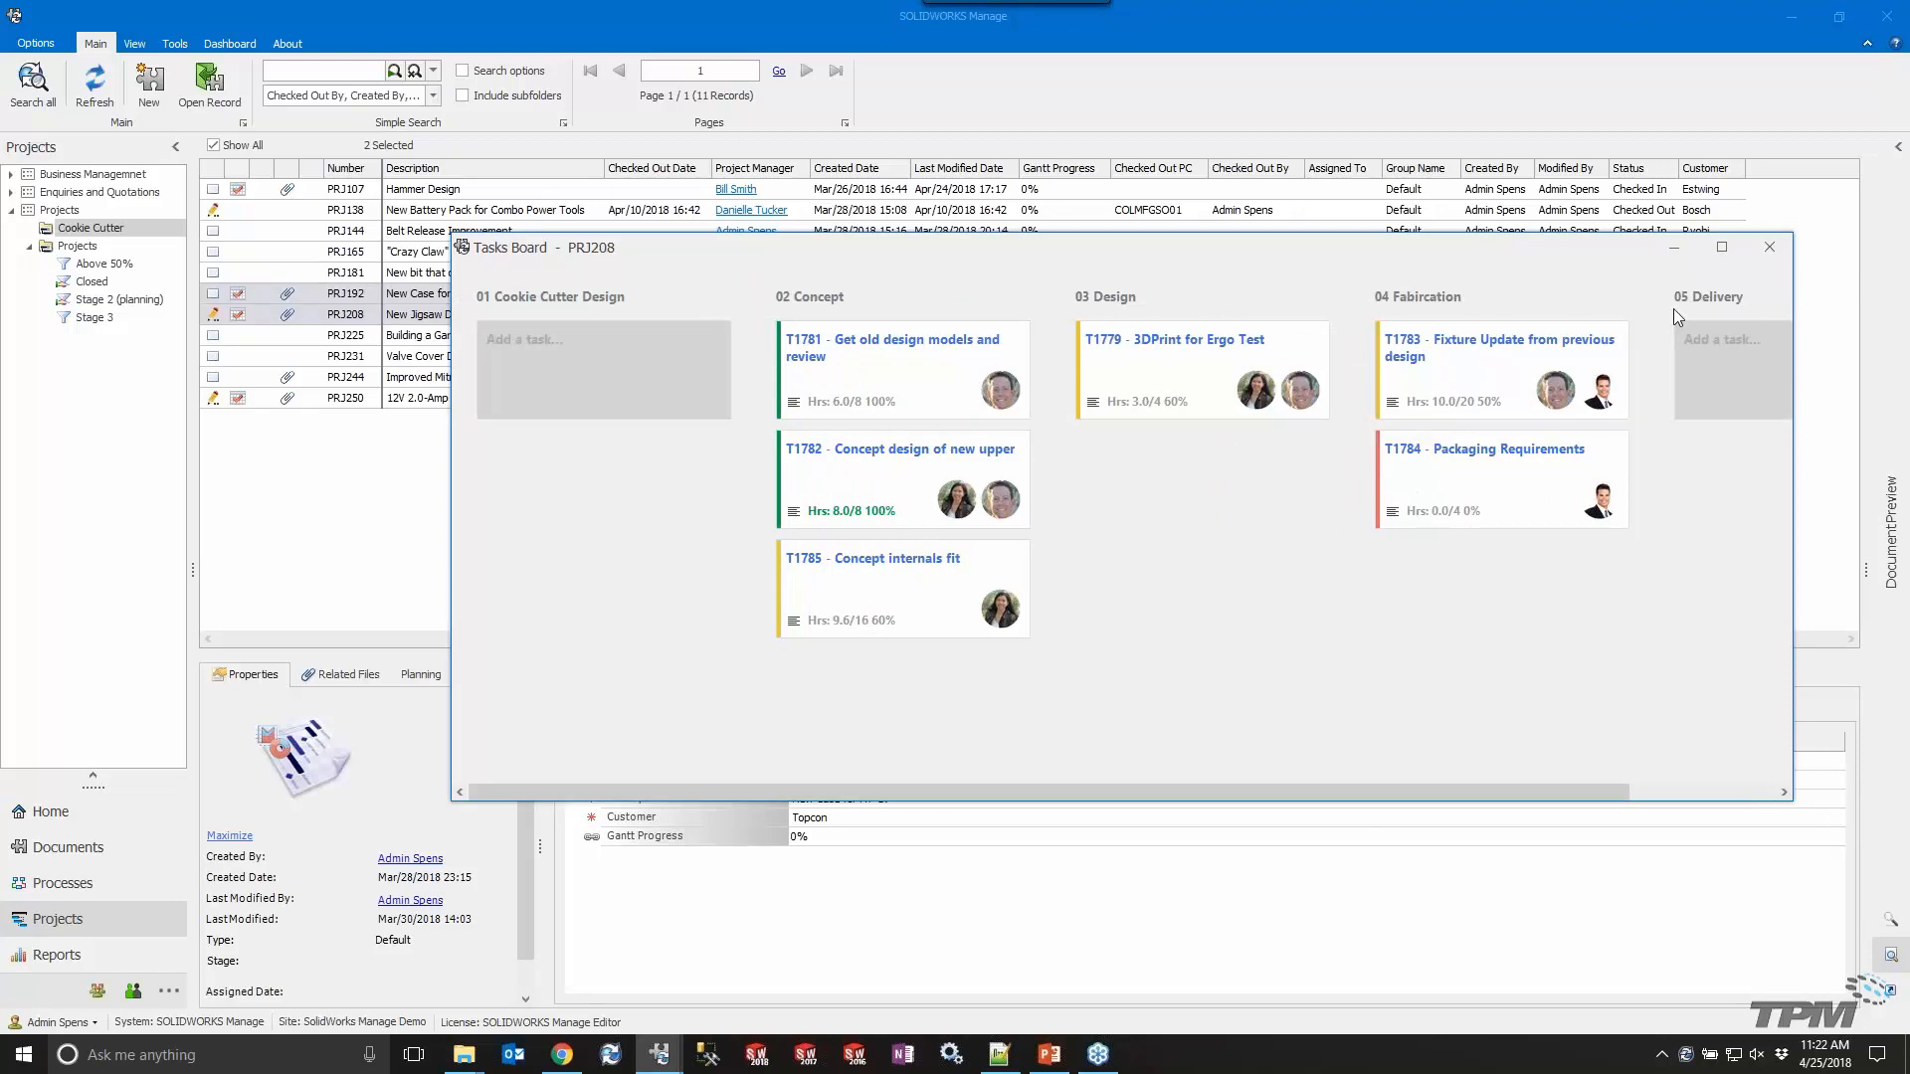
click(1767, 255)
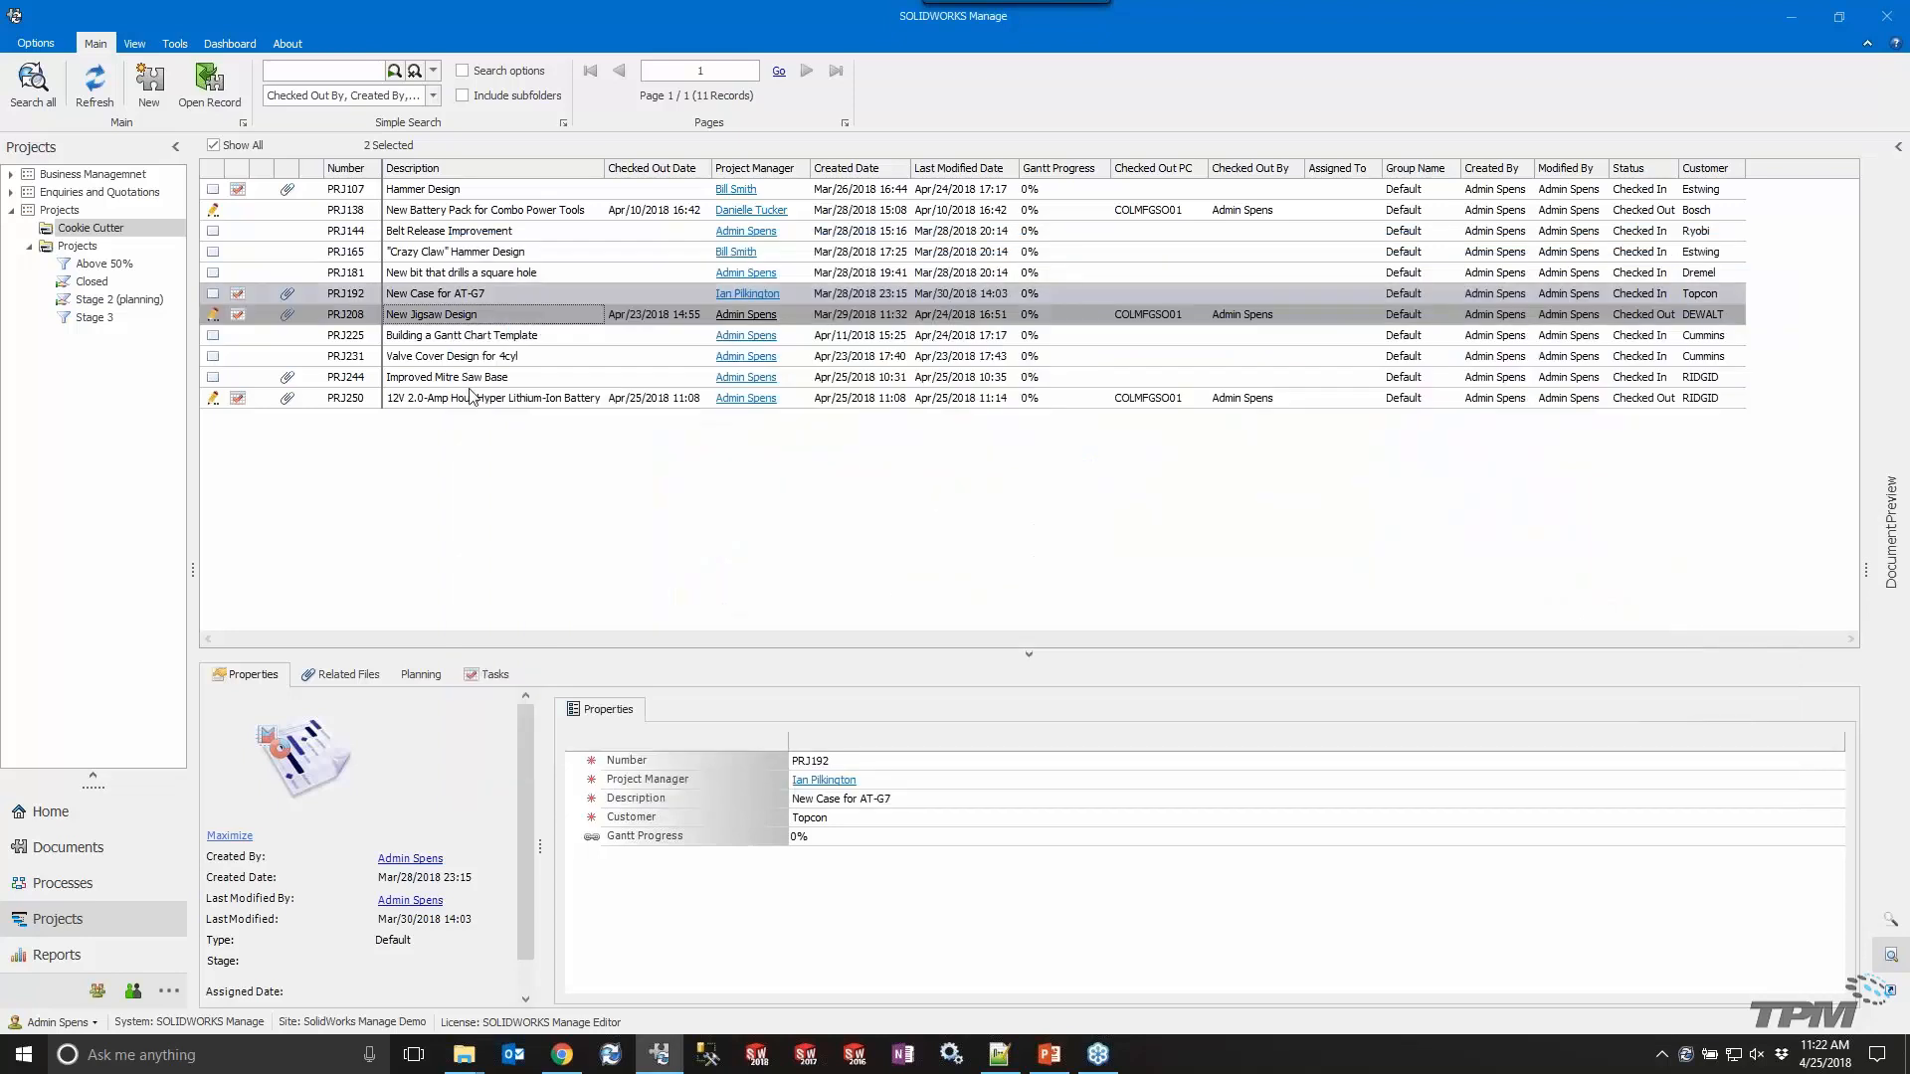
Show projects PRJ181 through PRJ250 together in the project planning Gantt chart, widening the window and its project list.
click(460, 299)
click(473, 280)
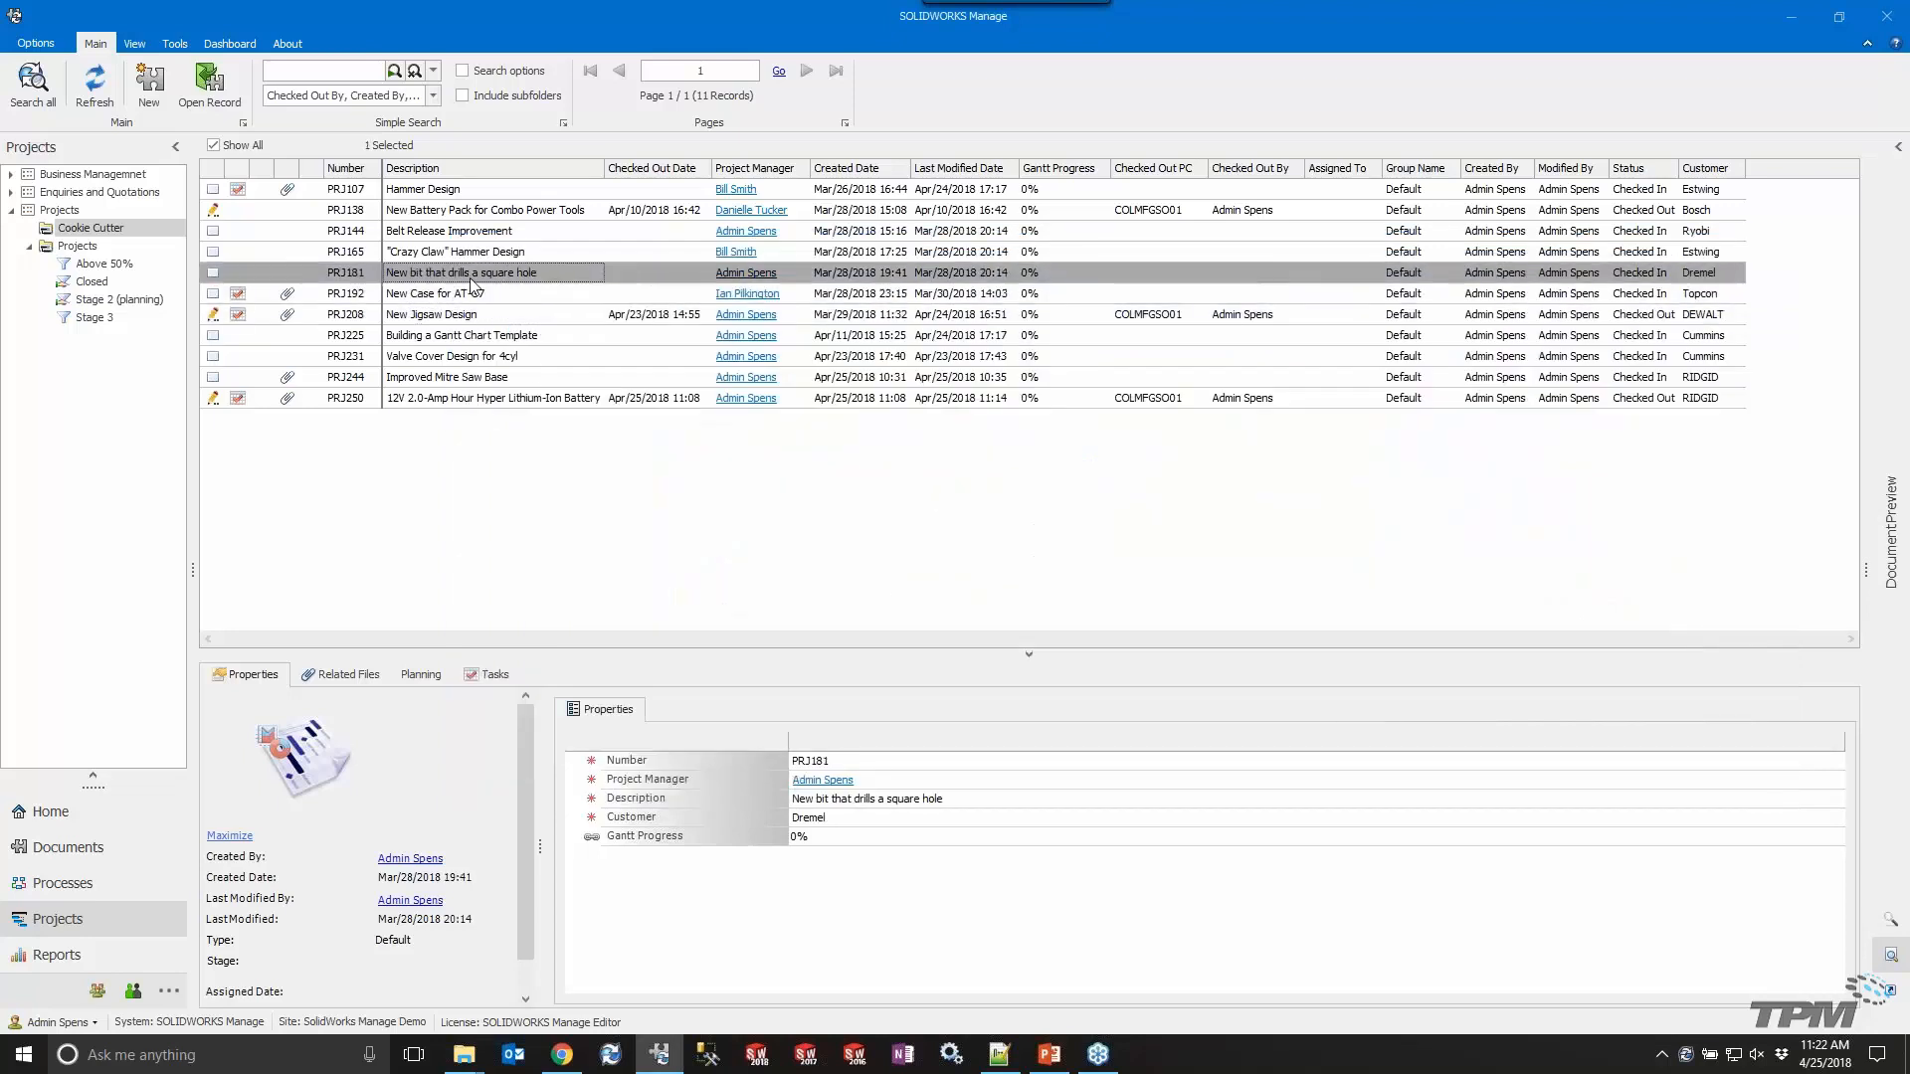
shift+click(470, 399)
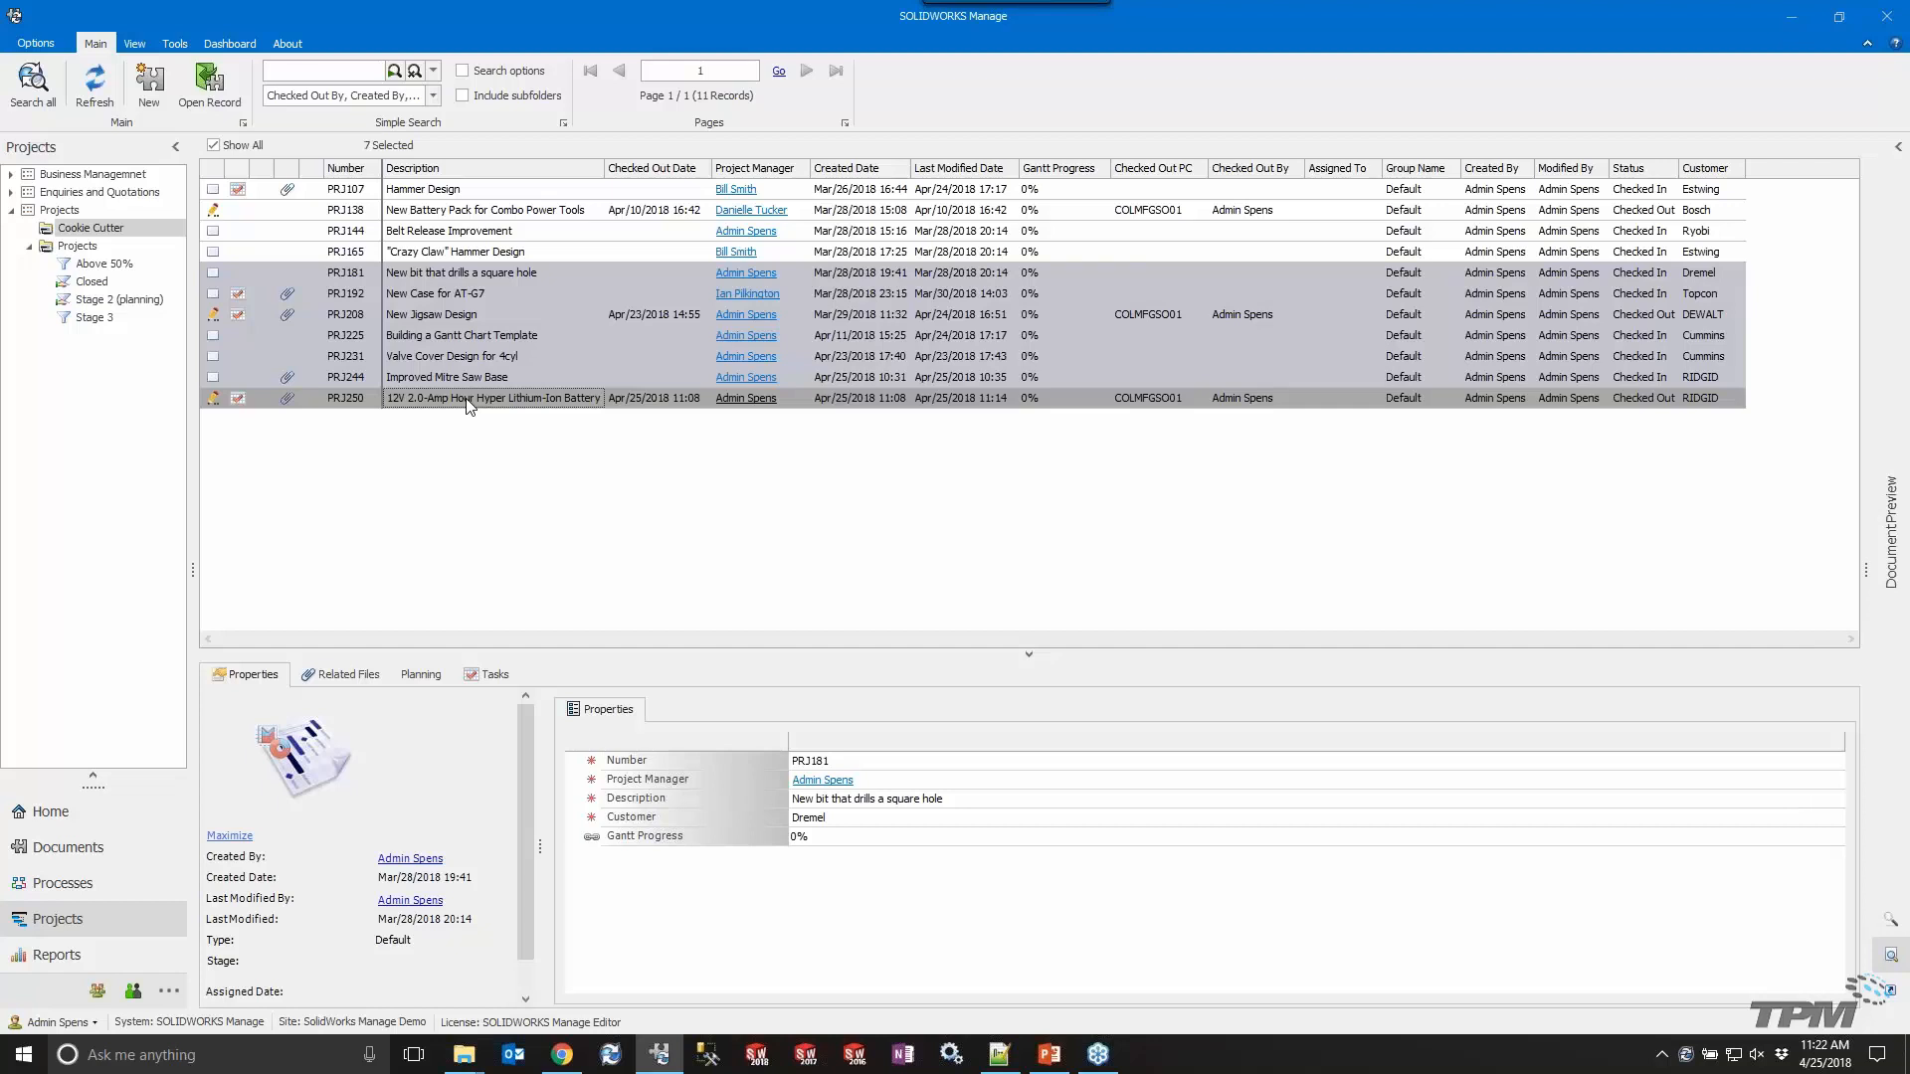
right_click(468, 402)
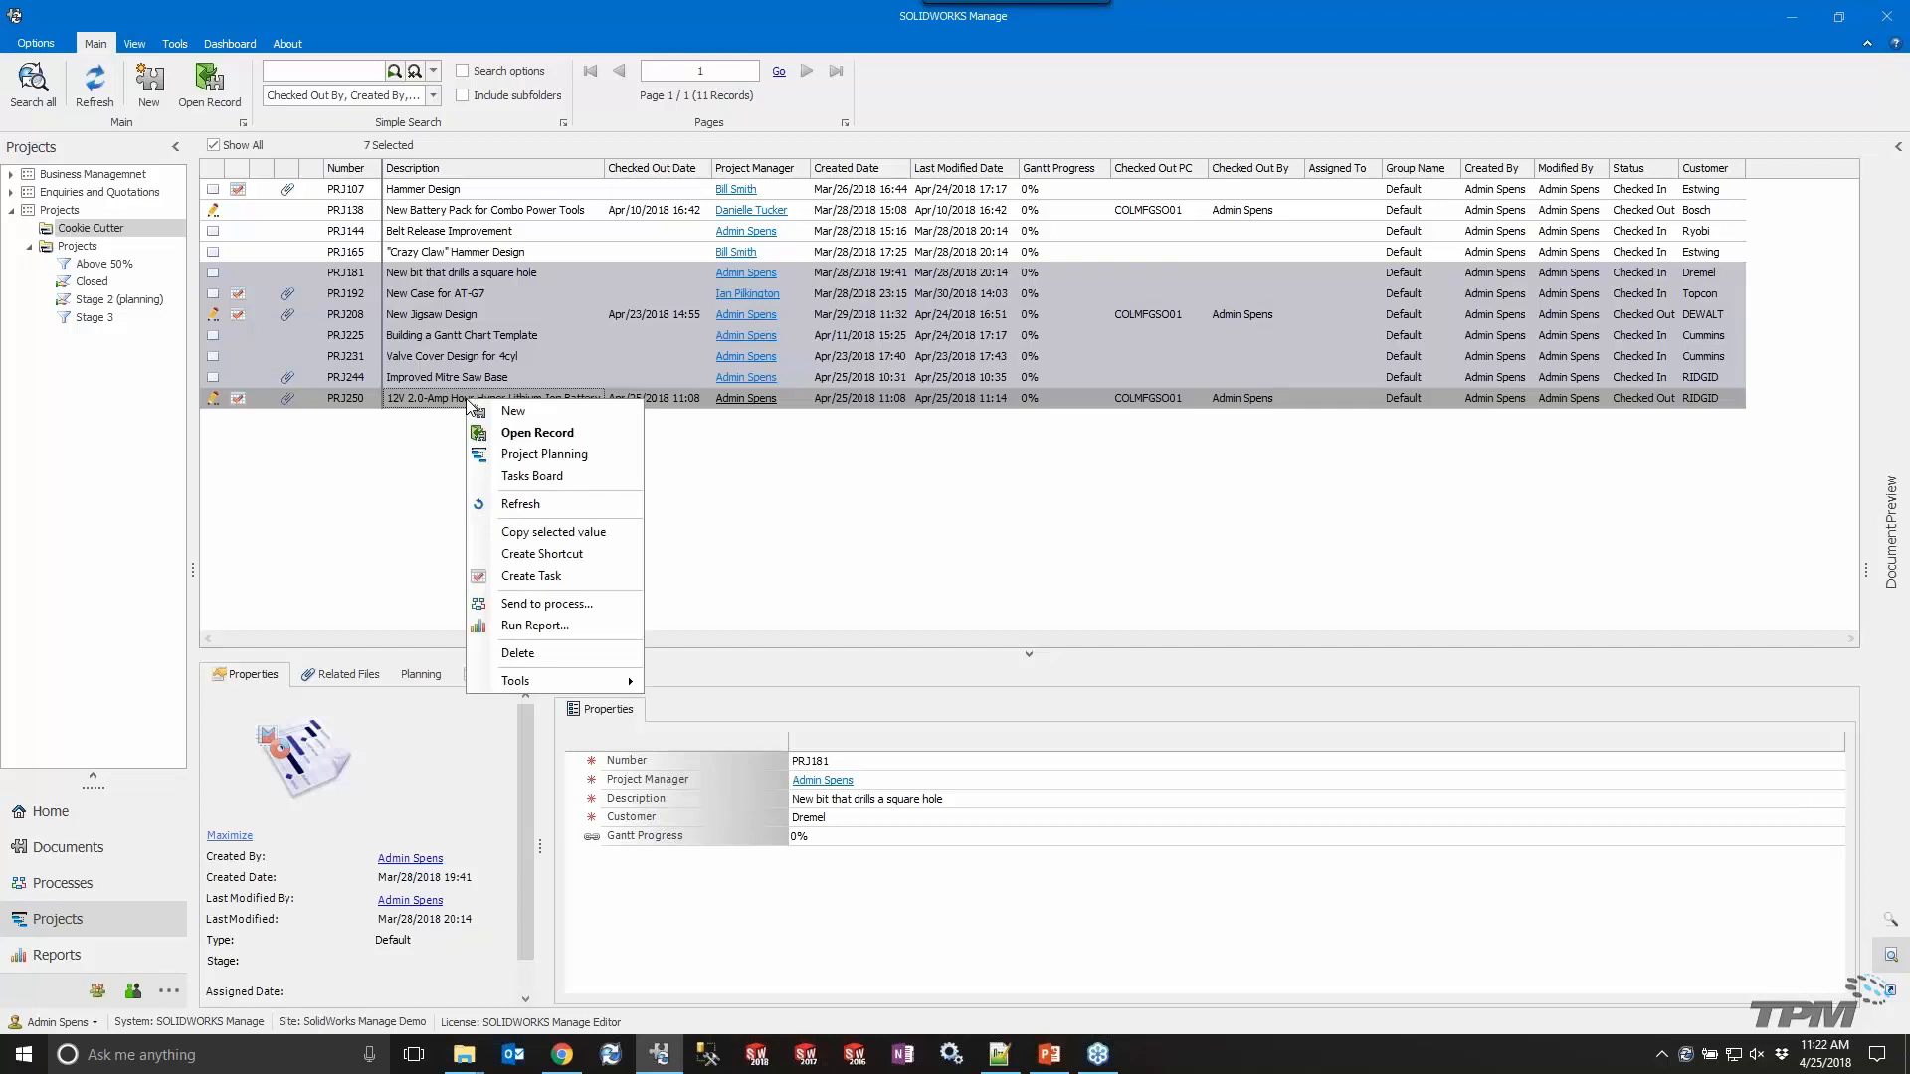
click(572, 464)
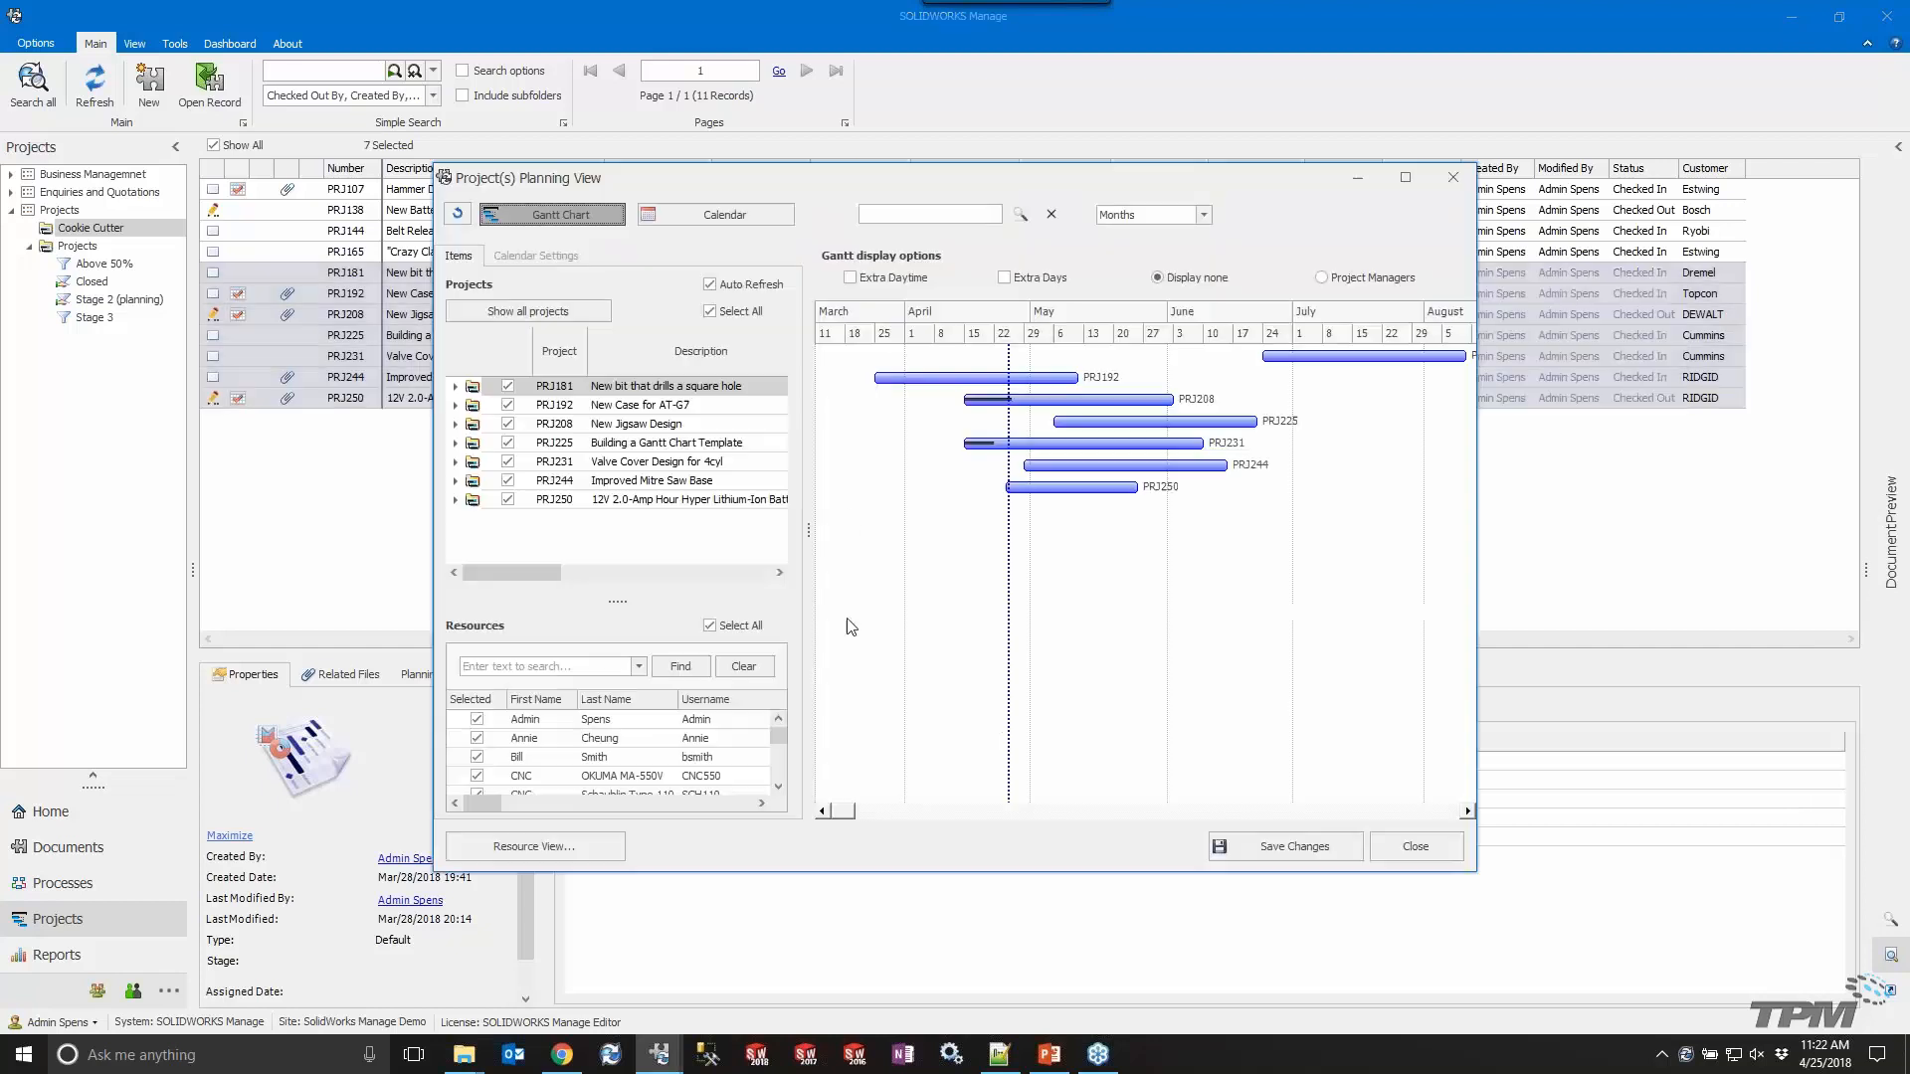
drag(438, 403, 83, 364)
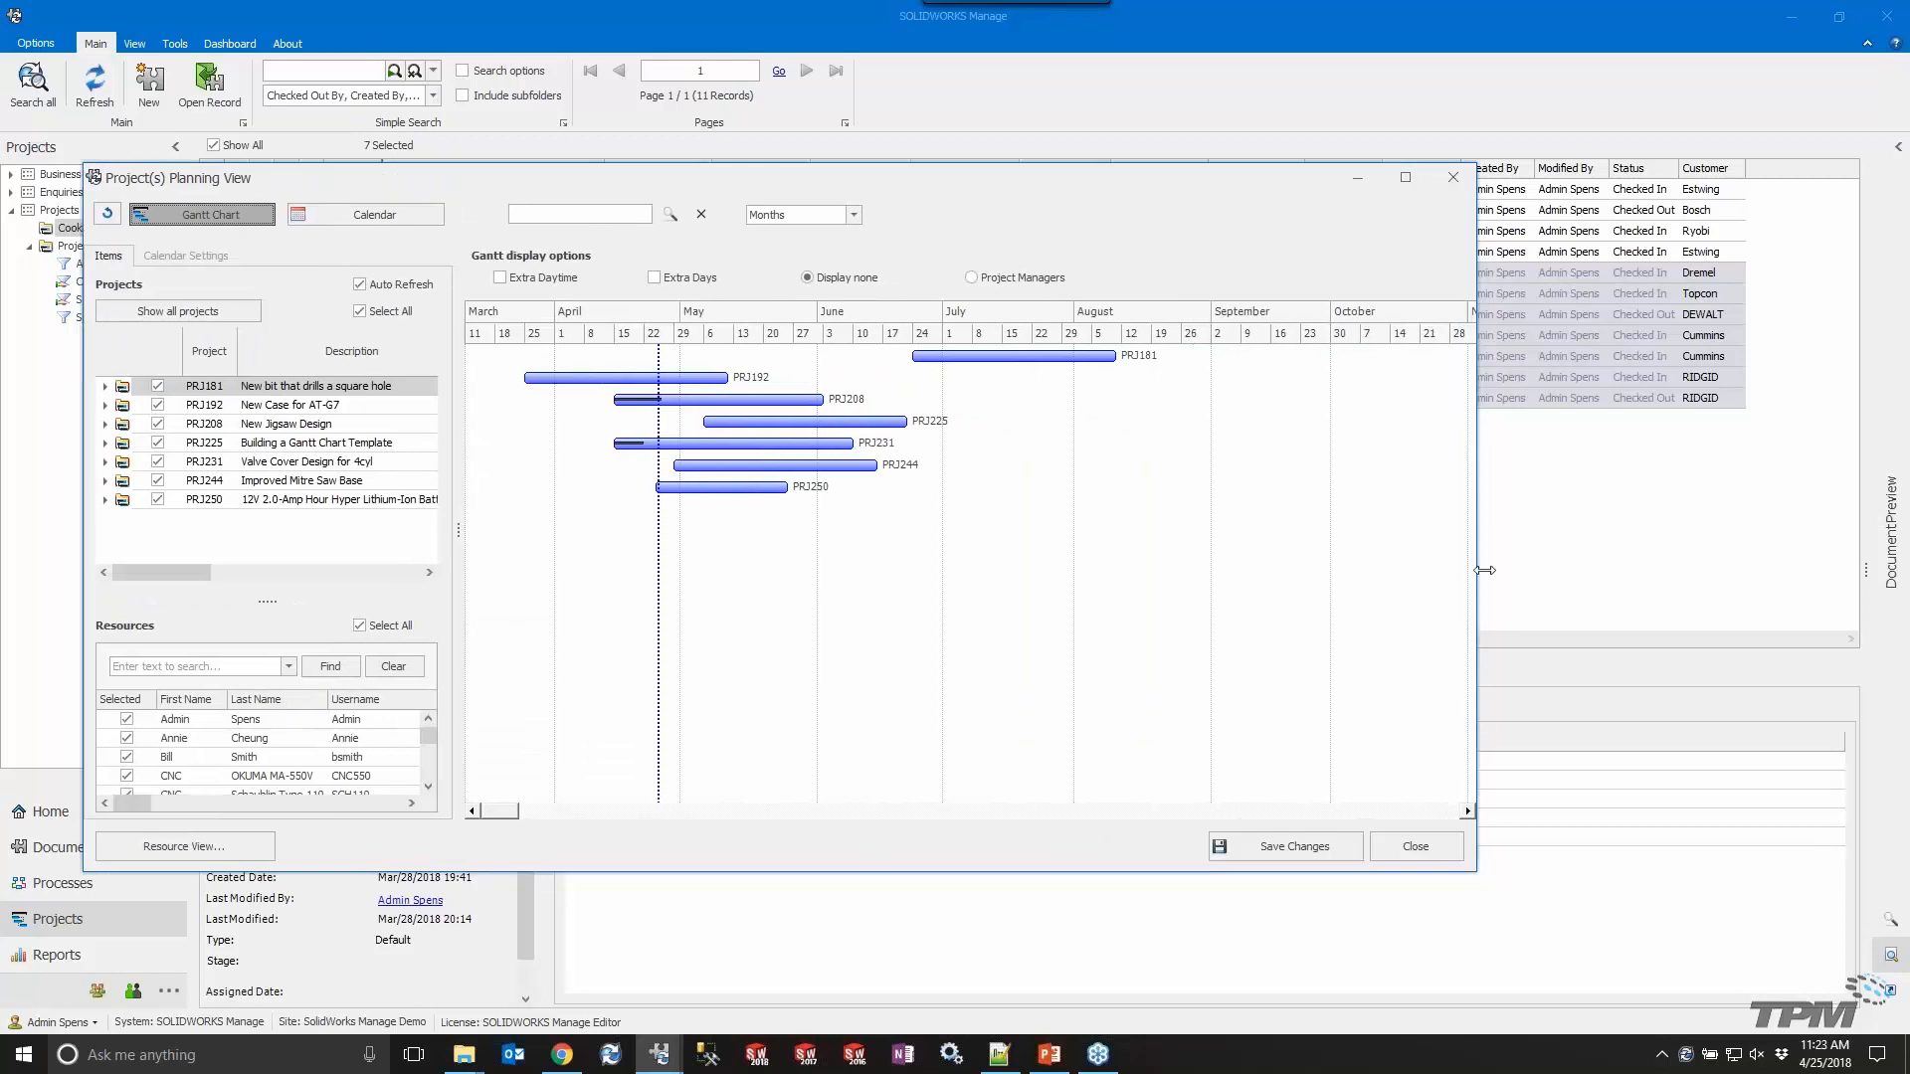
drag(1476, 575, 1654, 575)
drag(453, 485, 615, 497)
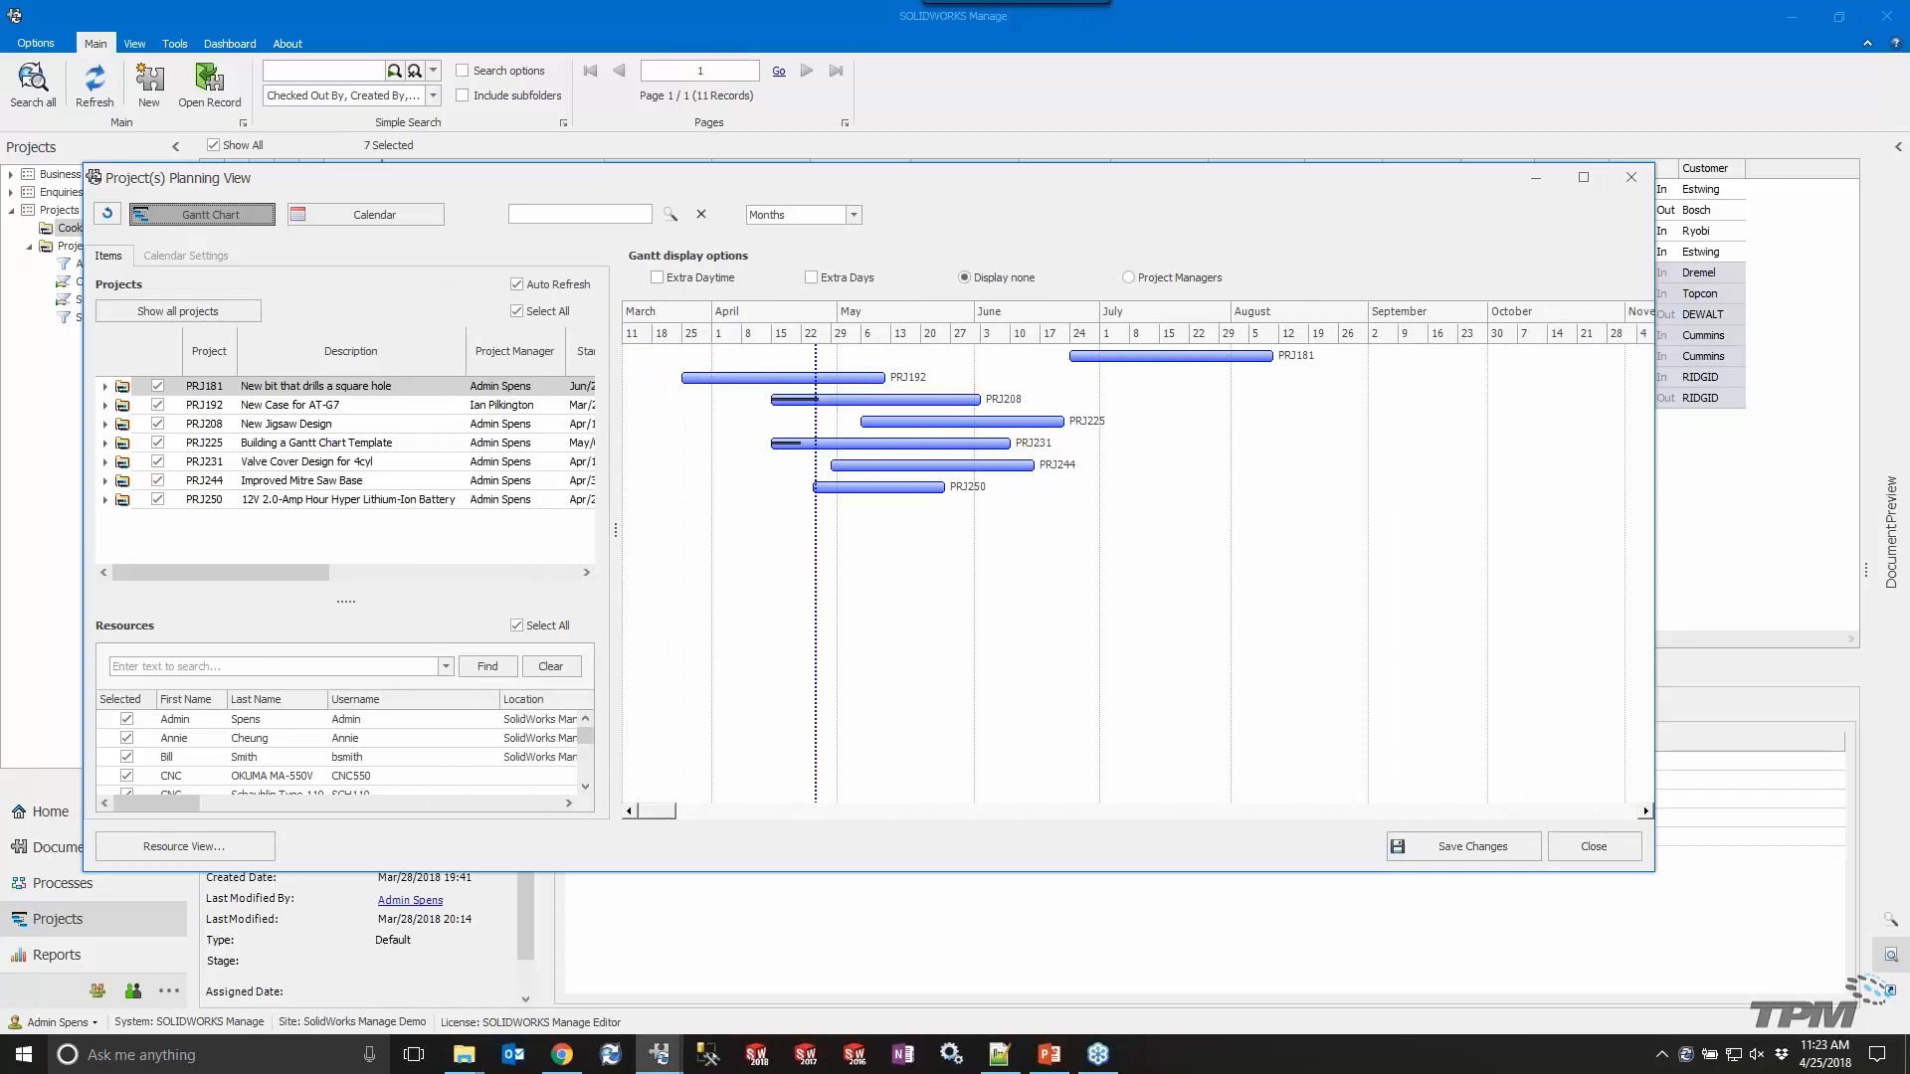
Sort the planning list by project manager and exclude PRJ192, New Case for AT-G7, from the checked projects.
click(515, 350)
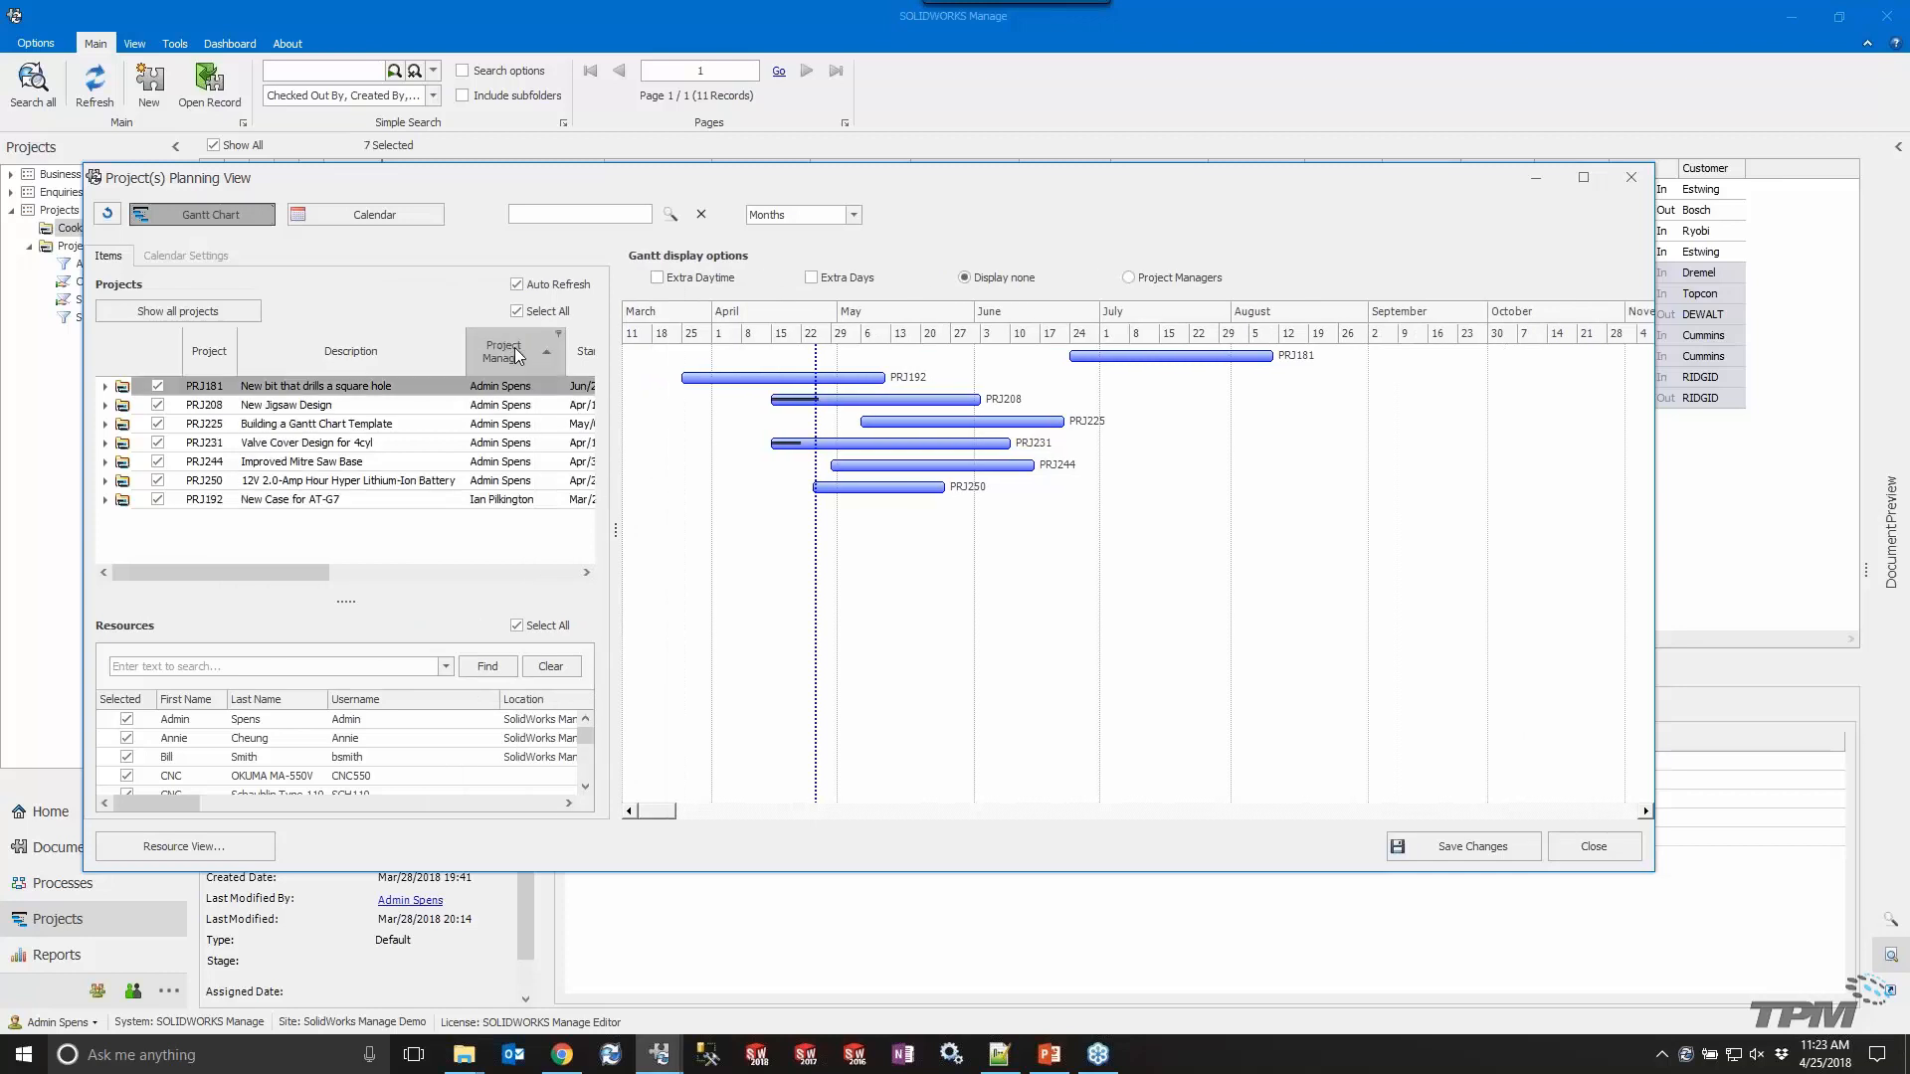
click(157, 500)
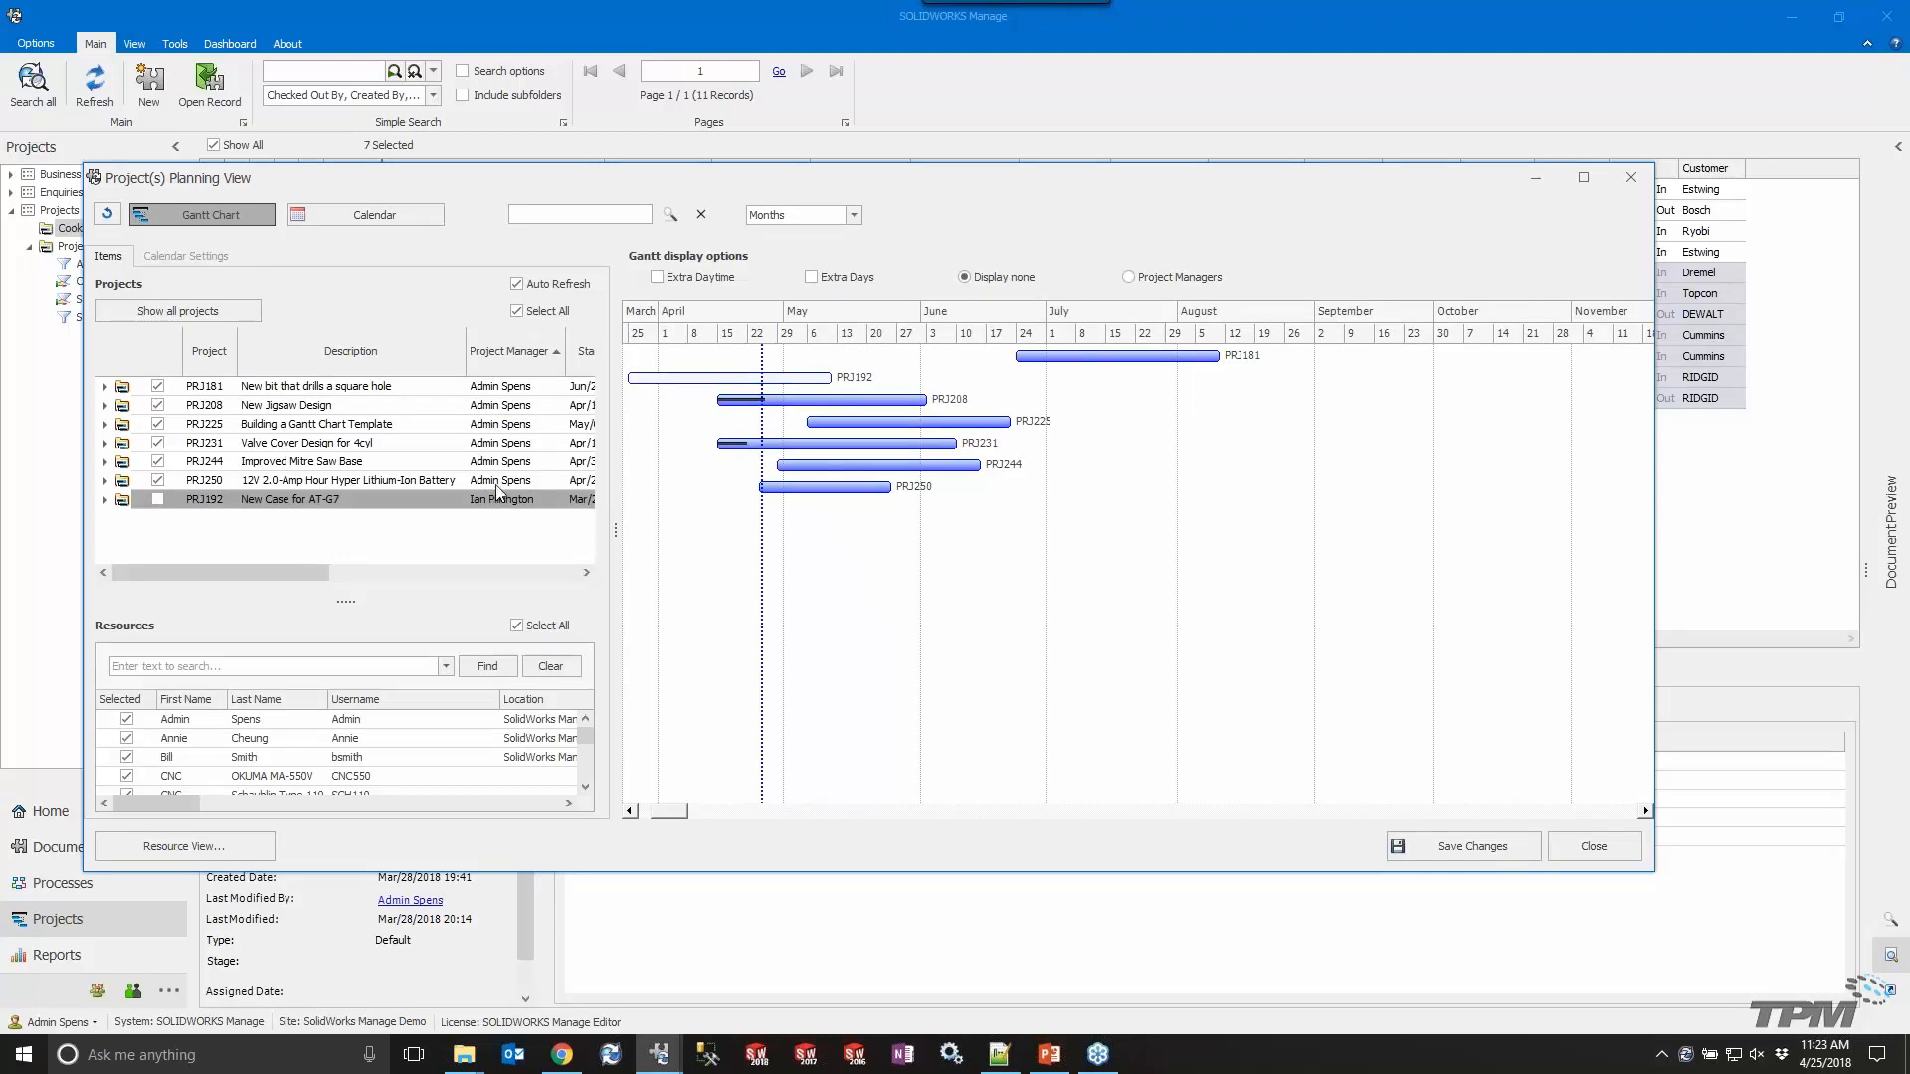
Reschedule PRJ181 to start in early August and PRJ225 in early June by moving their Gantt bars.
click(336, 389)
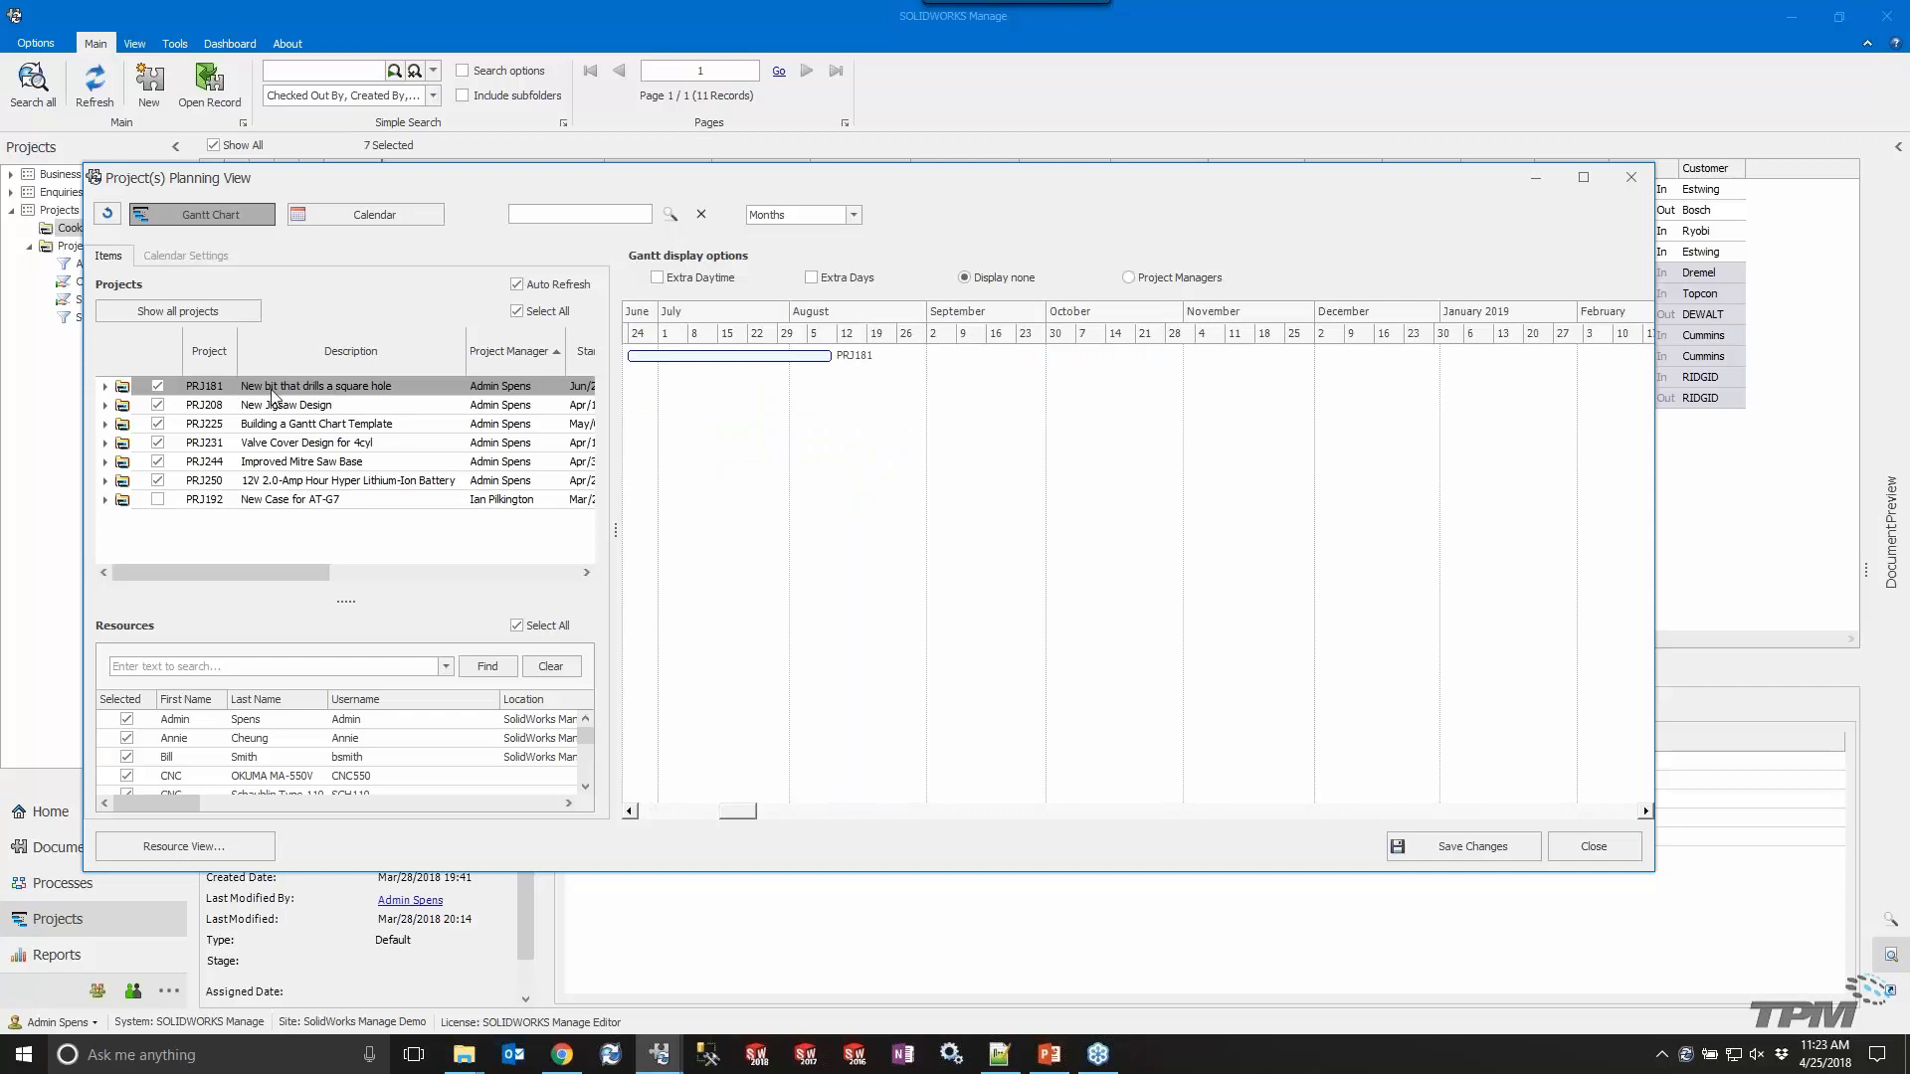
drag(746, 820, 657, 818)
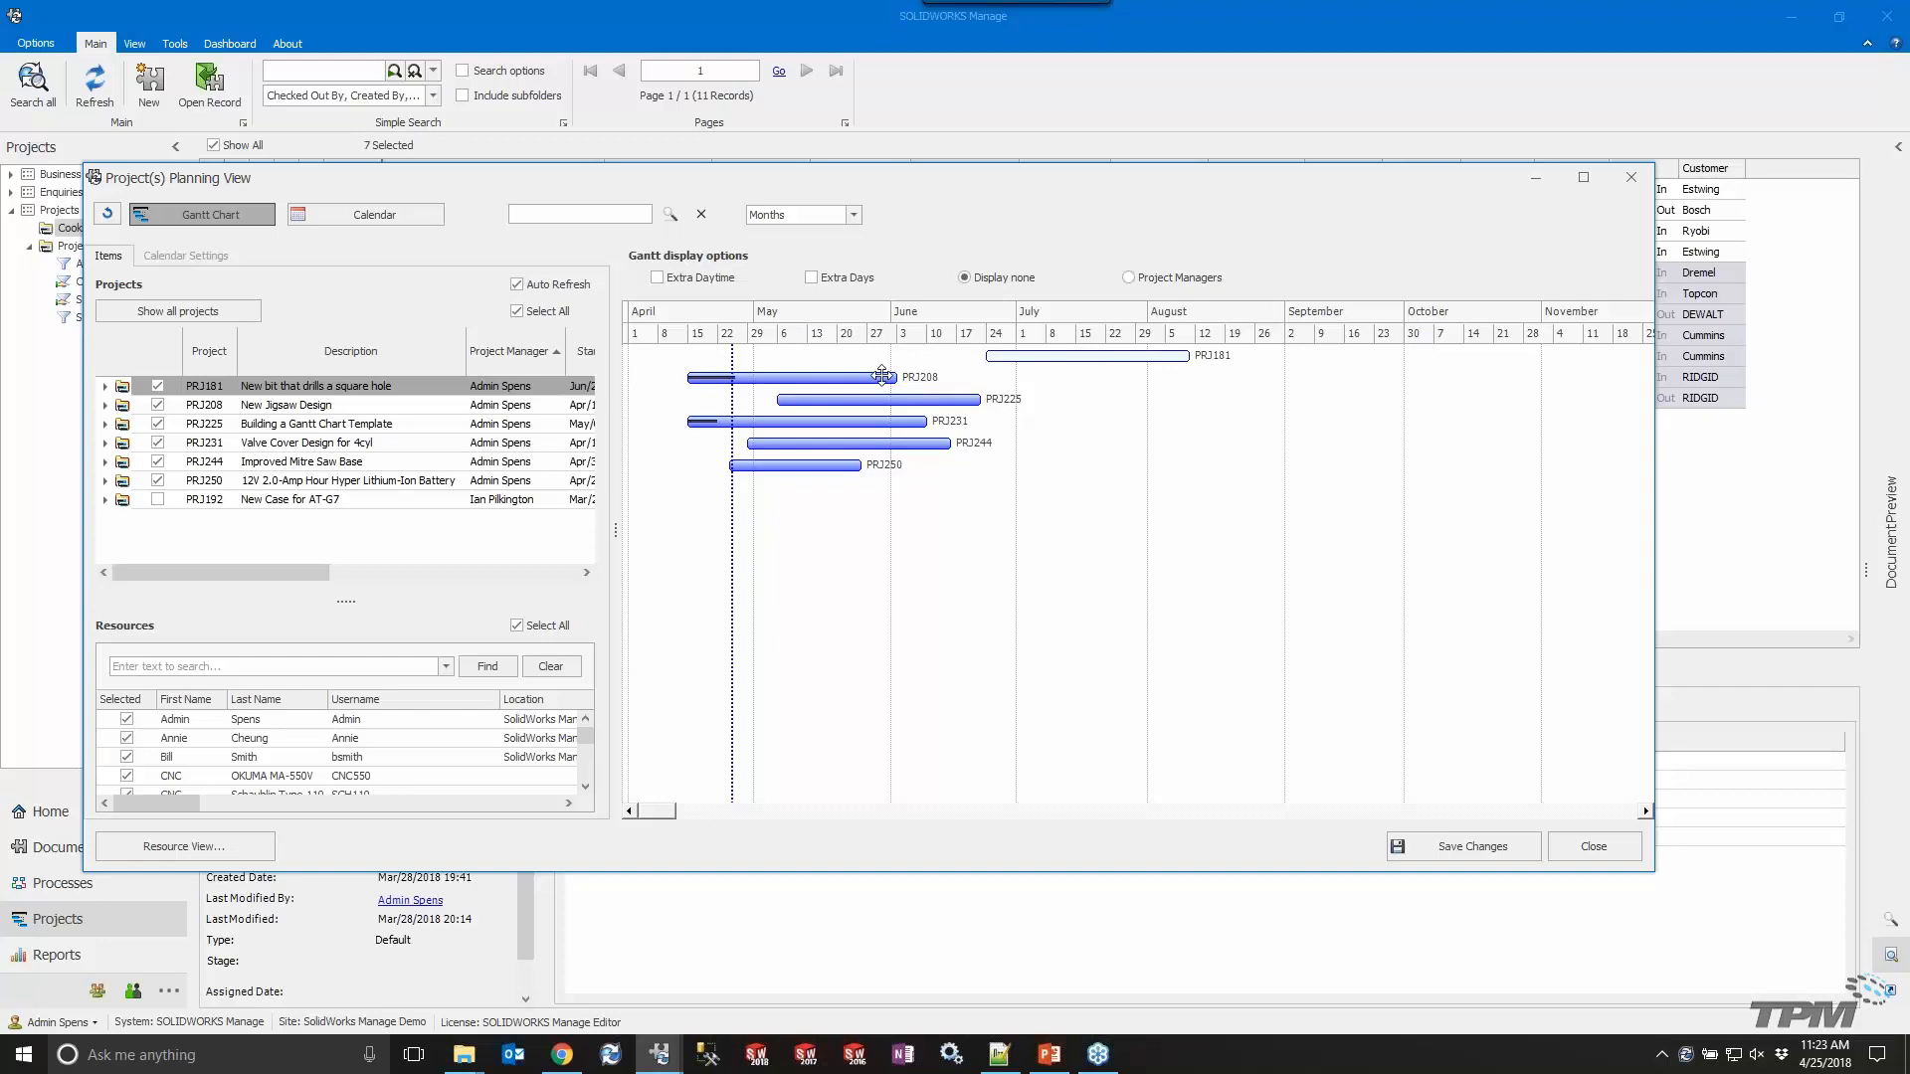
drag(1038, 356, 1224, 360)
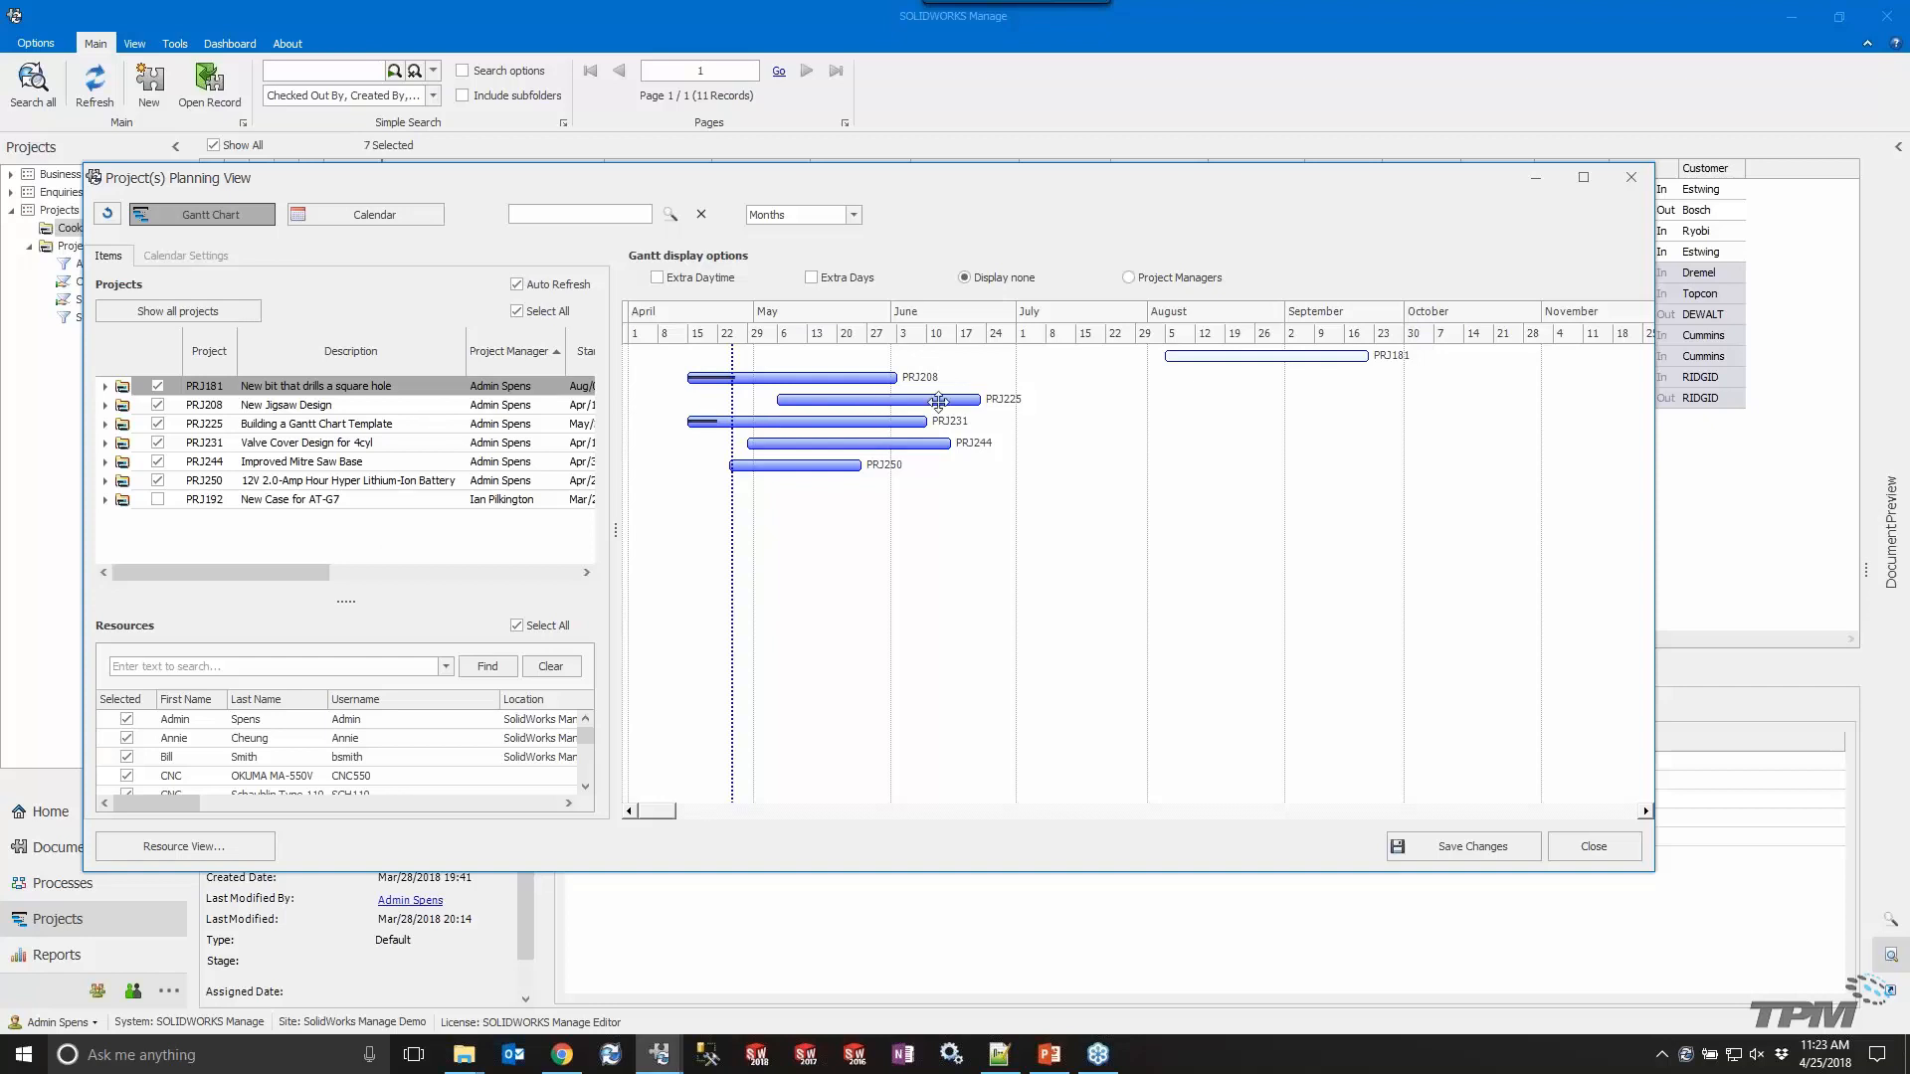
drag(938, 401, 981, 402)
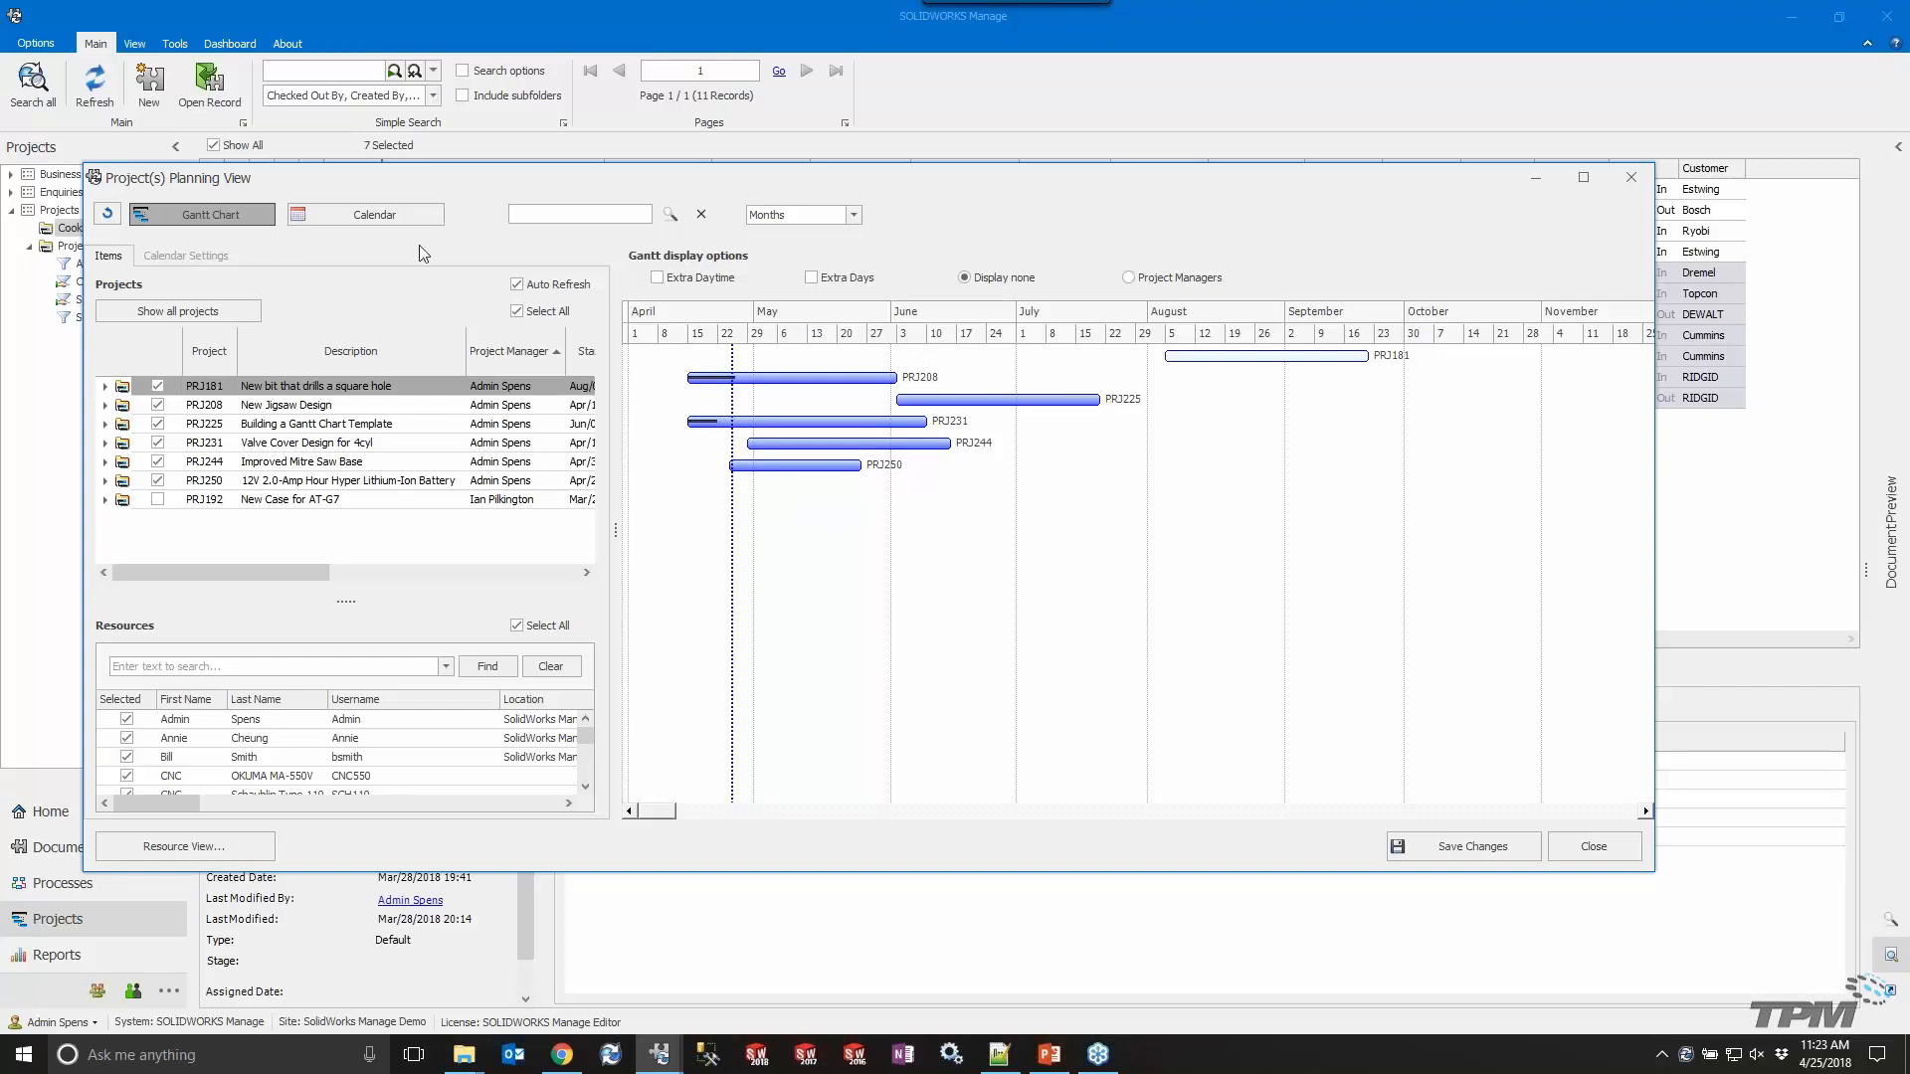
View the projects in the planning calendar by month, full week and timeline, adjusting the timeline scale to show several weeks.
click(379, 216)
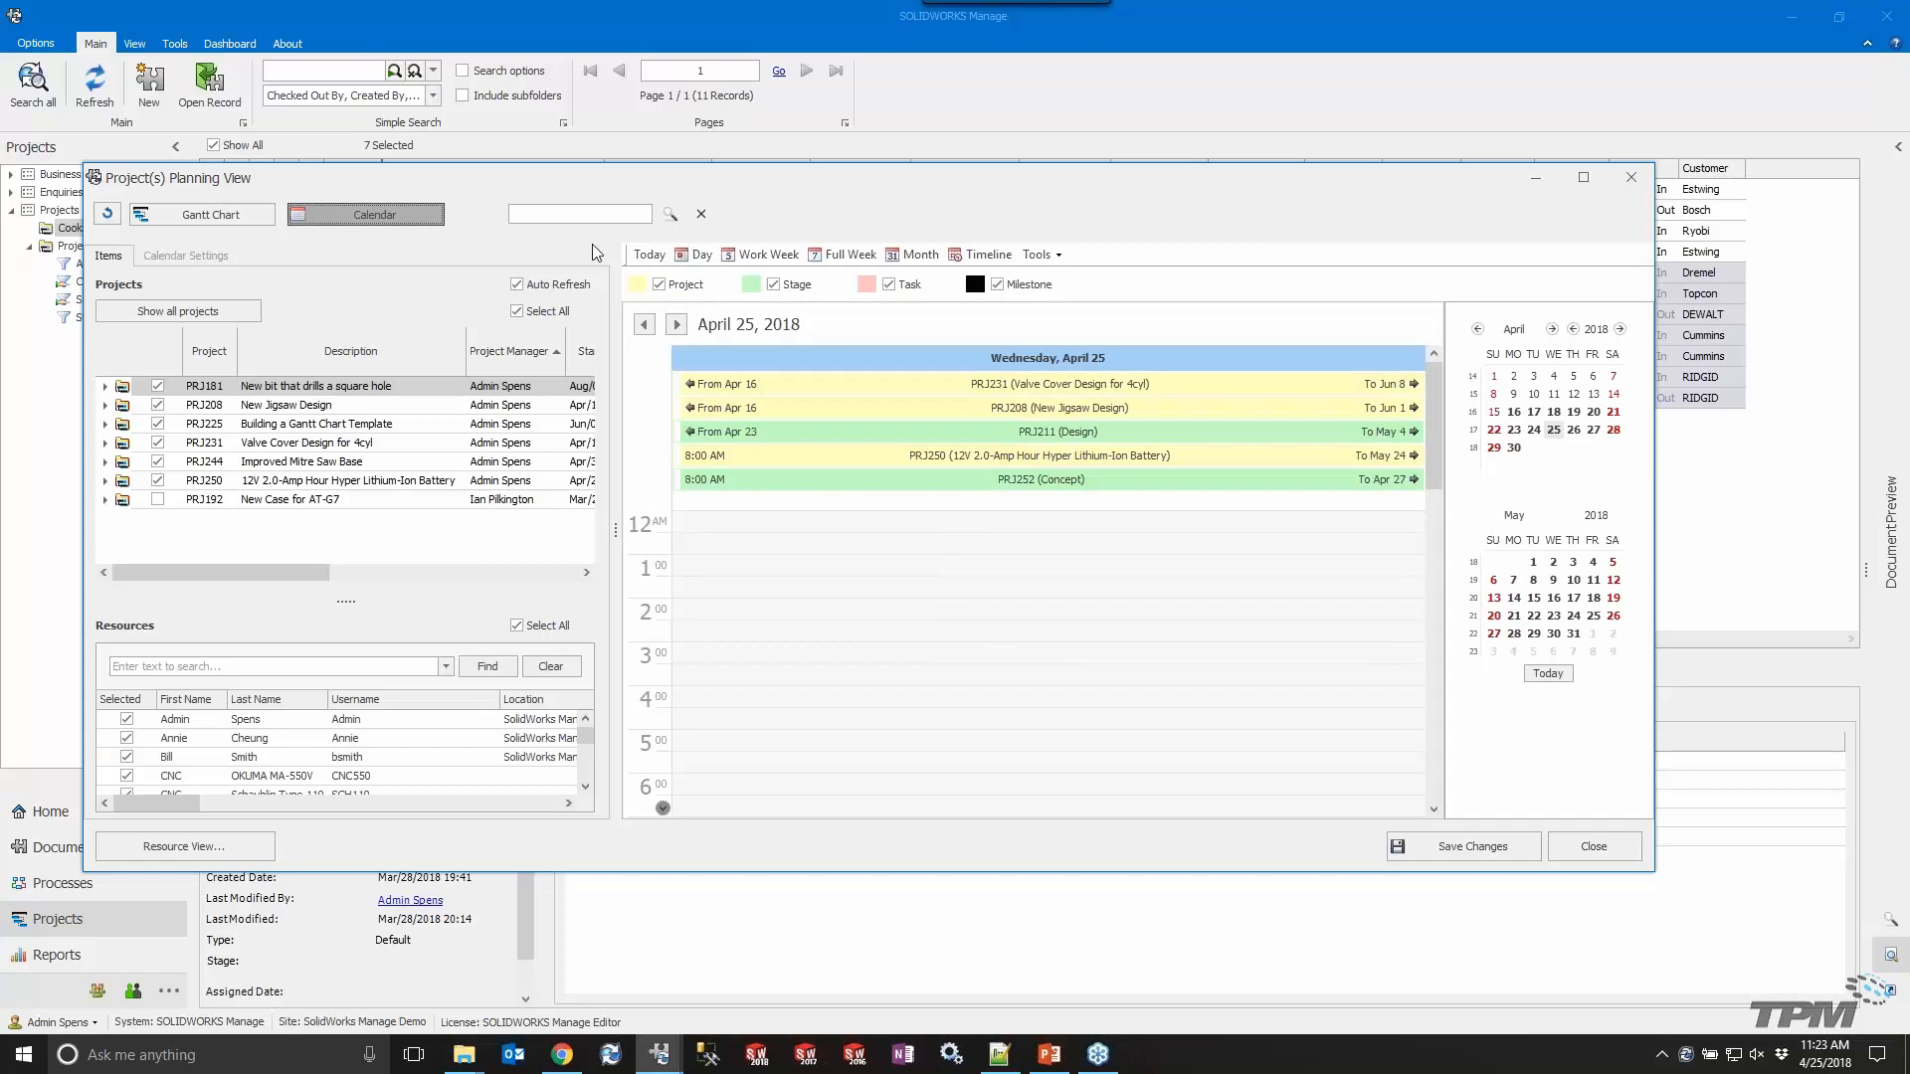
click(915, 255)
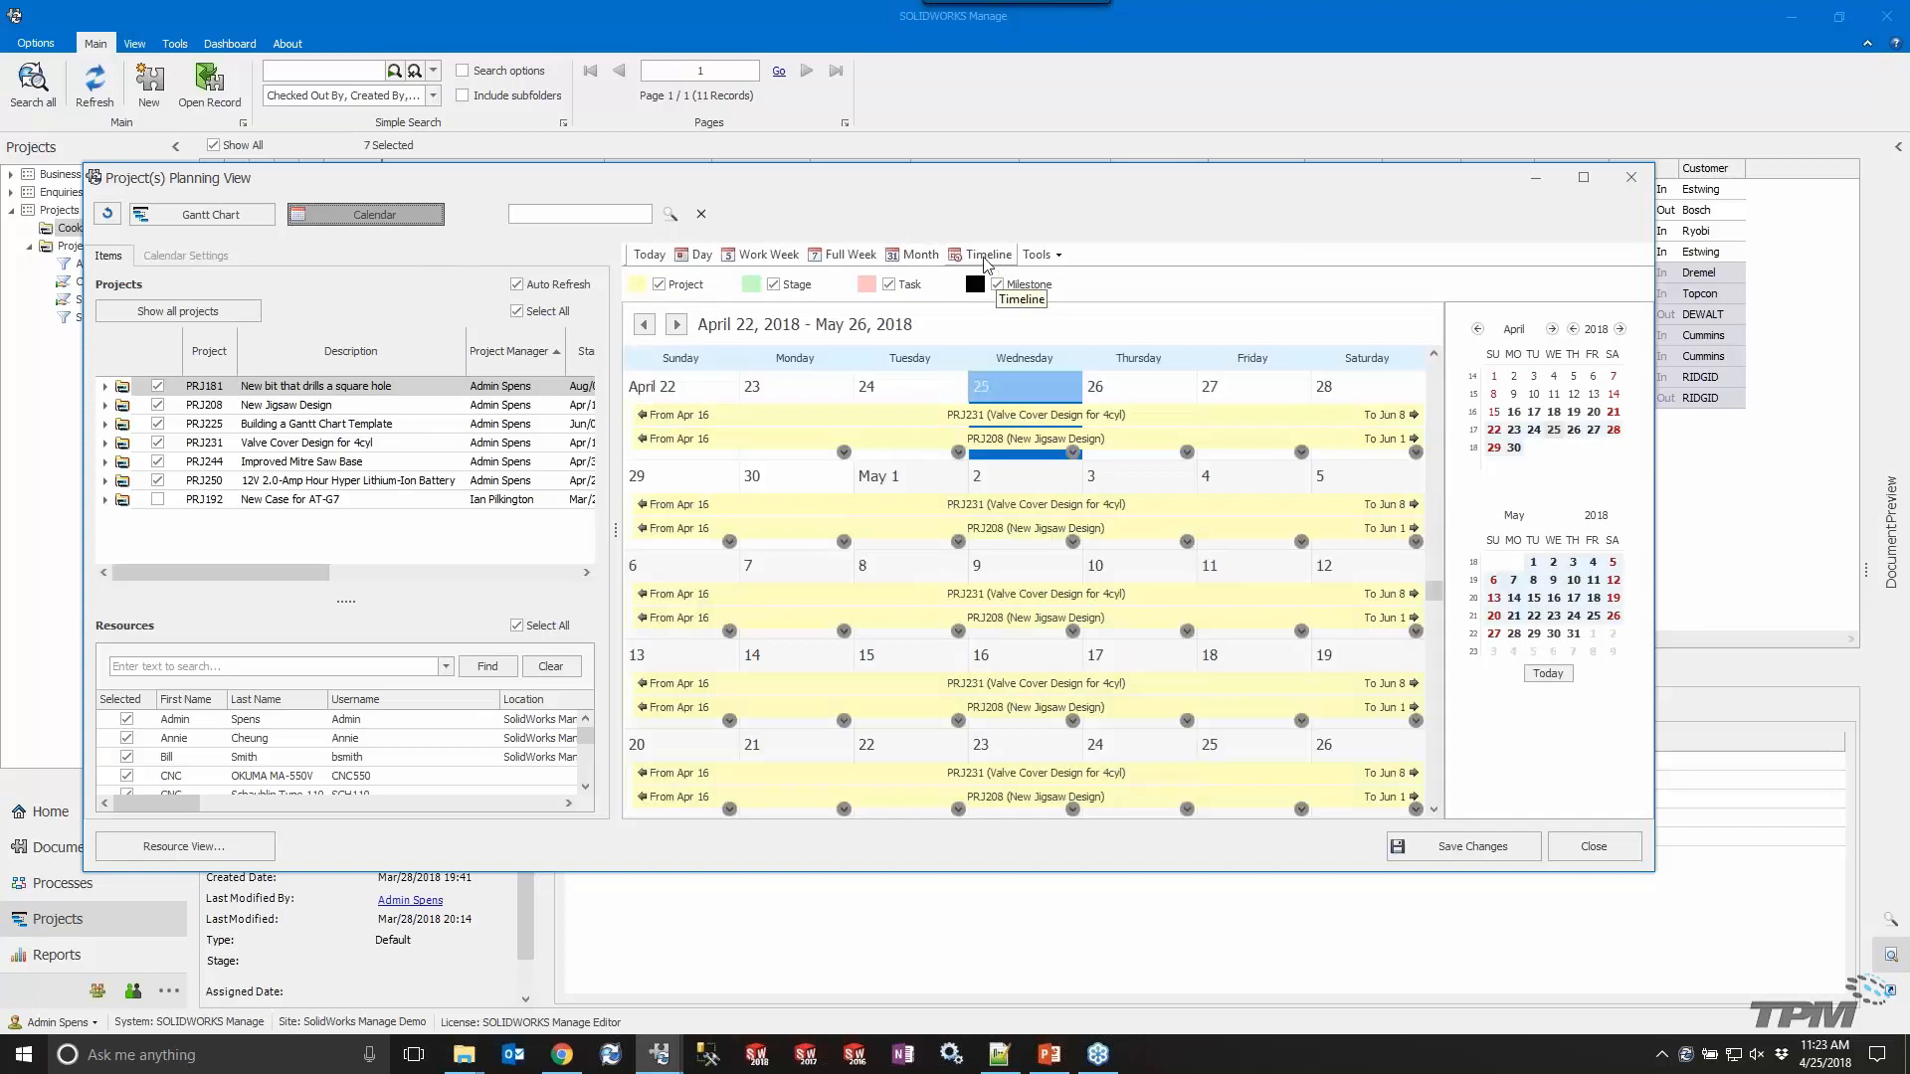
click(851, 255)
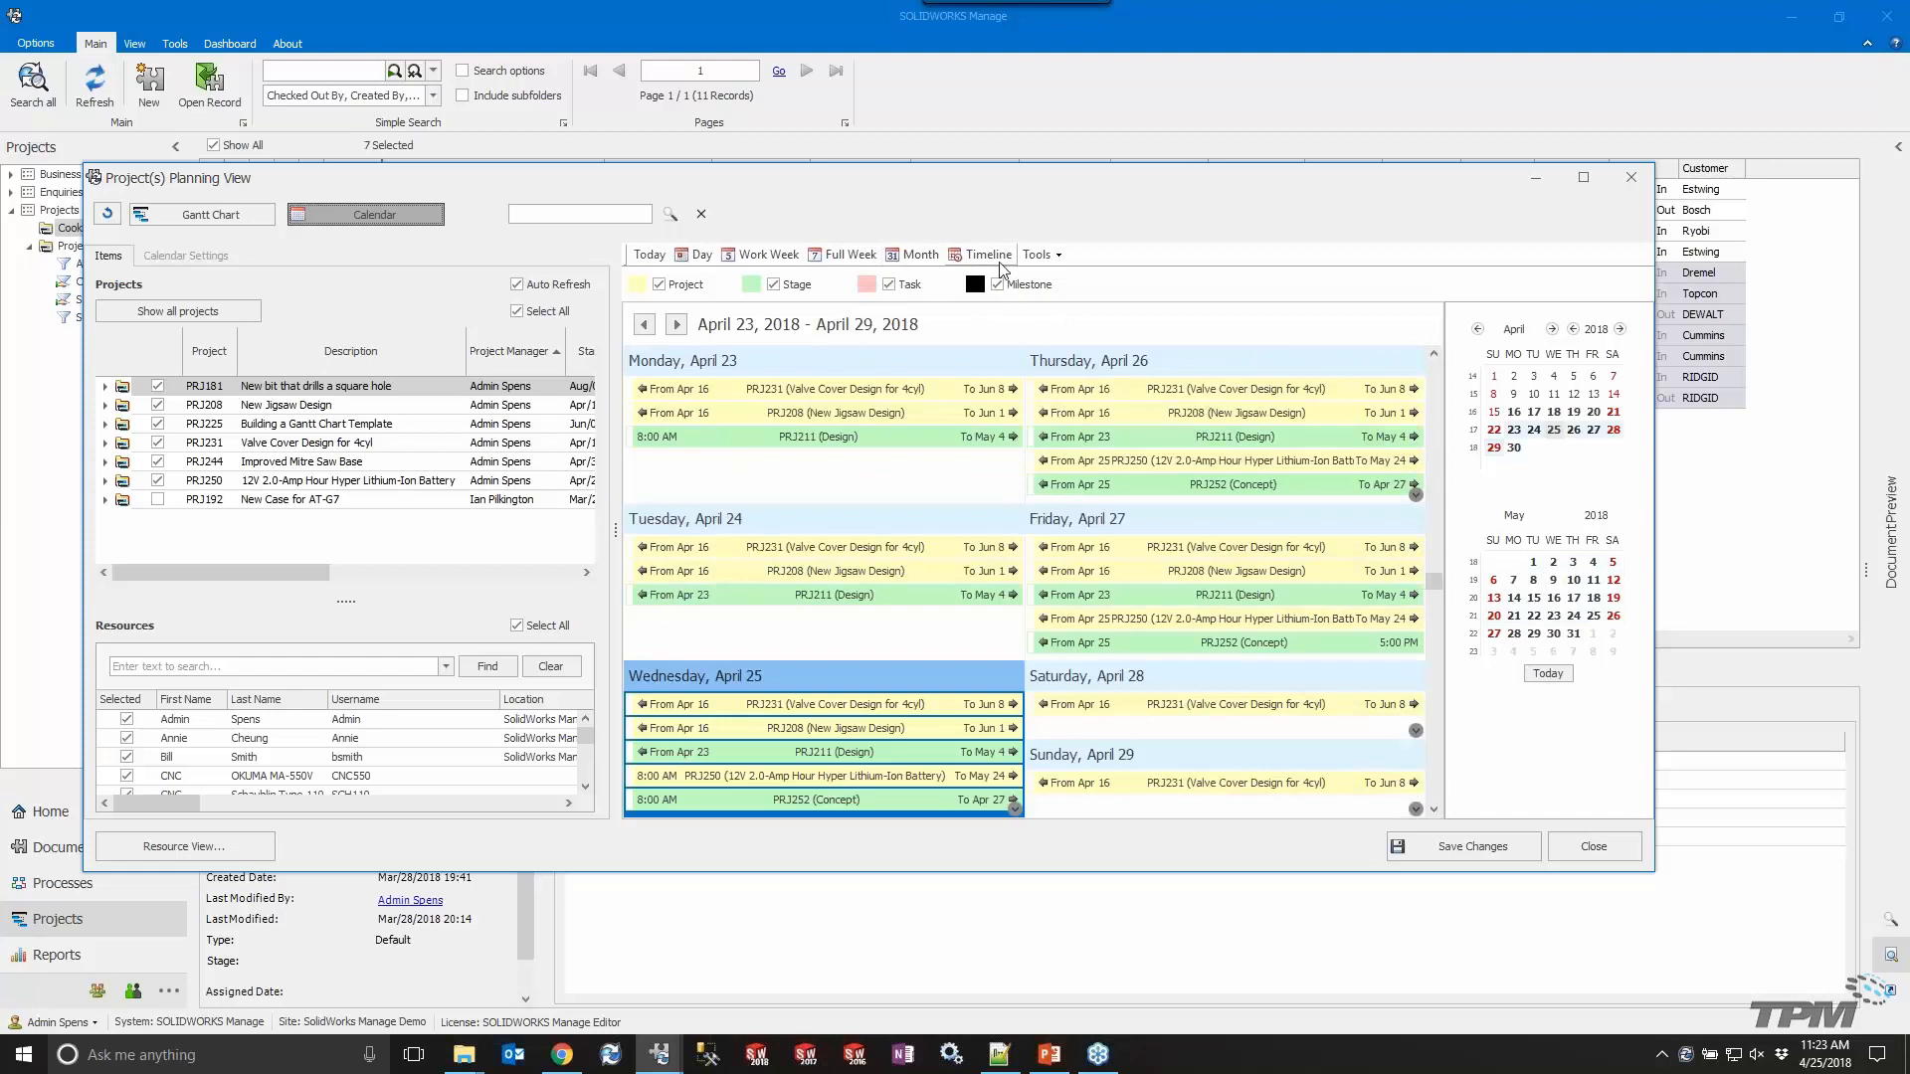
click(996, 260)
drag(833, 510, 789, 516)
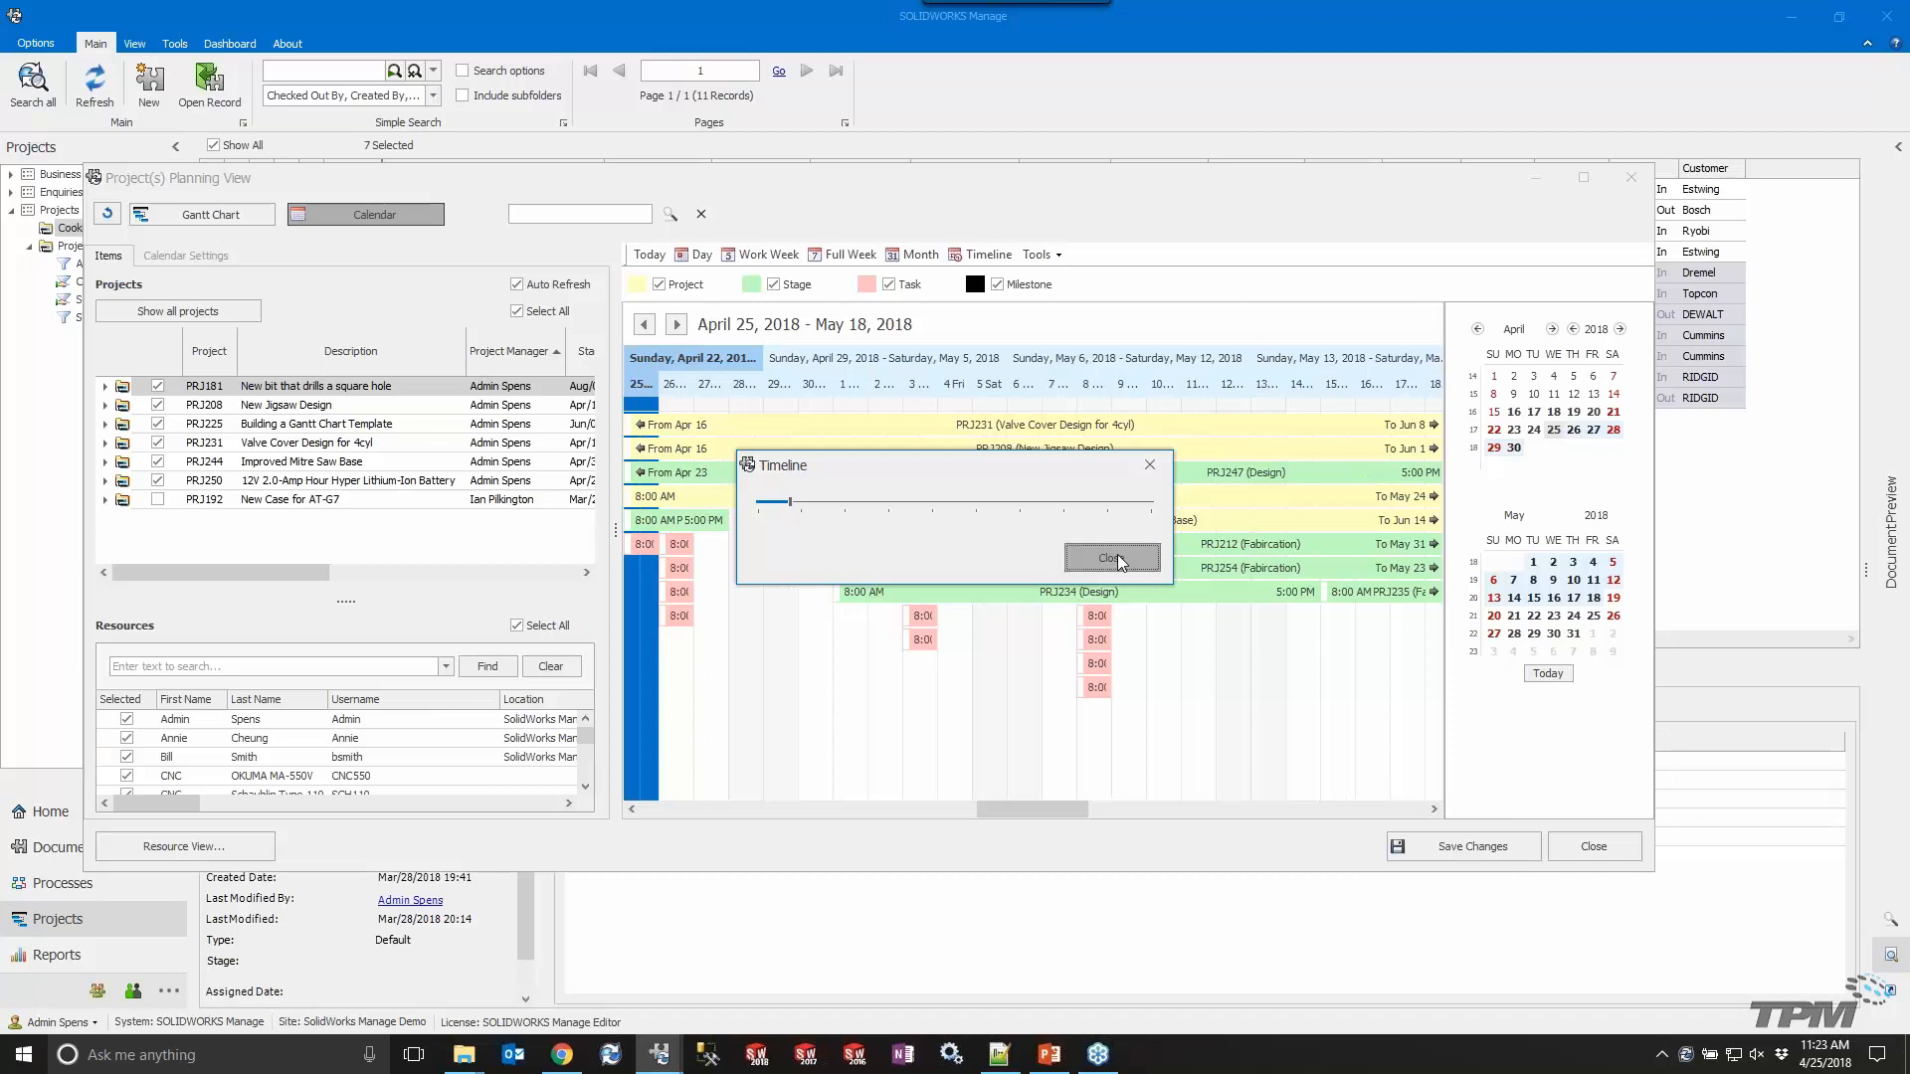
click(1118, 553)
click(1065, 256)
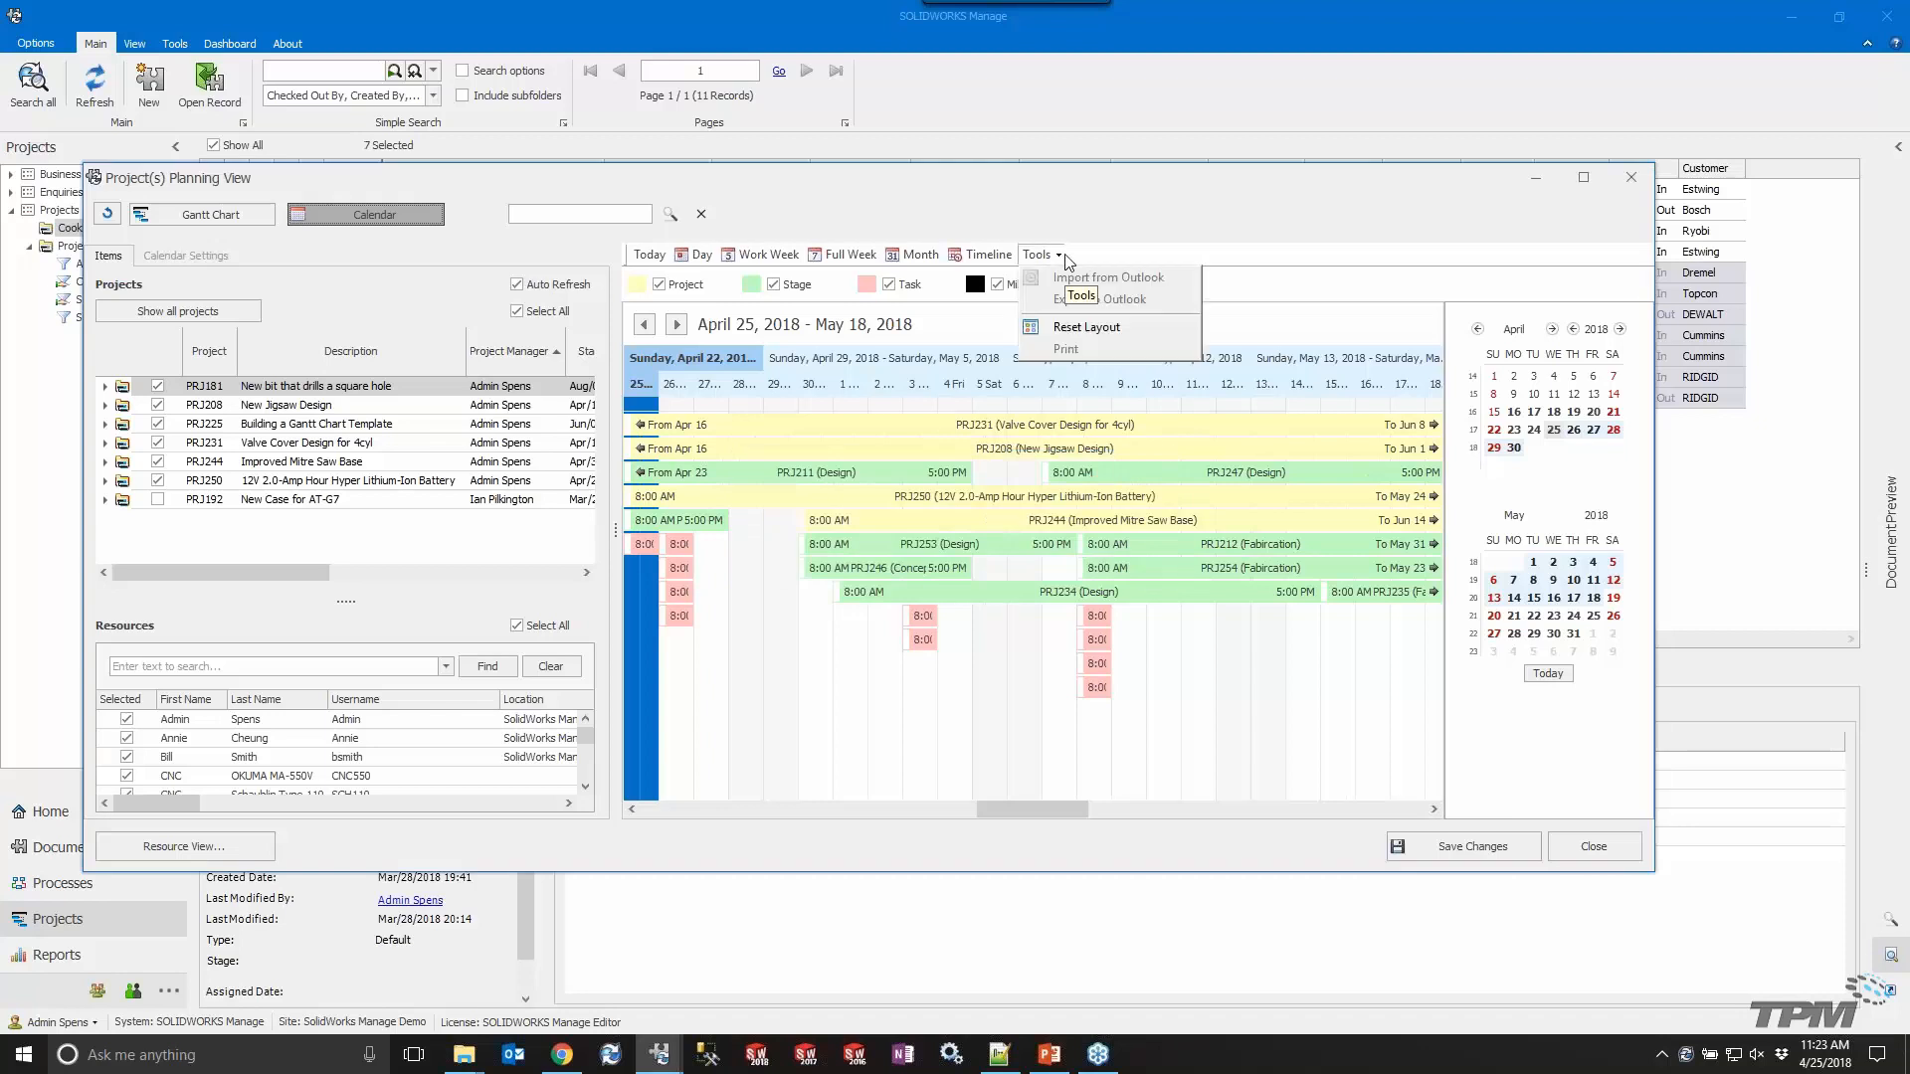
click(1142, 254)
Return to the Gantt chart and include PRJ192, New Case for AT-G7, among the checked projects again.
click(204, 222)
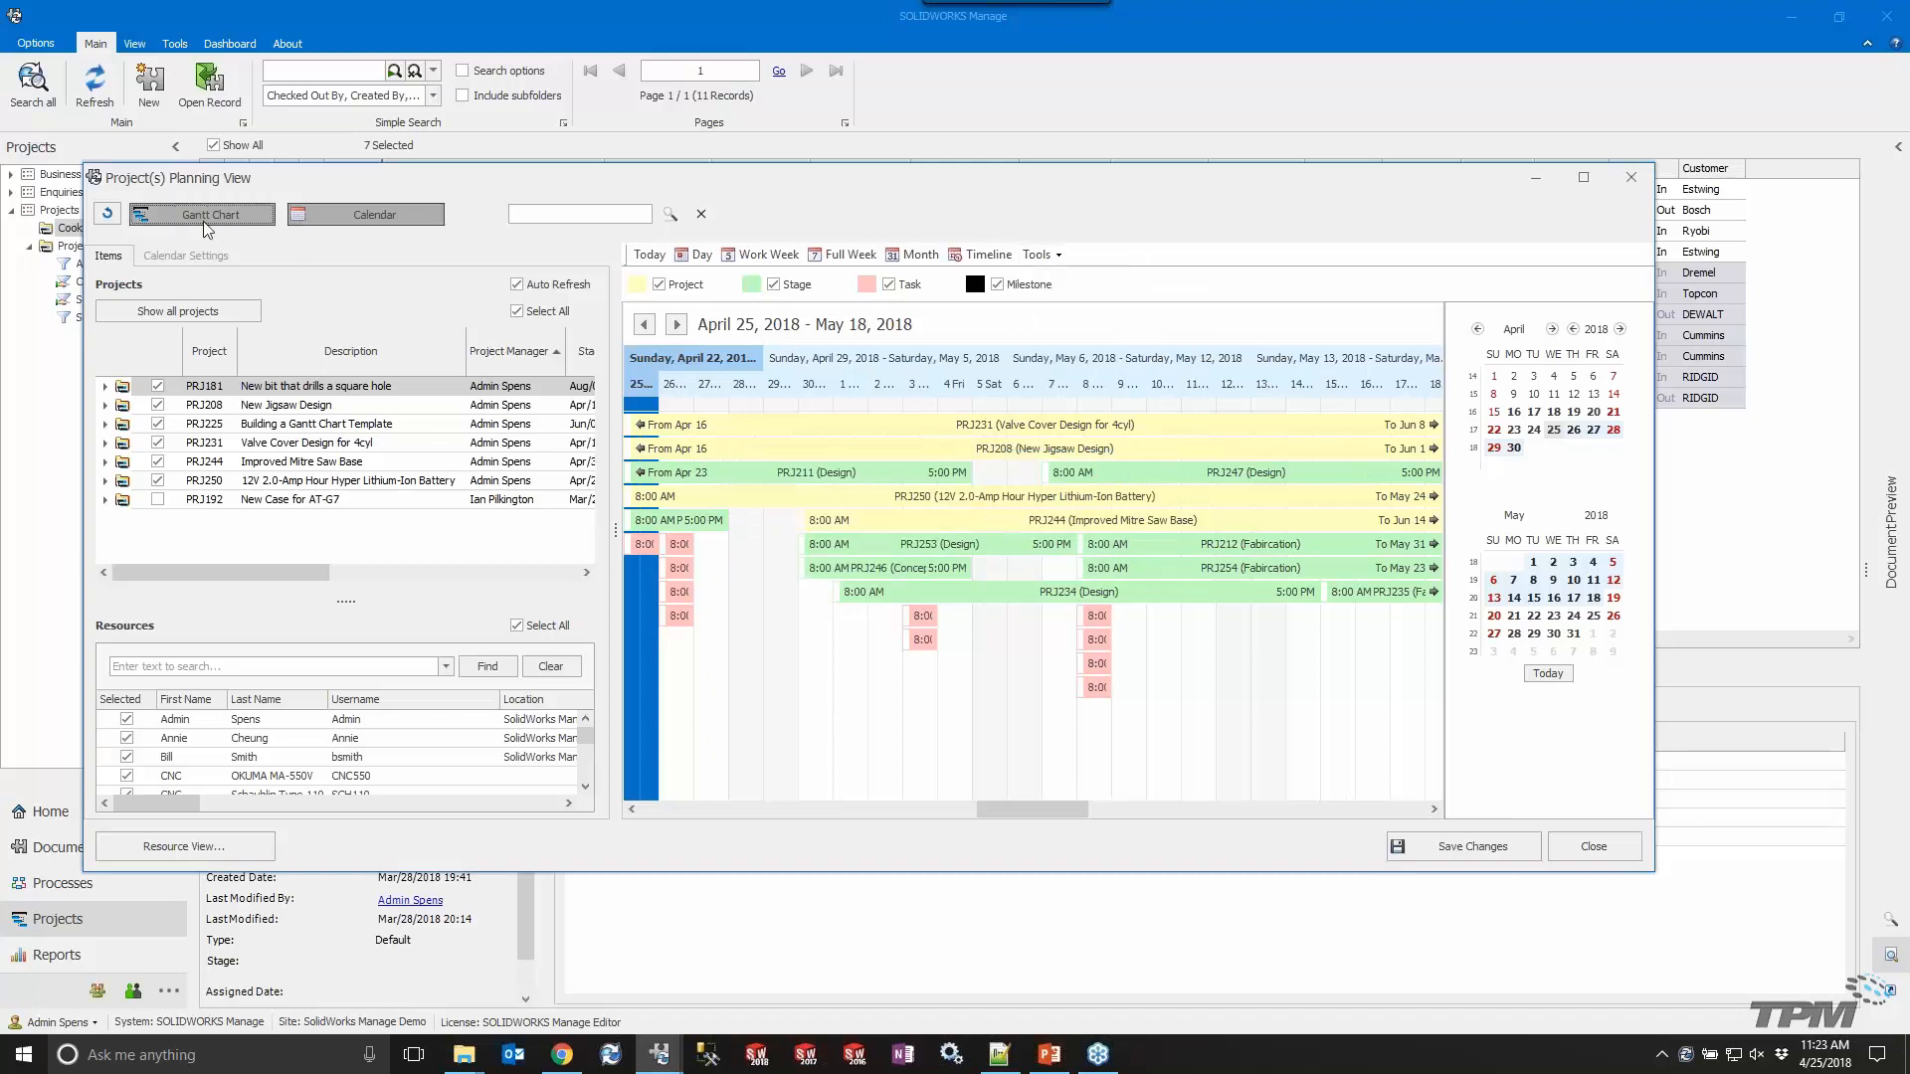
click(156, 501)
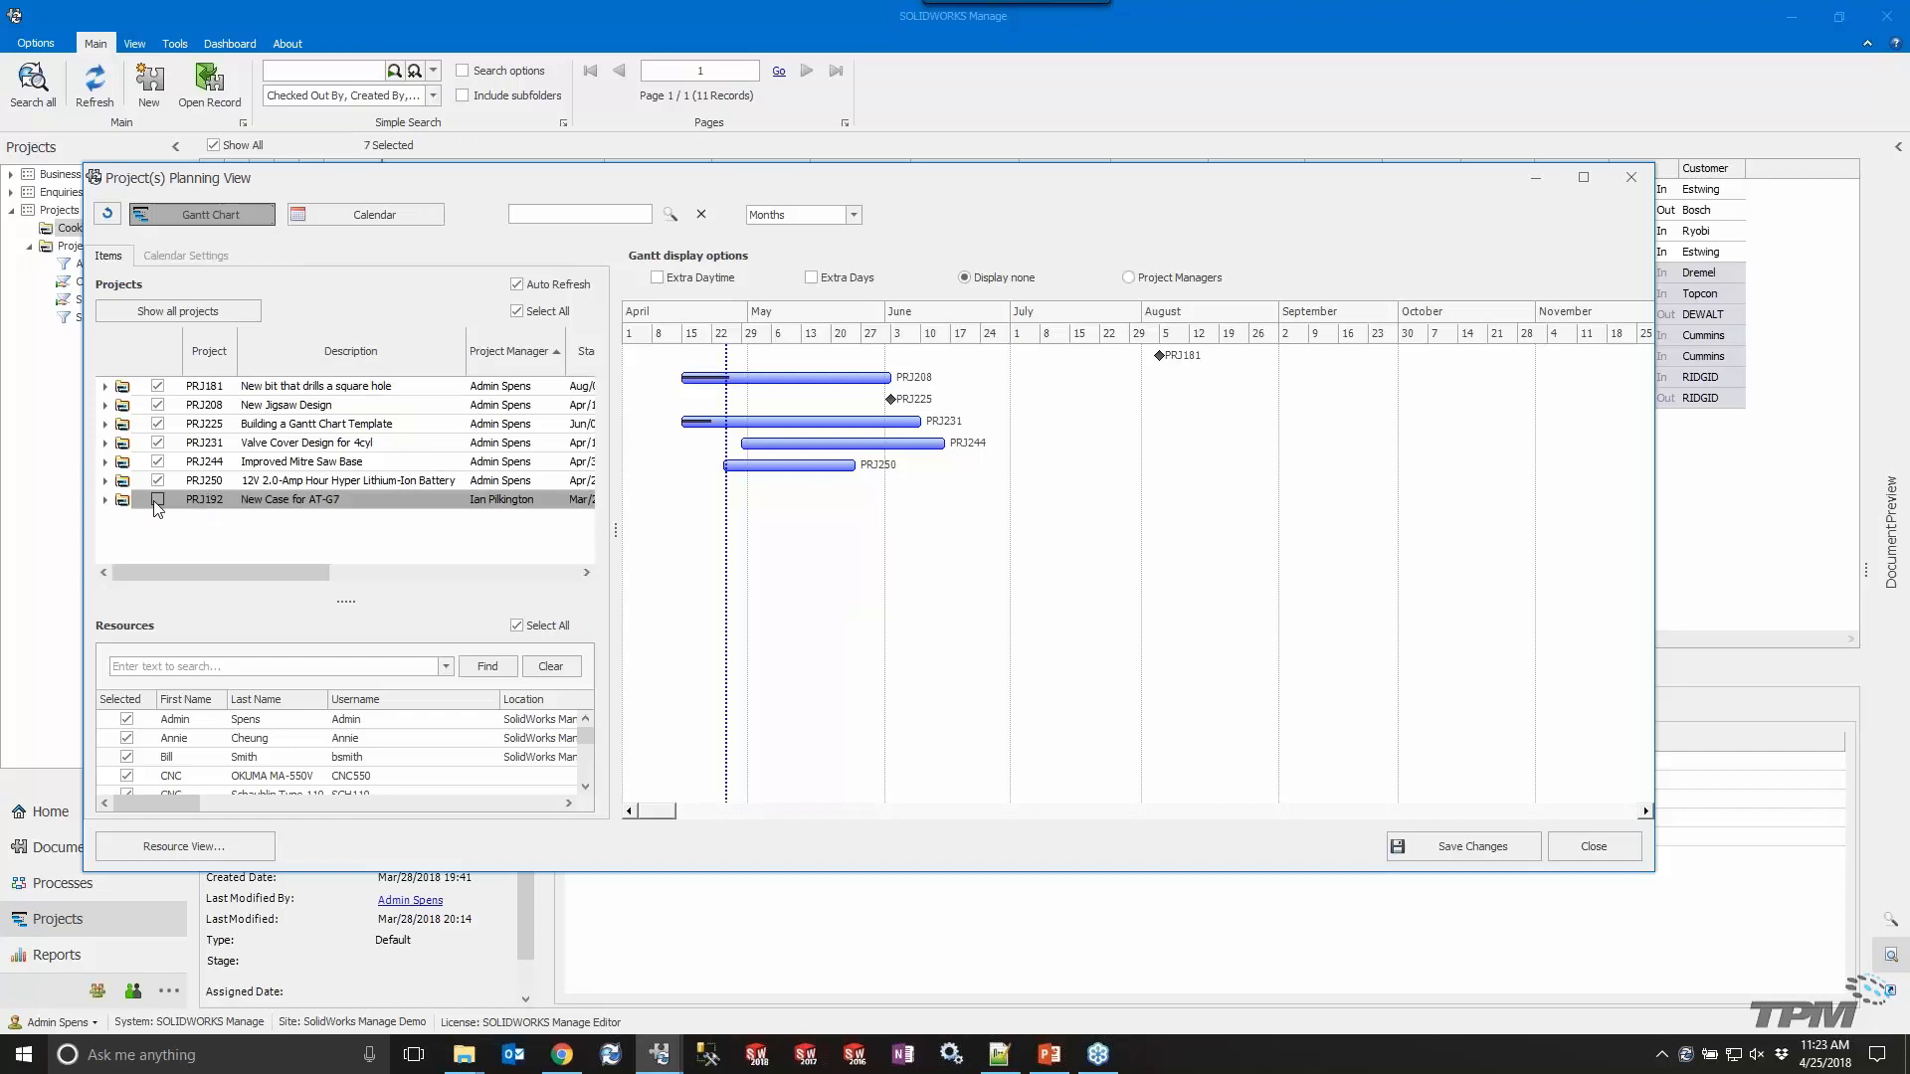
click(156, 501)
drag(661, 813, 643, 808)
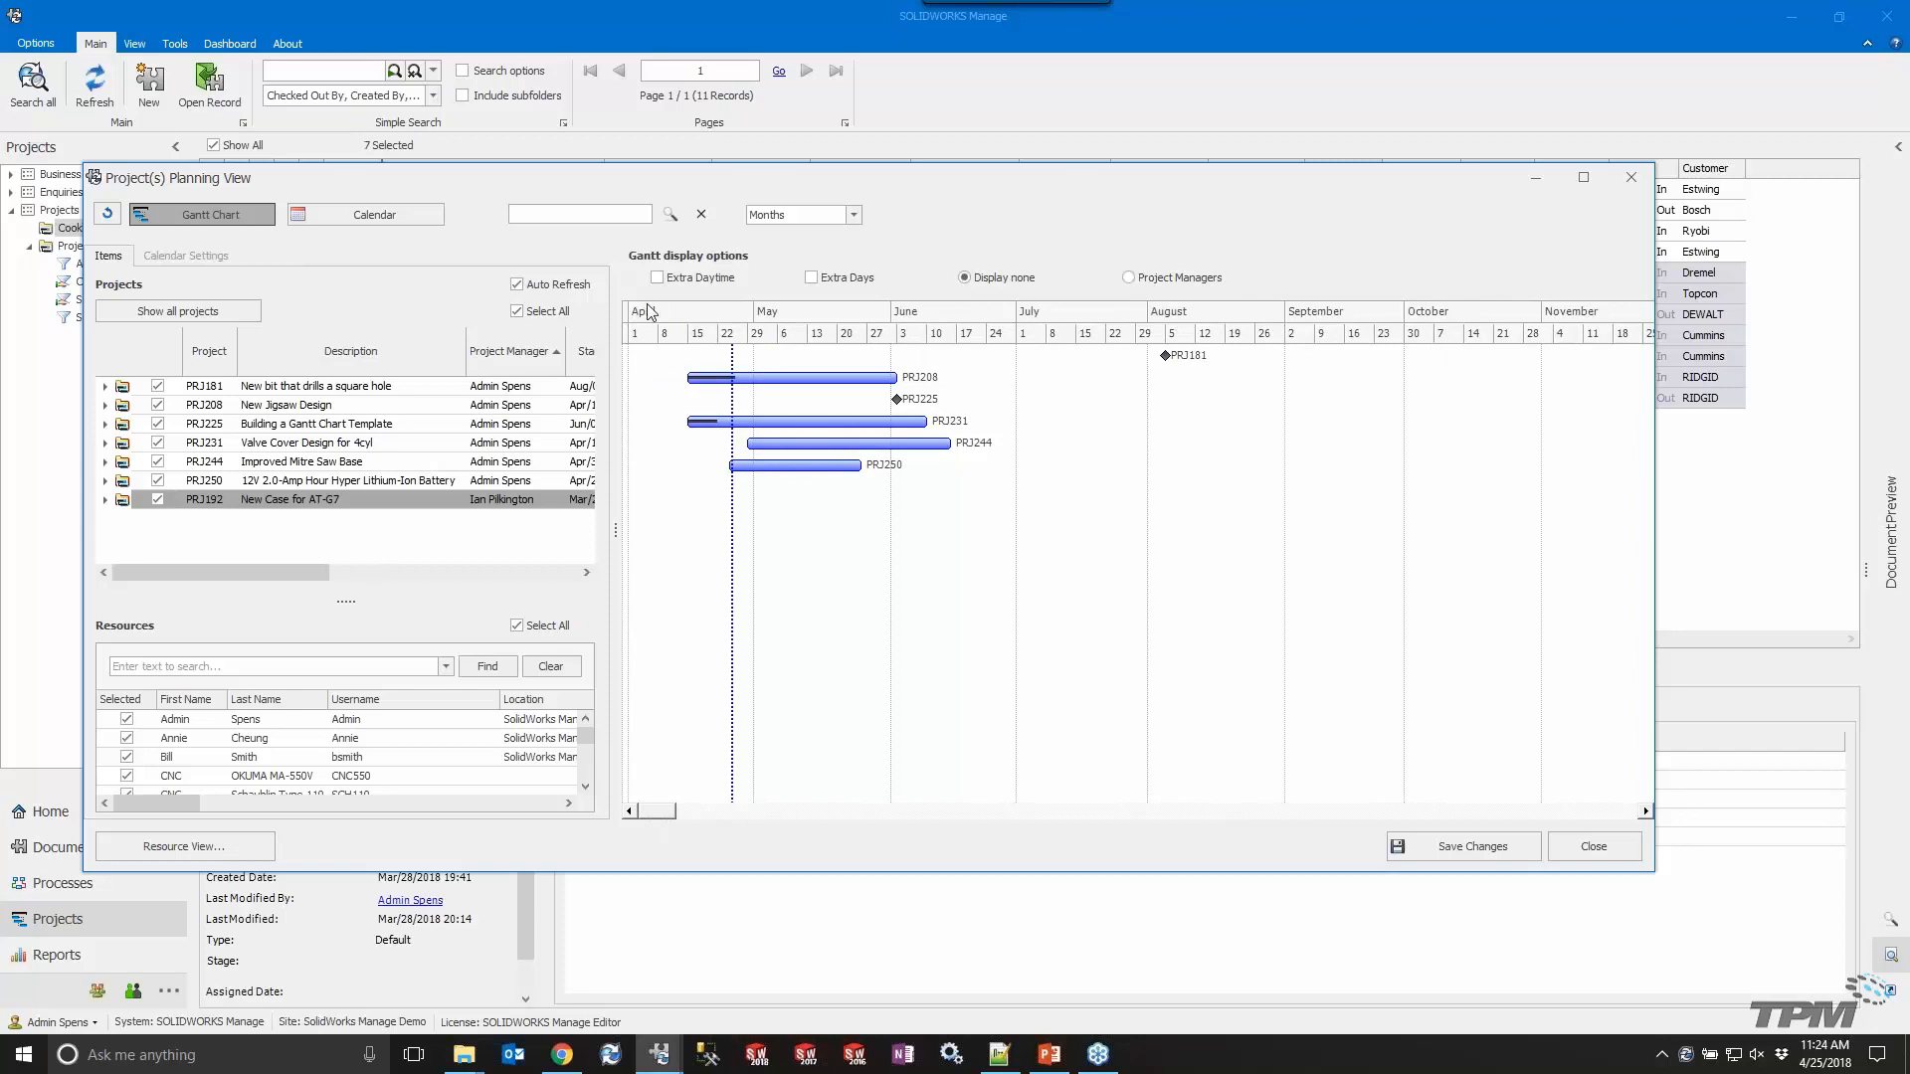
Display the project managers beside the Gantt bars and close the planning view.
click(1183, 279)
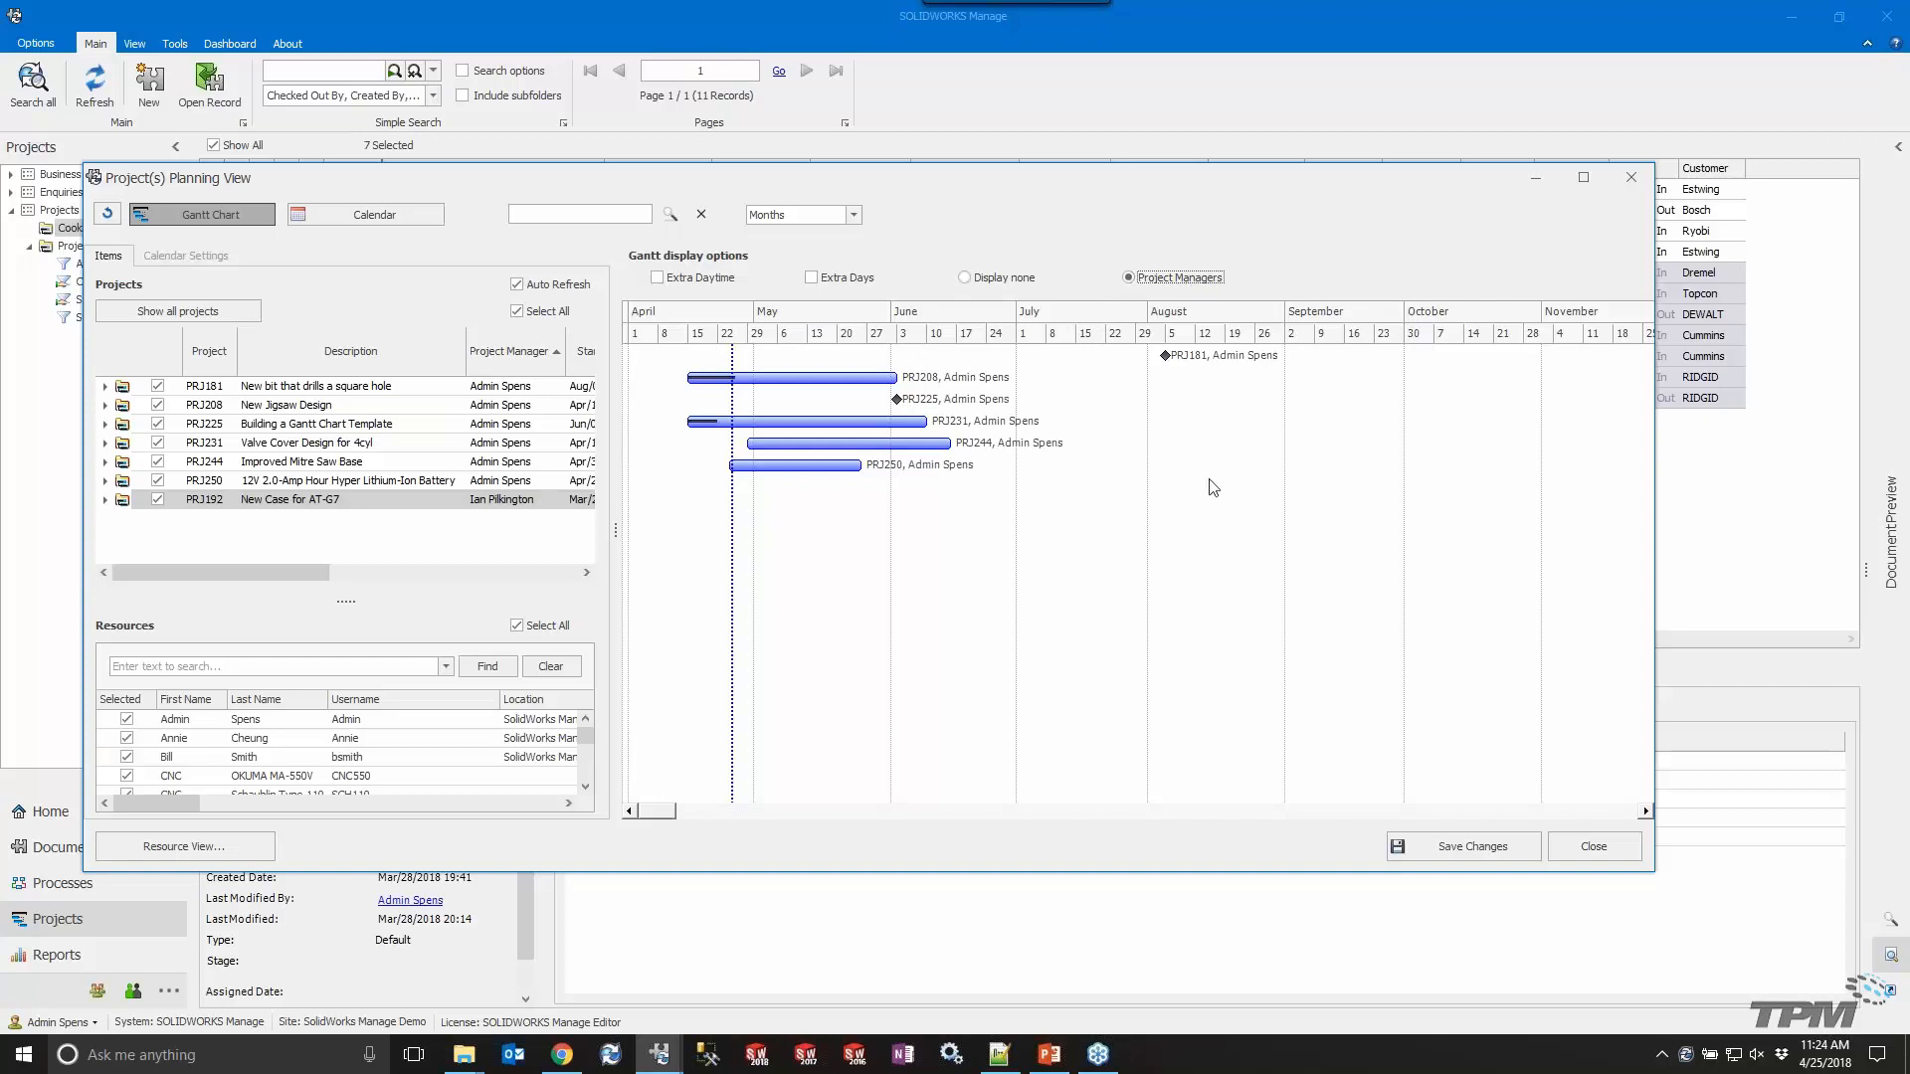
click(1607, 844)
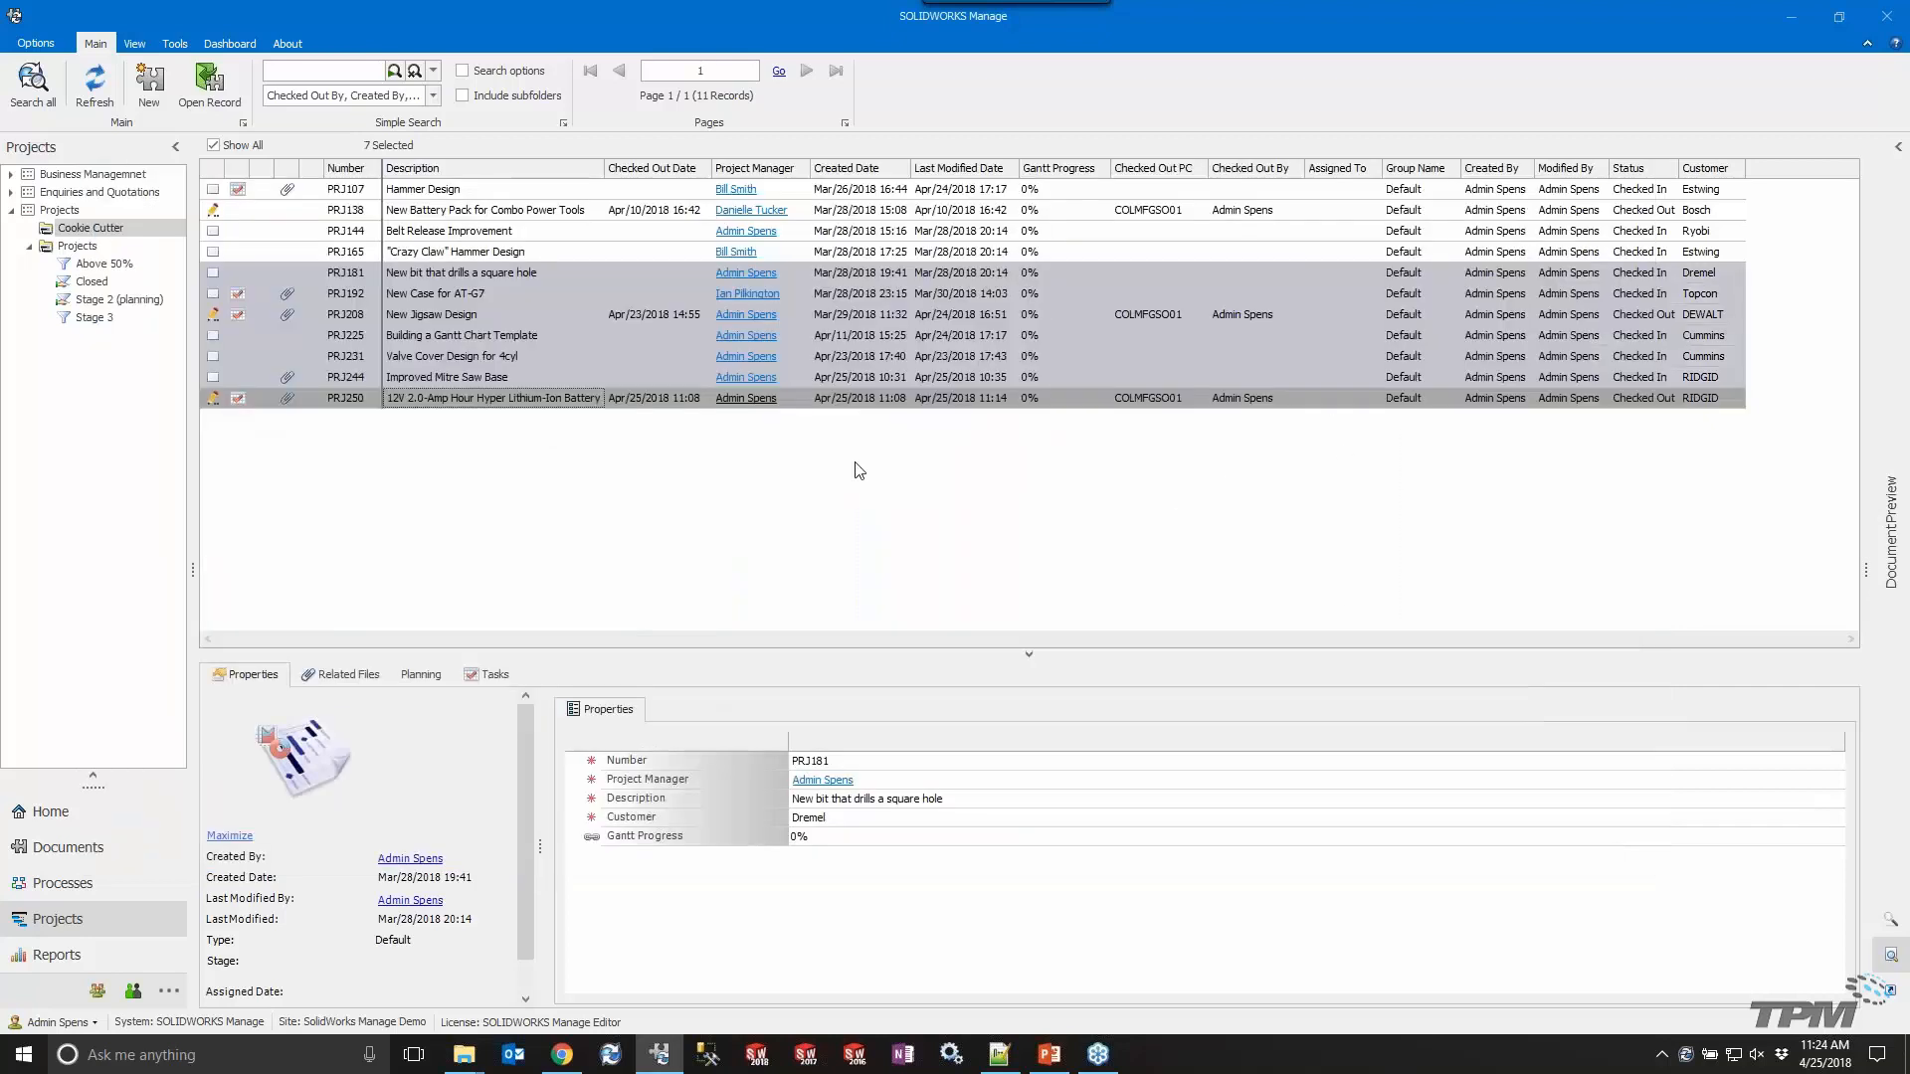
click(573, 375)
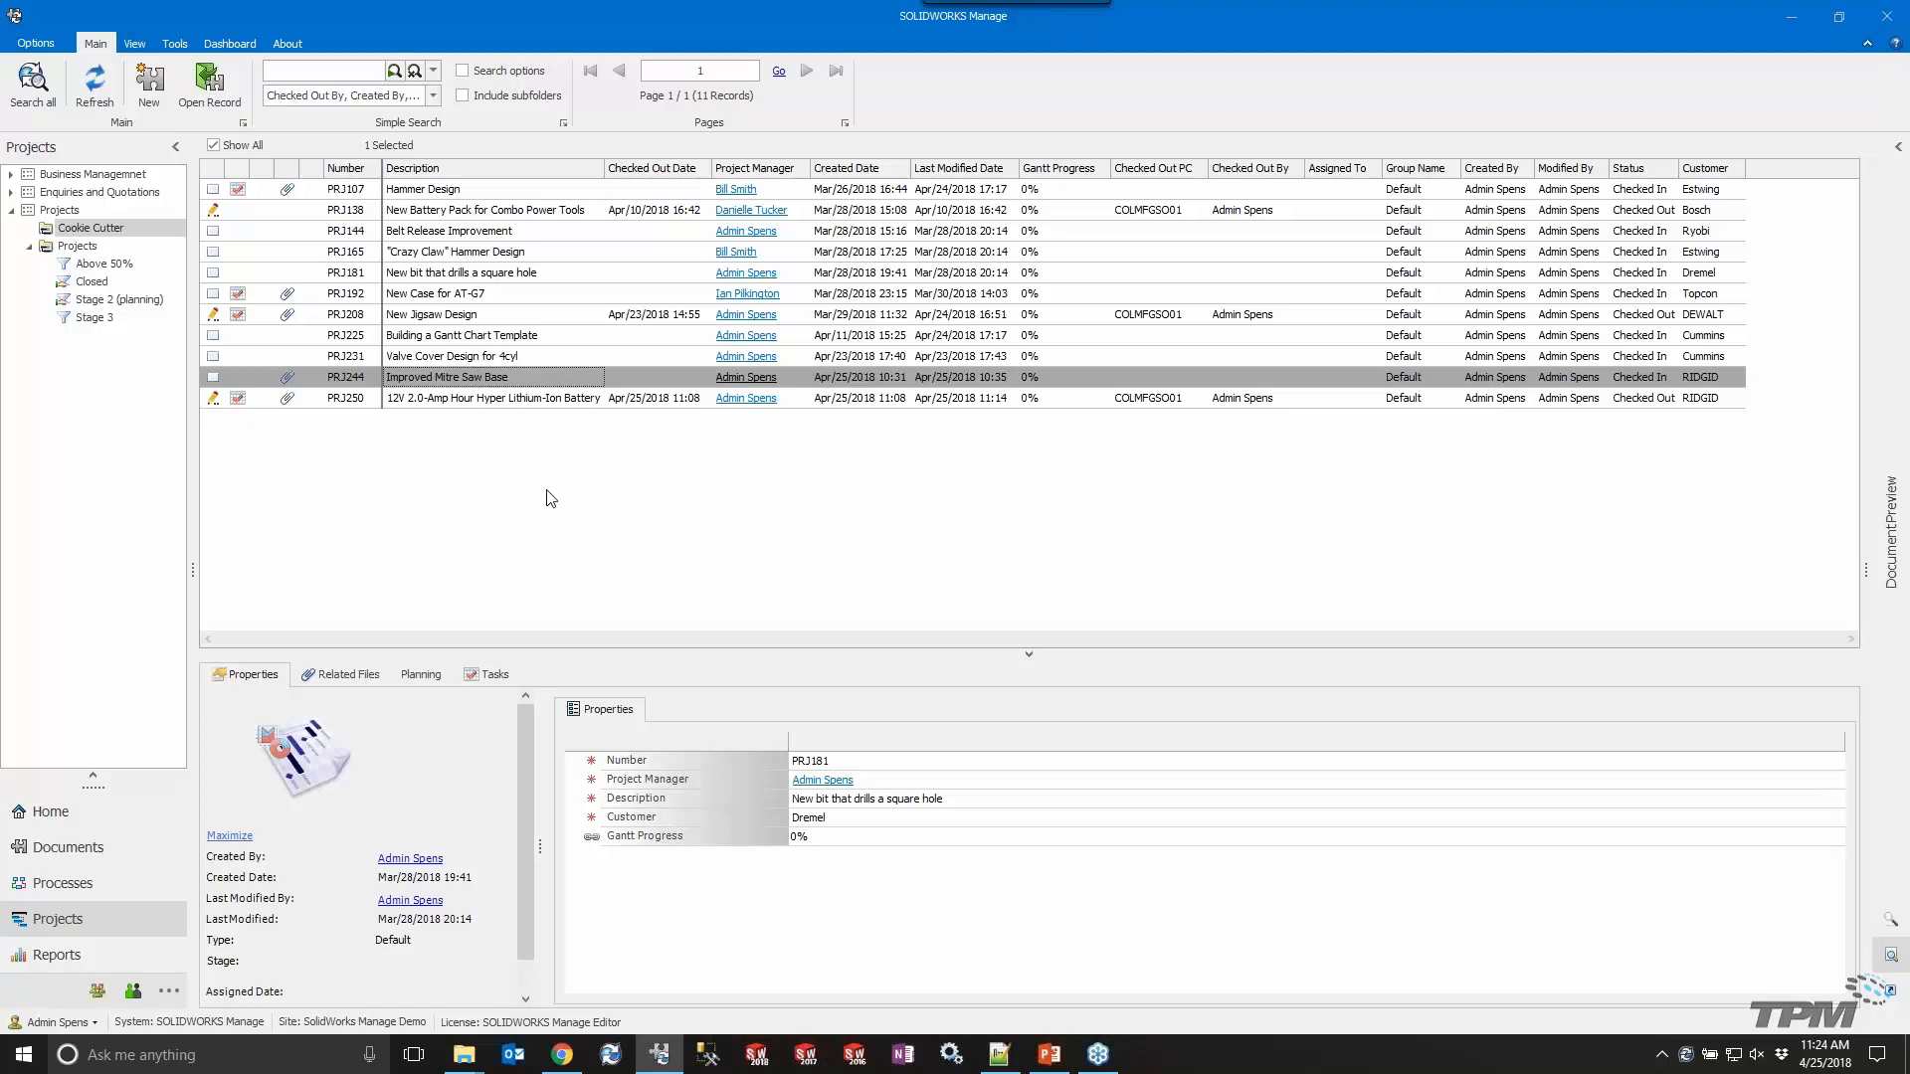
Open the report options for PRJ105, Satelite TV Antenna project, from the Projects group.
click(77, 247)
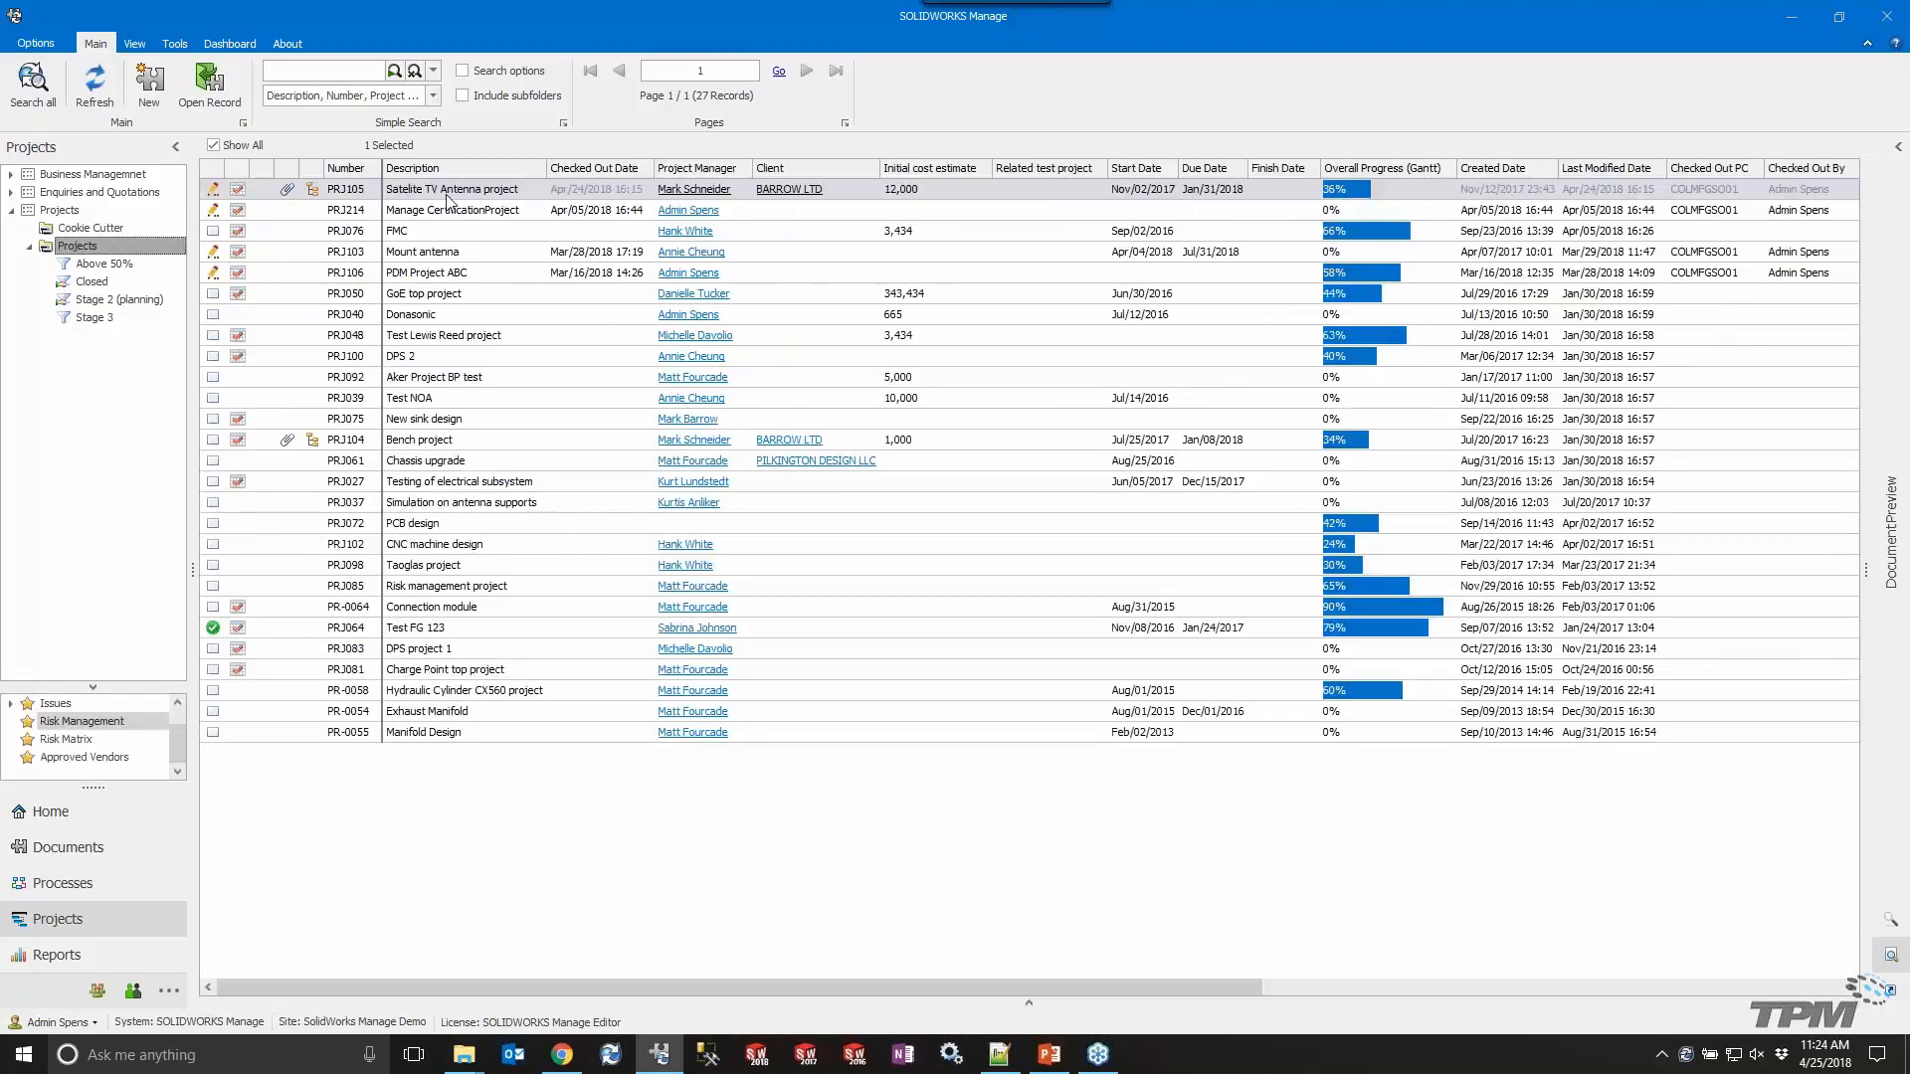
click(450, 189)
right_click(451, 189)
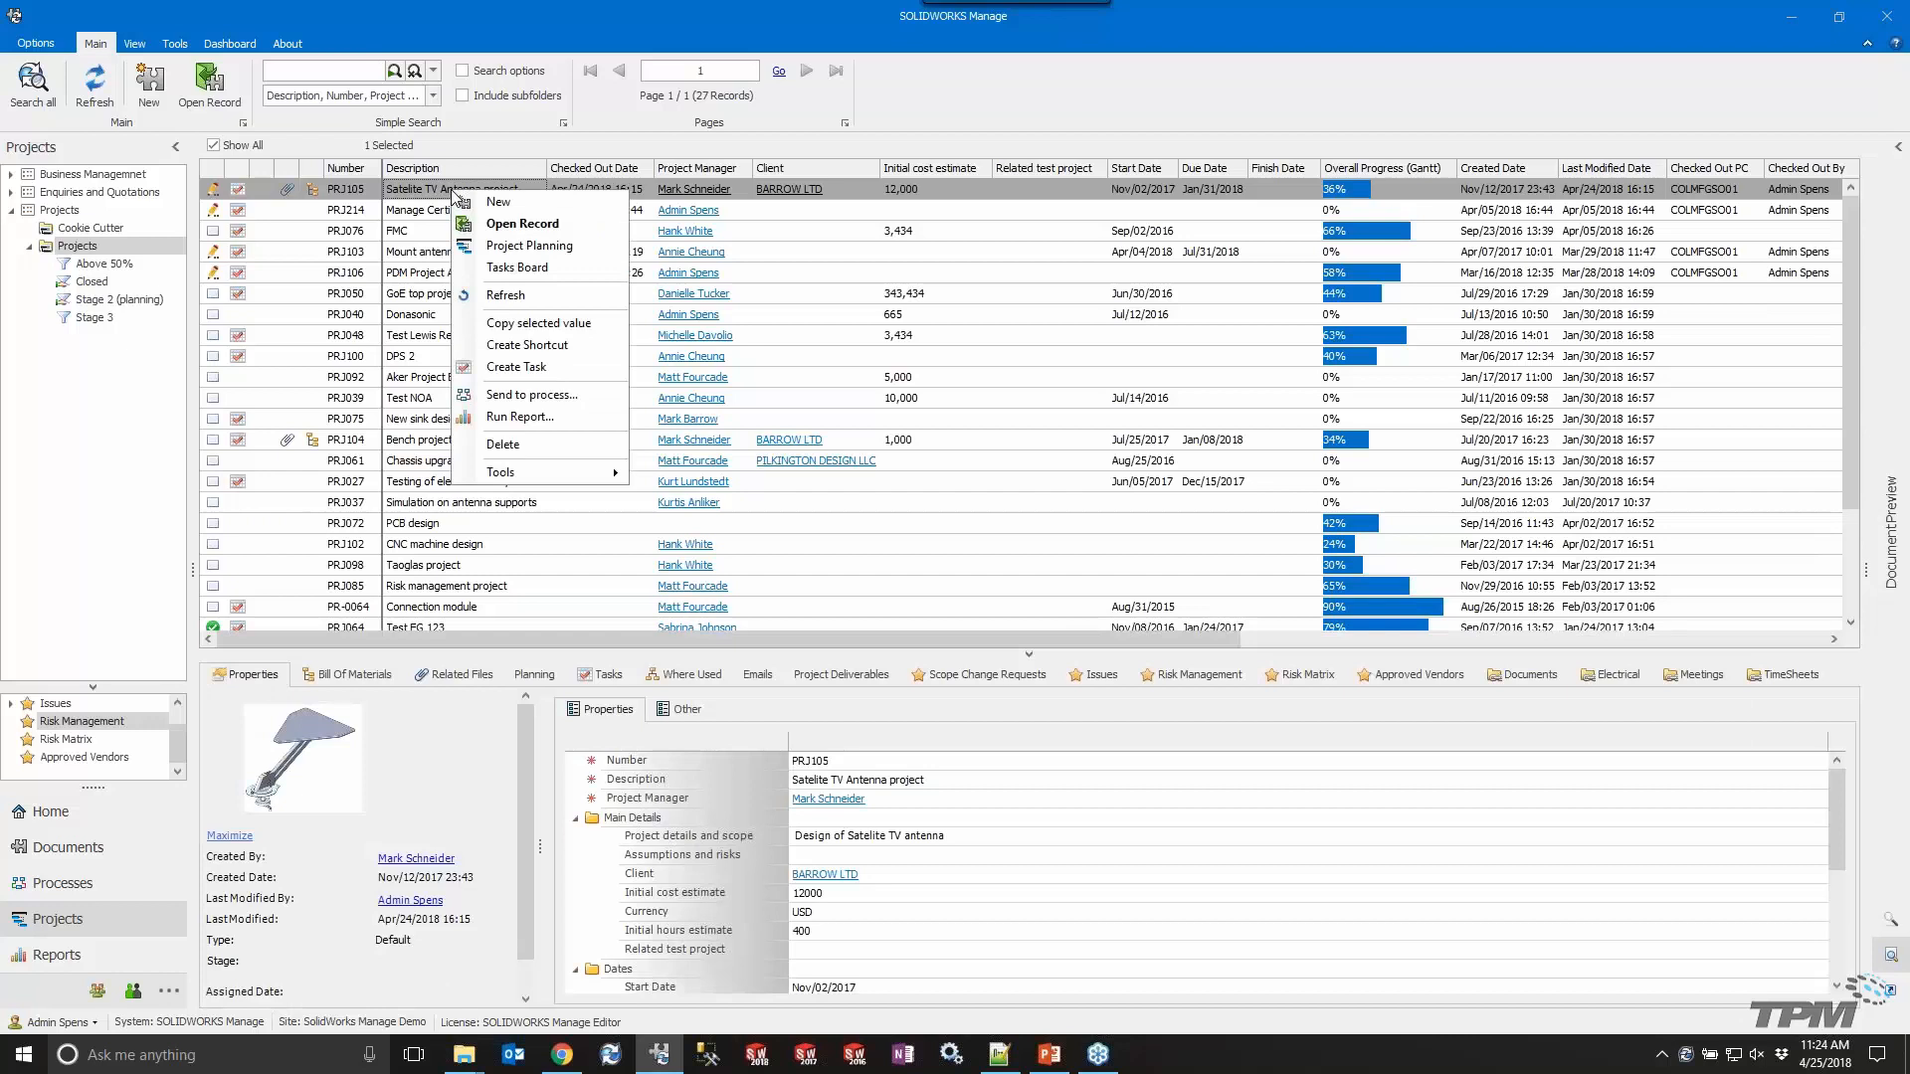
click(538, 418)
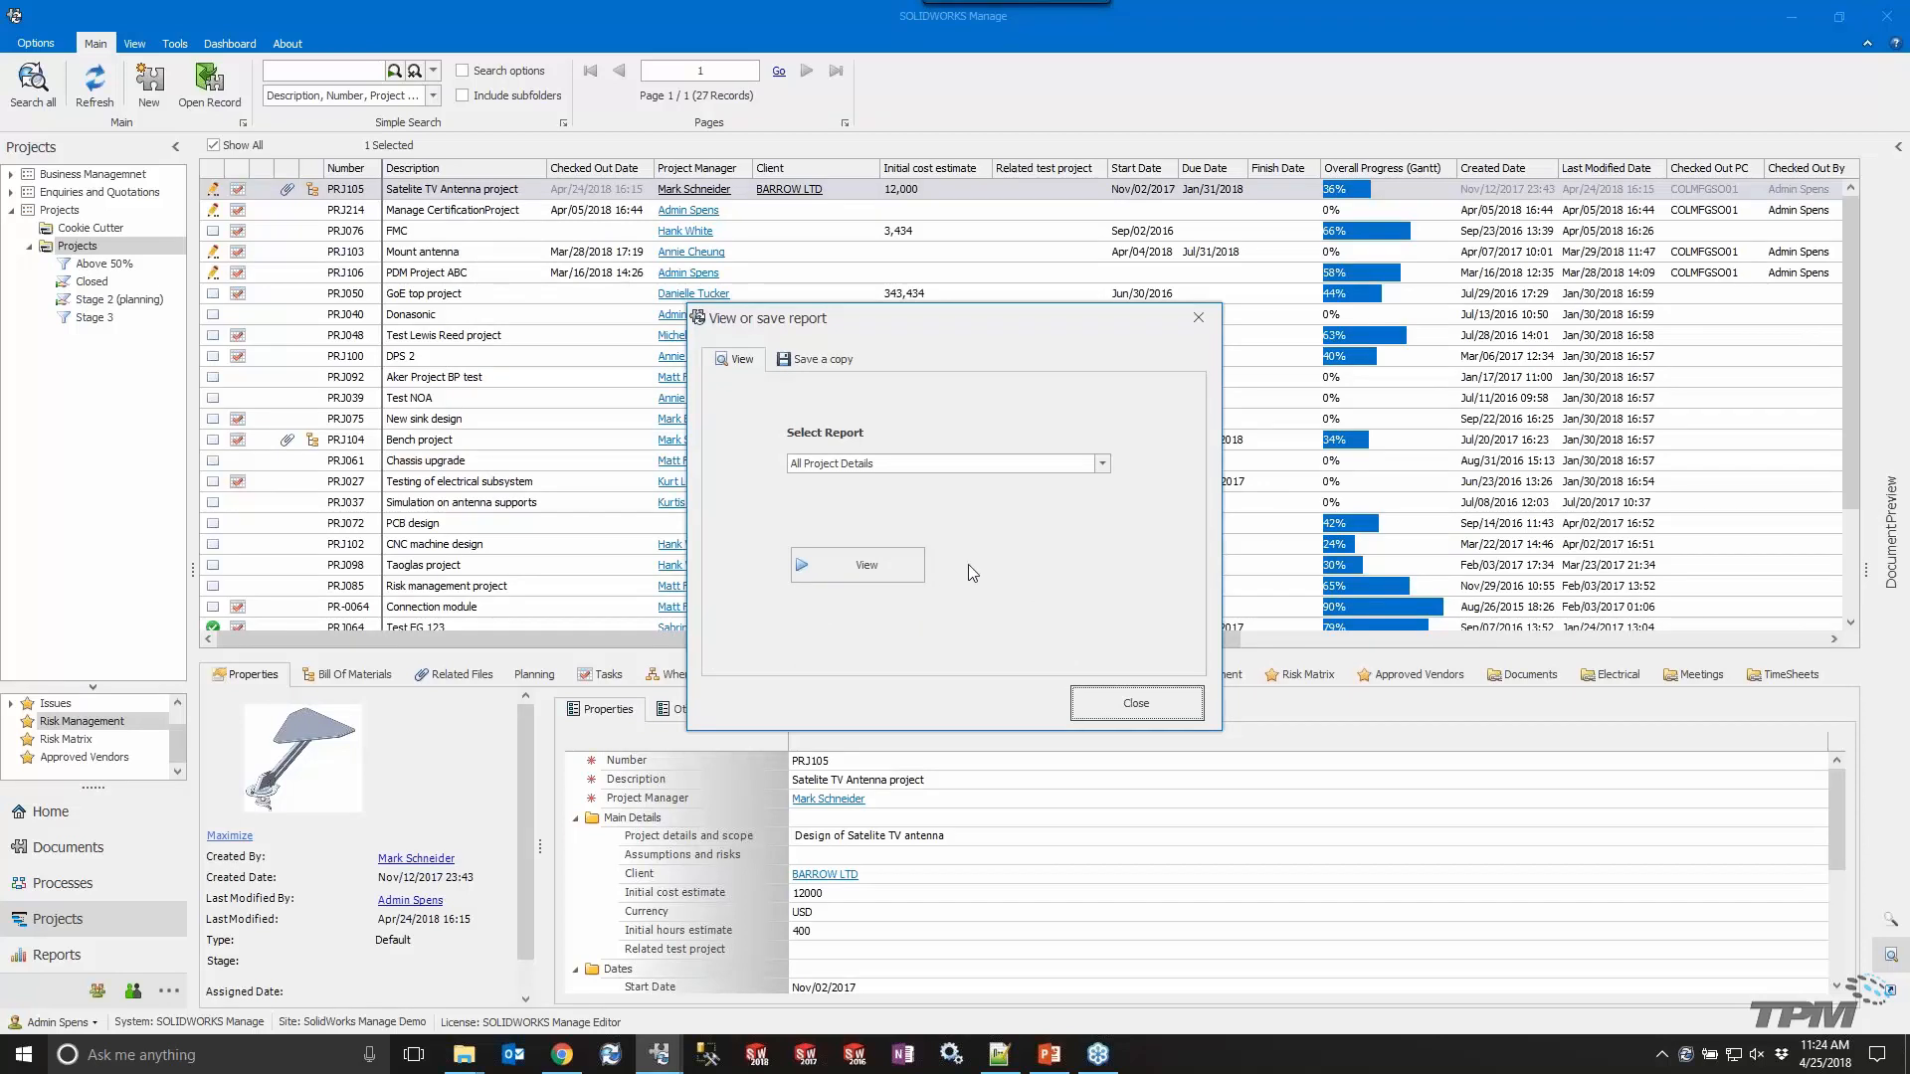
Check the options for saving a copy of the report, including its file format and internal system folders.
click(829, 358)
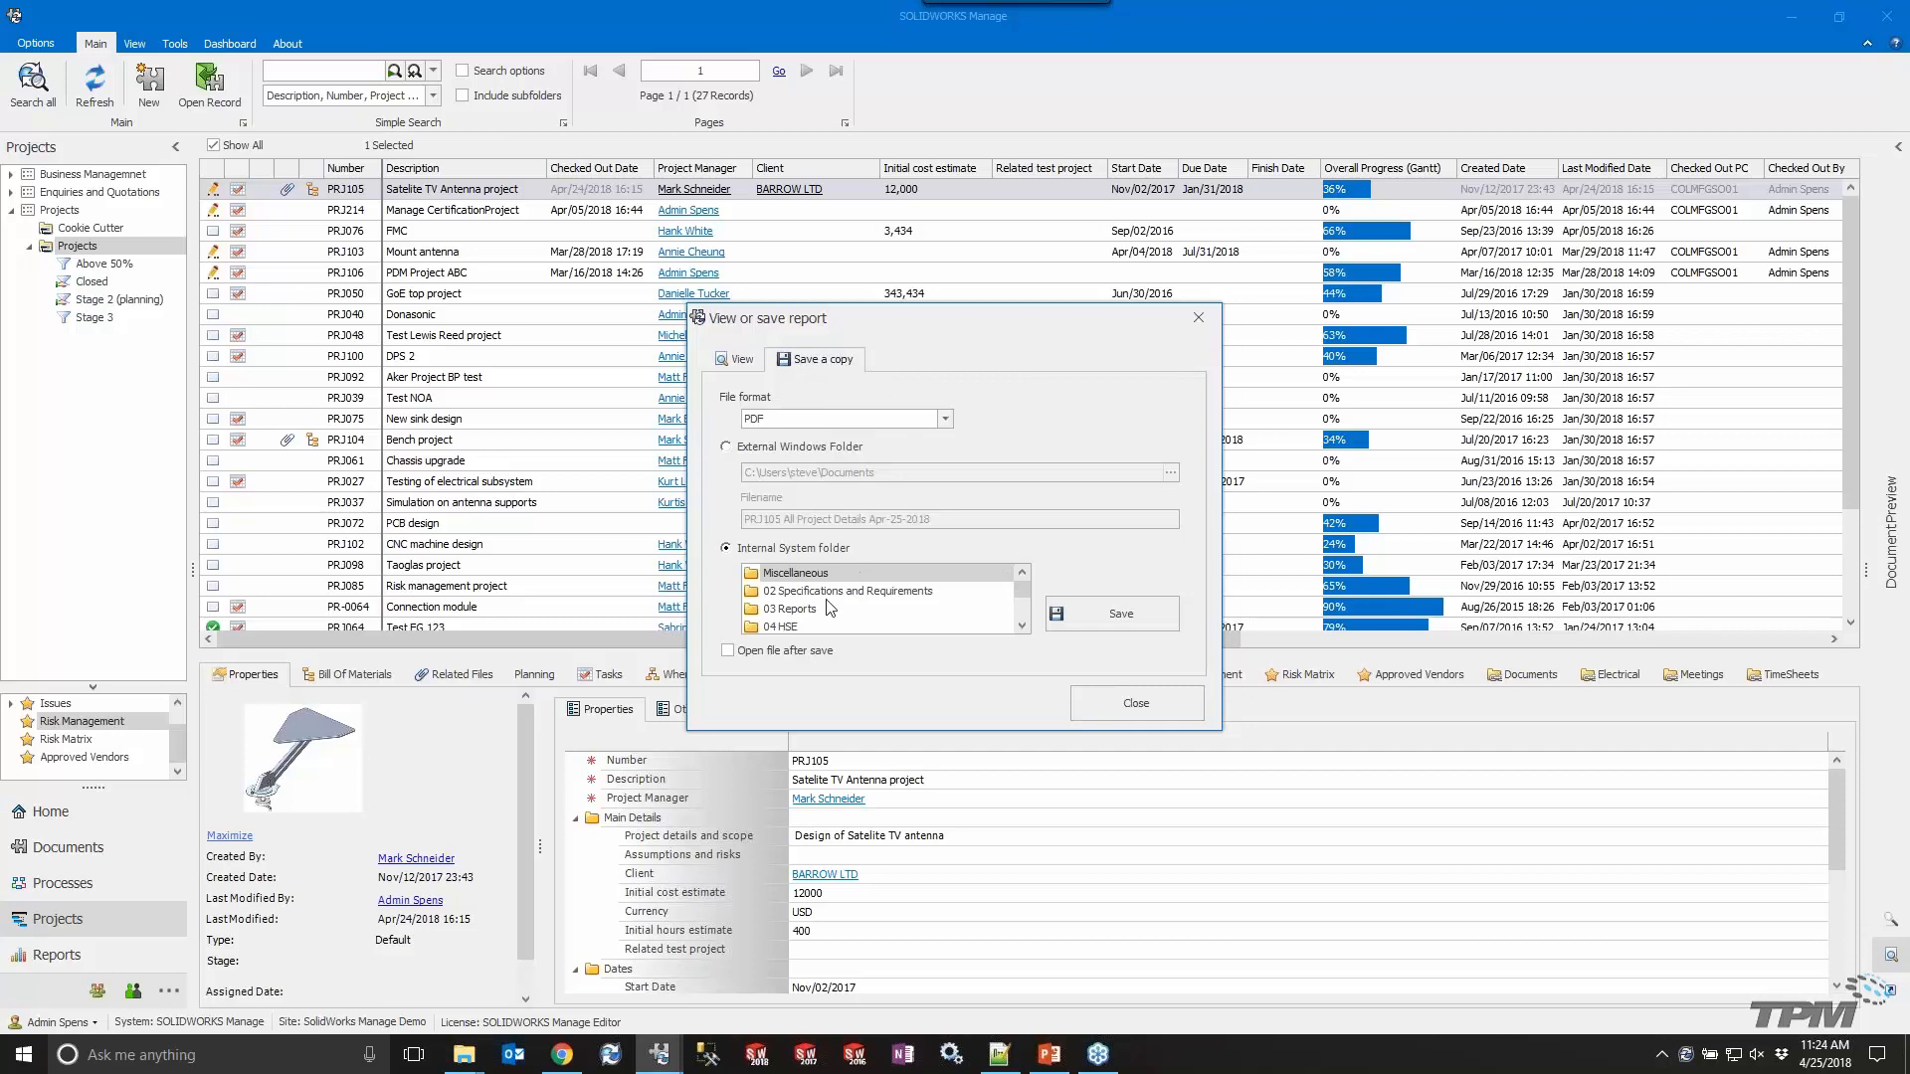
drag(1022, 591, 1026, 572)
click(741, 364)
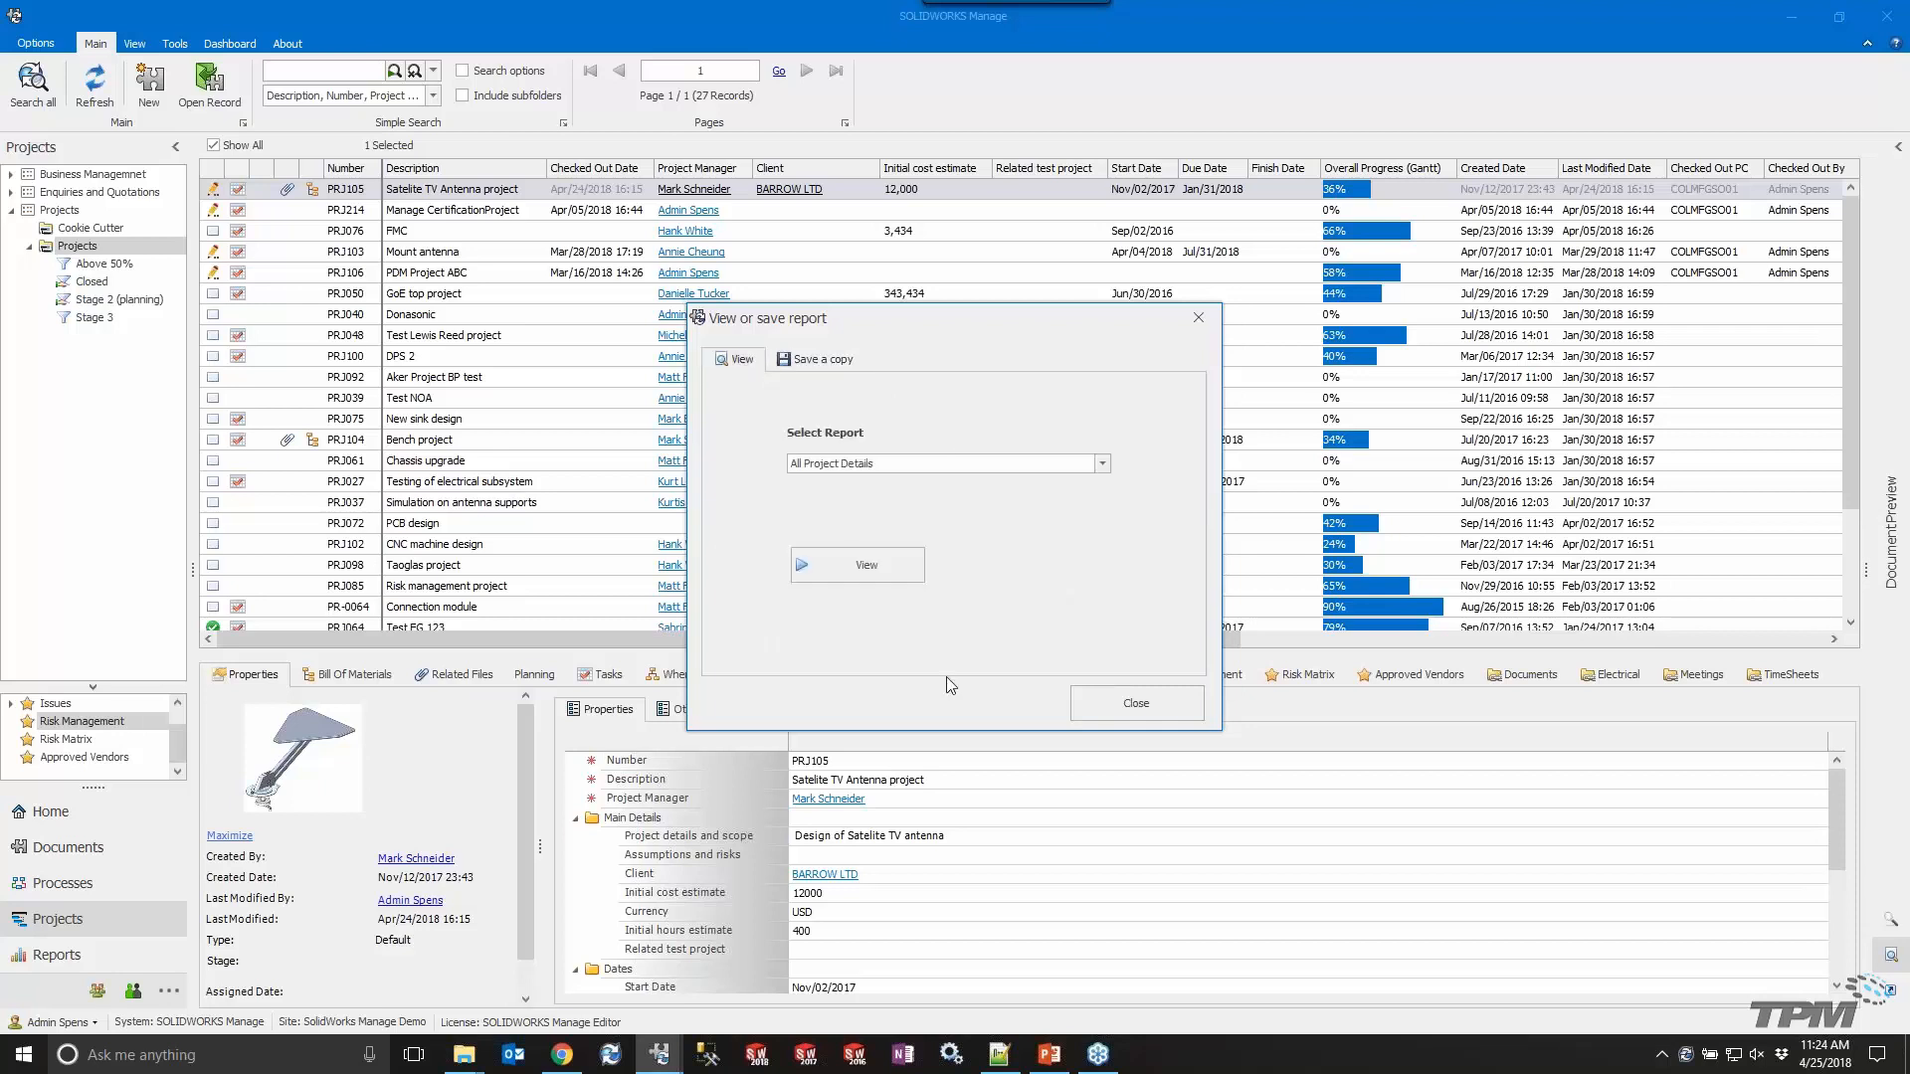
View the All Project Details report for PRJ105 and examine its project summary, stages and completion chart.
click(856, 567)
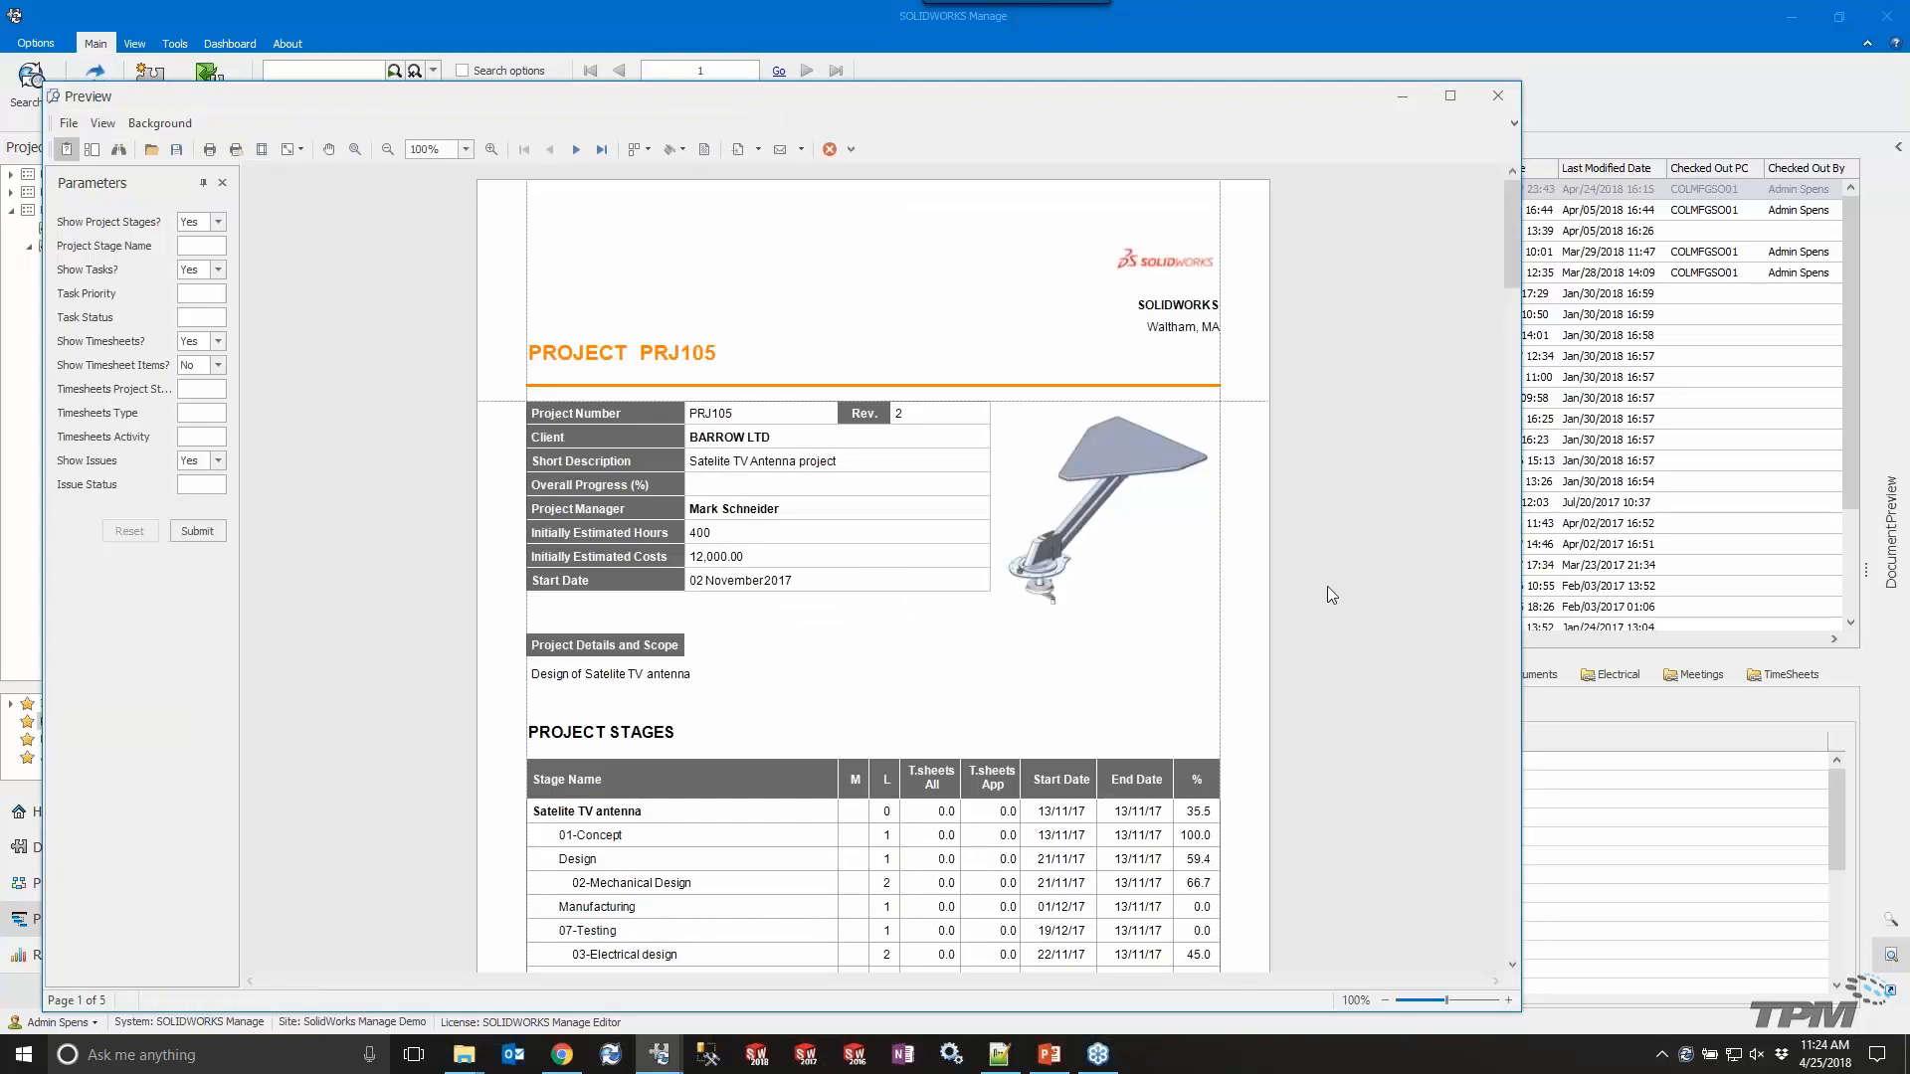
scroll(1372, 595, down, 3)
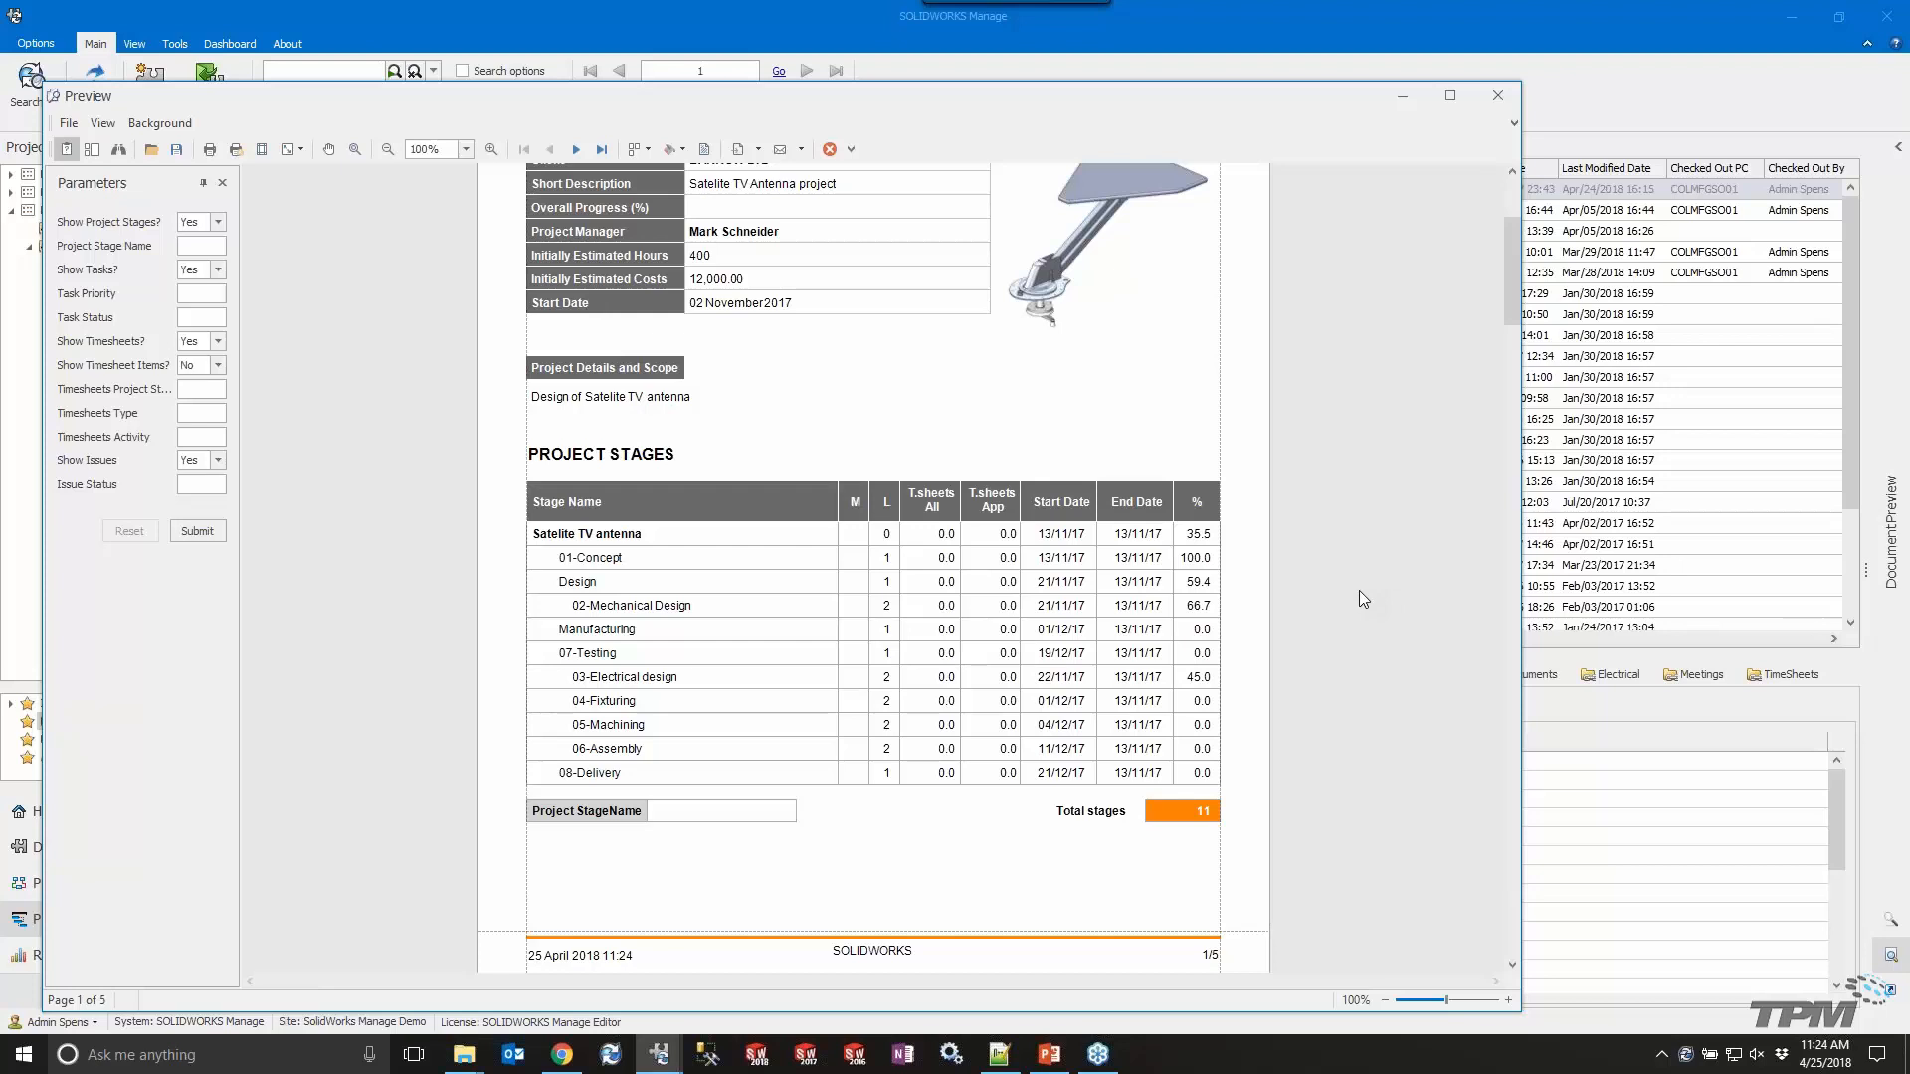
scroll(1359, 589, up, 2)
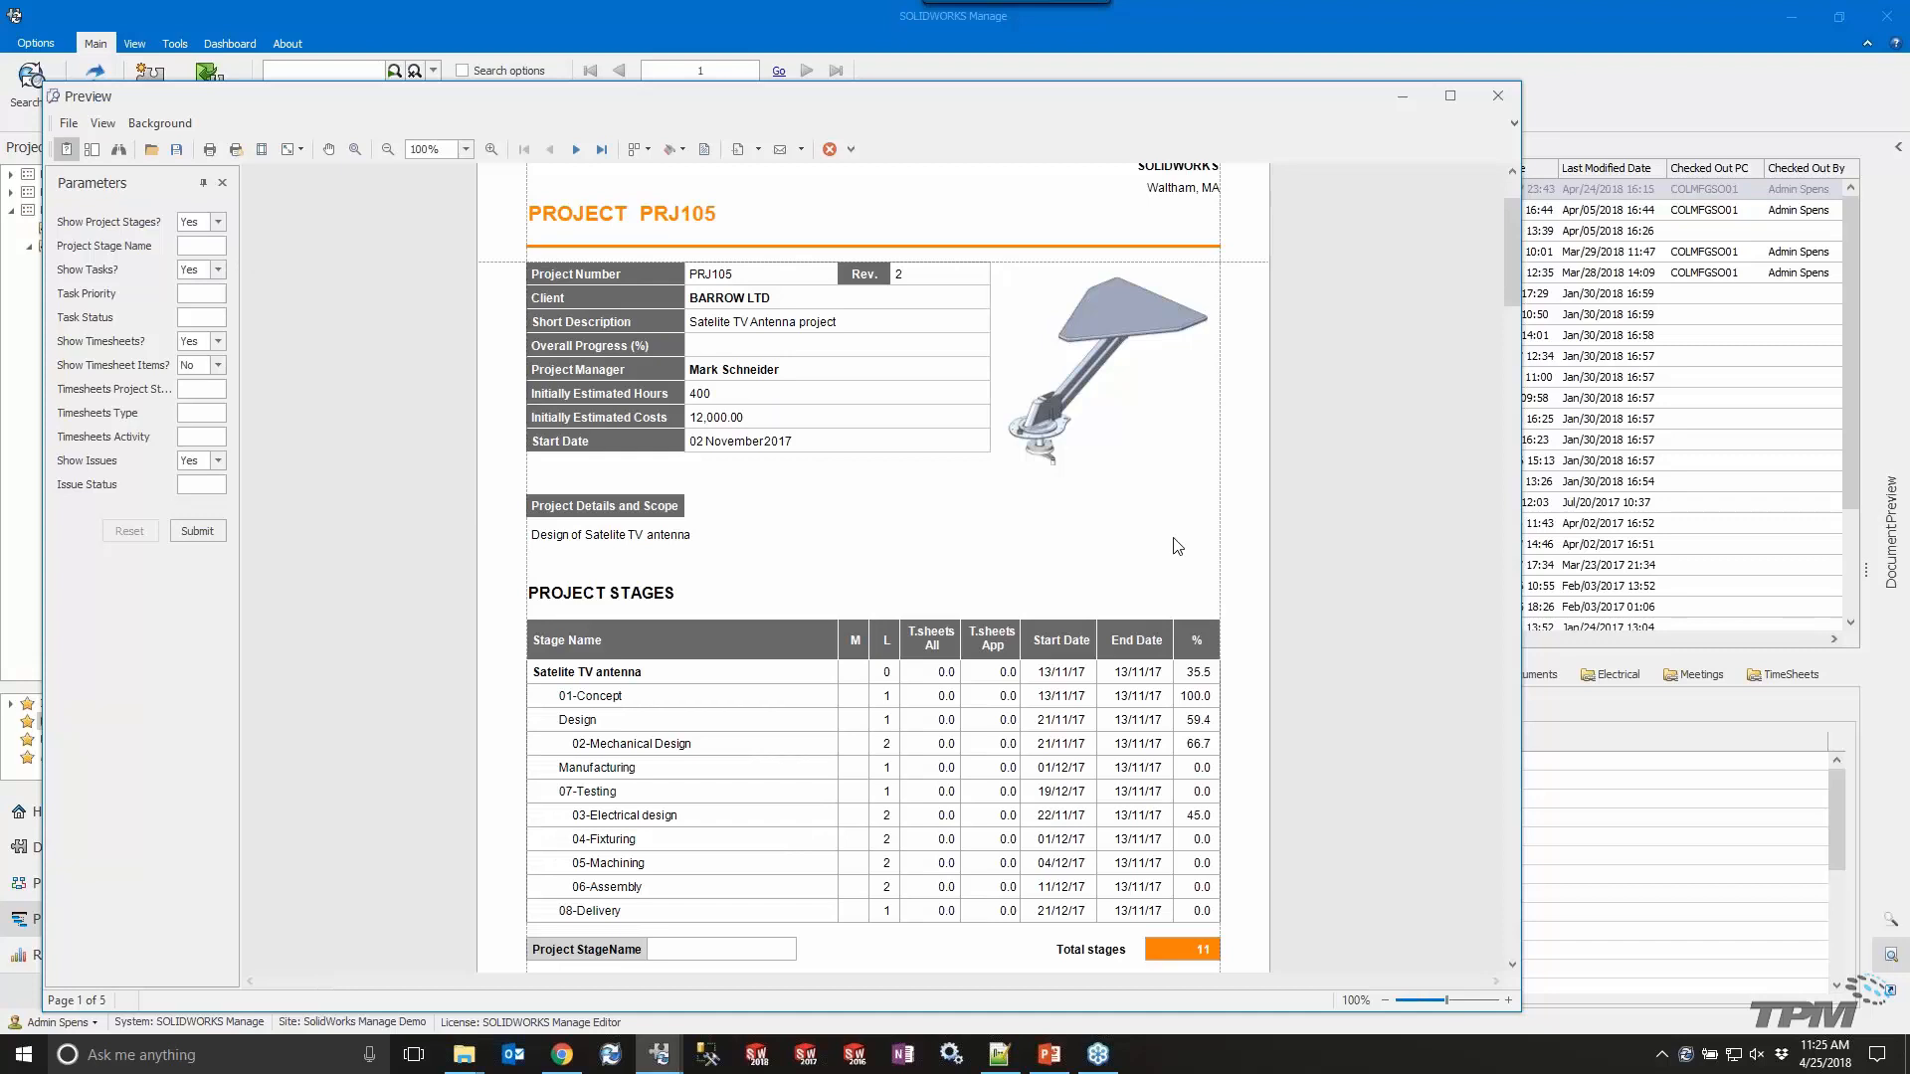
scroll(1416, 577, down, 8)
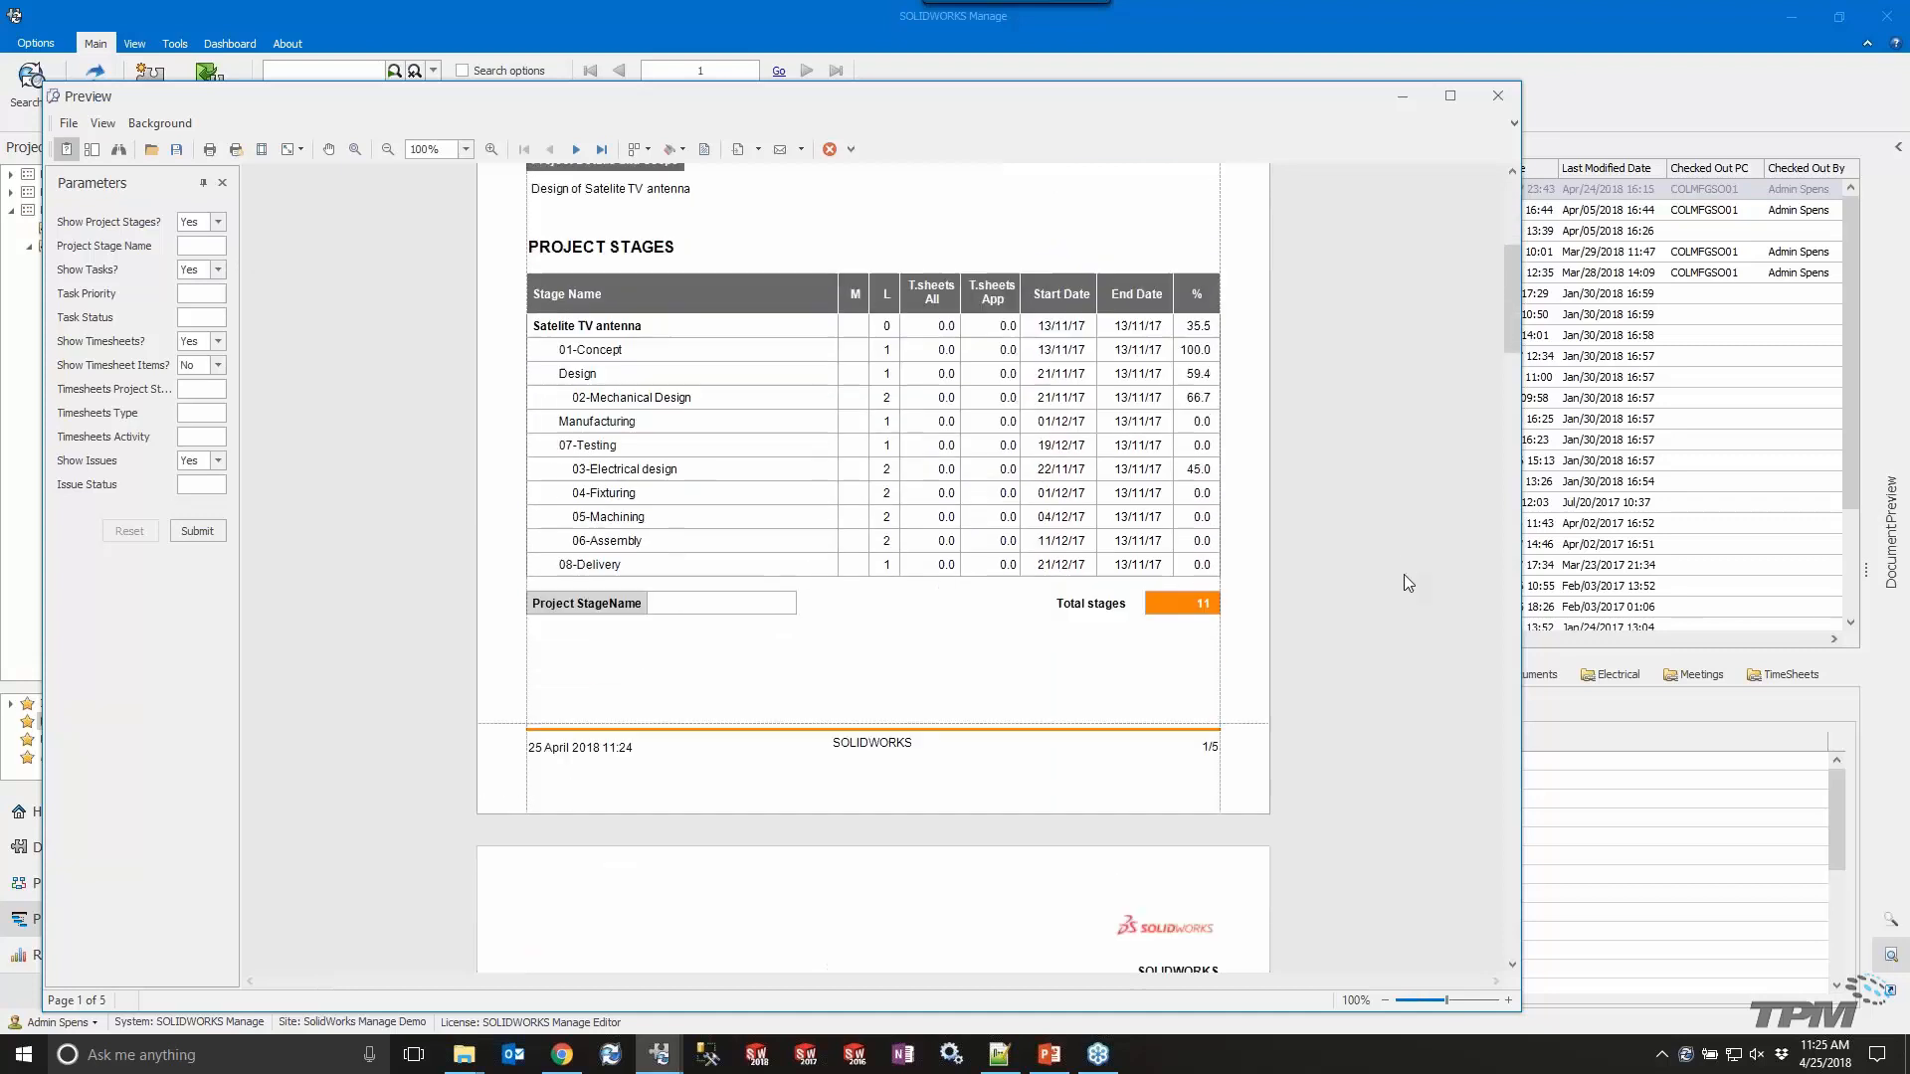
scroll(1404, 575, down, 5)
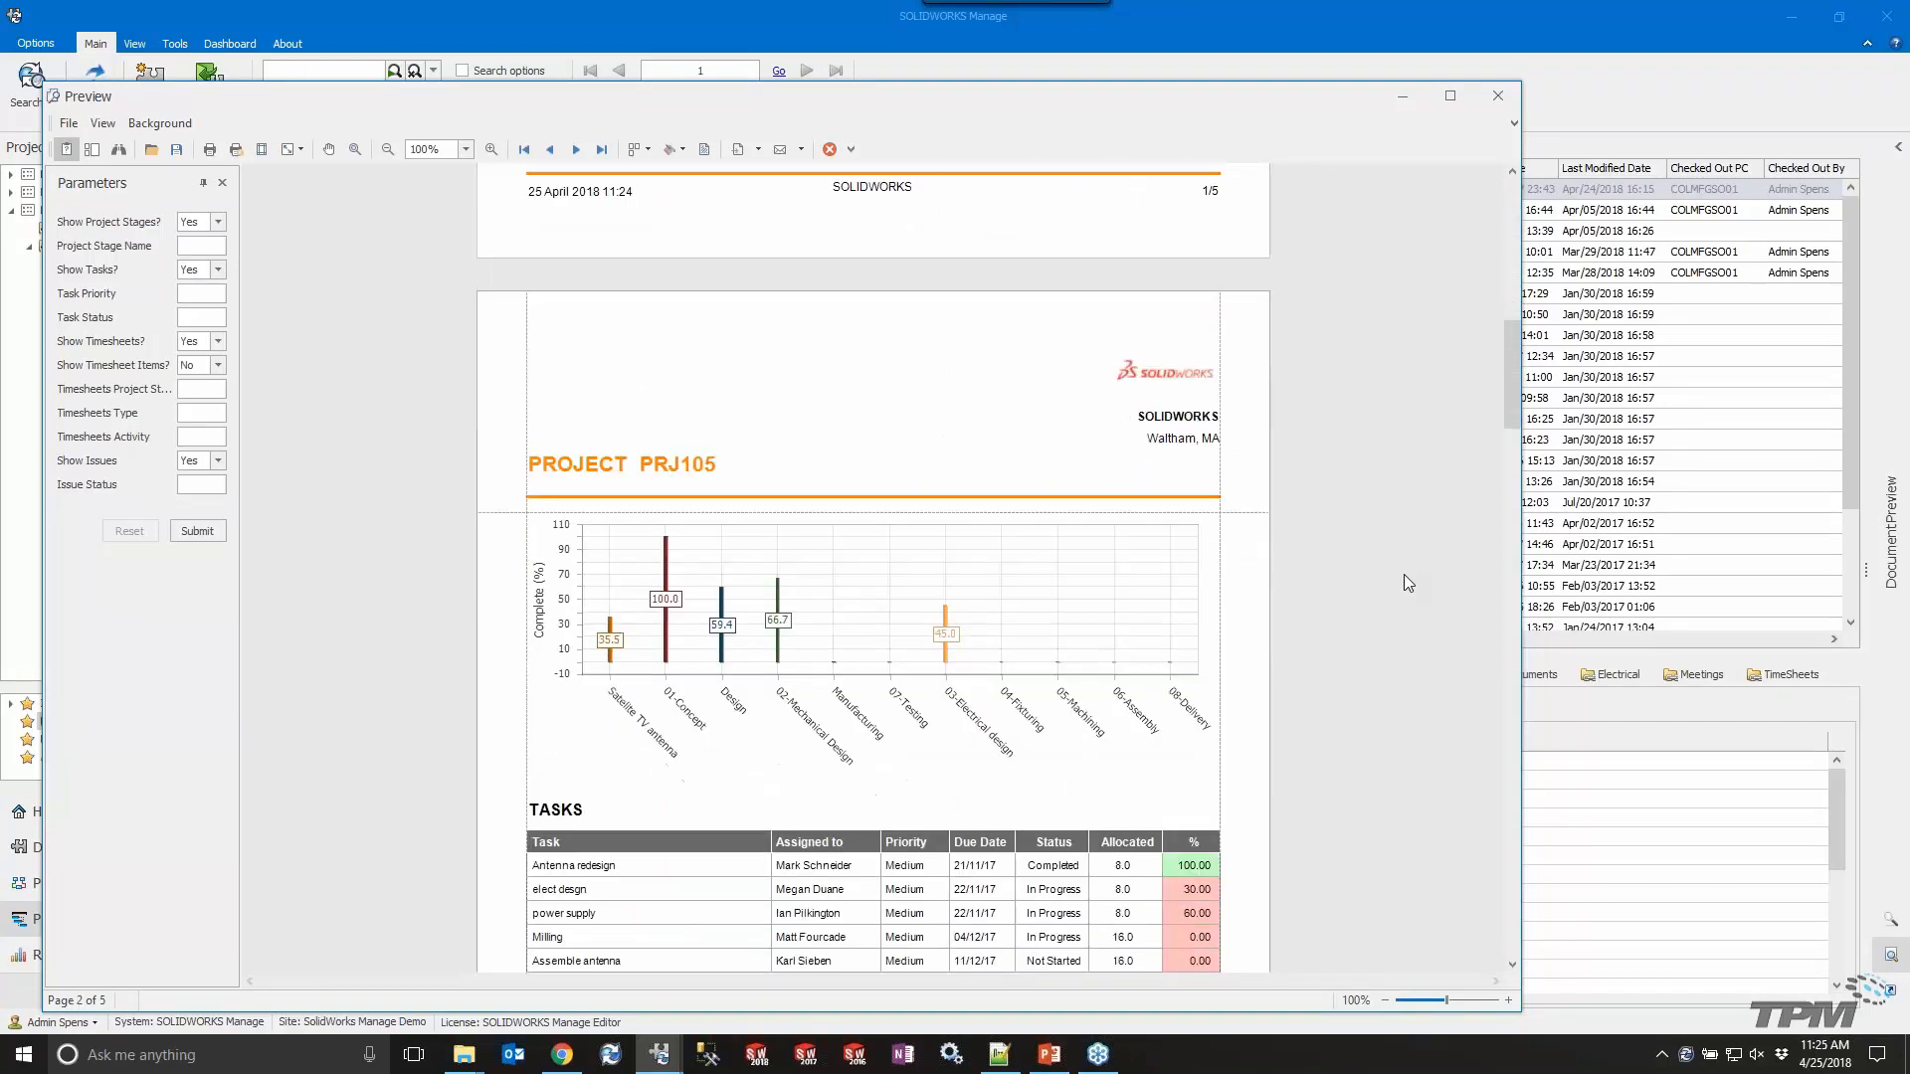
scroll(1404, 575, down, 1)
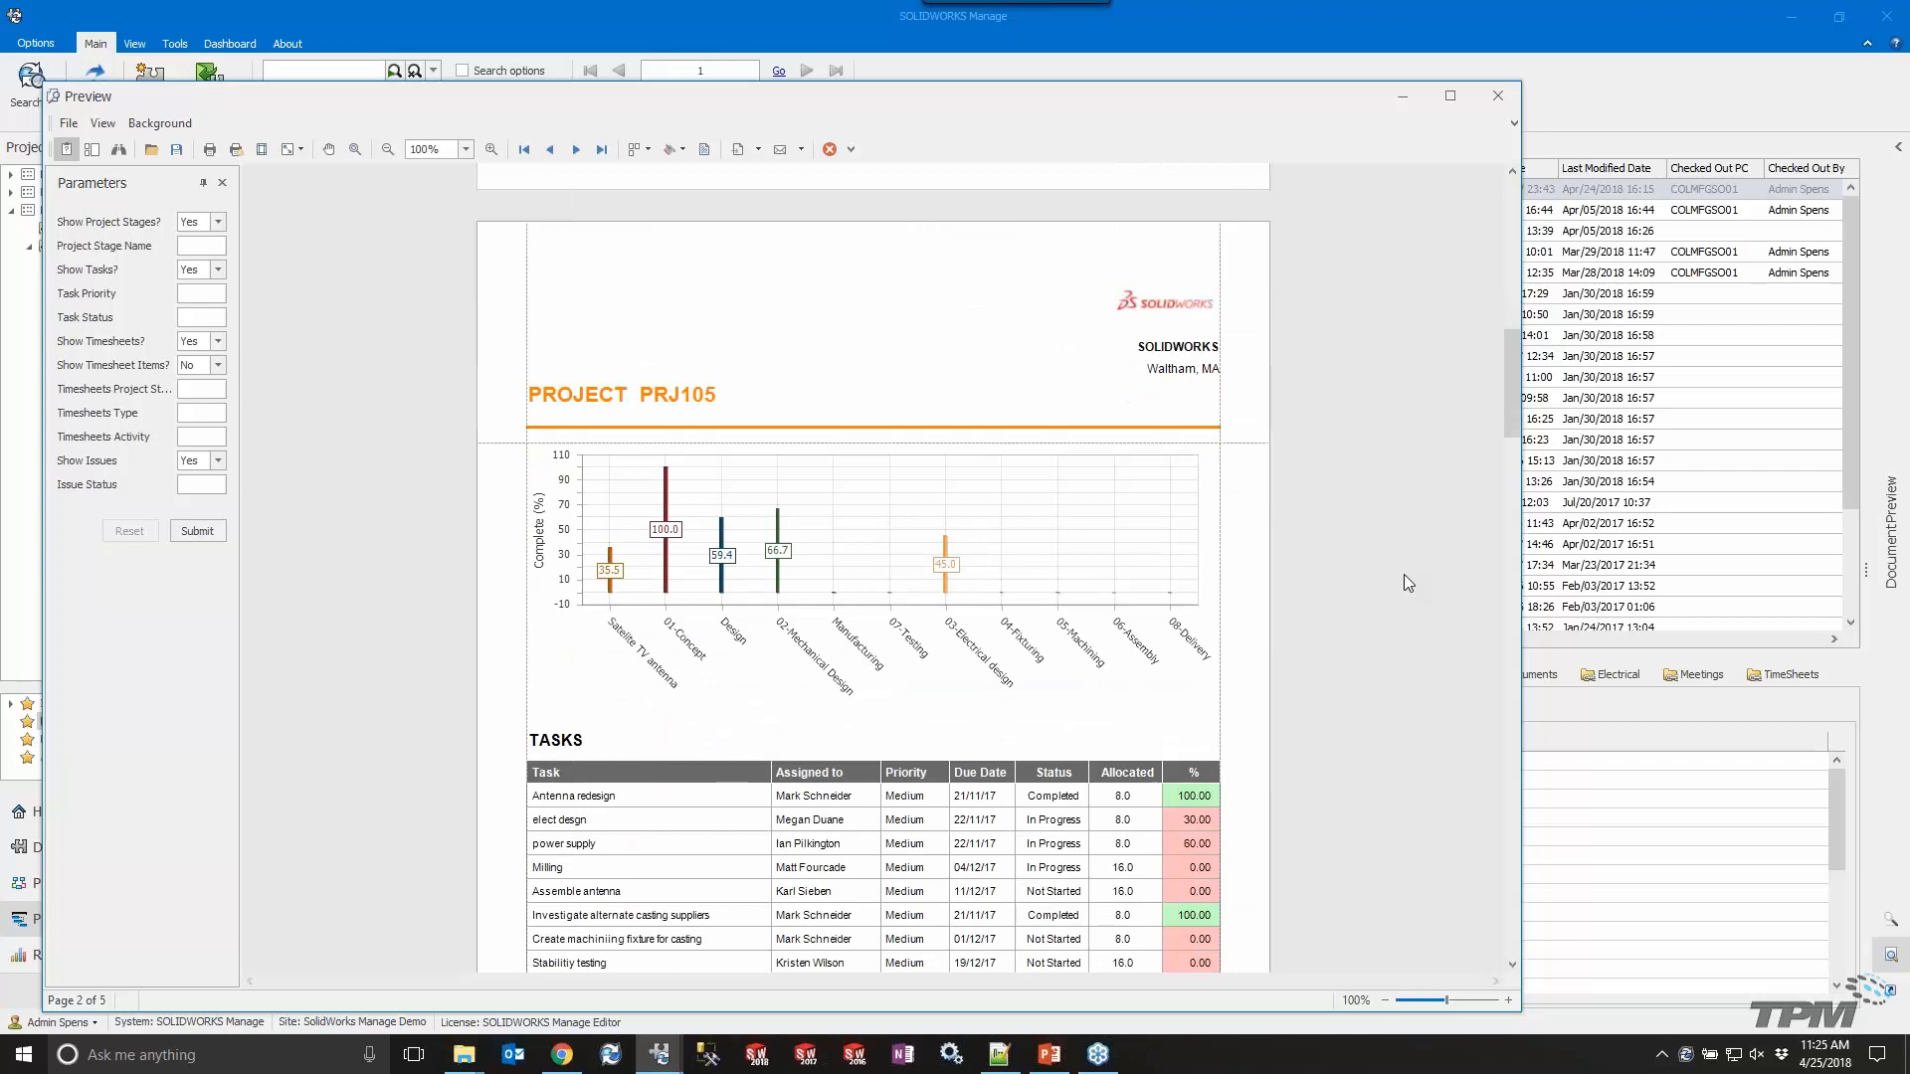
Examine the tasks, timesheets, risk, issues, deliverables and resources sections of the PRJ105 report, and close the report and its options.
scroll(1404, 575, down, 5)
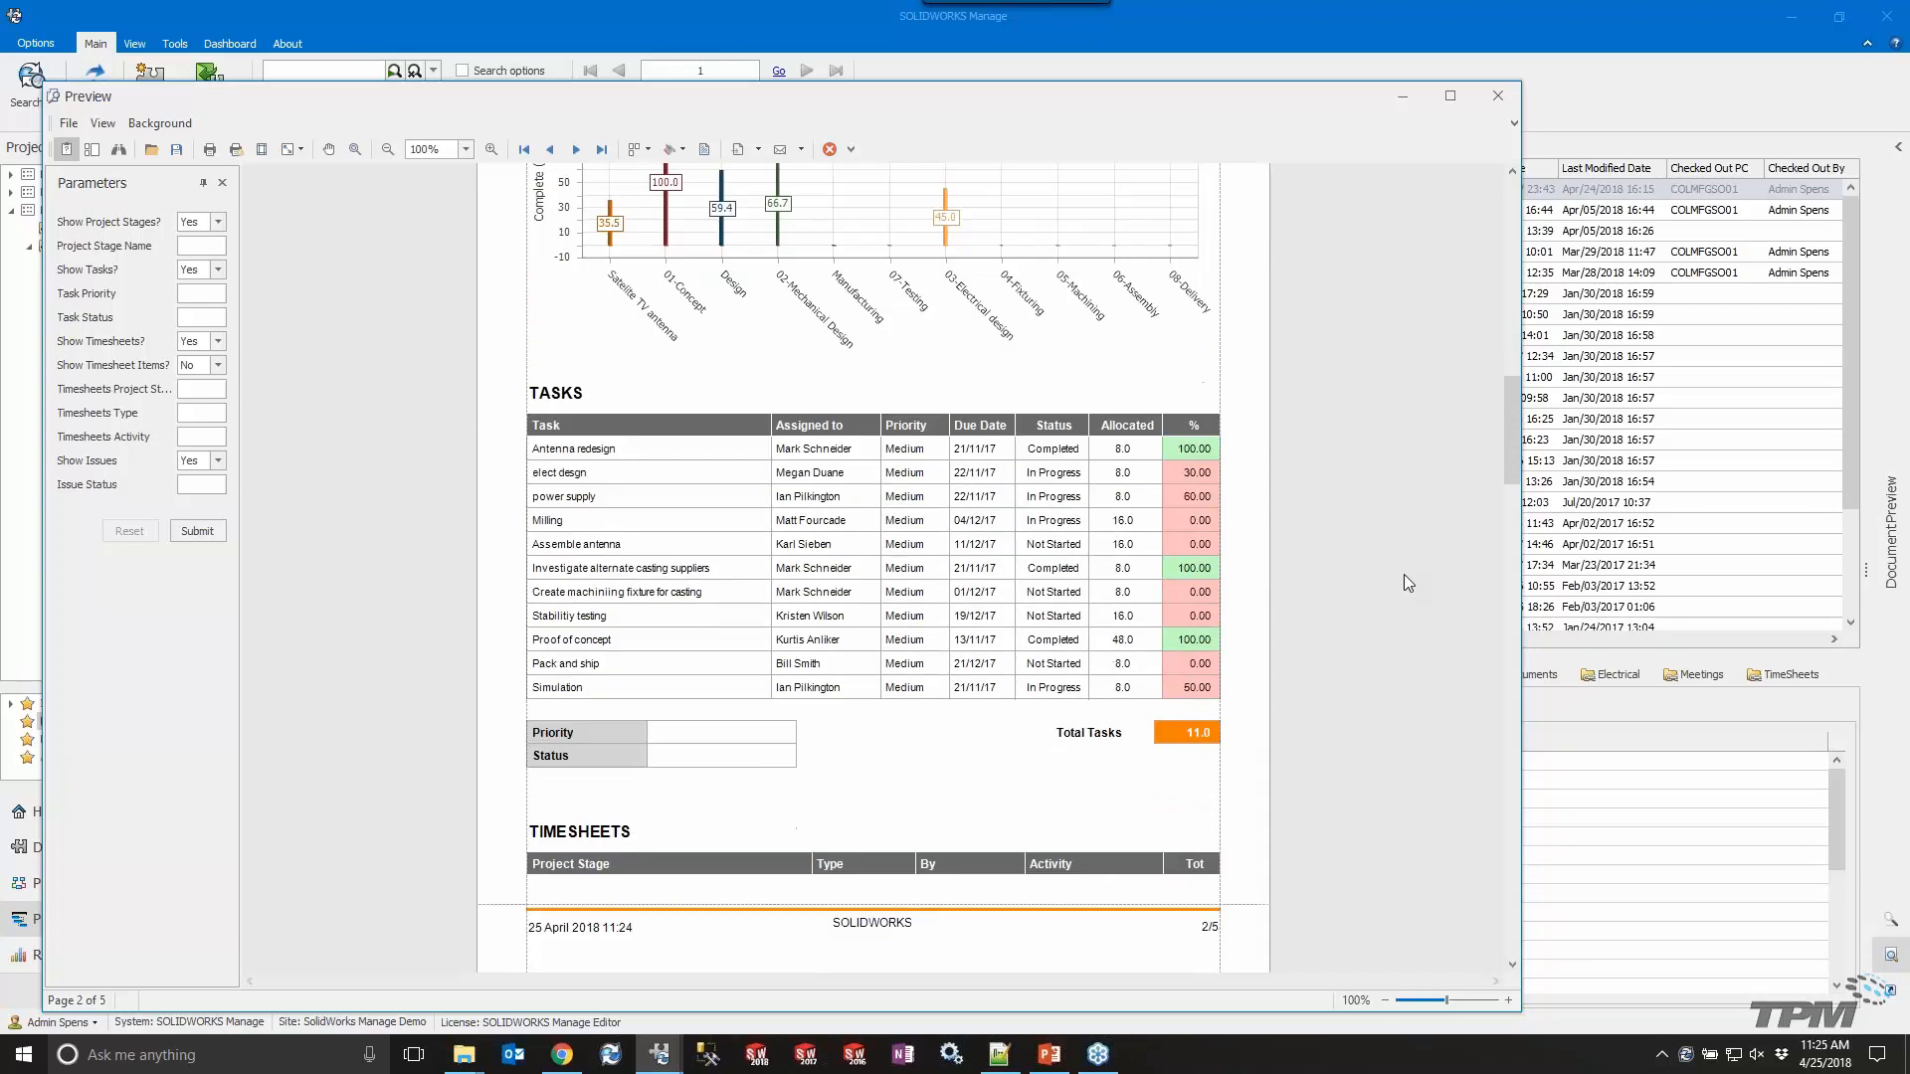
scroll(1402, 575, down, 2)
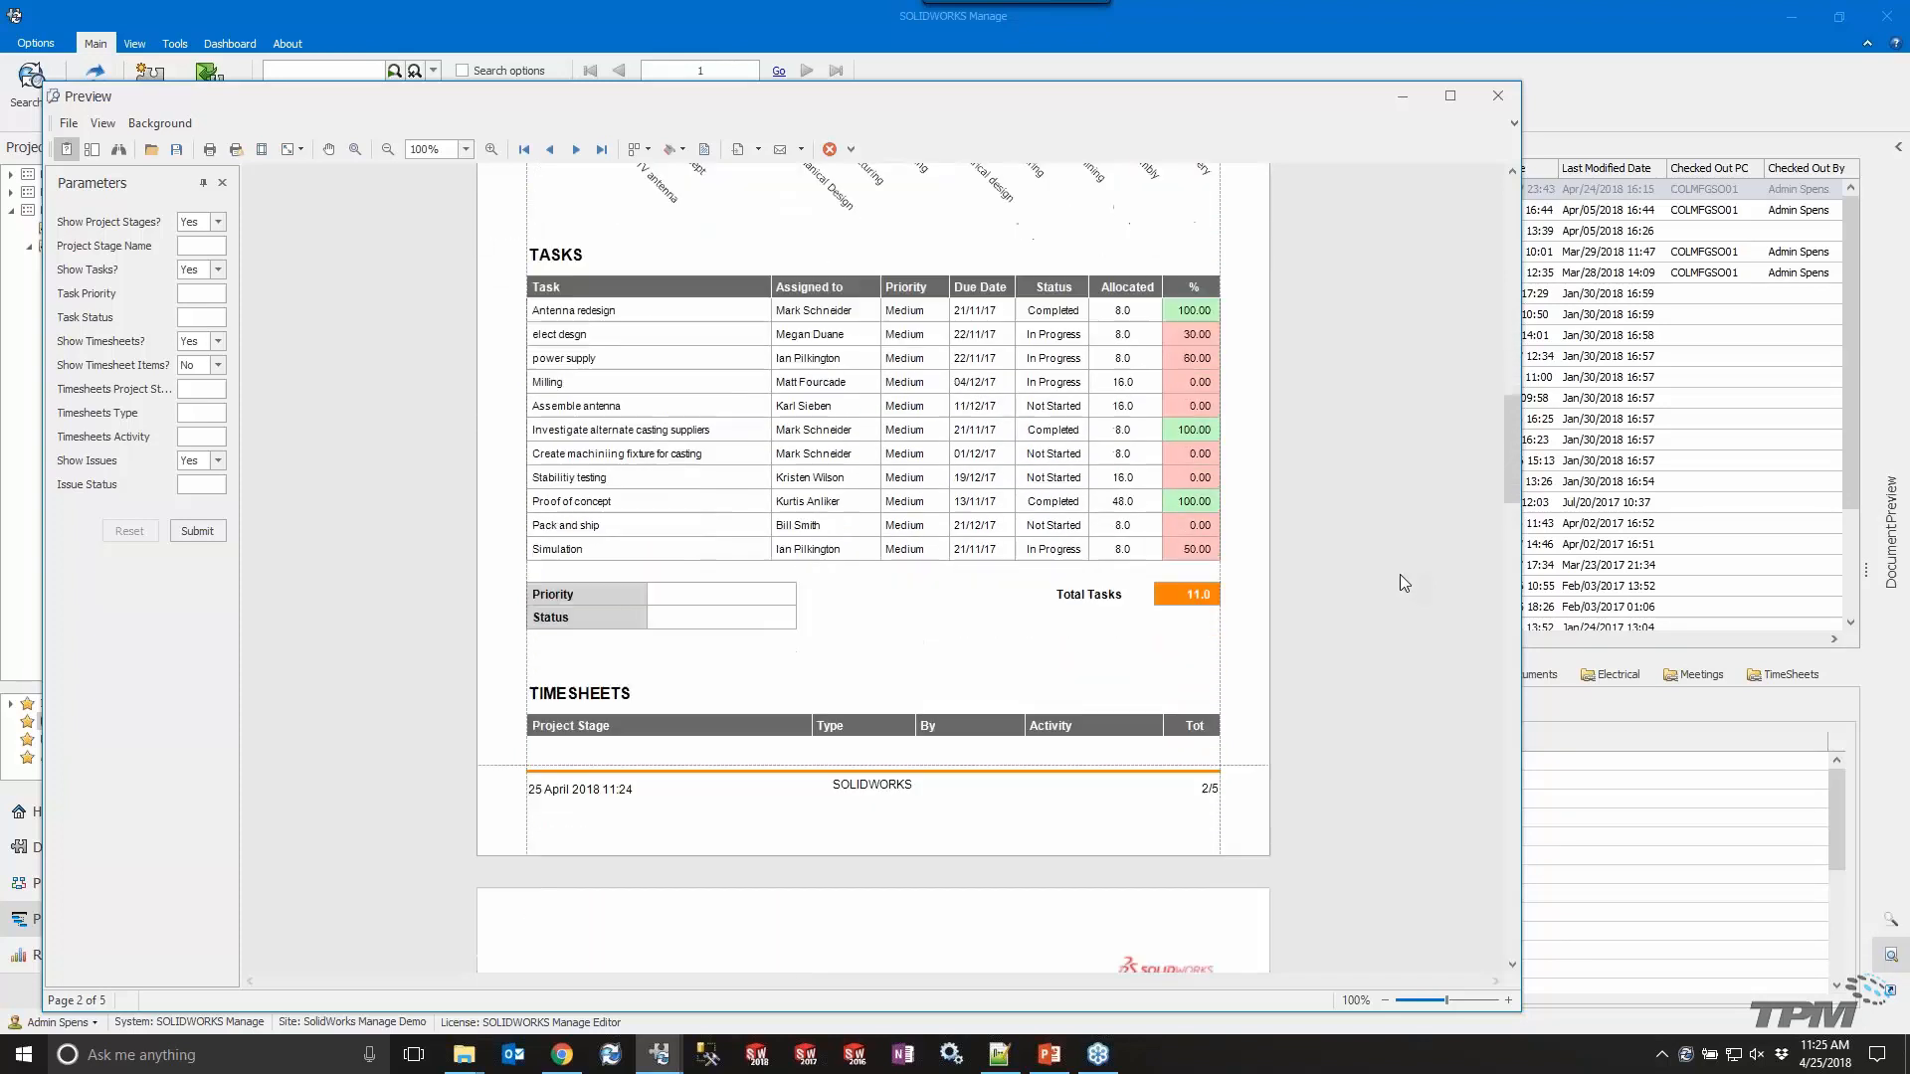
scroll(1400, 574, down, 2)
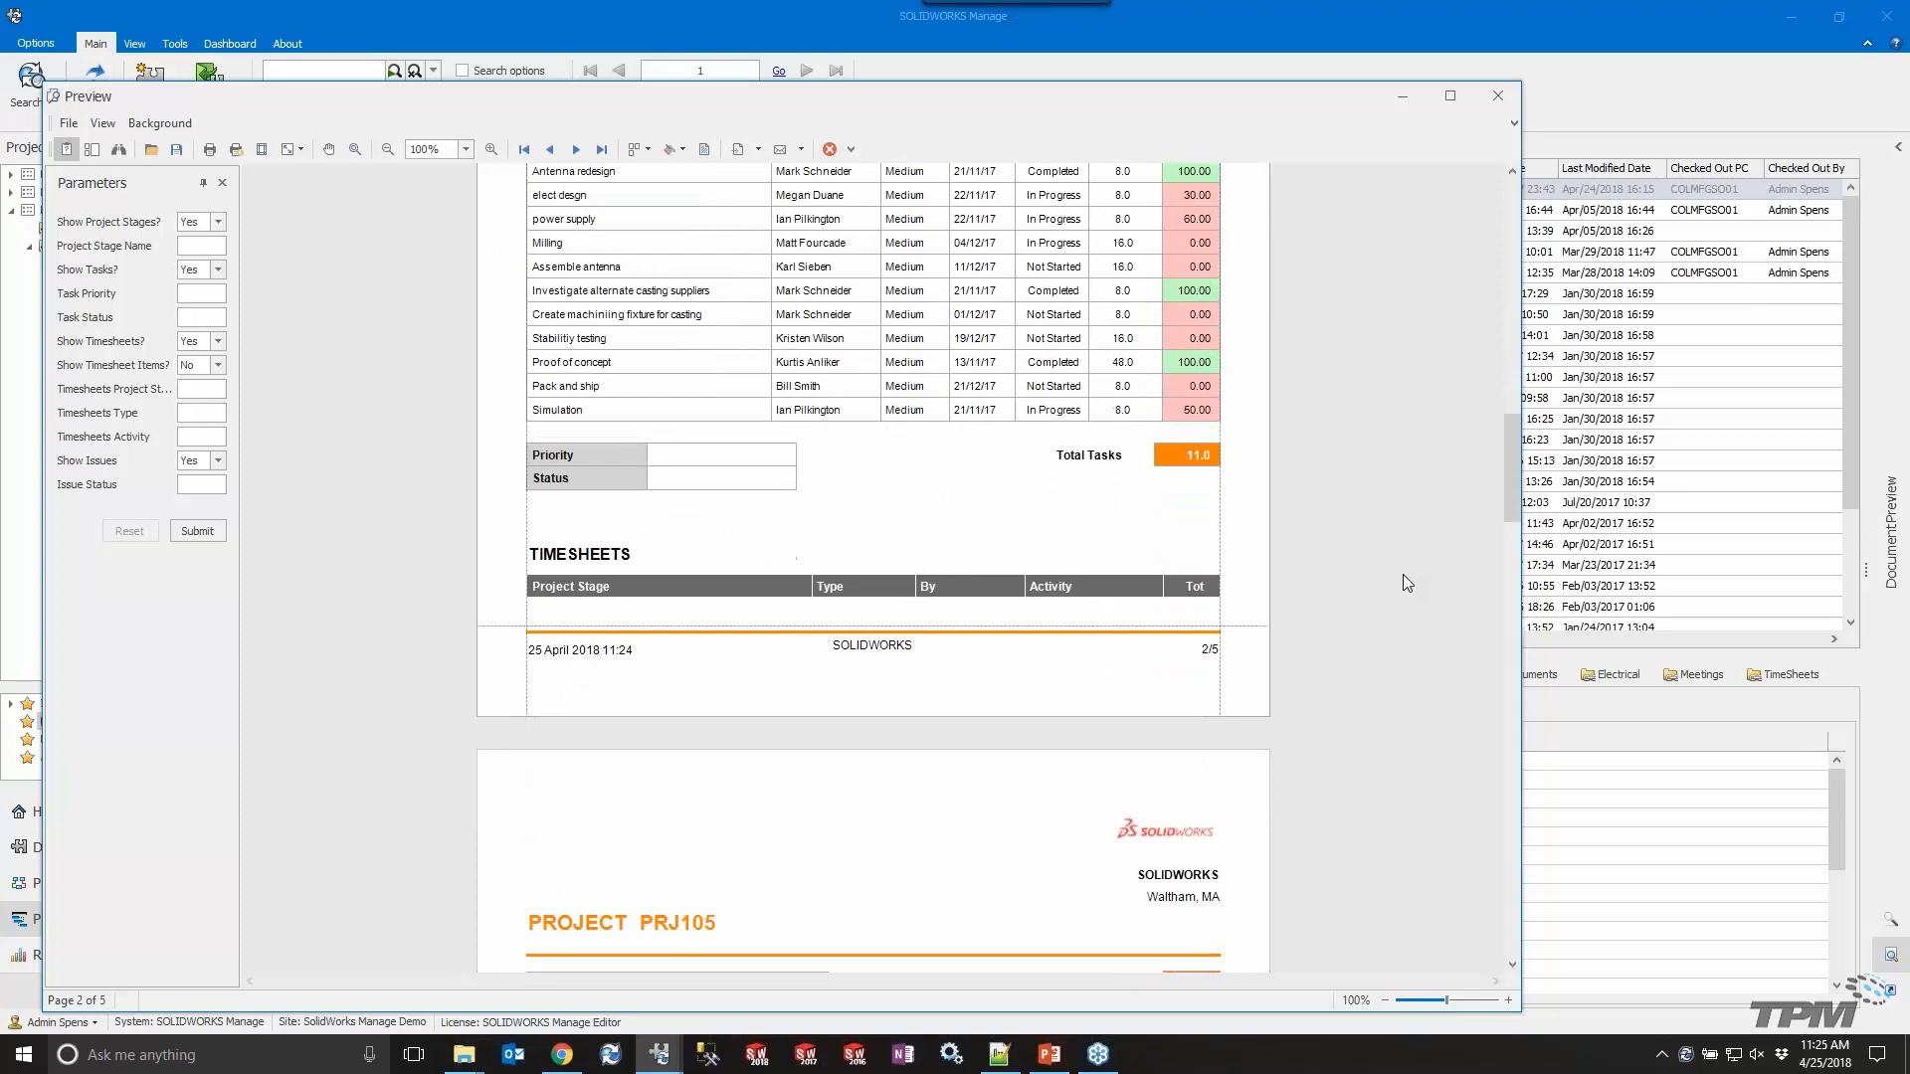
scroll(1403, 577, down, 6)
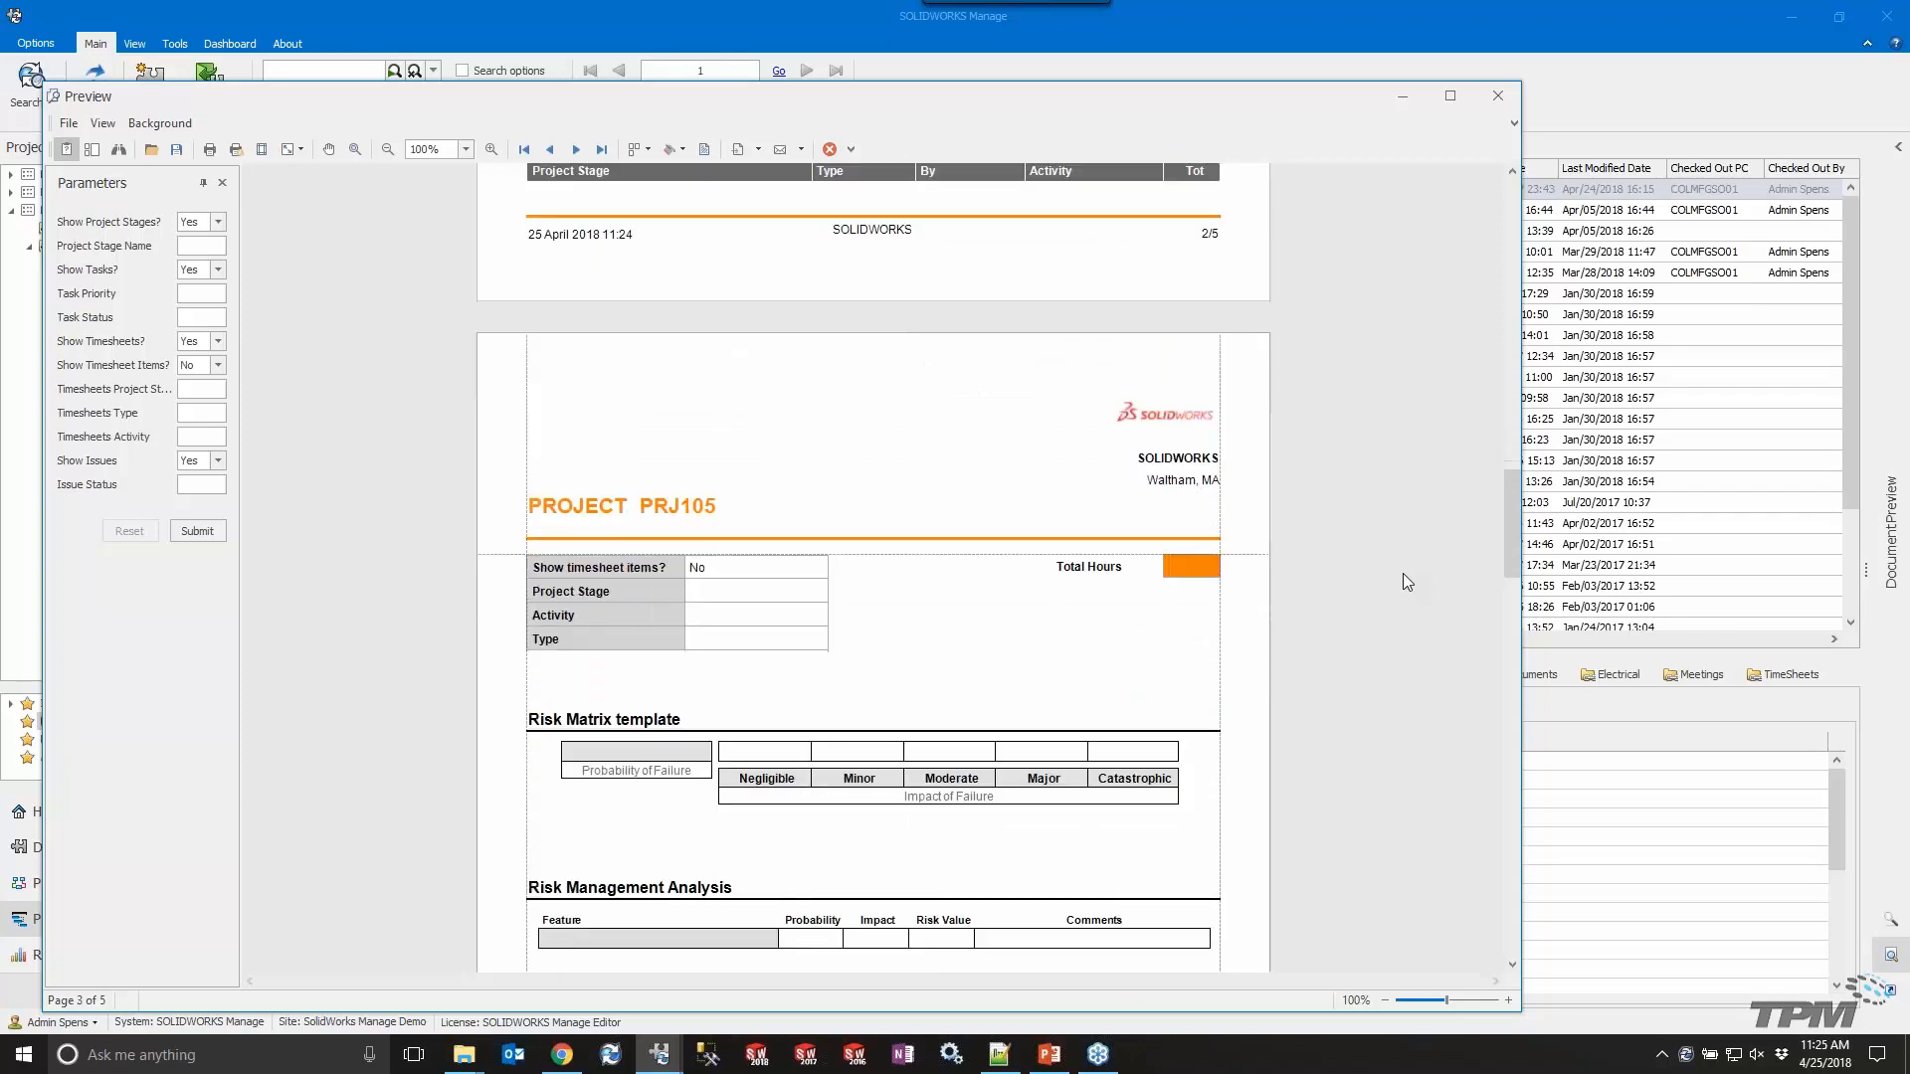
scroll(1403, 573, down, 6)
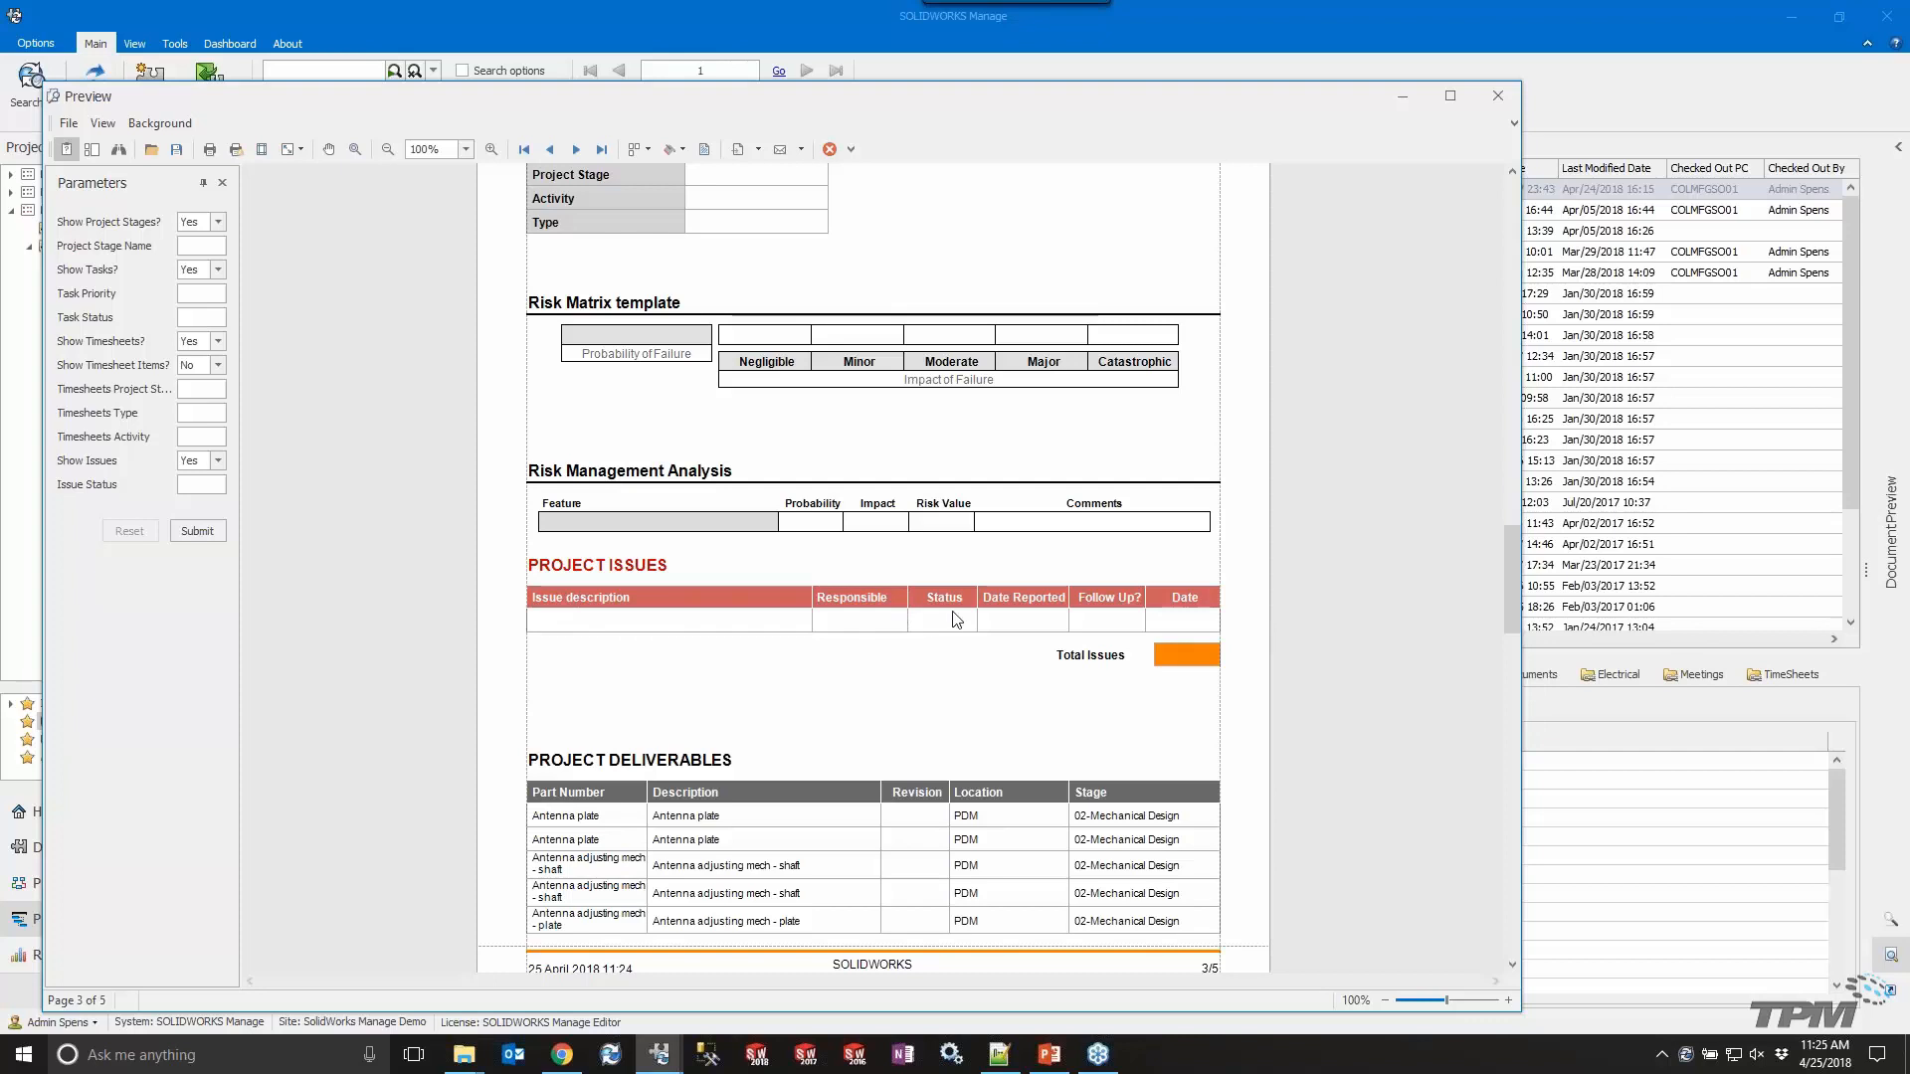
scroll(1348, 620, down, 10)
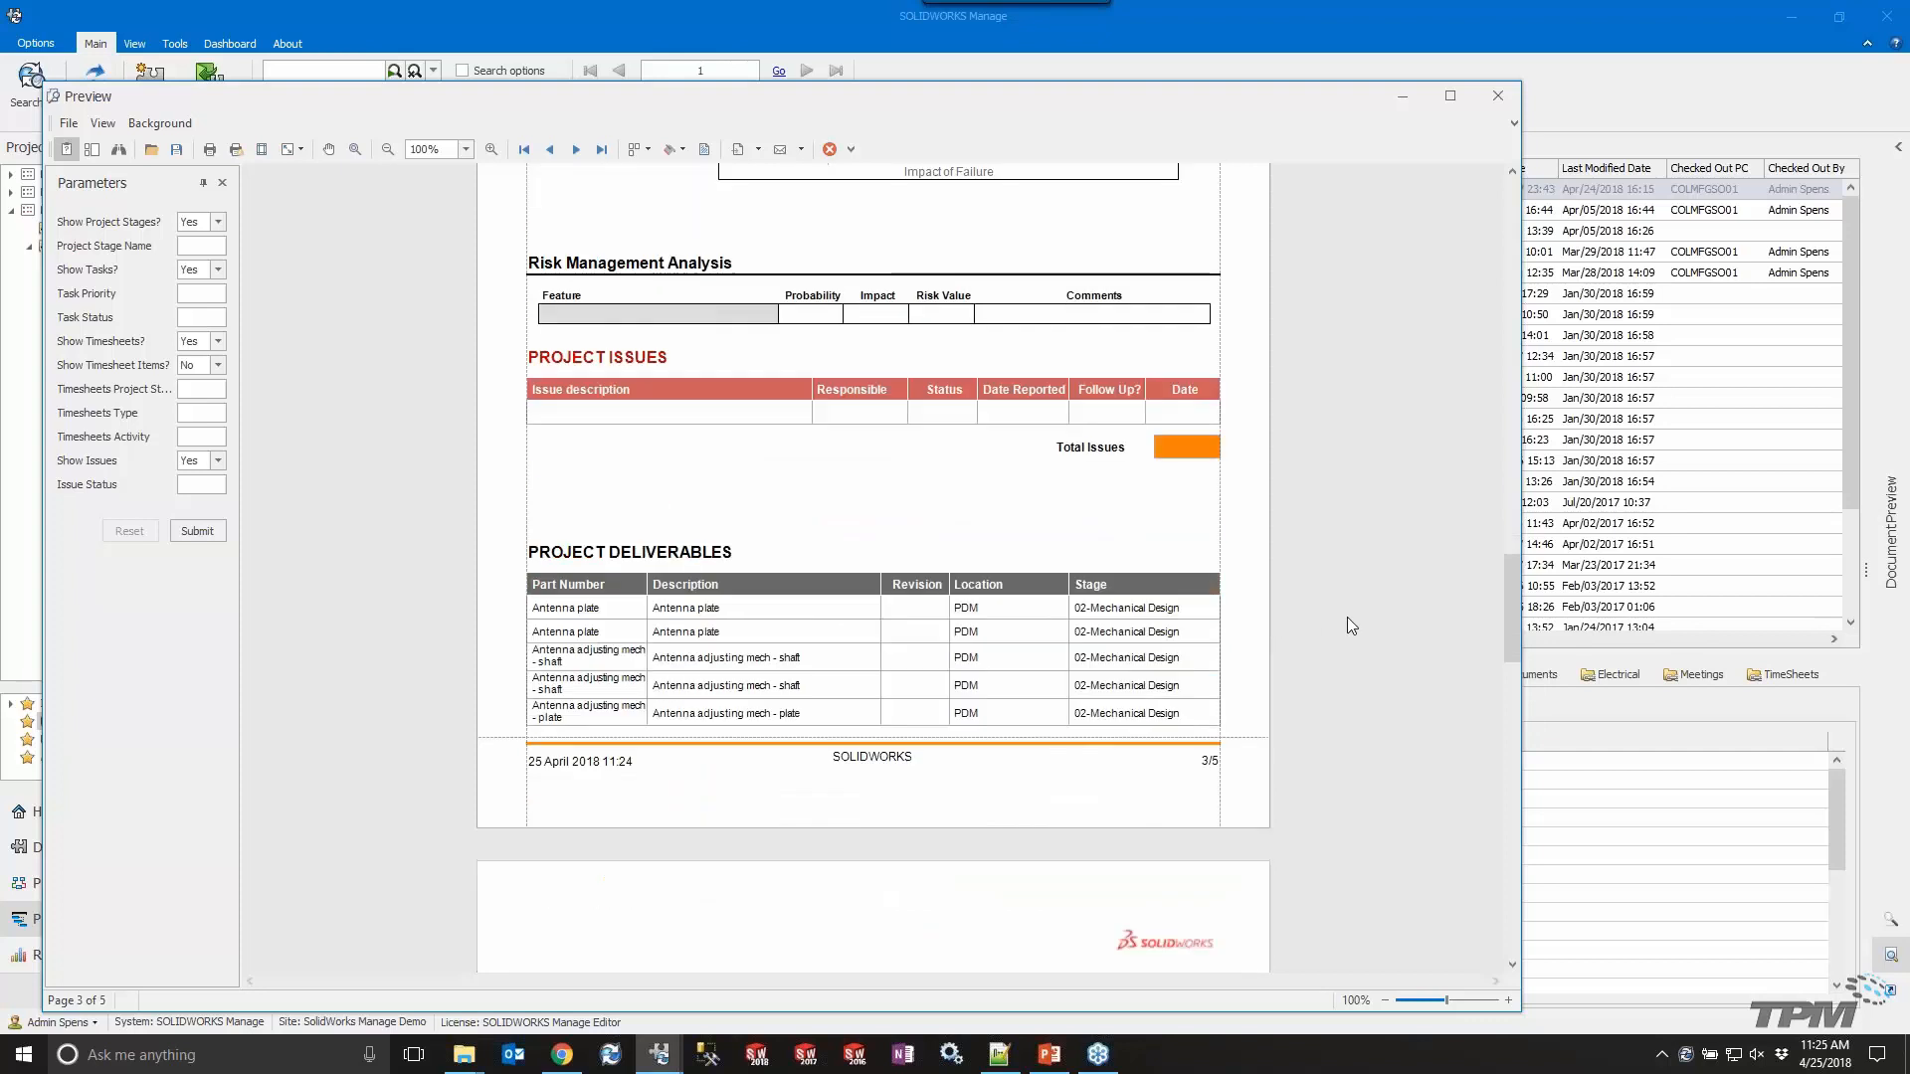
scroll(1348, 619, down, 5)
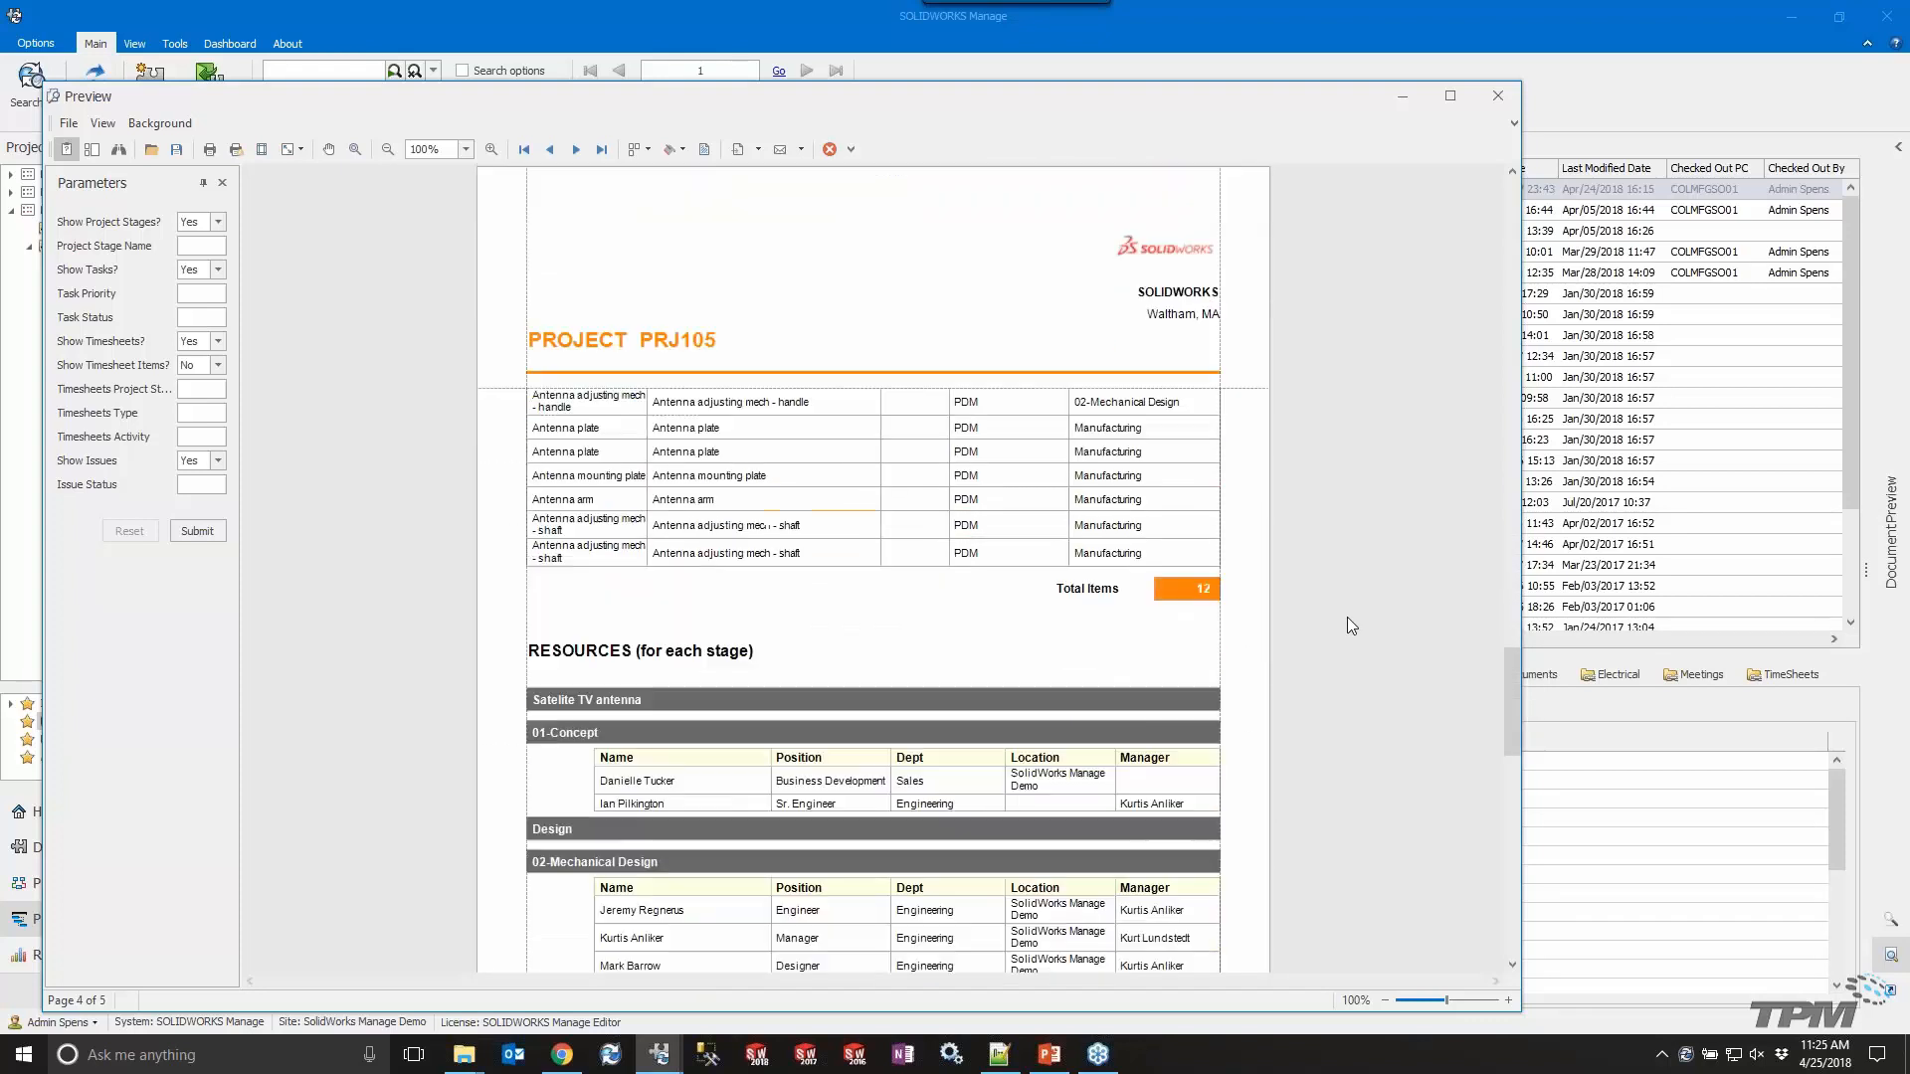
scroll(1347, 625, down, 12)
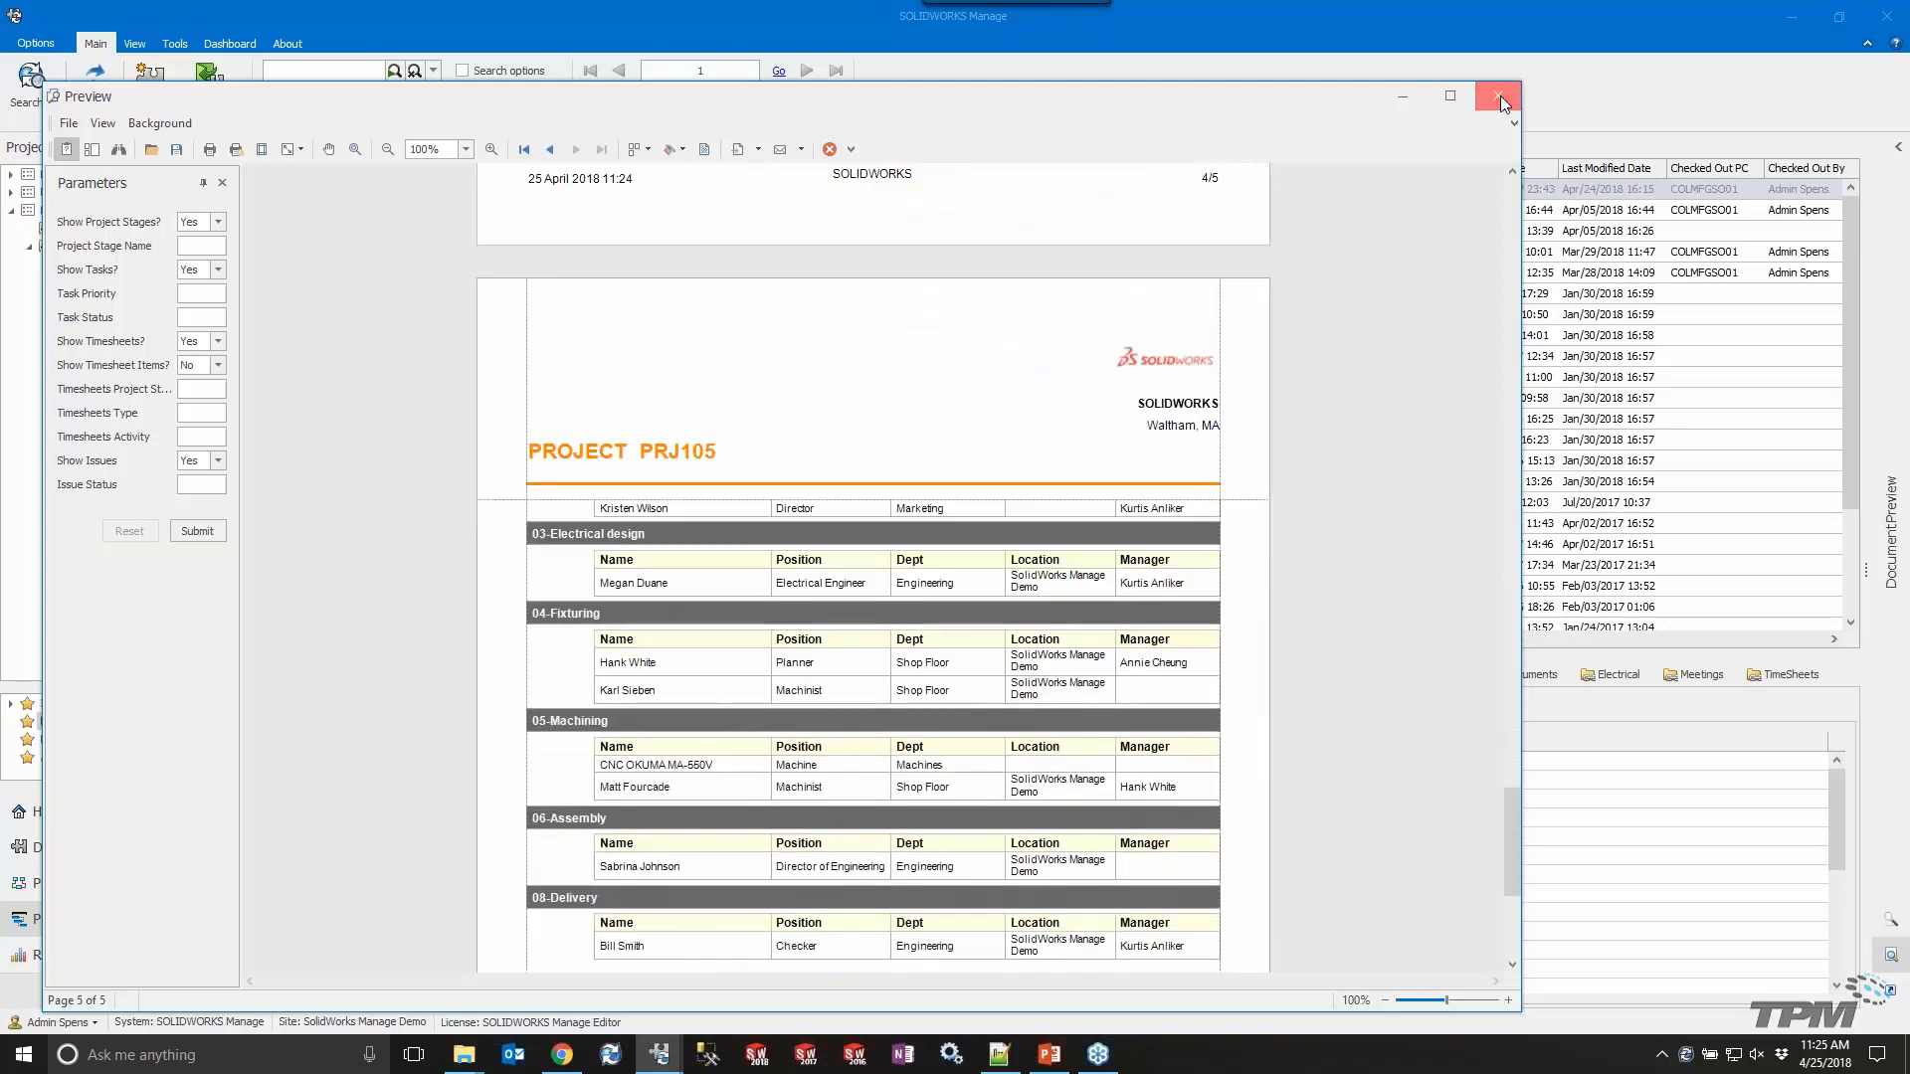
click(1498, 96)
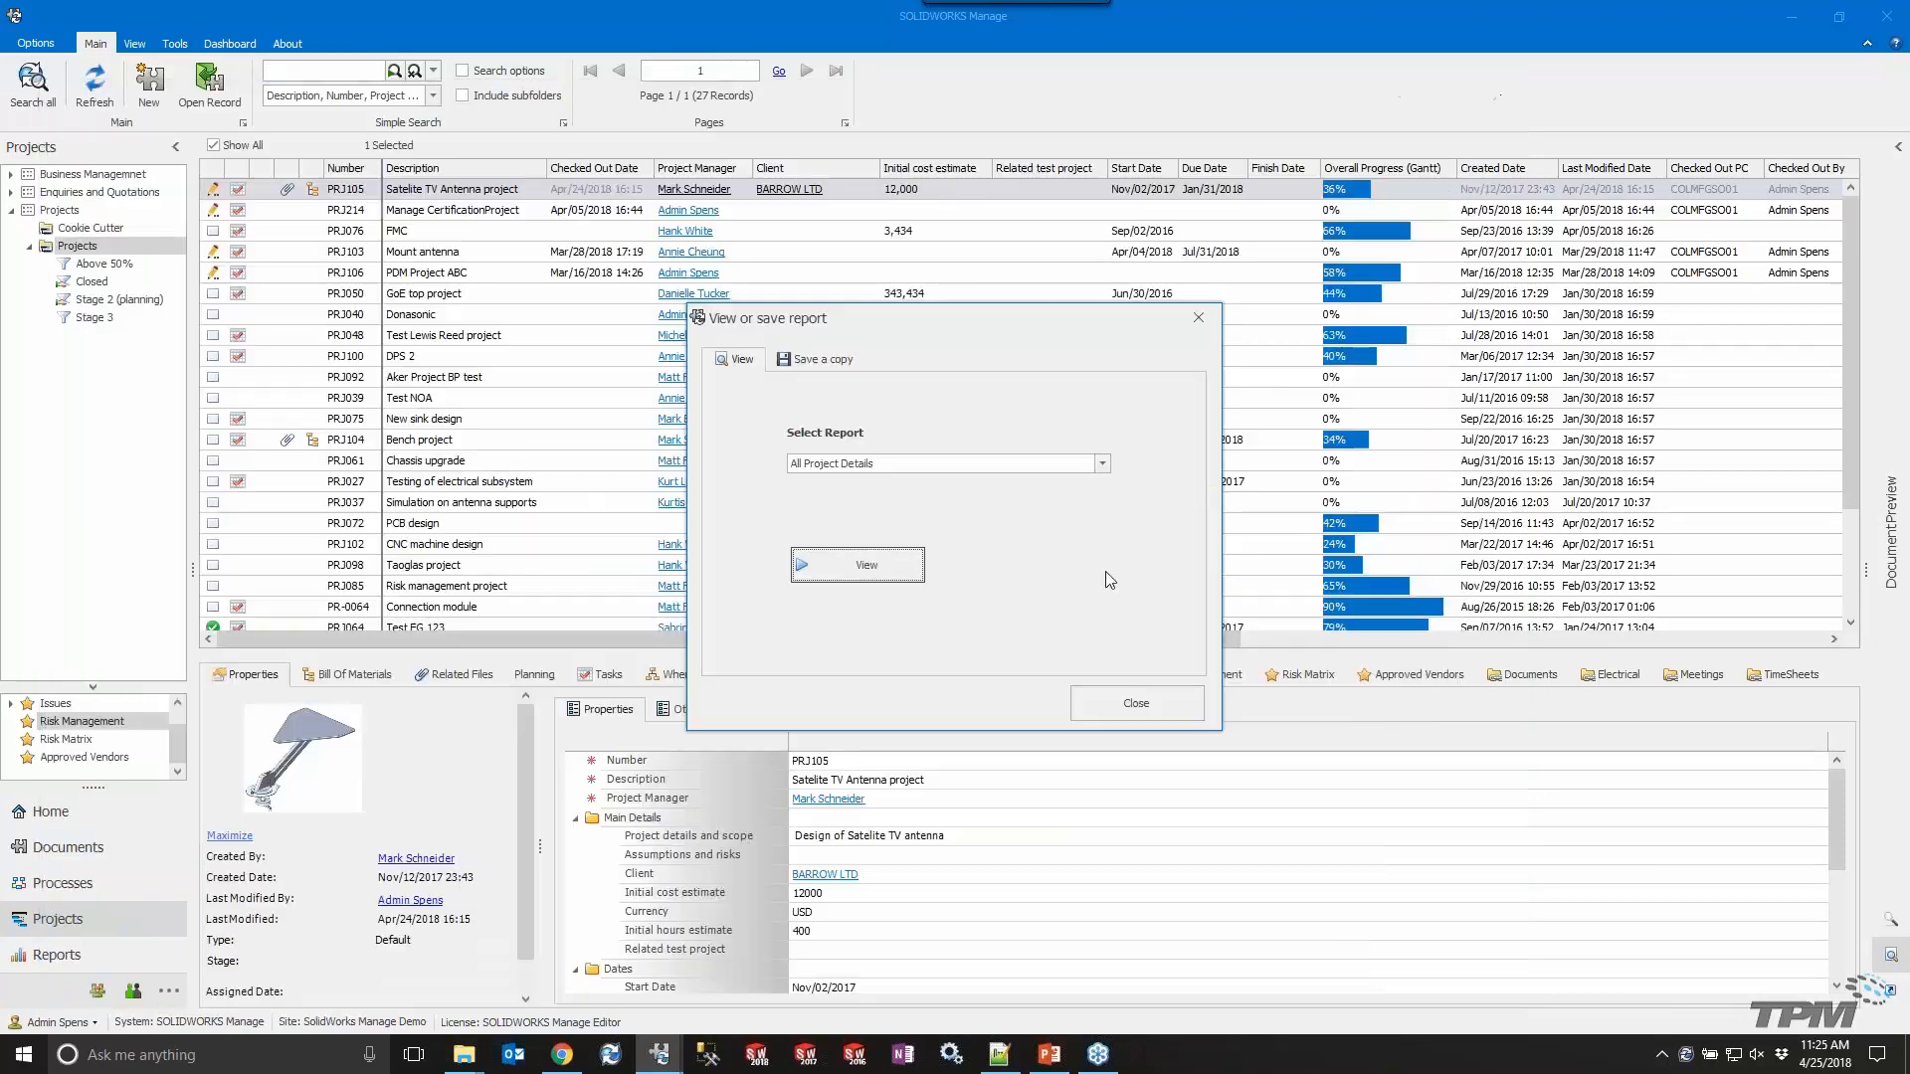
click(1158, 701)
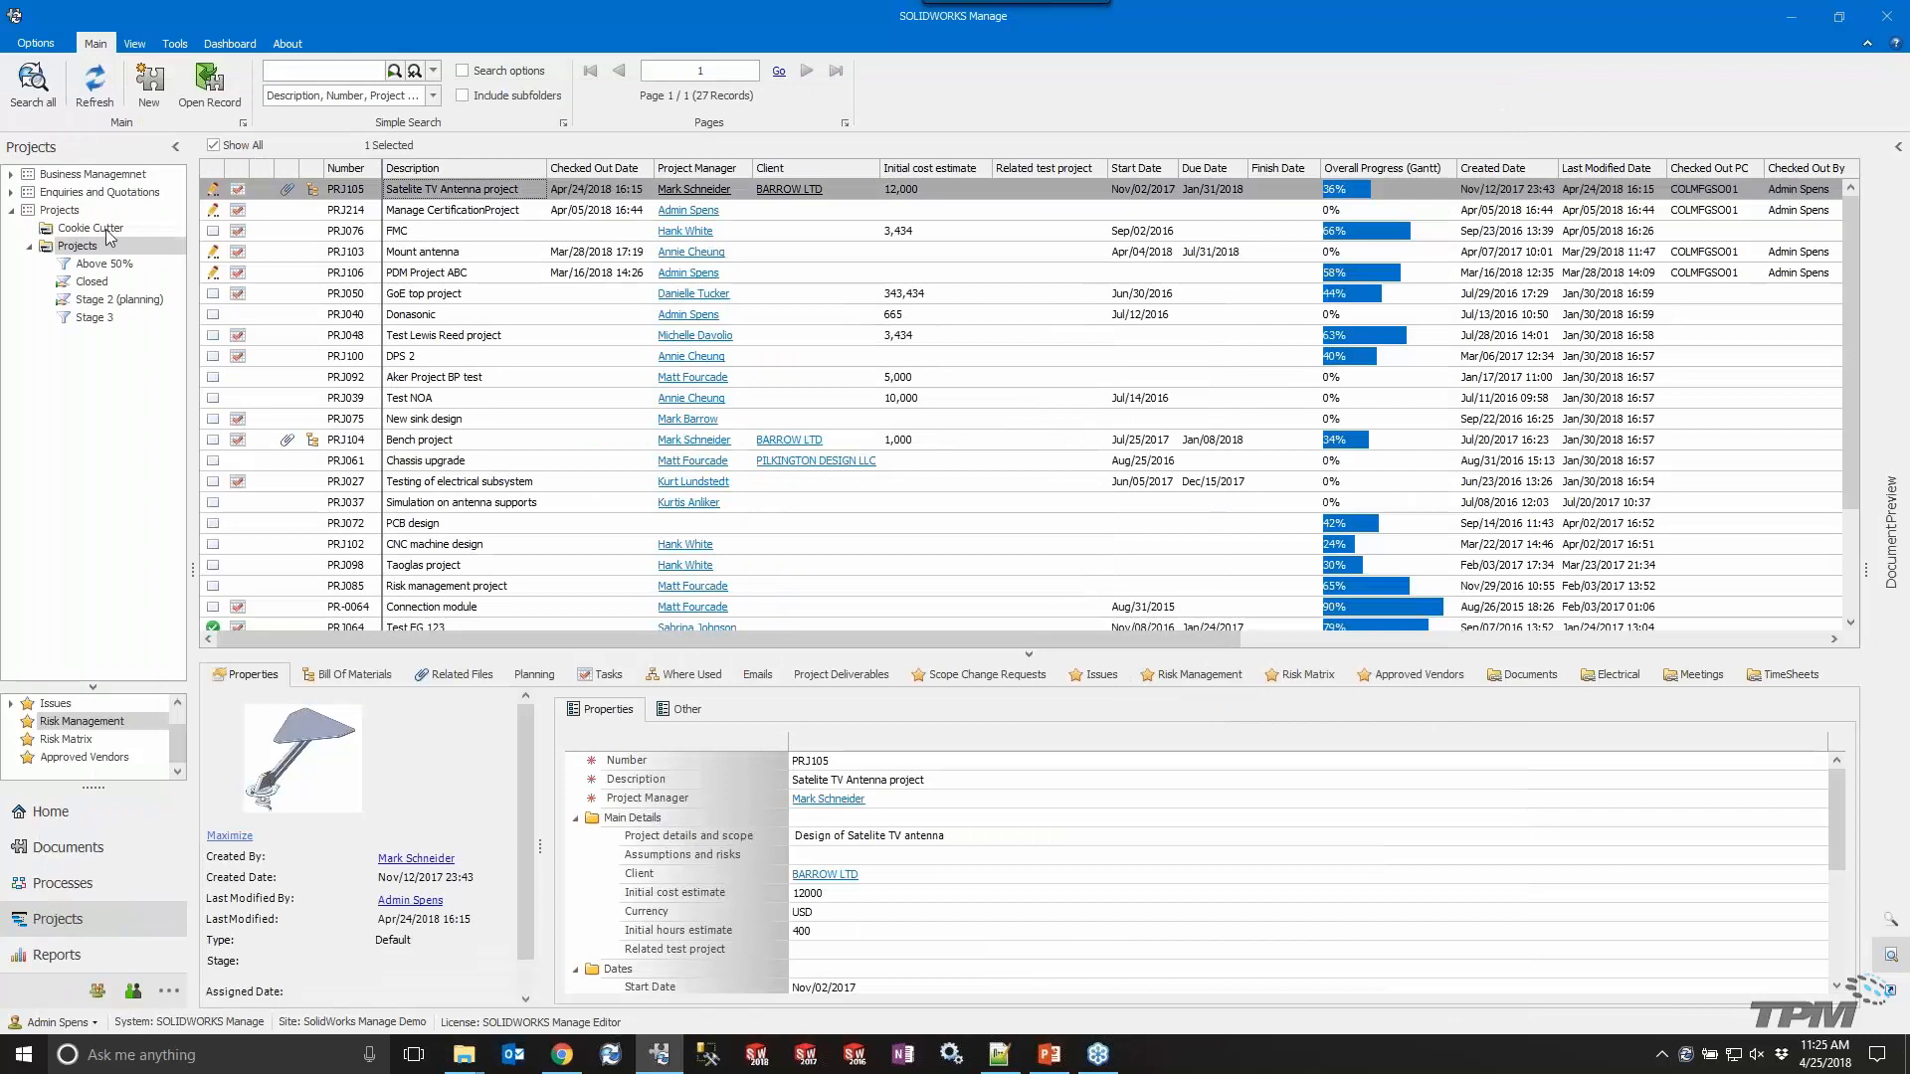
View the Cookie Cutter Projects dashboard on the home page and check which other dashboards are available.
click(78, 830)
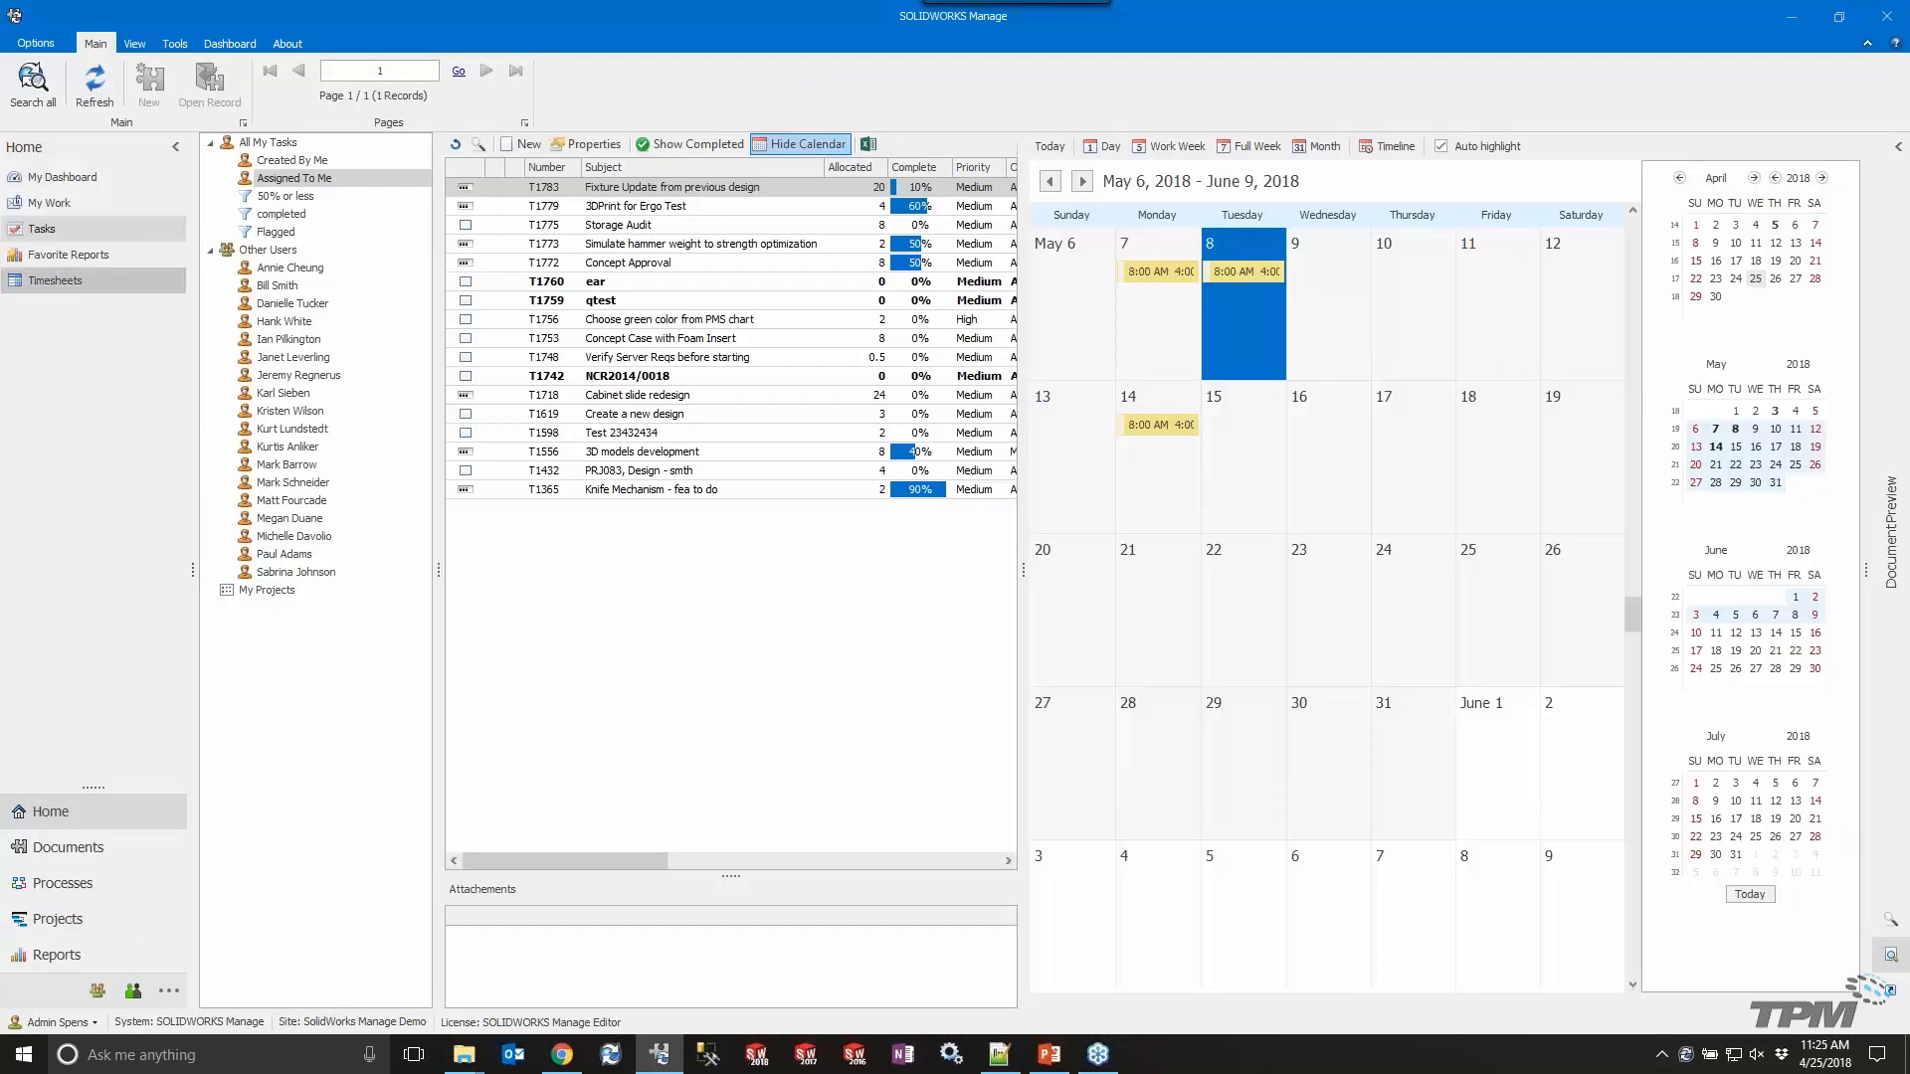
click(70, 184)
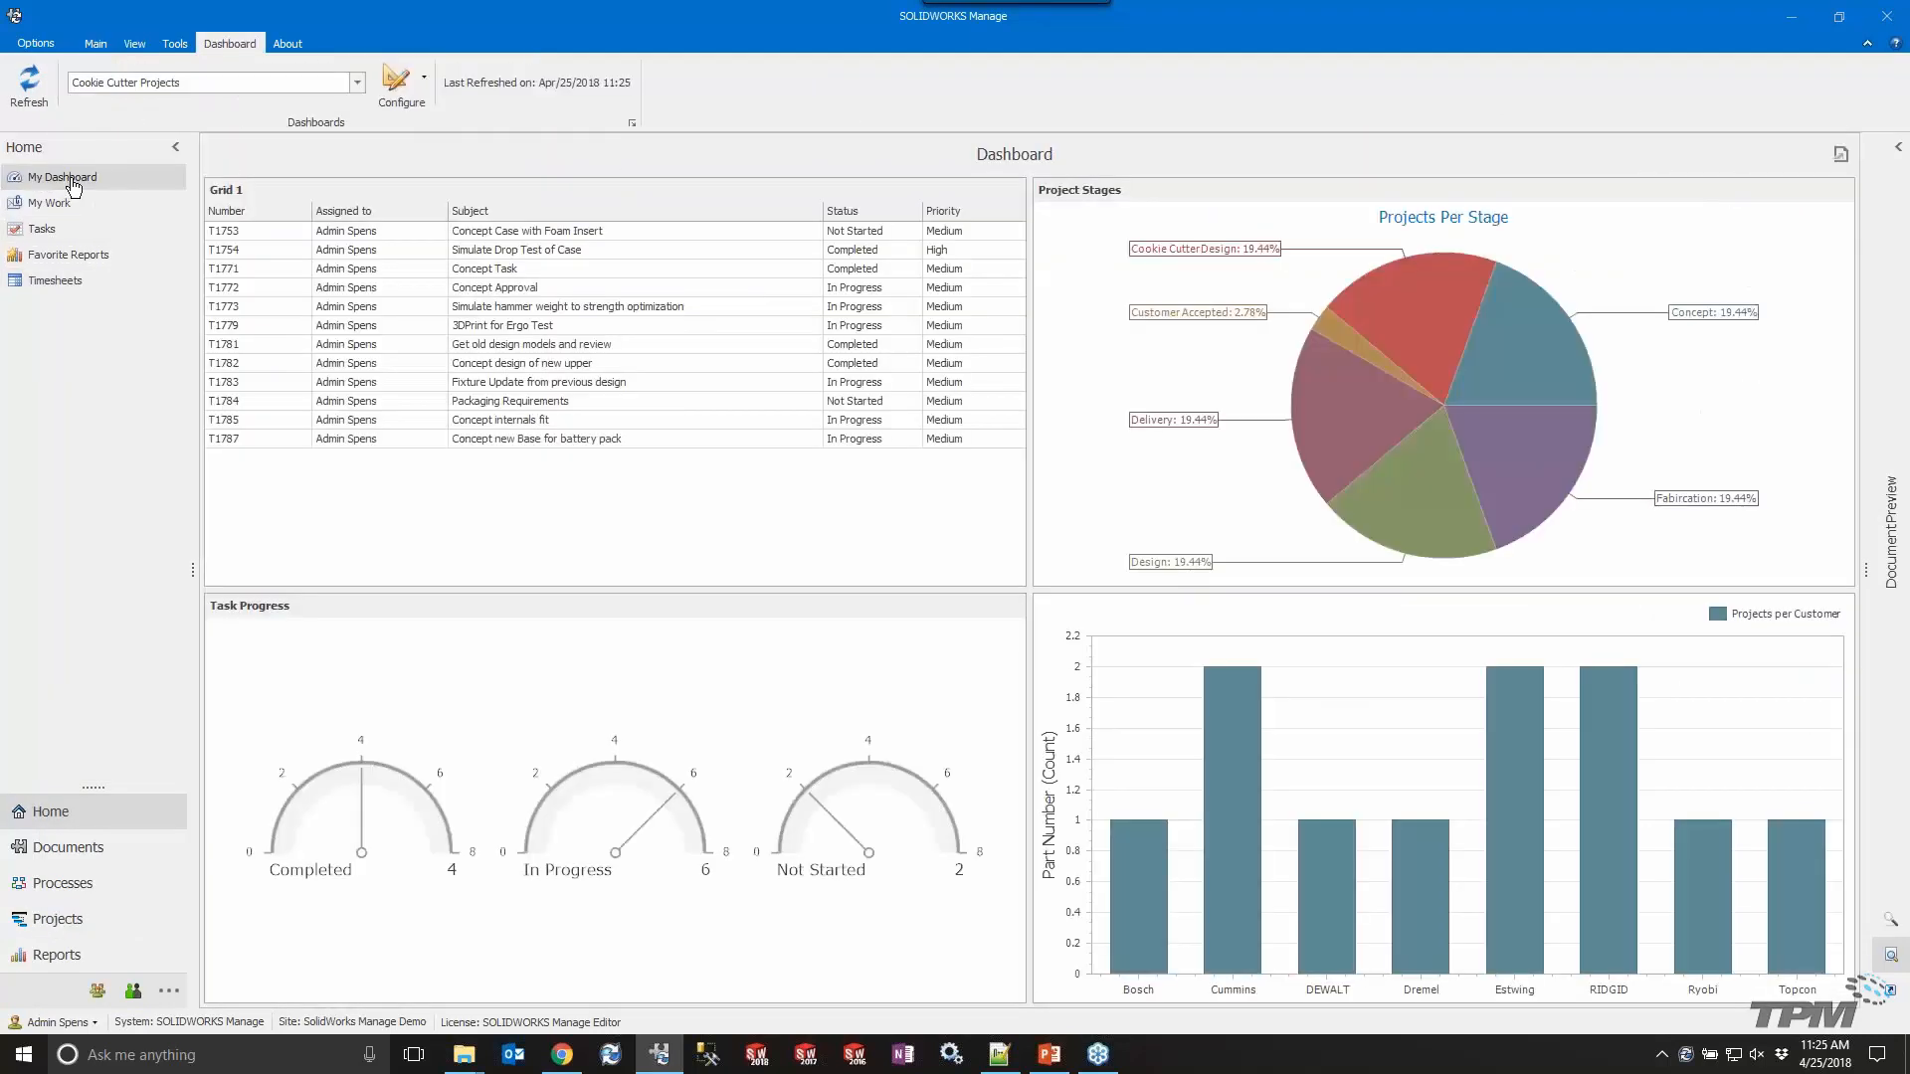
click(356, 82)
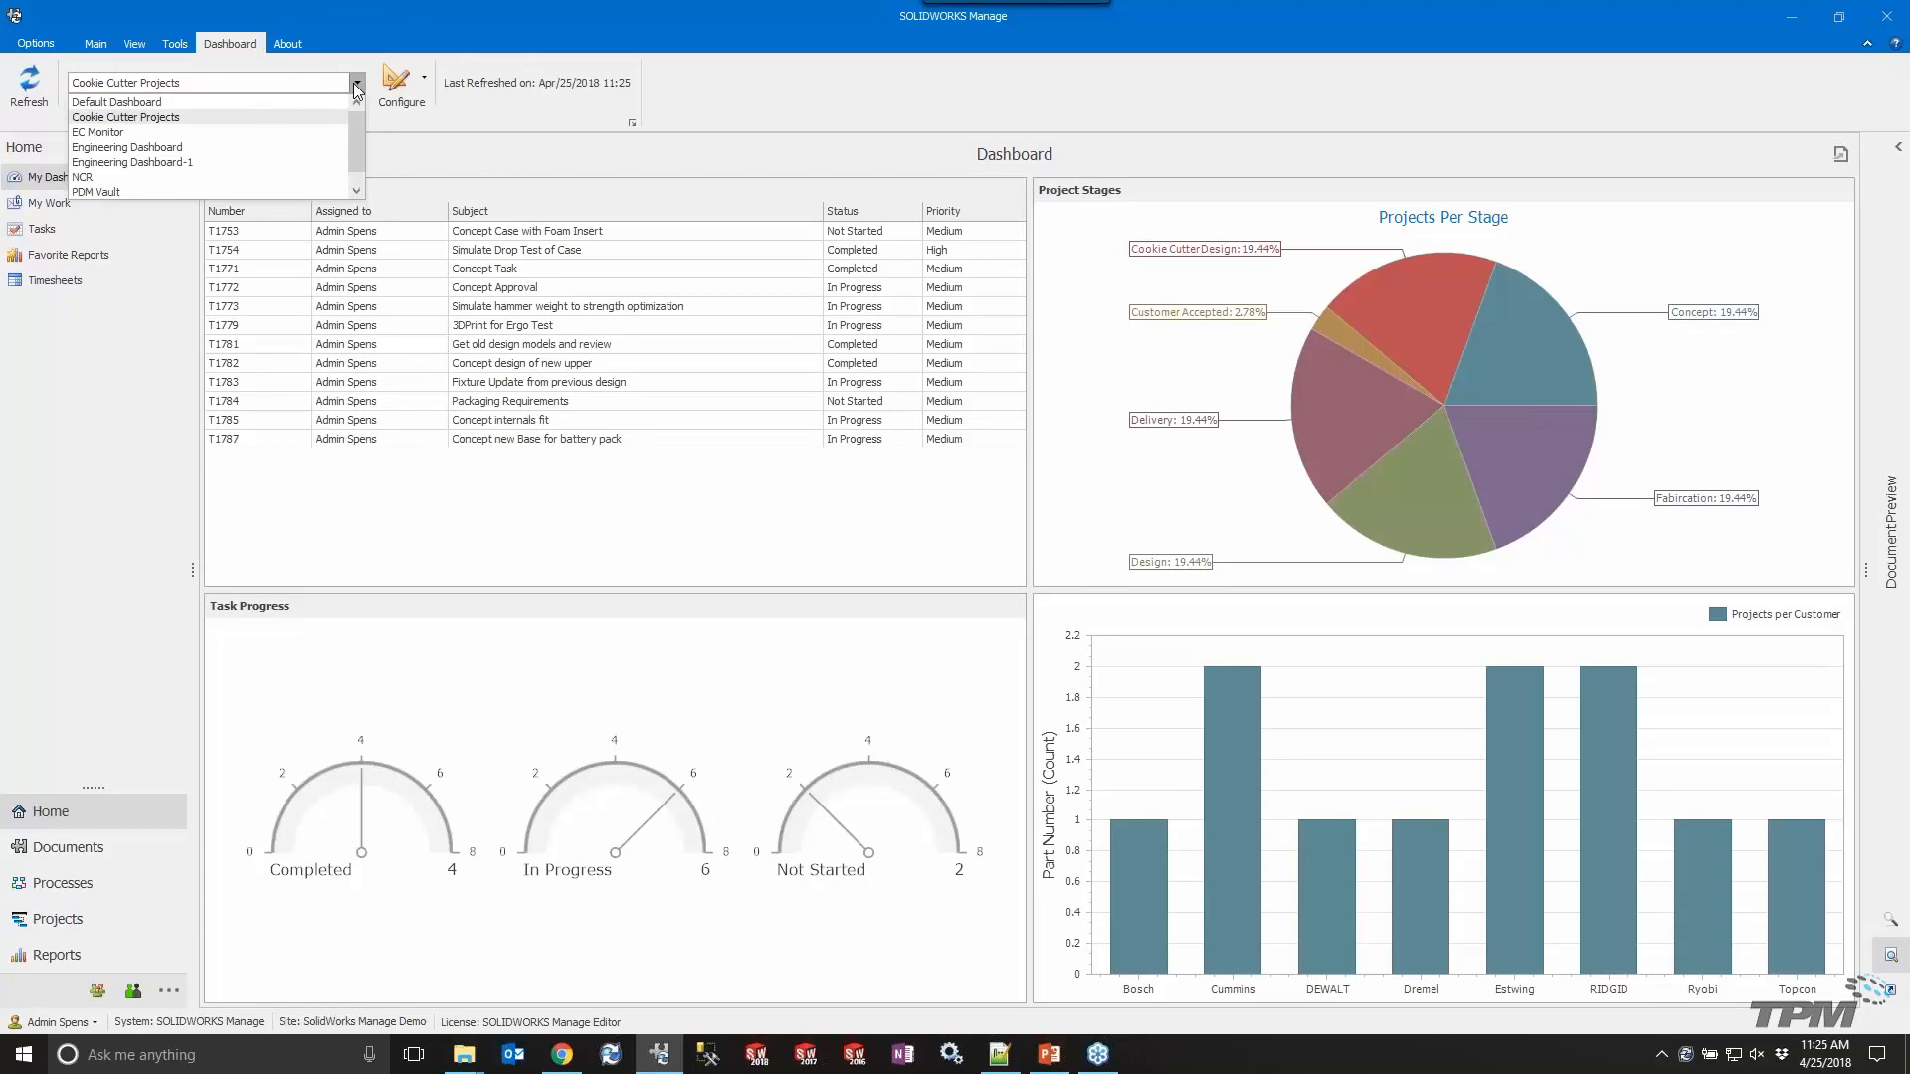
click(356, 85)
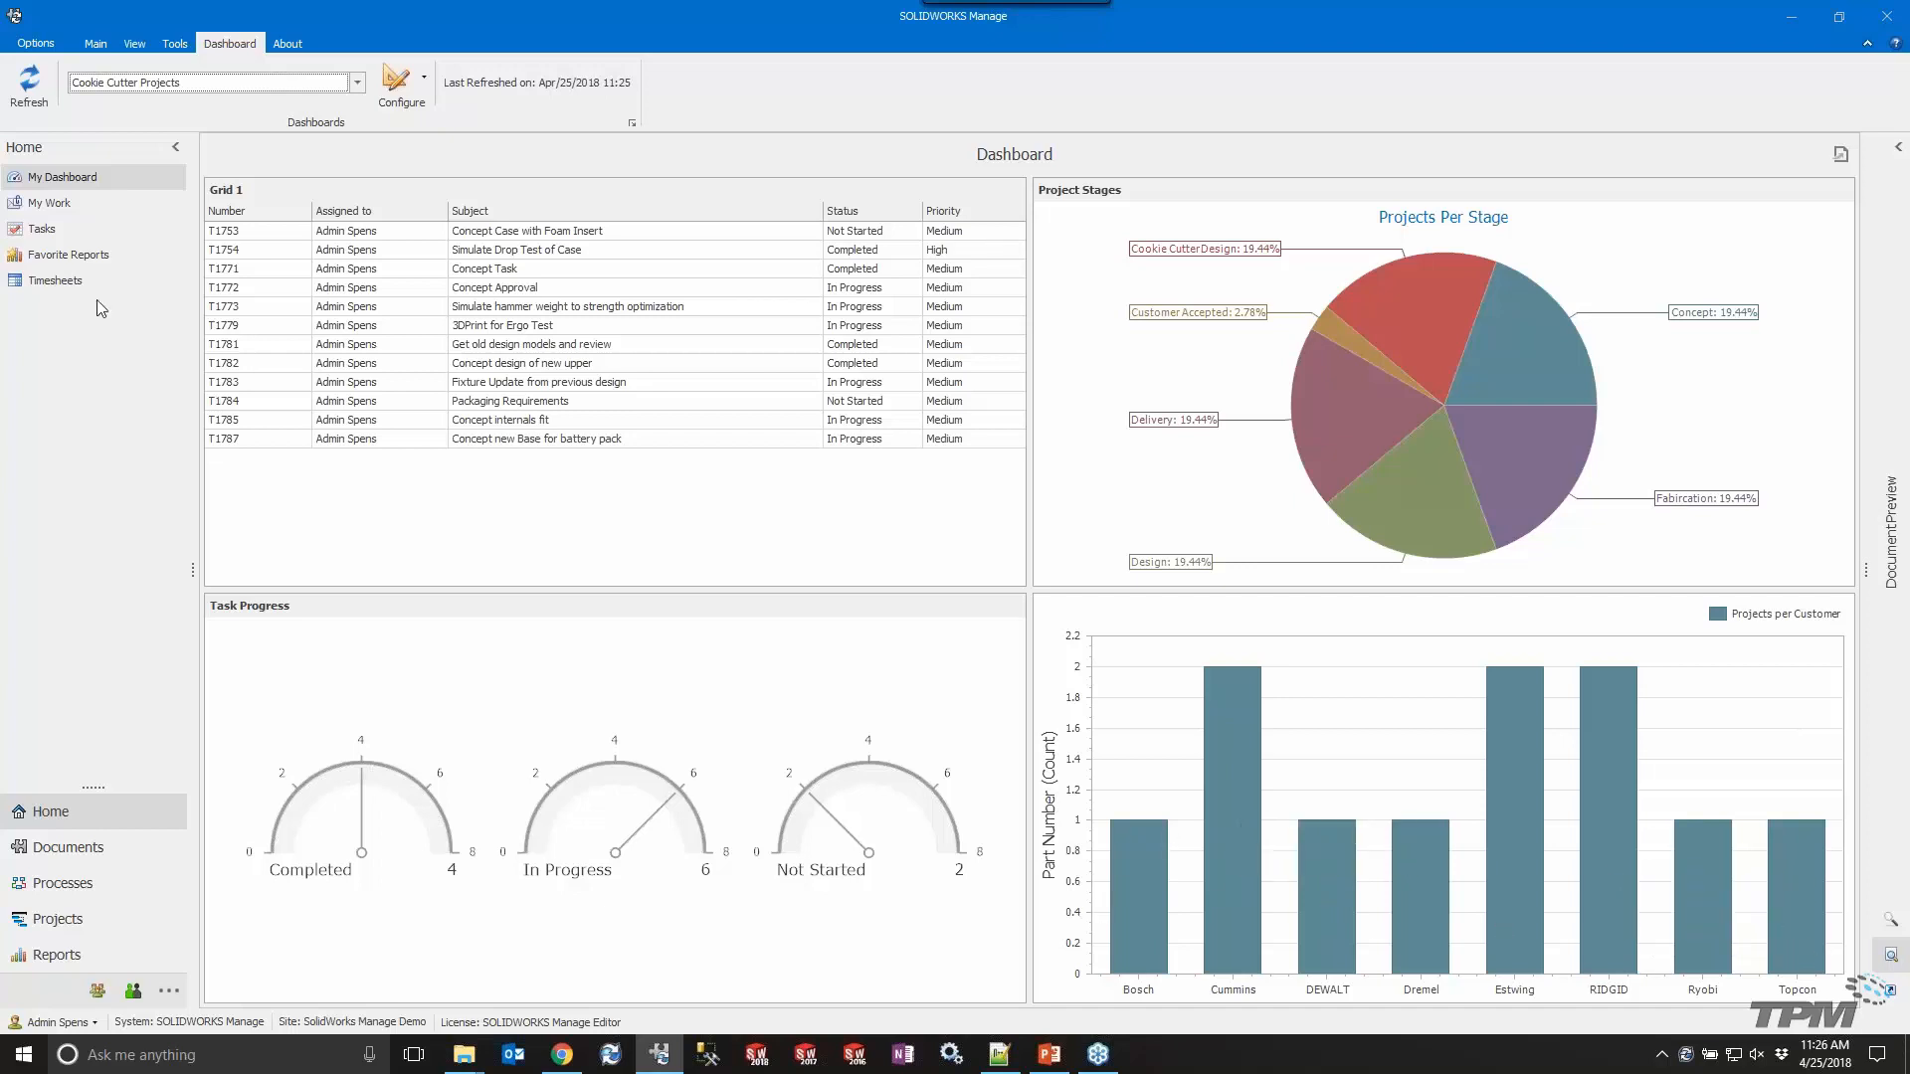
Start a new project in the Cookie Cutter group and assign the administrator account as project manager.
click(70, 920)
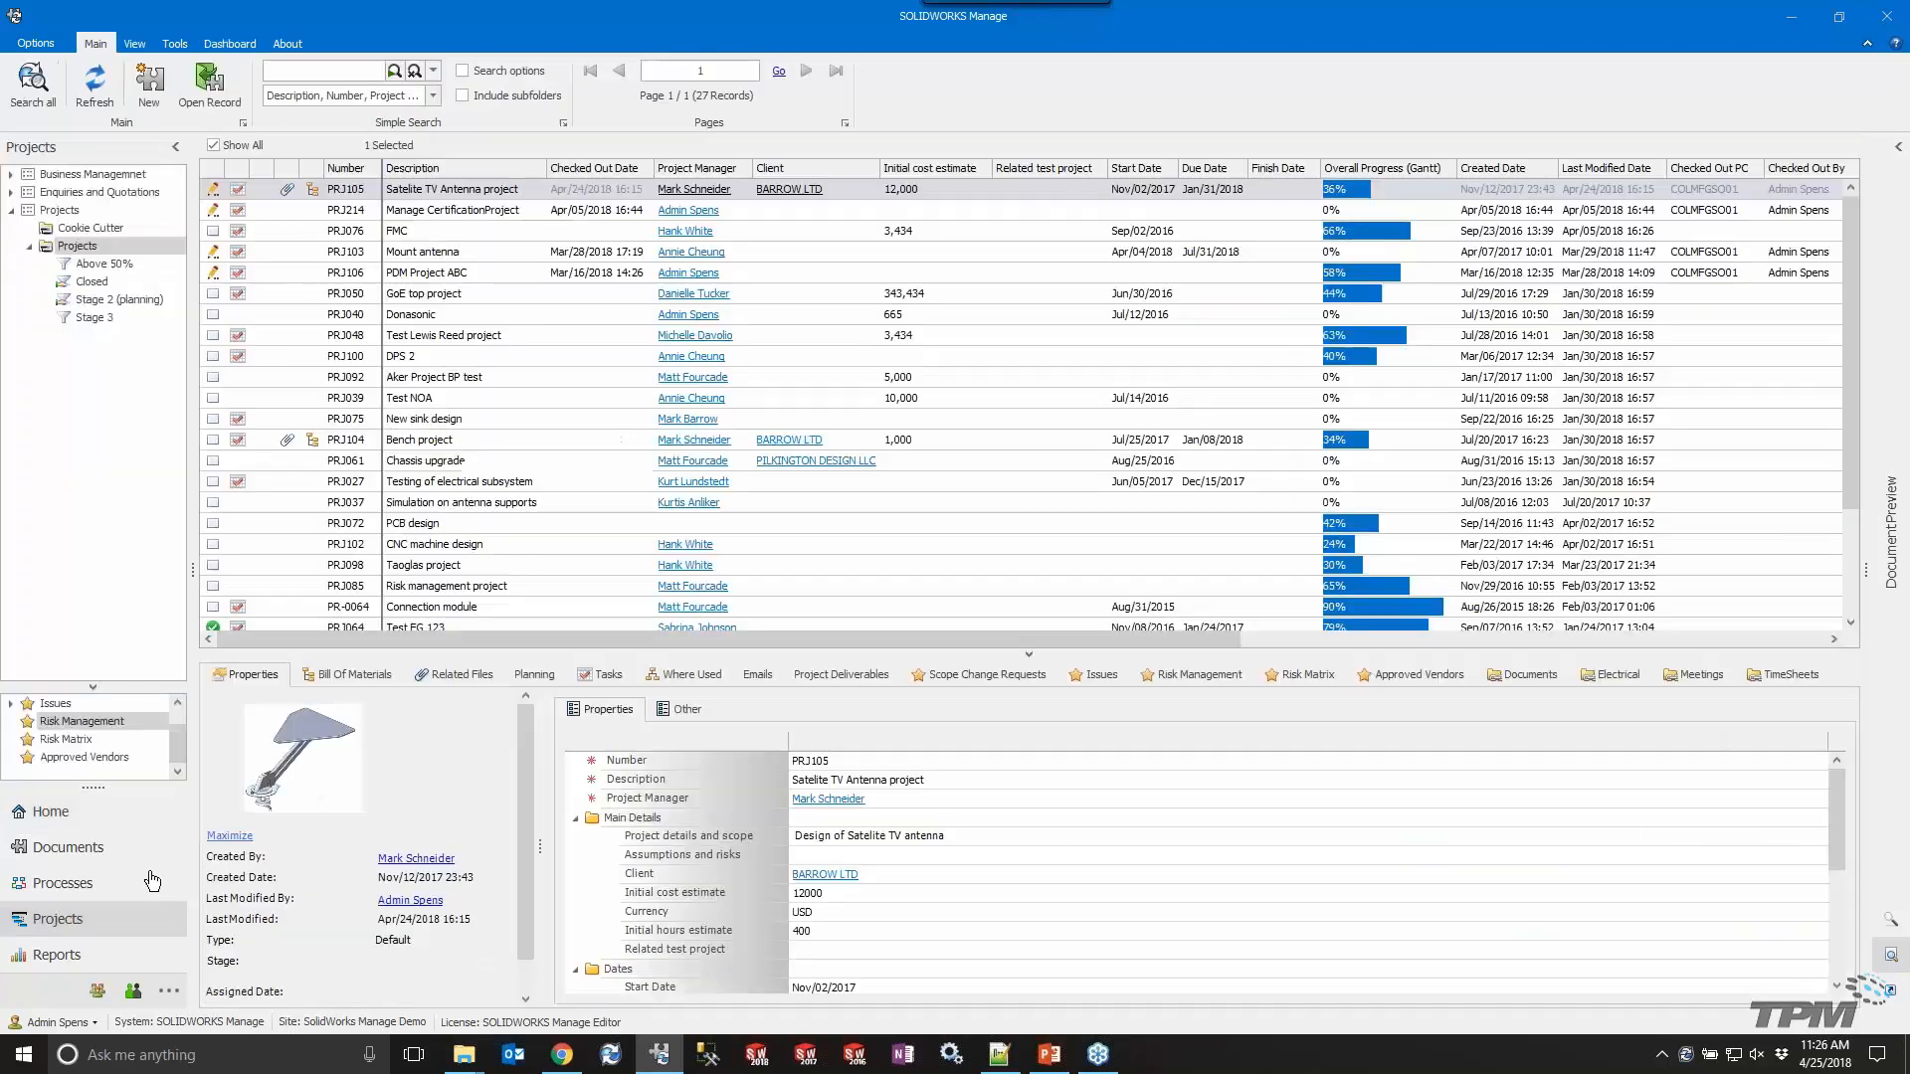
click(91, 228)
right_click(536, 493)
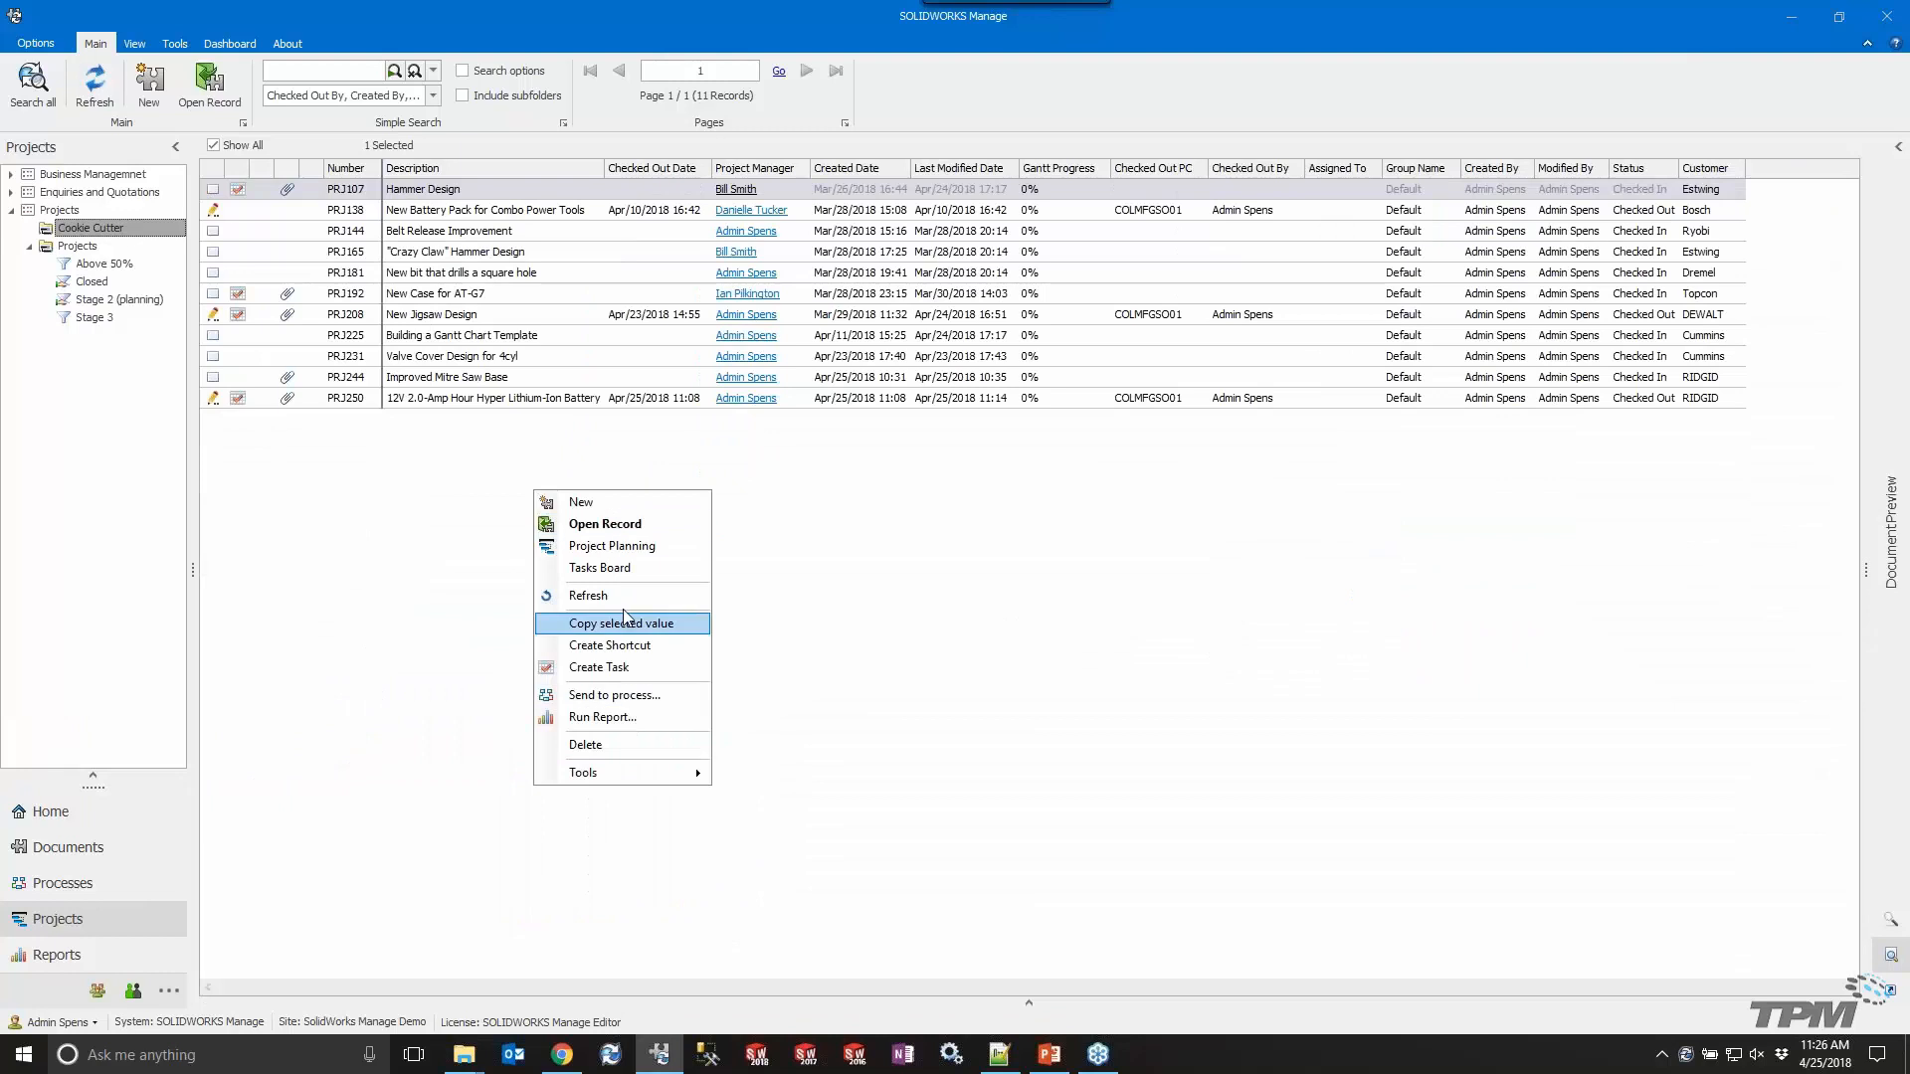
click(579, 502)
click(632, 477)
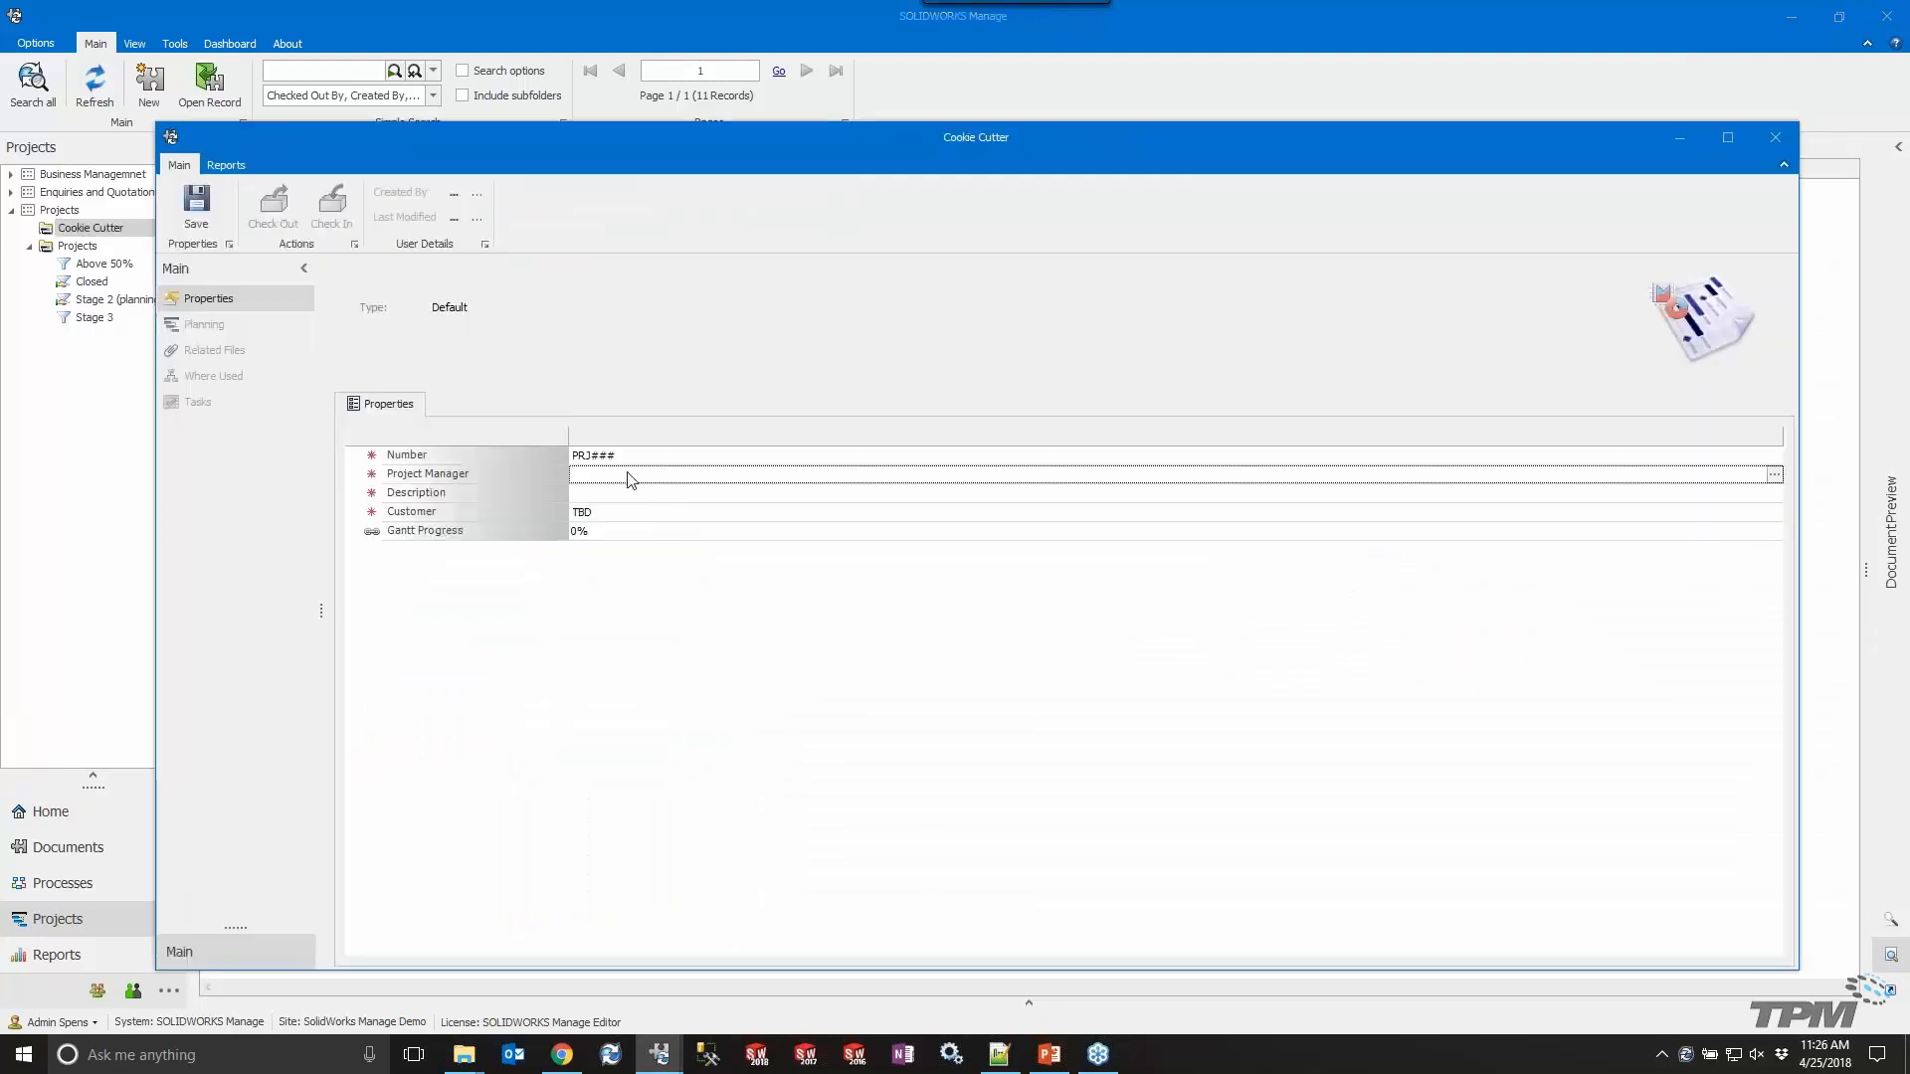
double_click(633, 479)
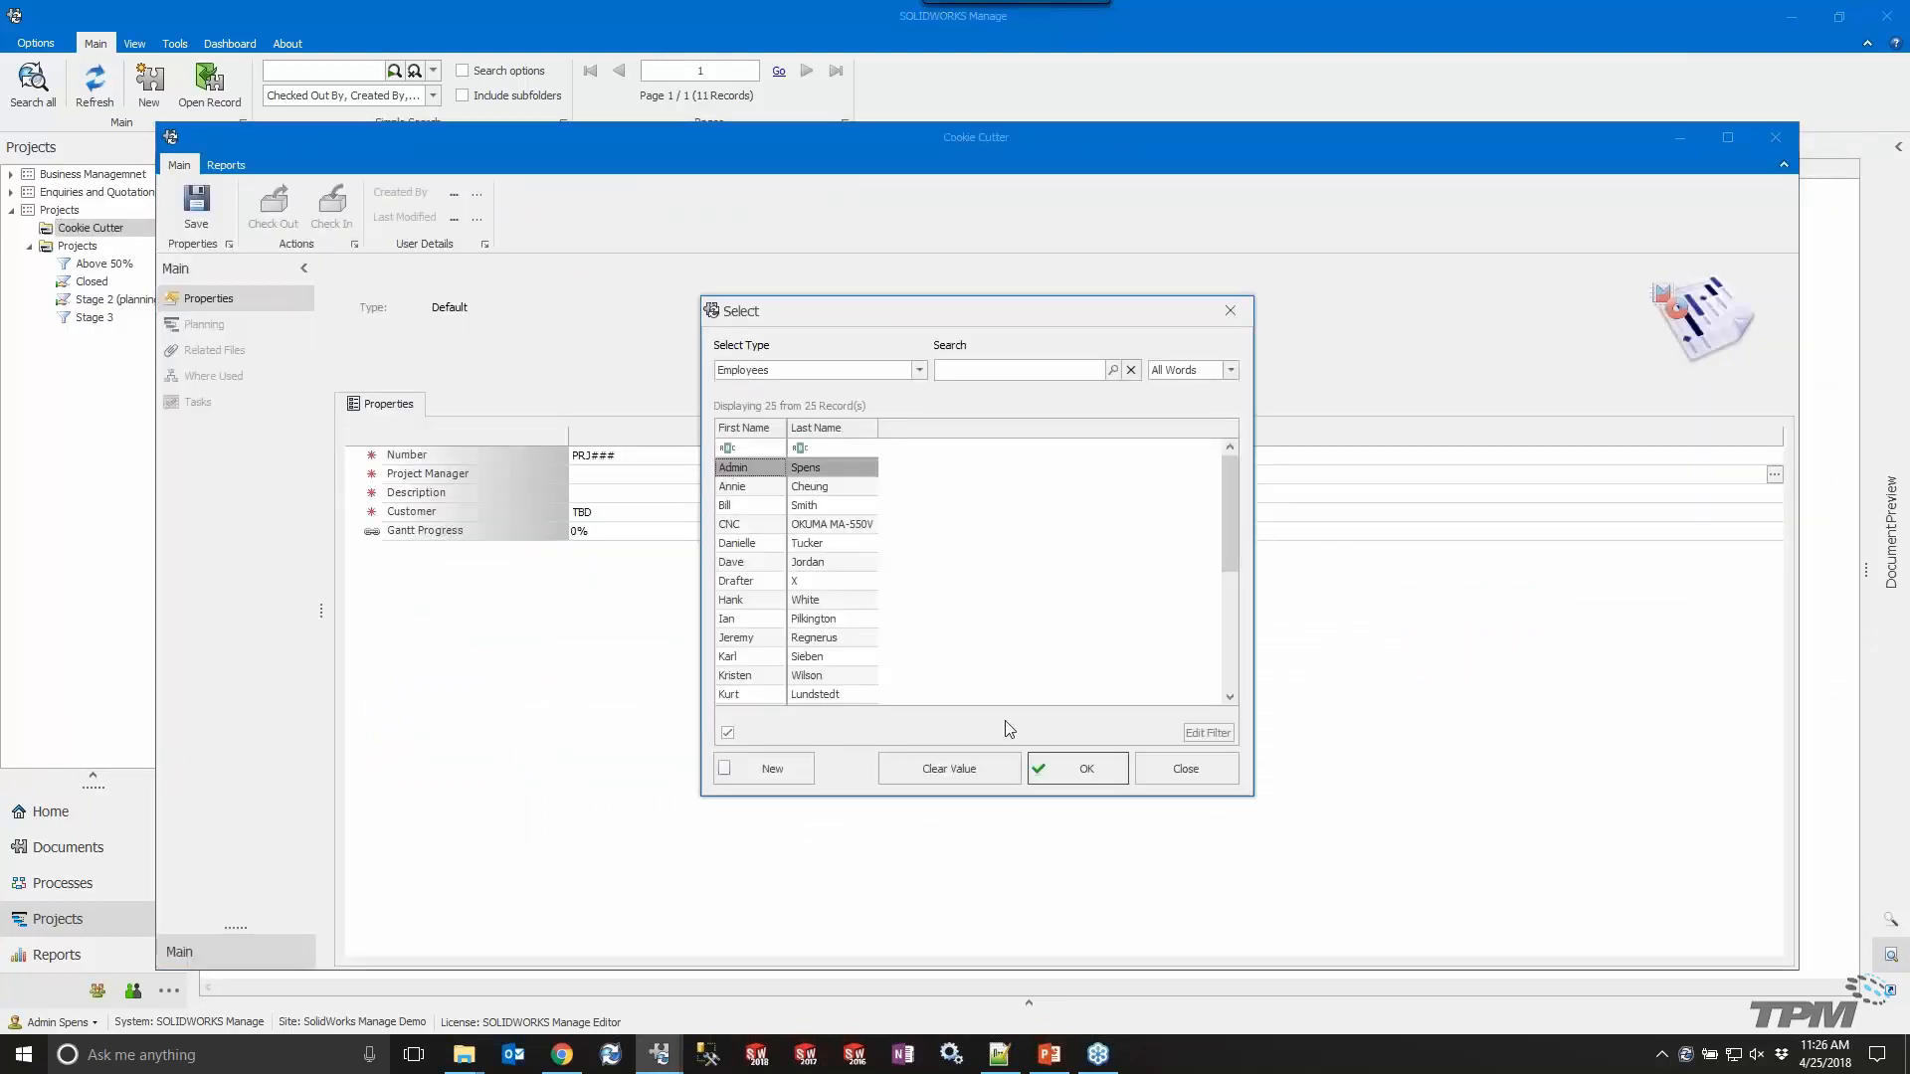
click(1086, 769)
Describe the new project as "Dashboard Update", set its customer to RIDGID, and save and close the record.
click(613, 494)
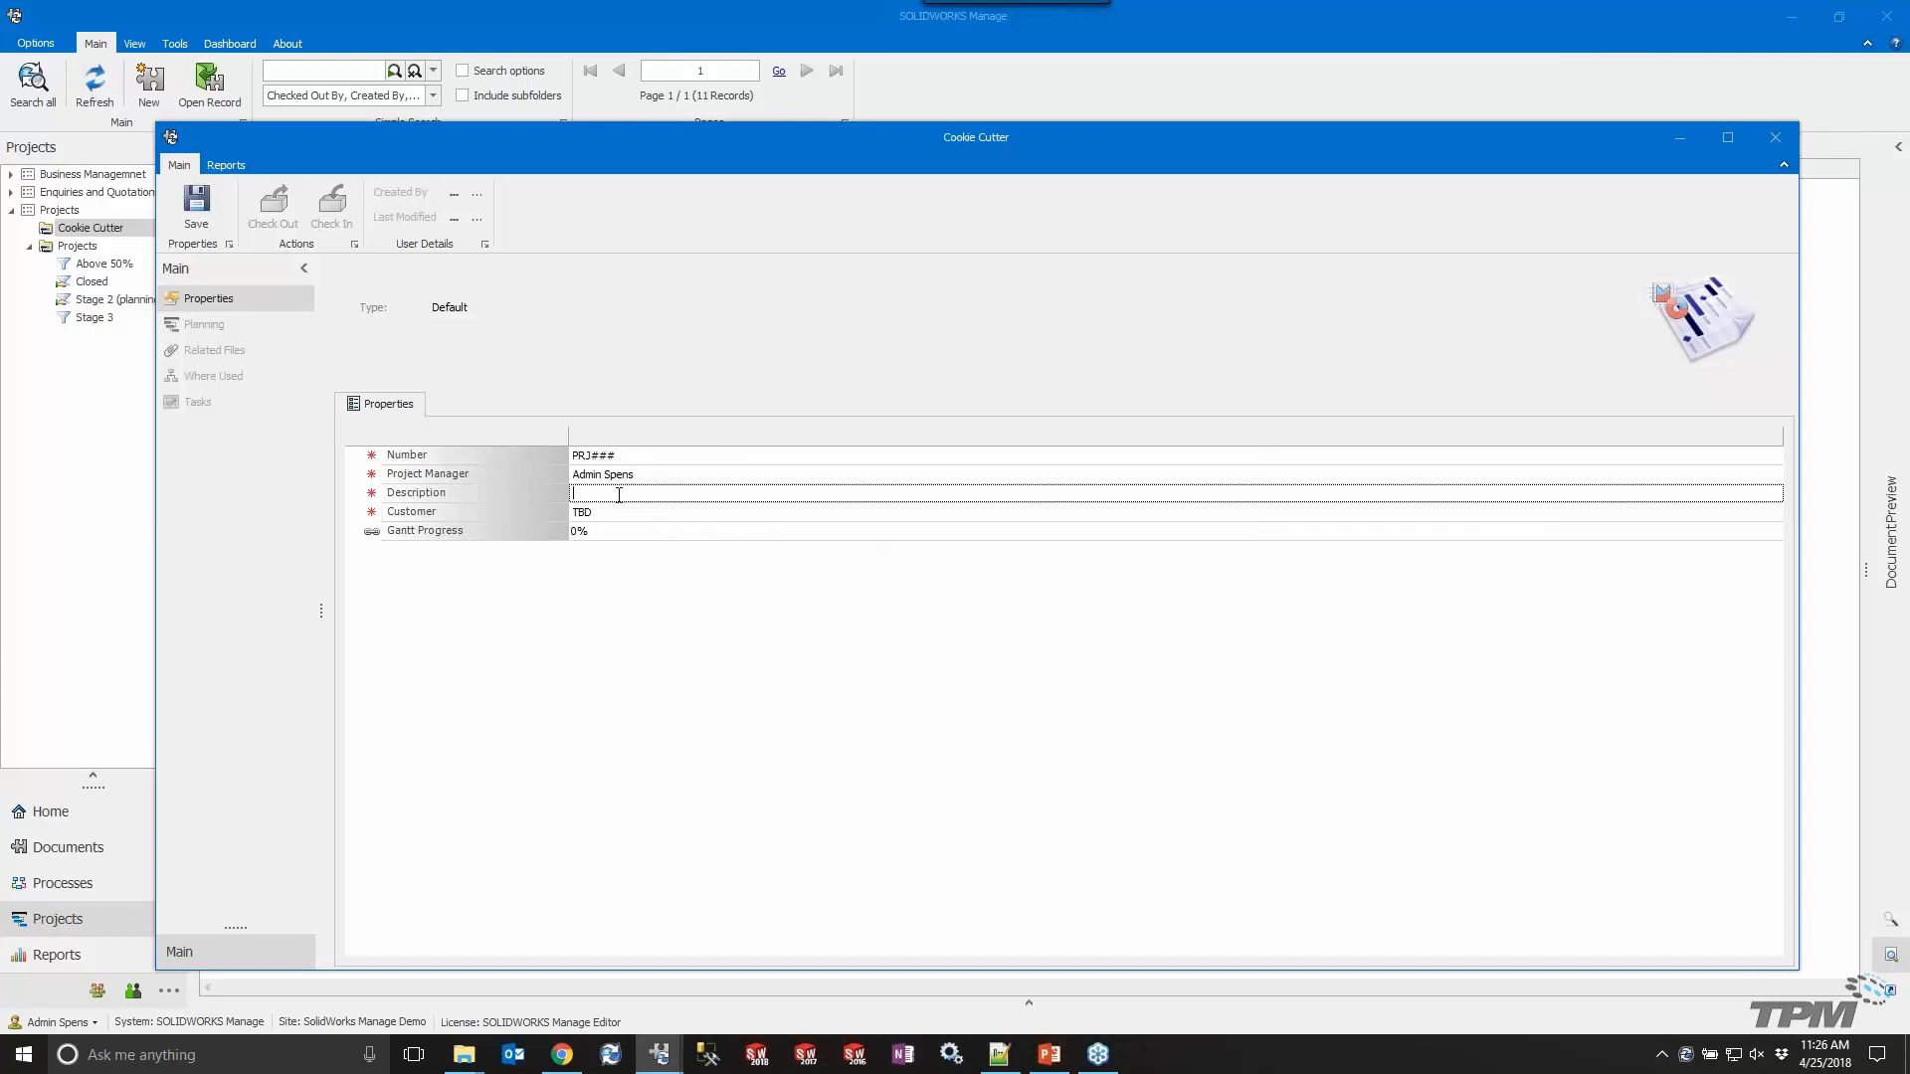
text(Dashboard Update)
key(Return)
click(601, 513)
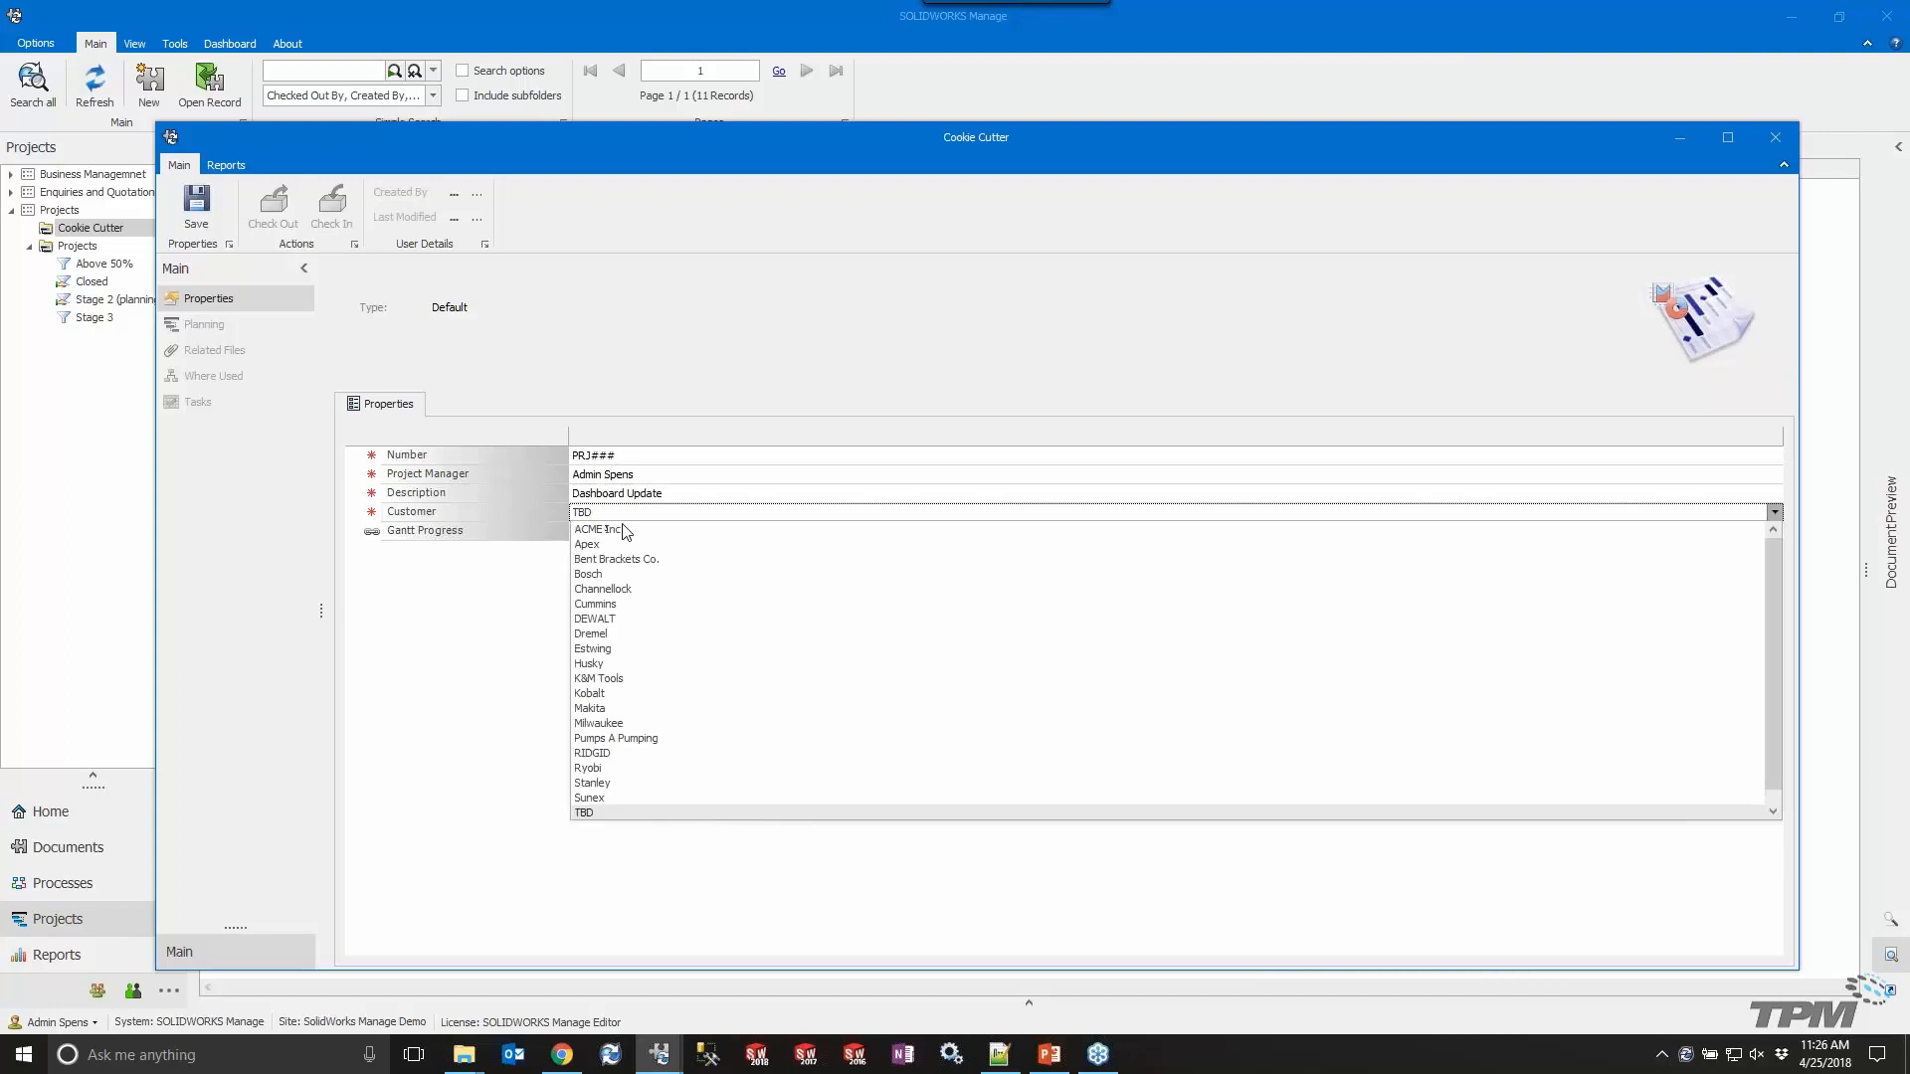
scroll(623, 696, down, 3)
click(613, 762)
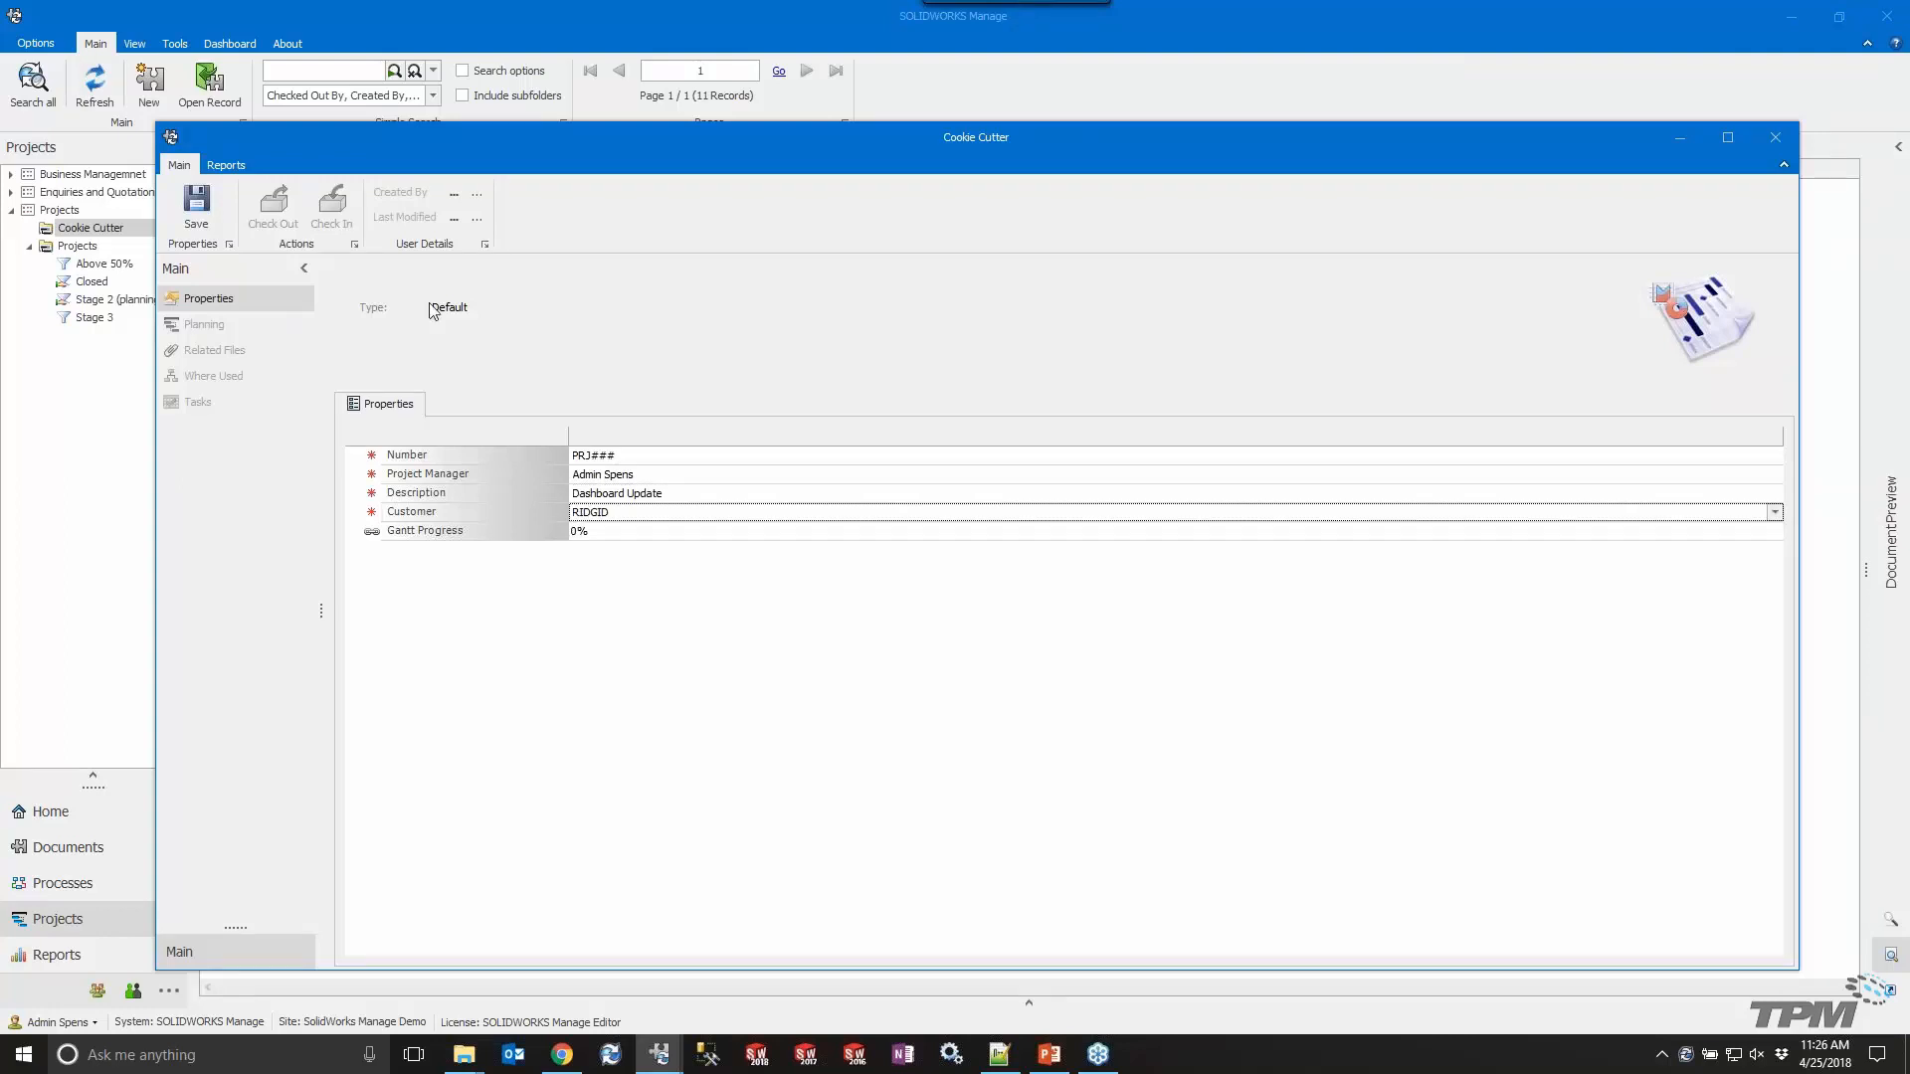
click(196, 204)
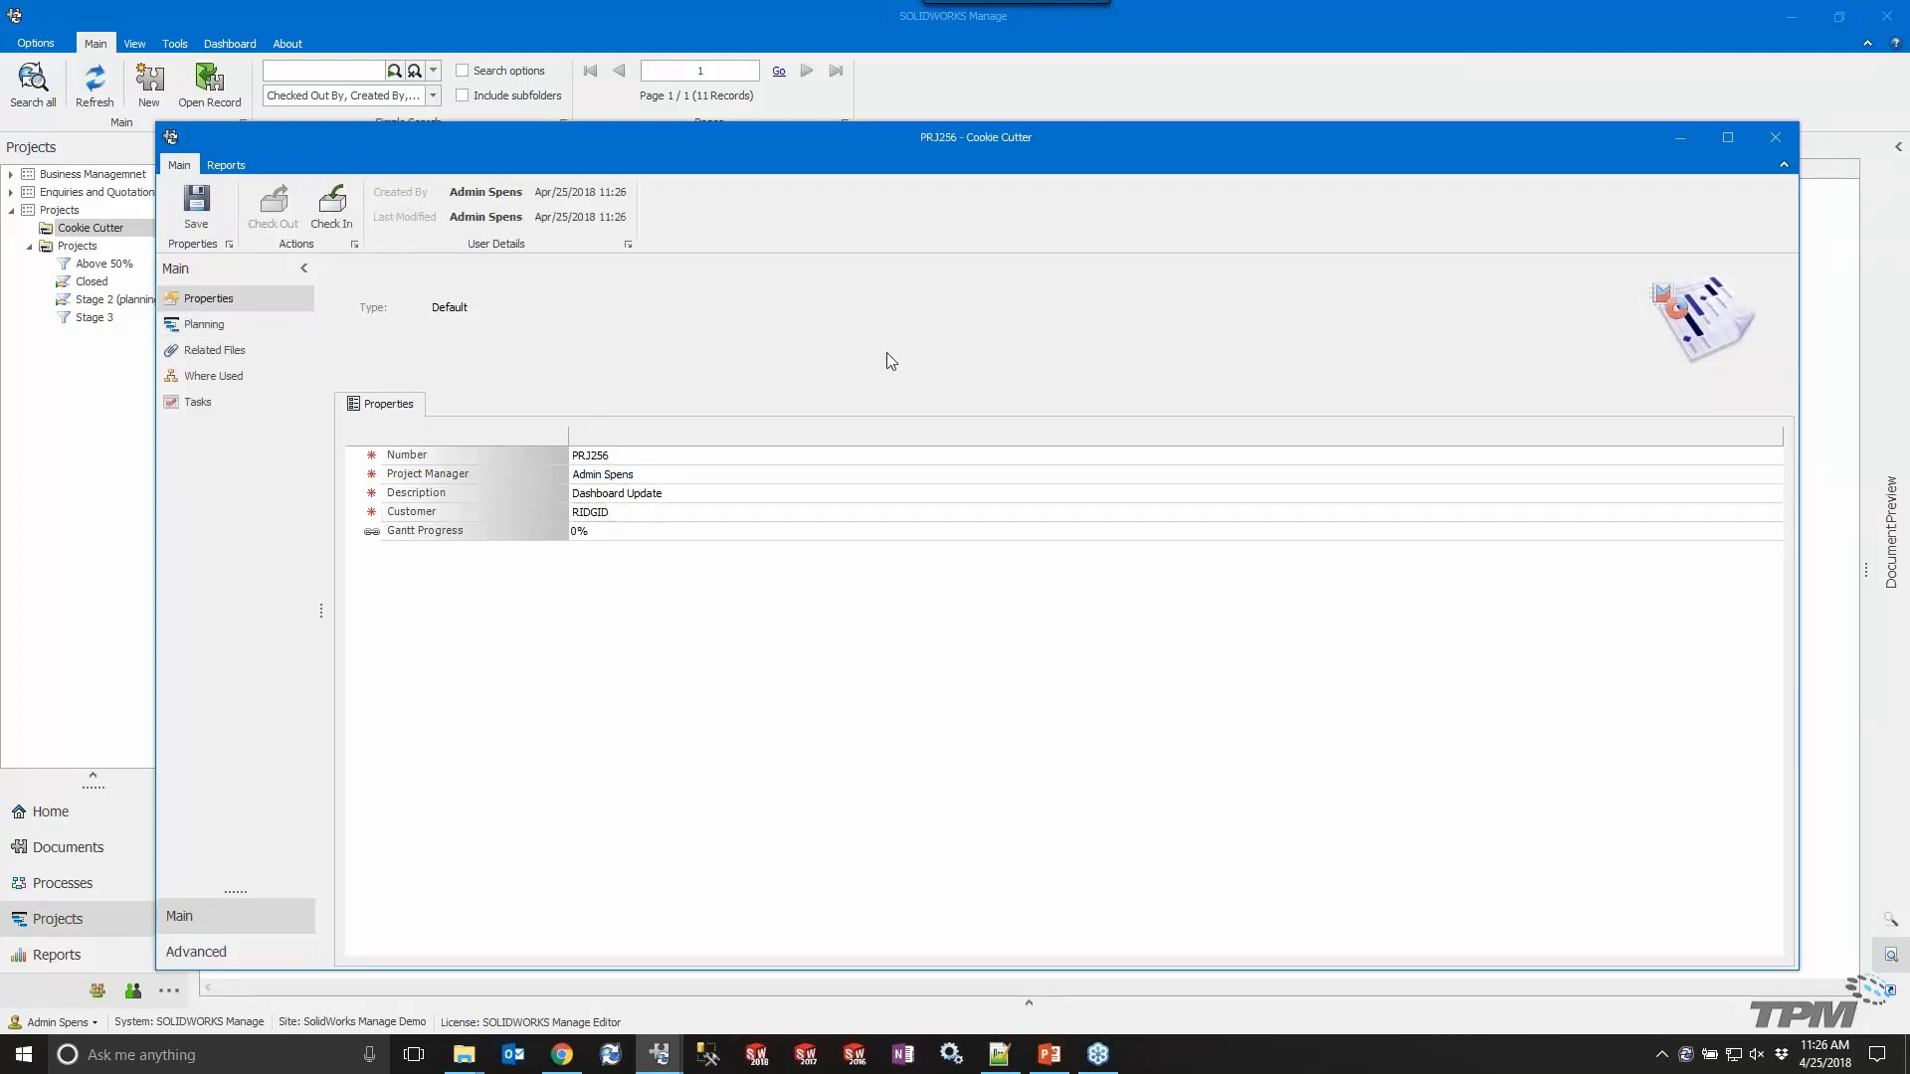
click(1775, 138)
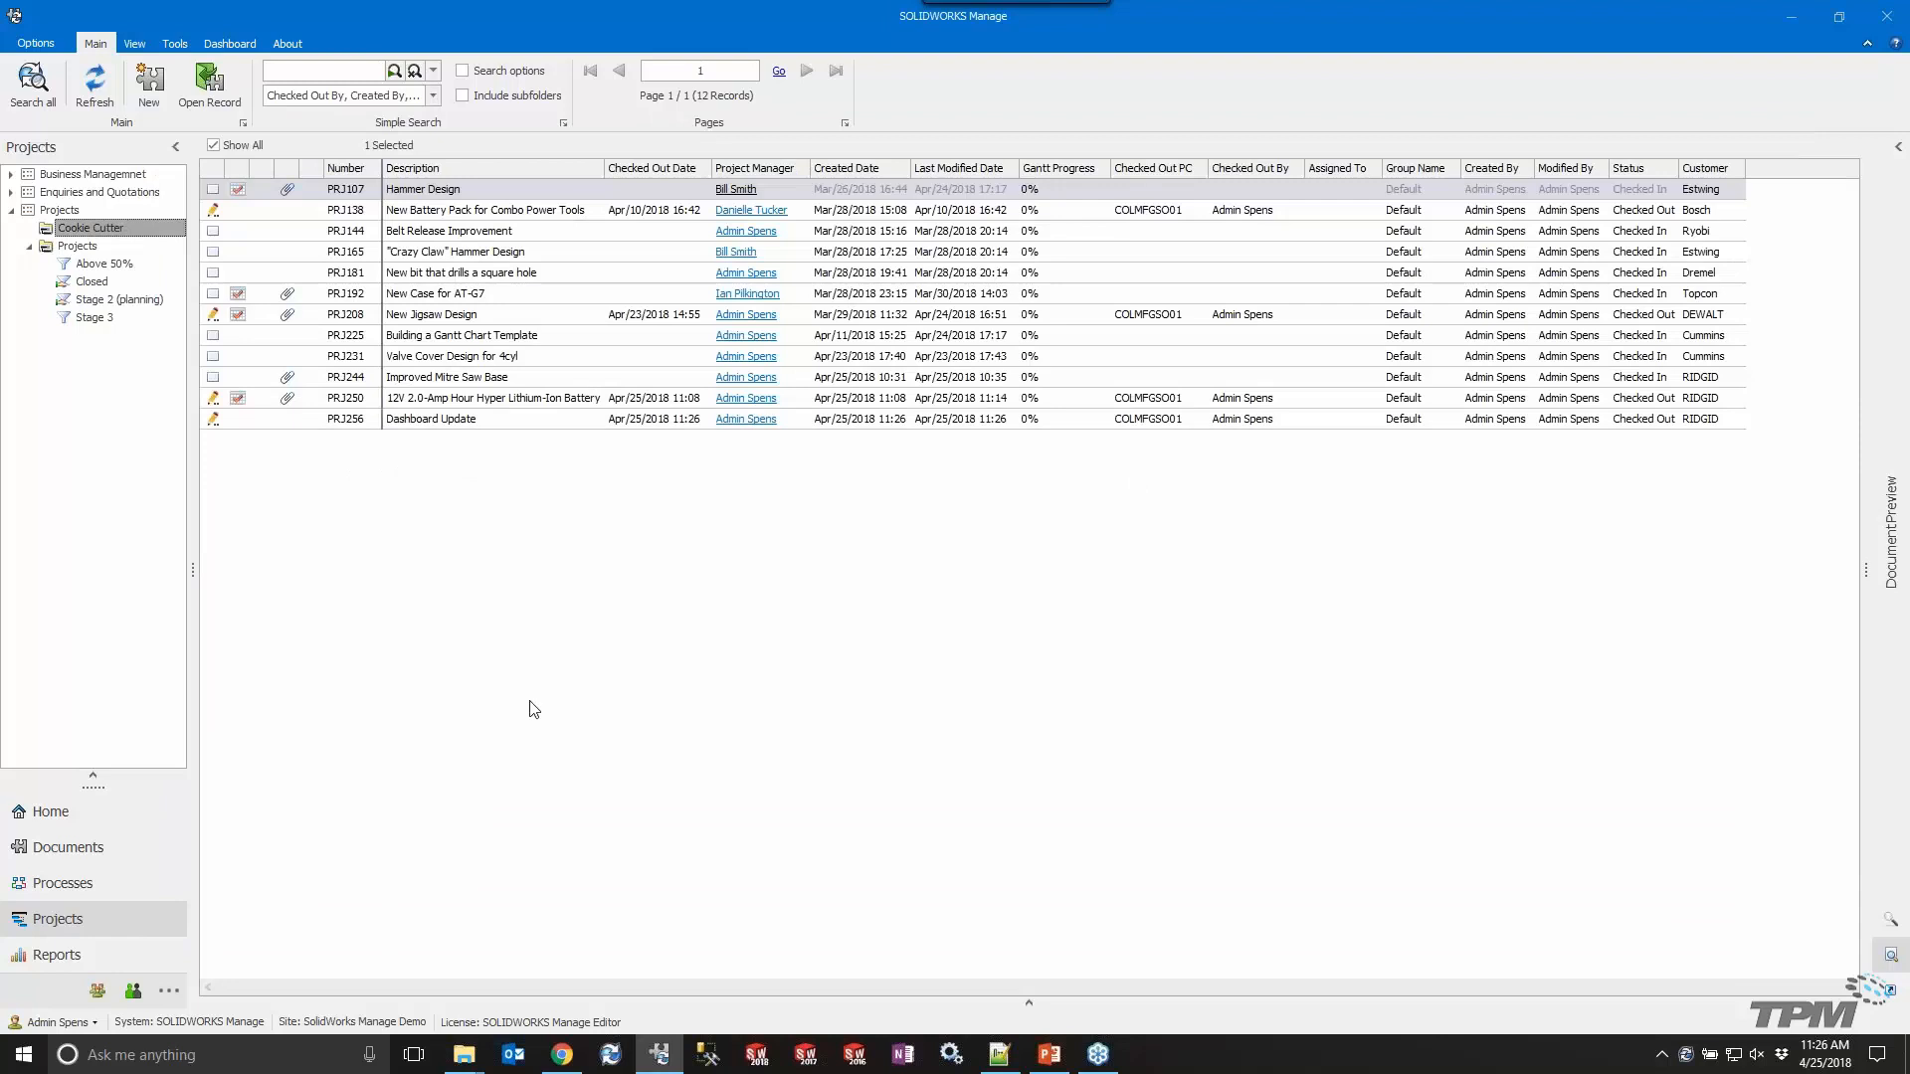
Reopen the Cookie Cutter Projects dashboard and examine the RIDGID bar in the Projects per Customer chart.
click(48, 812)
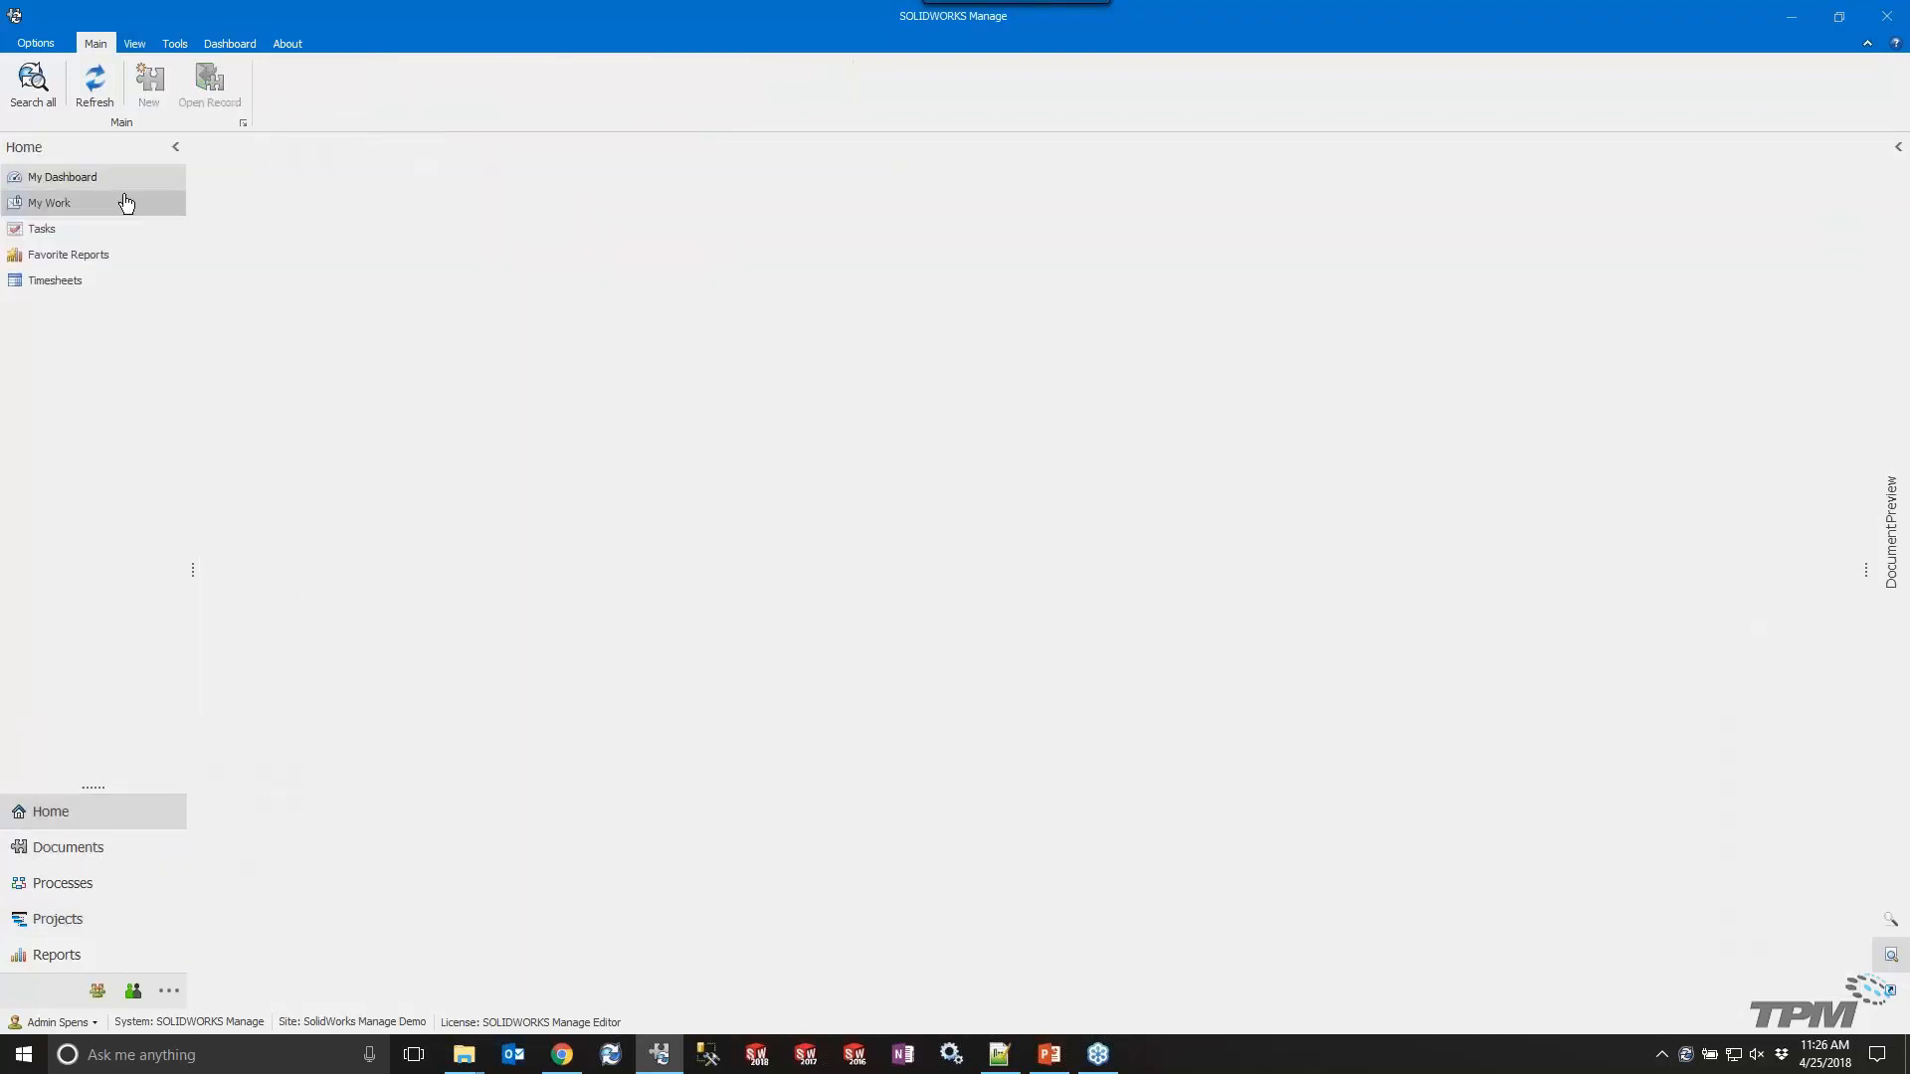
click(70, 177)
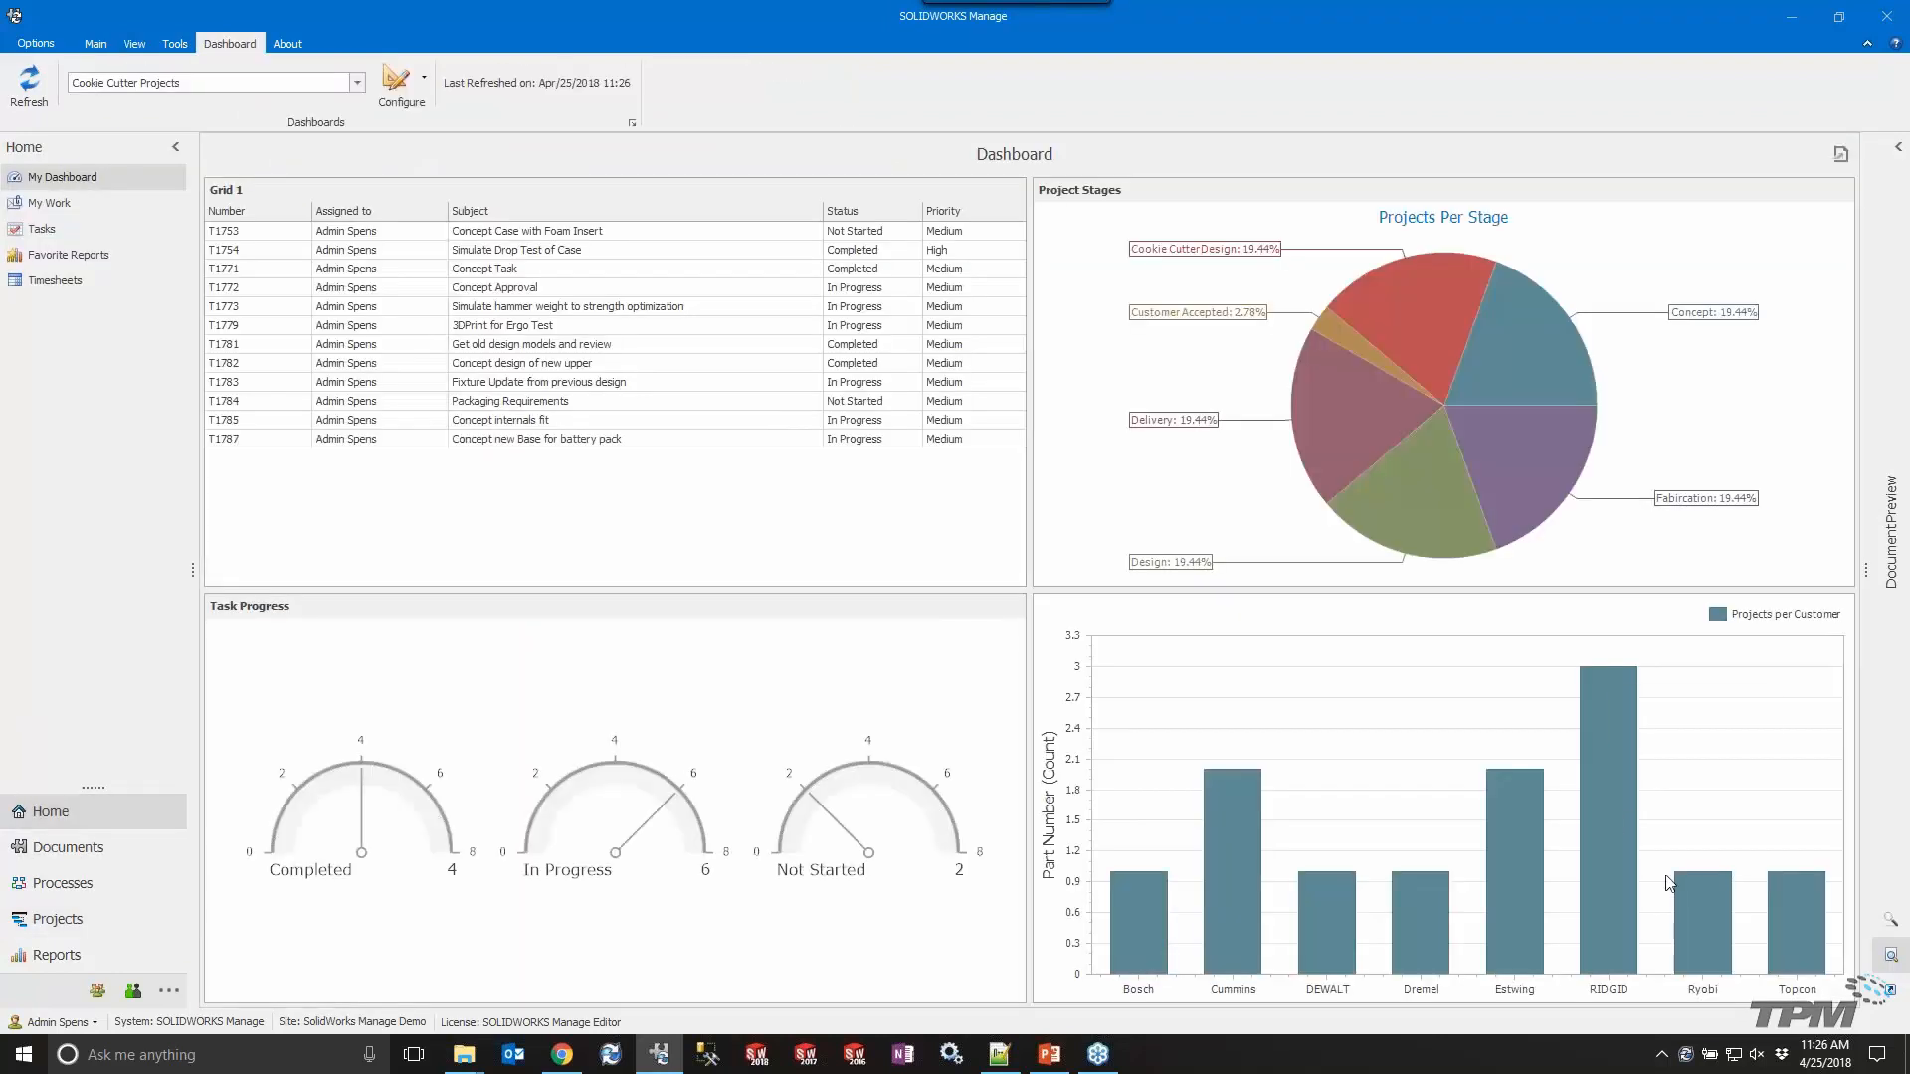
mouse_move(1607, 797)
View the General Reports group under Management, and return to the personal dashboard.
click(50, 957)
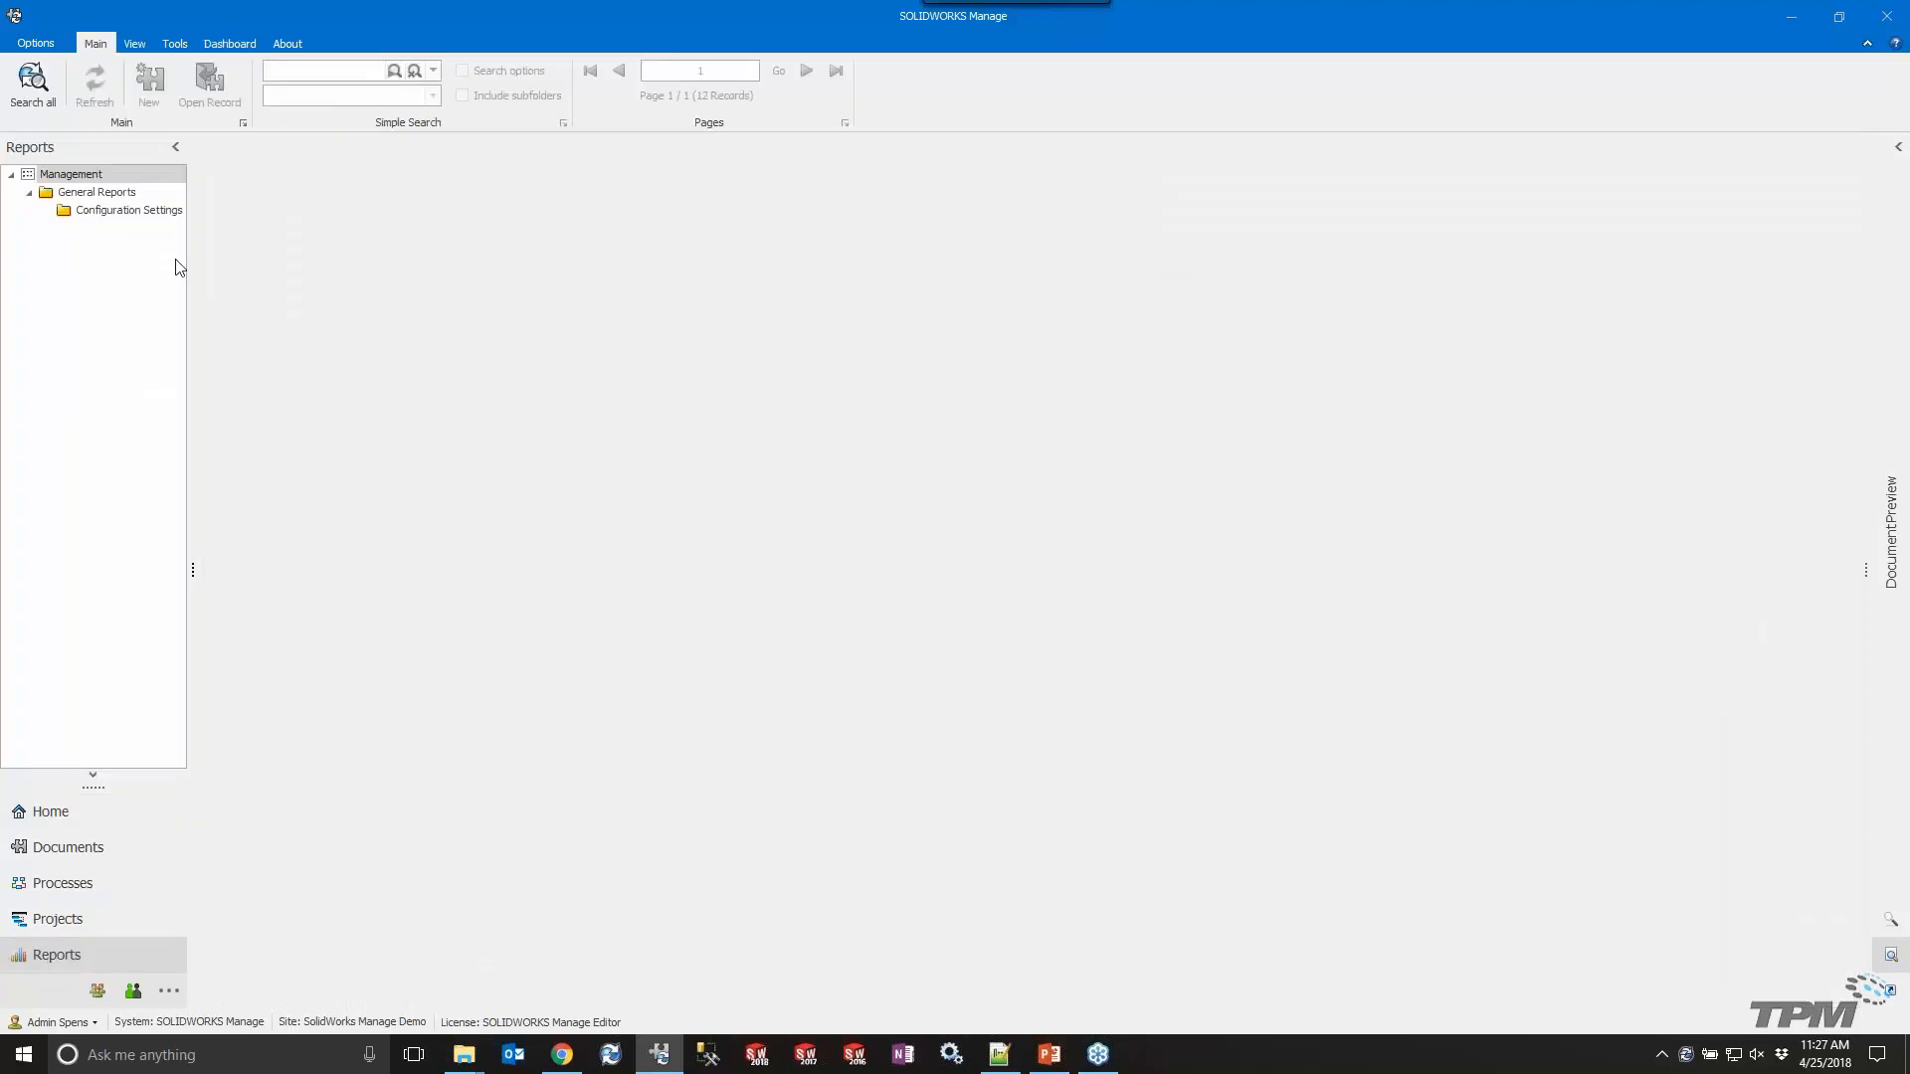
click(97, 192)
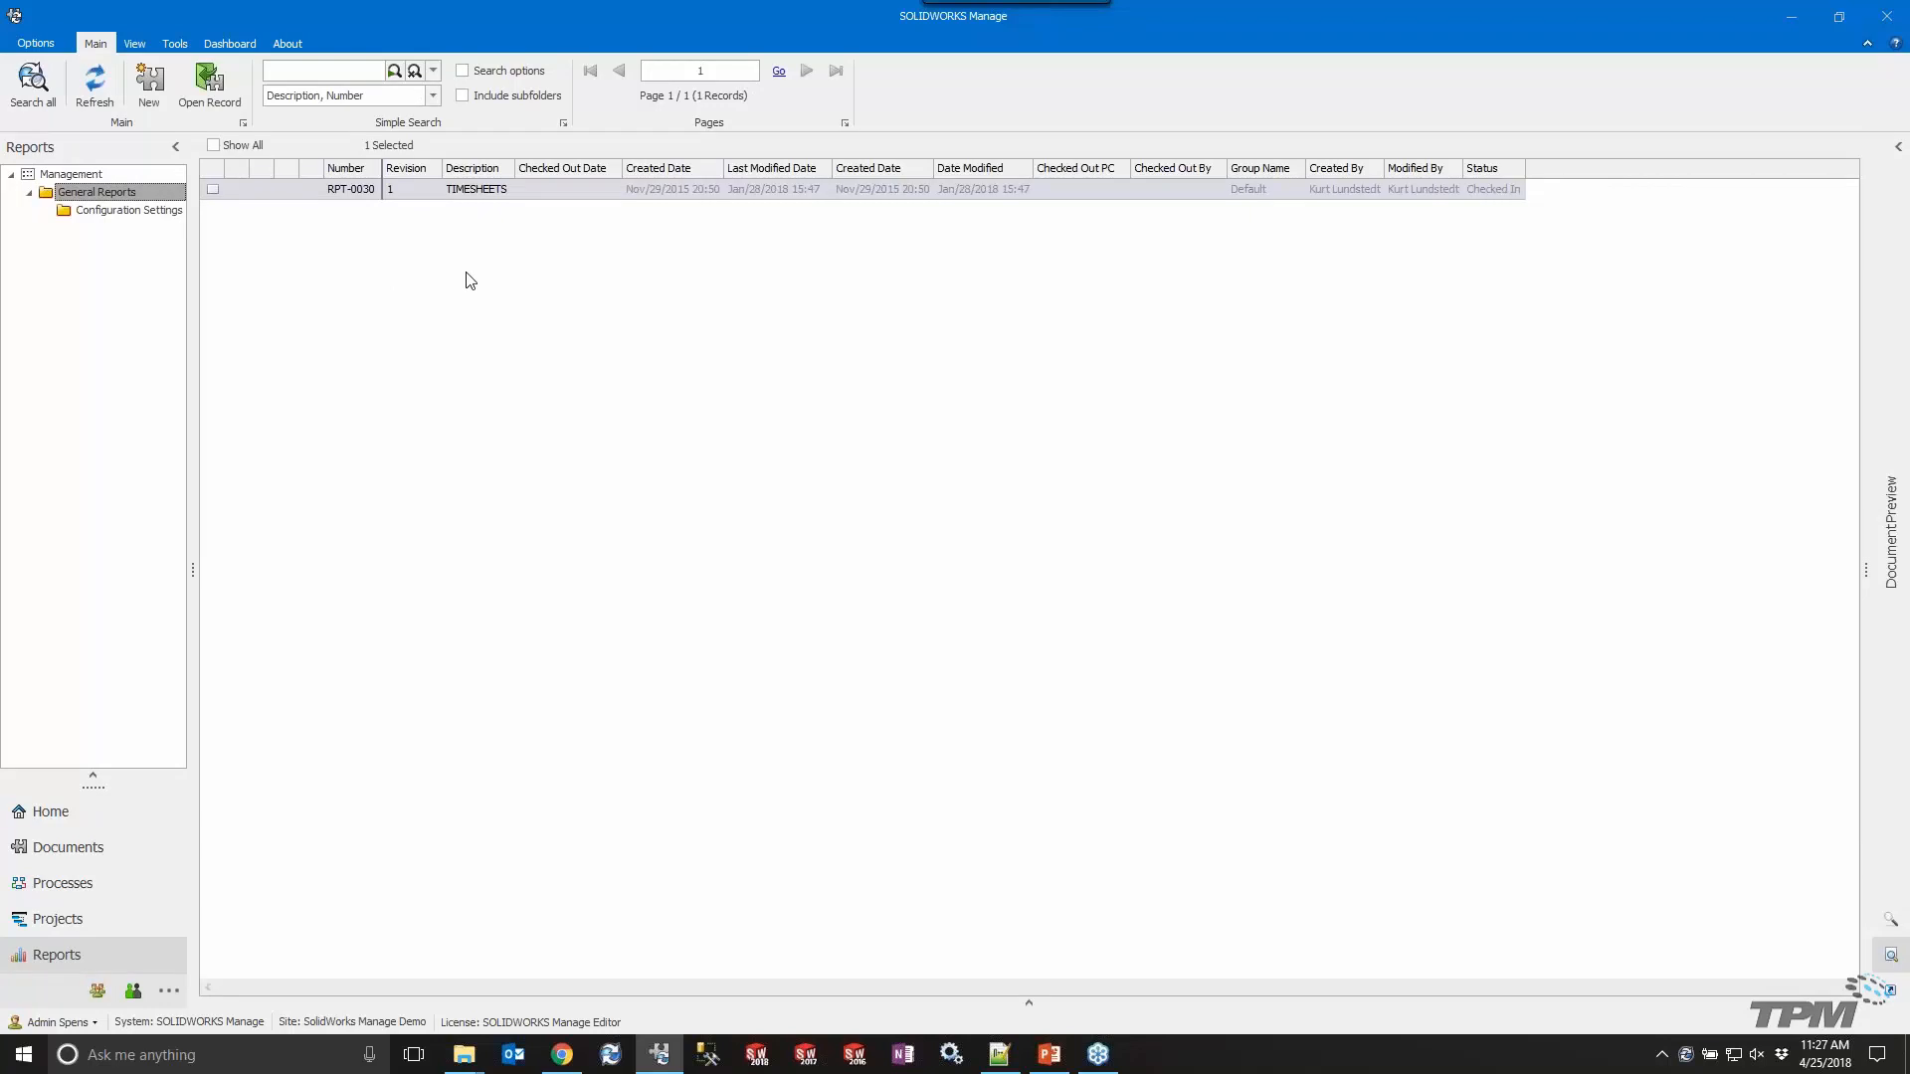
click(52, 820)
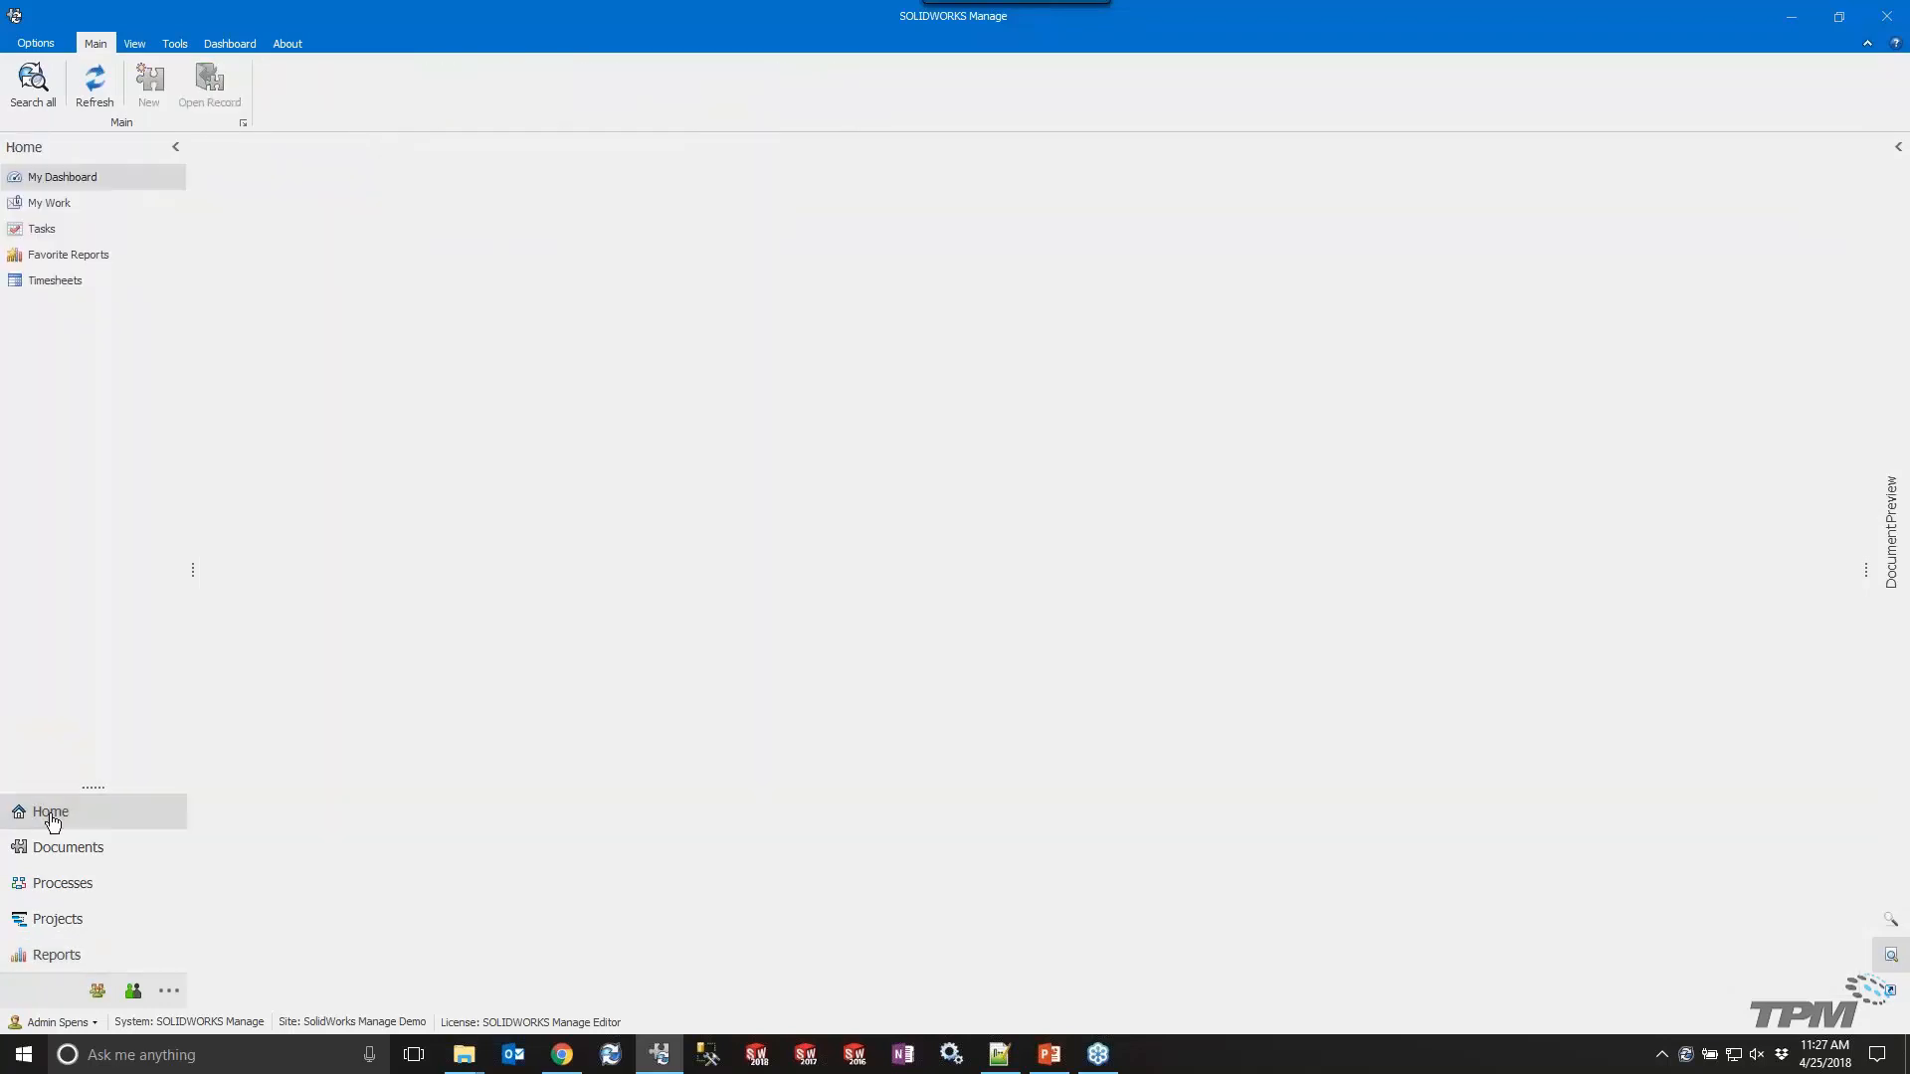
click(67, 176)
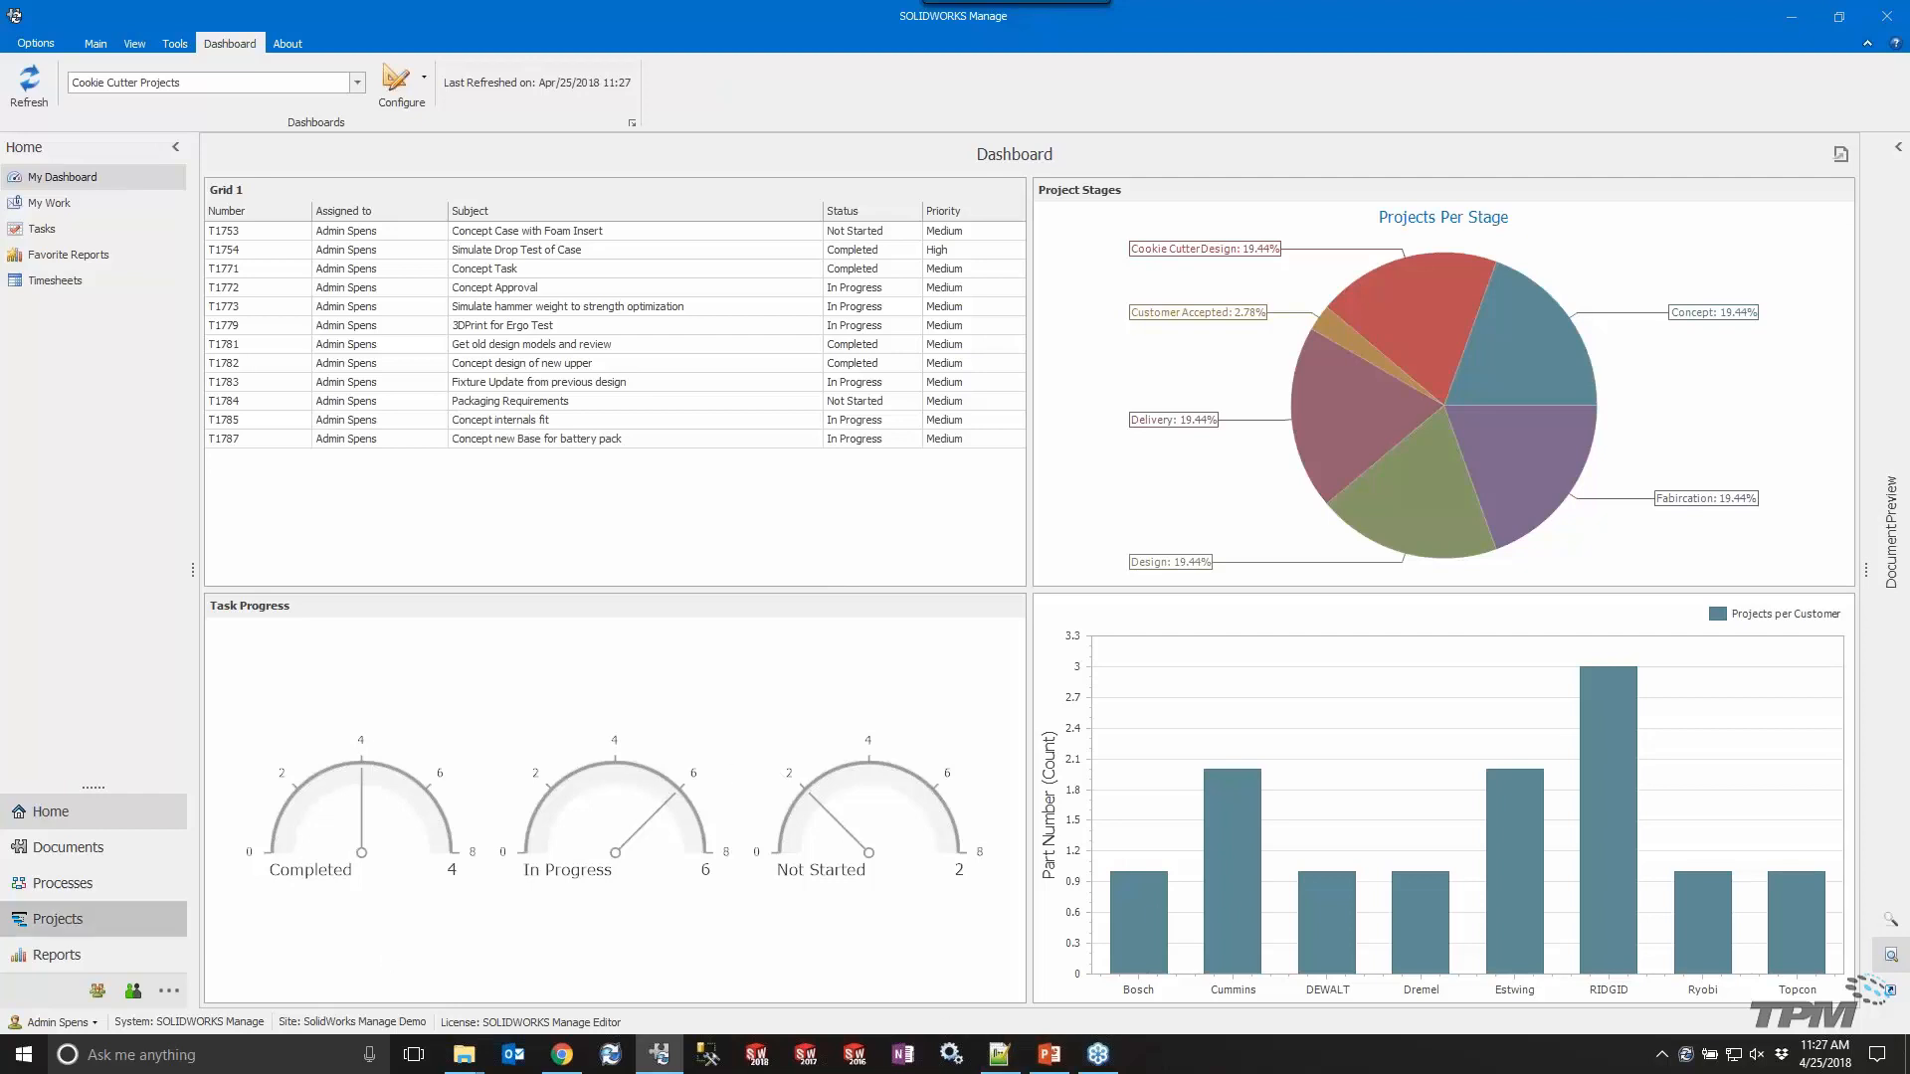
Open the administration wizard for the Cookie Cutter project group.
click(53, 925)
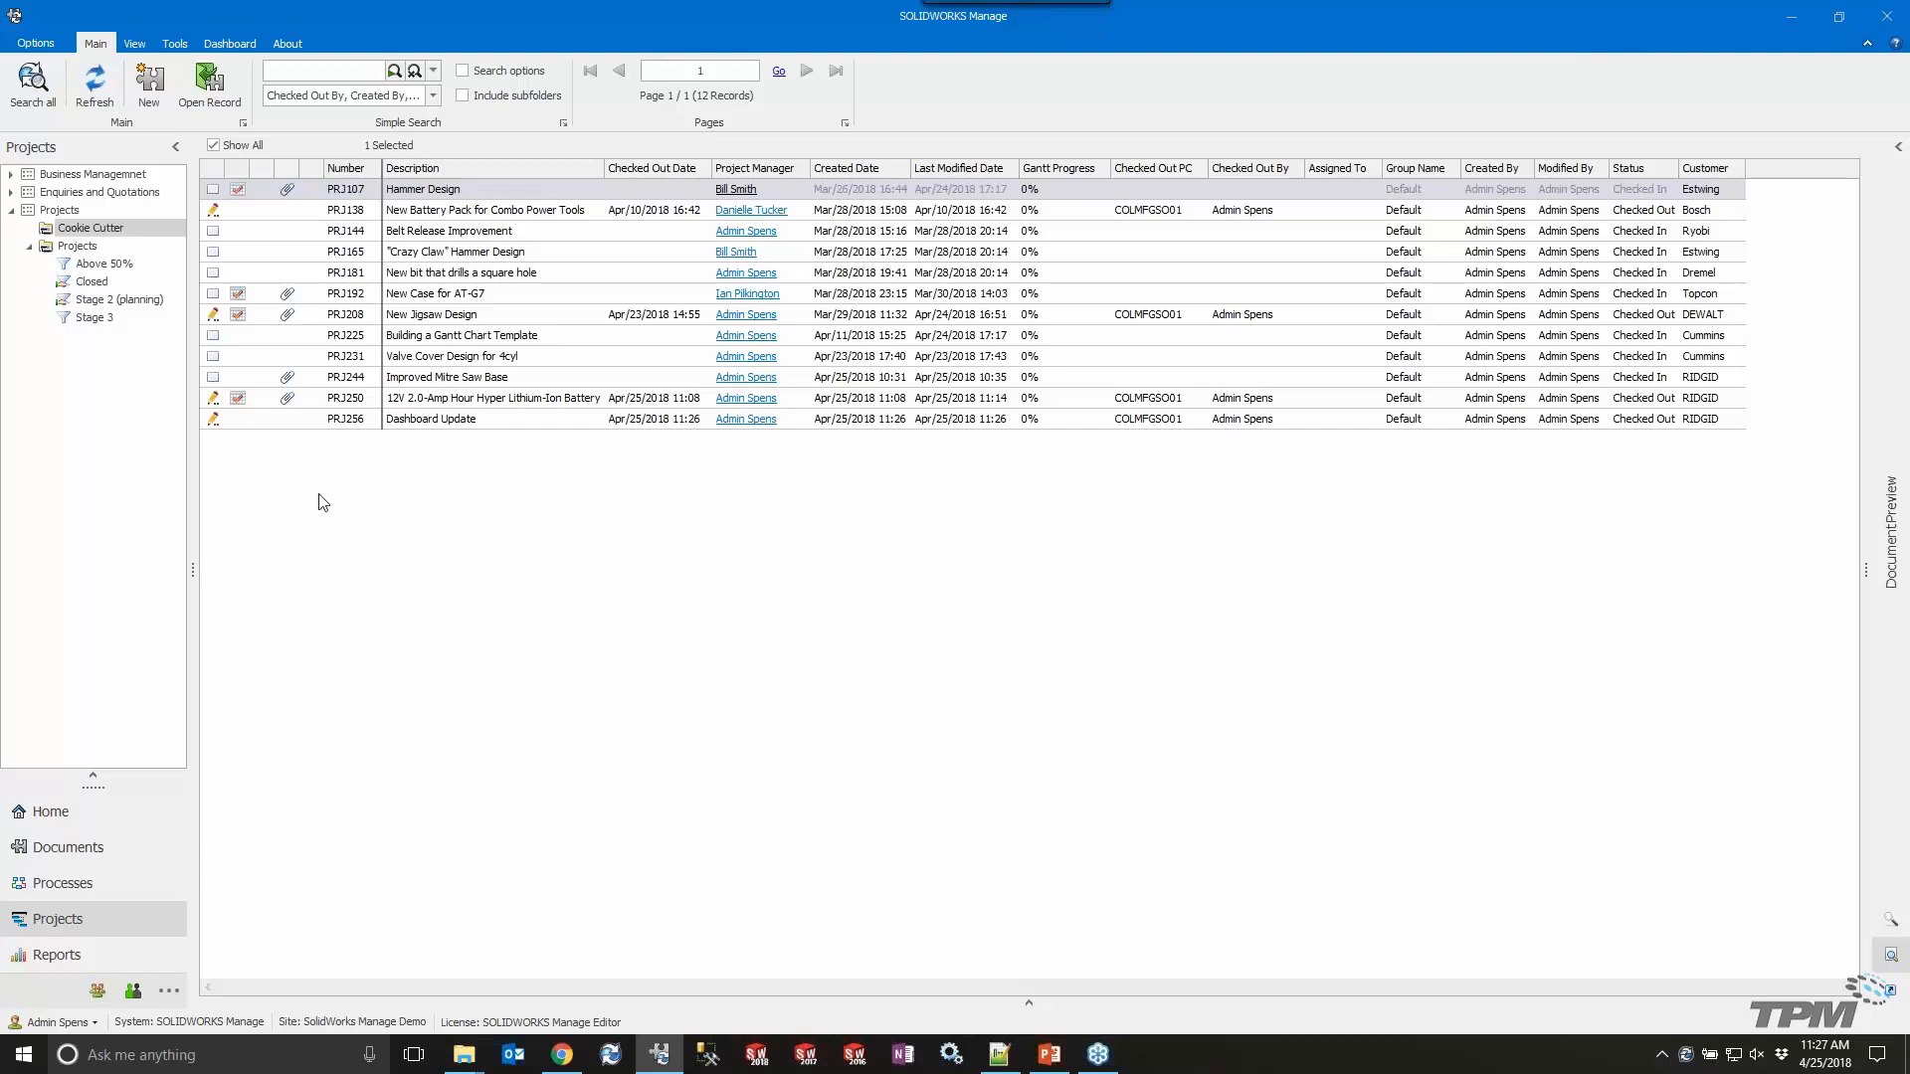
right_click(94, 228)
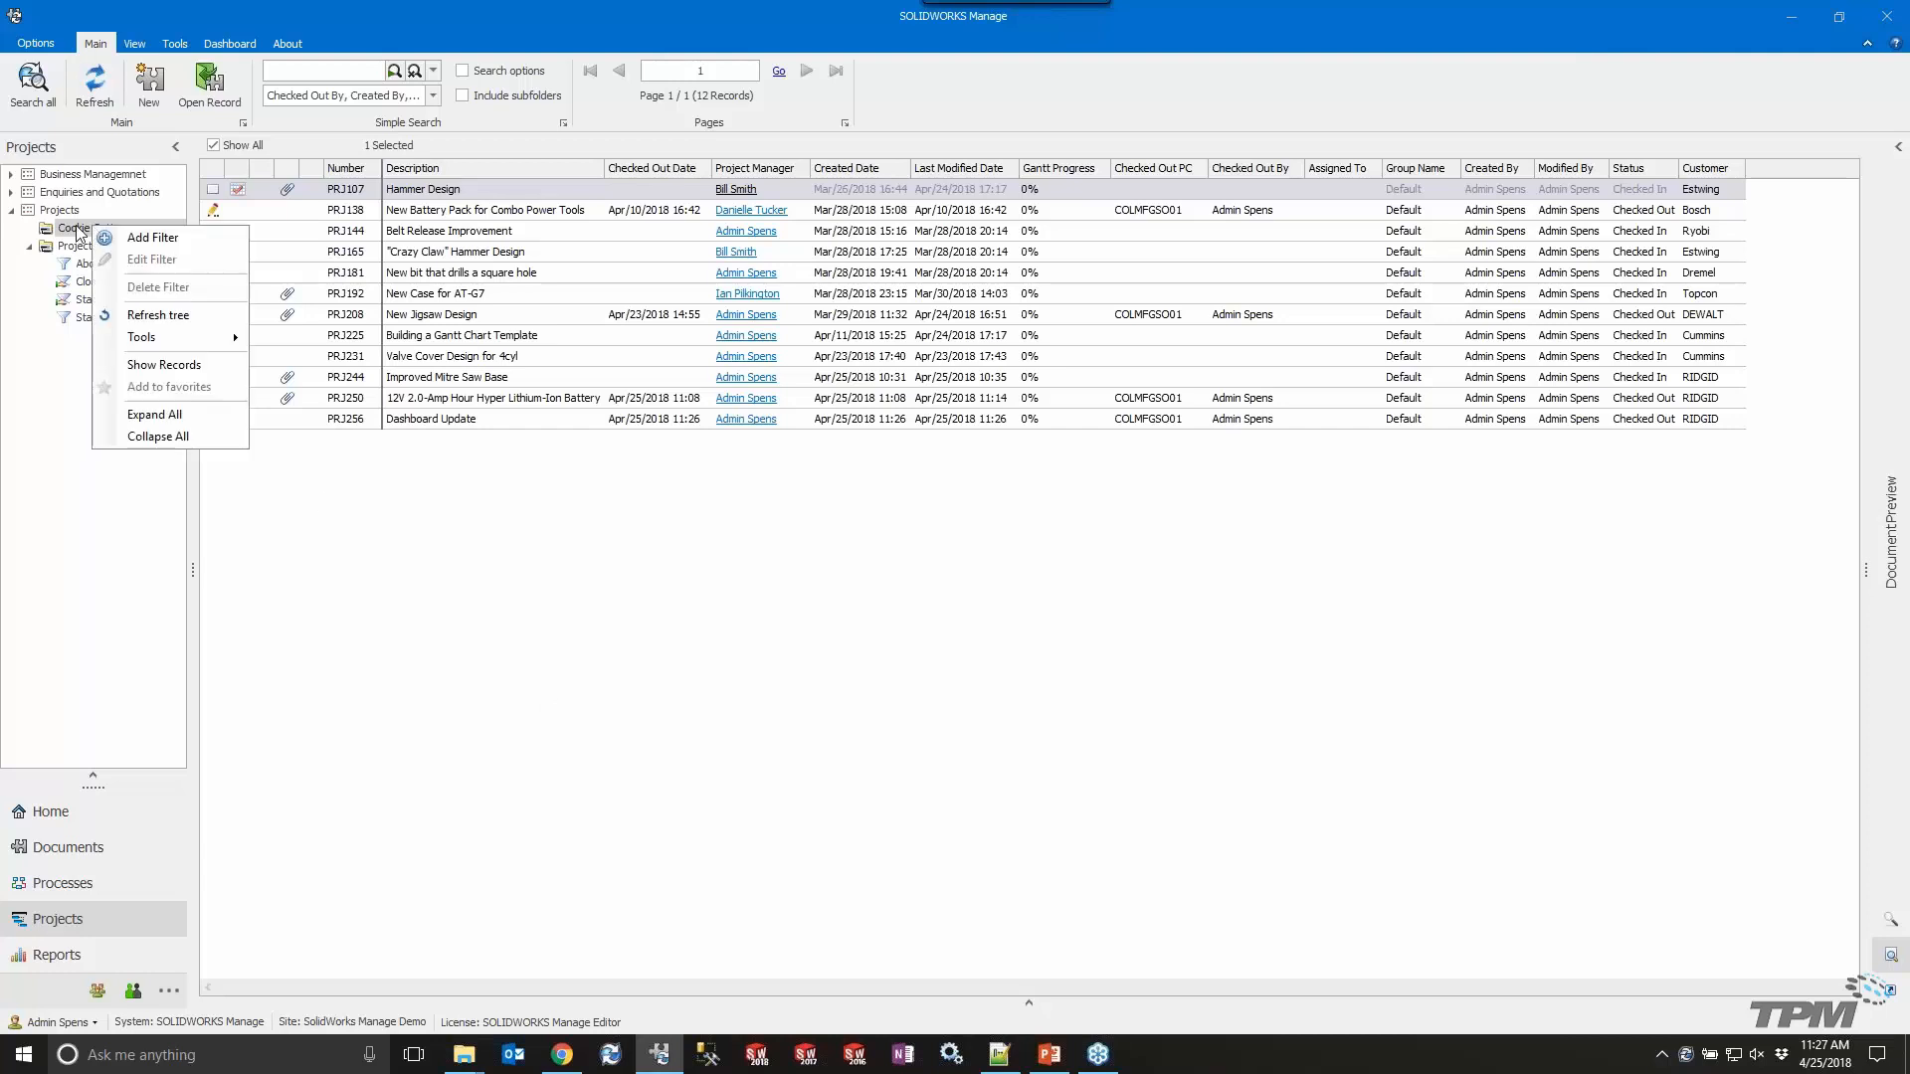
mouse_move(183, 342)
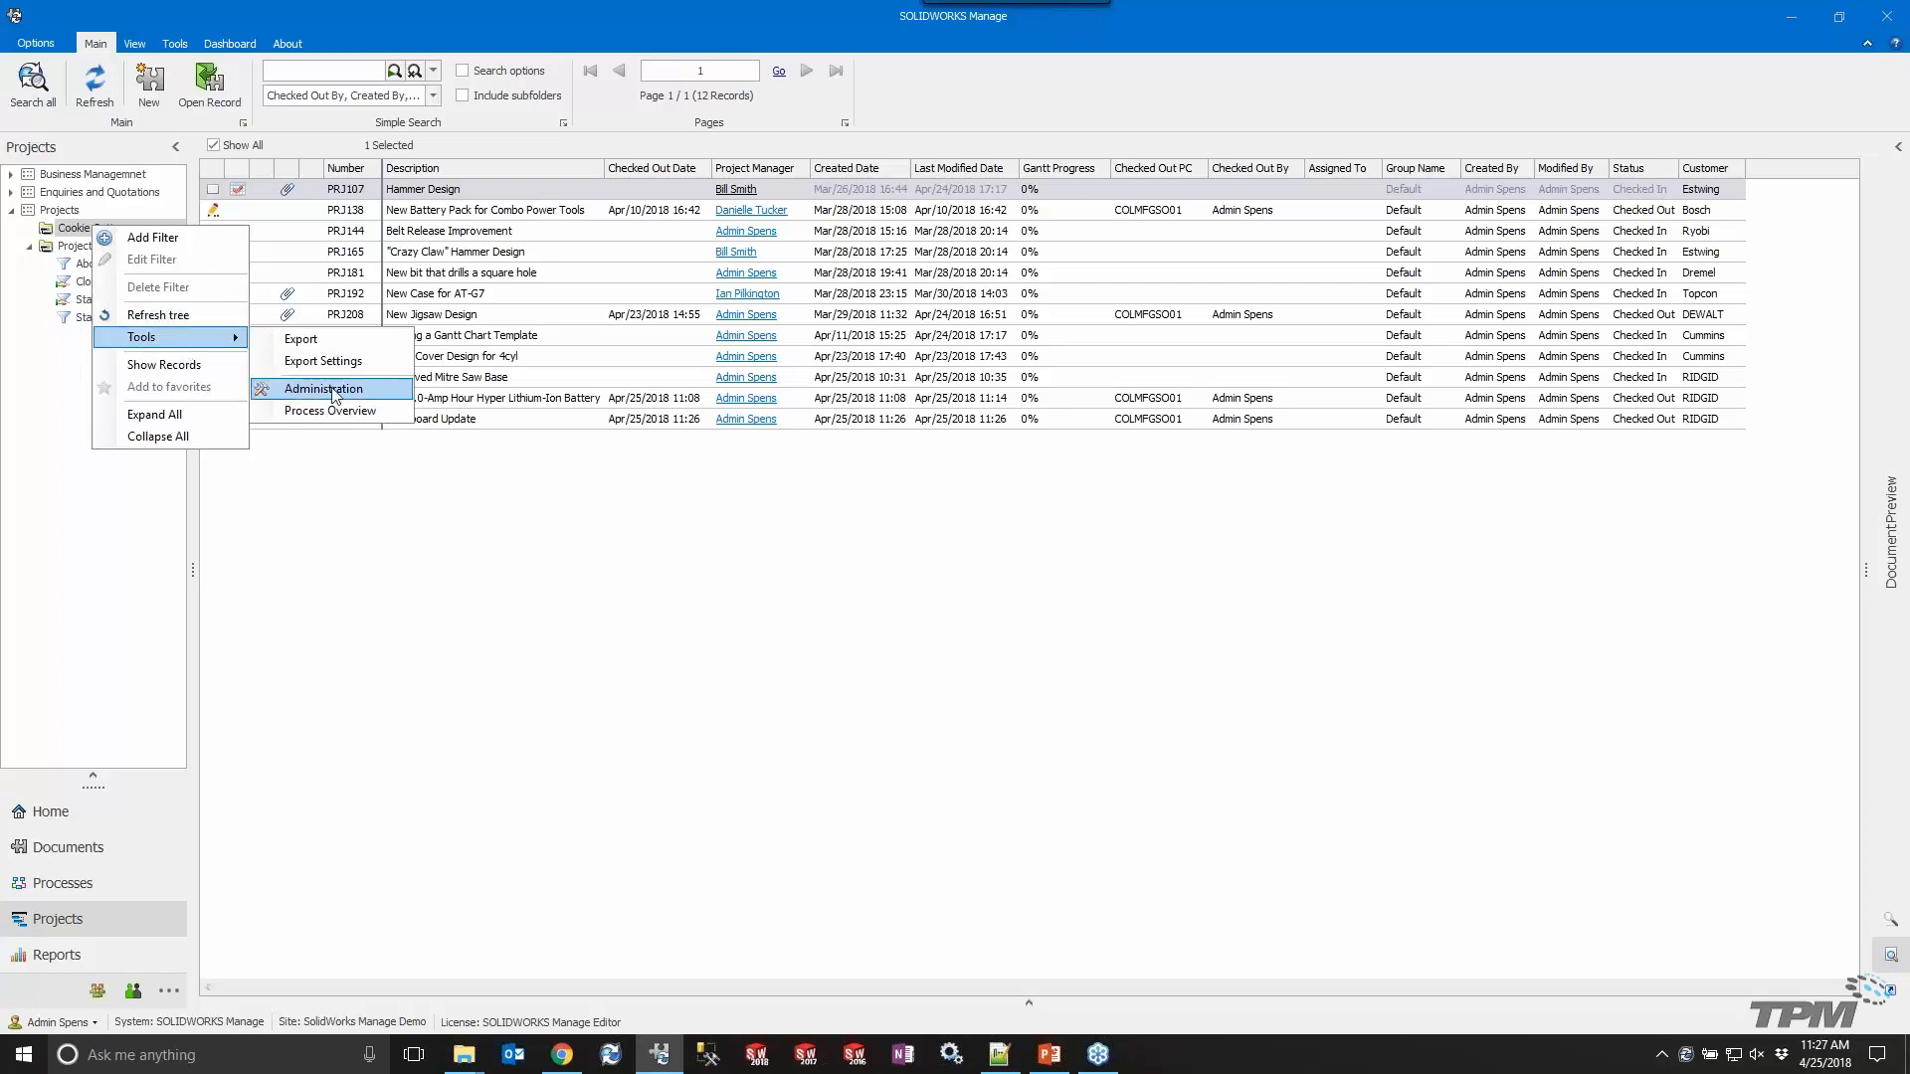
click(357, 391)
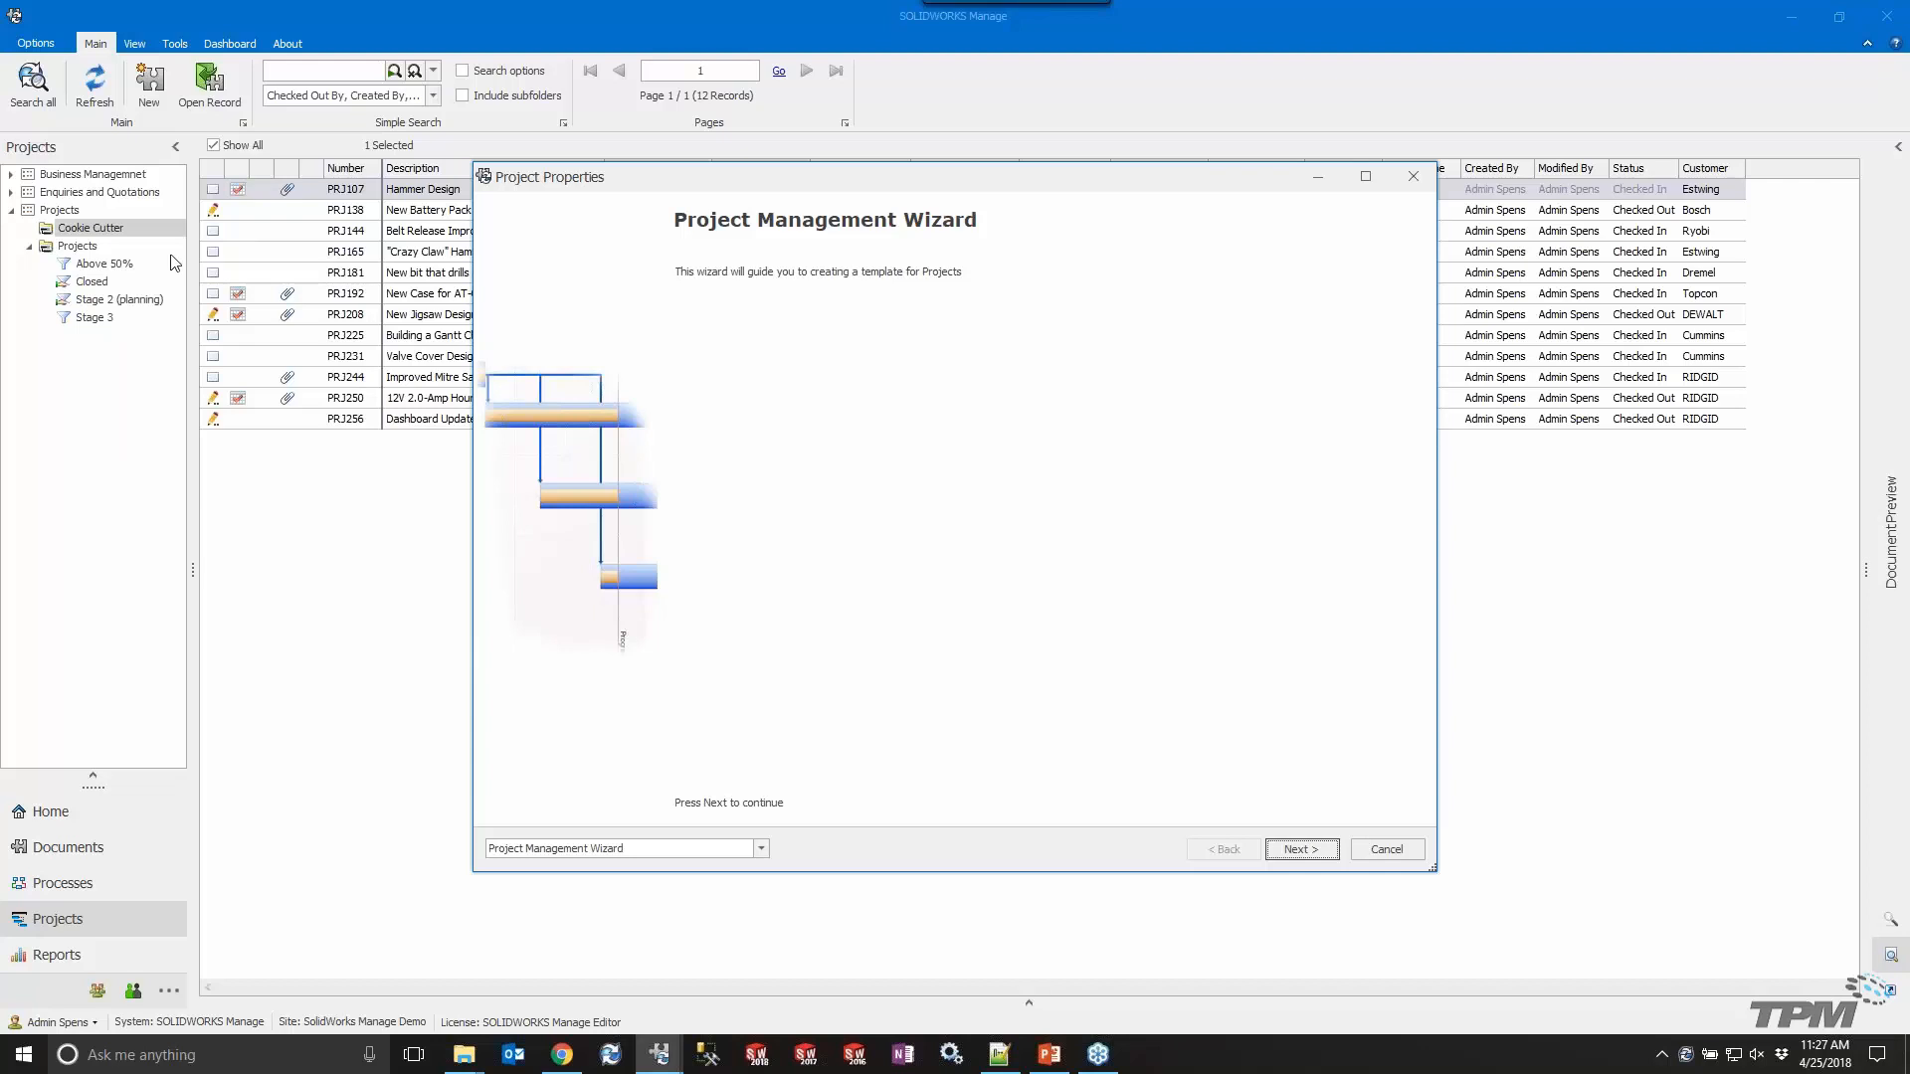
Check the list of Project Management Wizard pages and advance to the Project Fields page.
click(761, 849)
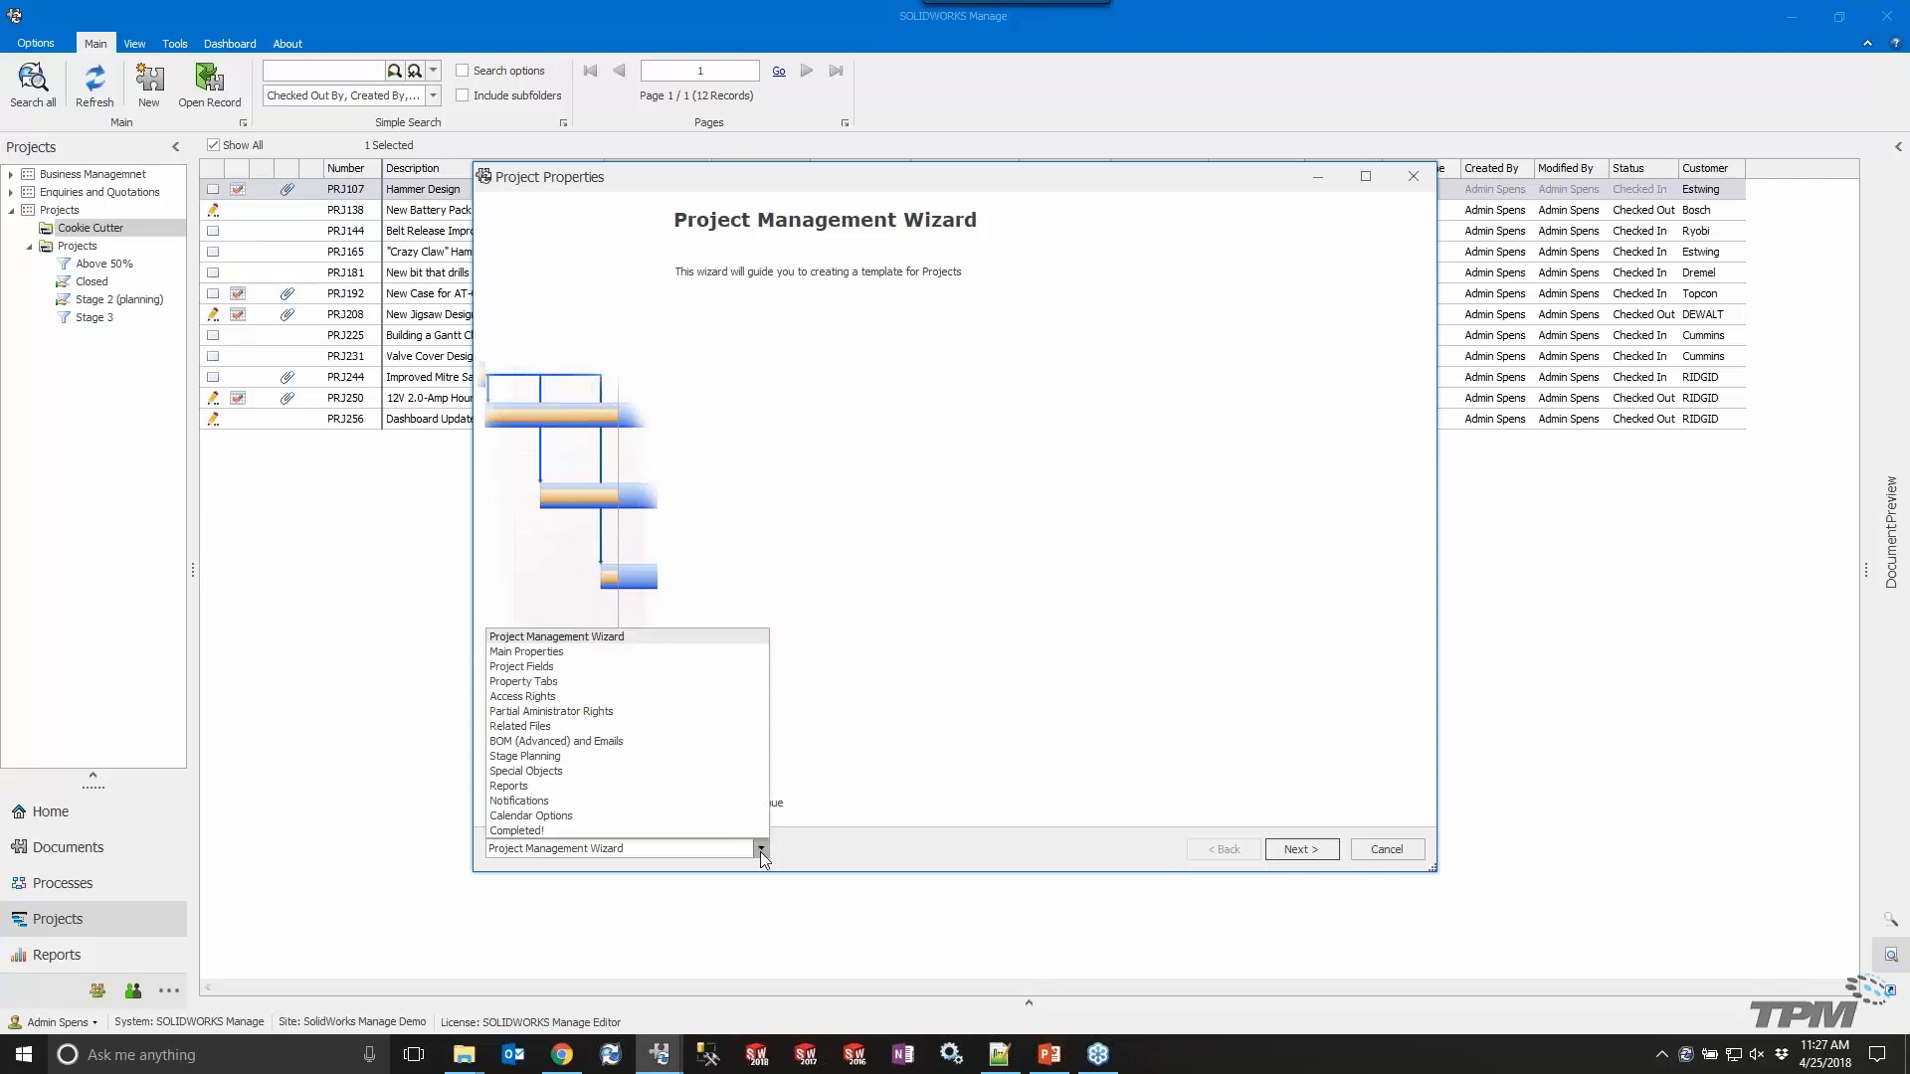
click(760, 851)
click(1291, 850)
click(1303, 853)
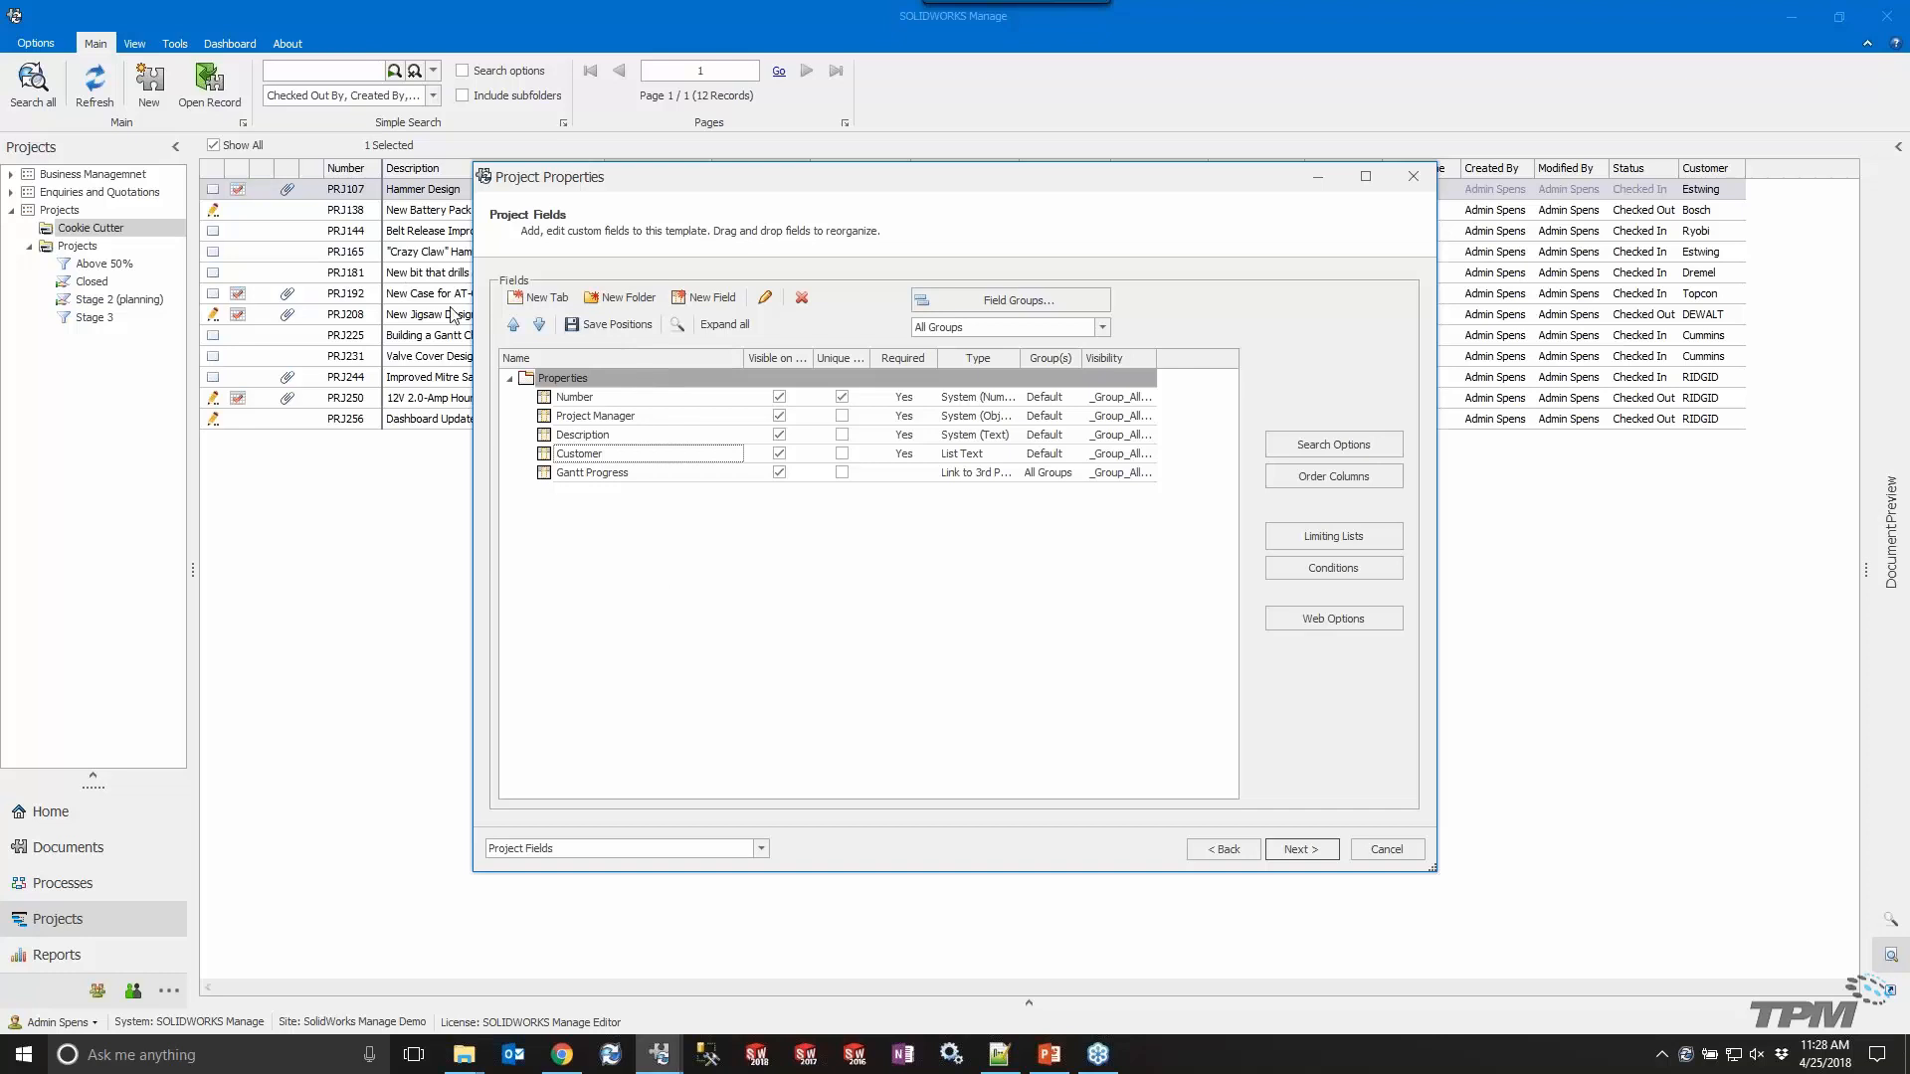
Cancel the project administration wizard and show the properties of the New Jigsaw Design project.
click(1393, 850)
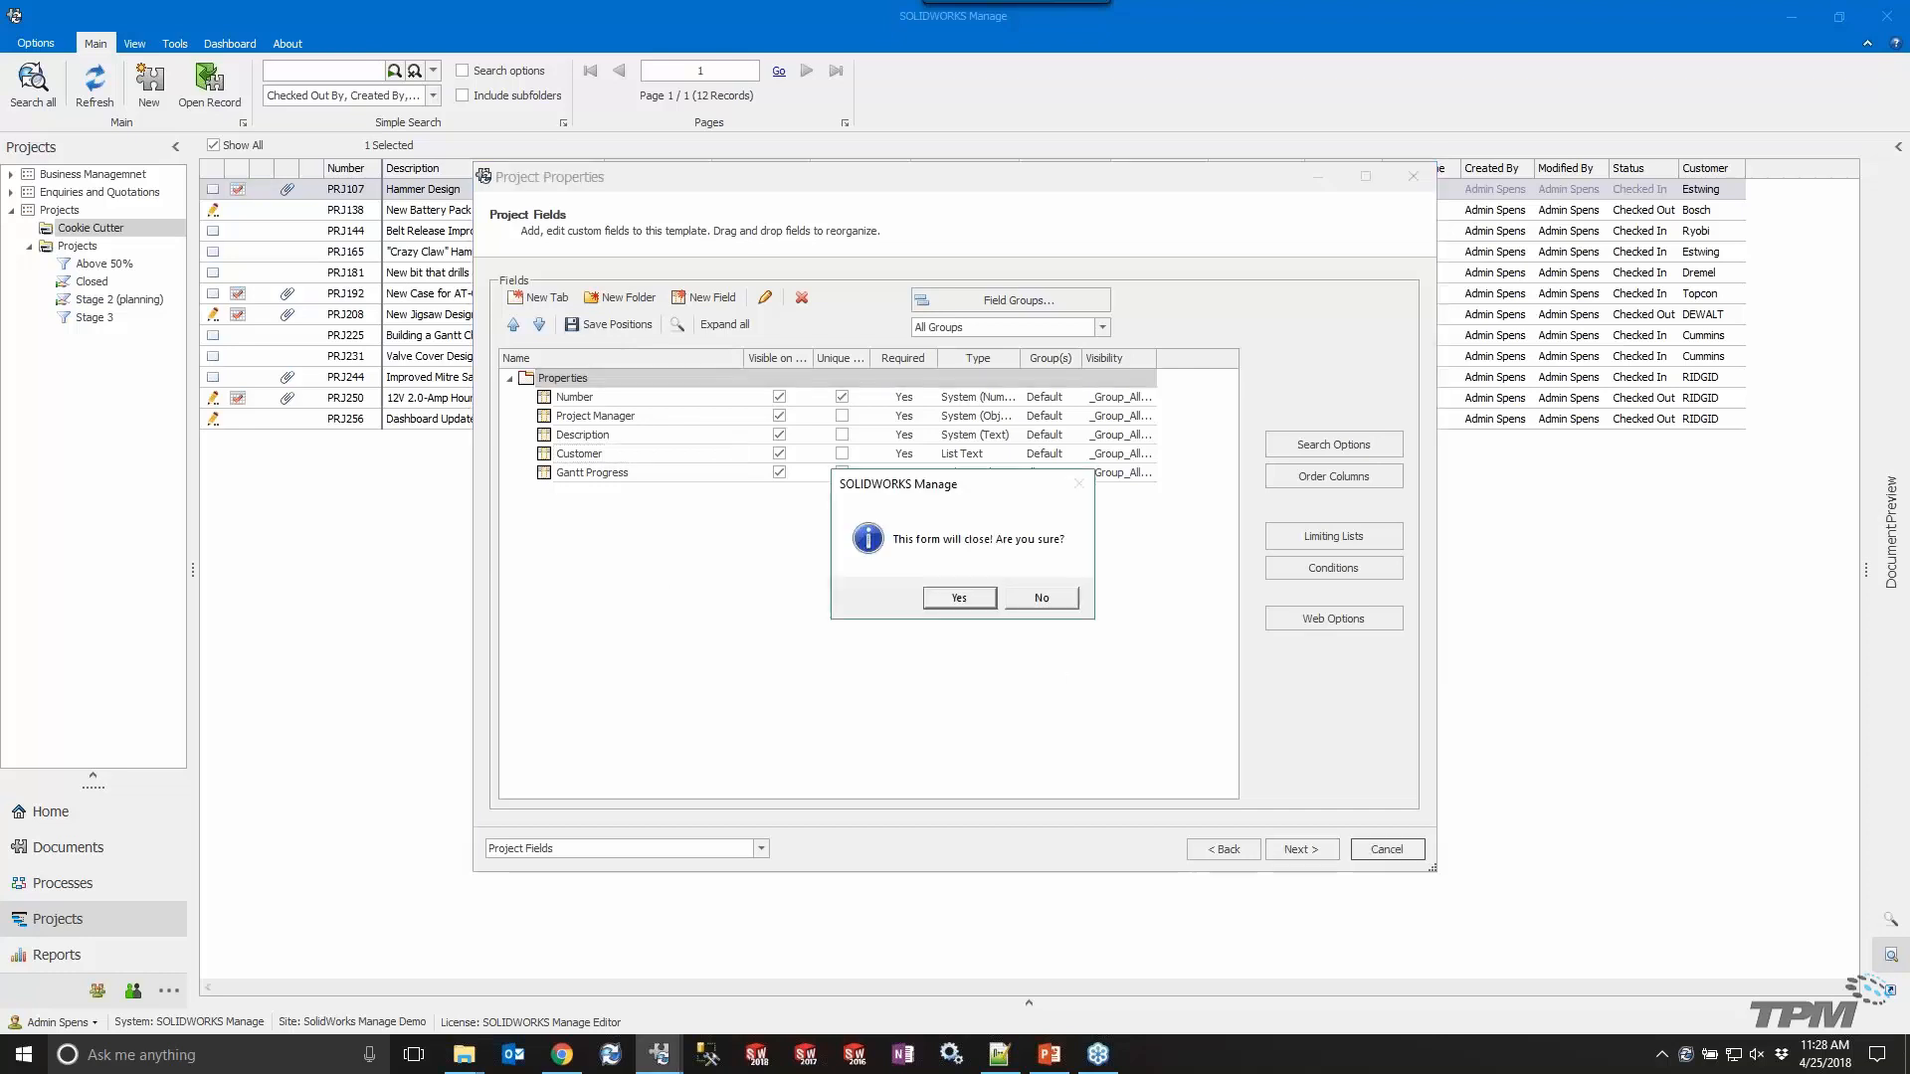
click(960, 602)
click(449, 316)
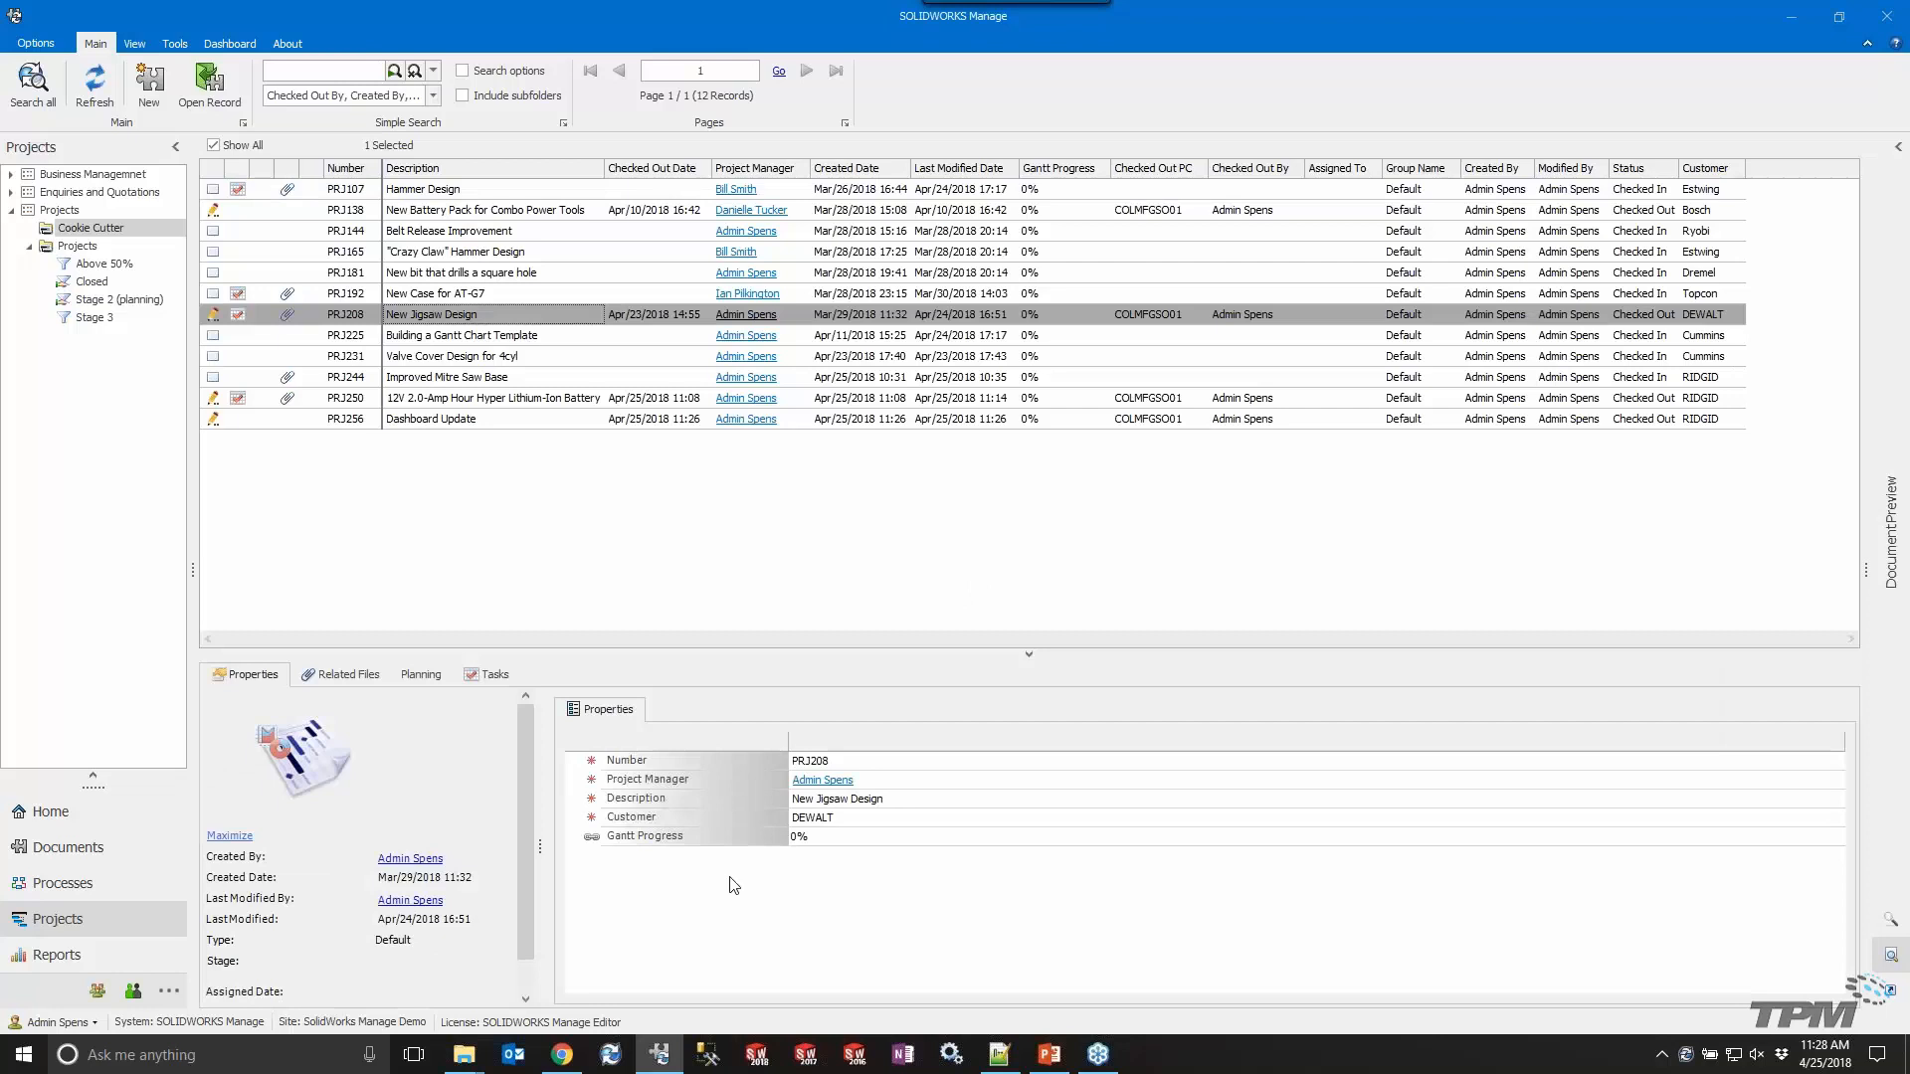
Reopen the Cookie Cutter administration wizard at the Project Fields page and place its window beside the project's properties.
right_click(91, 227)
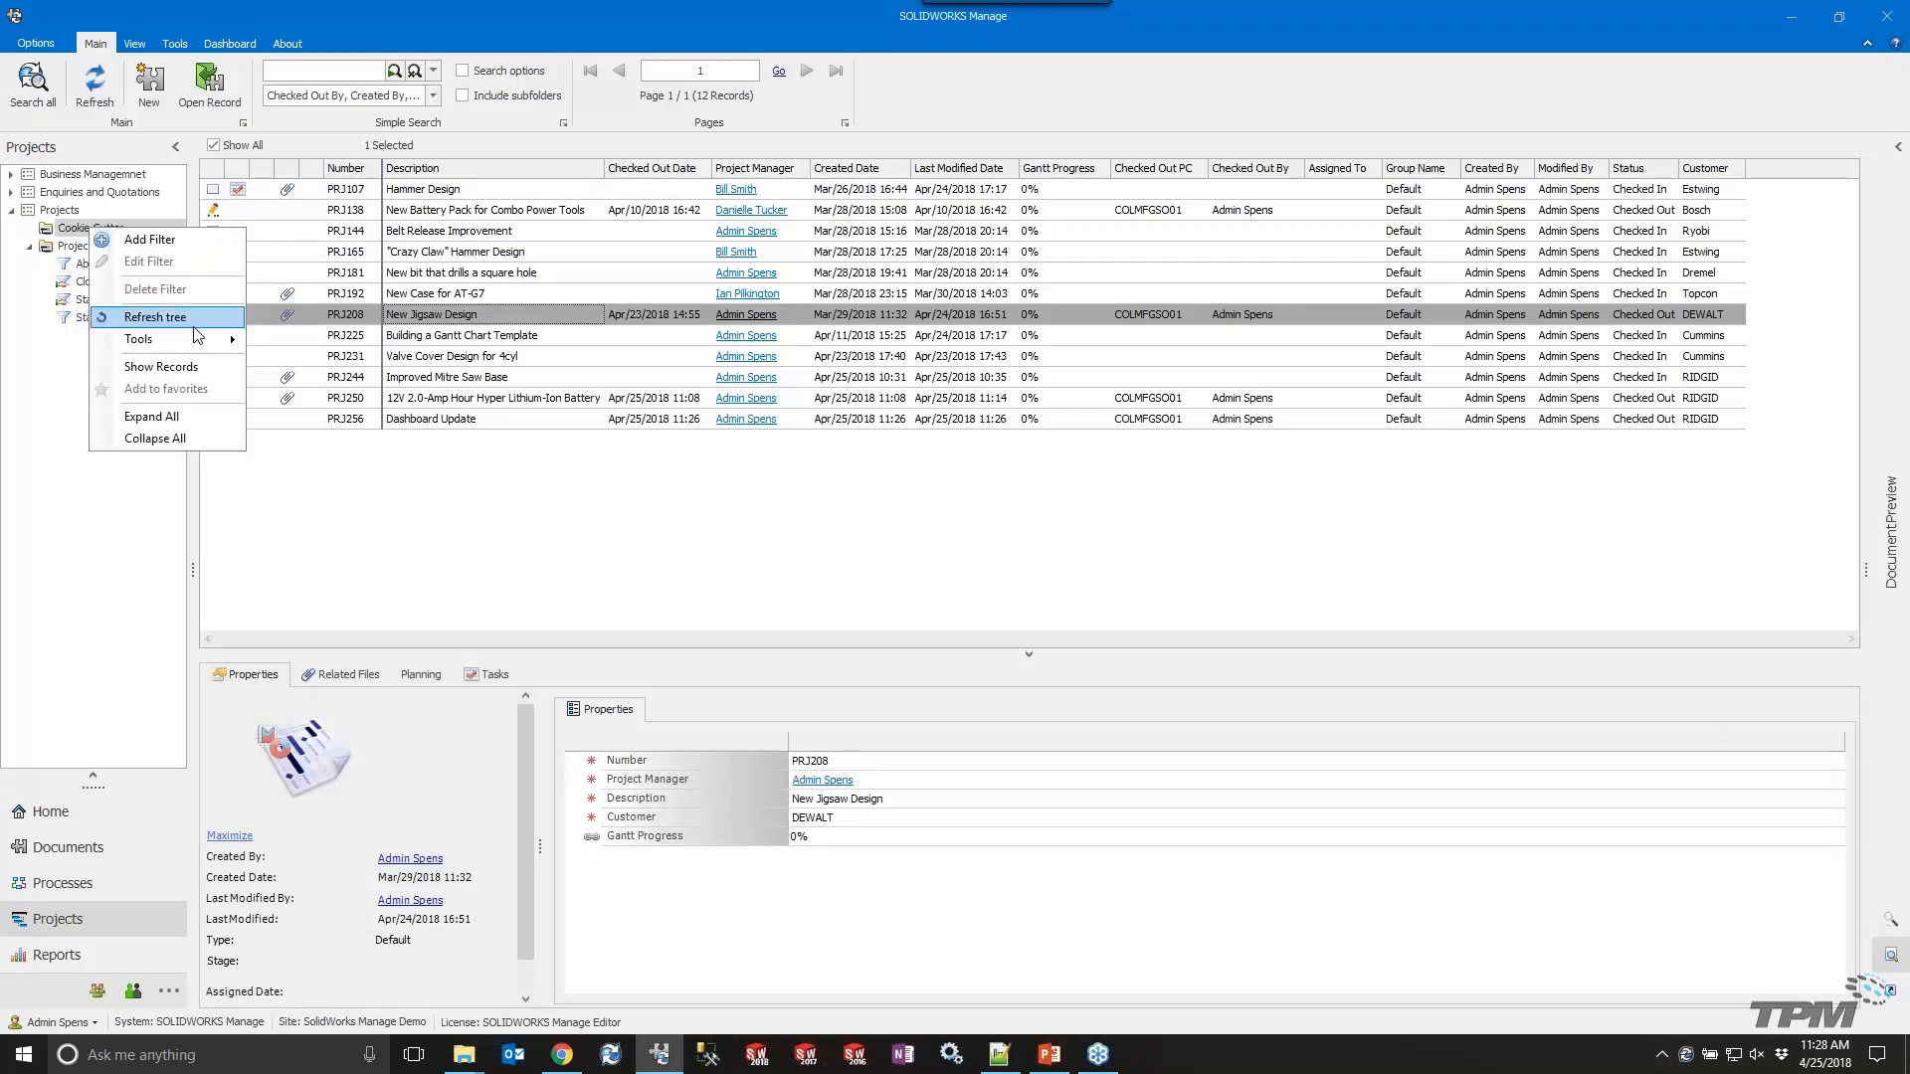
click(336, 391)
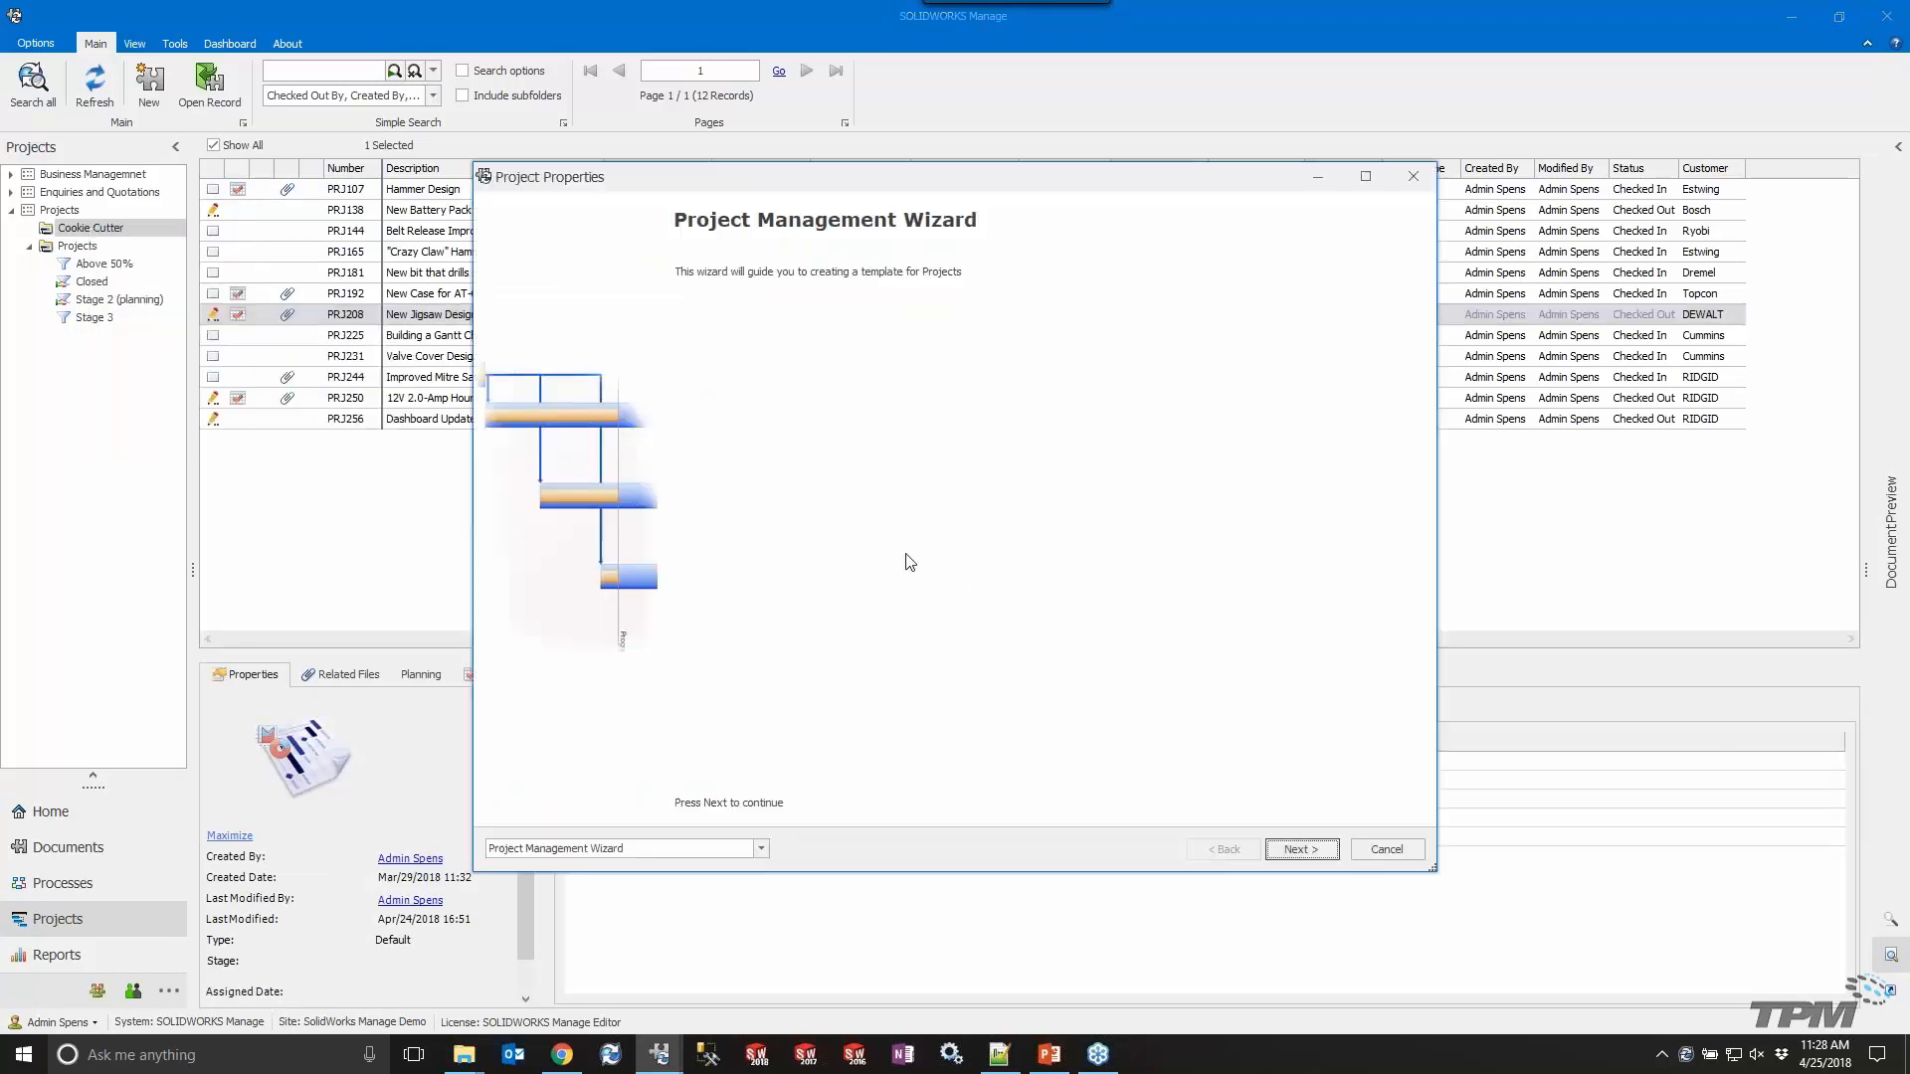
click(1301, 850)
click(1305, 854)
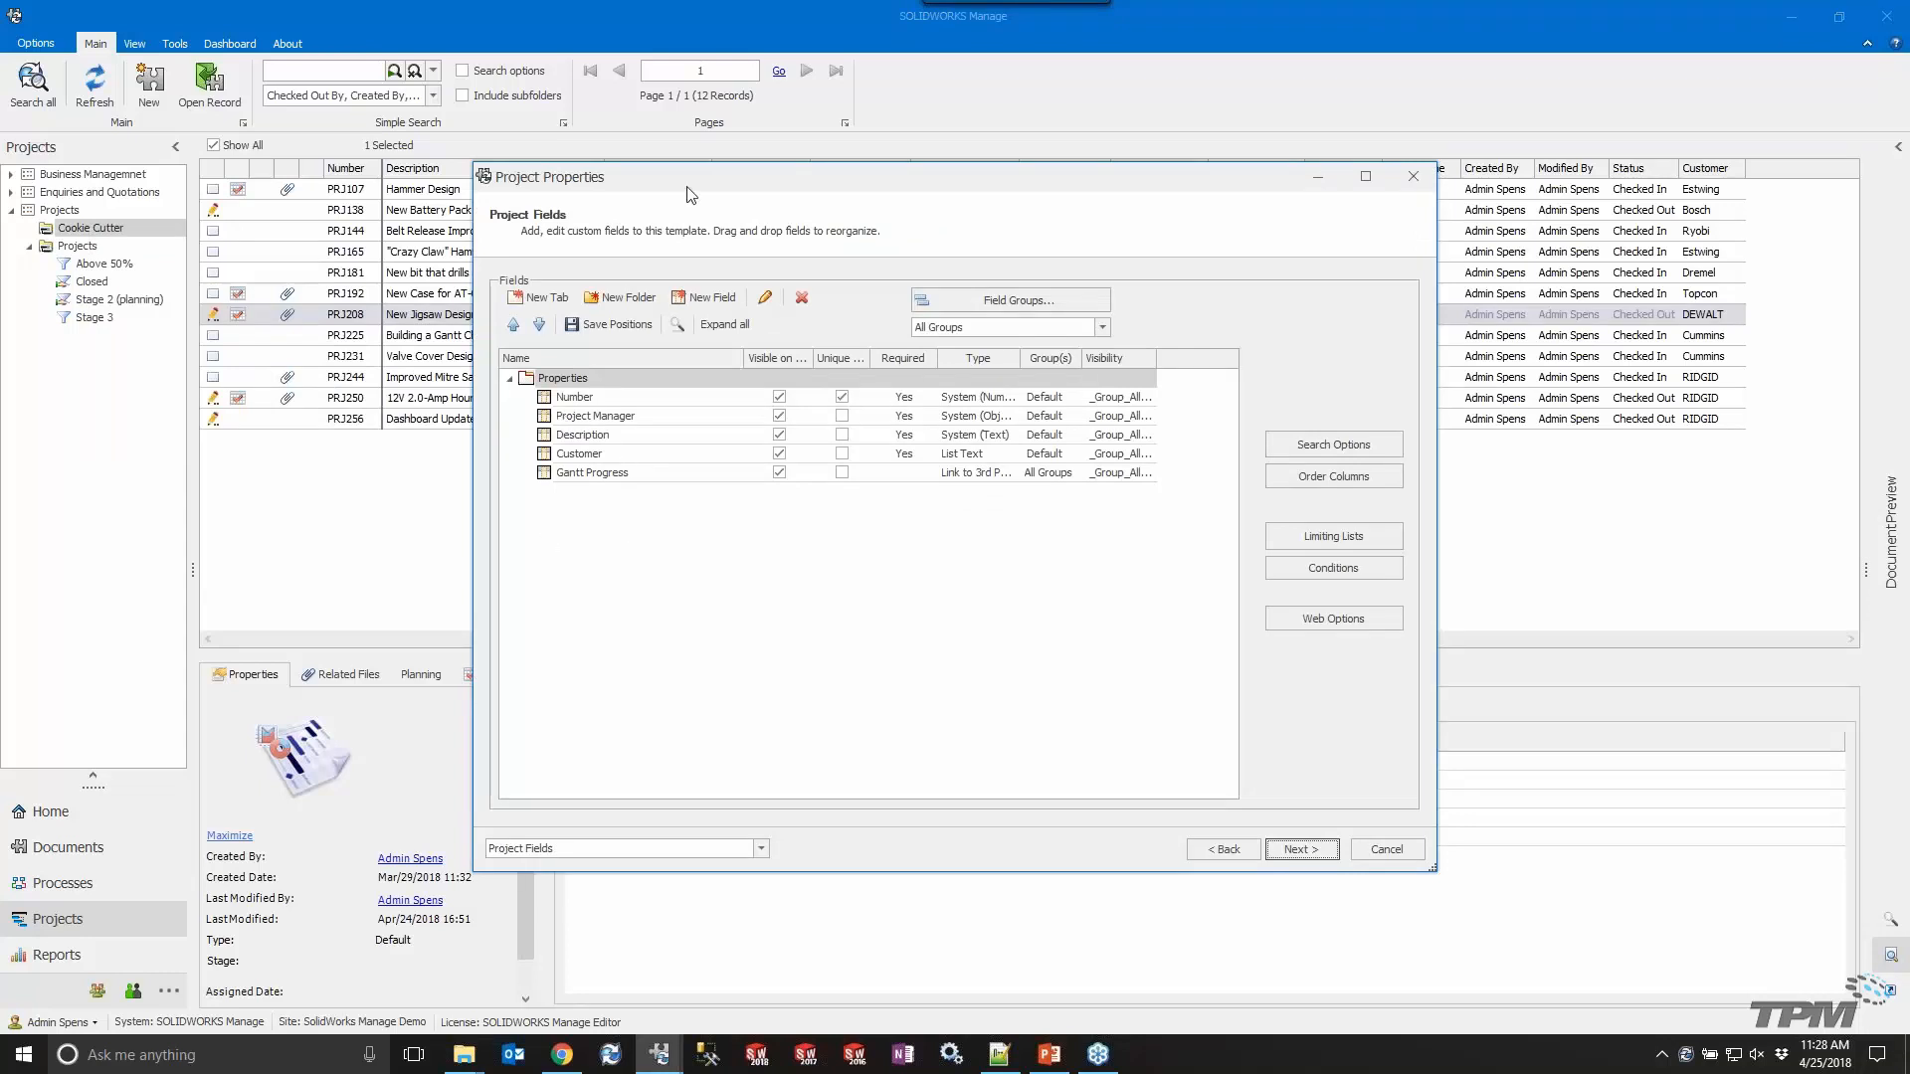
drag(688, 191, 1017, 193)
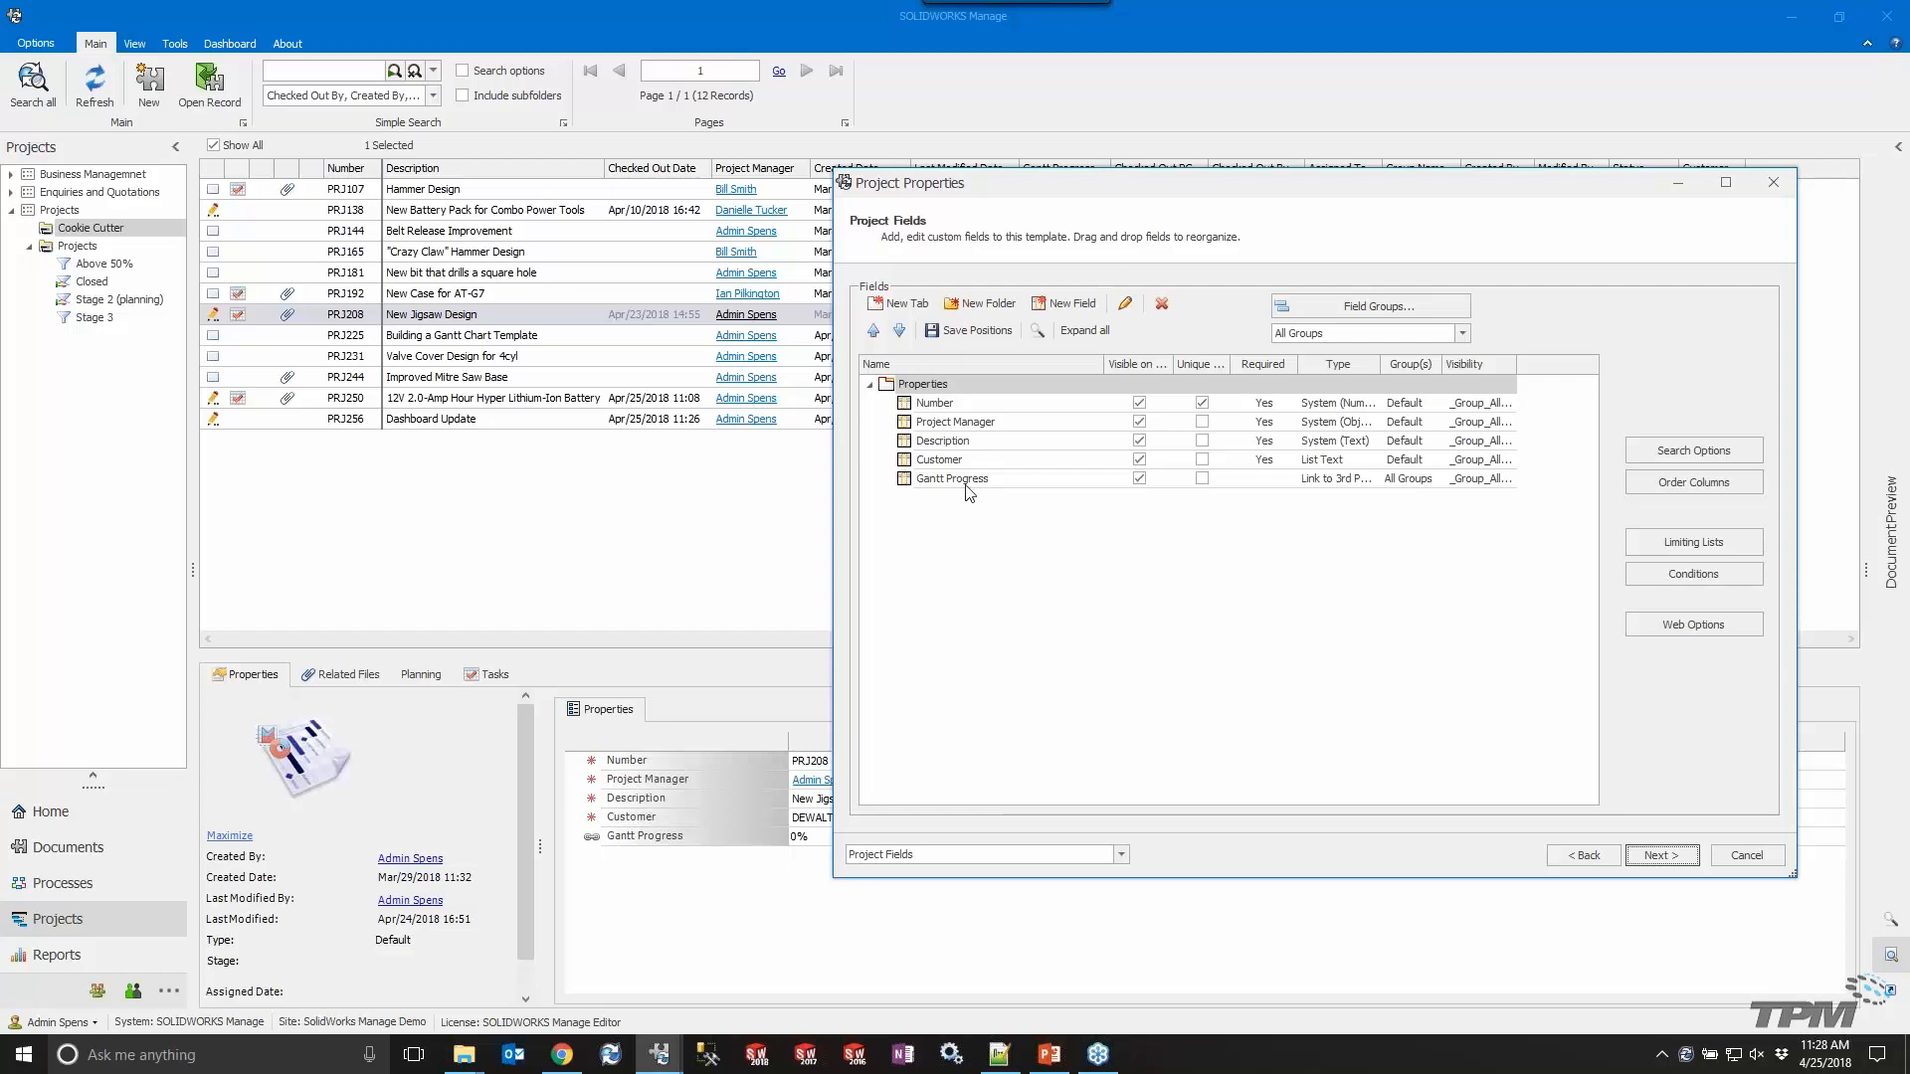
Examine the Customer field's type, properties and list of values, and close its settings without changes.
double_click(952, 461)
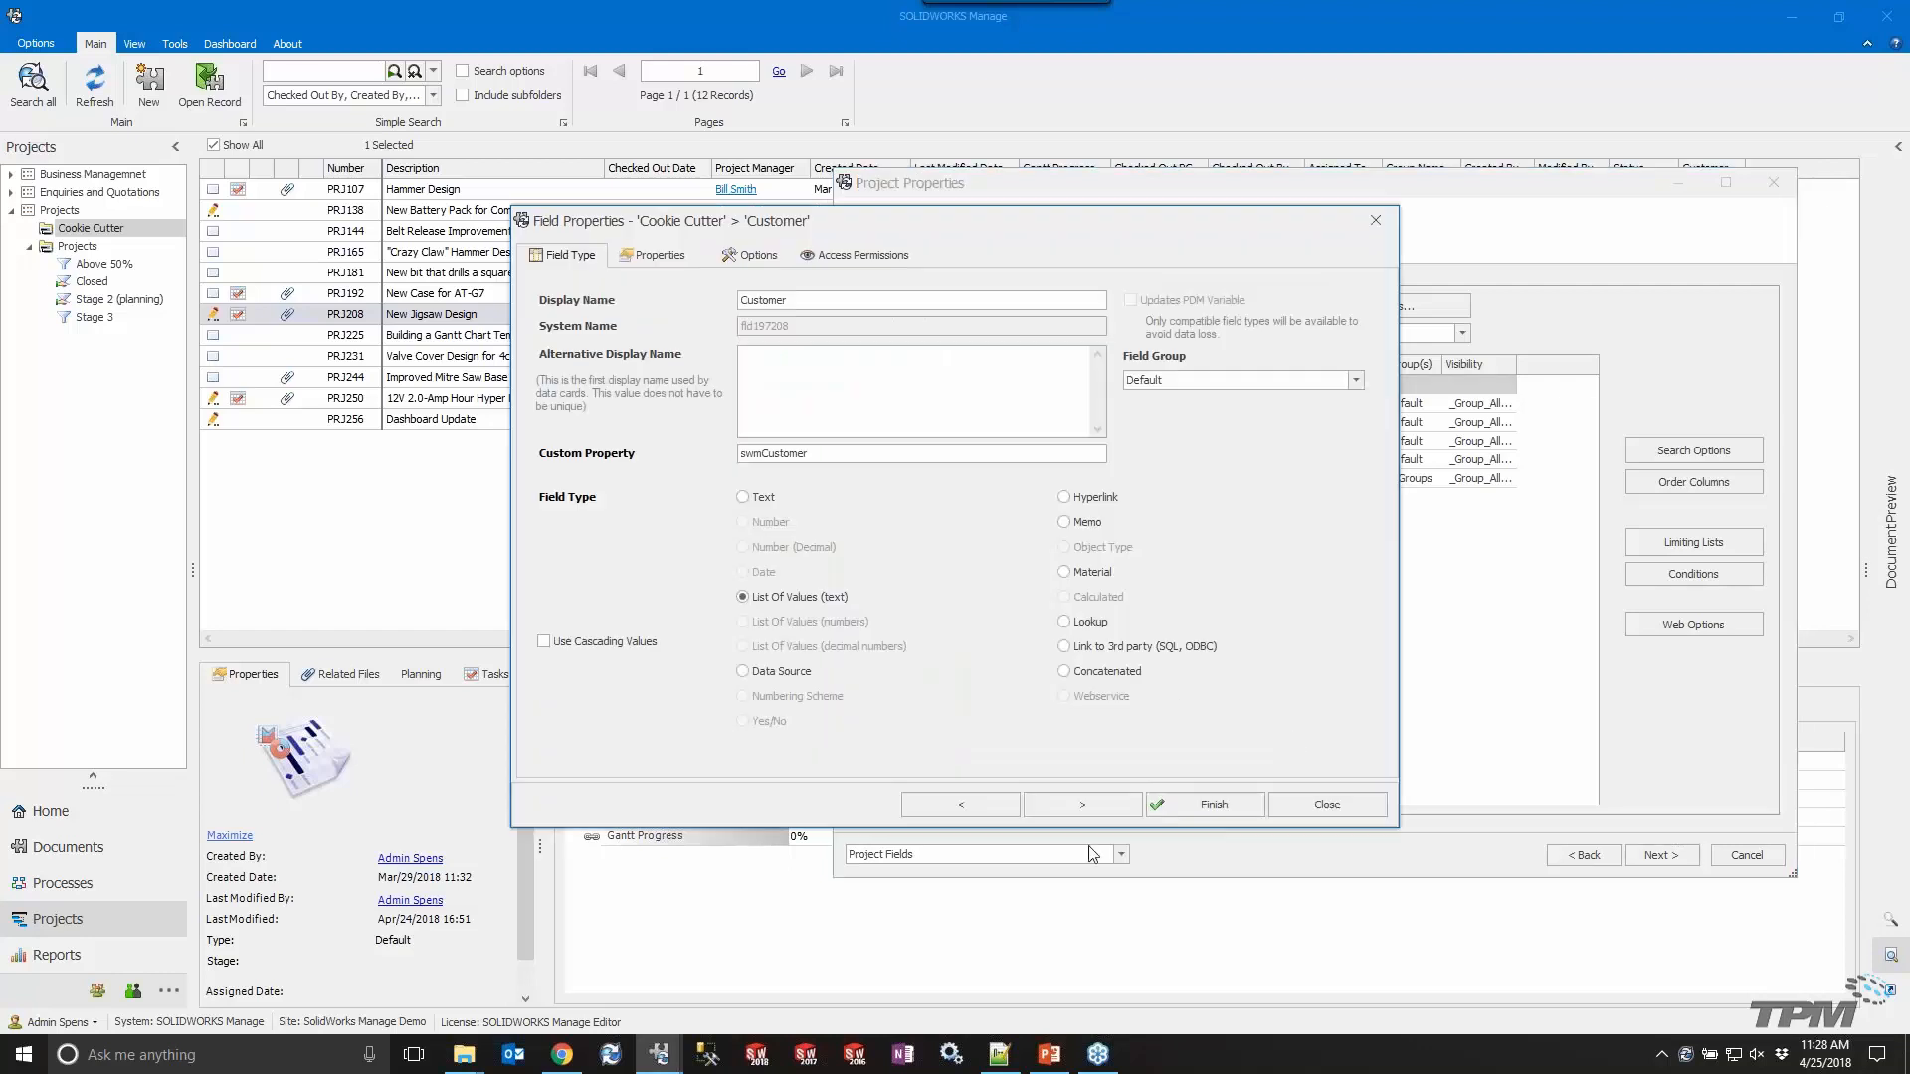
click(1060, 803)
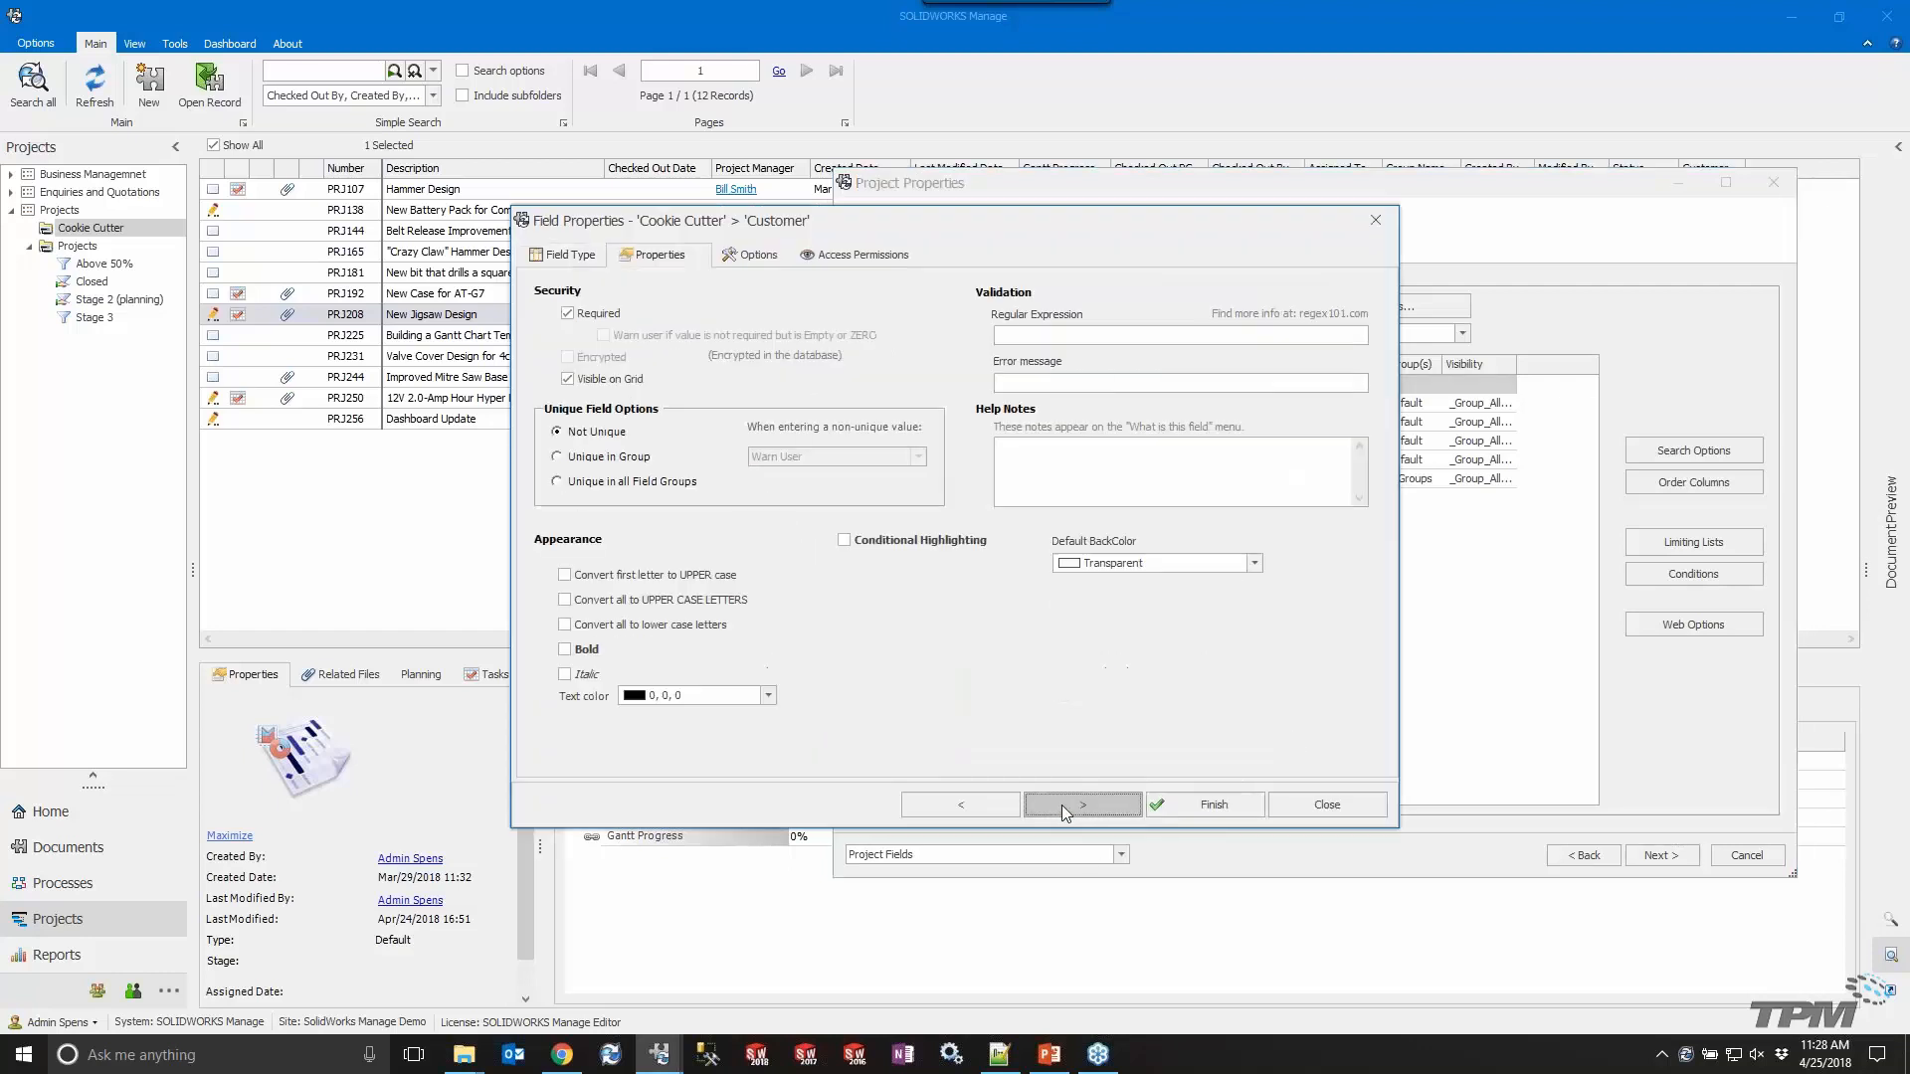
click(1060, 804)
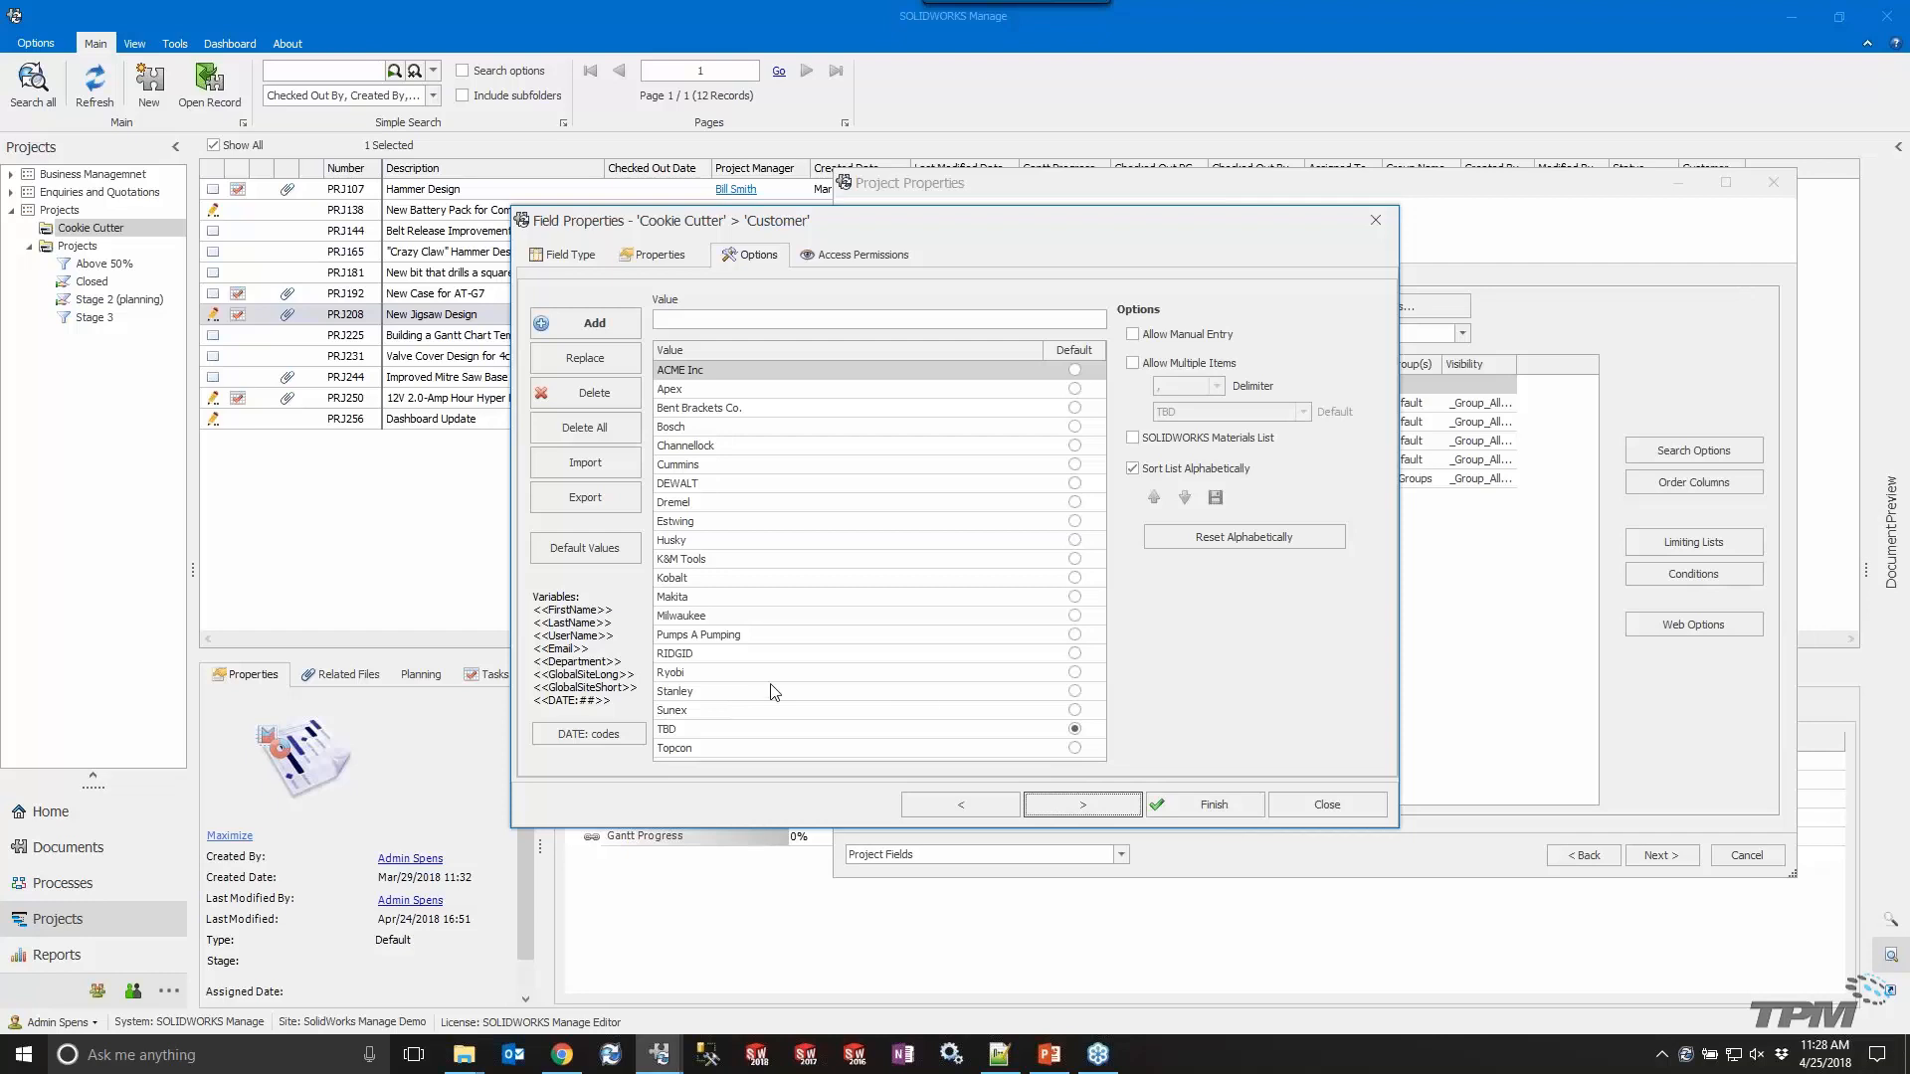
click(1323, 806)
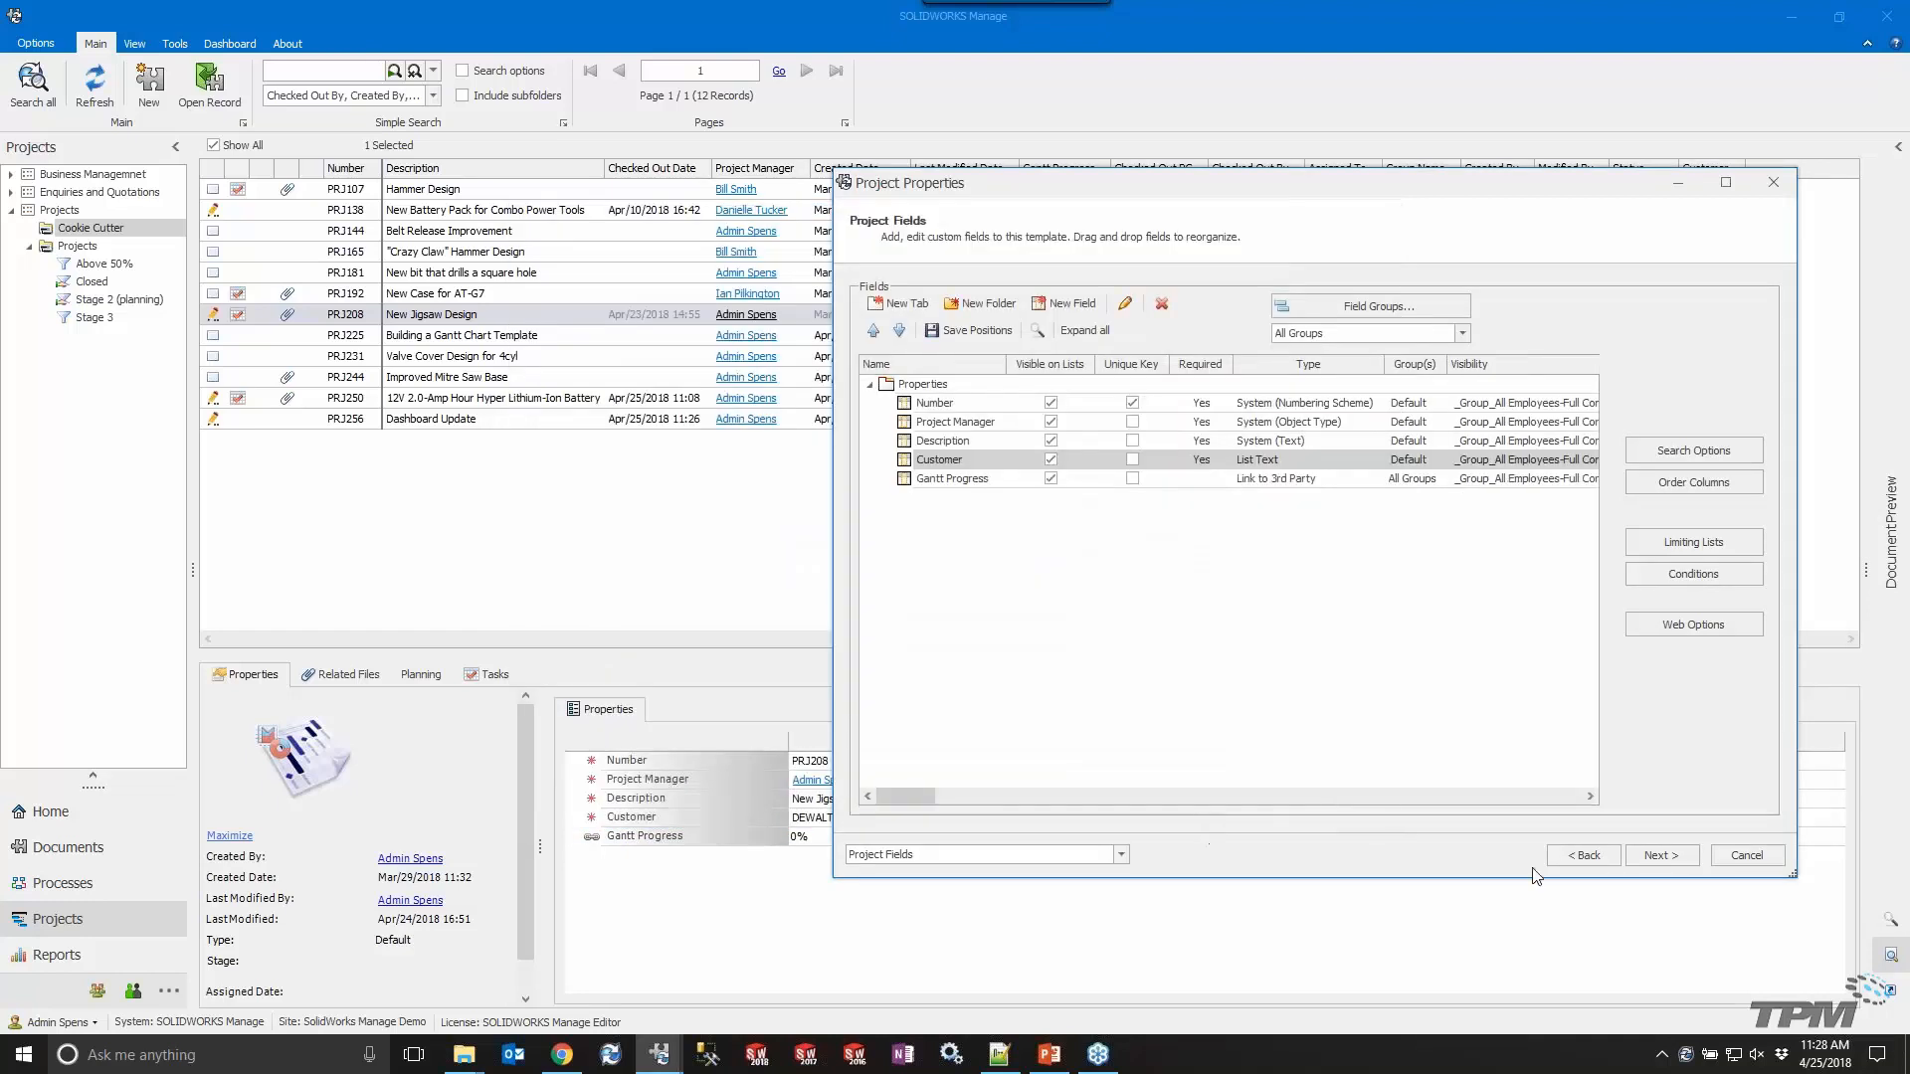
Advance to the Property Tabs page and inspect the Calendar, BOM and Tasks entries, including their display names and user access.
click(1664, 856)
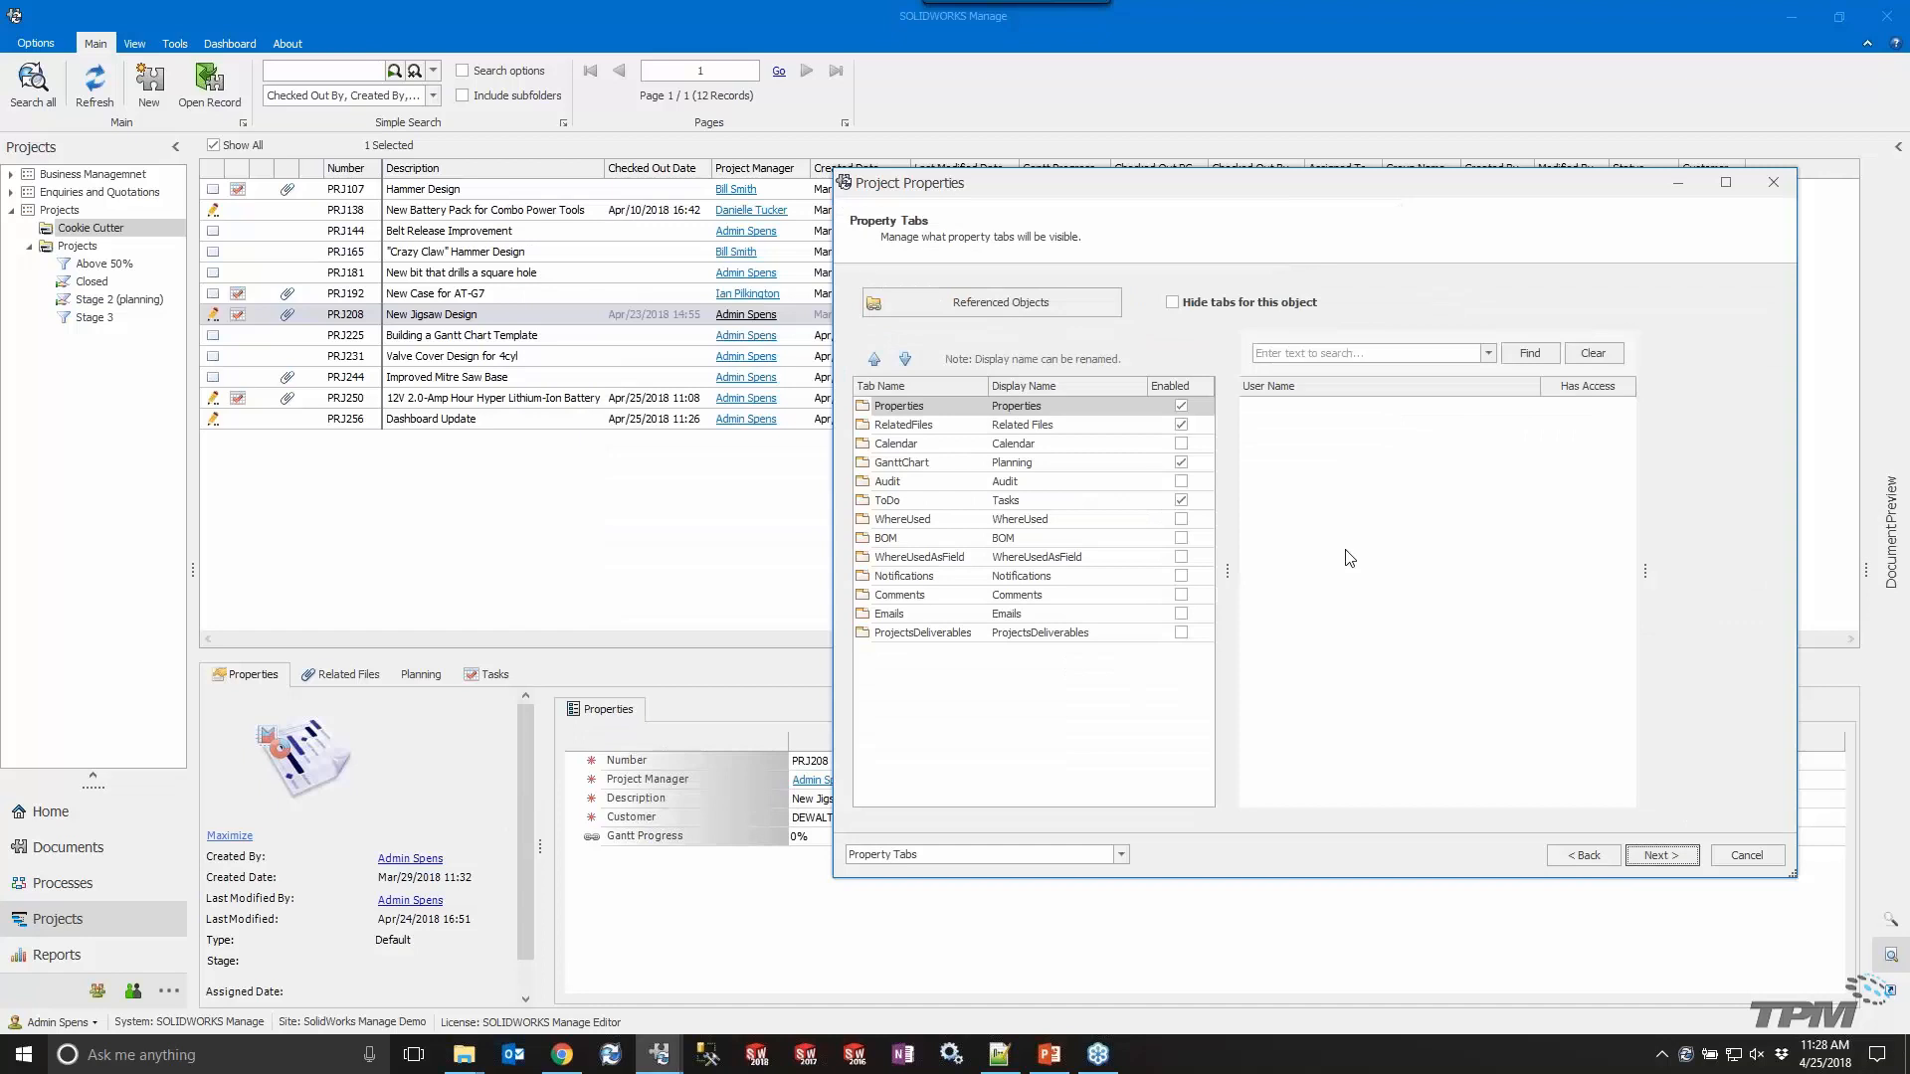
click(1010, 444)
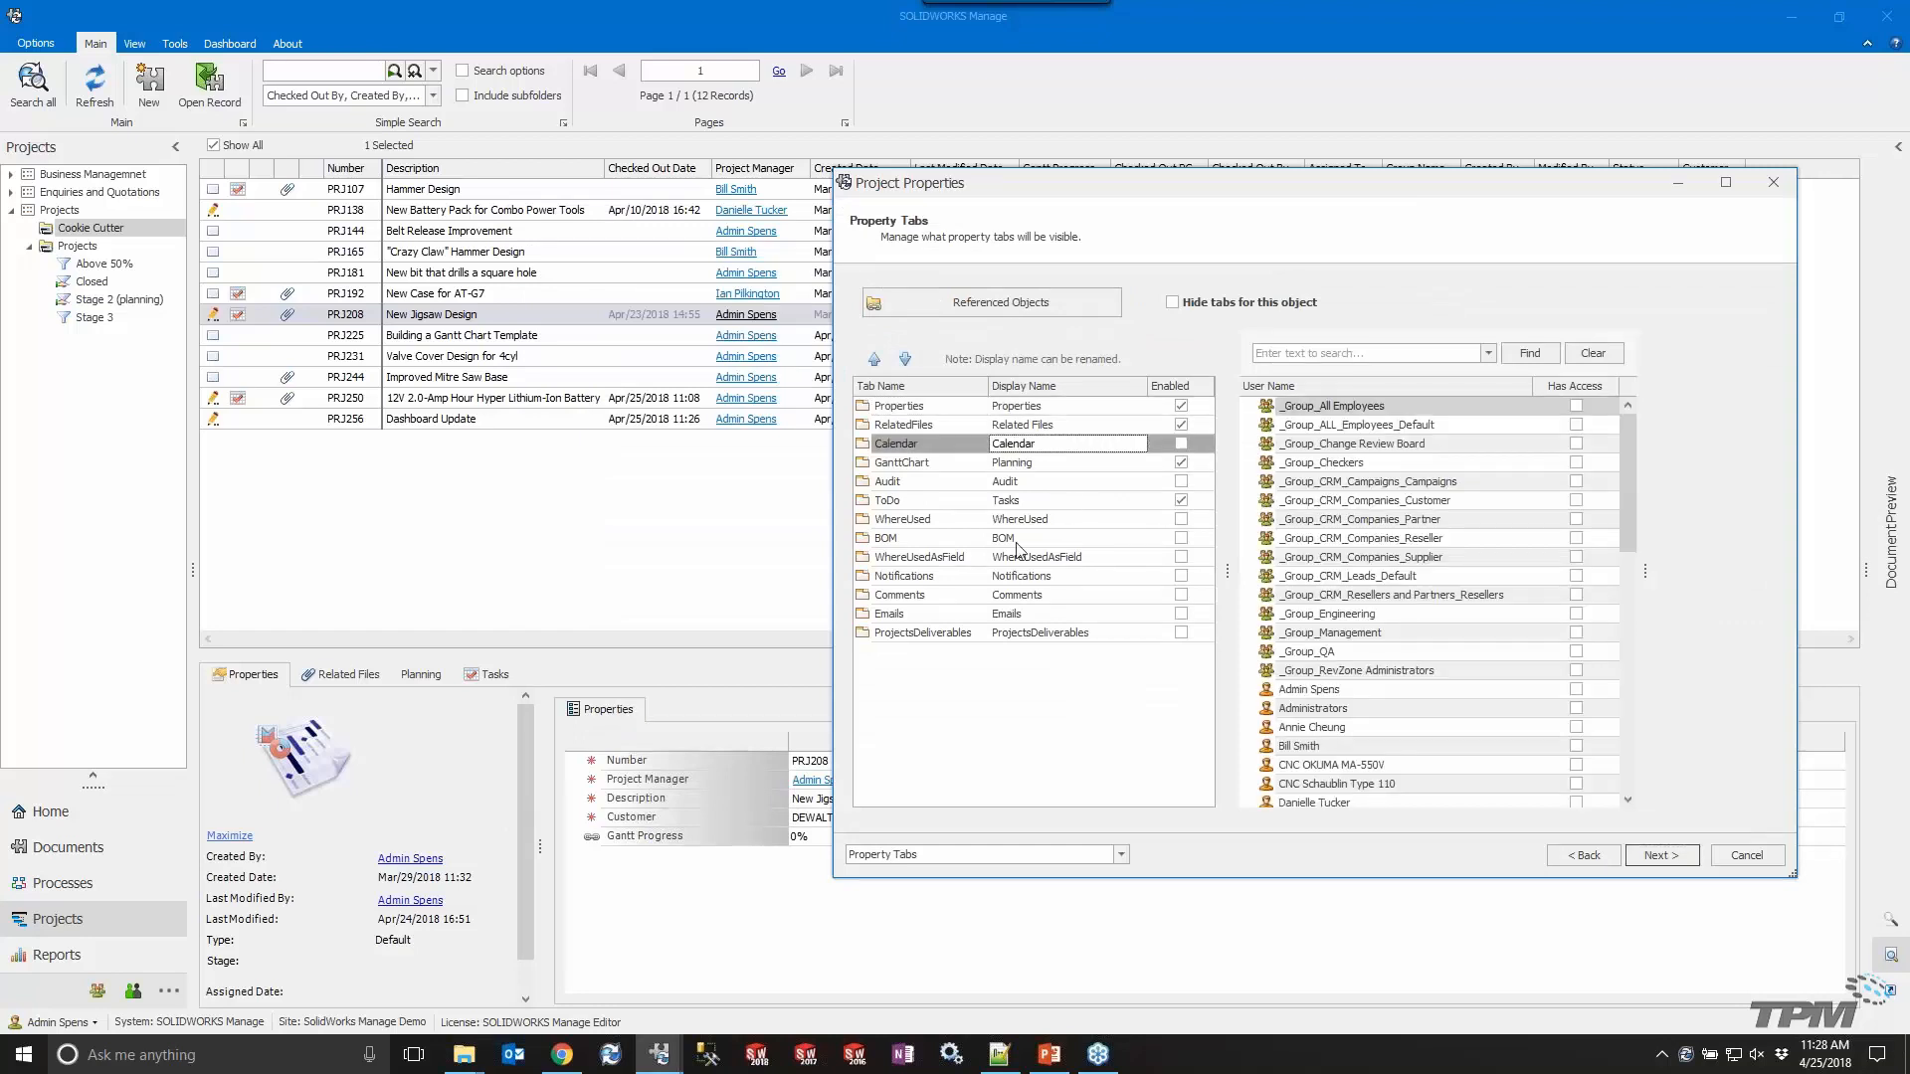
click(1015, 542)
click(1035, 504)
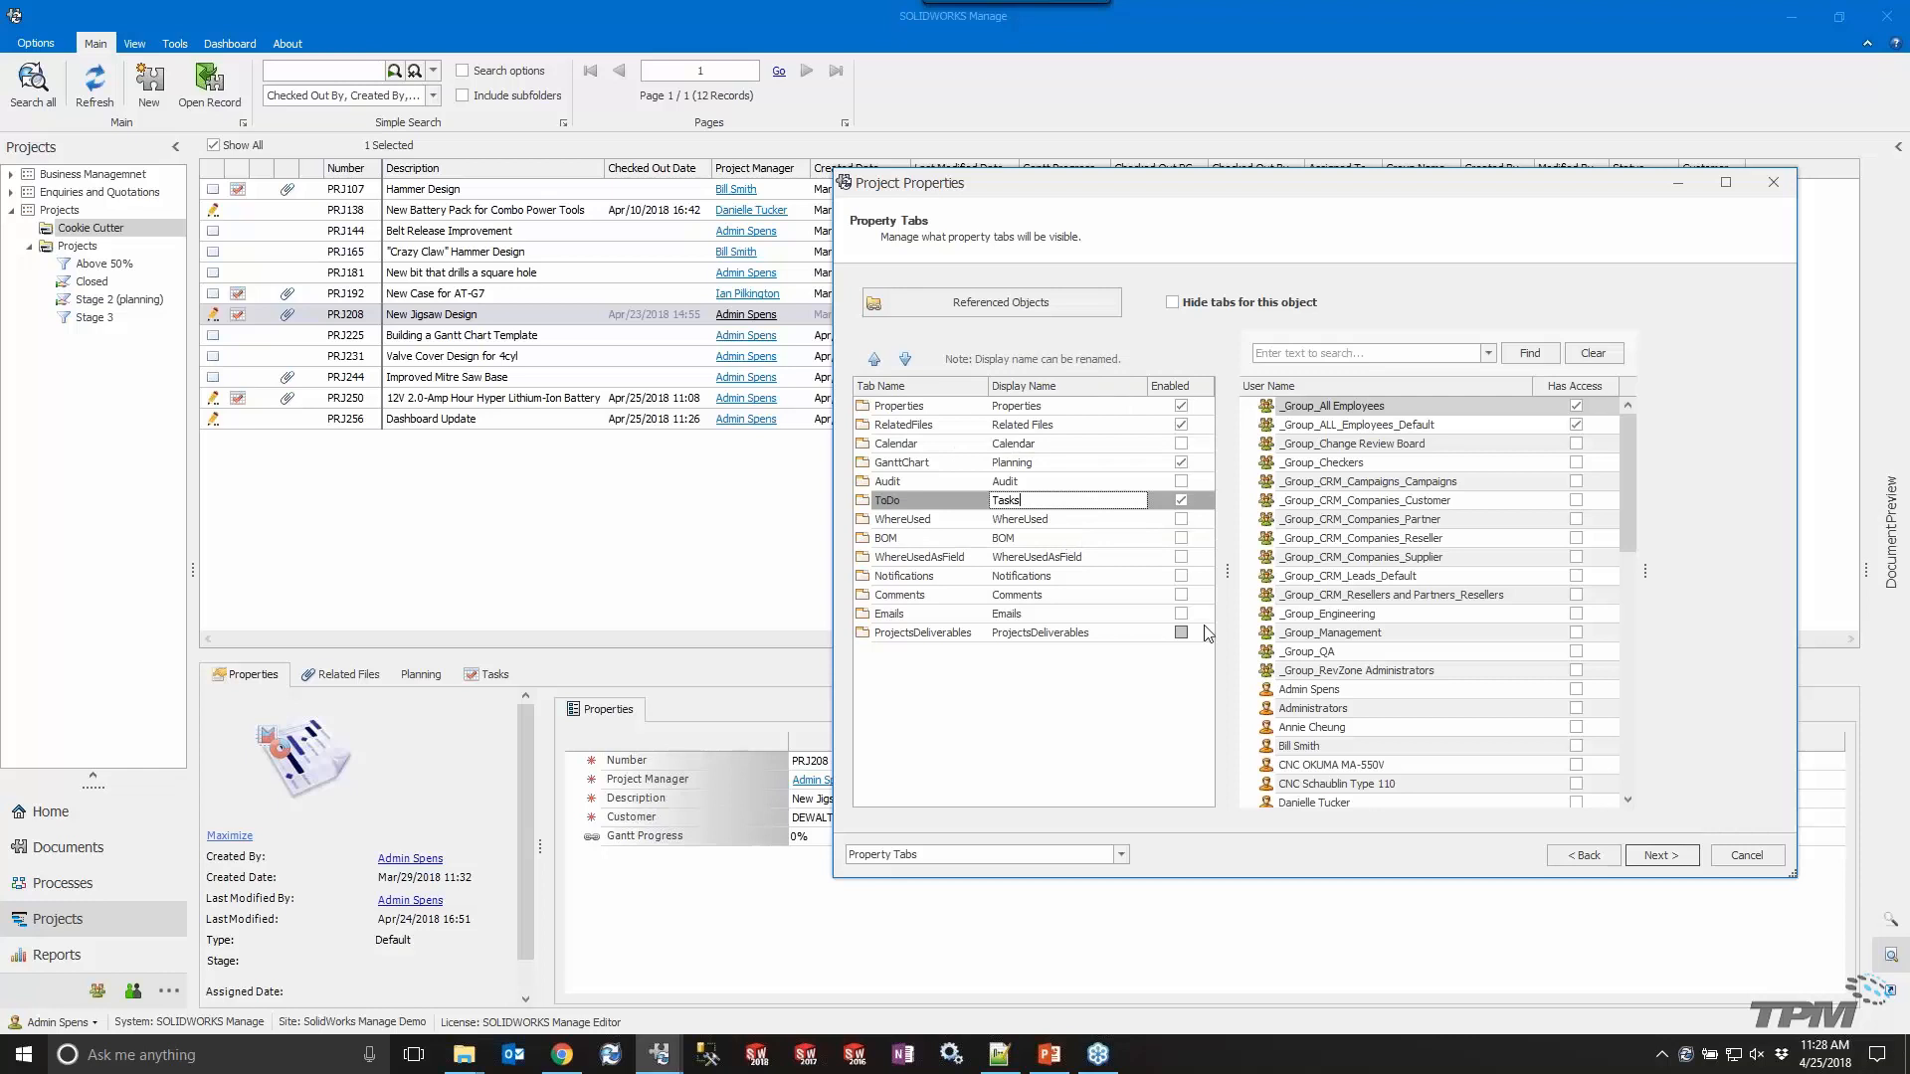
drag(1038, 501, 961, 500)
Review the wizard's Access Rights, Partial Administrator Rights, Related Files, and BOM and Emails pages.
click(1663, 856)
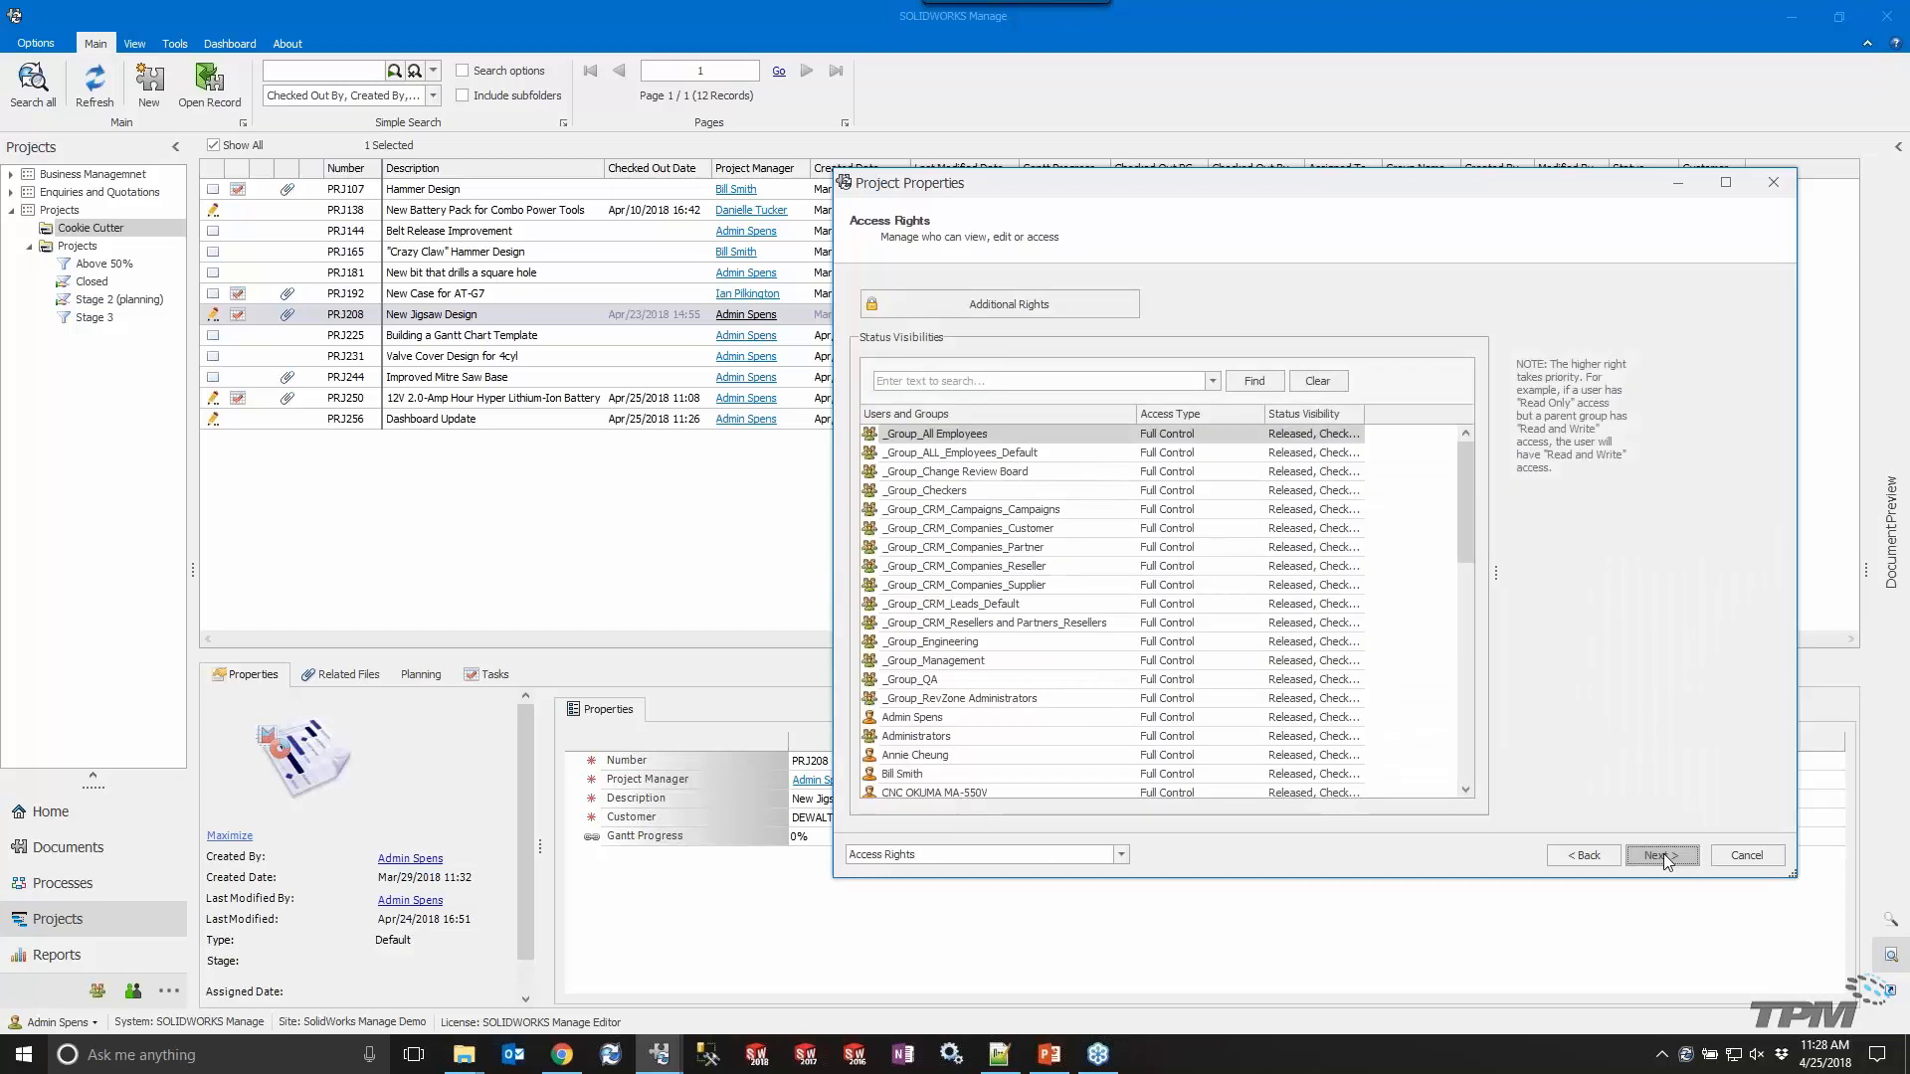
click(1663, 855)
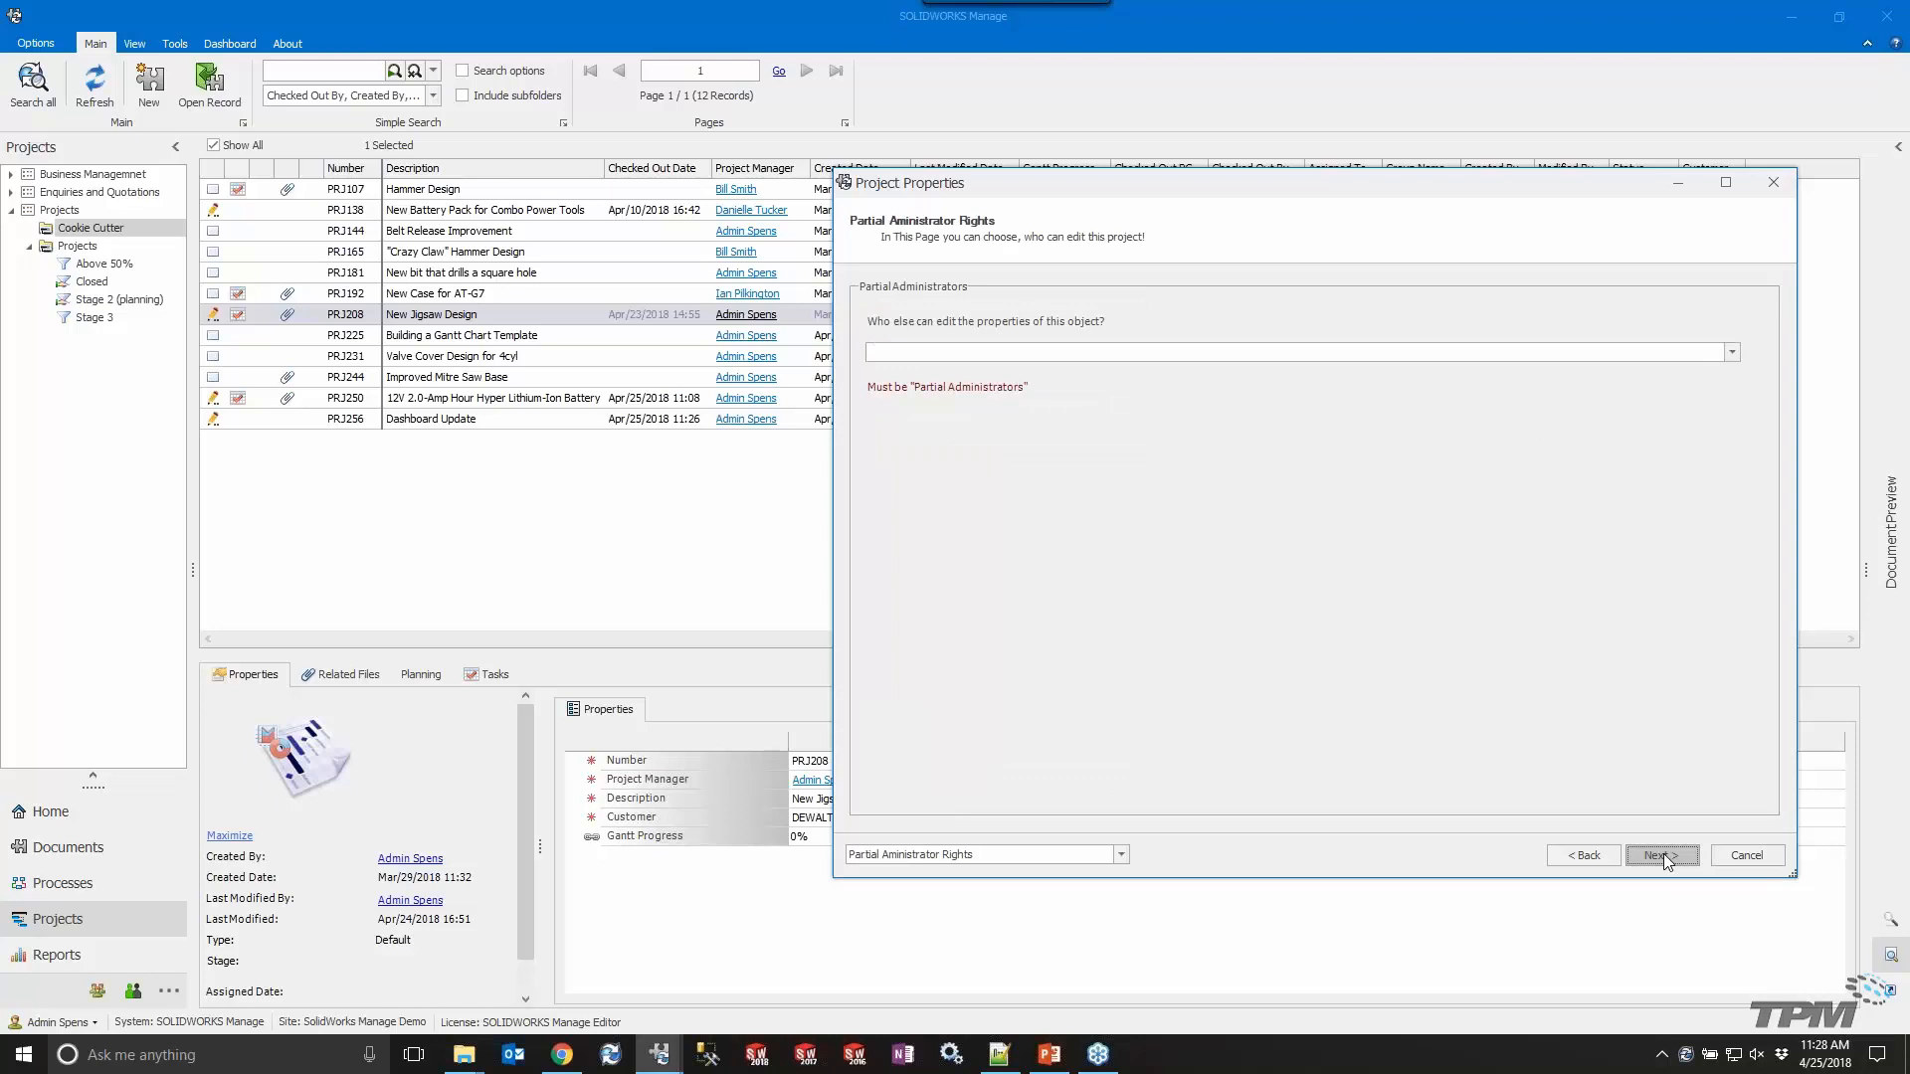
click(1663, 856)
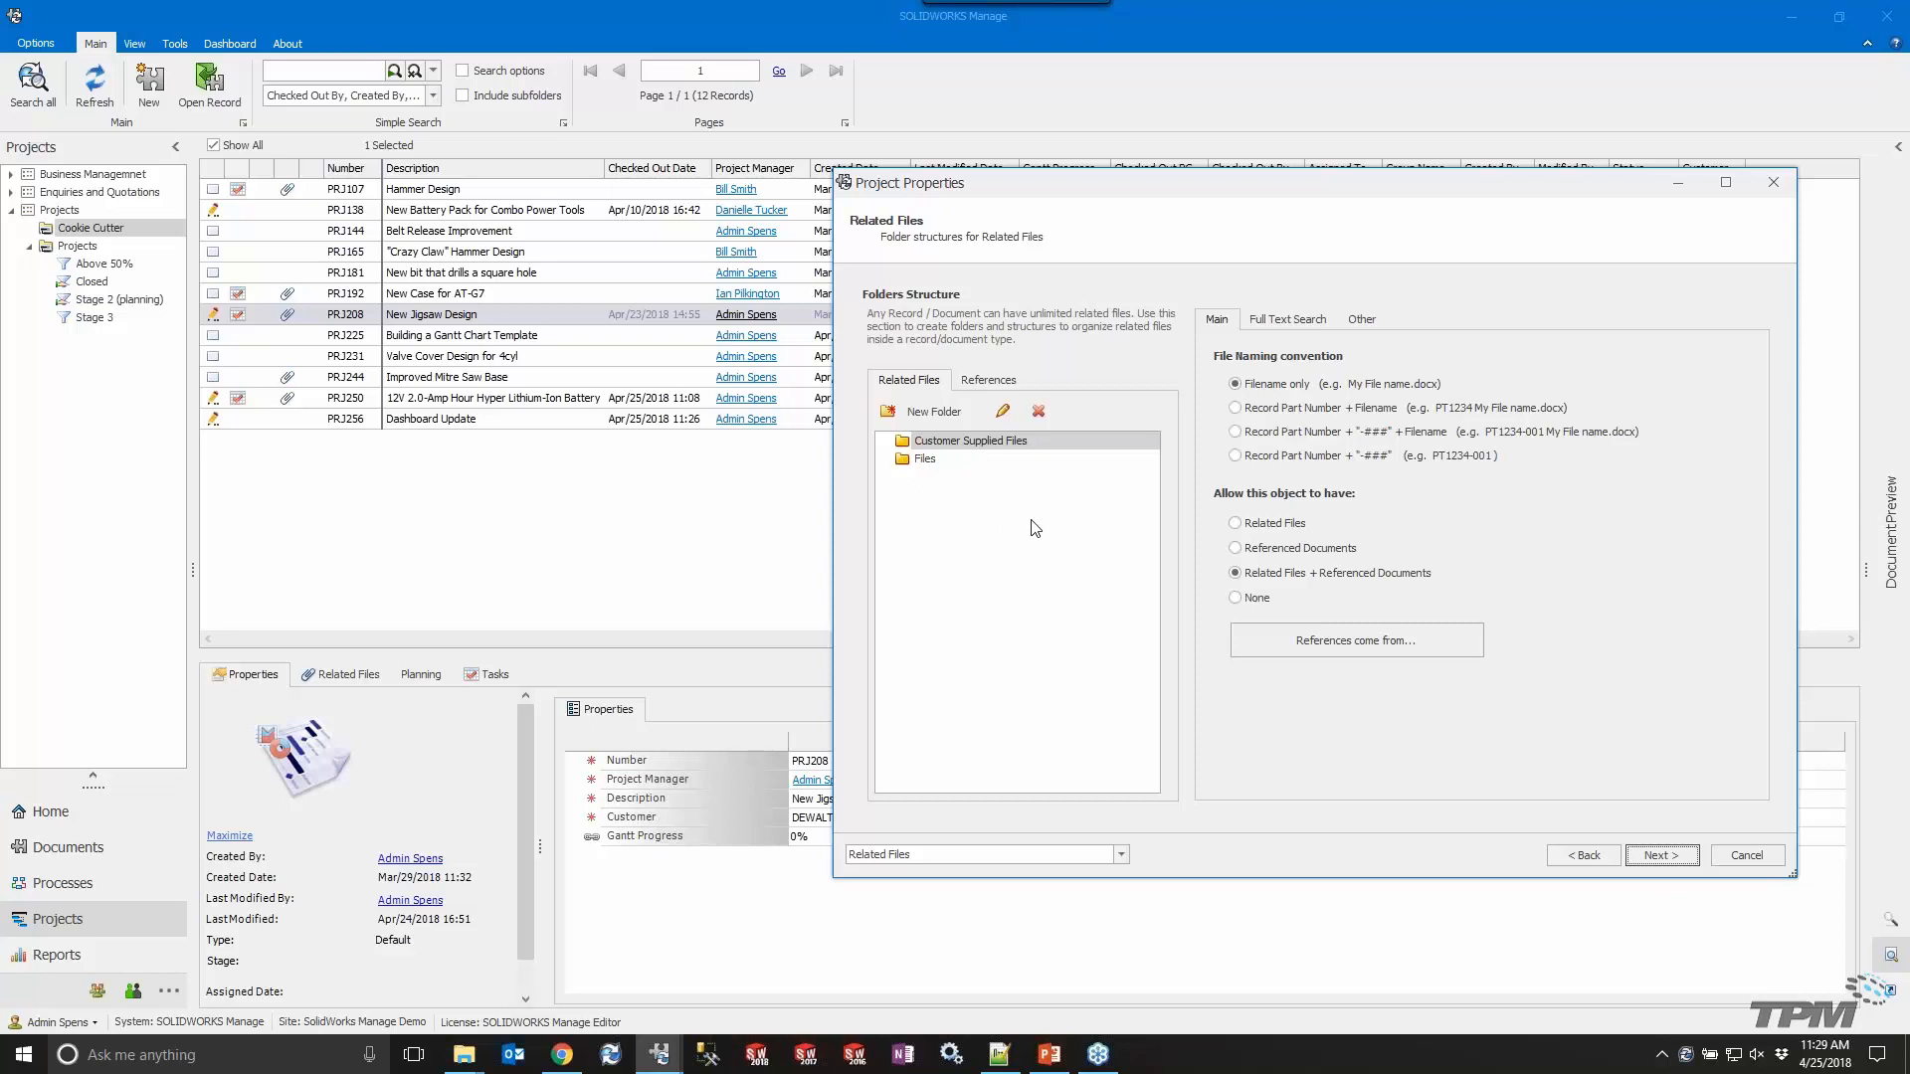
click(1673, 855)
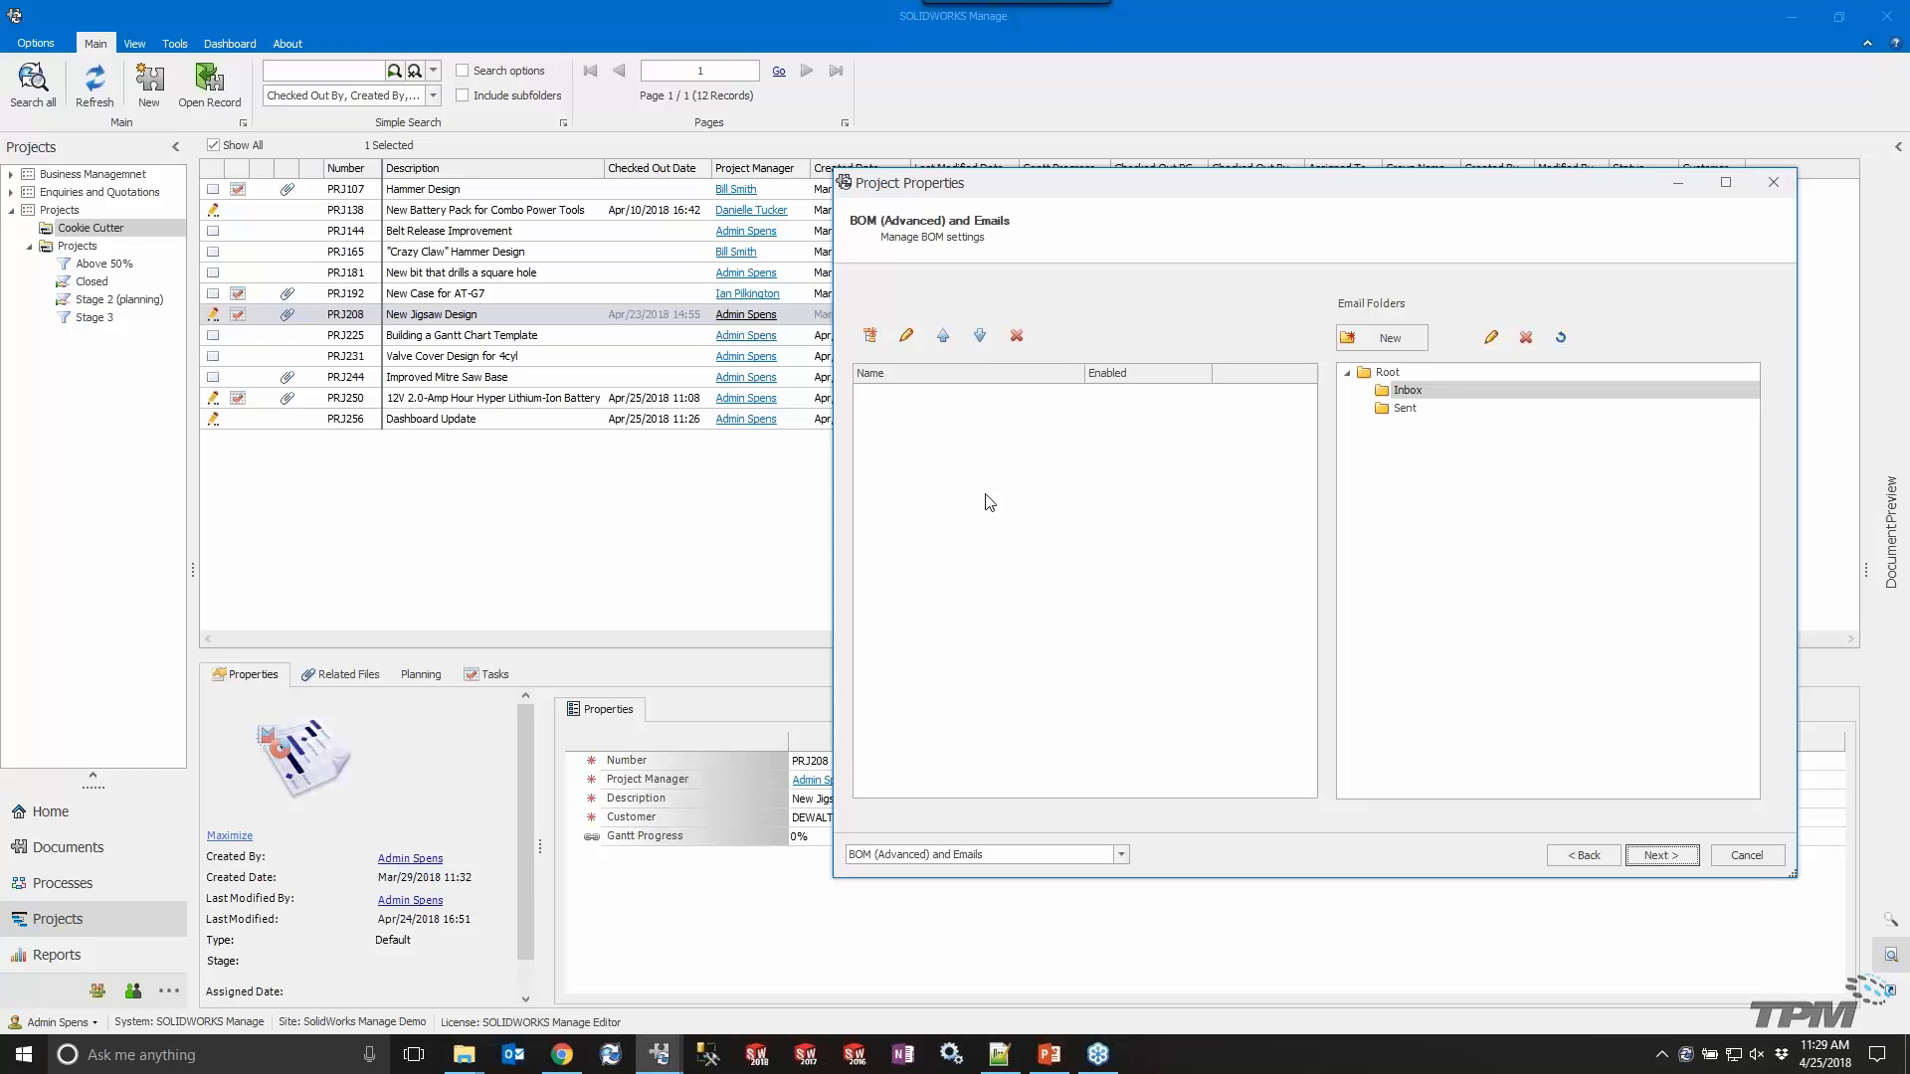
Open the CookieCutter template from the Stage Planning page, examine its stages, tasks and Gantt chart, and close it.
click(1663, 853)
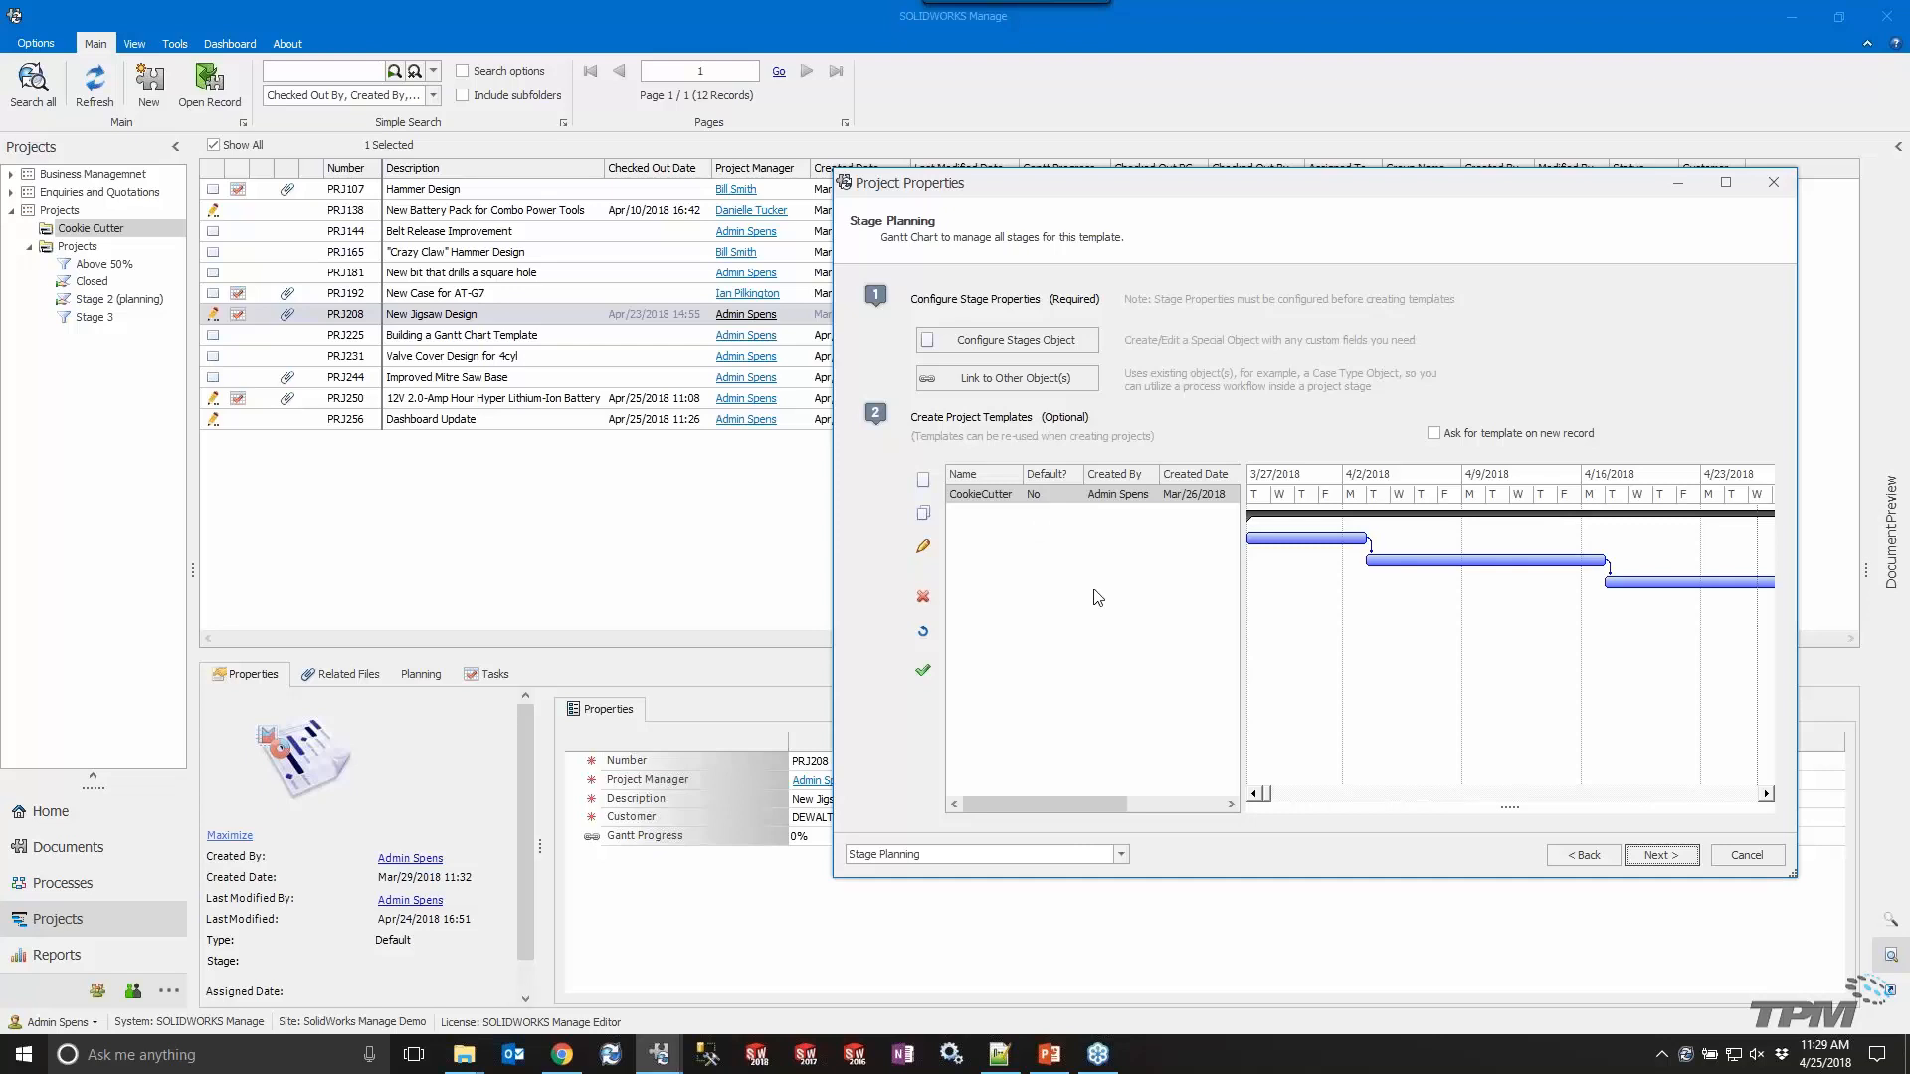
click(977, 494)
double_click(977, 494)
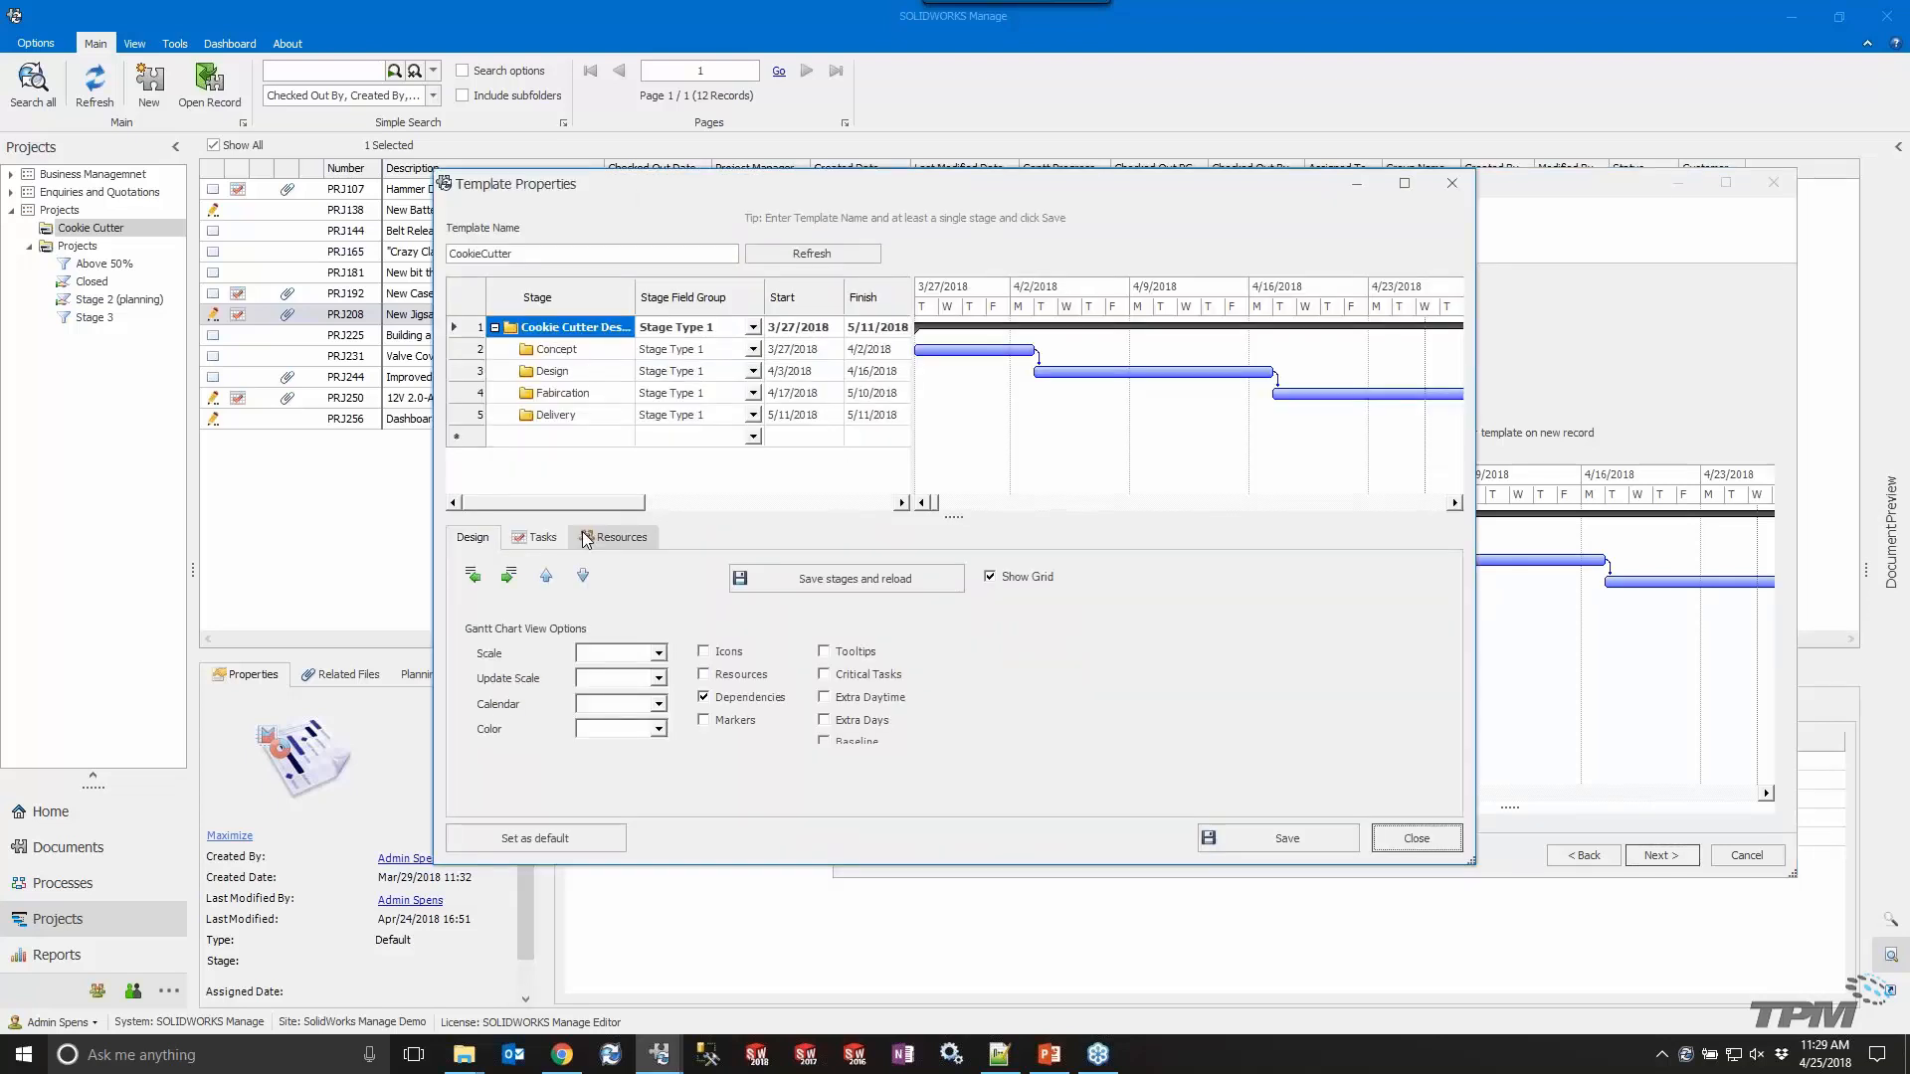
click(543, 540)
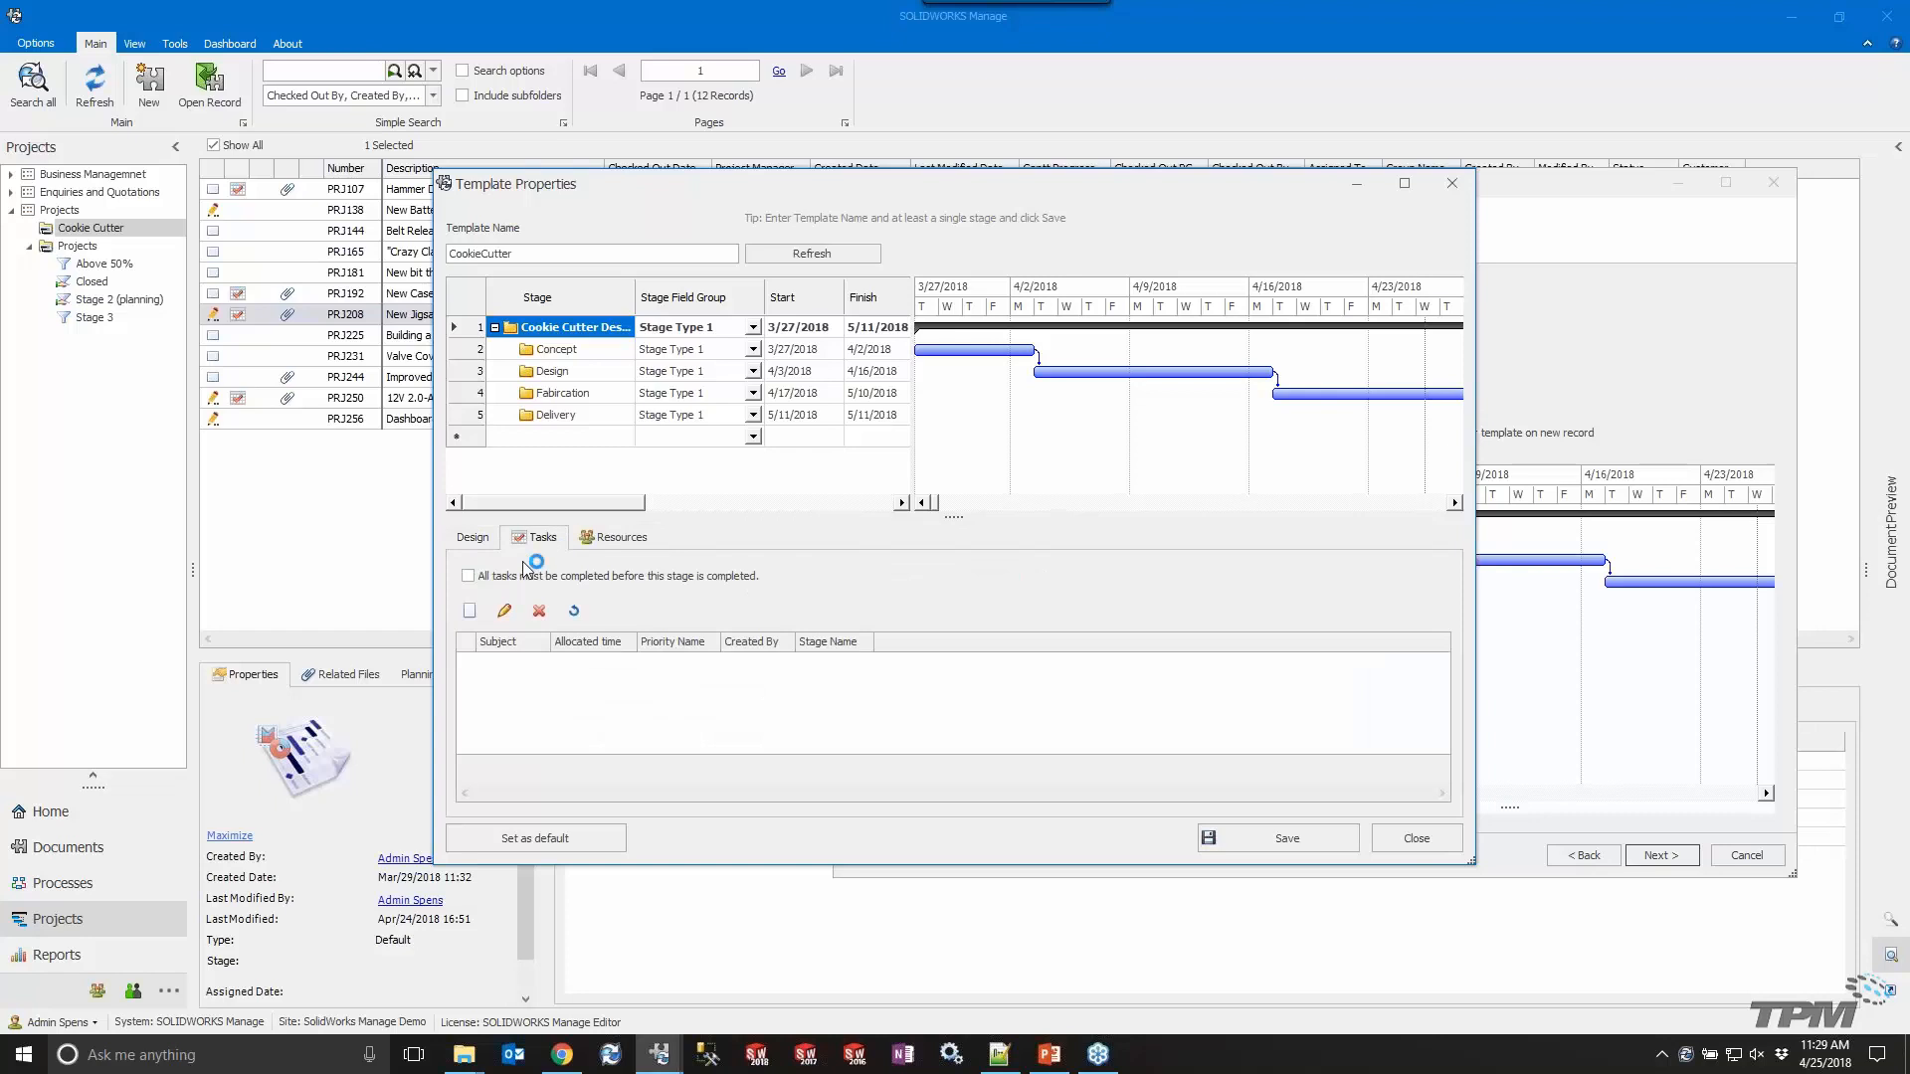
click(485, 543)
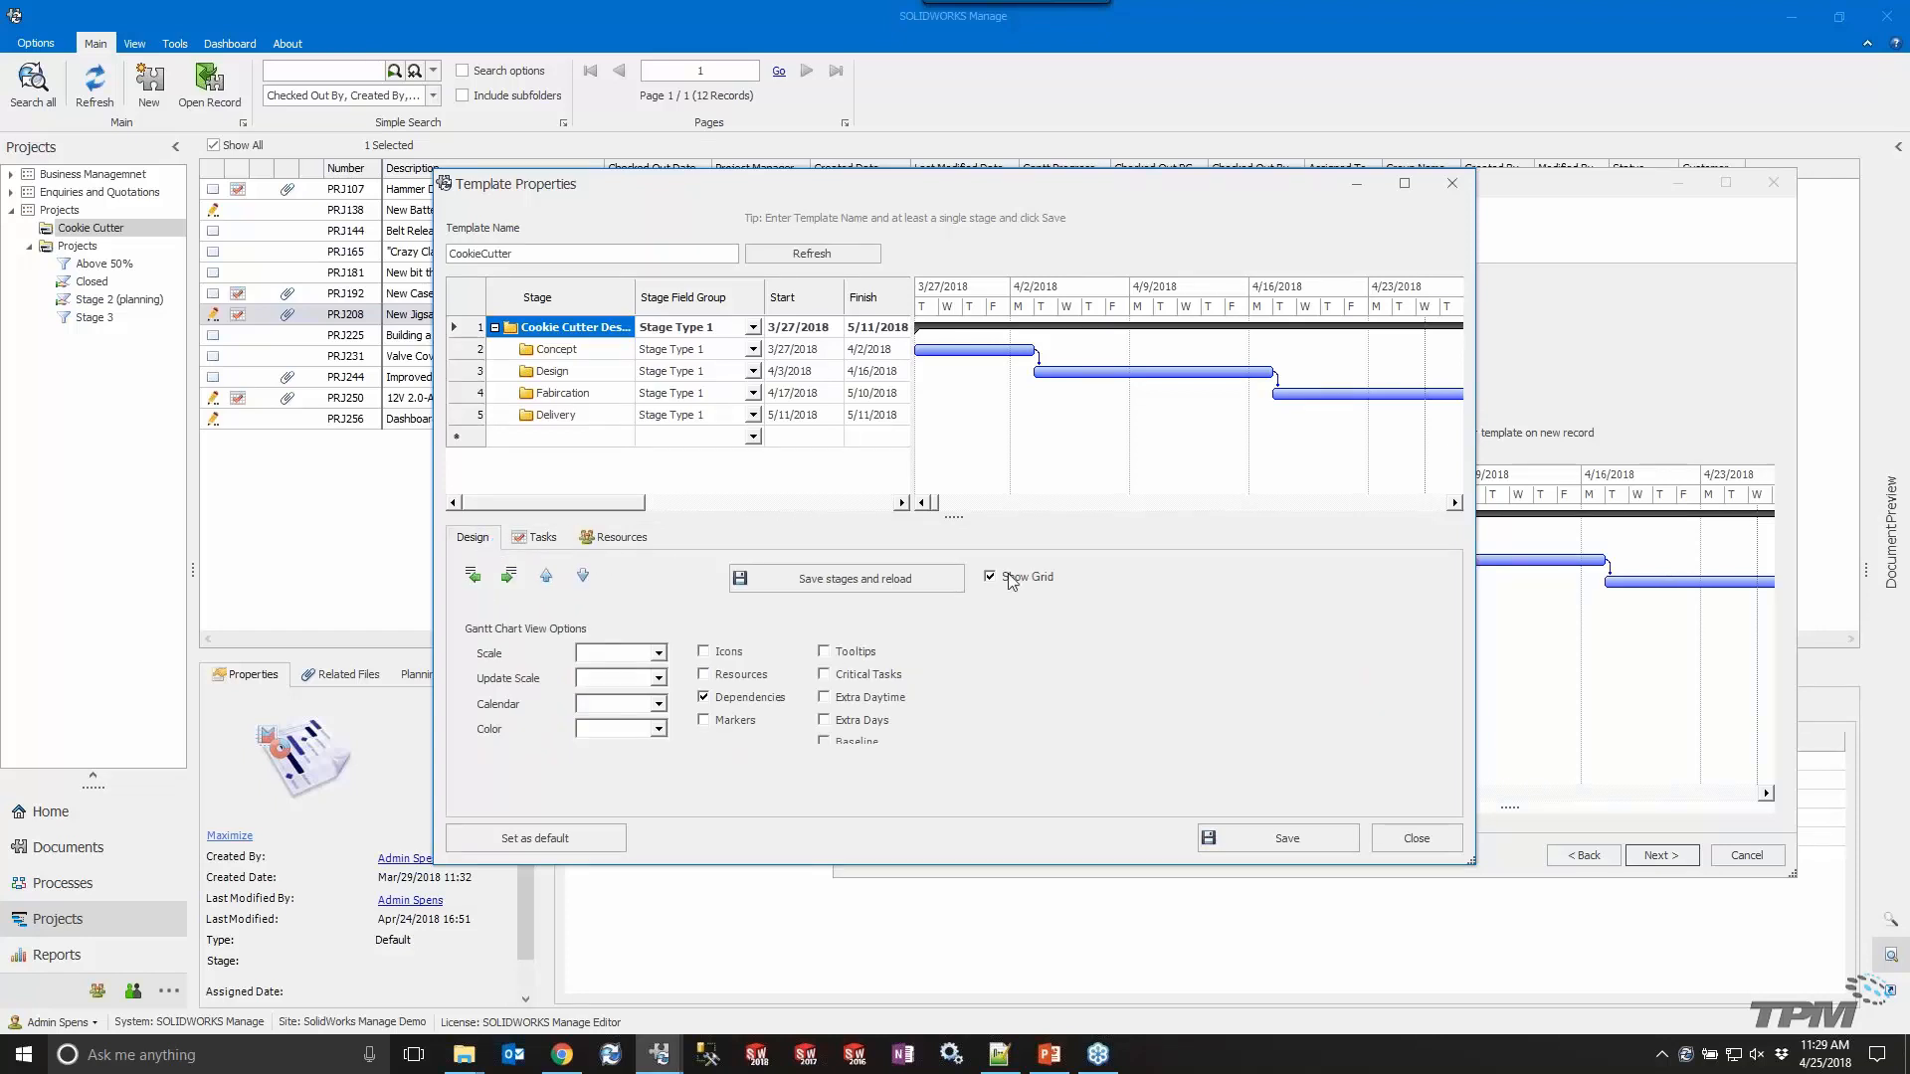
click(922, 504)
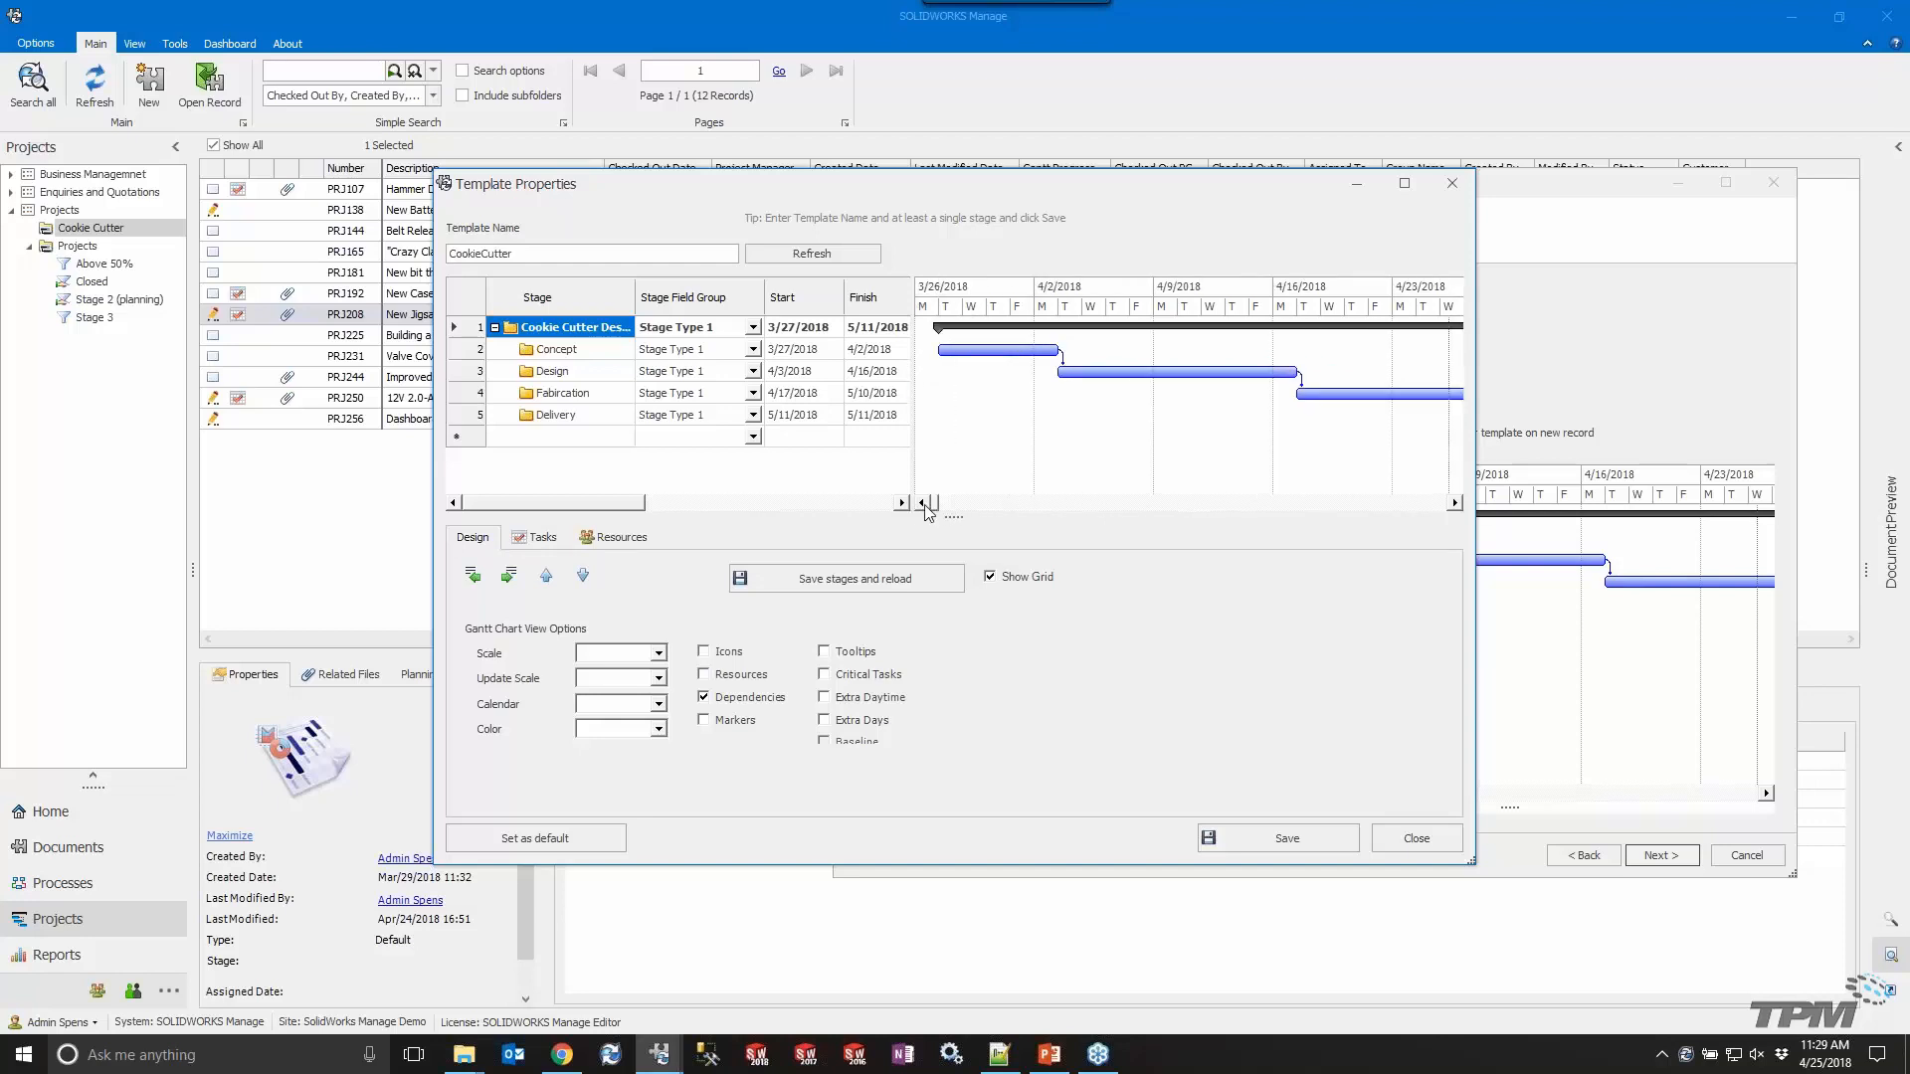
click(1430, 837)
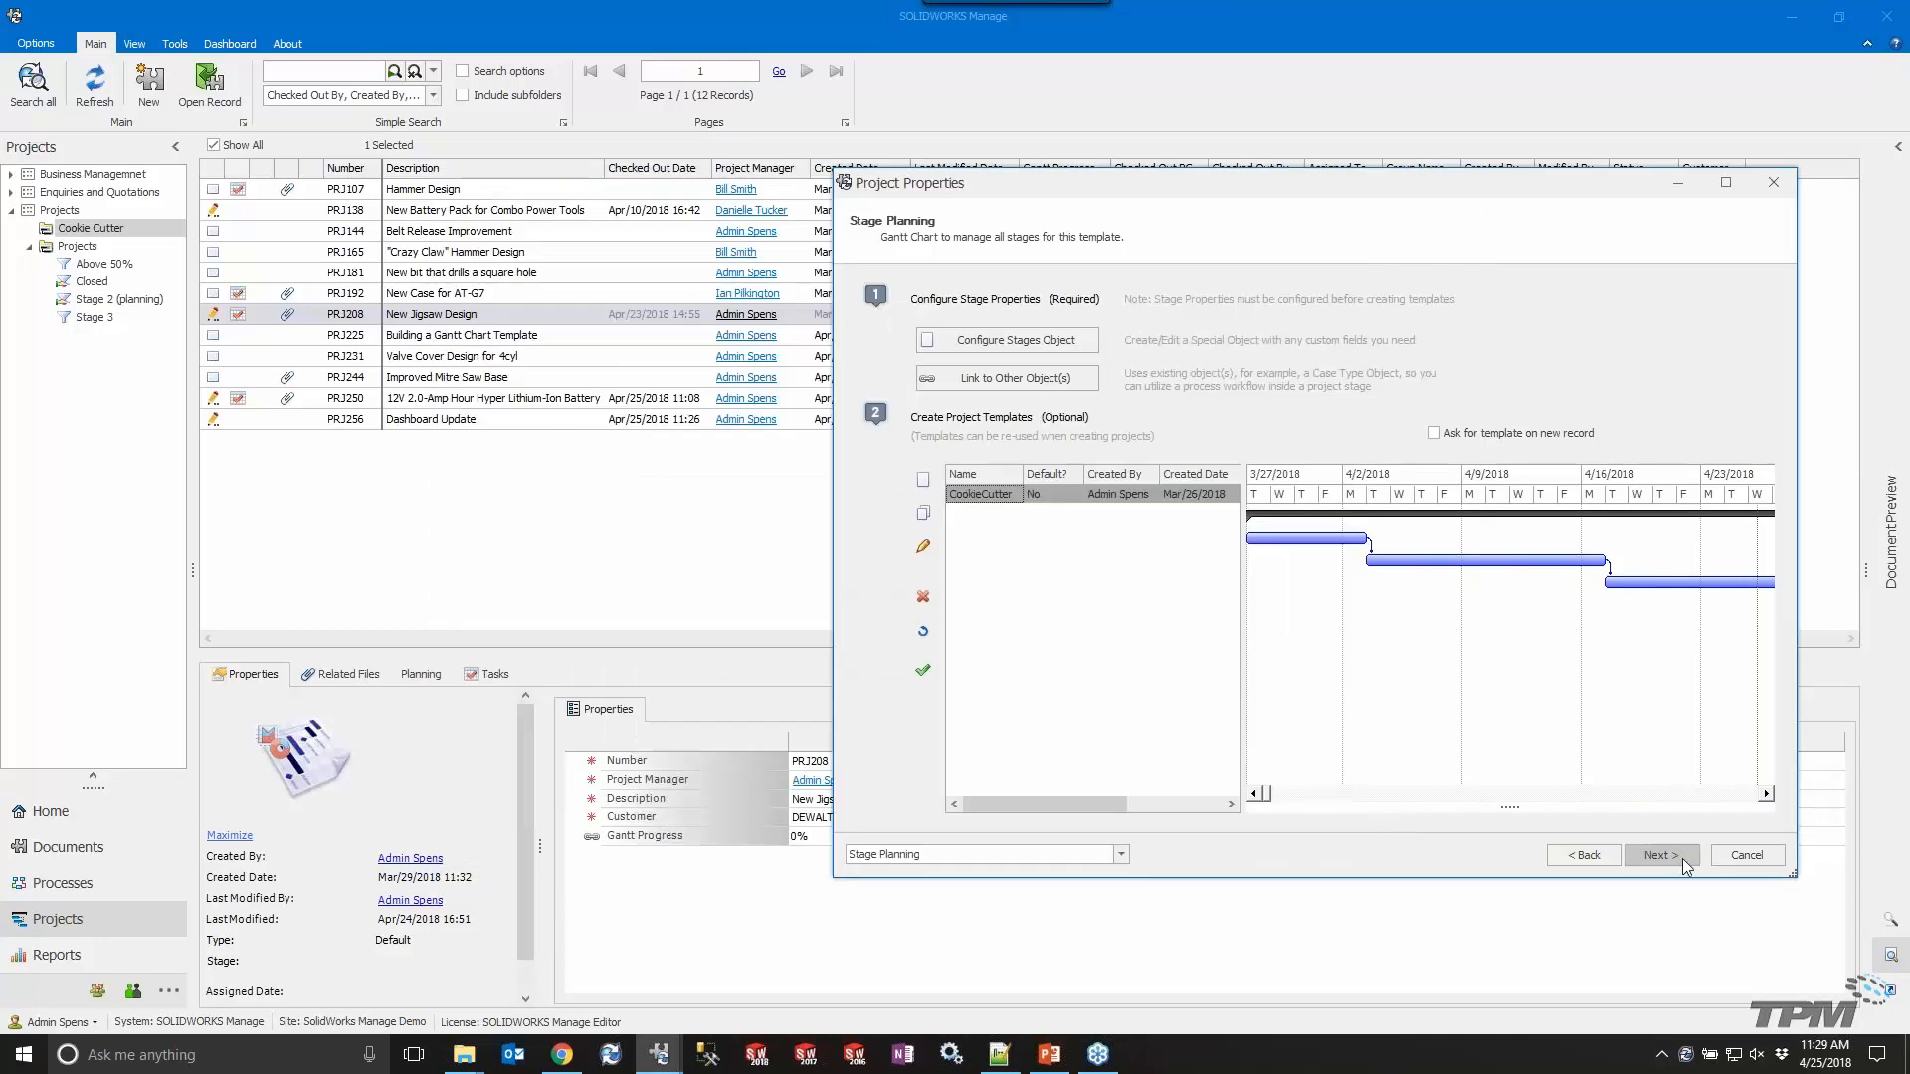
Go through the remaining wizard pages, including Reports and Notifications, and finish the Cookie Cutter project wizard.
click(1671, 859)
click(1670, 859)
click(1669, 860)
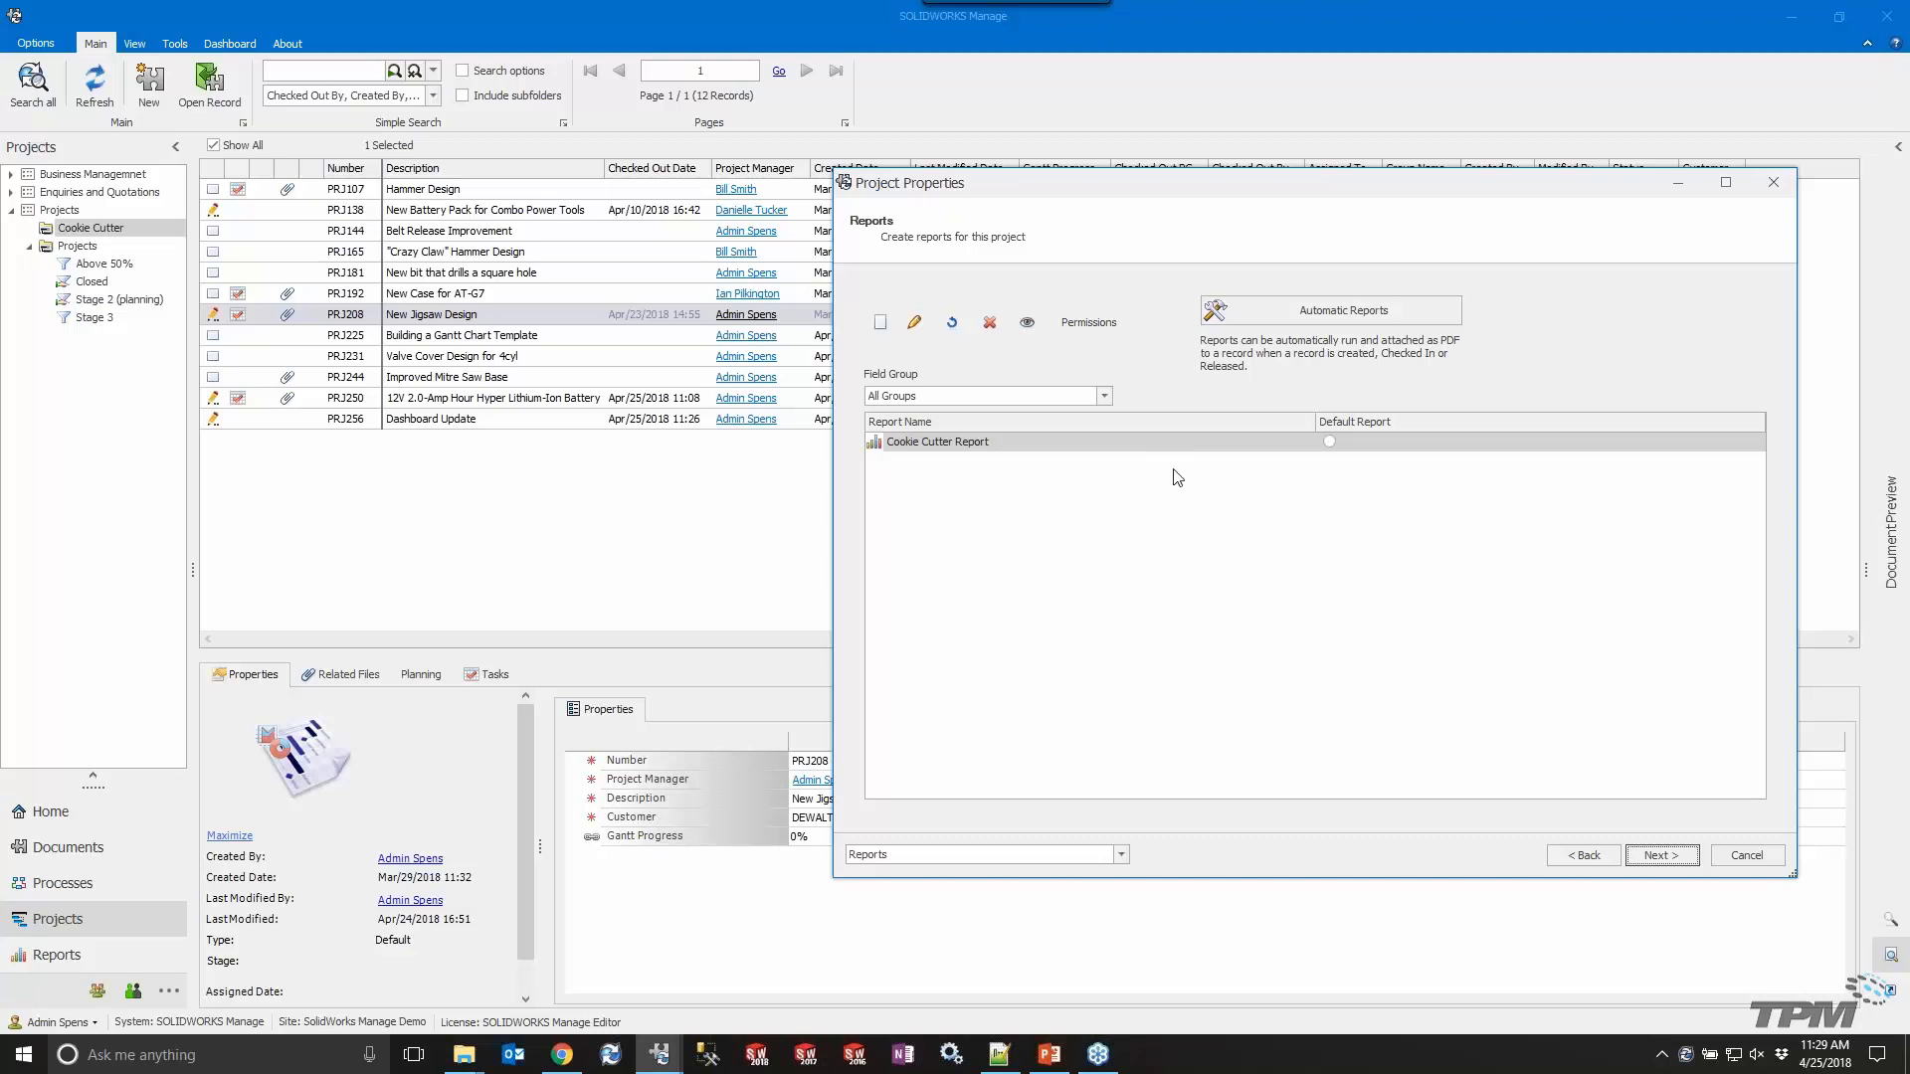
click(1661, 857)
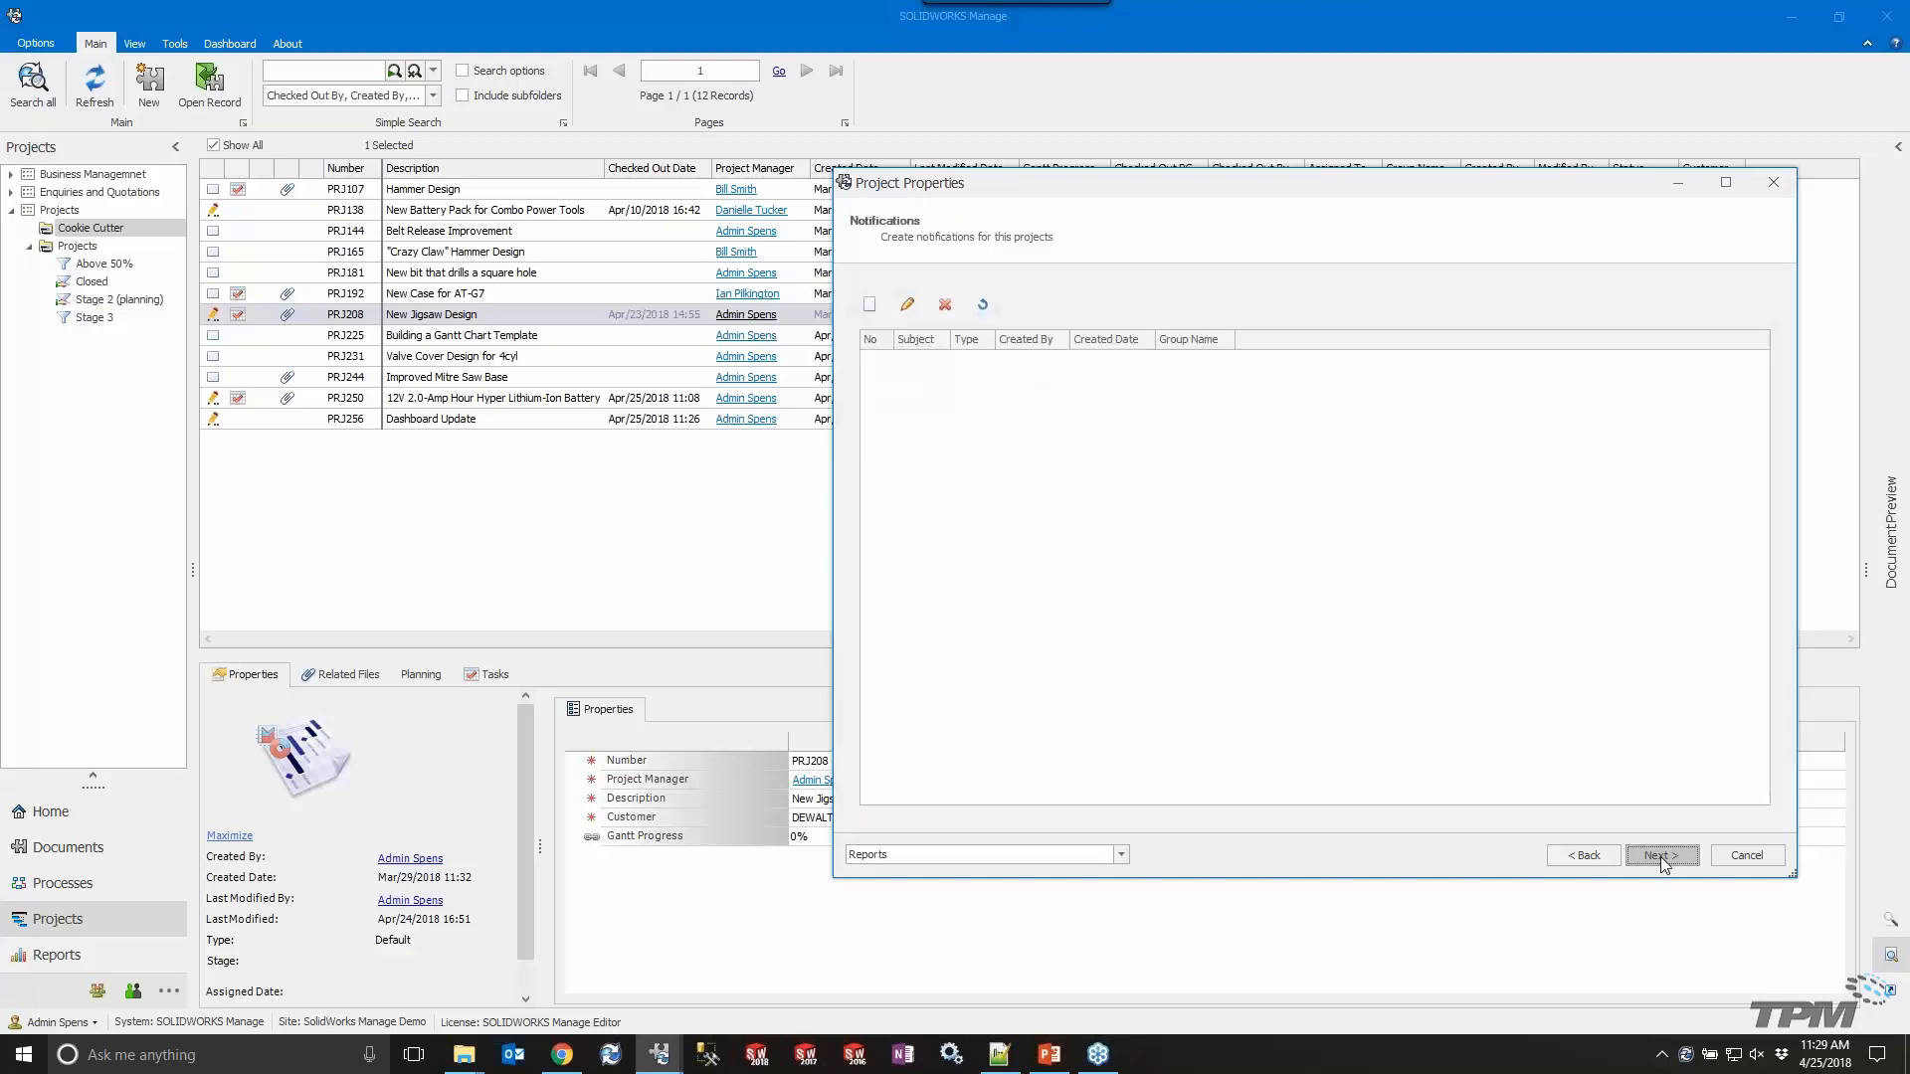
click(1661, 857)
click(1661, 856)
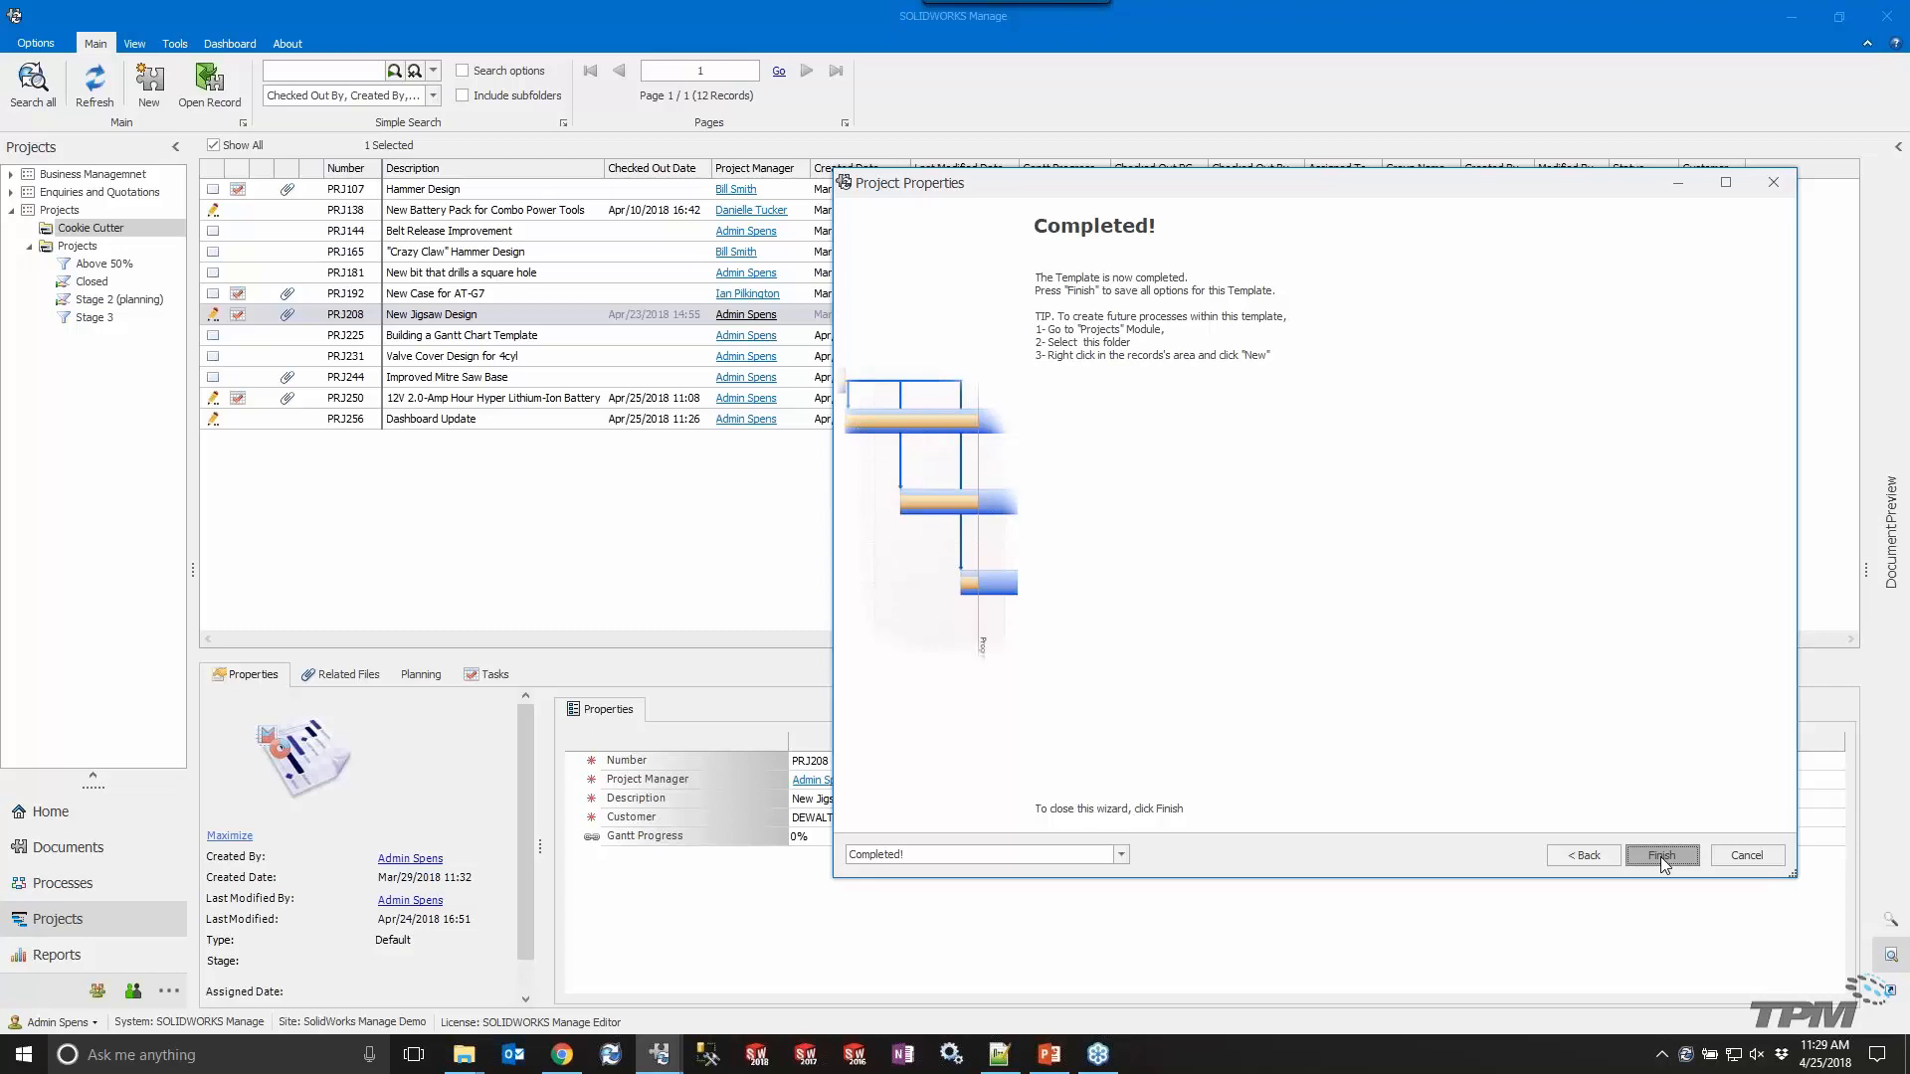
click(1662, 857)
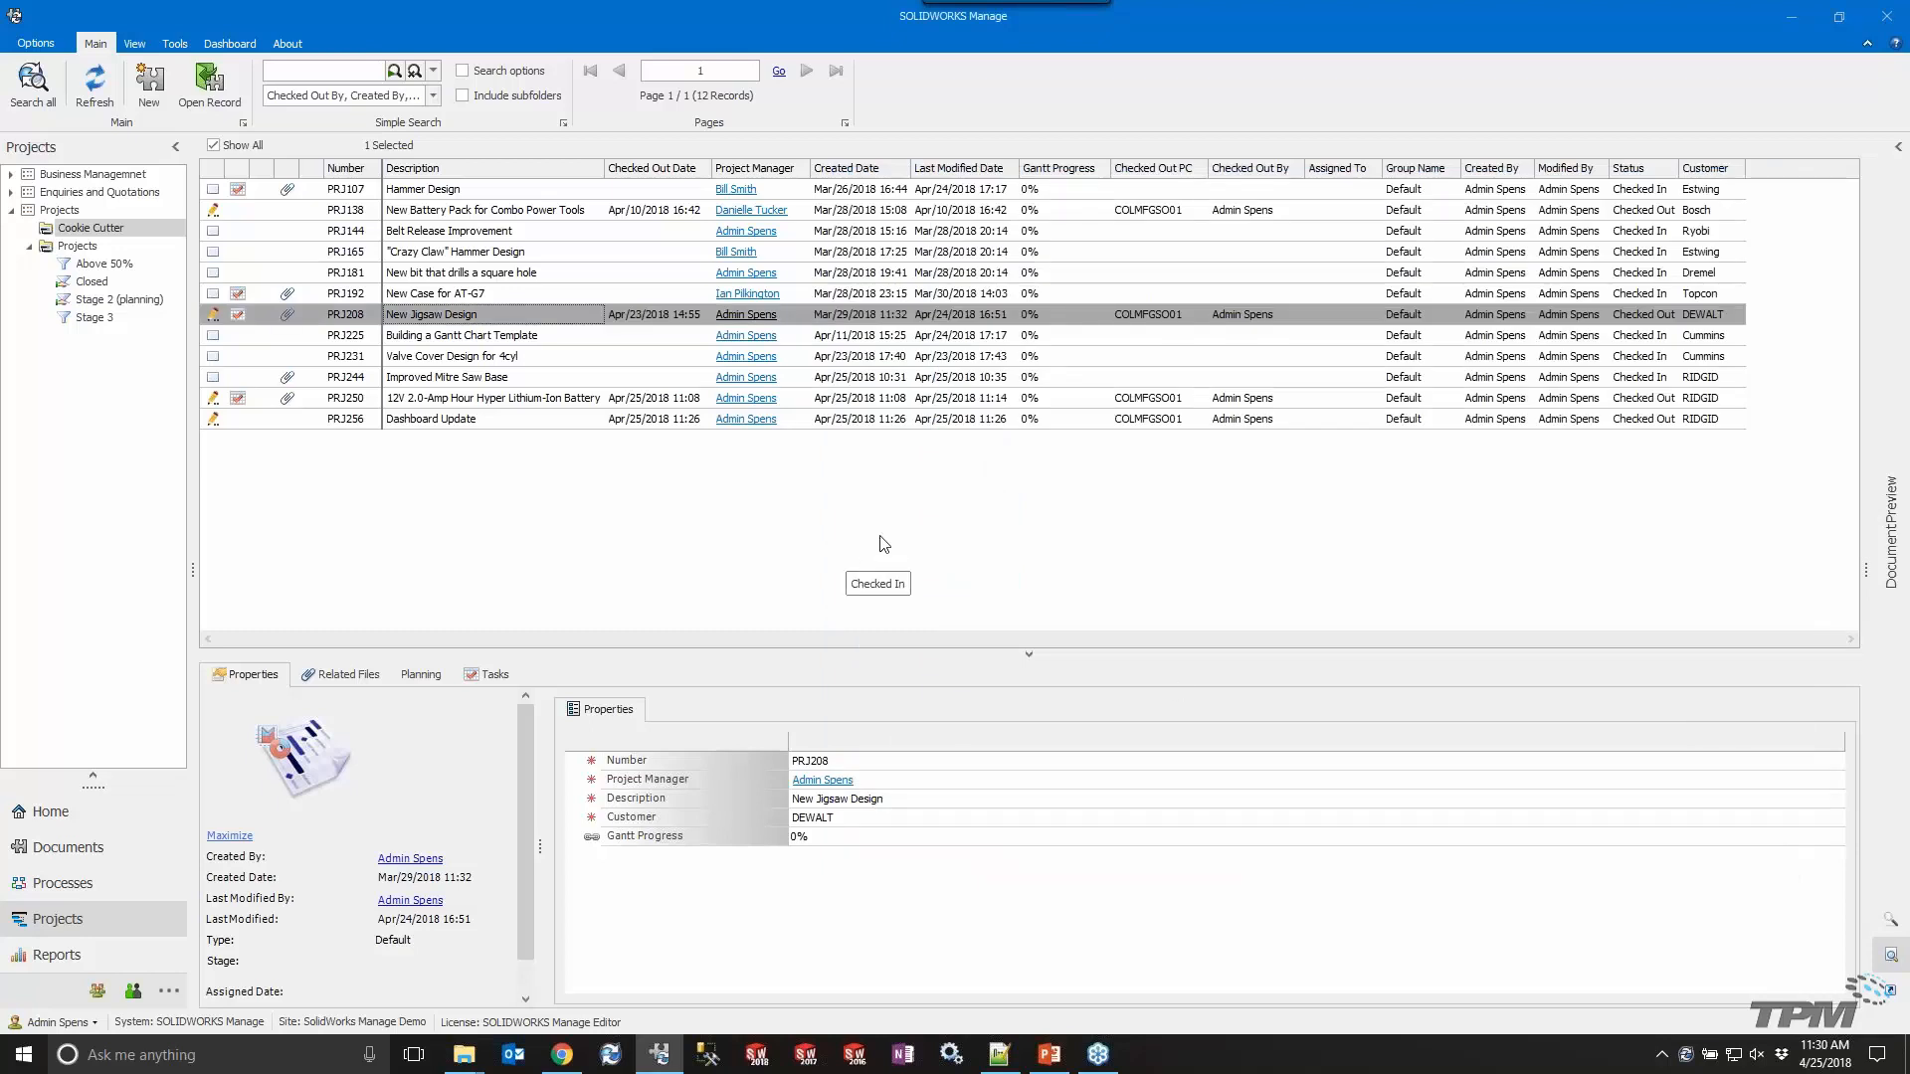
Minimize SOLIDWORKS Manage and switch to the running PowerPoint slide show.
click(1796, 18)
click(1072, 1066)
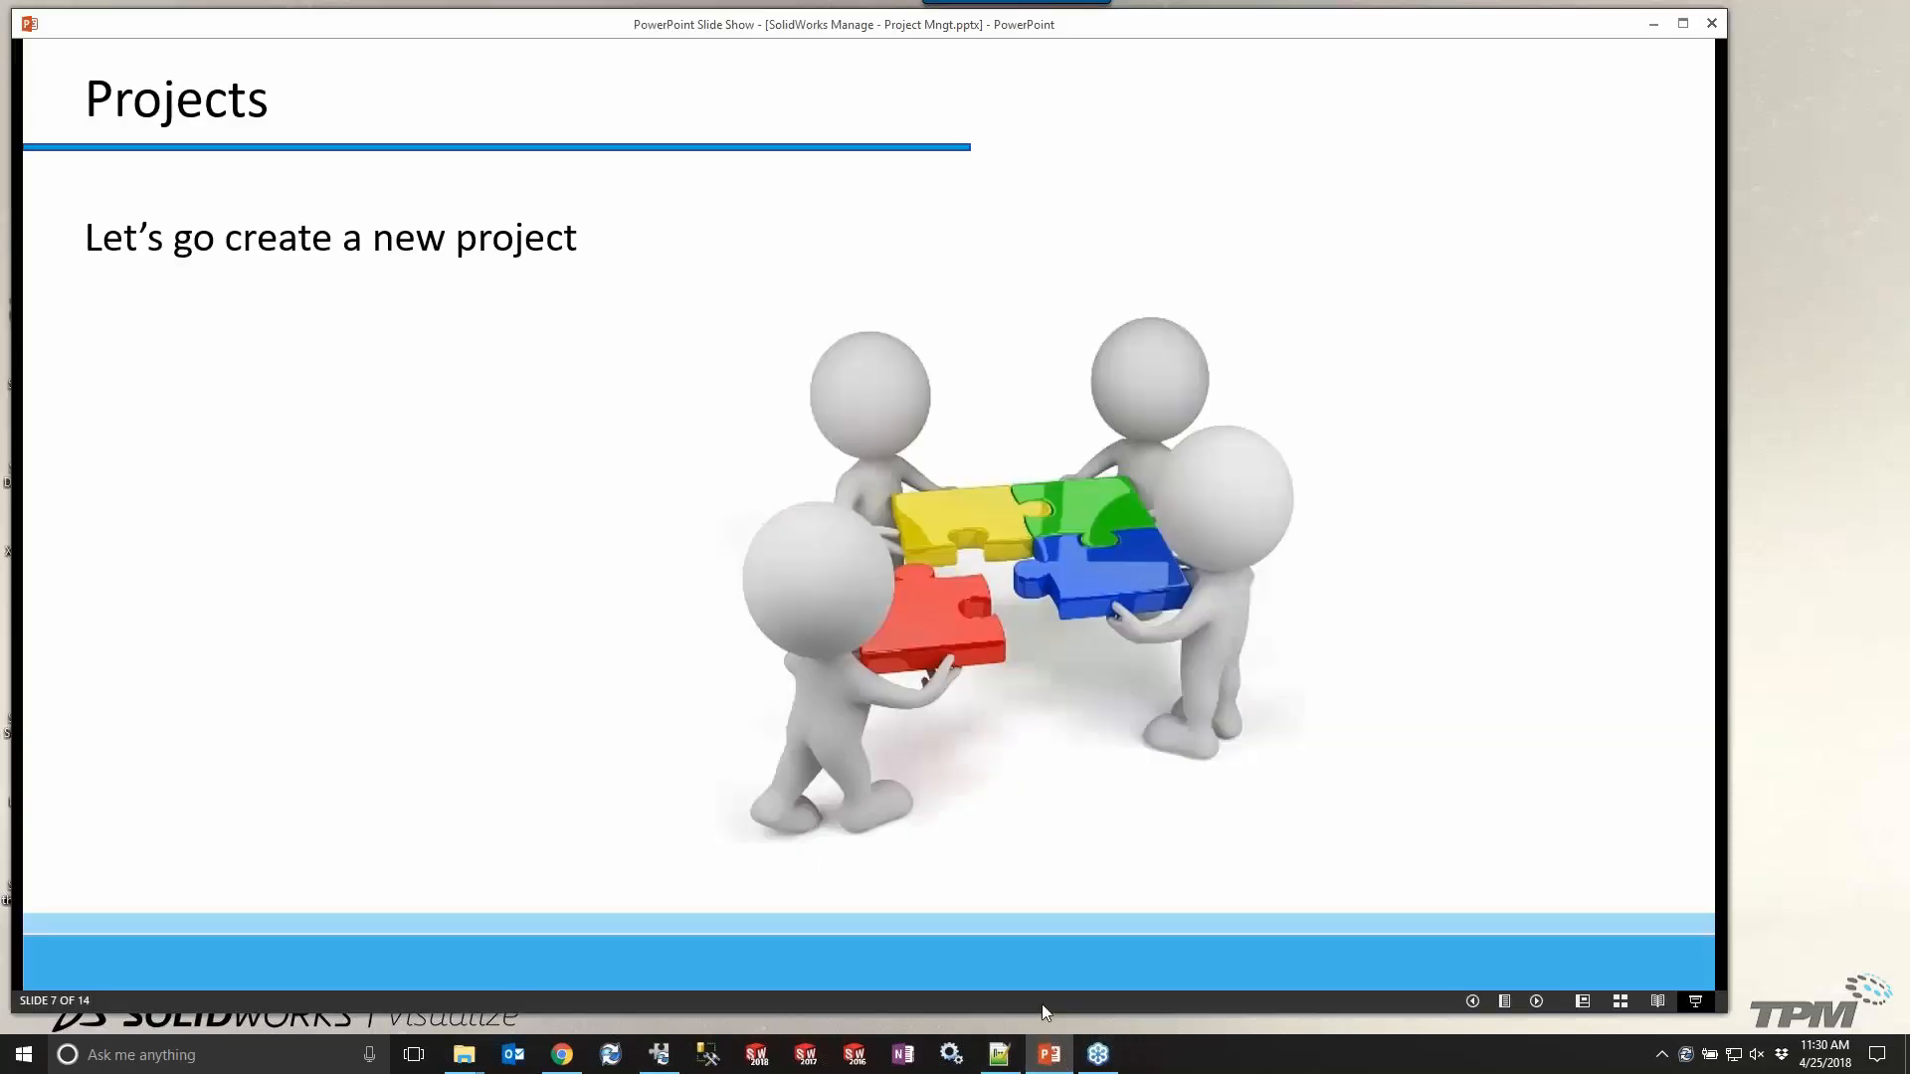
click(824, 565)
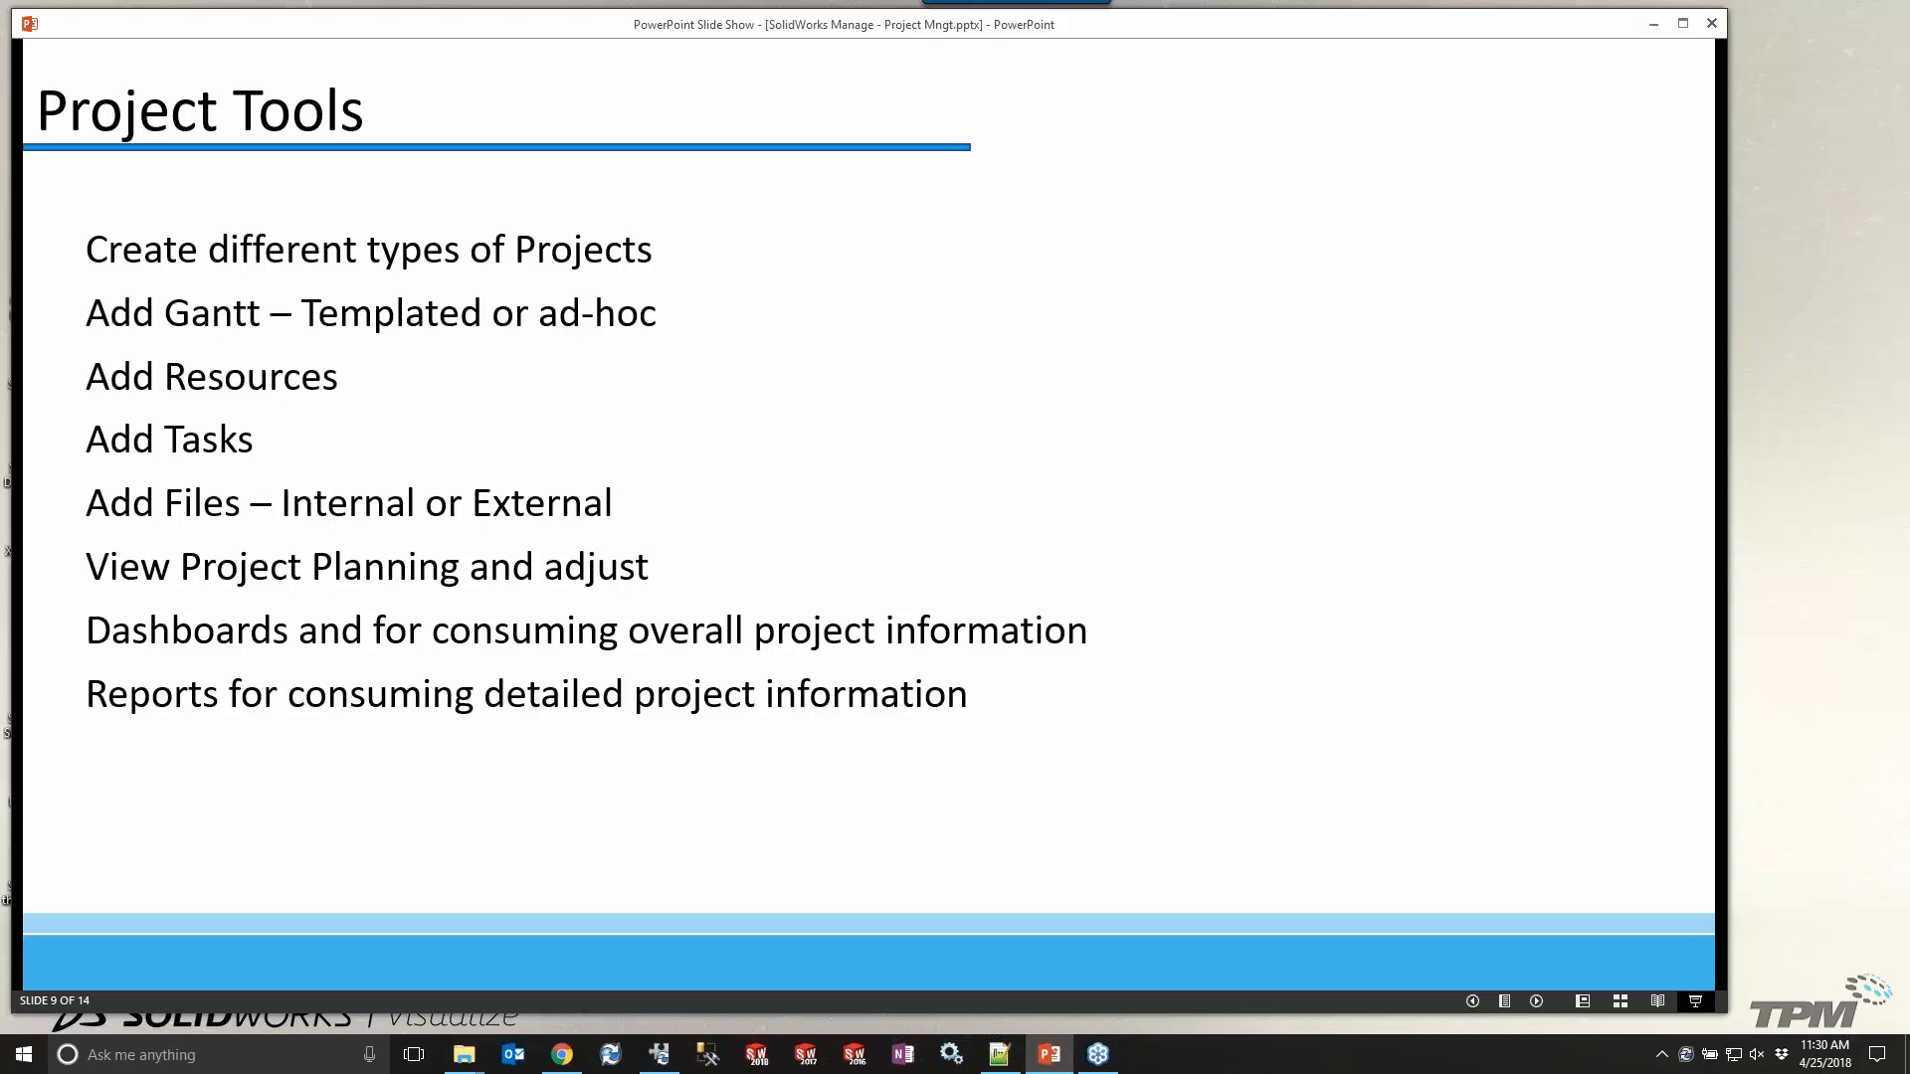
key(Right)
key(Right)
key(Right)
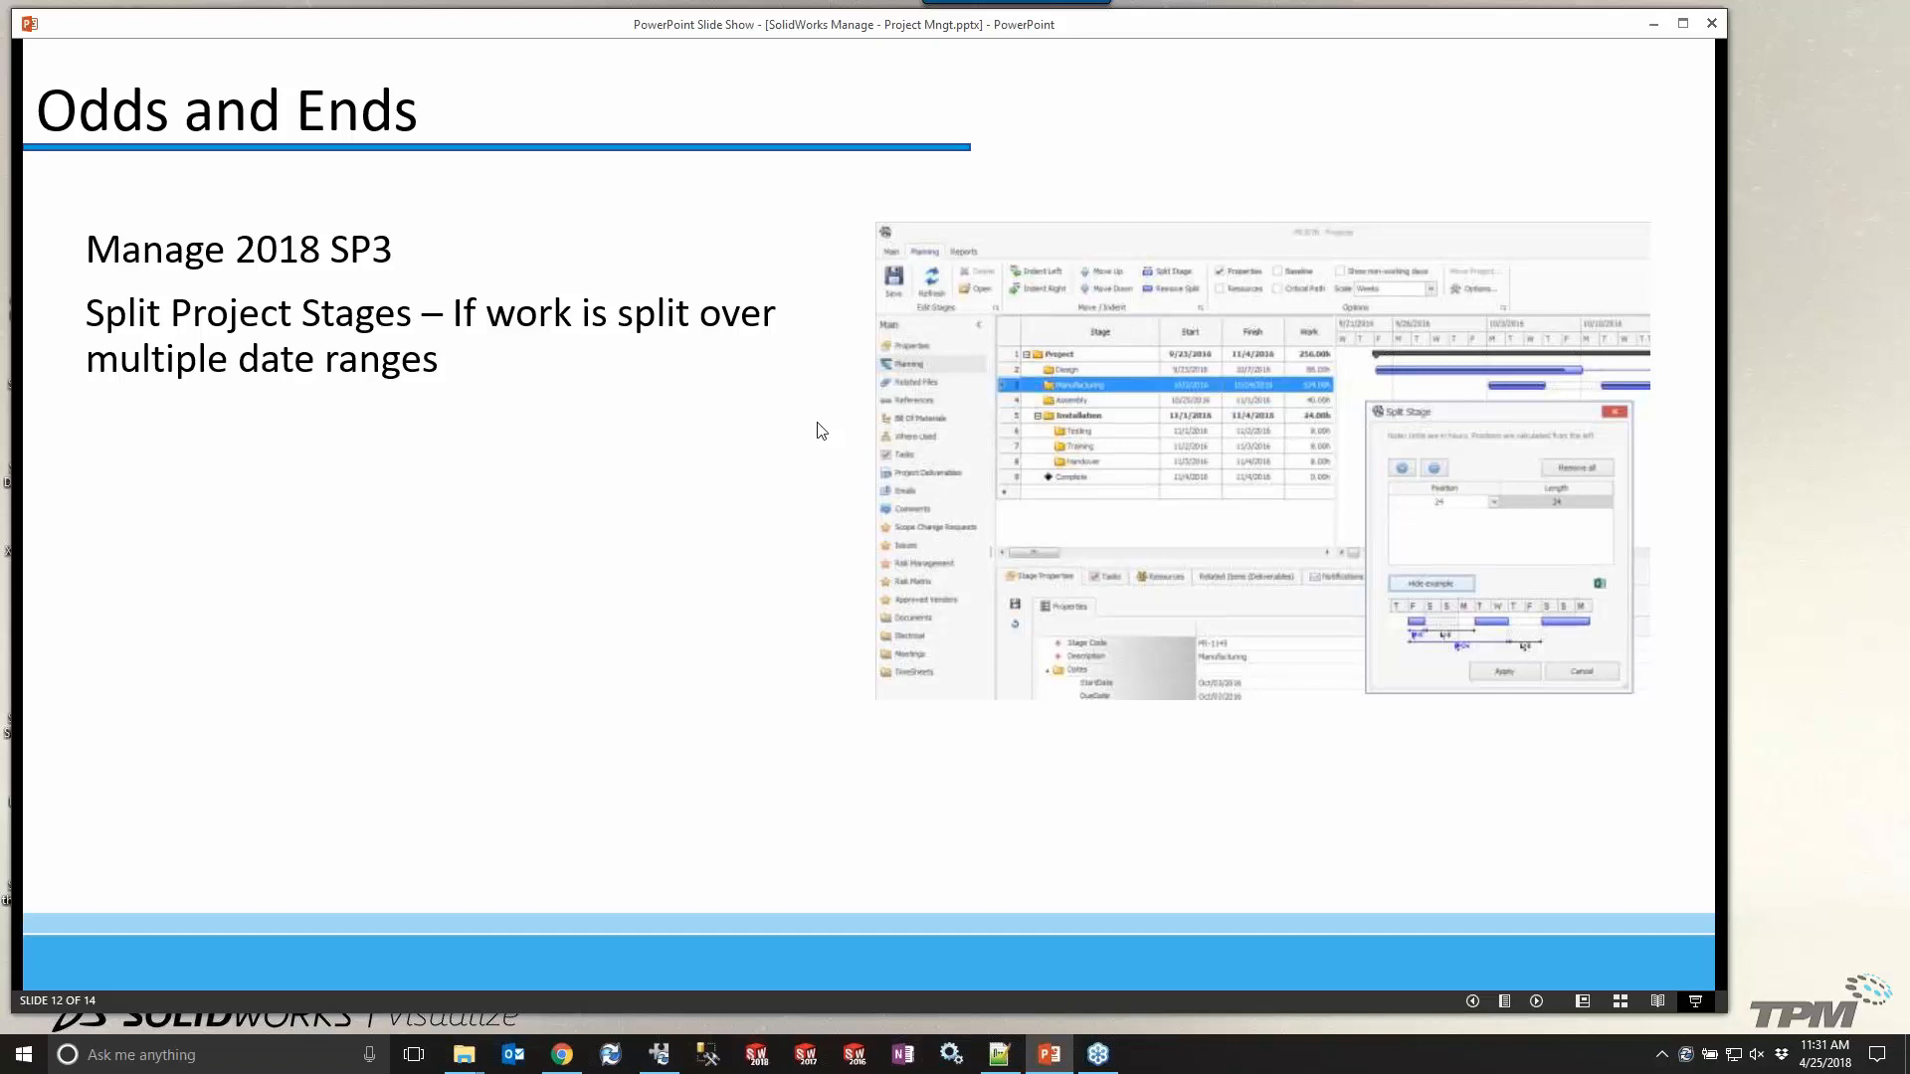
key(Right)
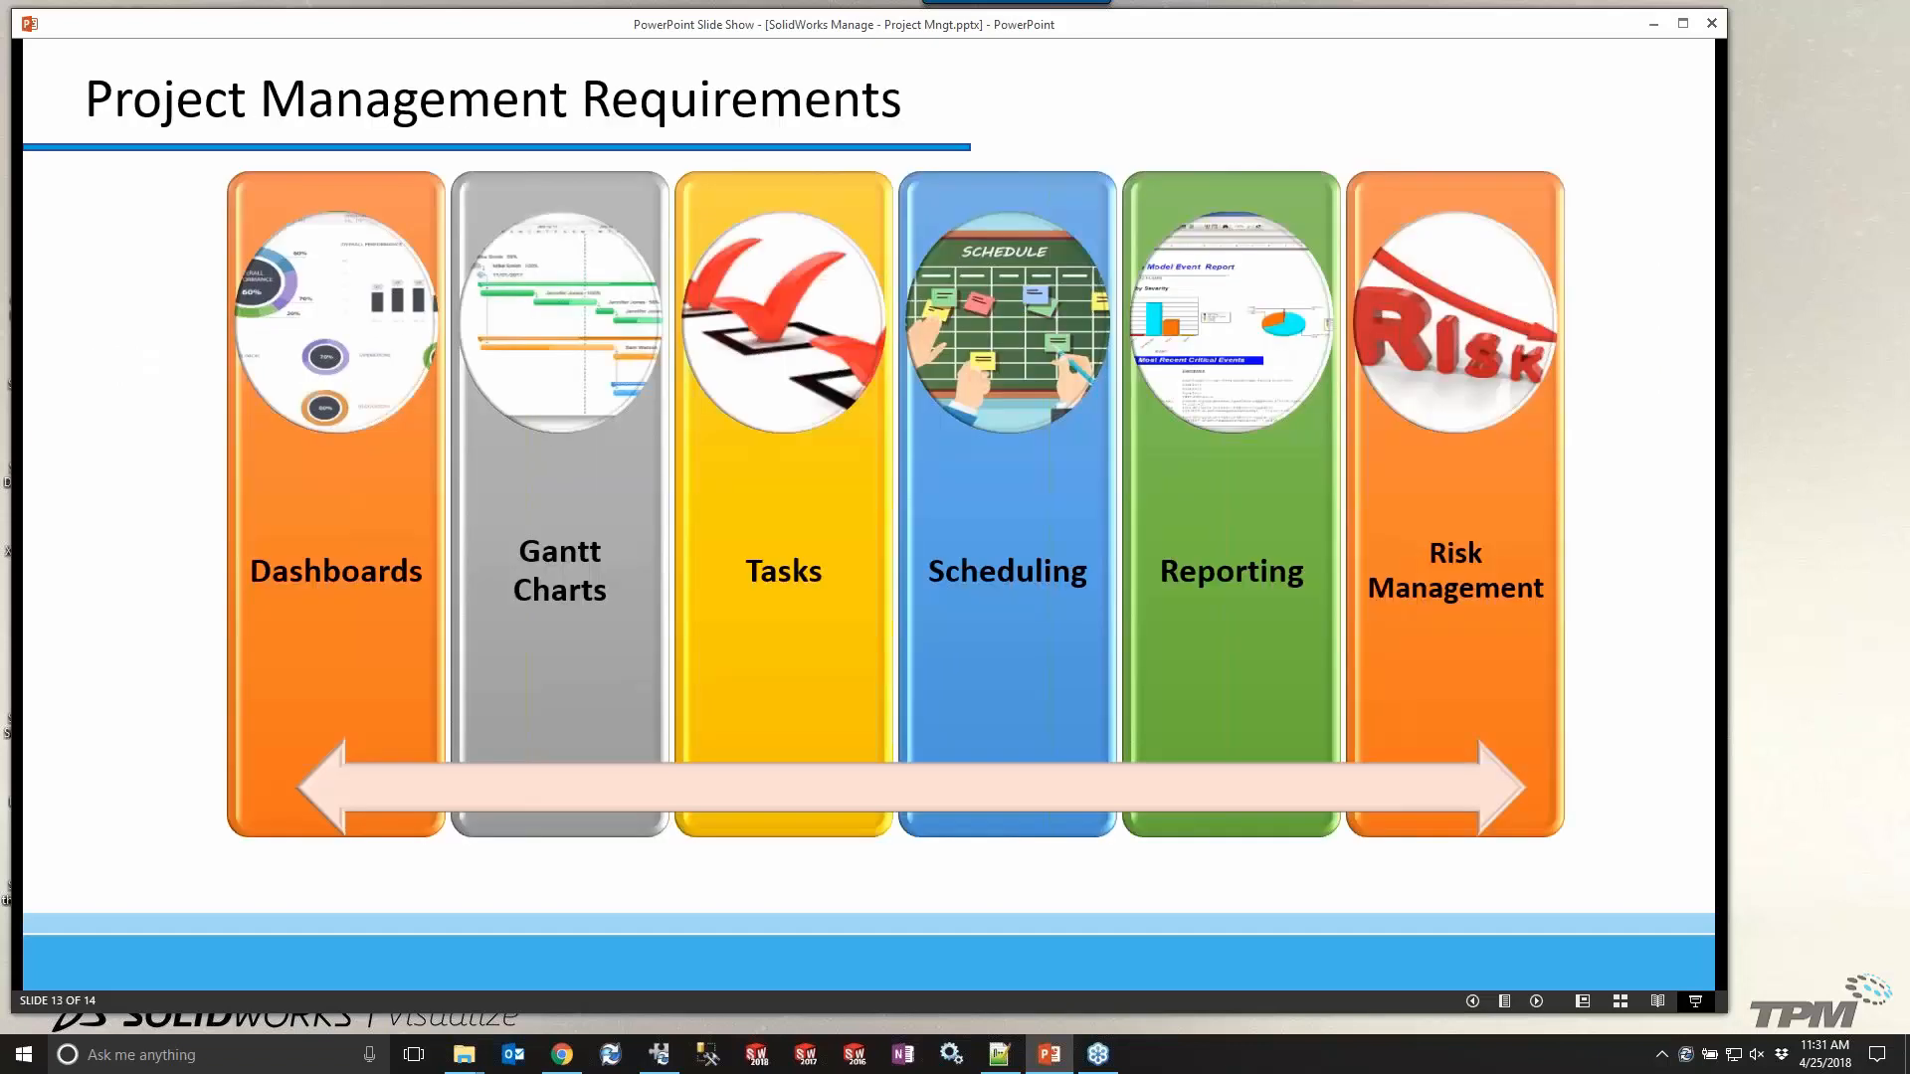